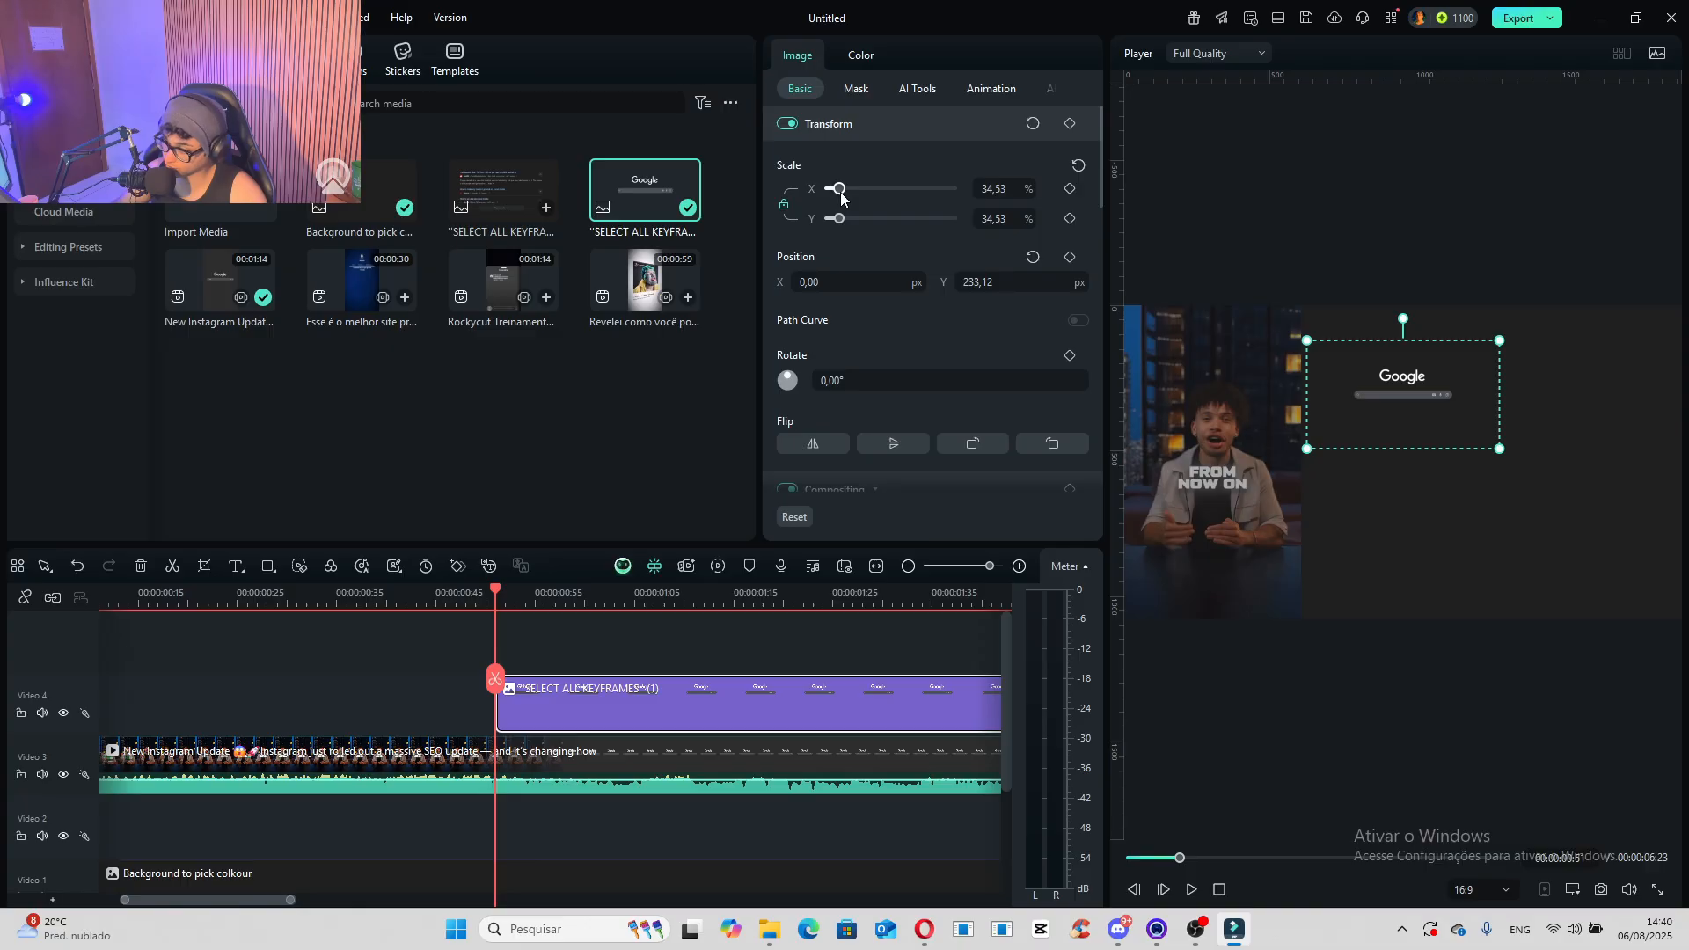
- Move the Google search image to X -21.01, Y 353.54 px, and preview the video up to about 00:00:02:39
{"action": "left_click_drag", "start_coordinate": [1432, 431], "coordinate": [1427, 383]}
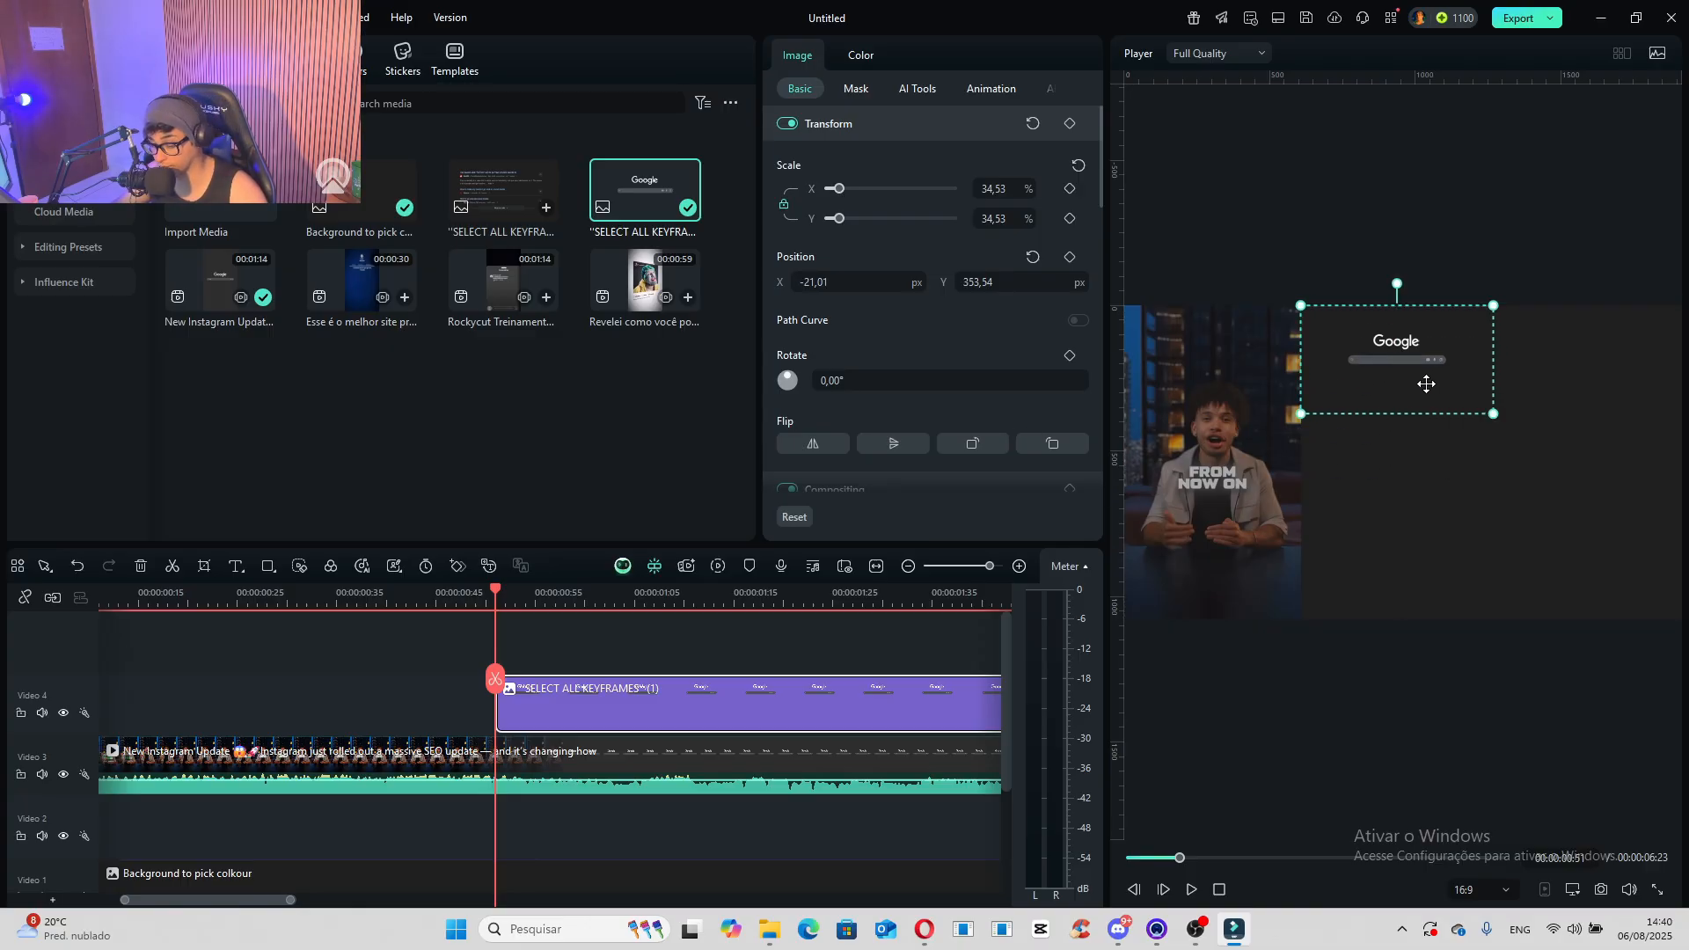
{"action": "key", "text": "space"}
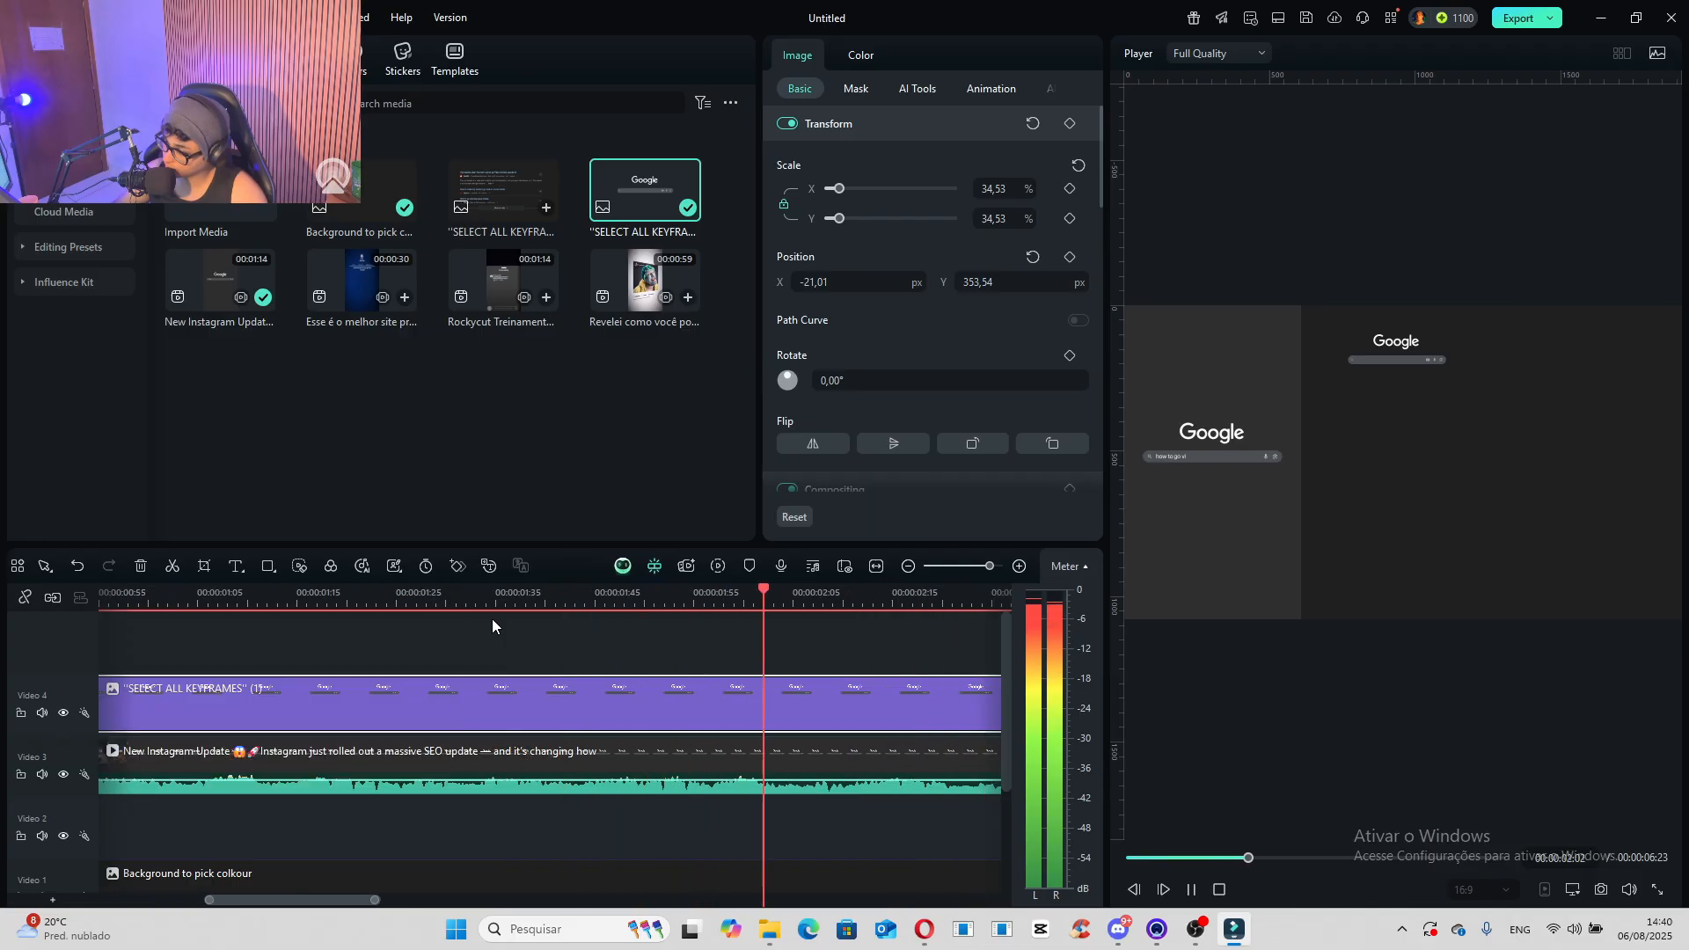
{"action": "key", "text": "space"}
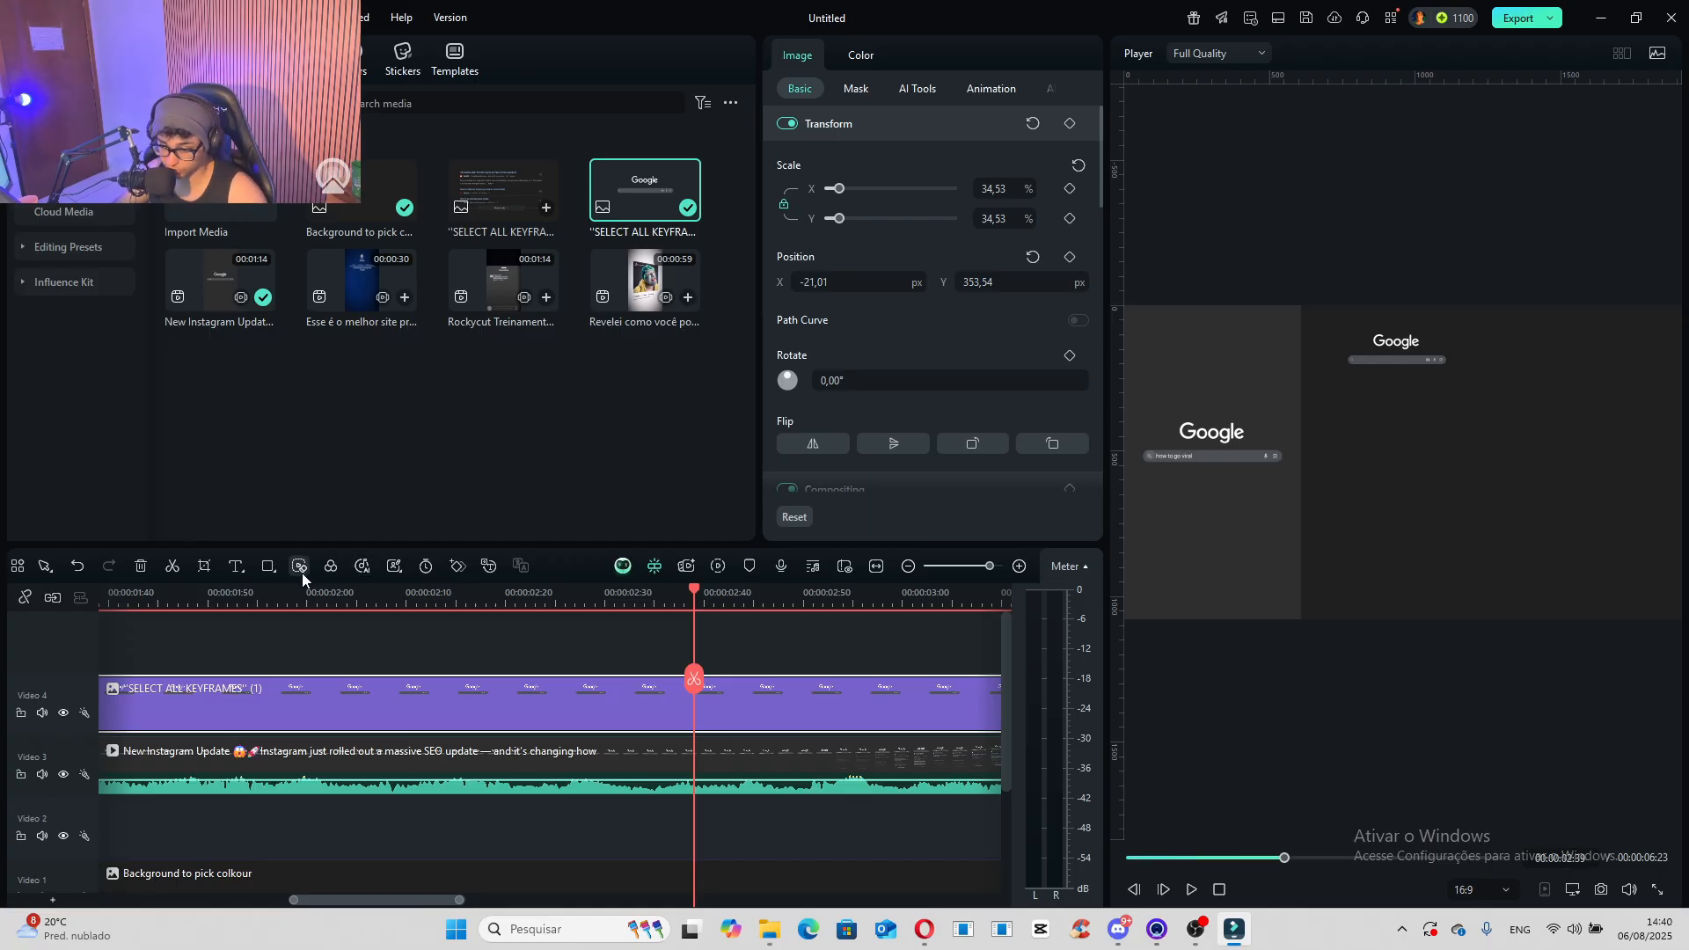
- Draw a small circle with the Ellipse shape just beside the reference video, below the Google search image
{"action": "left_click", "coordinate": [268, 568]}
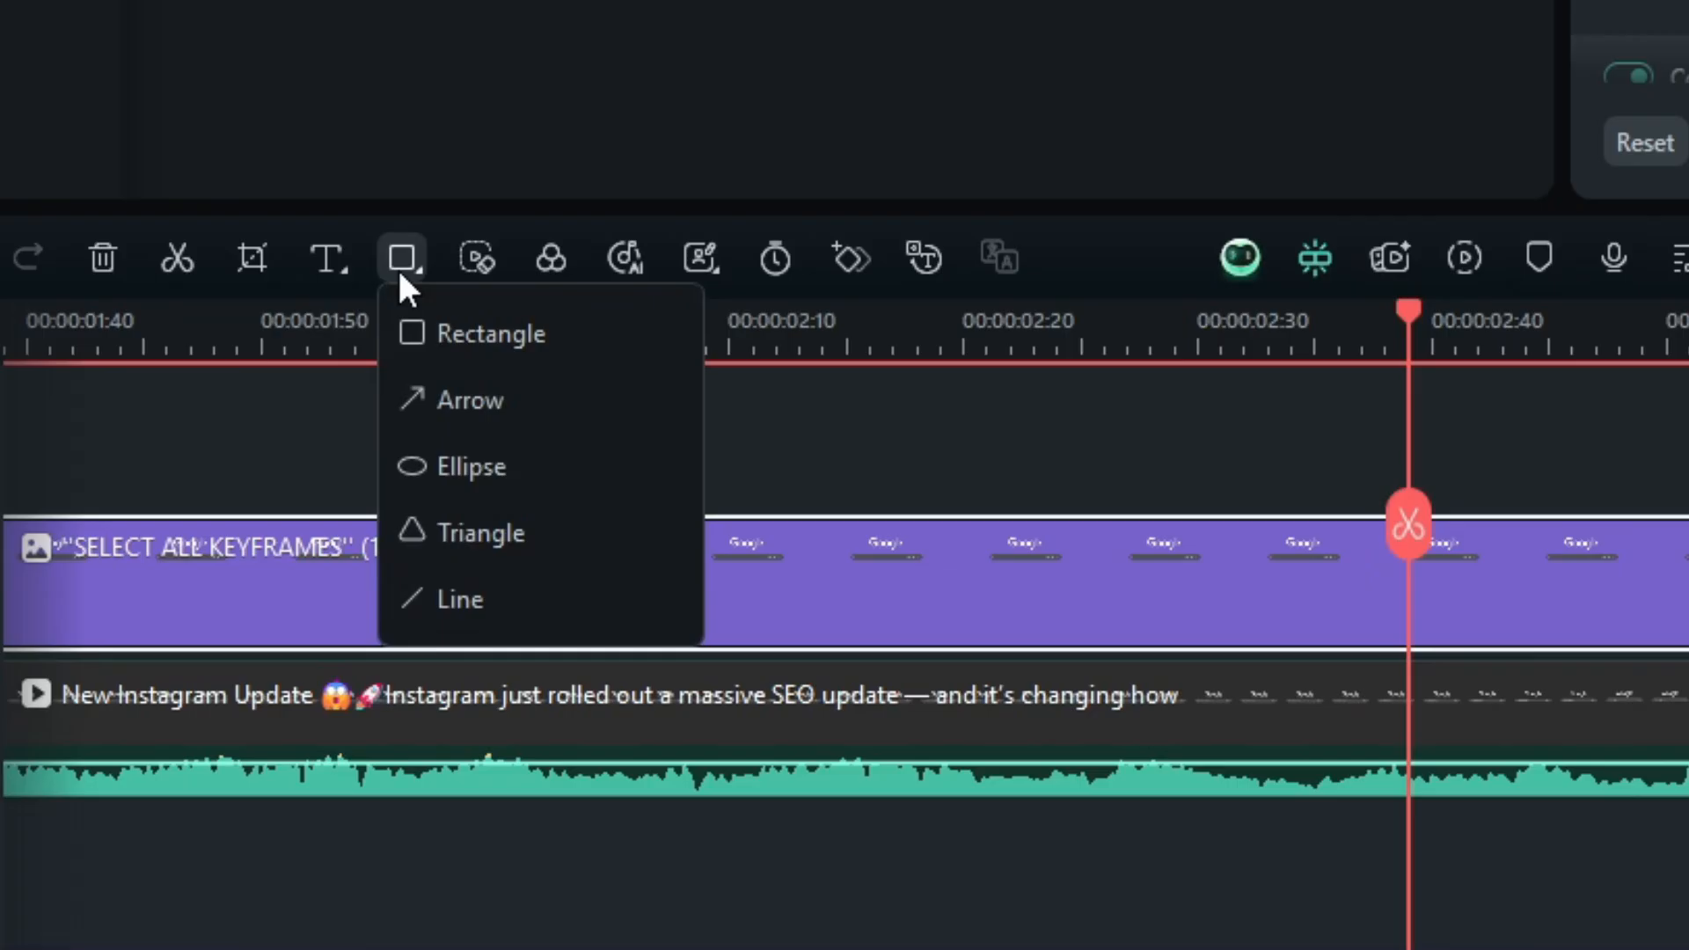
{"action": "left_click", "coordinate": [503, 465]}
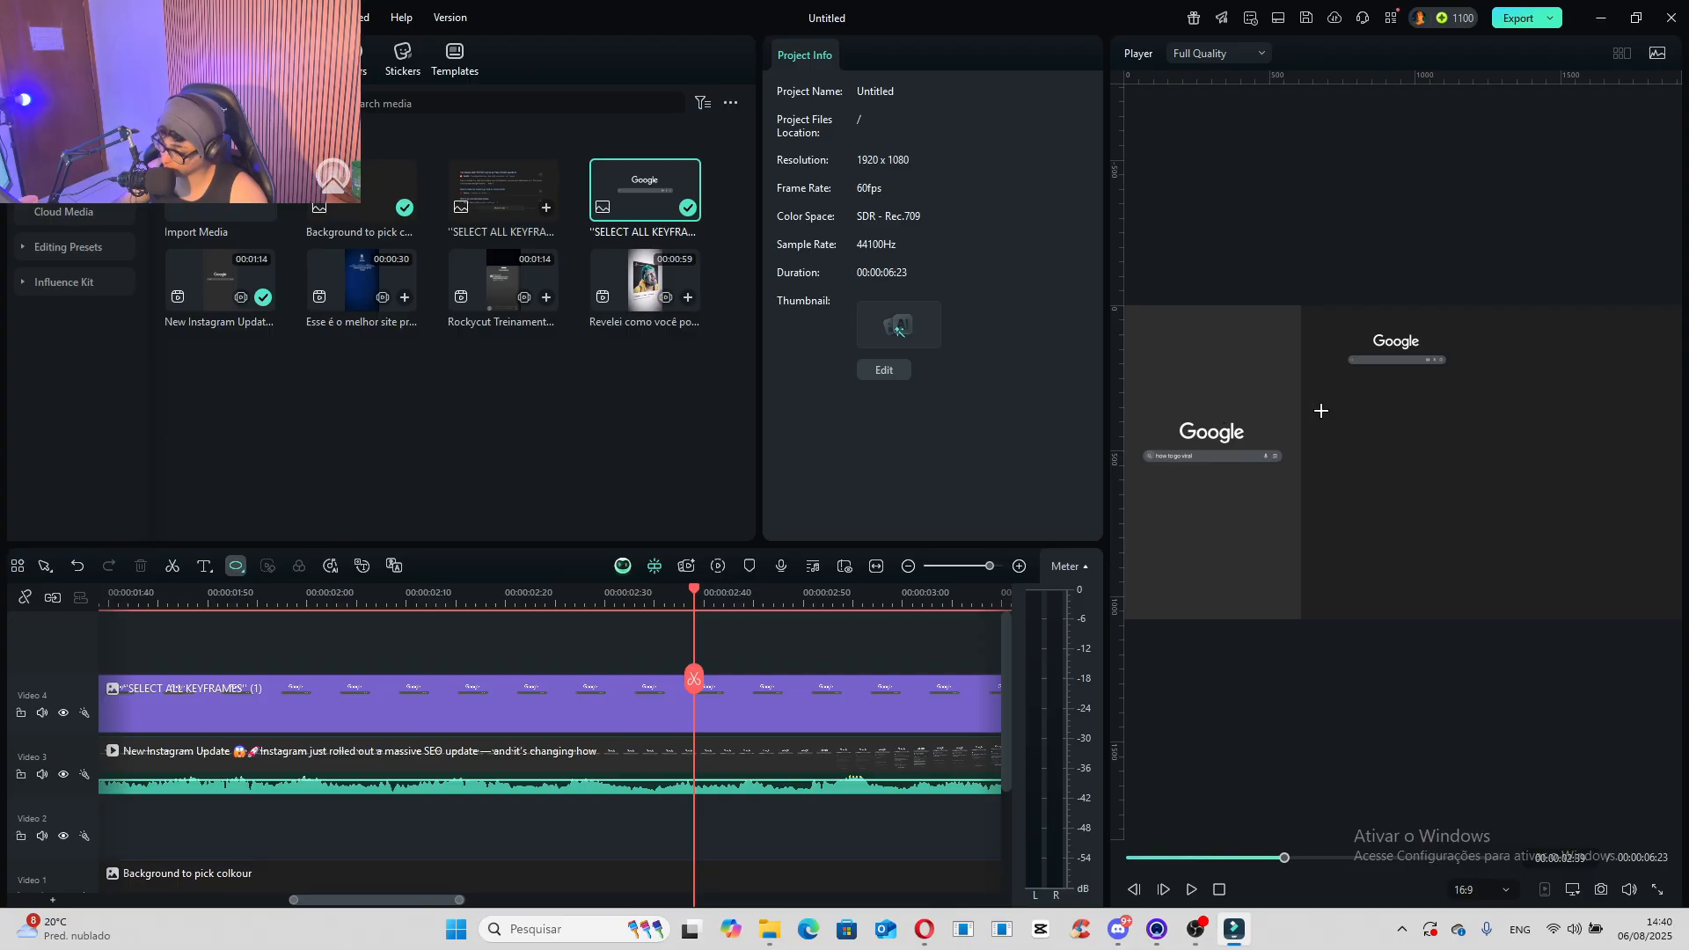
{"action": "left_click_drag", "start_coordinate": [1315, 405], "coordinate": [1353, 442]}
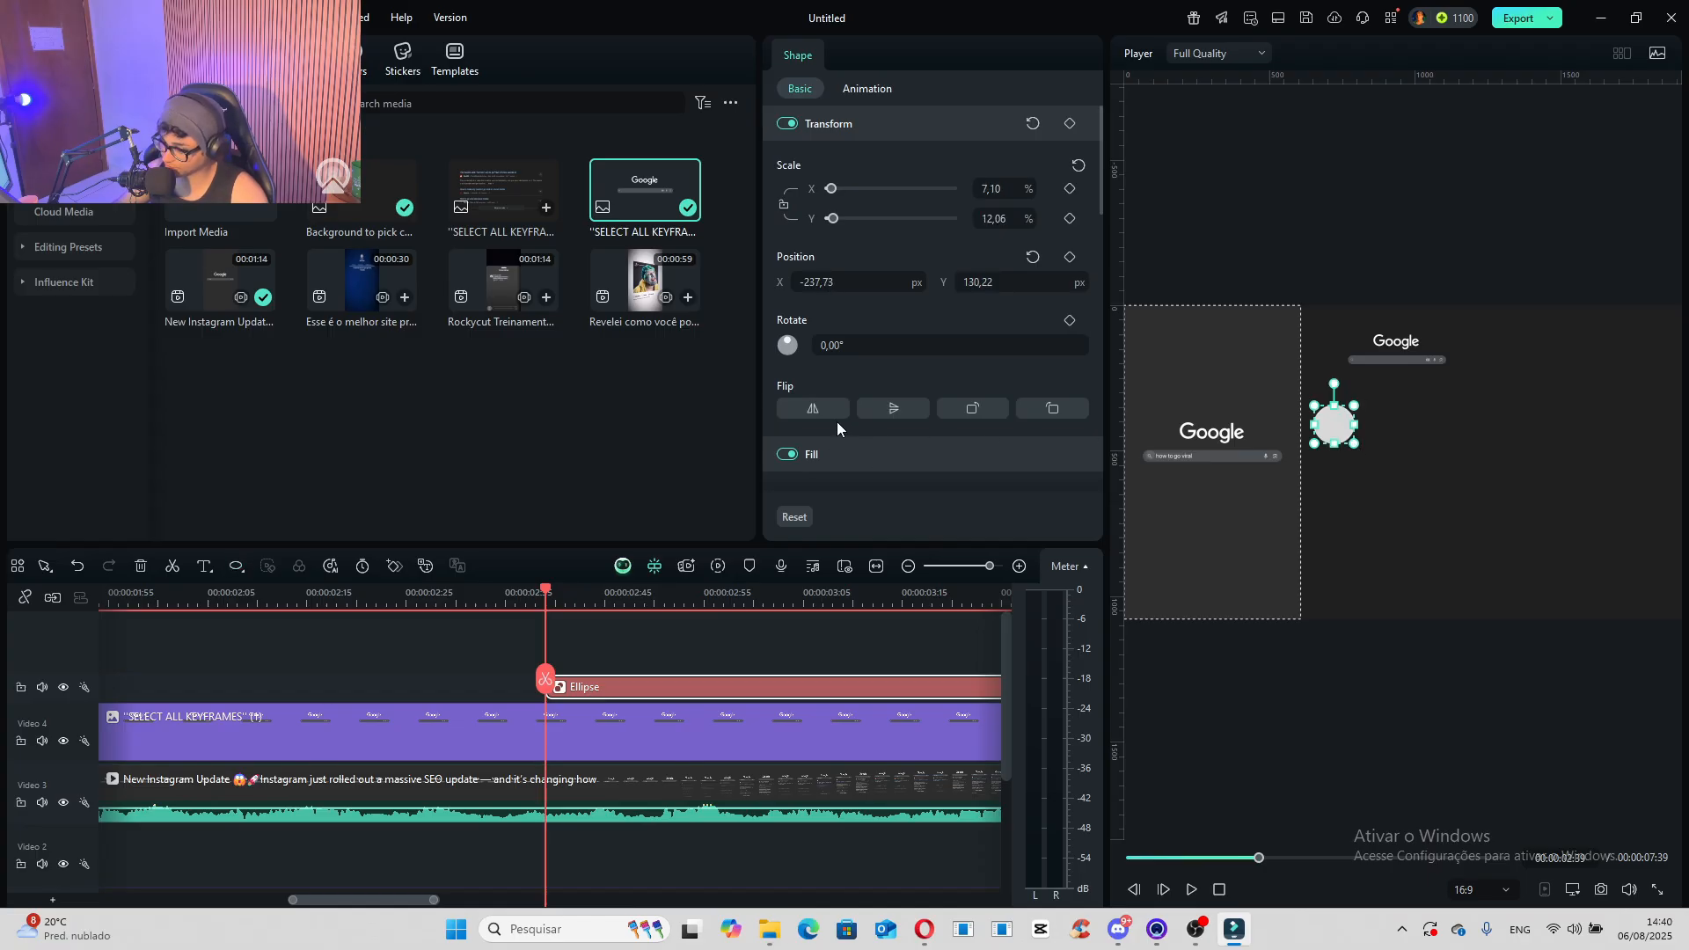
- Change the circle's fill to a medium grey and turn off its border
{"action": "scroll", "coordinate": [837, 421], "scroll_direction": "down", "scroll_amount": 3}
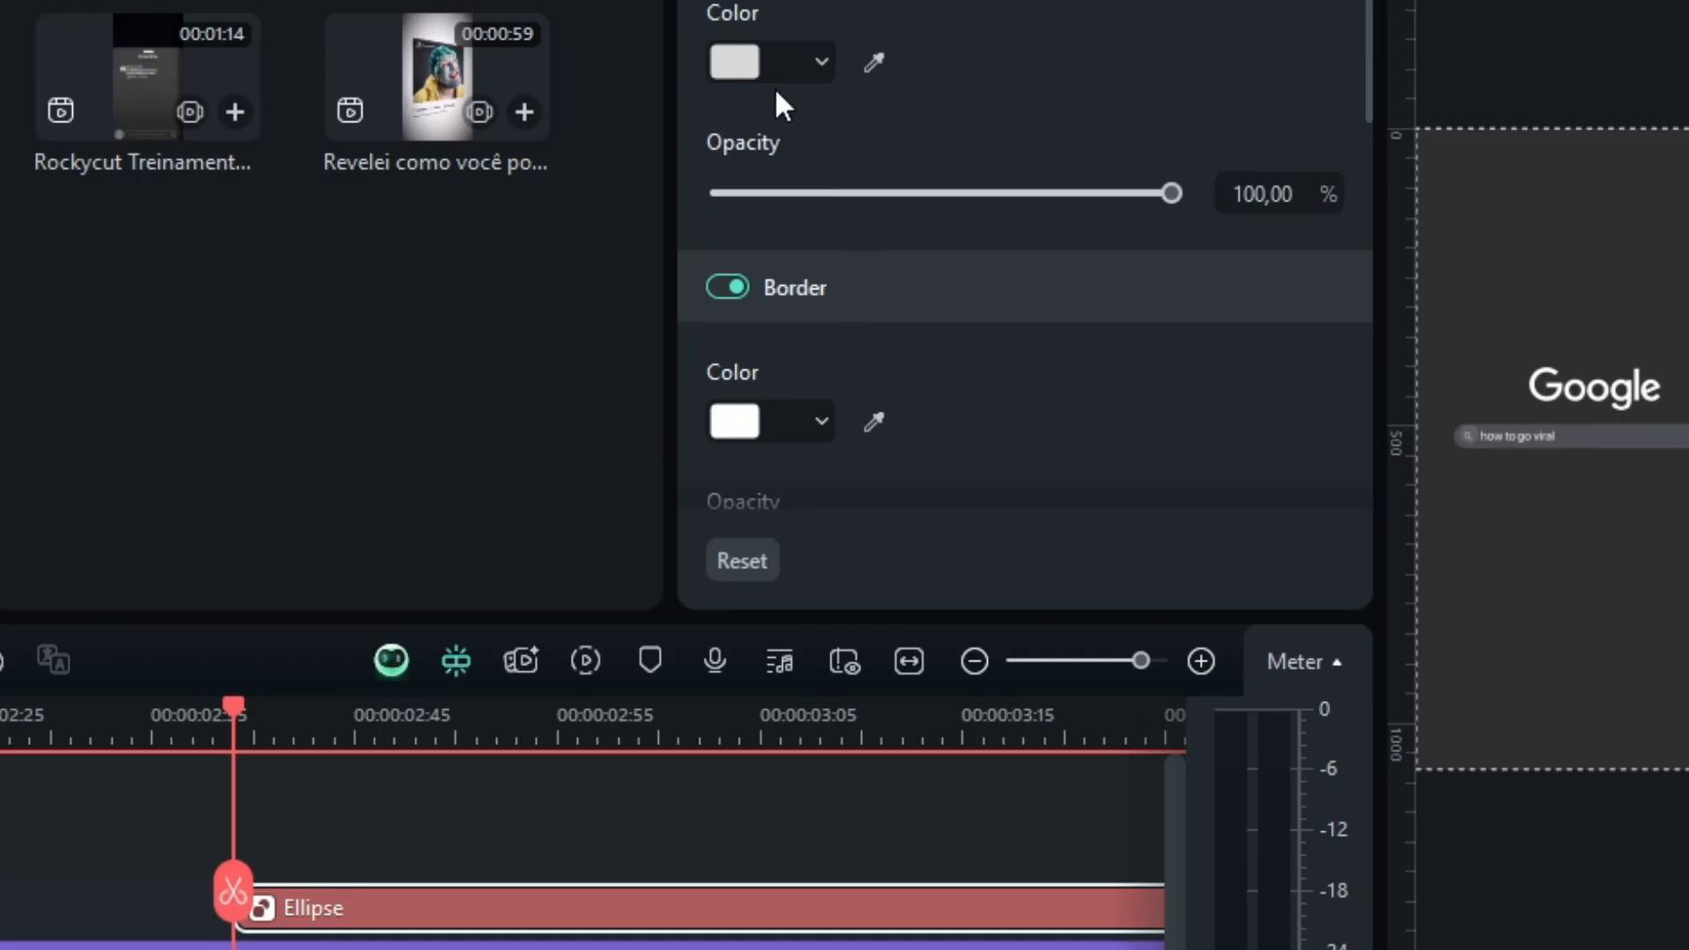
{"action": "left_click", "coordinate": [734, 63]}
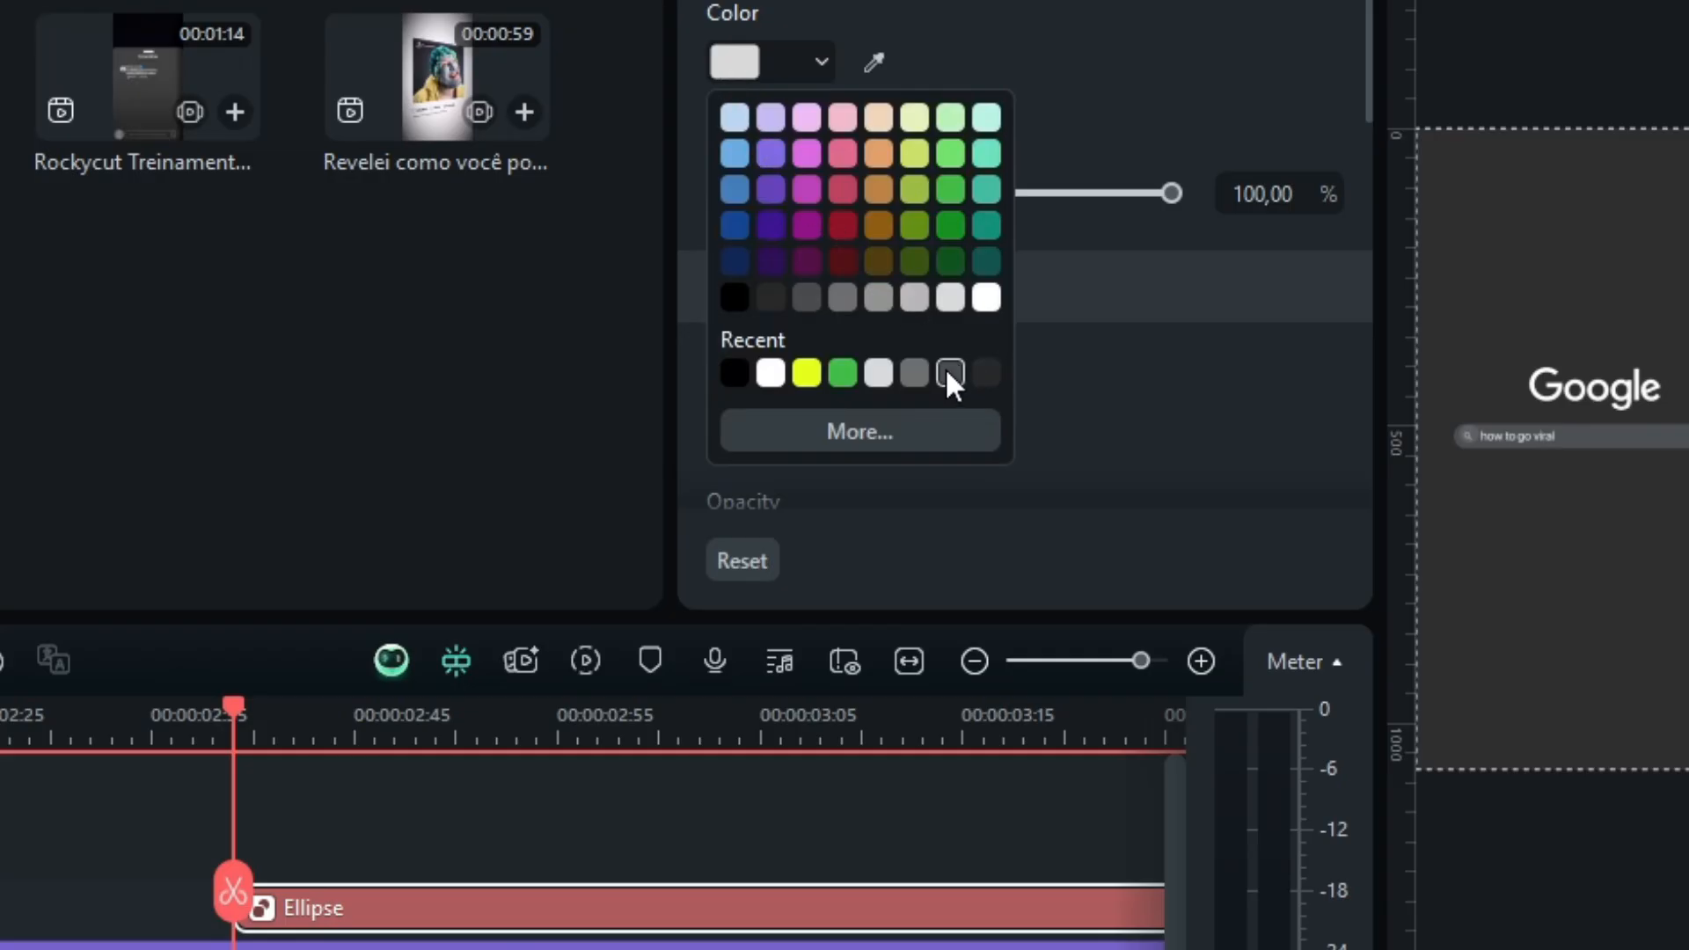
{"action": "left_click", "coordinate": [911, 303]}
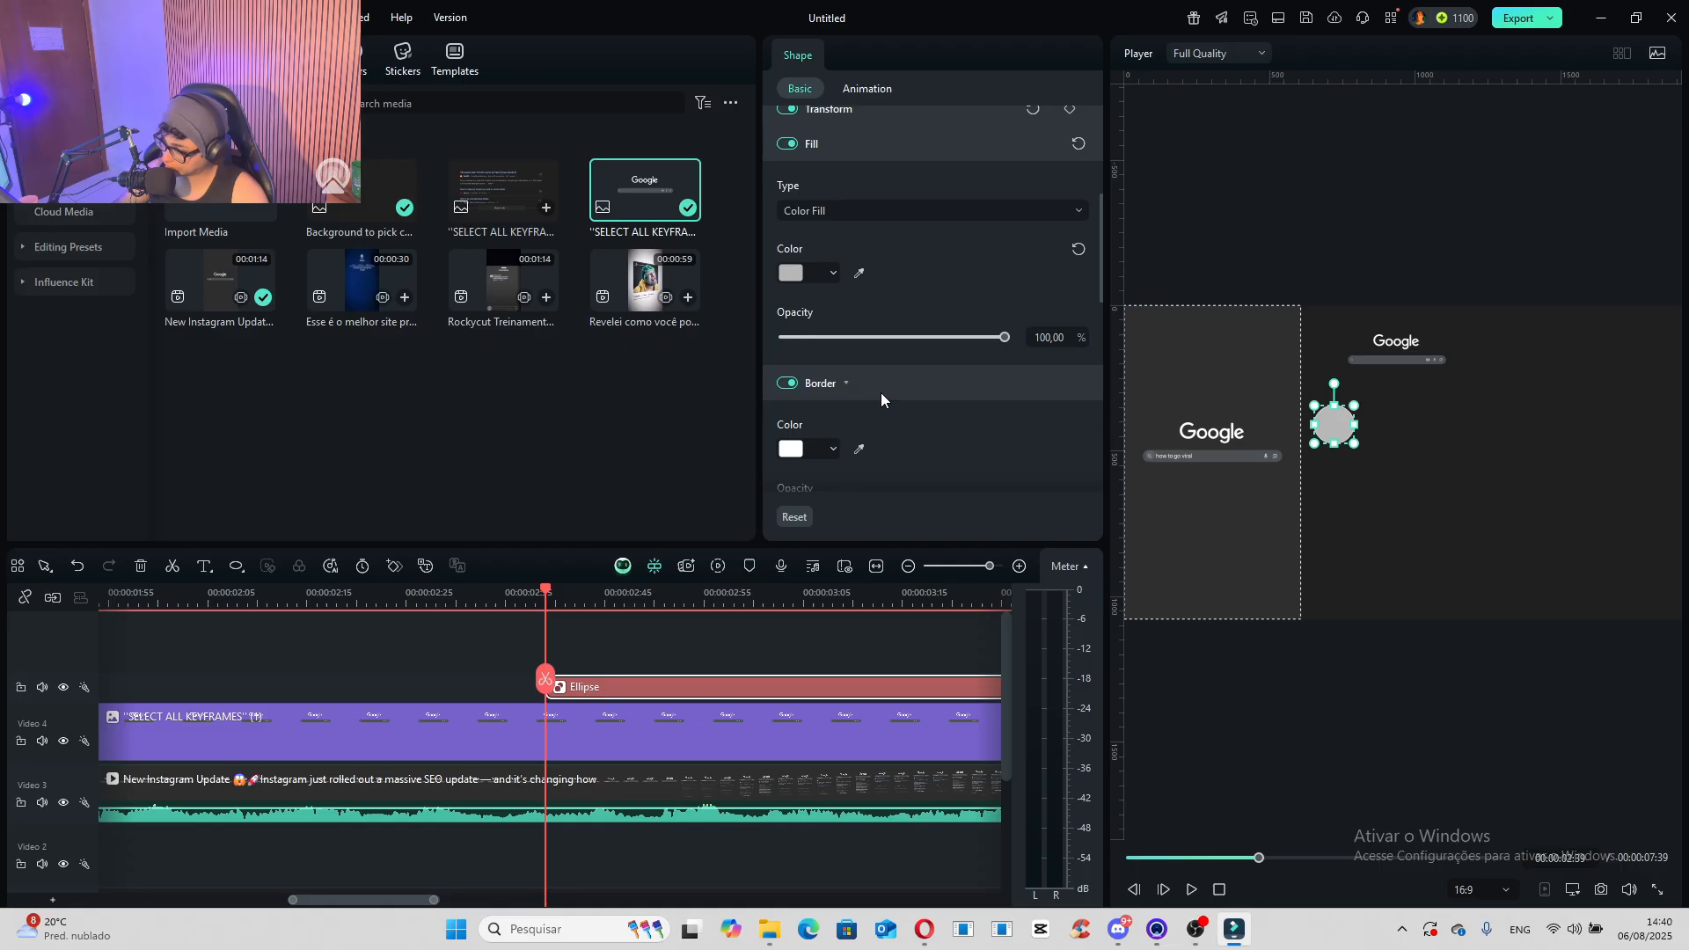
{"action": "left_click", "coordinate": [743, 63]}
{"action": "left_click", "coordinate": [783, 428]}
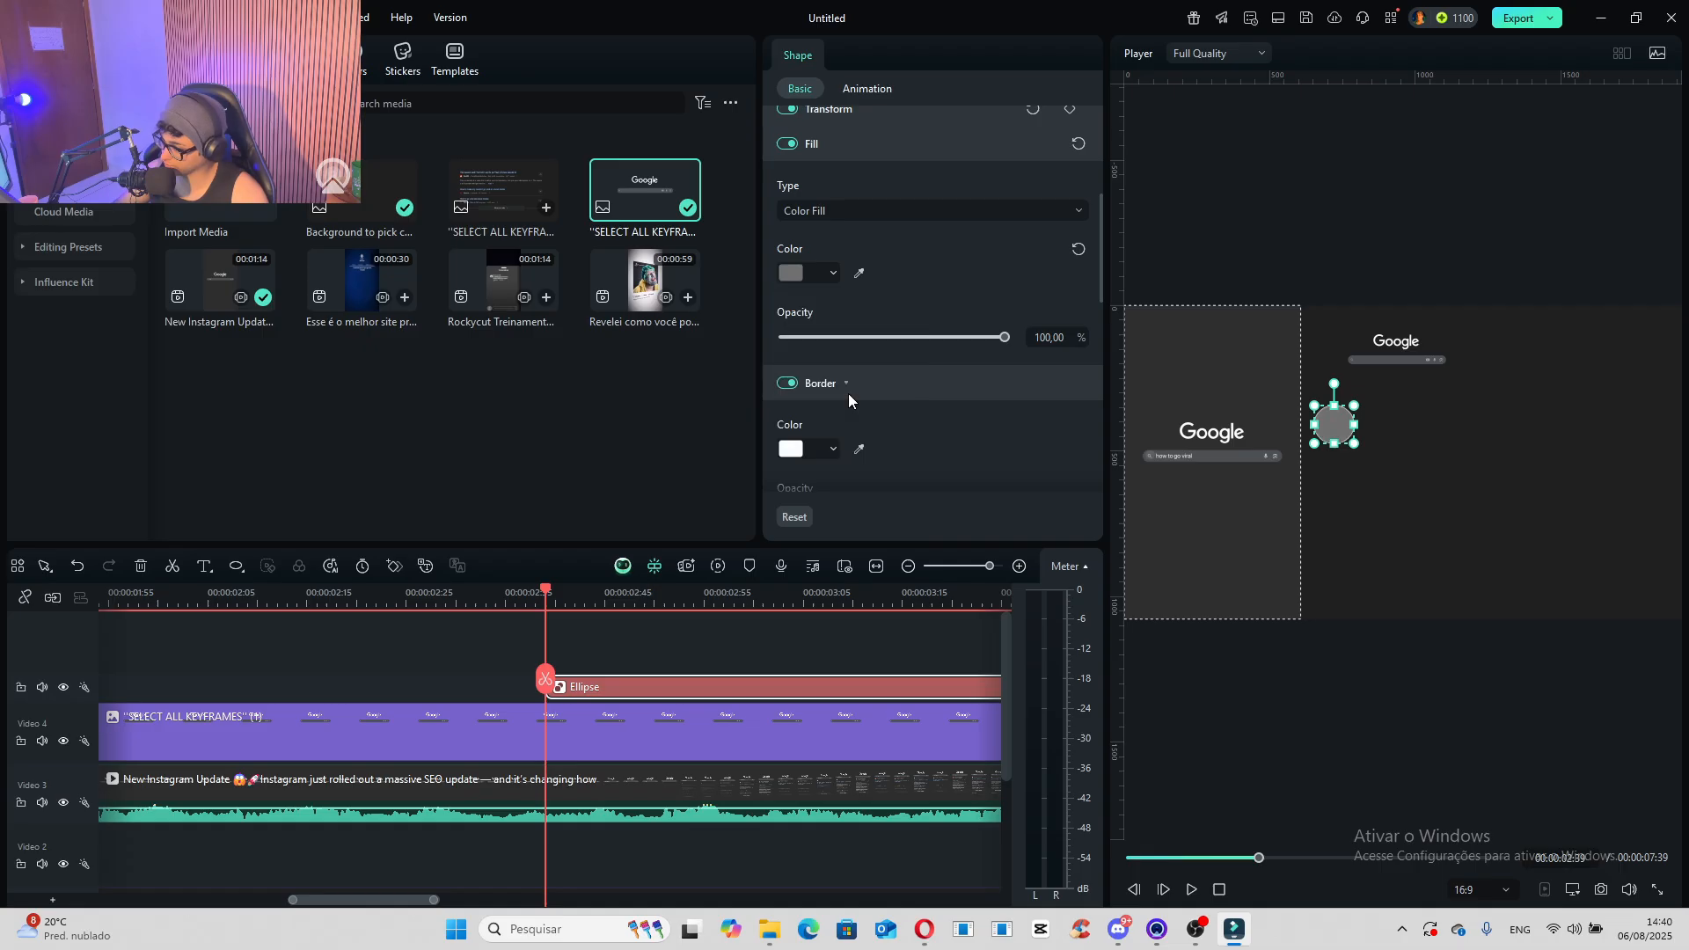
{"action": "scroll", "coordinate": [858, 400], "scroll_direction": "down", "scroll_amount": 1}
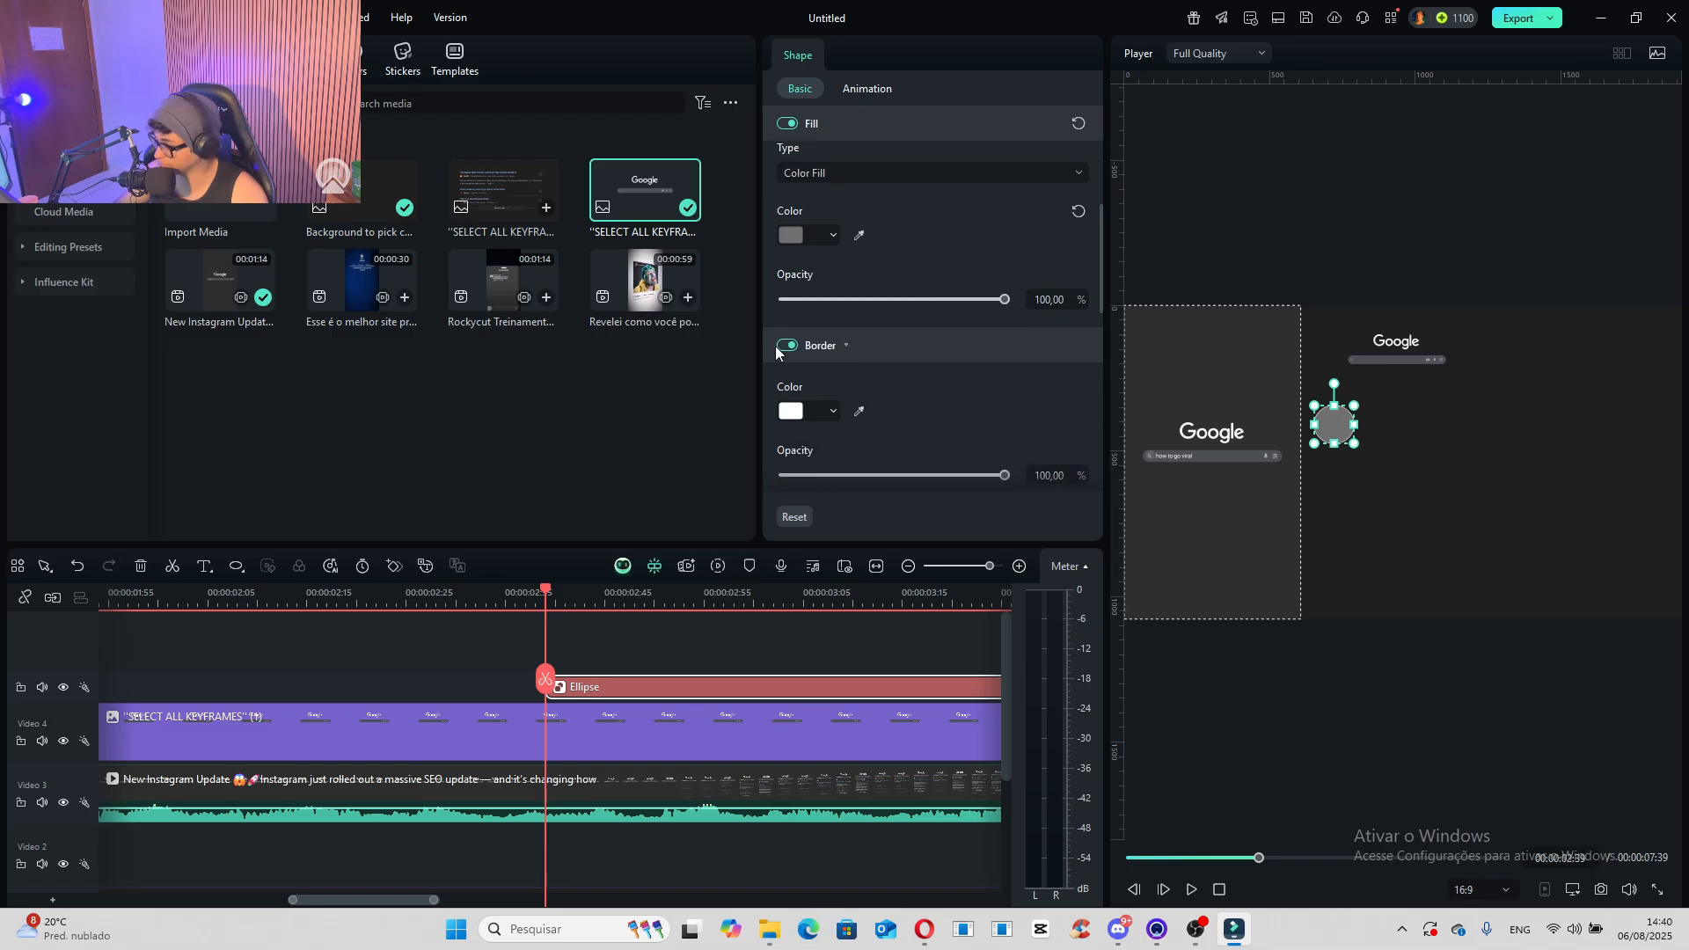
{"action": "left_click", "coordinate": [783, 346]}
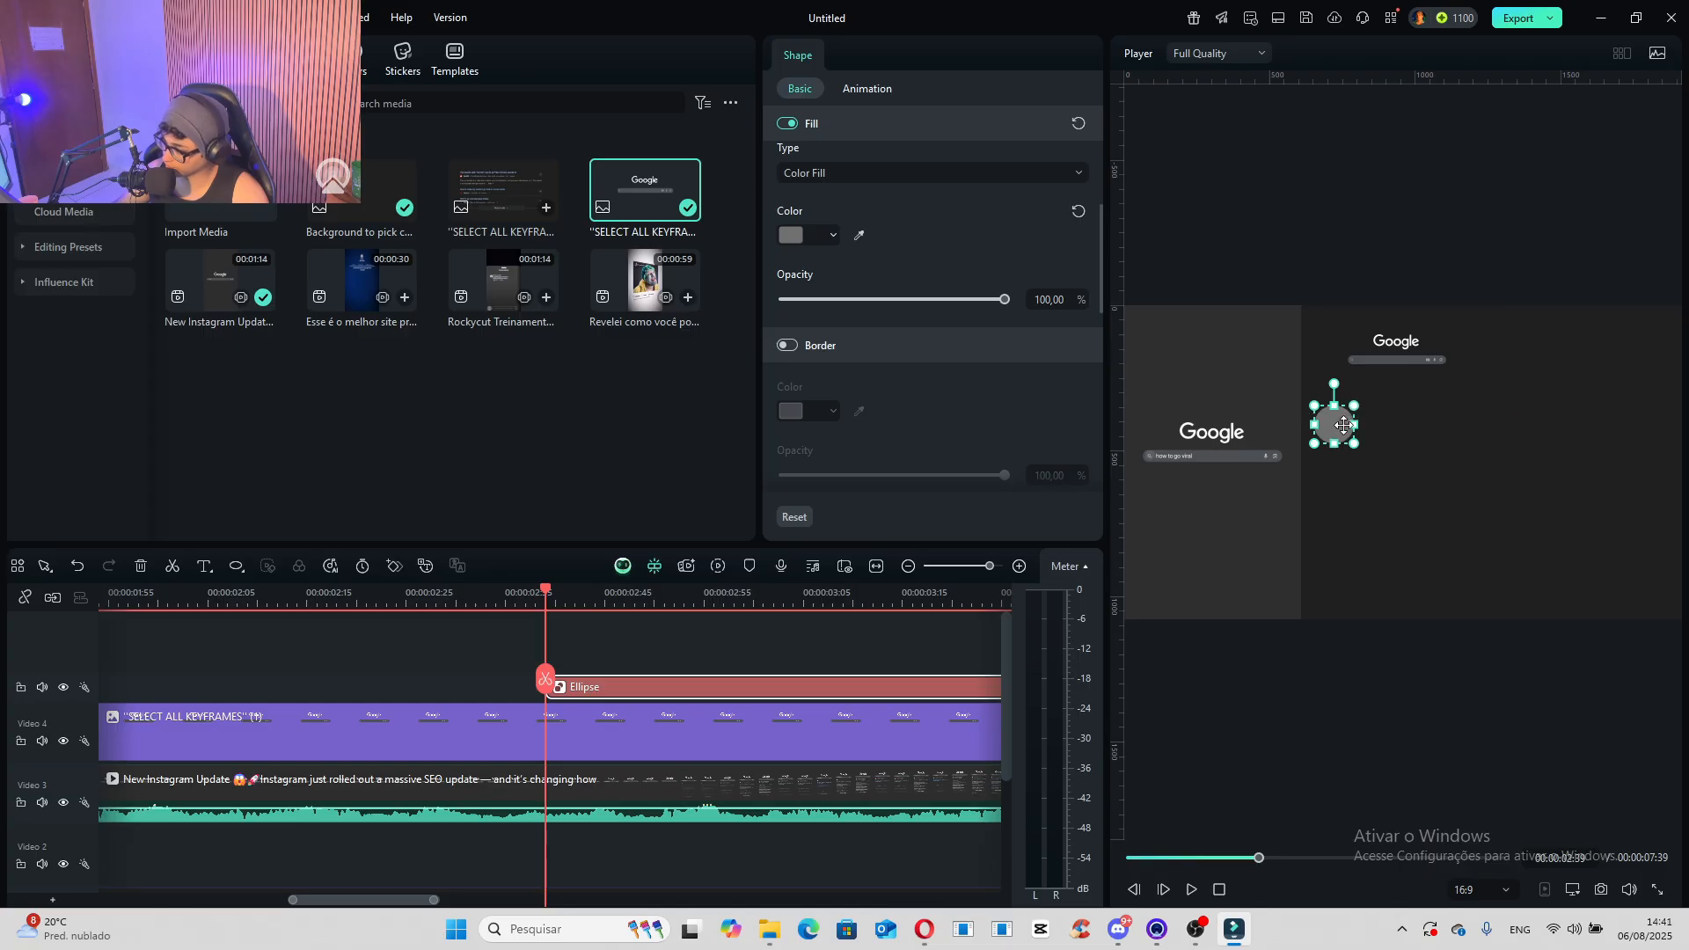
- Place the circle over the reference video's upper right corner and mark its timeline clip teal
{"action": "left_click_drag", "start_coordinate": [1343, 425], "coordinate": [1276, 325]}
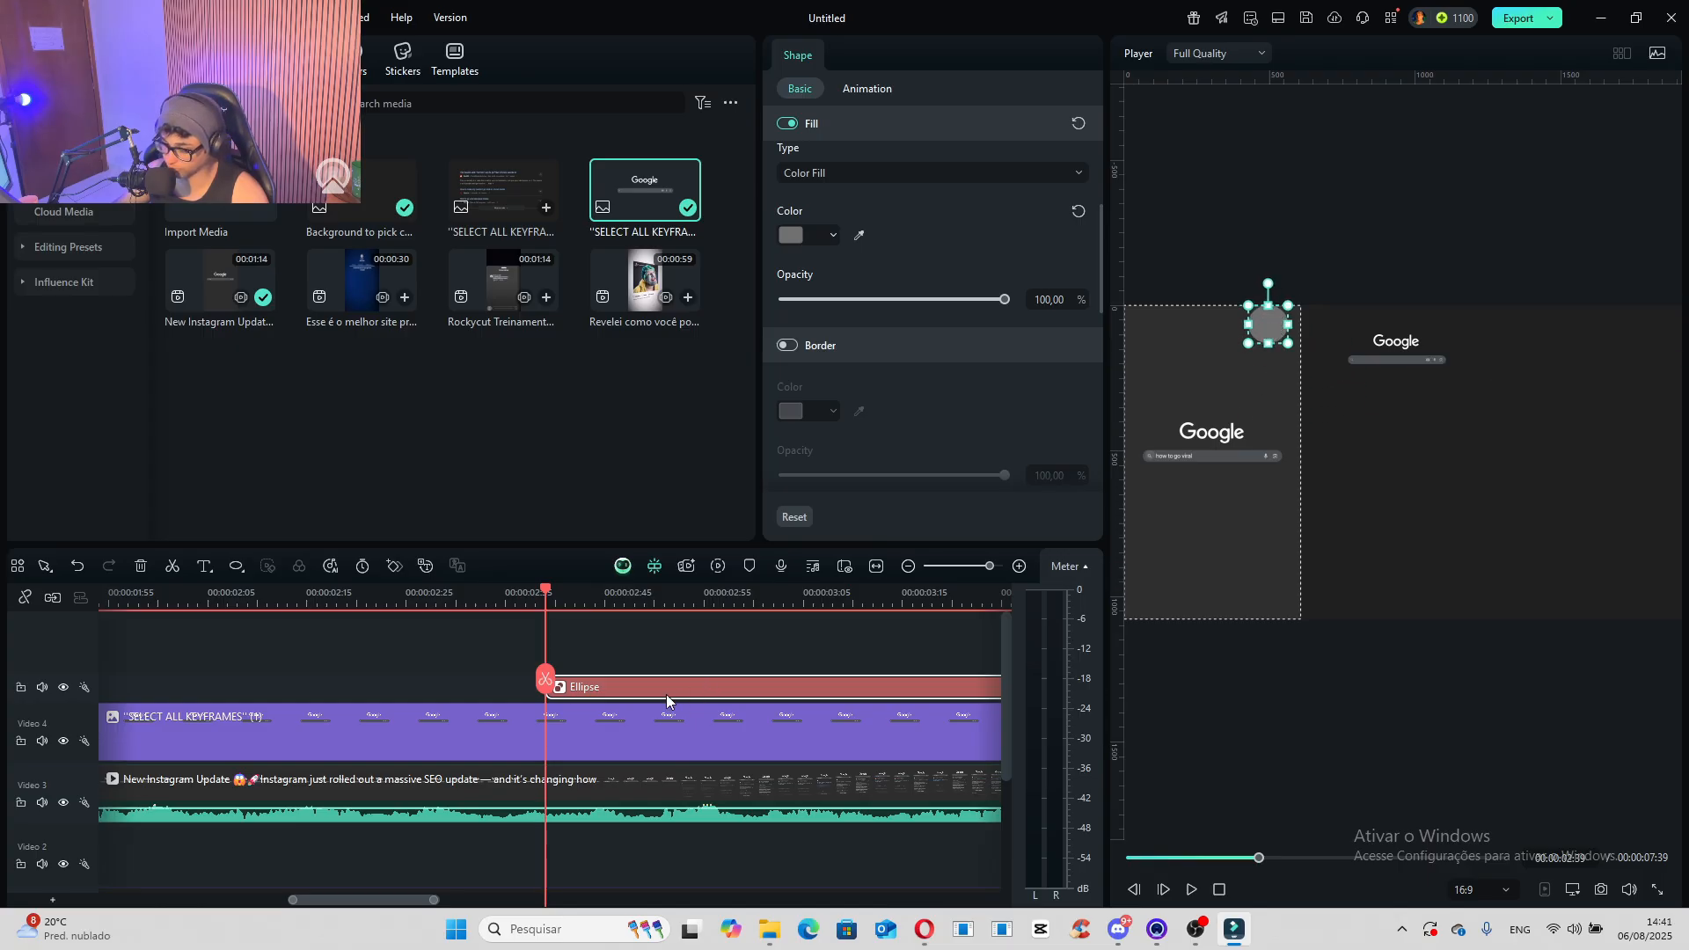
{"action": "right_click", "coordinate": [572, 694]}
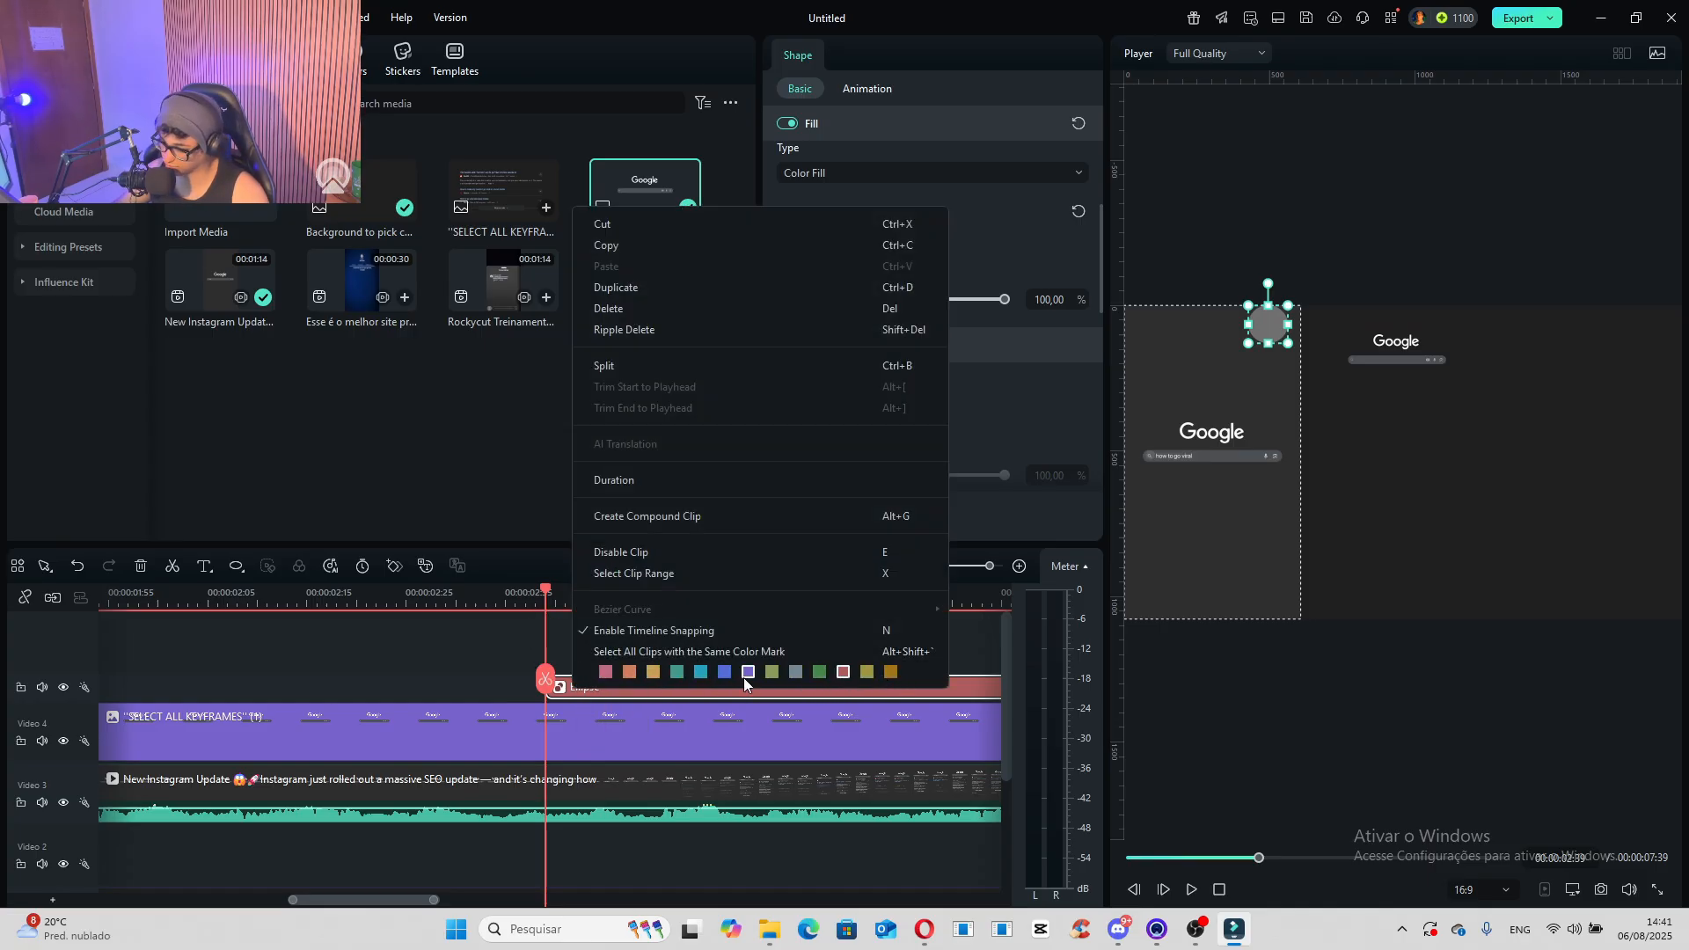
{"action": "left_click", "coordinate": [675, 672]}
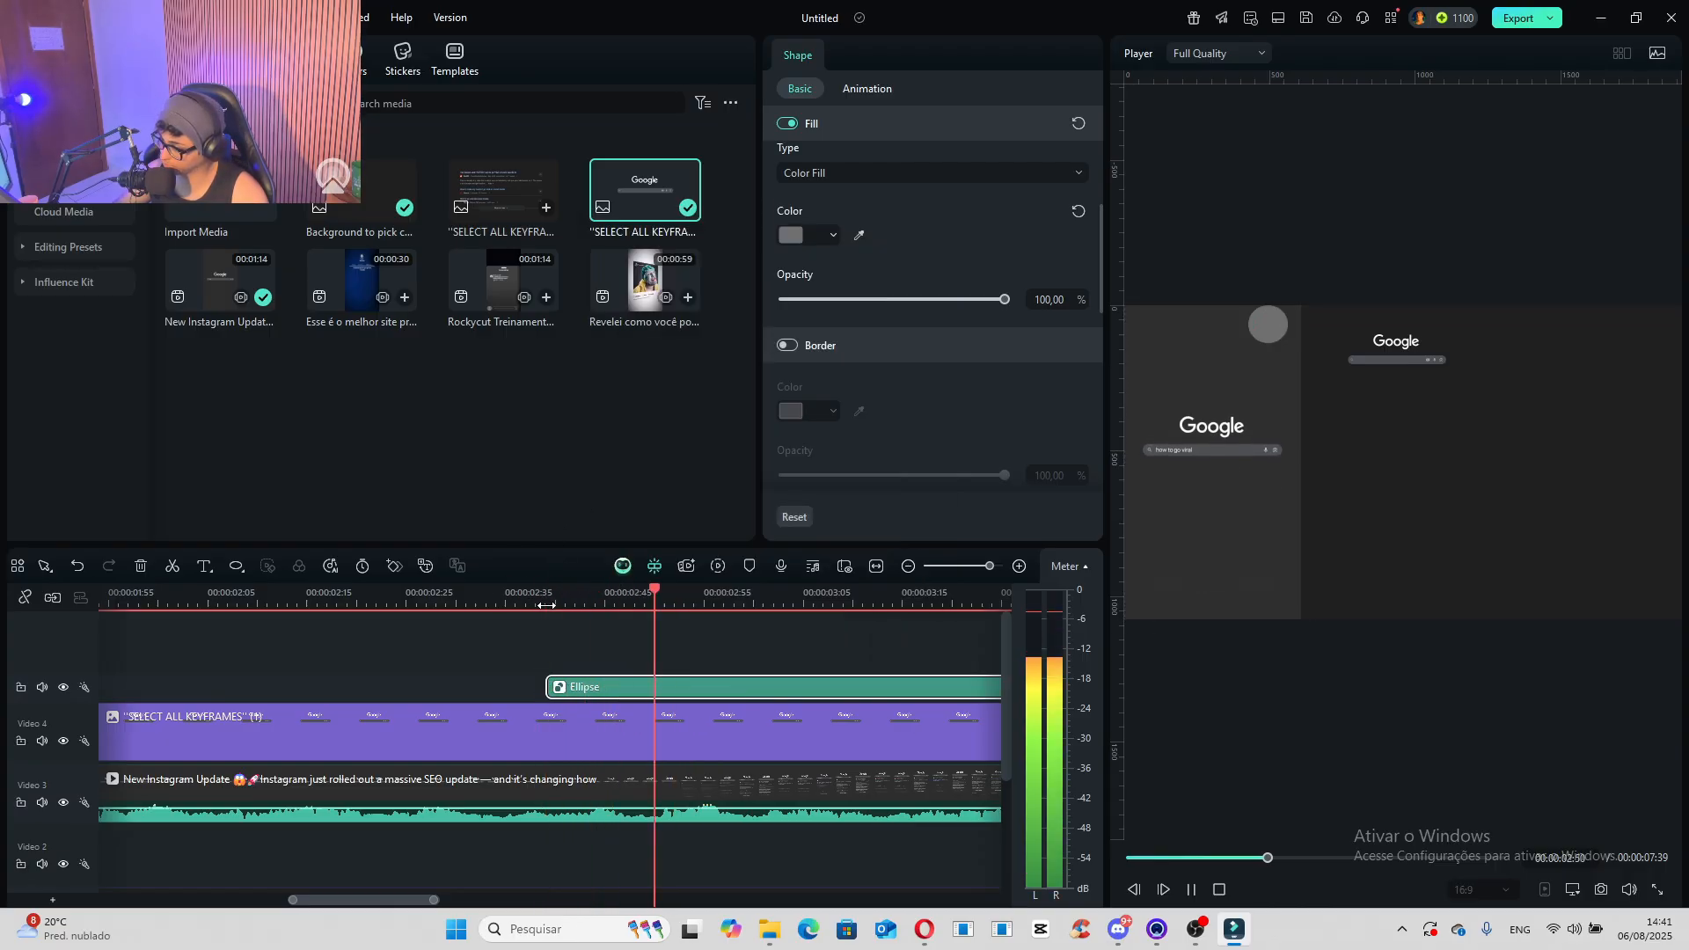
- Add the search-results image on a new track at about 00:00:02:52, scaled to 25.90% and placed at X 0, Y 167.08 px
{"action": "left_click_drag", "start_coordinate": [548, 605], "coordinate": [652, 645]}
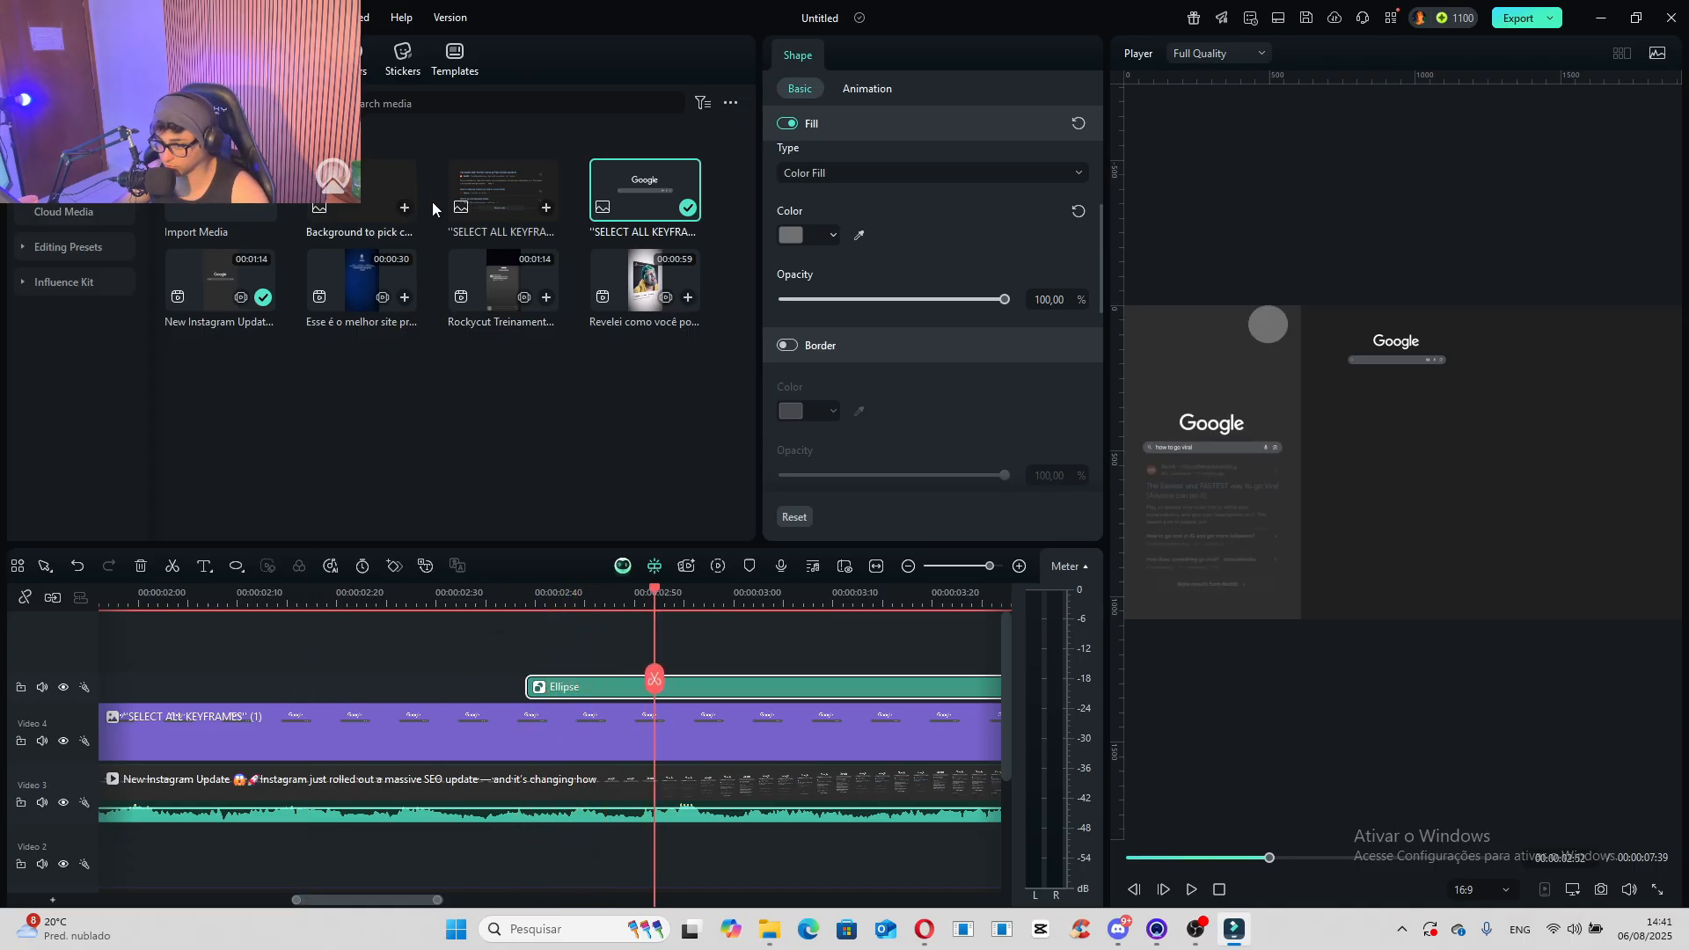
{"action": "left_click_drag", "start_coordinate": [481, 203], "coordinate": [668, 651]}
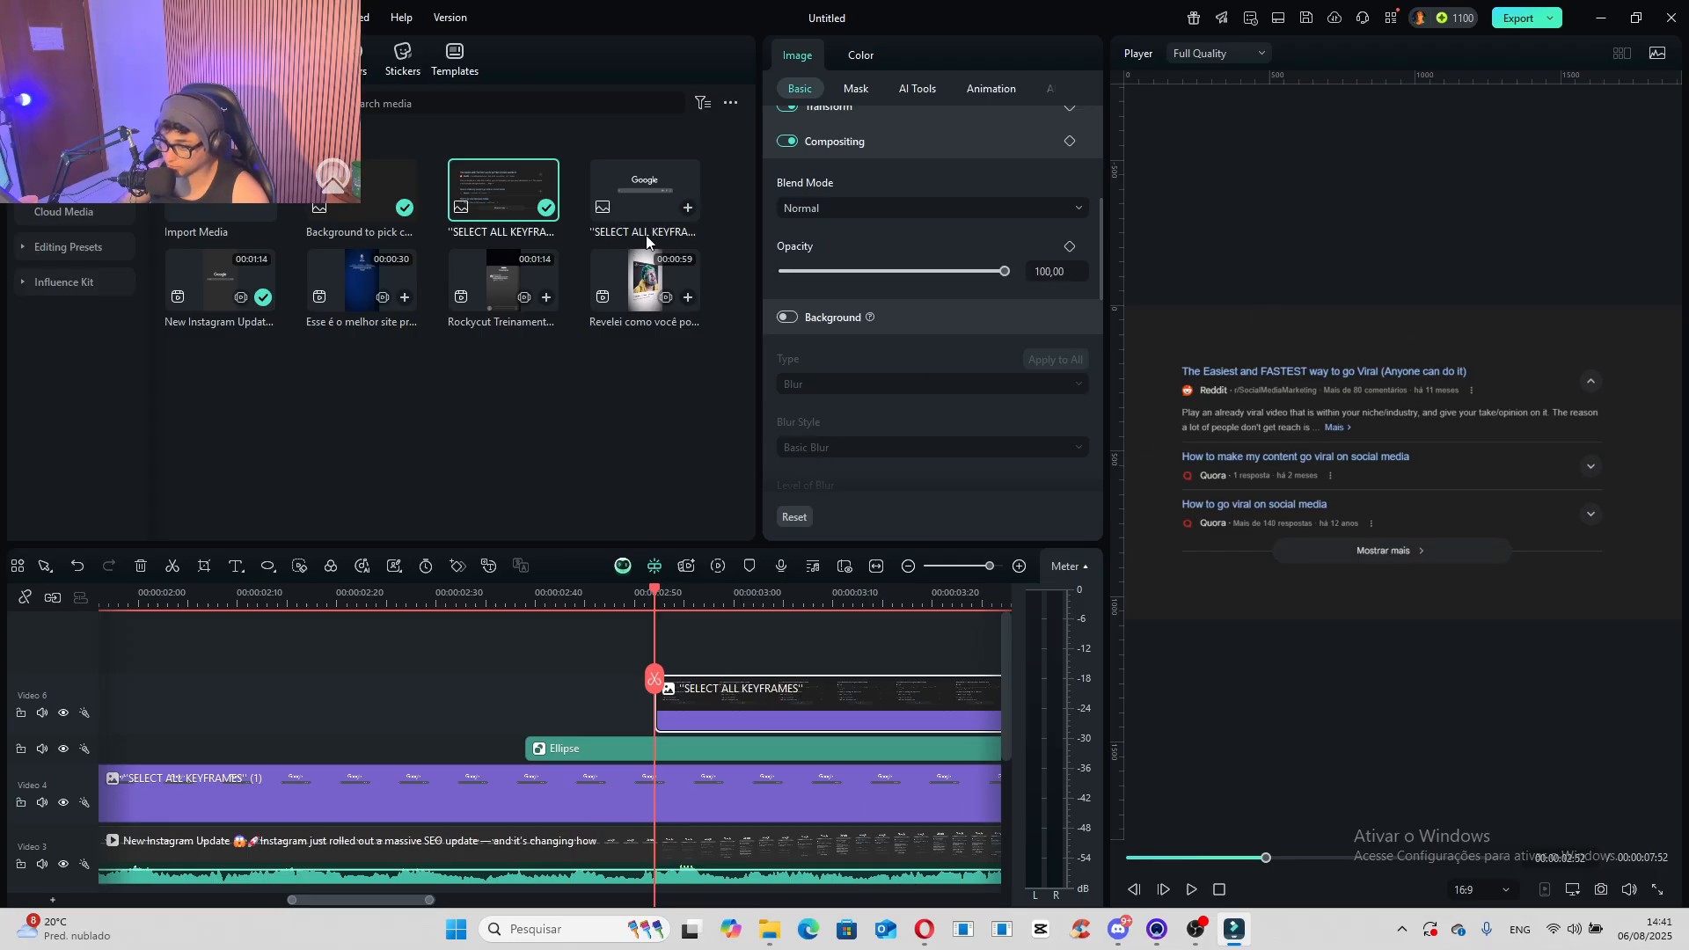
{"action": "scroll", "coordinate": [815, 143], "scroll_direction": "up", "scroll_amount": 3}
{"action": "left_click_drag", "start_coordinate": [857, 187], "coordinate": [837, 186]}
{"action": "left_click_drag", "start_coordinate": [1444, 473], "coordinate": [1434, 429]}
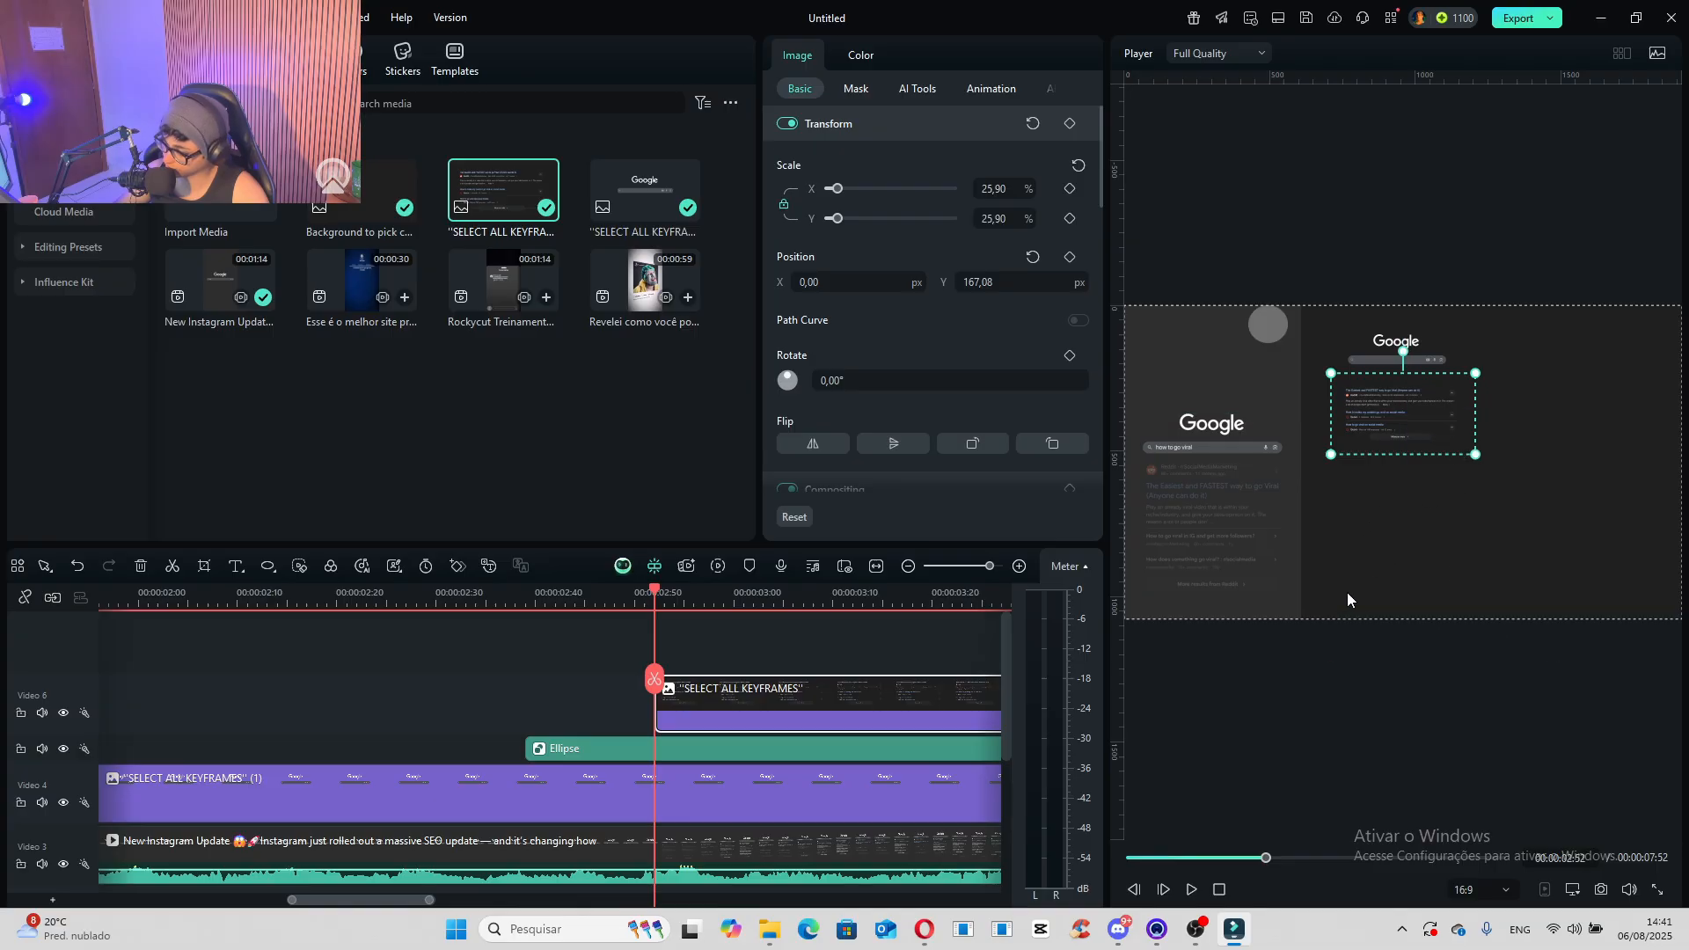
- Add the "Esse é o melhor site" video on a new track at about 00:00:03:18
{"action": "left_click_drag", "start_coordinate": [652, 680], "coordinate": [910, 698]}
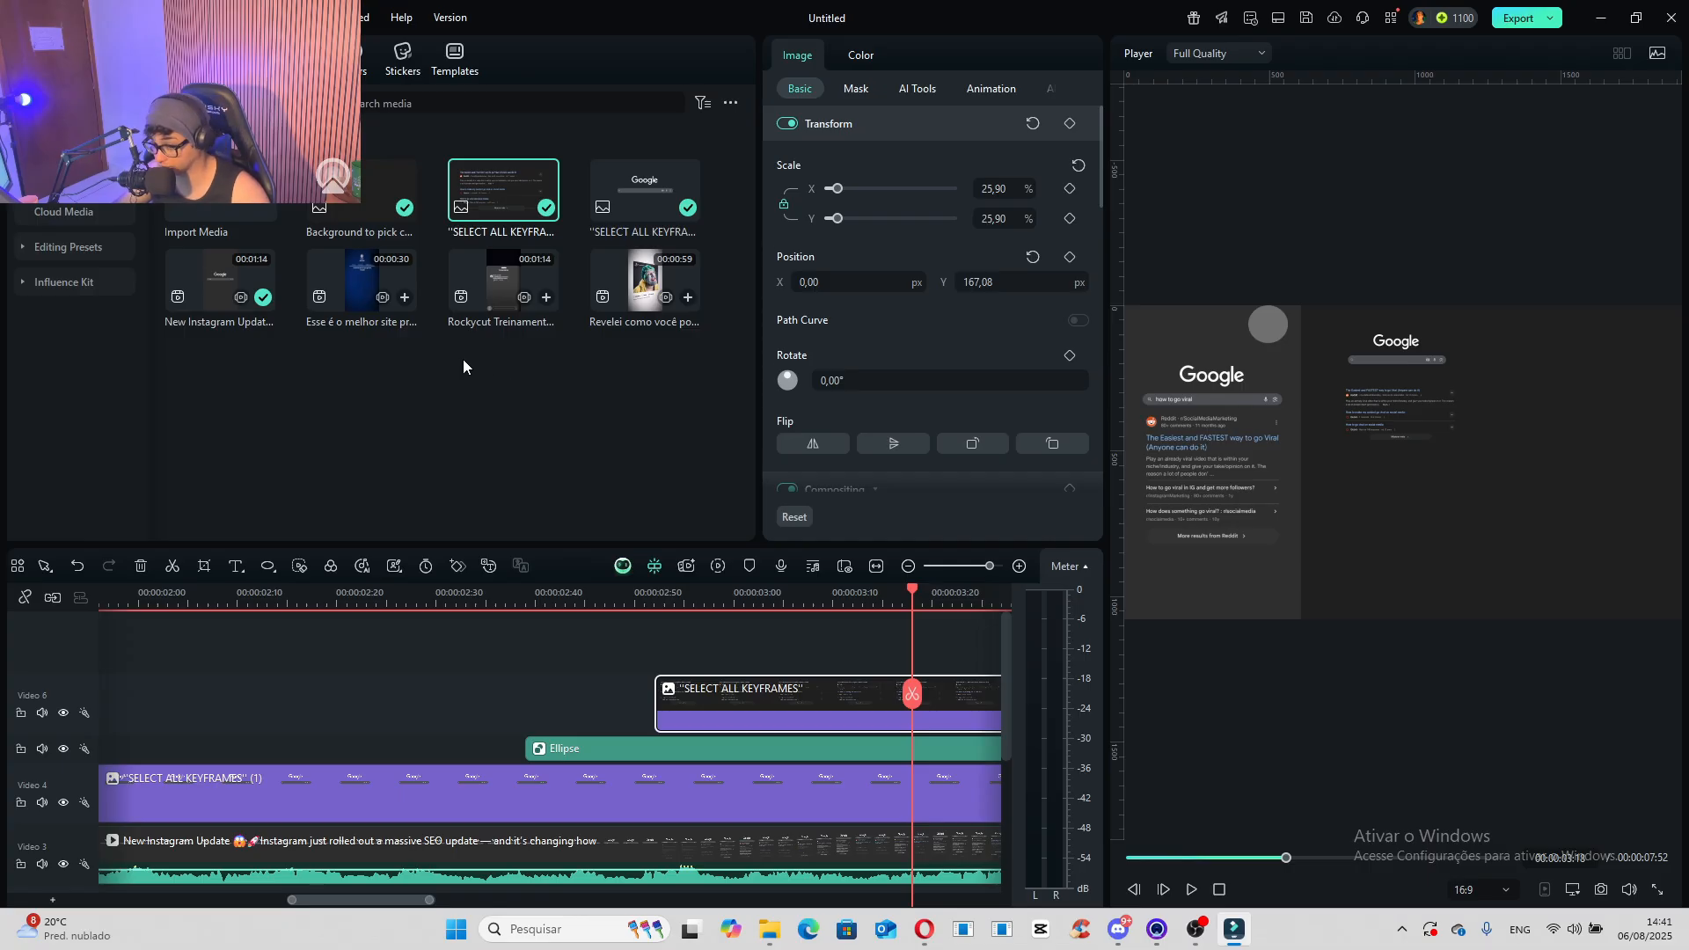
{"action": "left_click_drag", "start_coordinate": [371, 299], "coordinate": [924, 661]}
{"action": "left_click", "coordinate": [942, 489]}
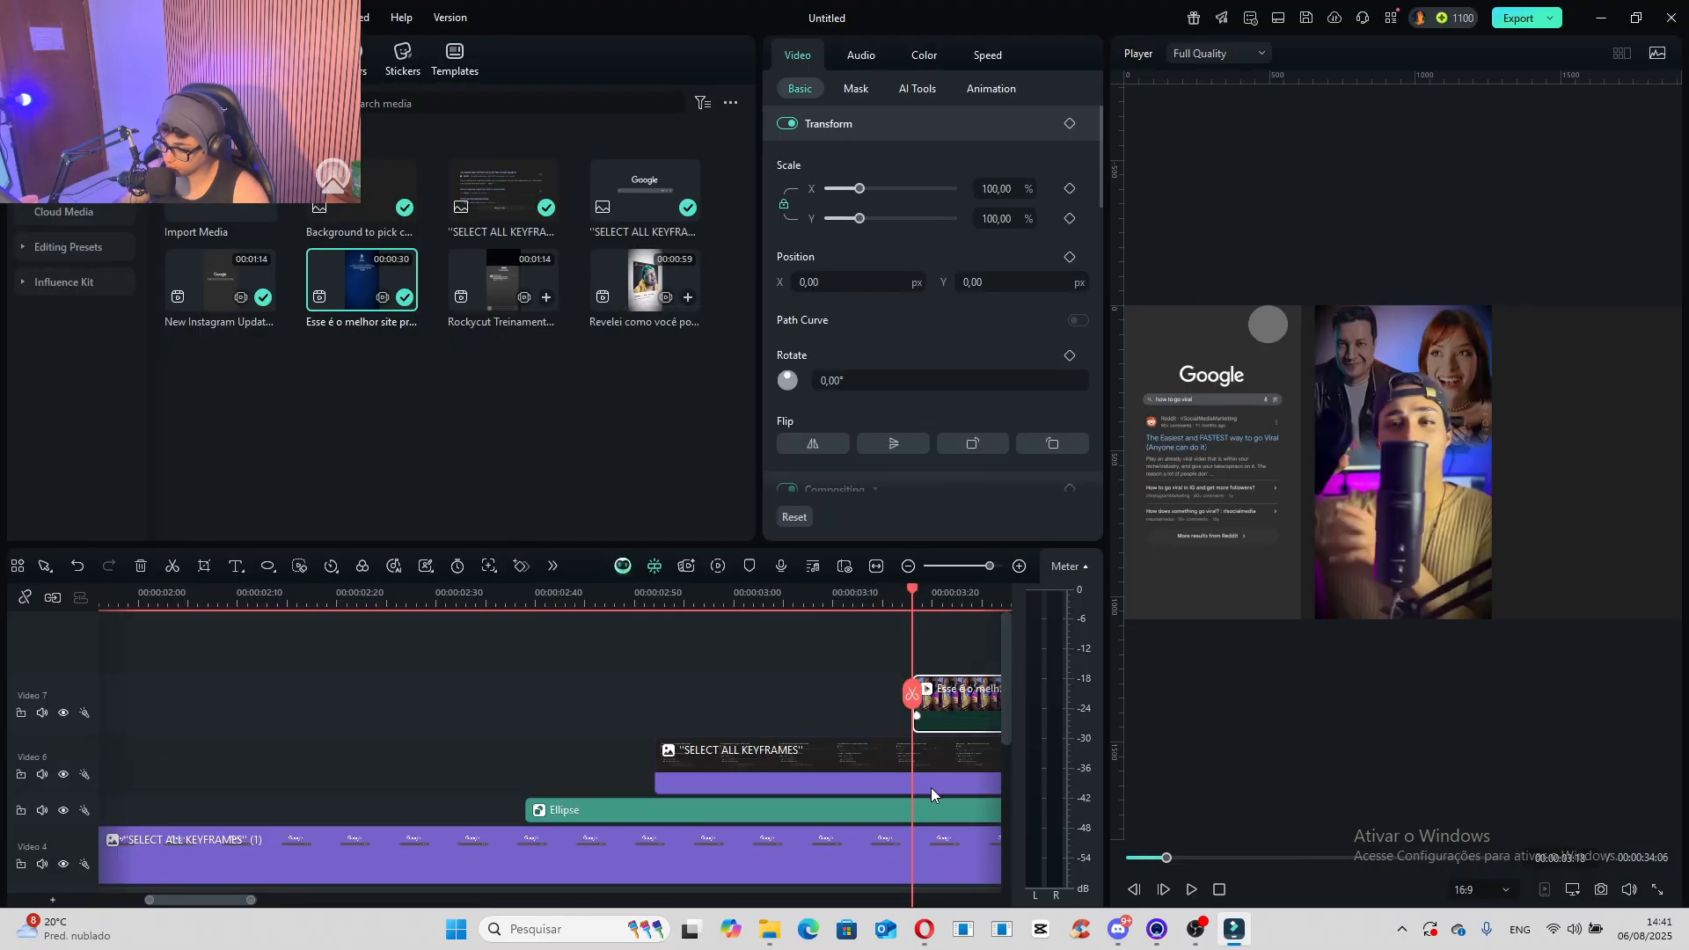
- Split the "Esse é o melhor site" clip at about 00:00:06:09 and delete the part after the cut
{"action": "left_click_drag", "start_coordinate": [234, 901], "coordinate": [251, 901]}
{"action": "left_click_drag", "start_coordinate": [458, 702], "coordinate": [719, 755]}
{"action": "scroll", "coordinate": [556, 722], "scroll_direction": "down", "scroll_amount": 2}
{"action": "scroll", "coordinate": [868, 743], "scroll_direction": "down", "scroll_amount": 2}
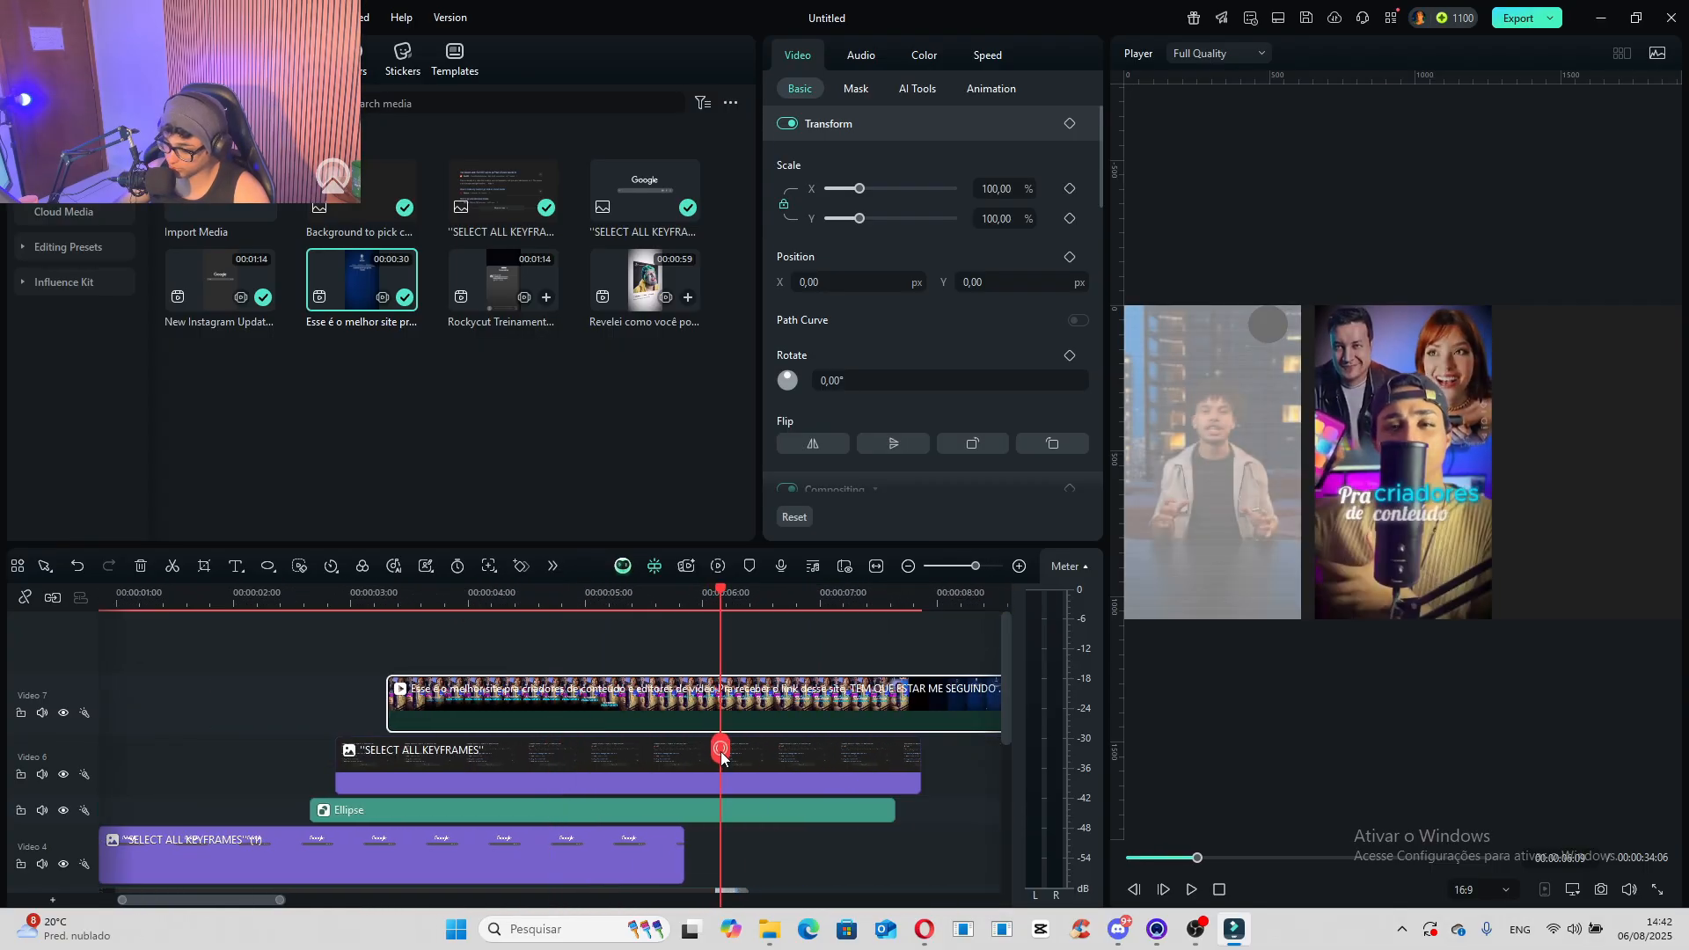
{"action": "key", "text": "ctrl+b"}
{"action": "key", "text": "Delete"}
- Add the "Rockycut Treinamento" video on a new top track, aligned with the start of the "Esse é o melhor site" clip
{"action": "left_click", "coordinate": [400, 611]}
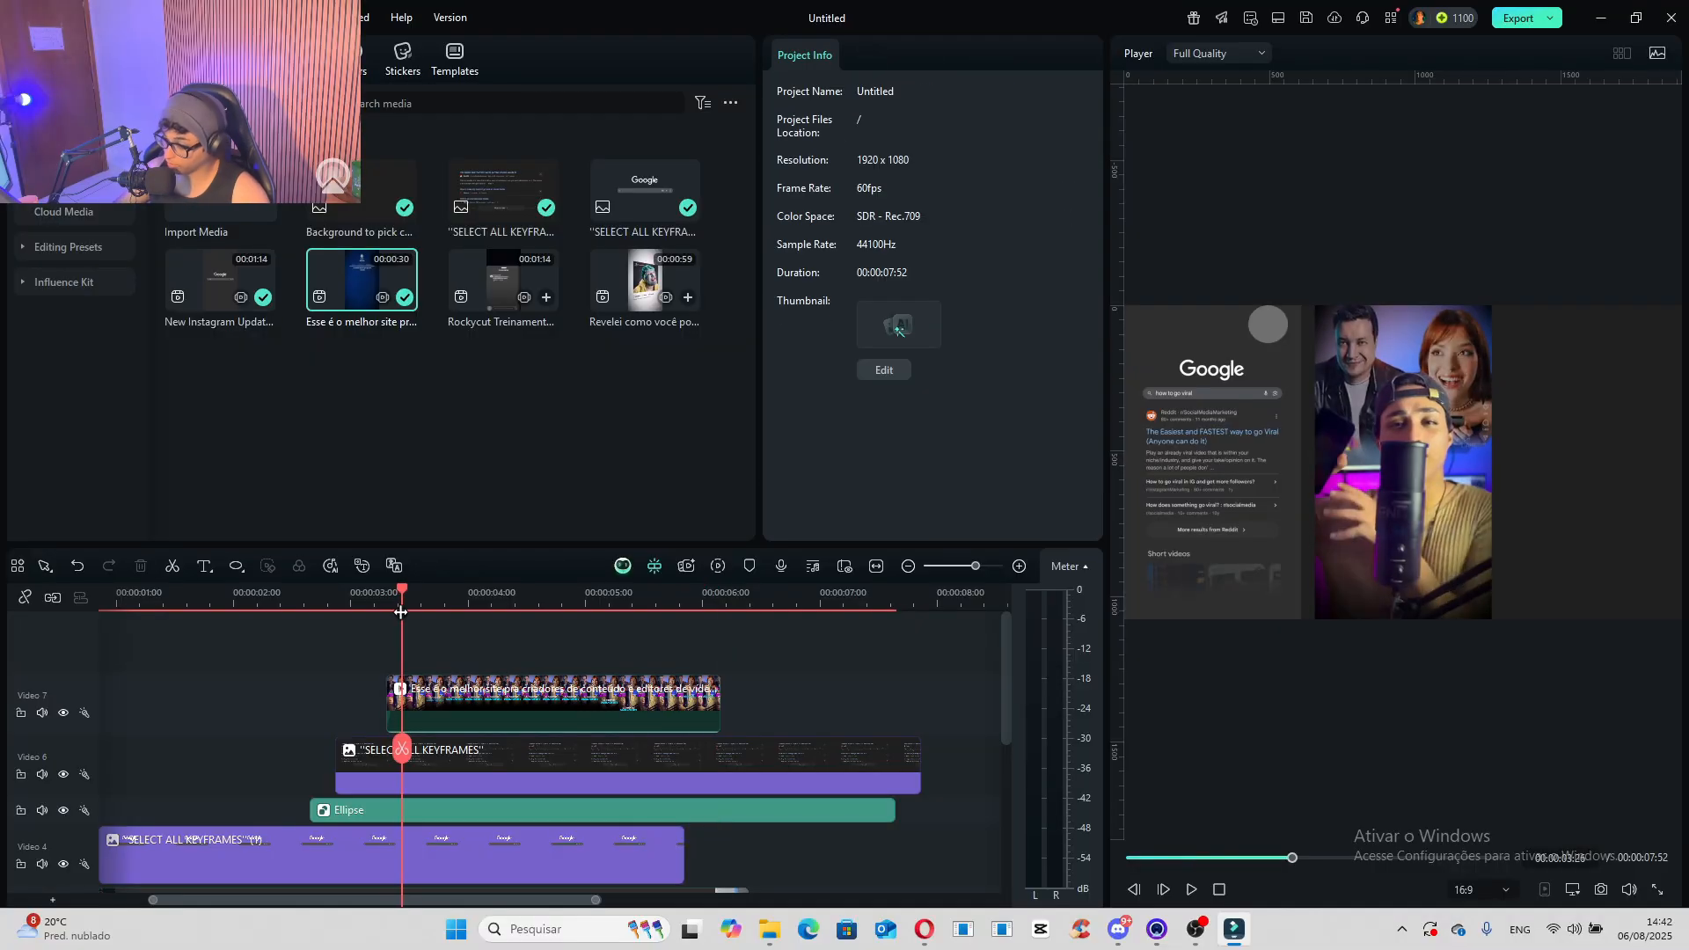
{"action": "left_click", "coordinate": [493, 299]}
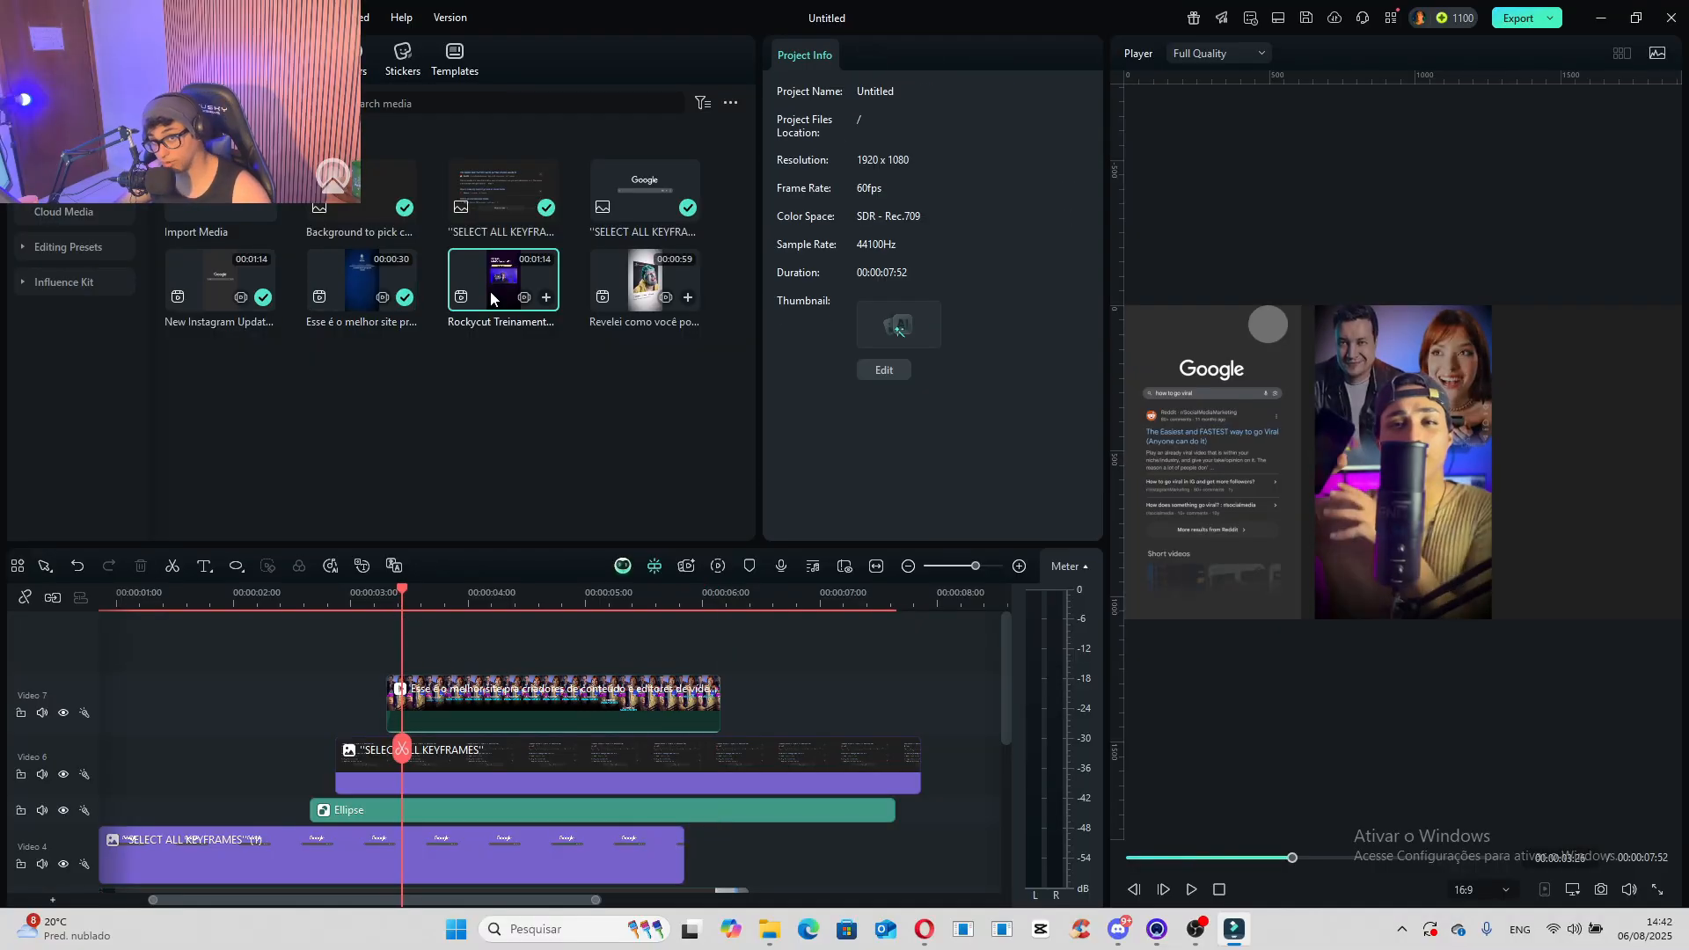
{"action": "left_click_drag", "start_coordinate": [487, 283], "coordinate": [383, 708]}
{"action": "left_click", "coordinate": [406, 598]}
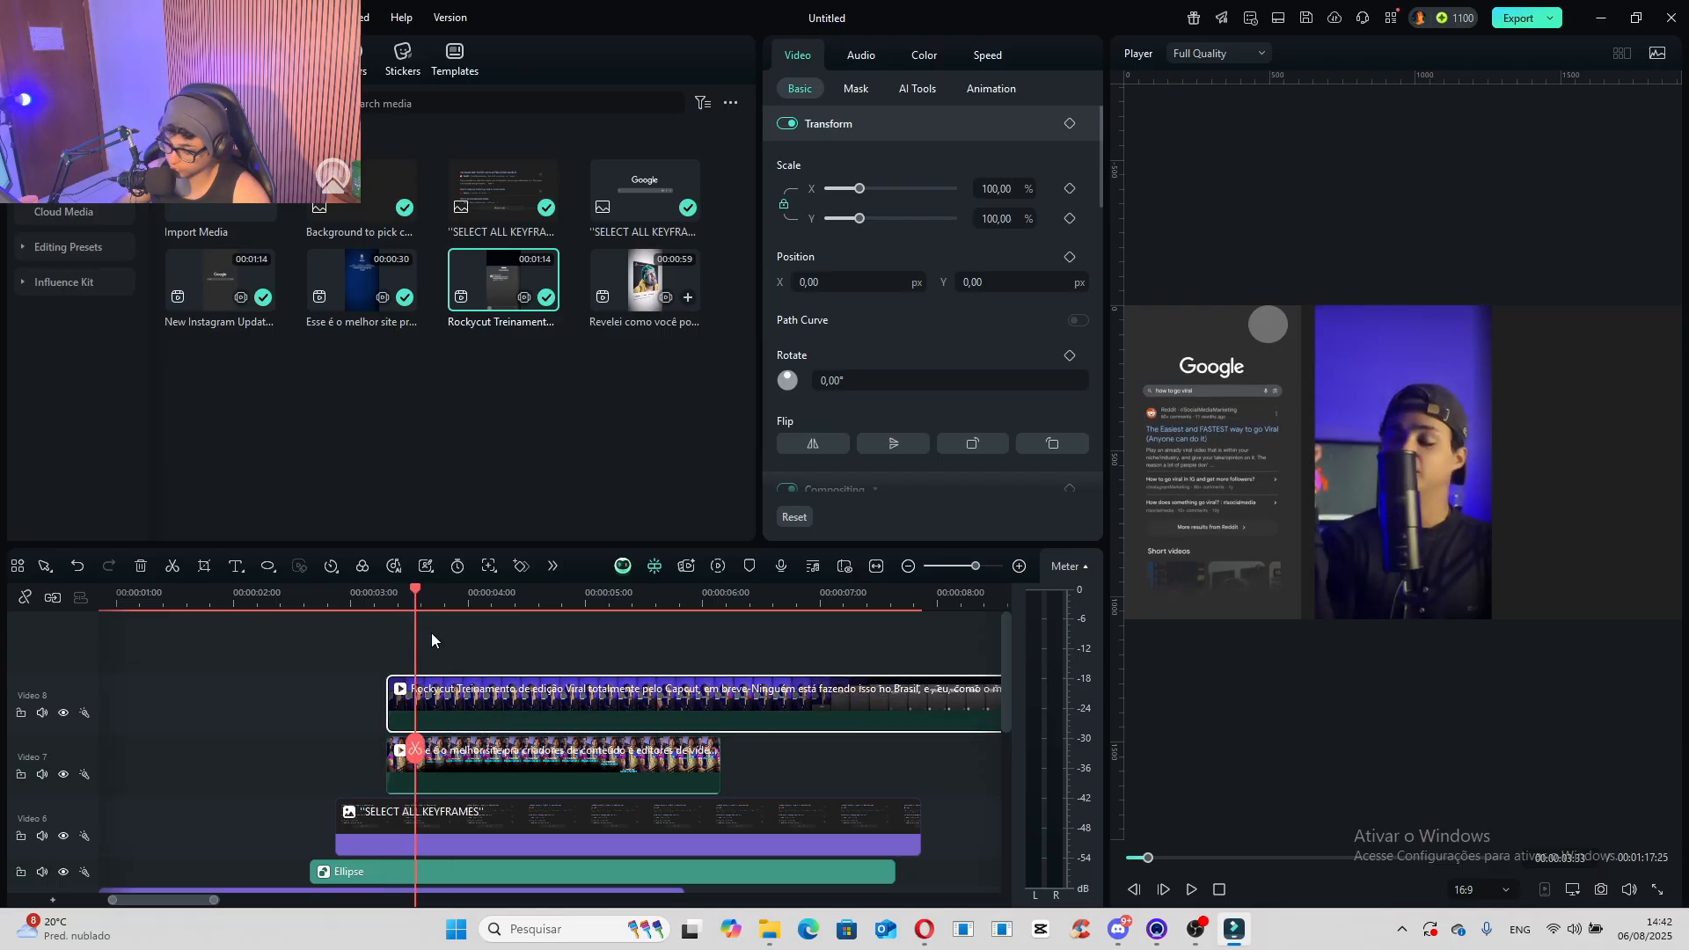
- Shrink the "Rockycut" and "Esse é o melhor site" videos to about 23% and place them below the search-results image
{"action": "left_click_drag", "start_coordinate": [862, 200], "coordinate": [850, 190]}
{"action": "left_click", "coordinate": [578, 762]}
{"action": "left_click_drag", "start_coordinate": [1374, 374], "coordinate": [1525, 429]}
{"action": "left_click_drag", "start_coordinate": [1447, 391], "coordinate": [1364, 502]}
{"action": "left_click", "coordinate": [1566, 497]}
{"action": "left_click_drag", "start_coordinate": [1611, 430], "coordinate": [1403, 487]}
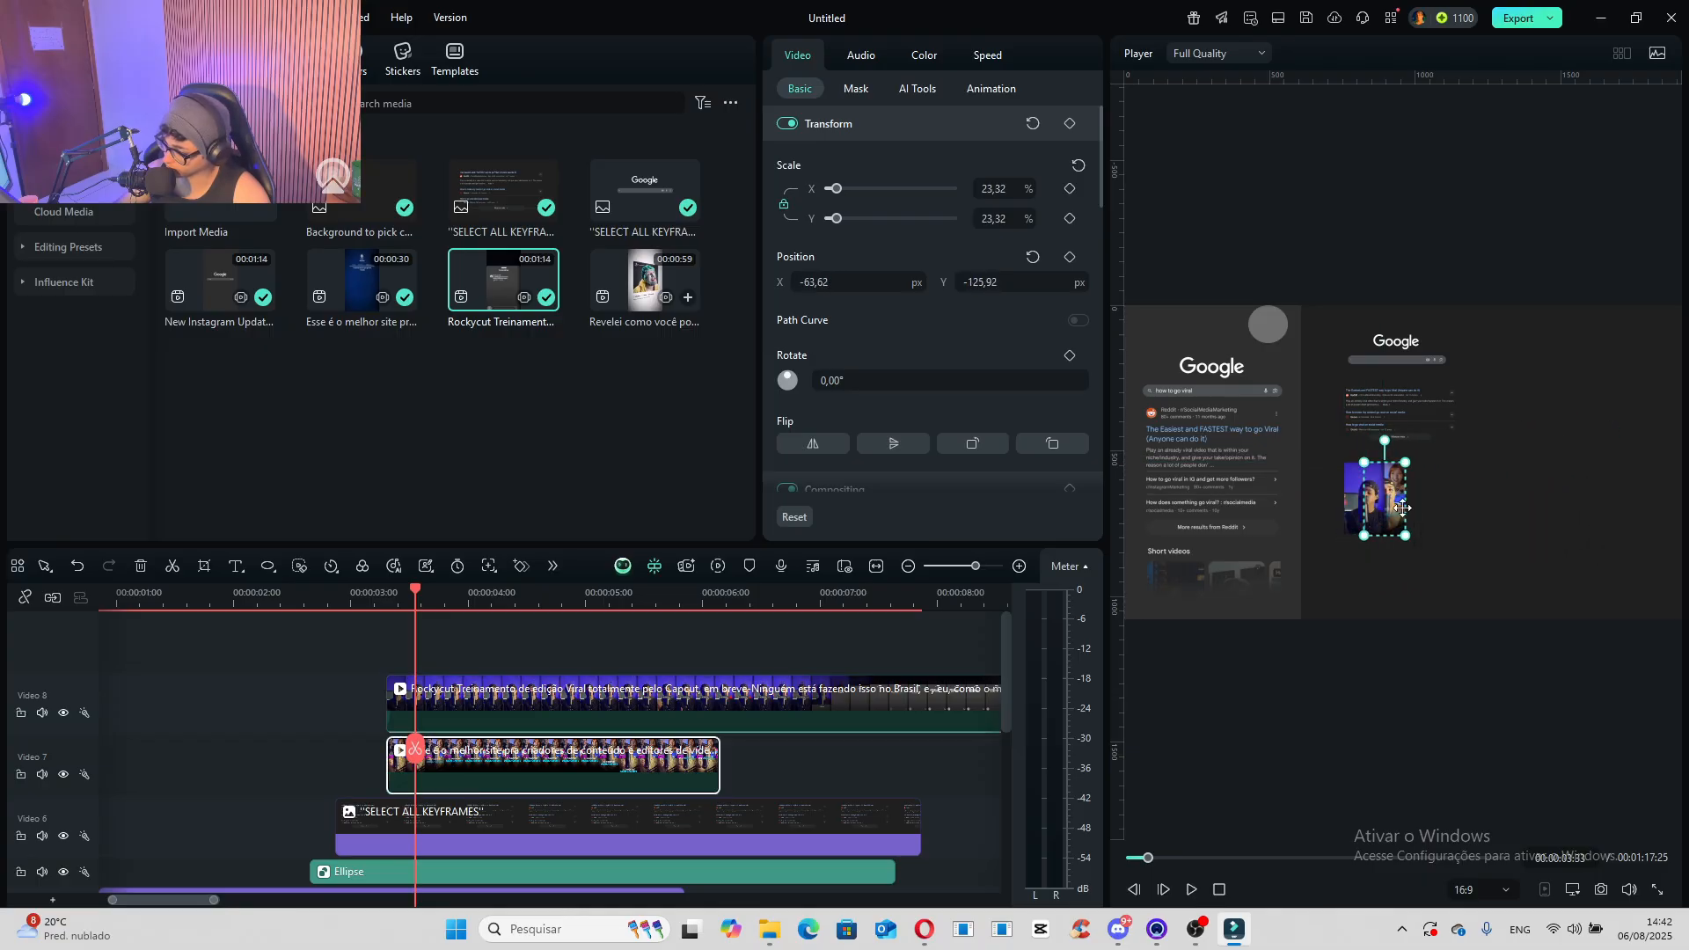
- Scale the "Esse é o melhor site" video to 22.64% and place it beside the Rockycut video at X 47.75, Y -122.24 px
{"action": "scroll", "coordinate": [1403, 487], "scroll_direction": "up", "scroll_amount": 3}
{"action": "left_click_drag", "start_coordinate": [1418, 655], "coordinate": [1413, 649]}
{"action": "left_click_drag", "start_coordinate": [1412, 433], "coordinate": [1413, 431]}
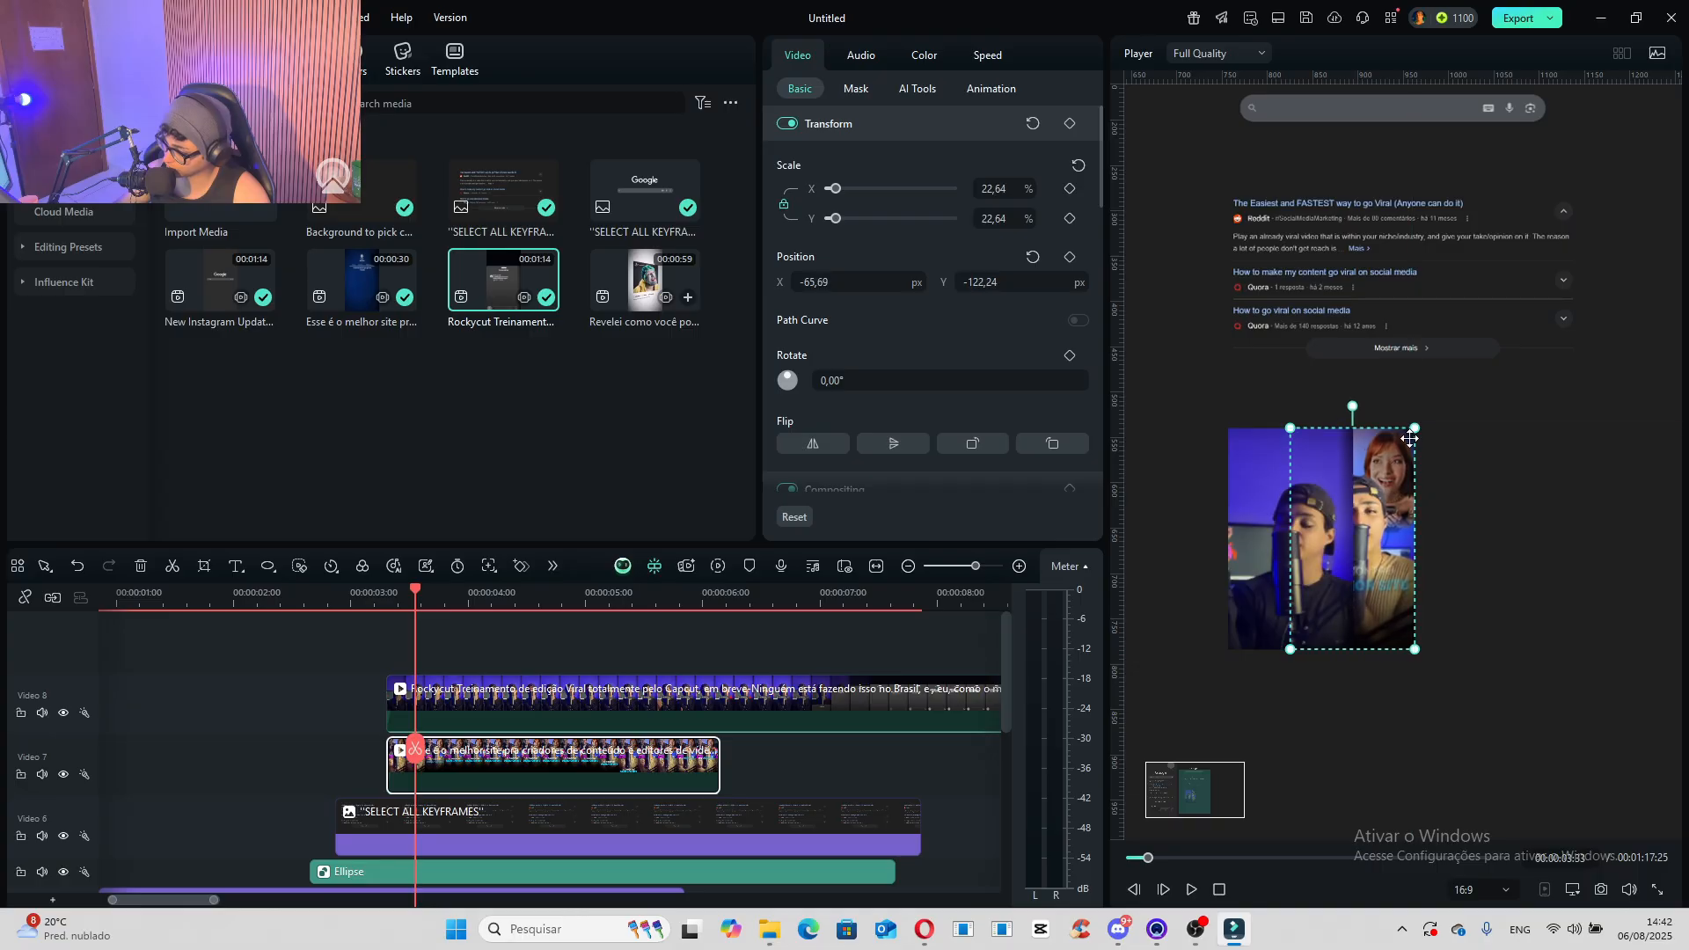
{"action": "left_click_drag", "start_coordinate": [1364, 504], "coordinate": [1460, 515]}
{"action": "scroll", "coordinate": [1460, 514], "scroll_direction": "down", "scroll_amount": 5}
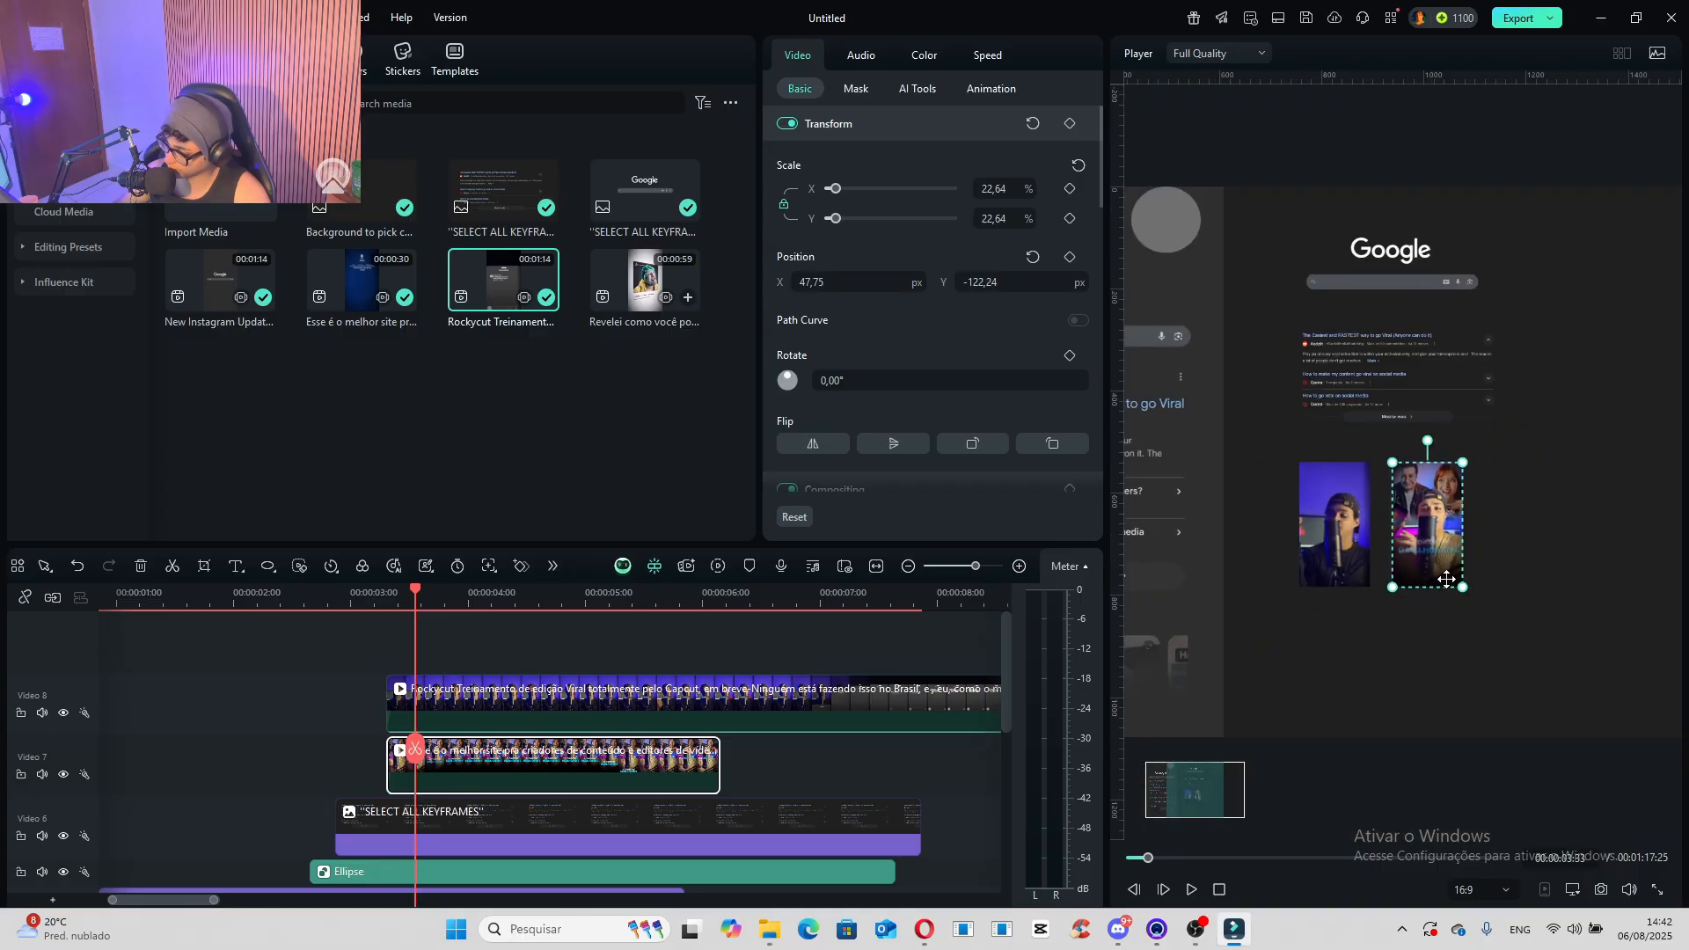
{"action": "scroll", "coordinate": [1238, 580], "scroll_direction": "up", "scroll_amount": 1}
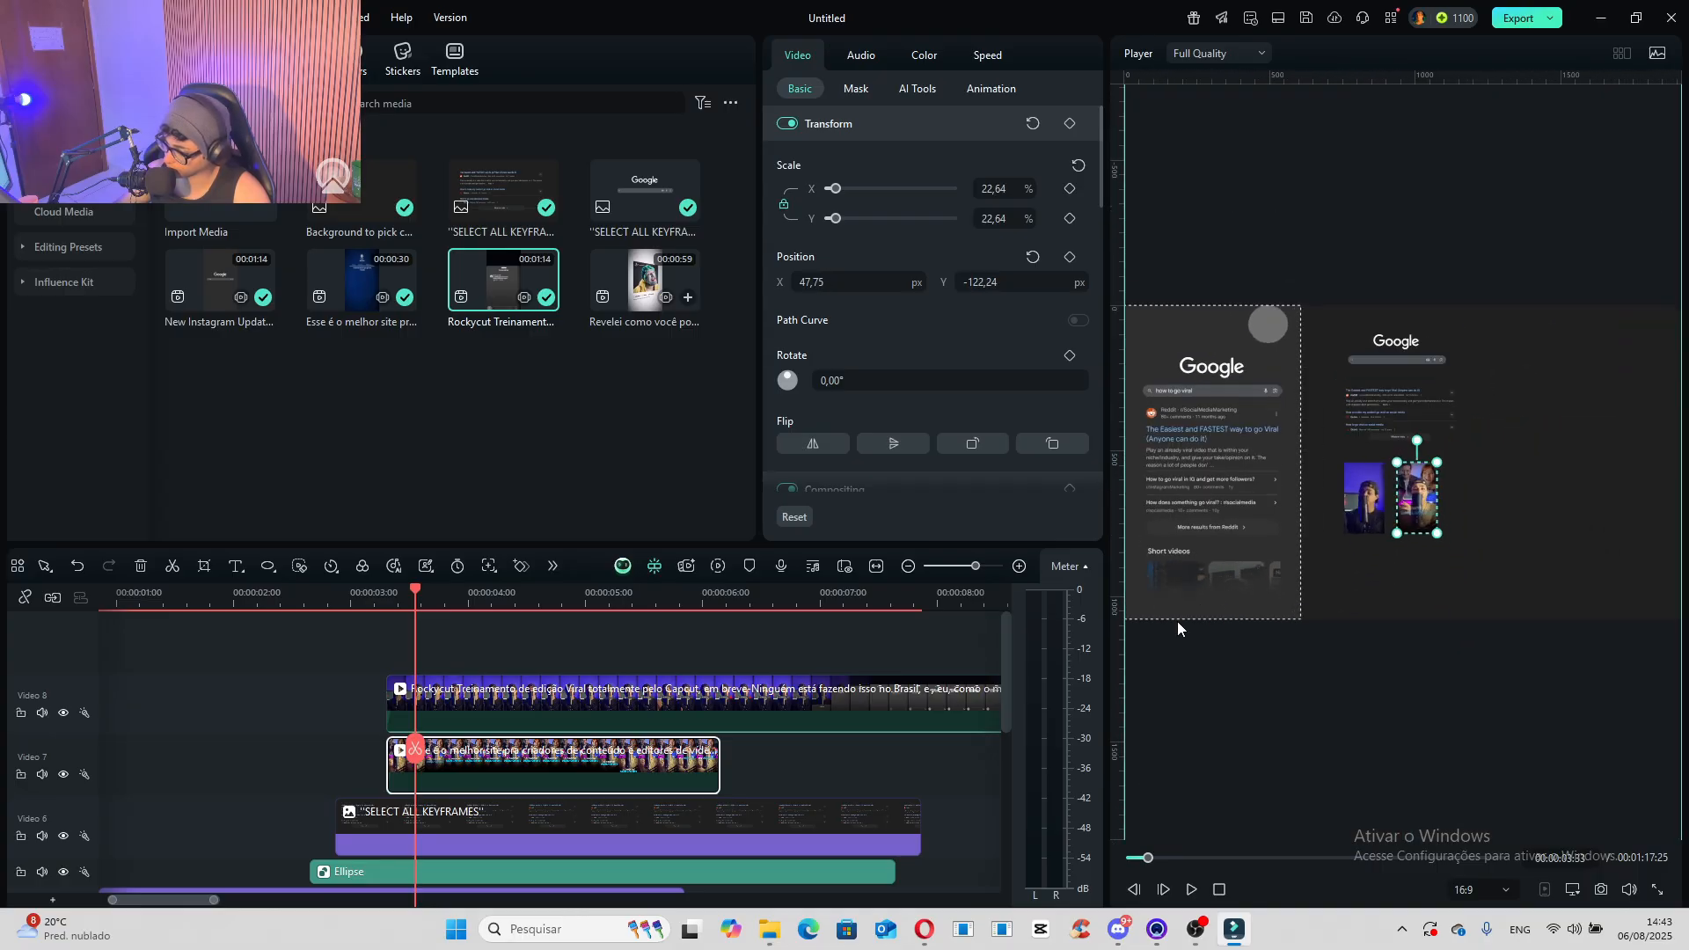
- Using the reference frame with the short-video thumbnails, scale the Rockycut video to 19.23% and move it to X -113.76, Y -103.62 px
{"action": "left_click_drag", "start_coordinate": [417, 596], "coordinate": [536, 610]}
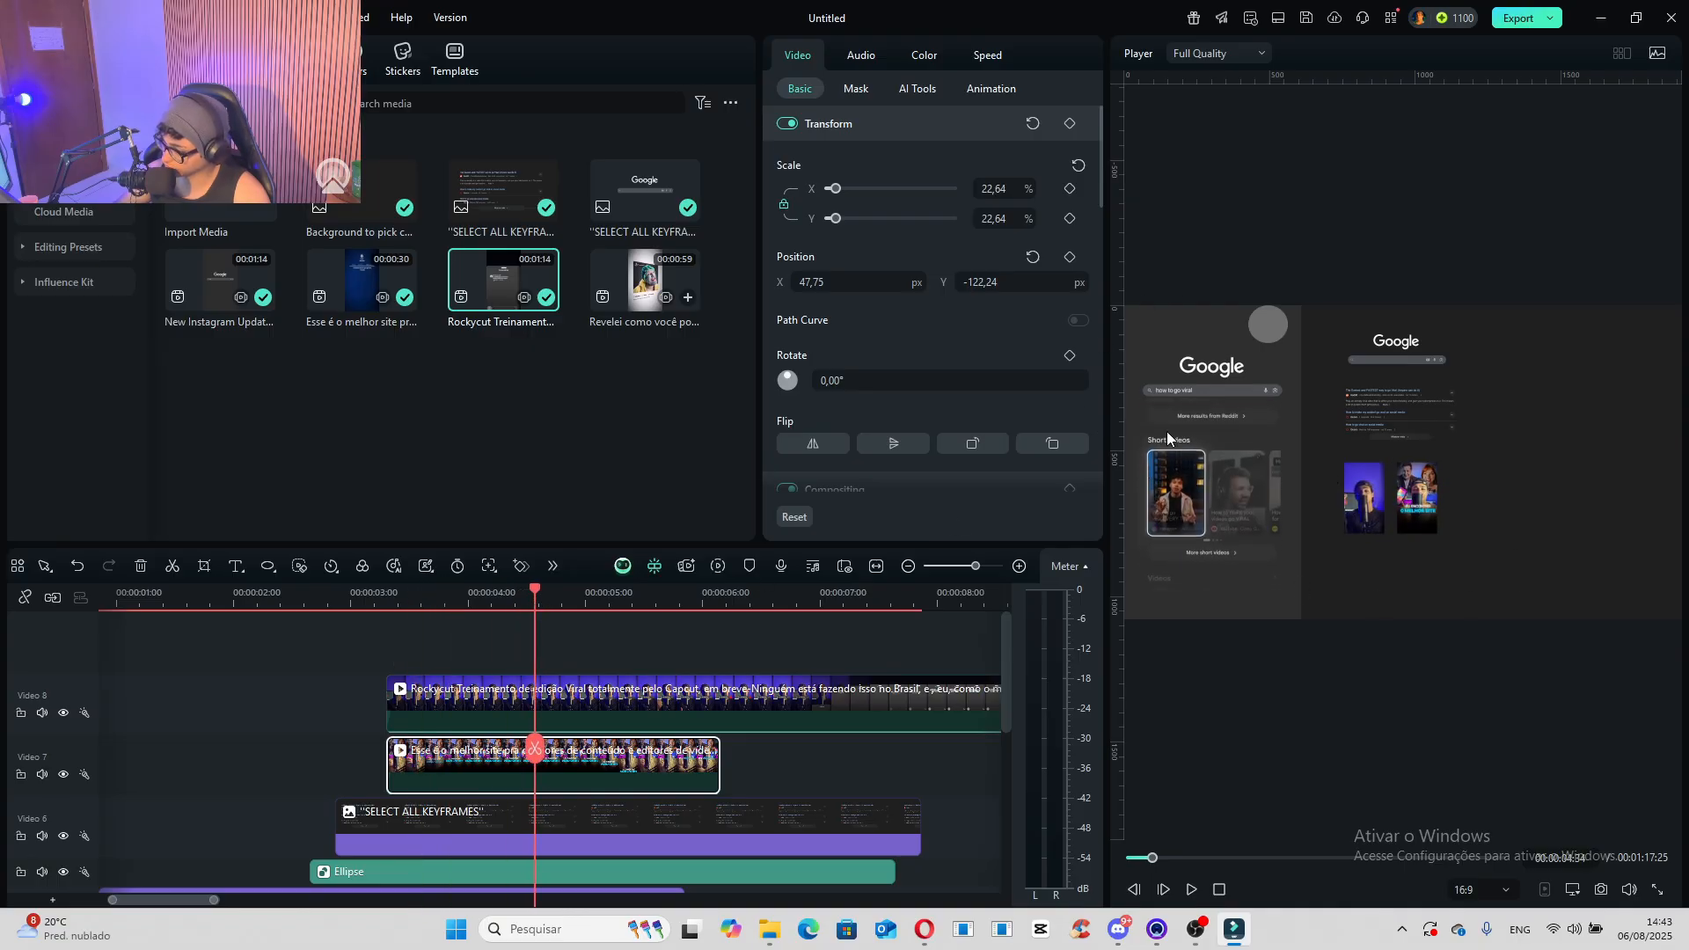
{"action": "left_click", "coordinate": [1363, 517]}
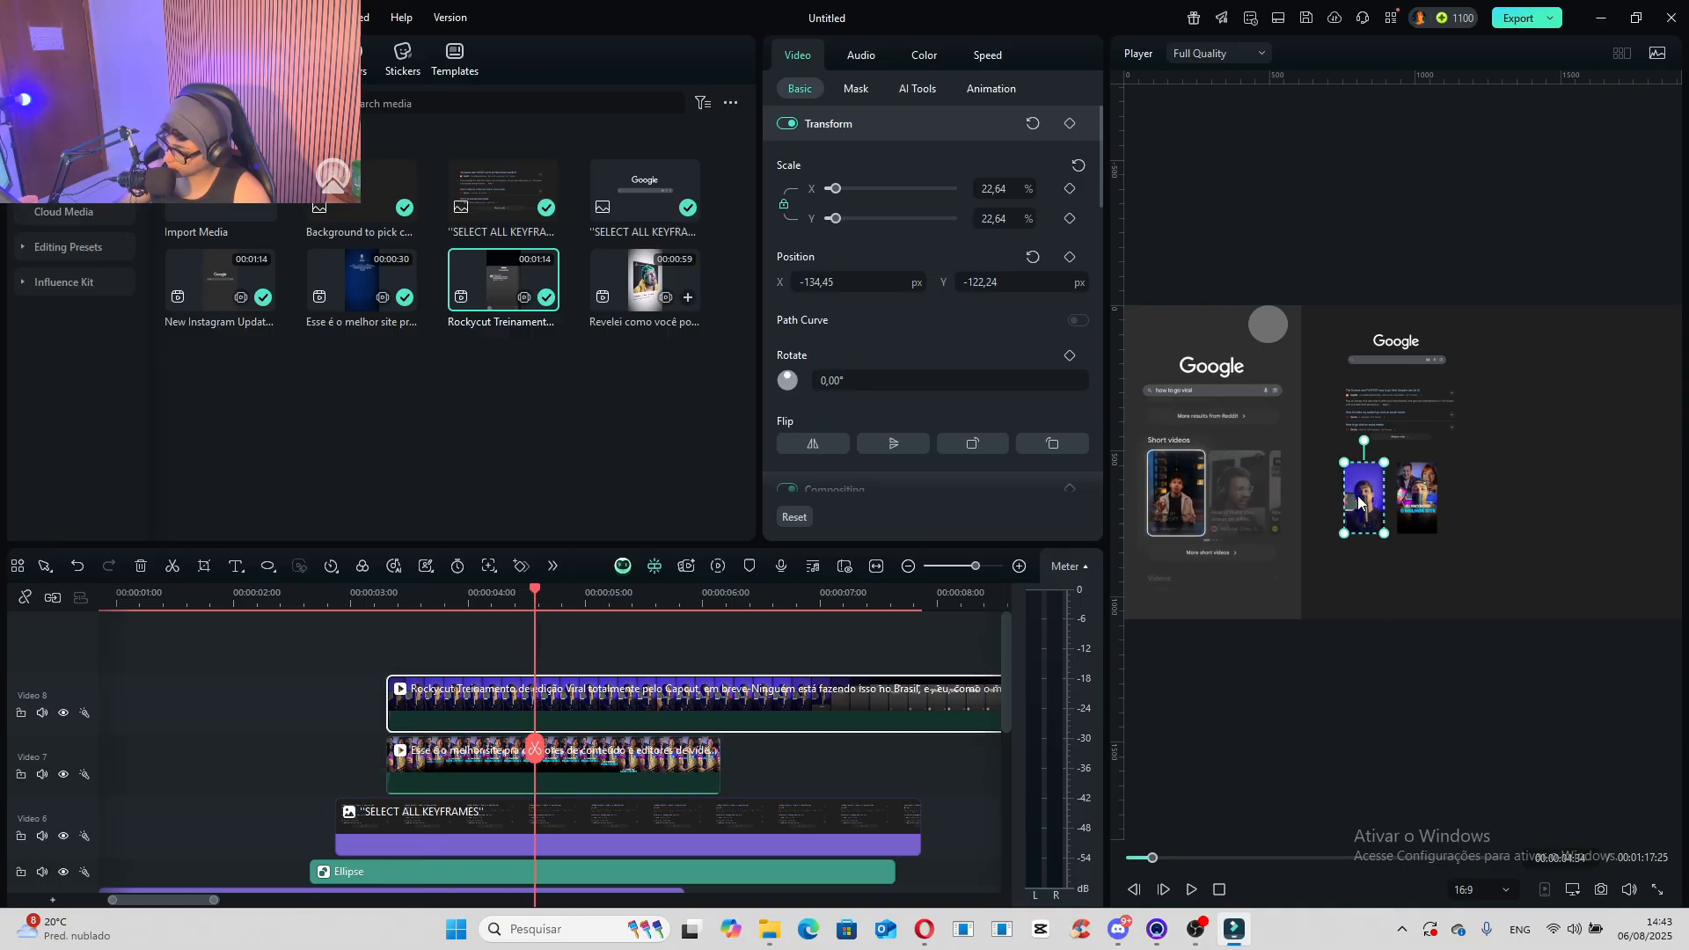
{"action": "scroll", "coordinate": [1358, 540], "scroll_direction": "up", "scroll_amount": 2}
{"action": "left_click_drag", "start_coordinate": [1205, 778], "coordinate": [1198, 779]}
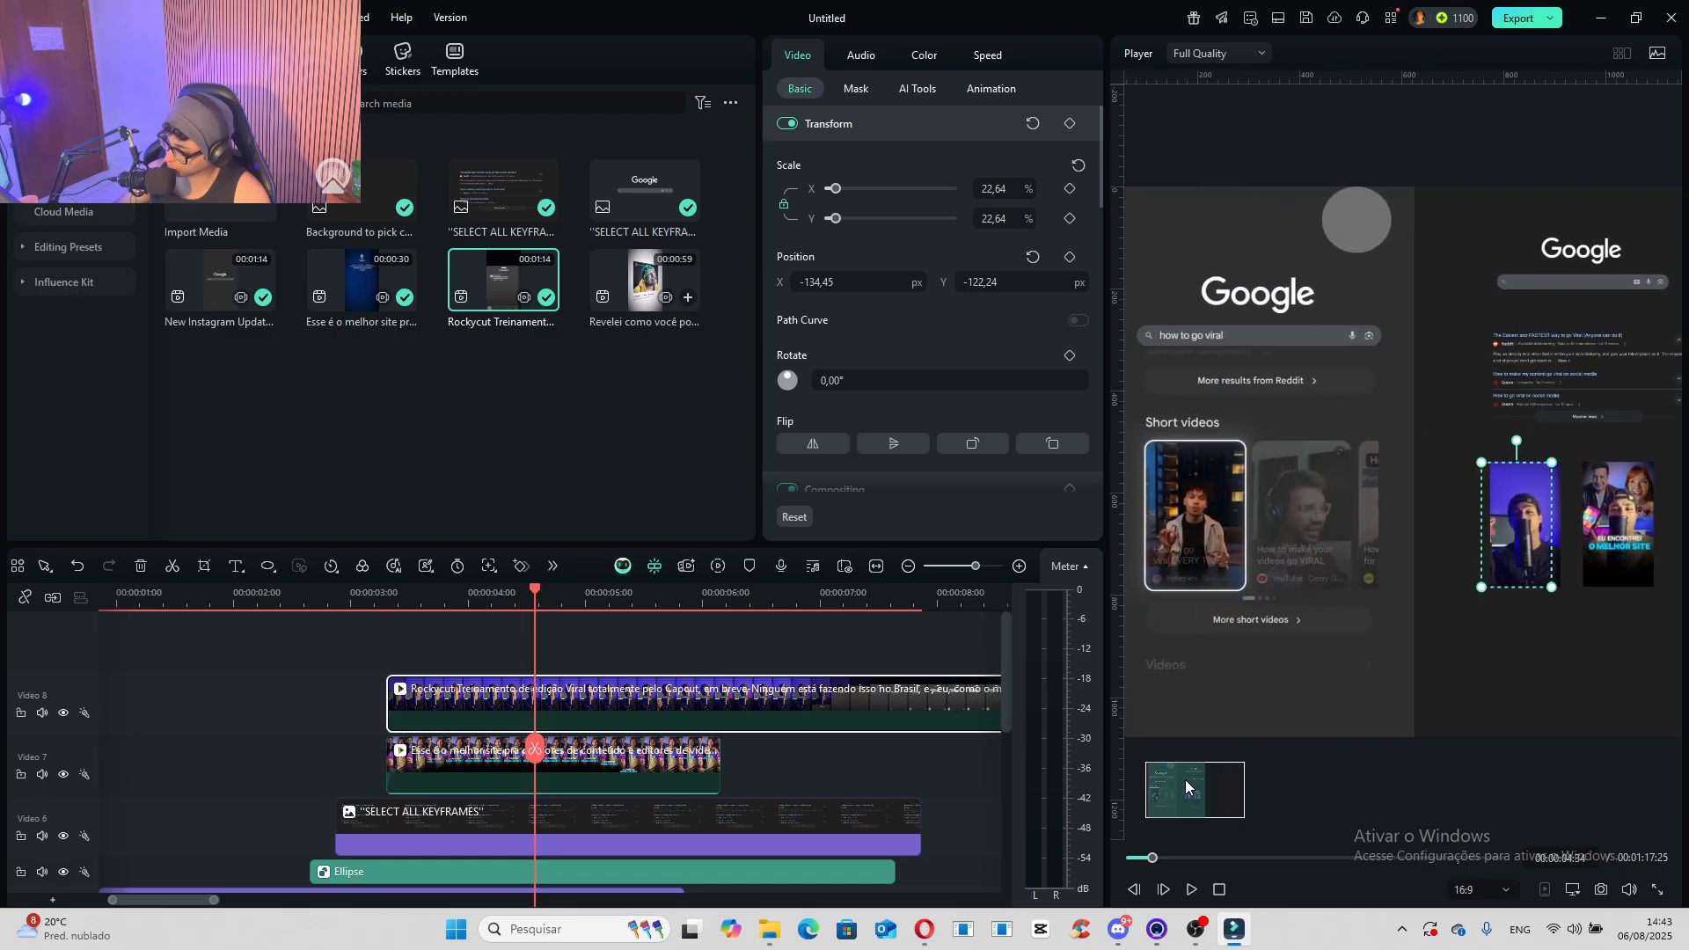
{"action": "mouse_move", "coordinate": [1562, 459]}
{"action": "left_mouse_down"}
{"action": "mouse_move", "coordinate": [1575, 454]}
{"action": "mouse_move", "coordinate": [1557, 453]}
{"action": "mouse_move", "coordinate": [1551, 486]}
{"action": "left_mouse_up"}
{"action": "left_click_drag", "start_coordinate": [1531, 525], "coordinate": [1546, 505]}
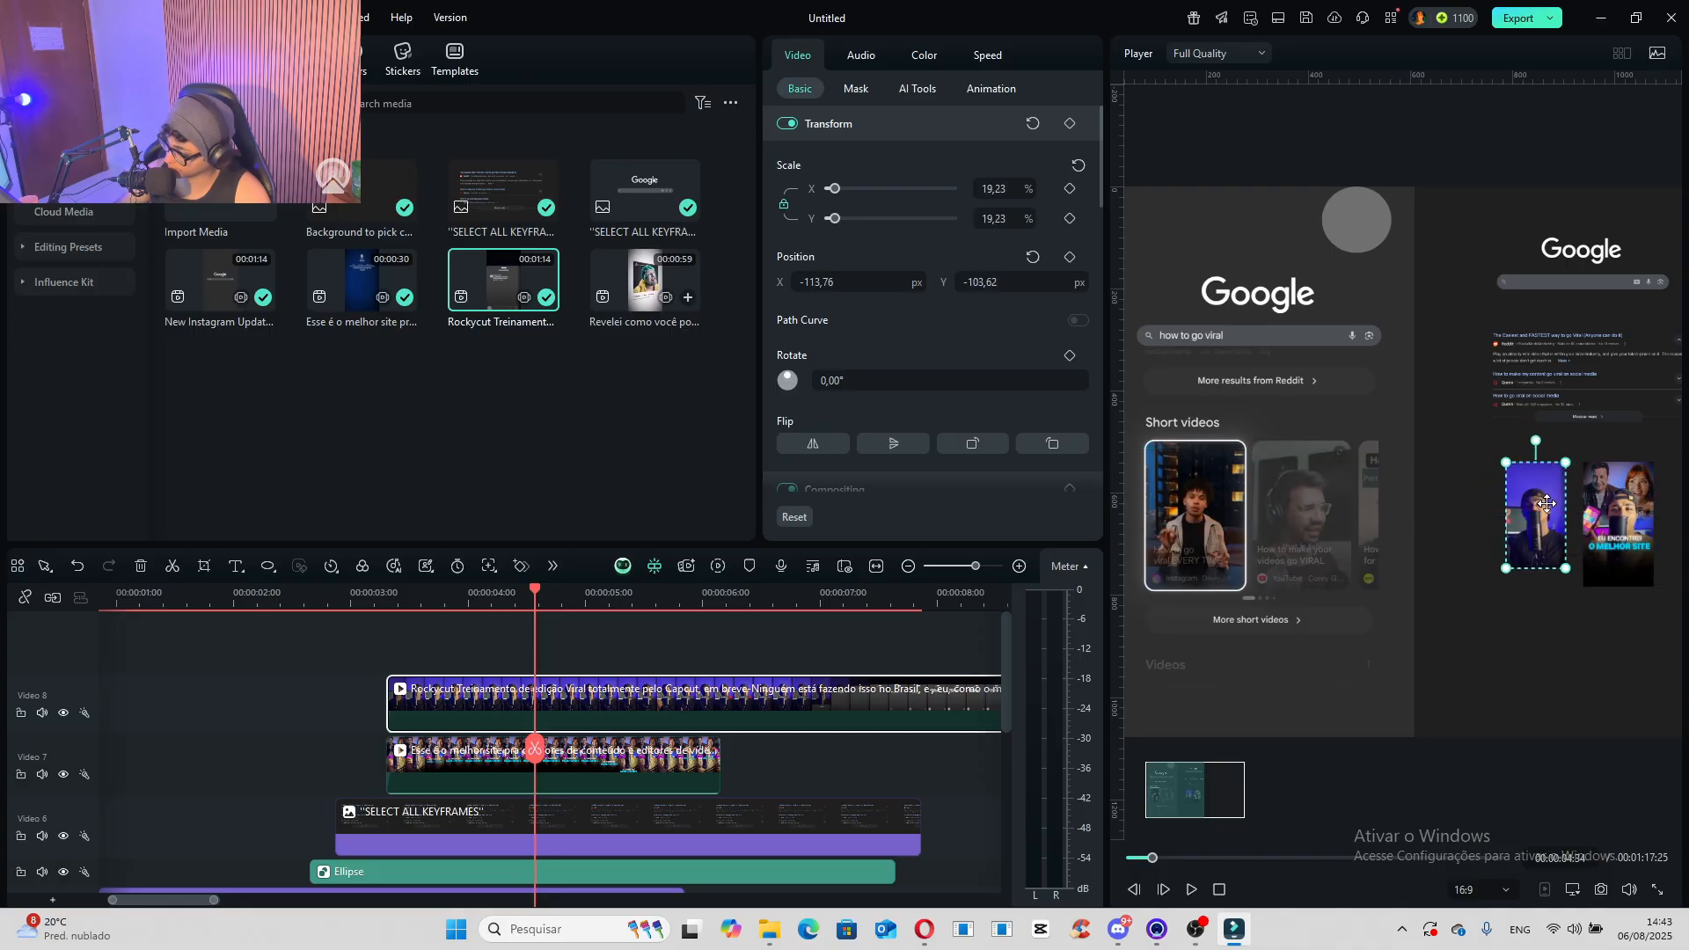
- Scale the "Esse é o melhor site" video to 19.23% and place it close beside the Rockycut video at X 21.88, Y -103.62 px
{"action": "left_click_drag", "start_coordinate": [1172, 781], "coordinate": [1184, 782]}
{"action": "left_click", "coordinate": [1498, 547]}
{"action": "left_click_drag", "start_coordinate": [1533, 588], "coordinate": [1522, 569]}
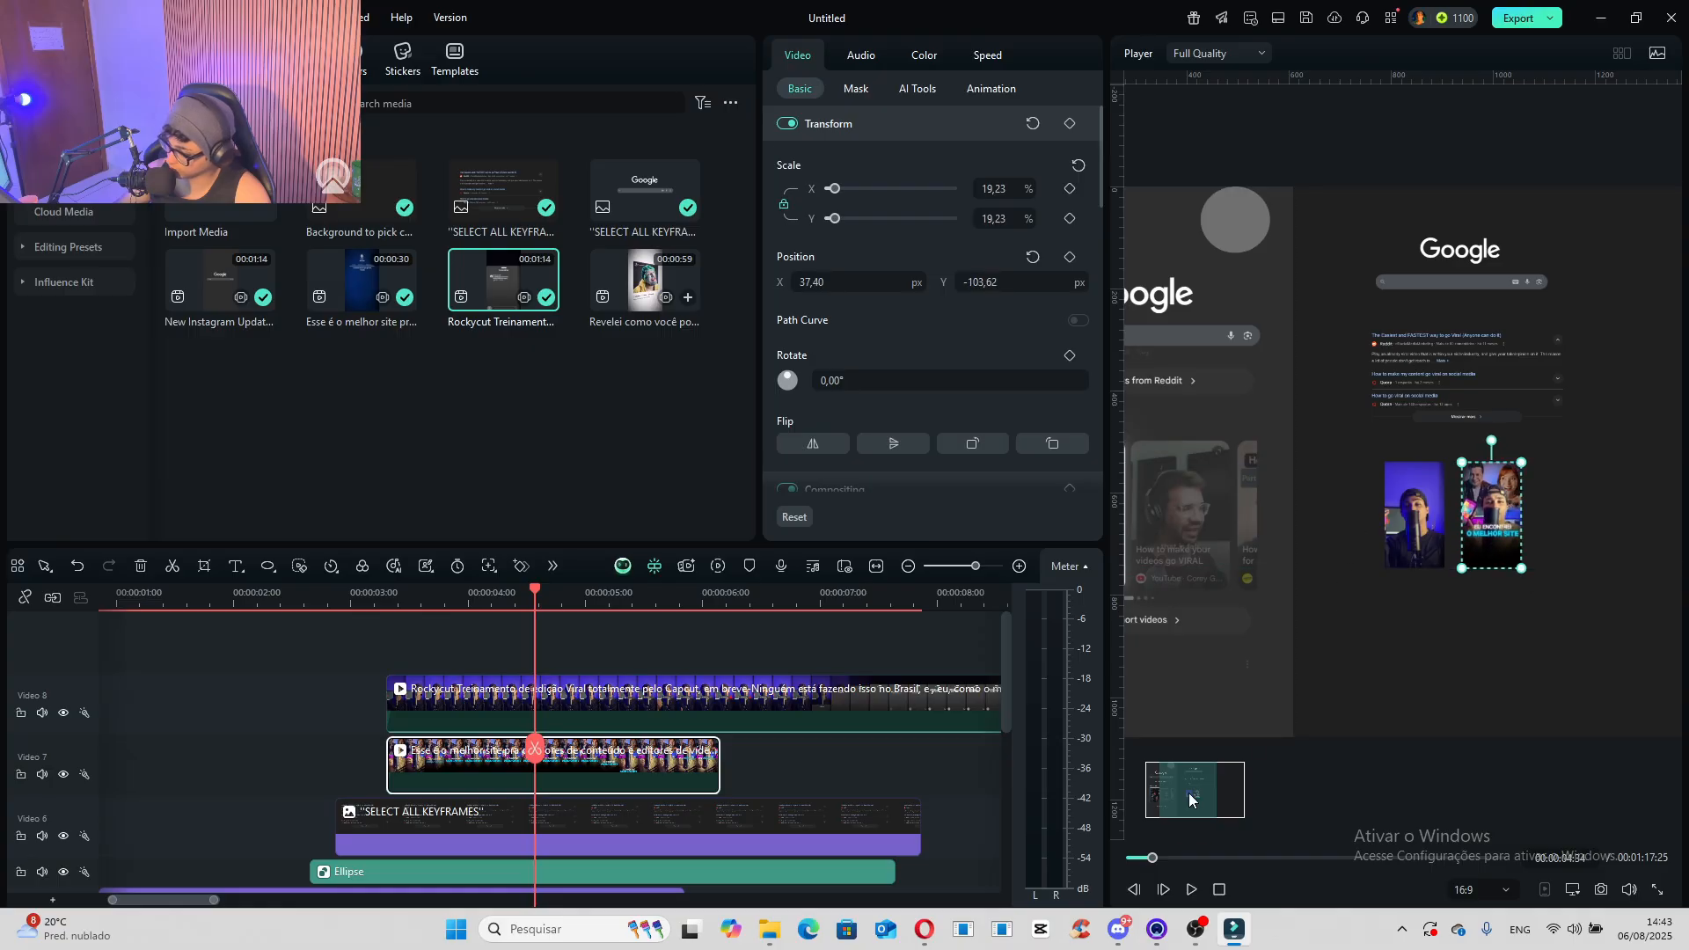
{"action": "left_click_drag", "start_coordinate": [1188, 794], "coordinate": [1179, 795]}
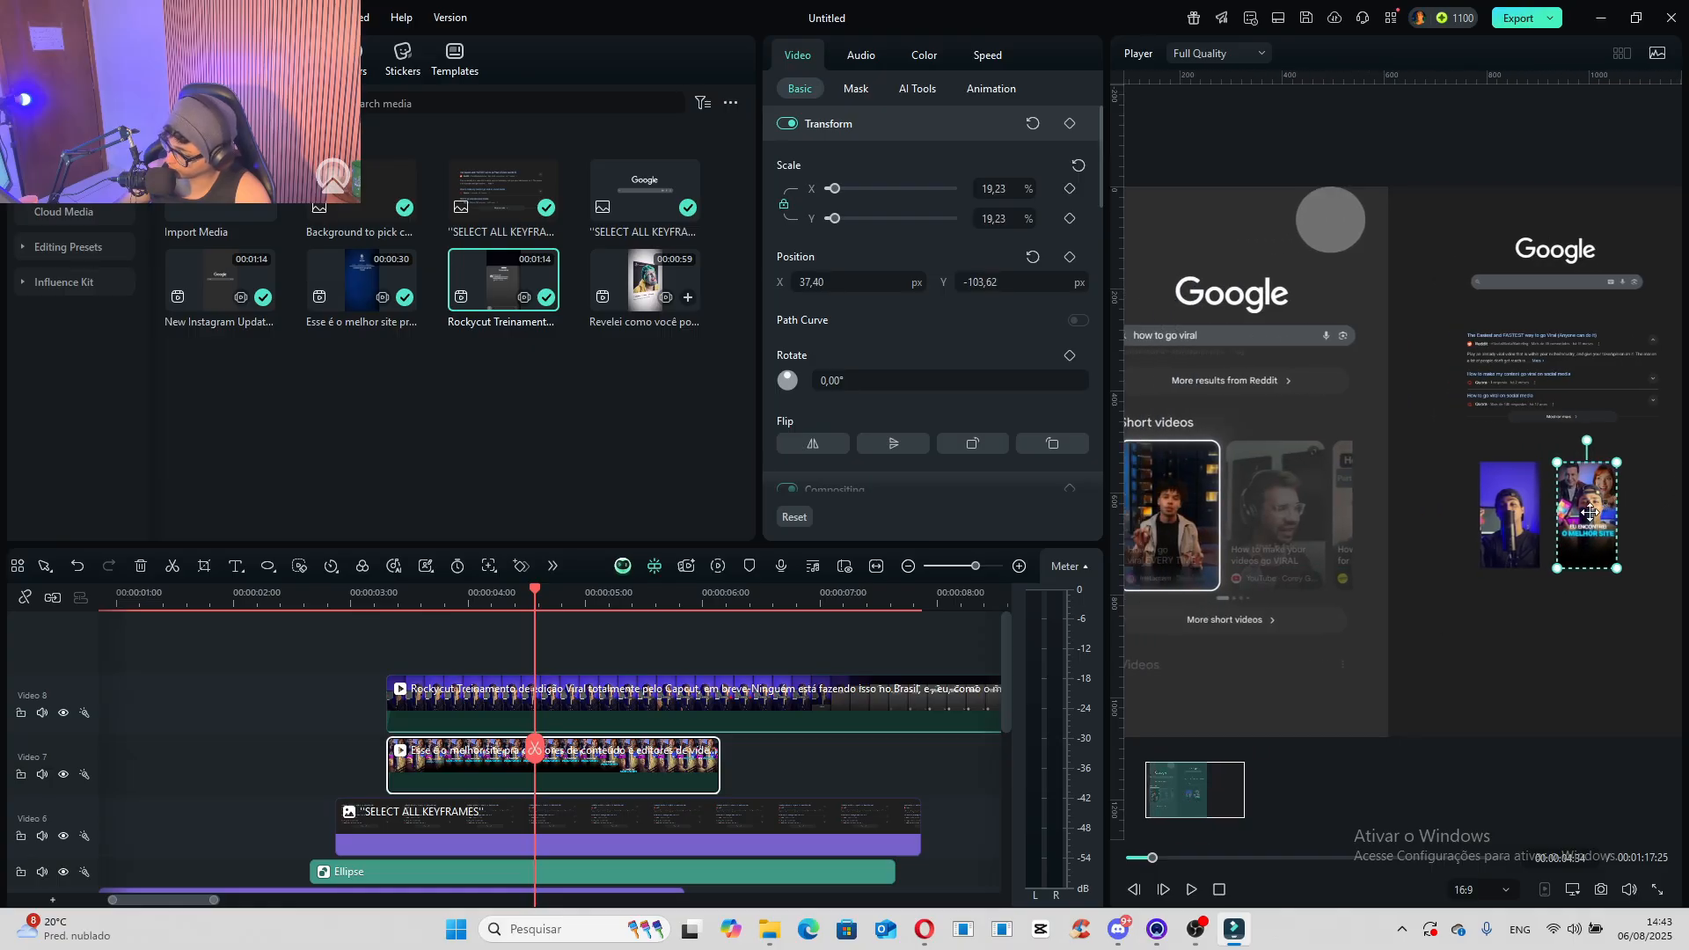
{"action": "left_click_drag", "start_coordinate": [1590, 513], "coordinate": [1591, 512]}
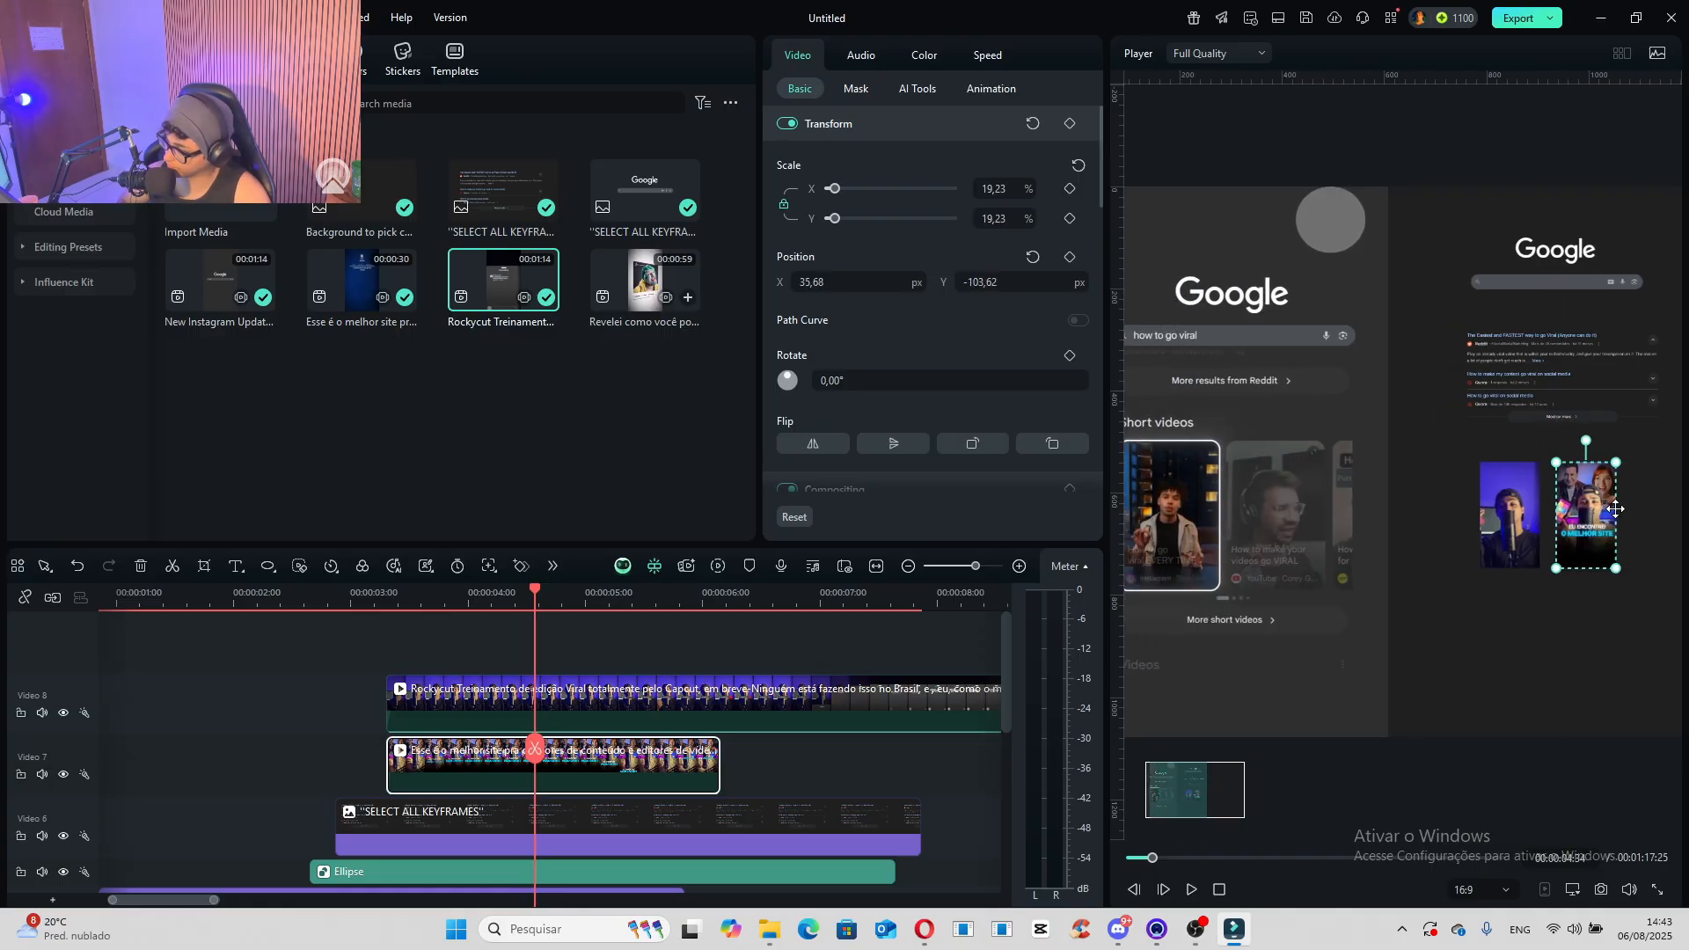
{"action": "key", "text": "alt+Left"}
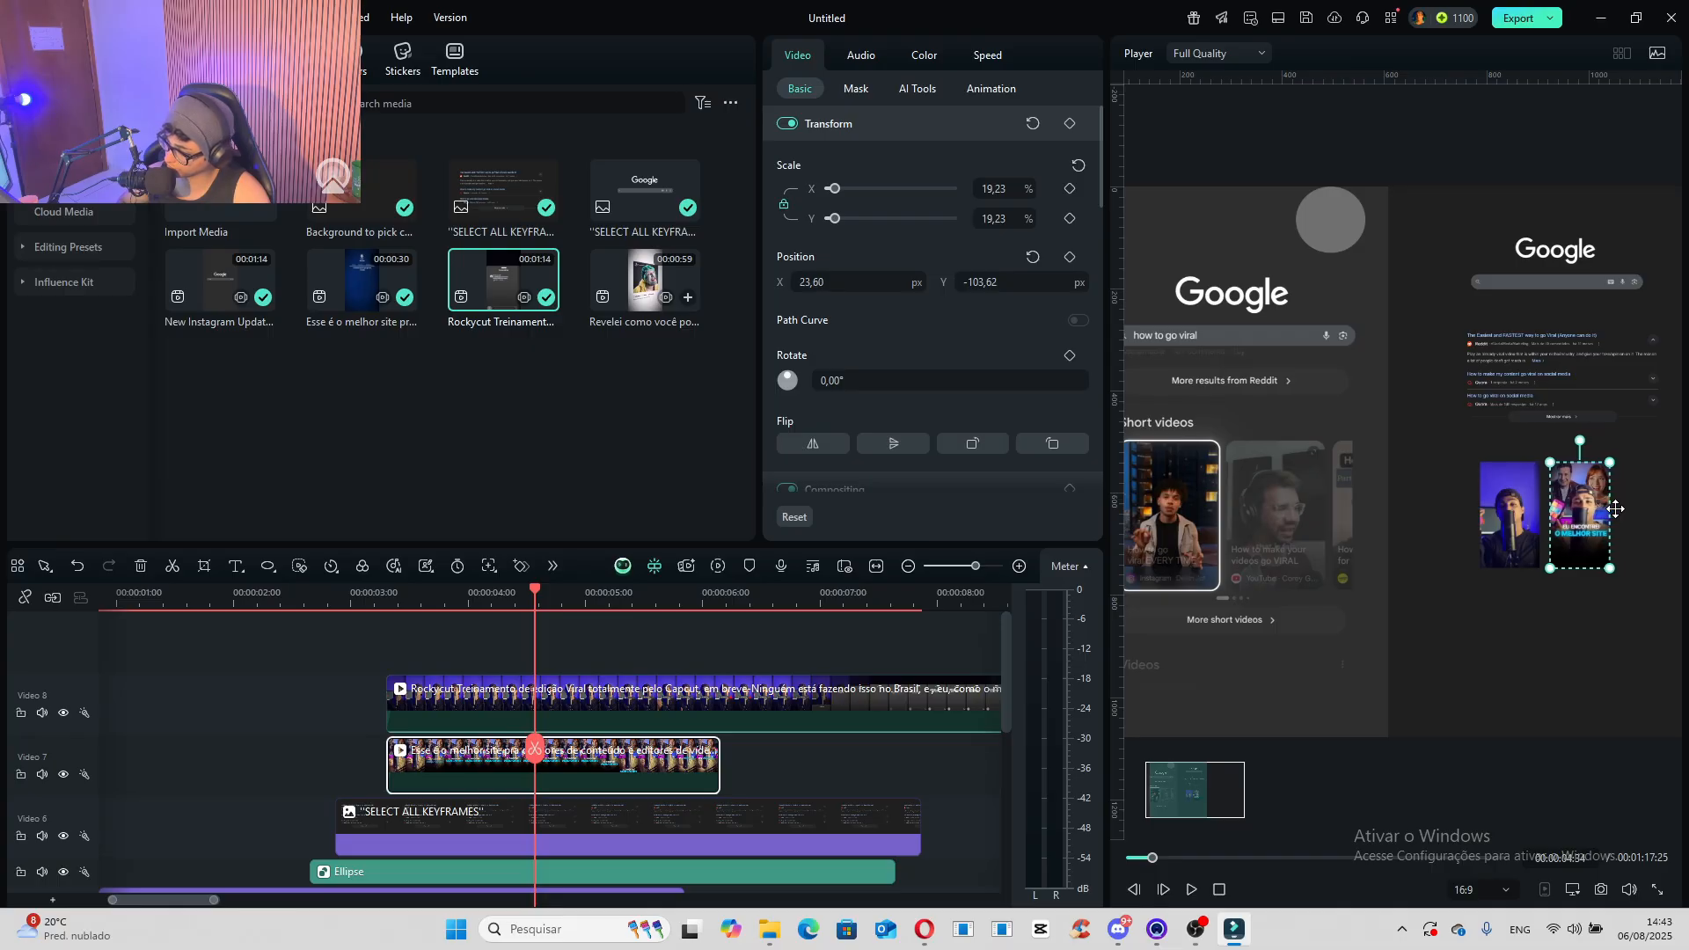
{"action": "key", "text": "alt+Right"}
{"action": "key", "text": "alt+Left"}
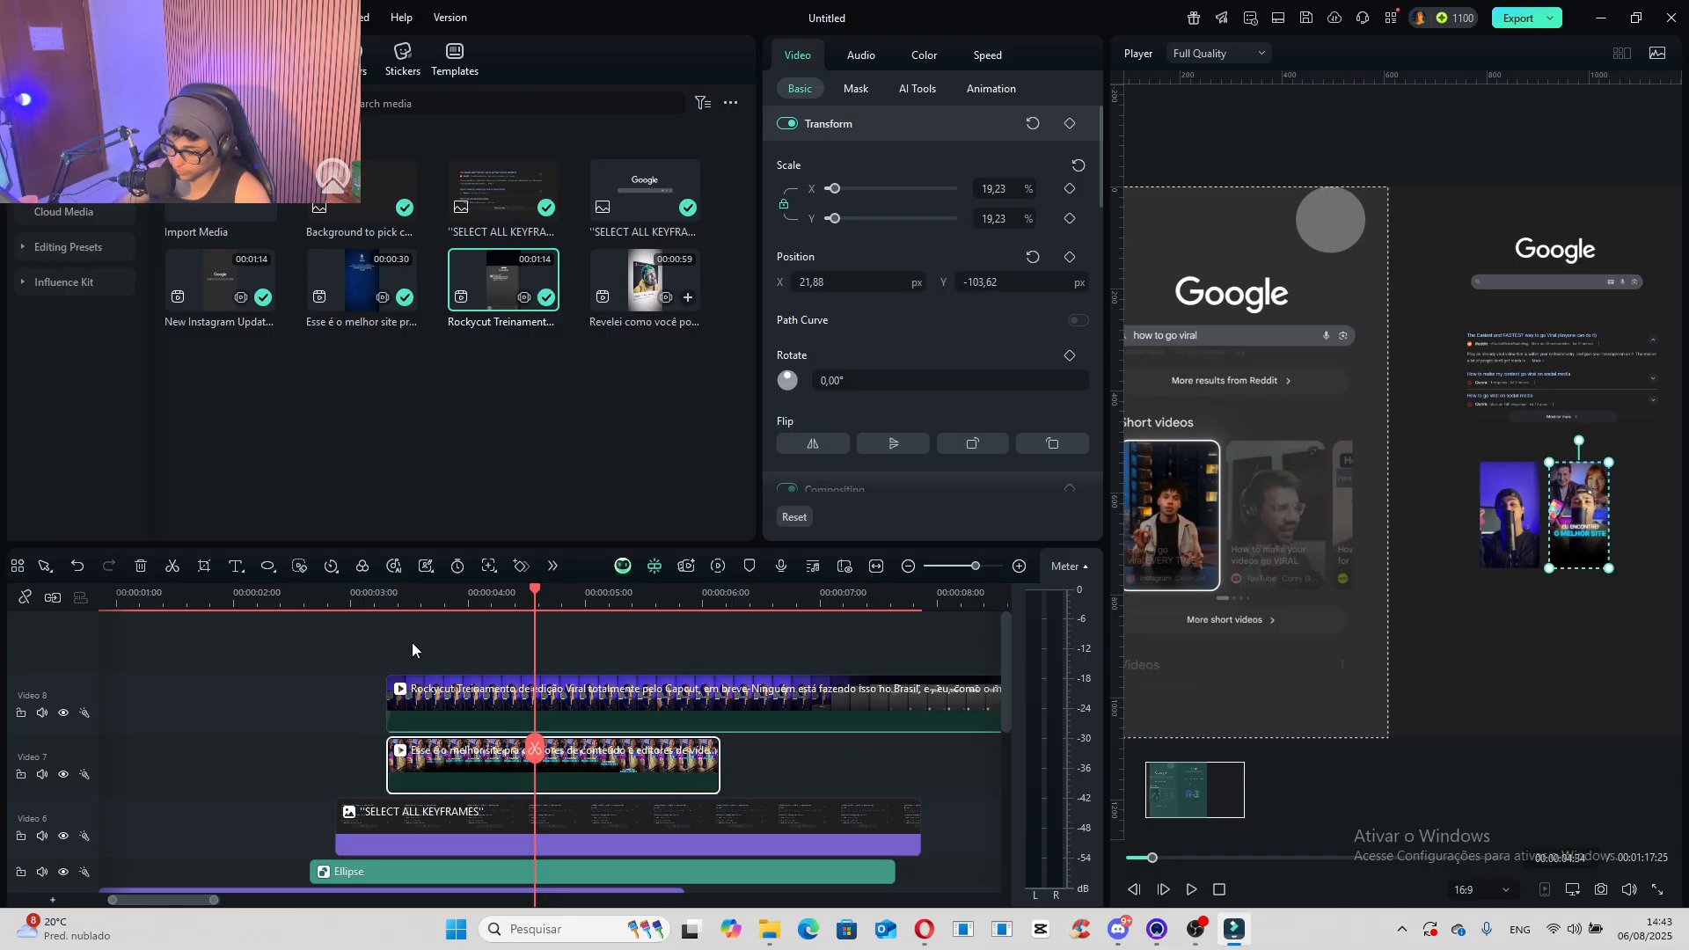
- At the reference frame around 00:00:04:54, draw a rectangle over the "More short videos" button
{"action": "left_click_drag", "start_coordinate": [378, 607], "coordinate": [573, 621]}
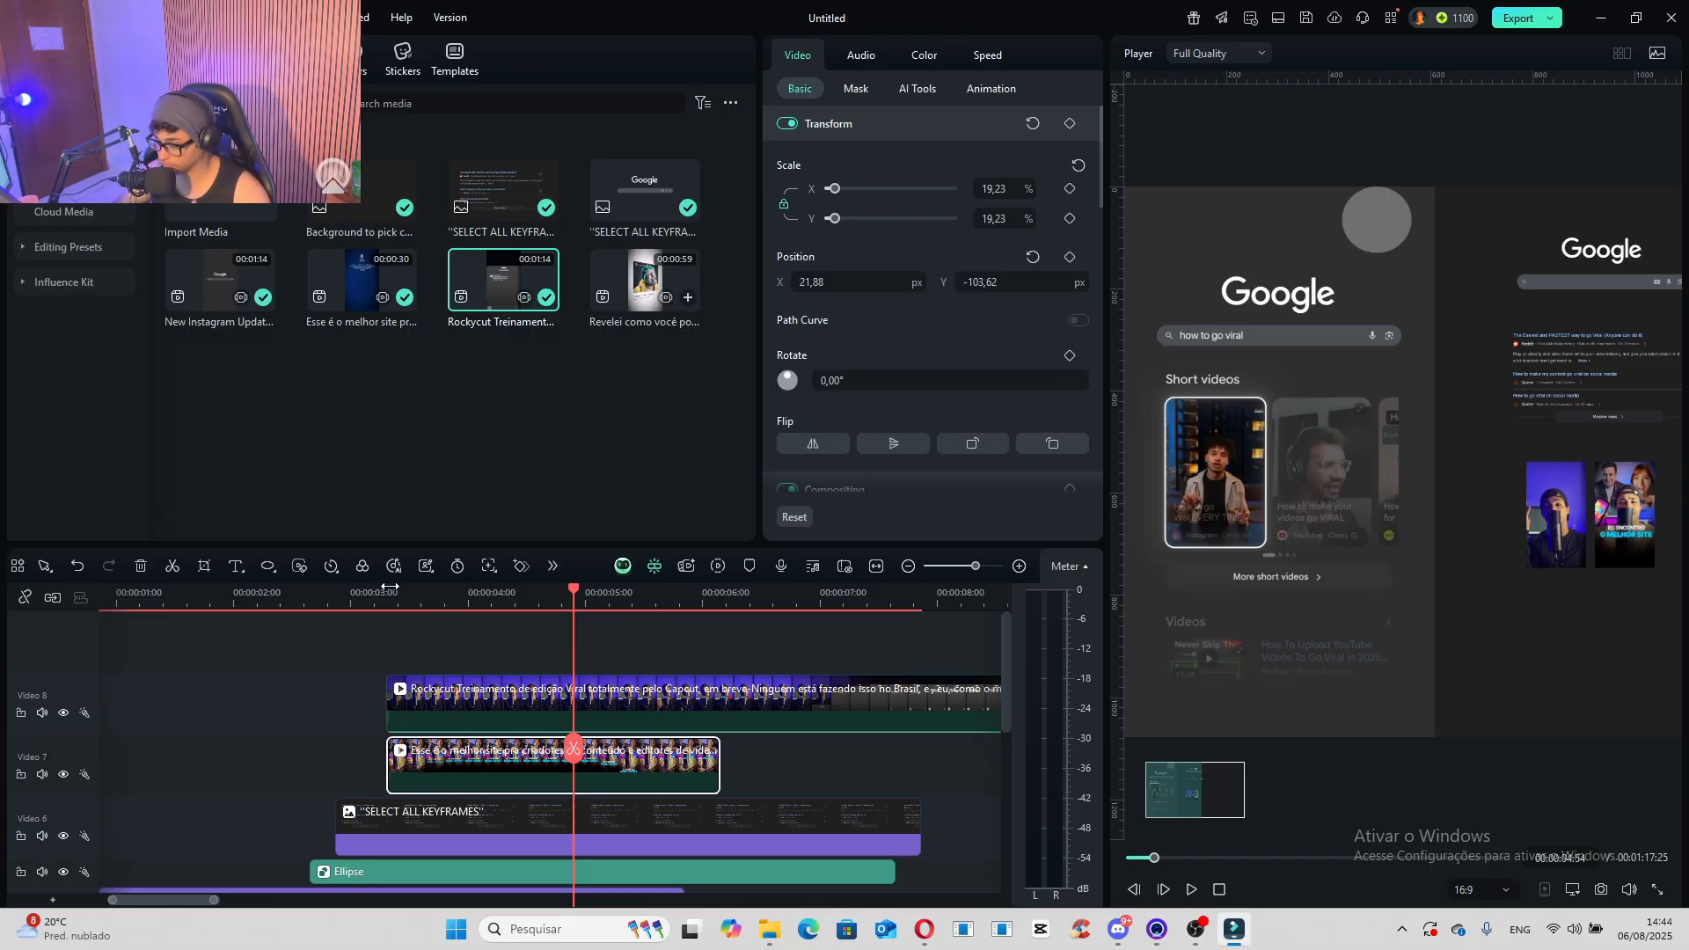
{"action": "left_click", "coordinate": [268, 574]}
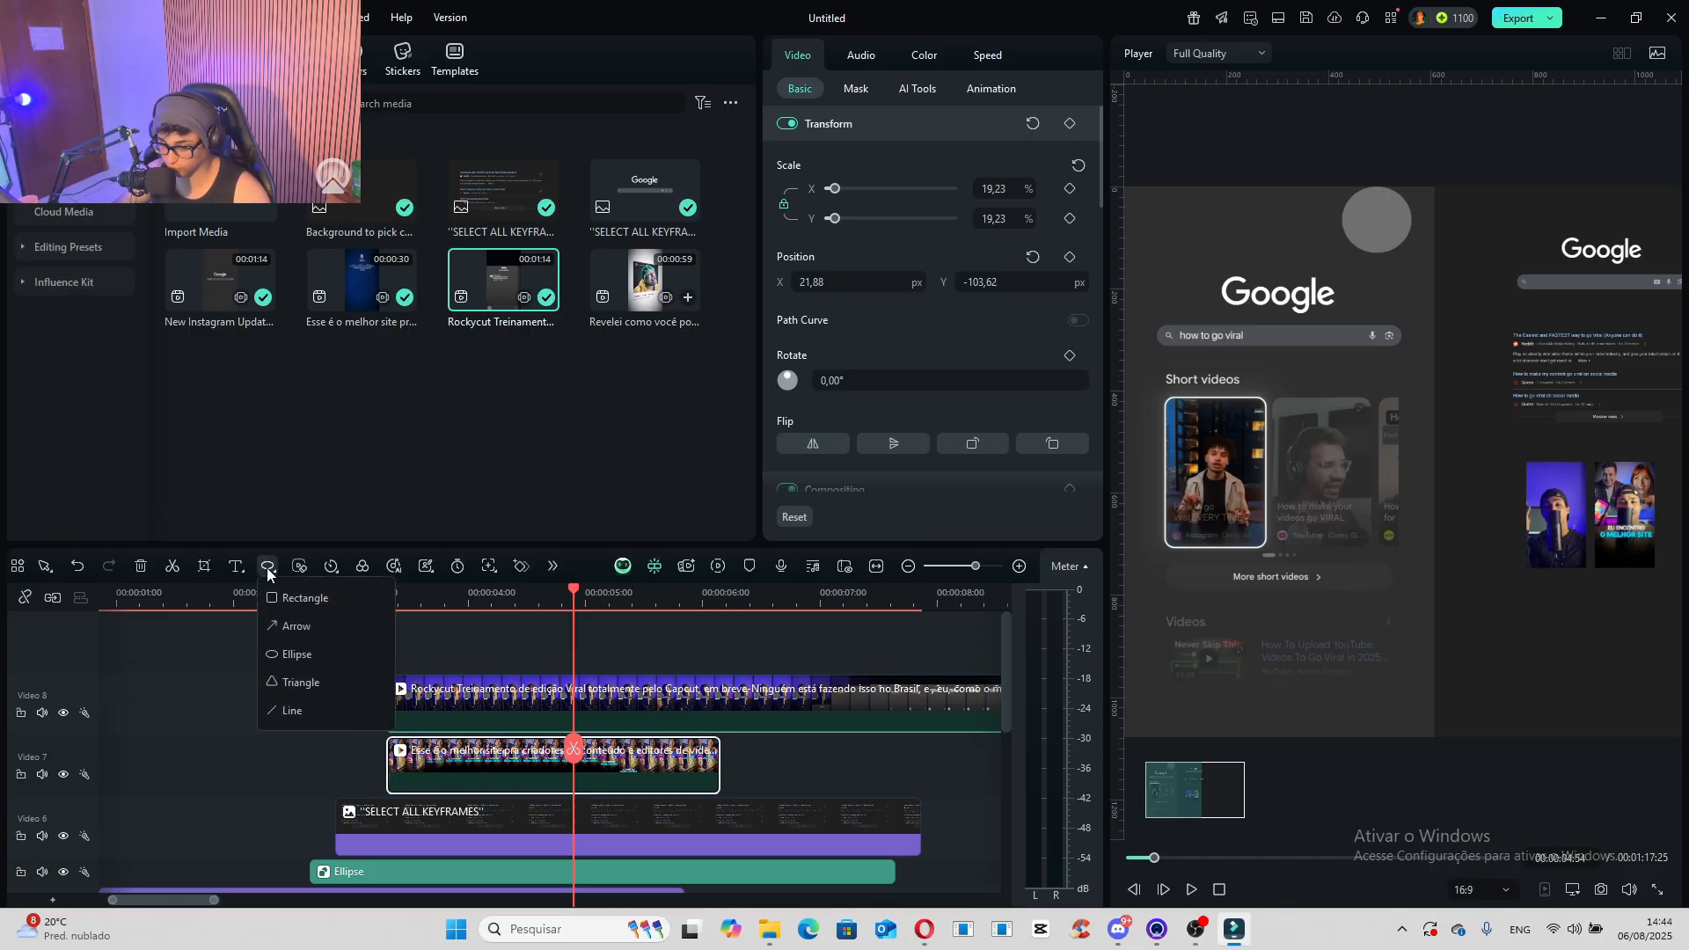
{"action": "left_click", "coordinate": [299, 594]}
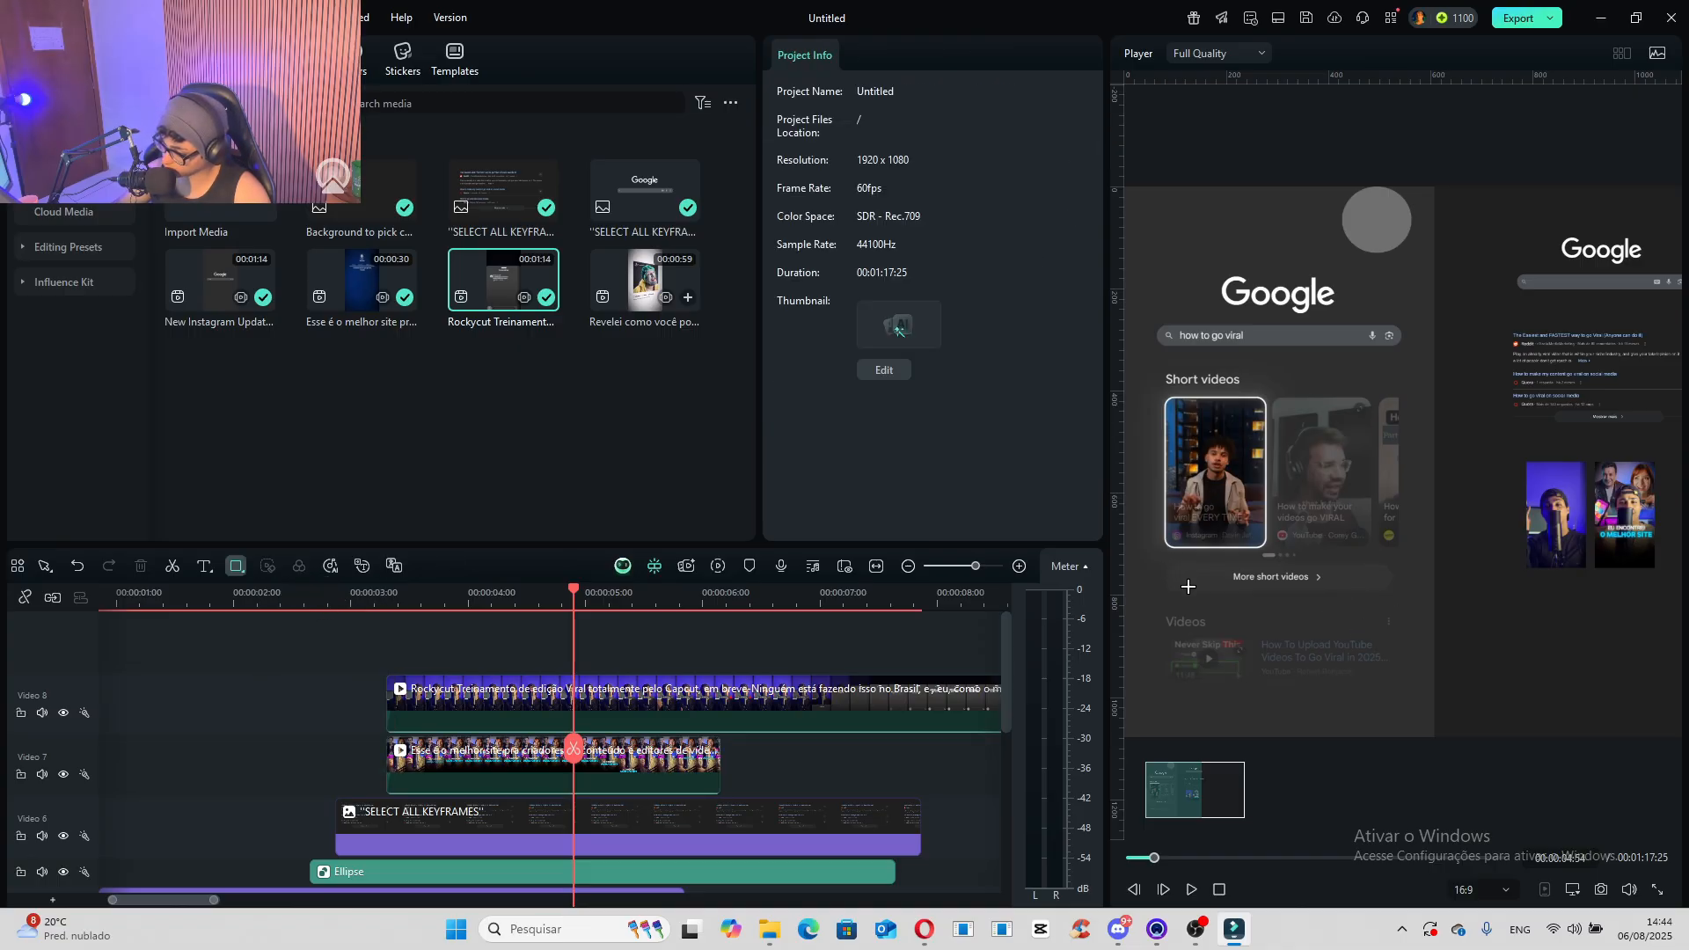
{"action": "mouse_move", "coordinate": [1164, 560]}
{"action": "left_mouse_down"}
{"action": "mouse_move", "coordinate": [1179, 586]}
{"action": "mouse_move", "coordinate": [1397, 596]}
{"action": "left_mouse_up"}
- Fill the rectangle with the dark grey from the recent colours
{"action": "scroll", "coordinate": [848, 392], "scroll_direction": "down", "scroll_amount": 3}
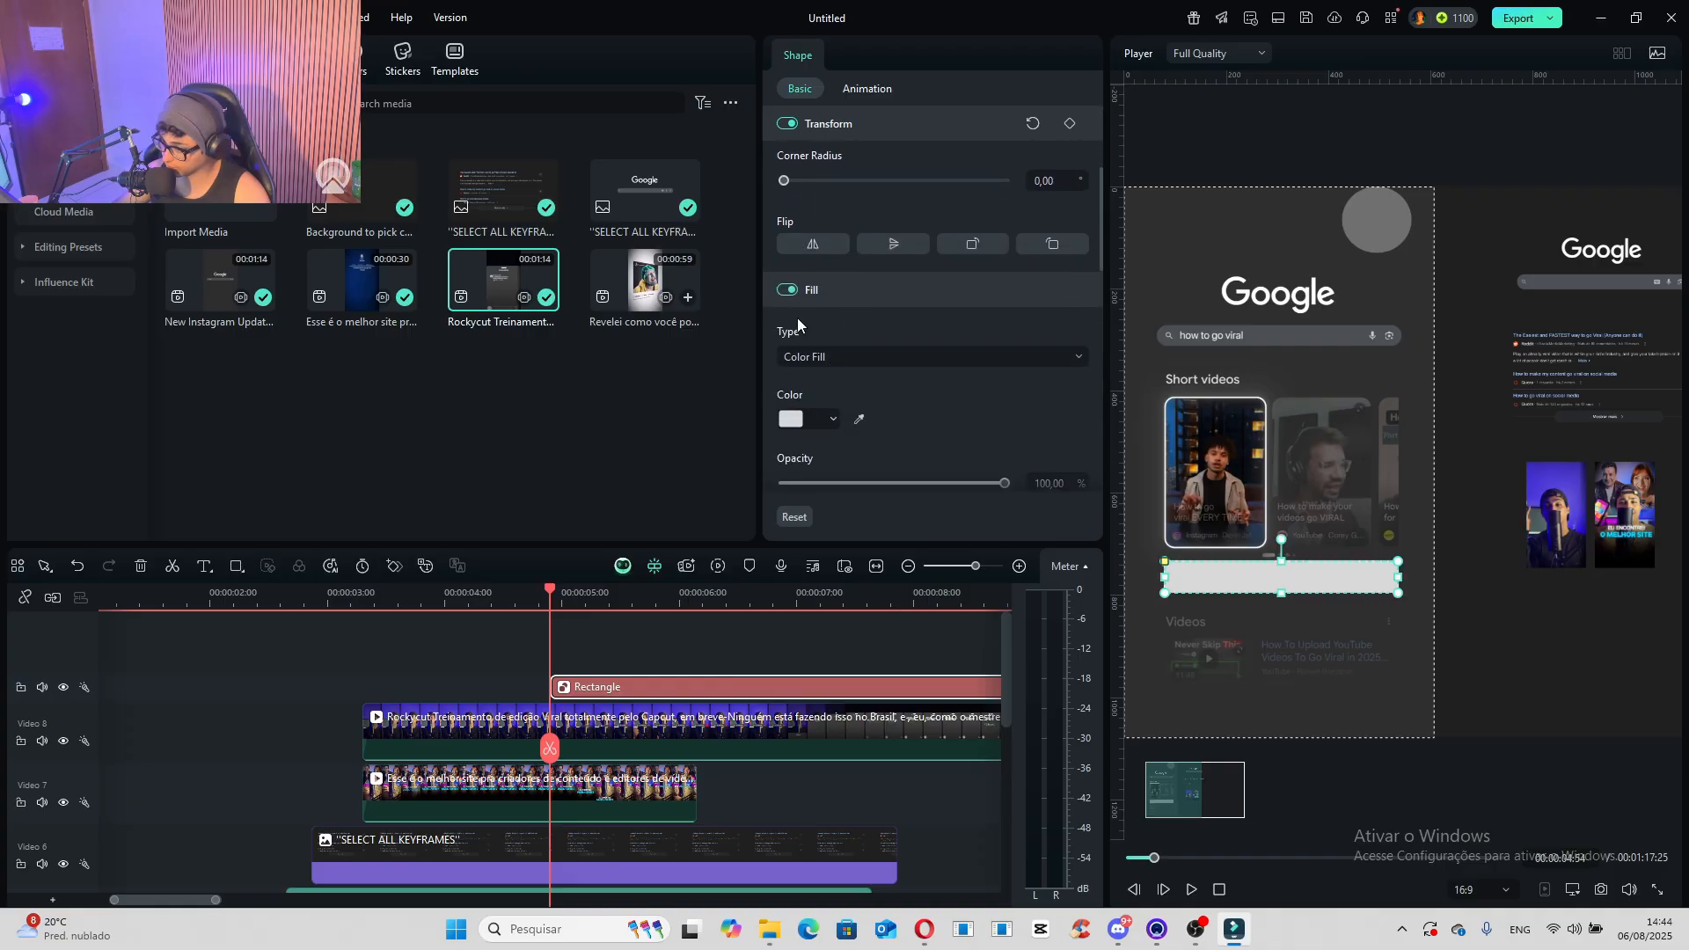
{"action": "scroll", "coordinate": [811, 383], "scroll_direction": "down", "scroll_amount": 1}
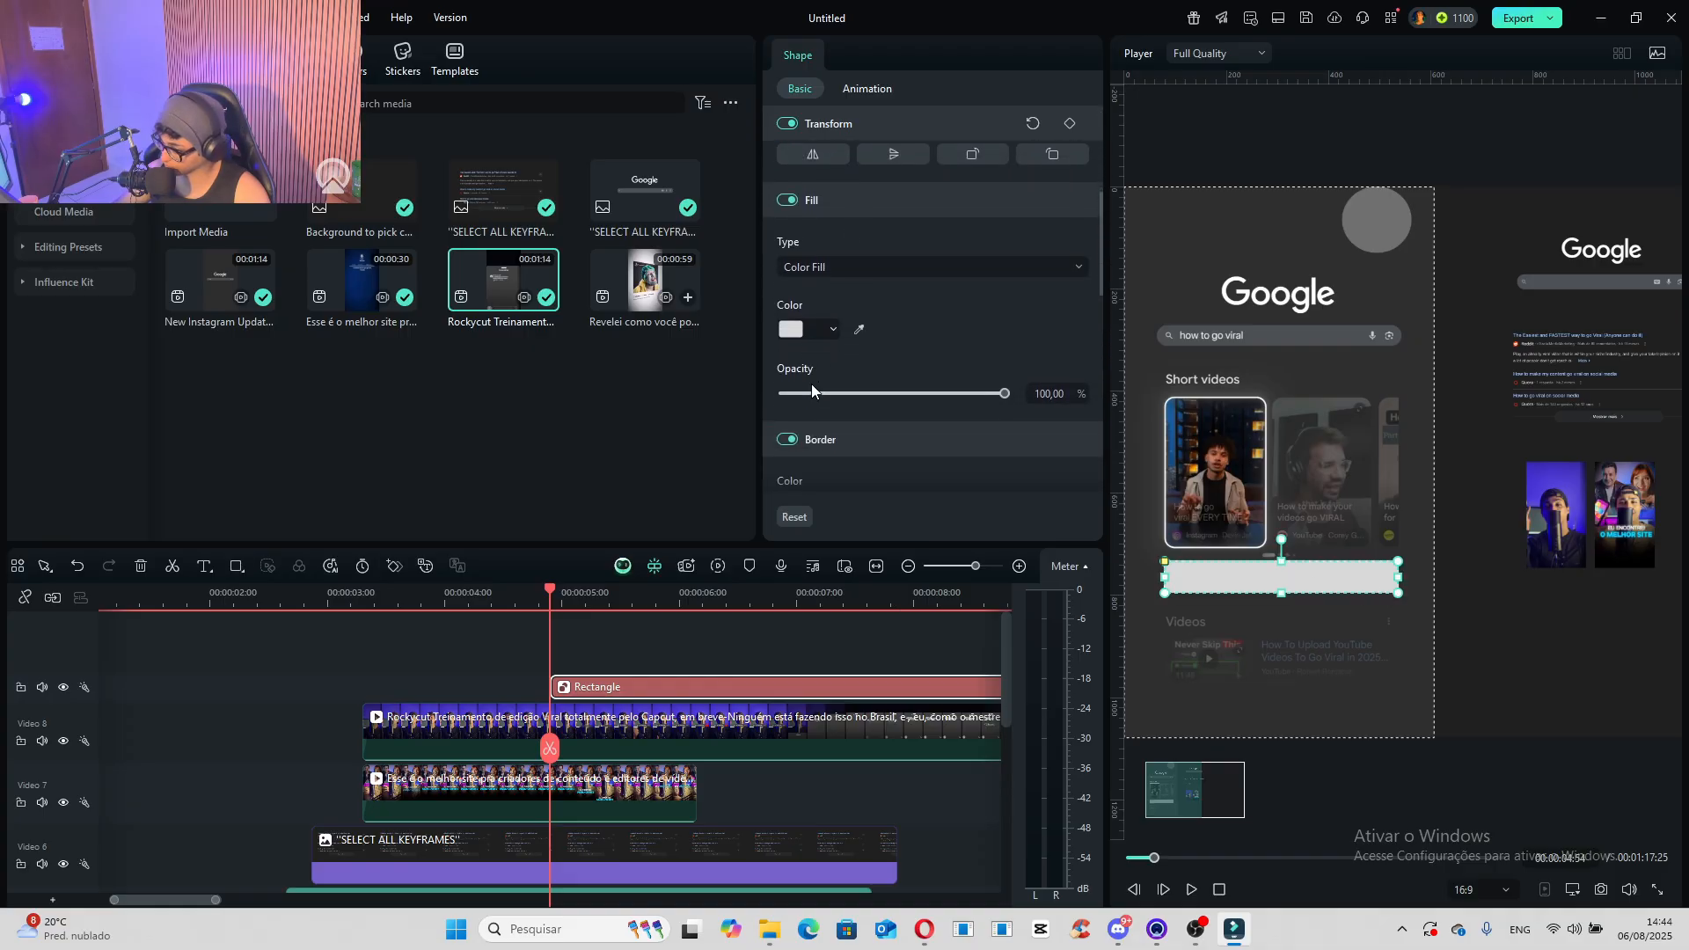
{"action": "left_click", "coordinate": [789, 329]}
{"action": "left_click", "coordinate": [915, 482]}
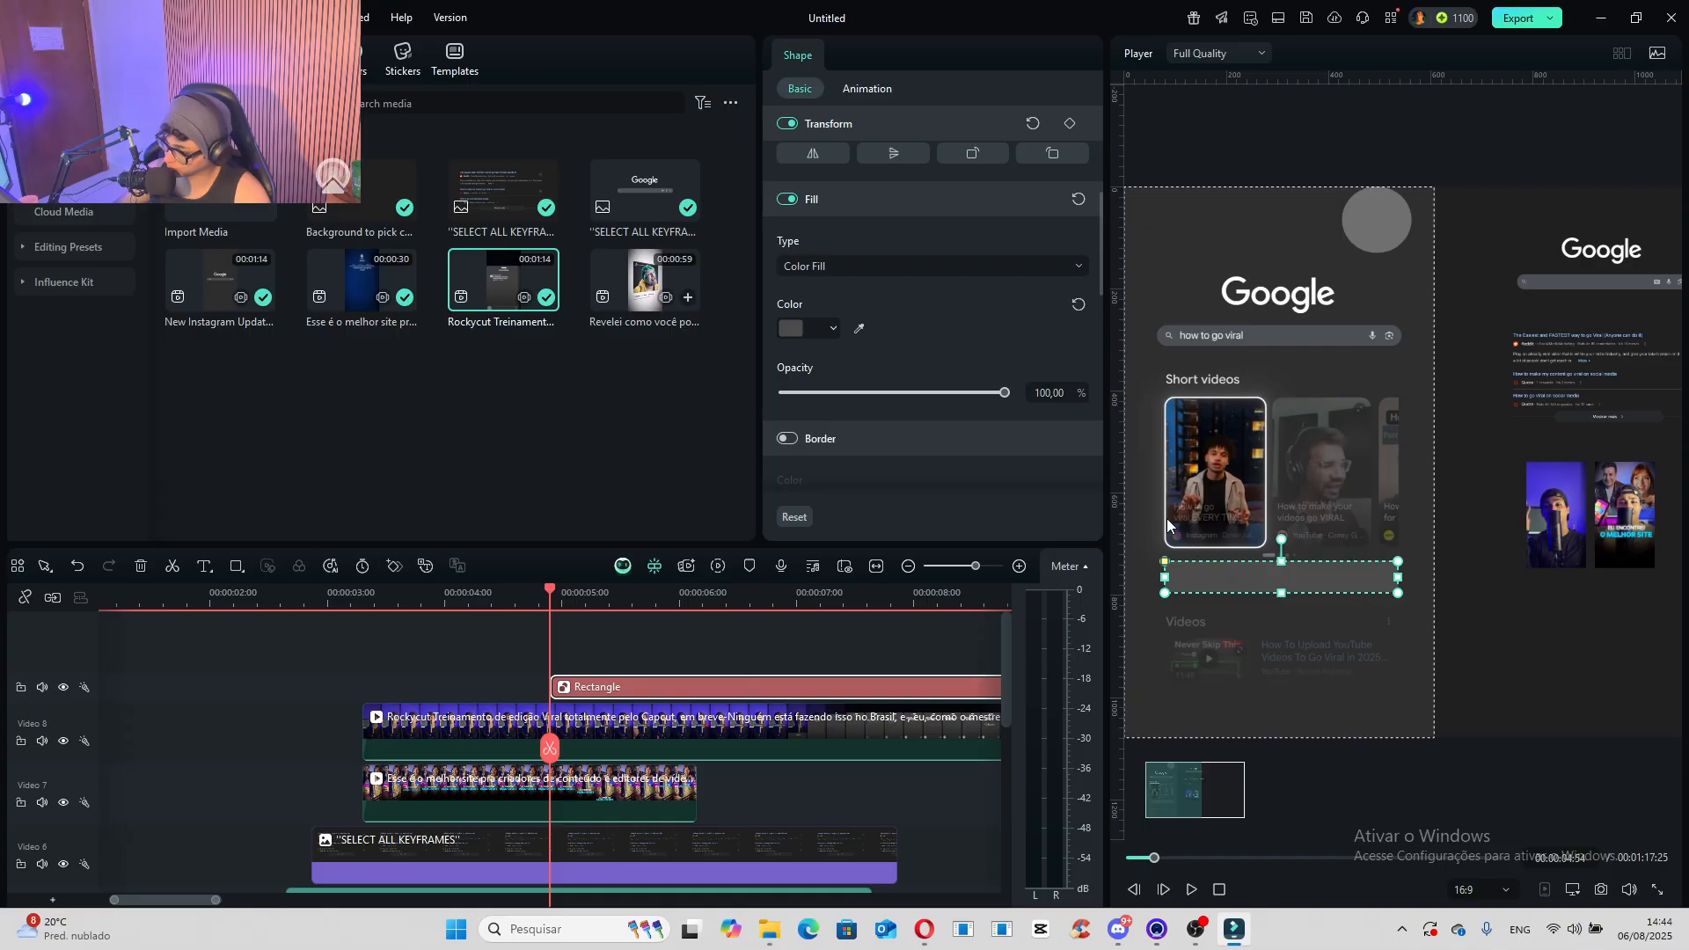
- Move the rectangle off the reference's "More short videos" button, sample that button's colour as its fill, and use 100% opacity
{"action": "left_click", "coordinate": [862, 330]}
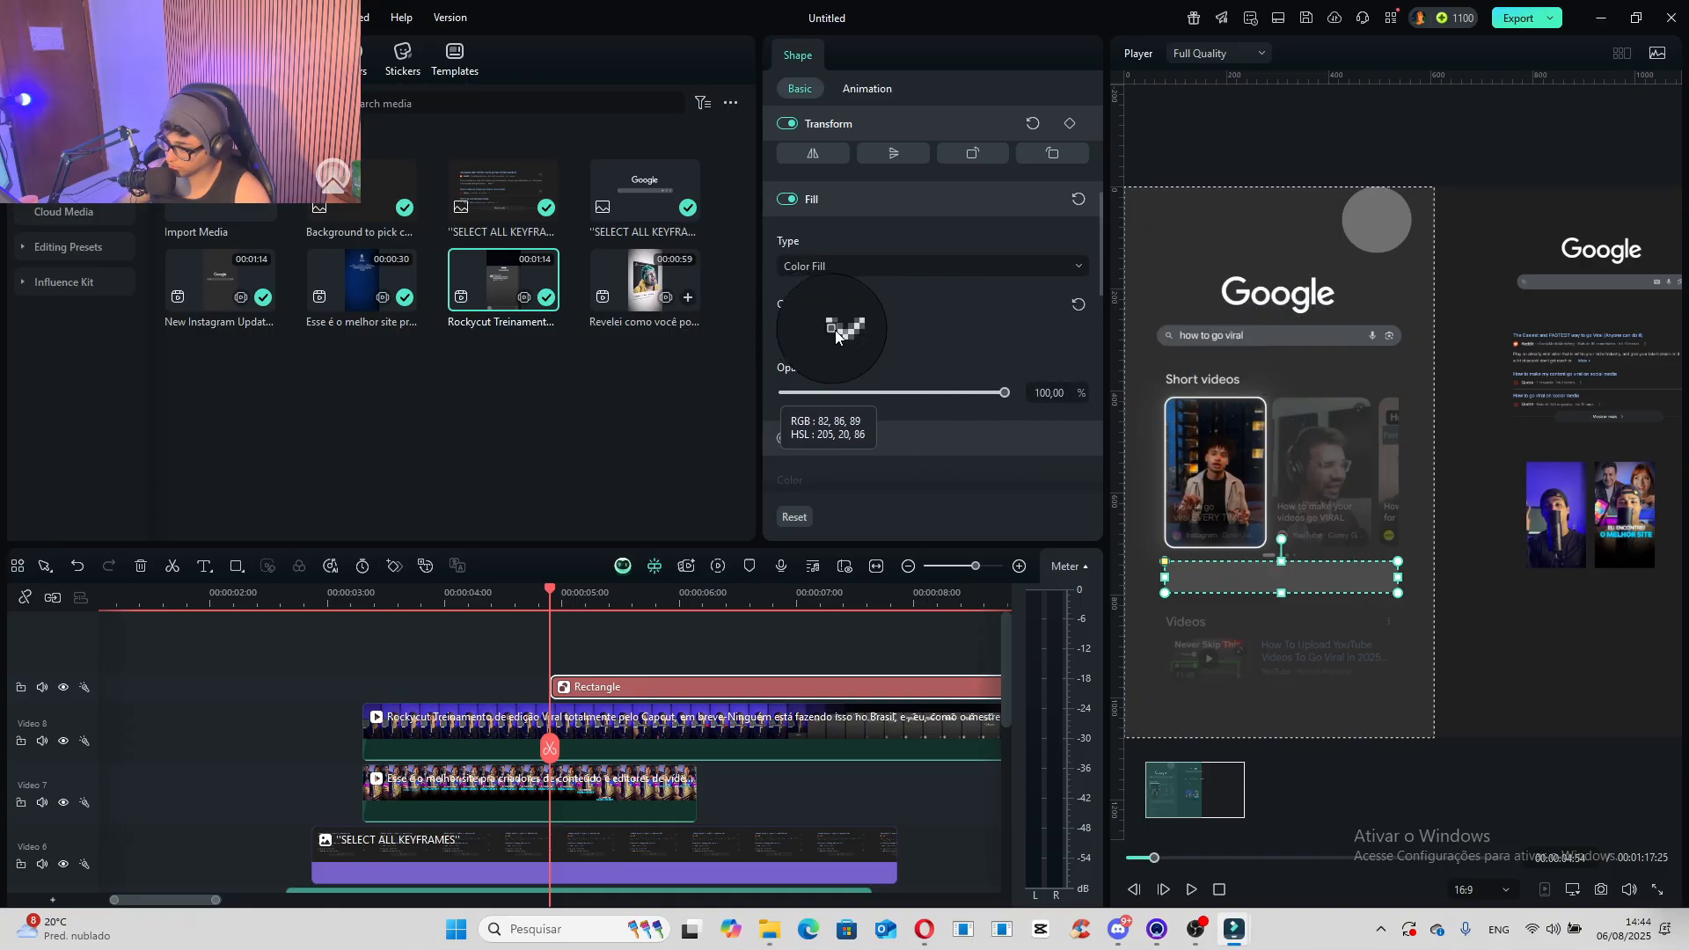
{"action": "left_click", "coordinate": [795, 329]}
{"action": "left_click_drag", "start_coordinate": [1005, 393], "coordinate": [888, 398]}
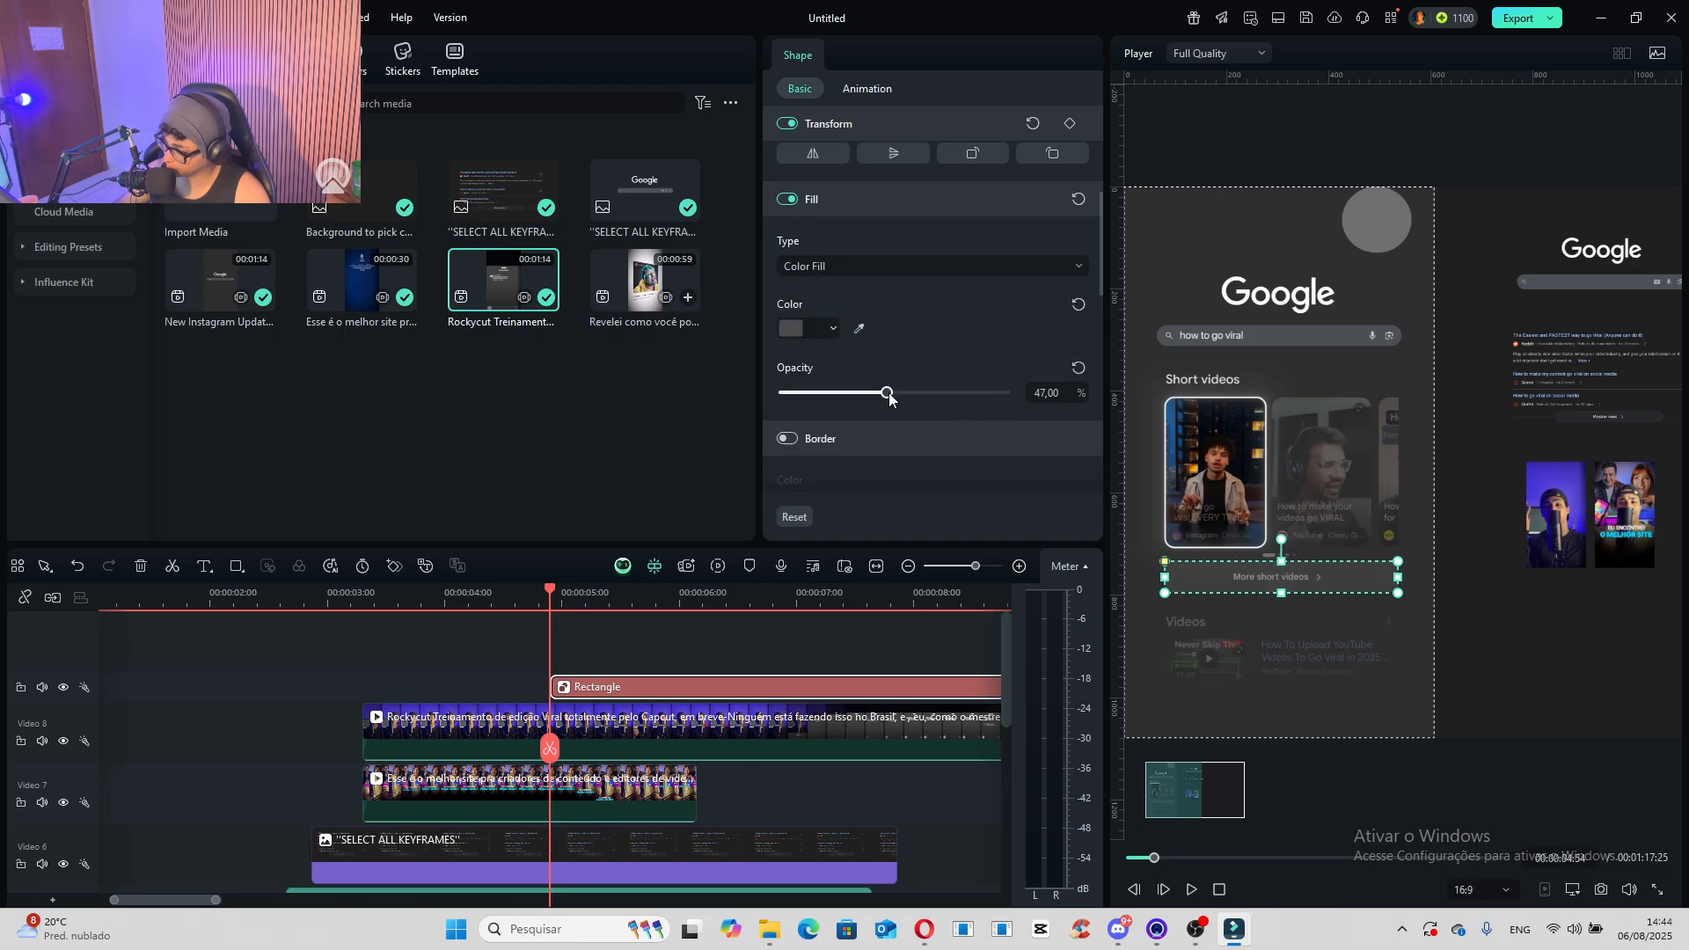
{"action": "left_click_drag", "start_coordinate": [1267, 577], "coordinate": [1264, 625]}
{"action": "left_click", "coordinate": [862, 327]}
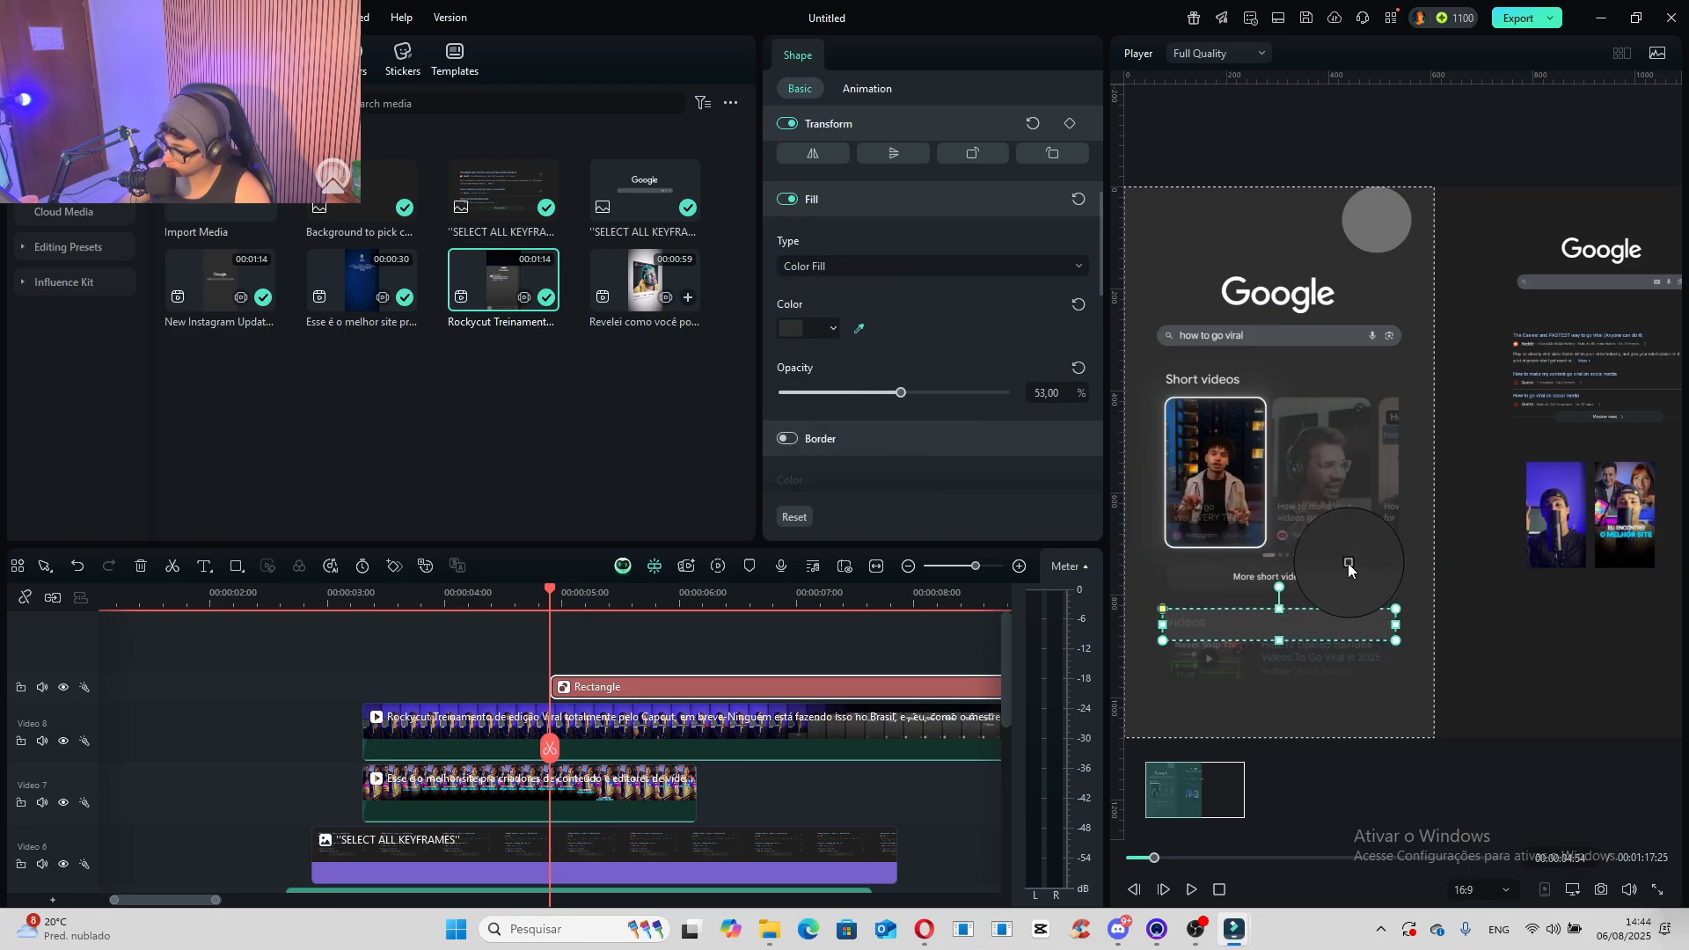
{"action": "left_click", "coordinate": [1467, 599]}
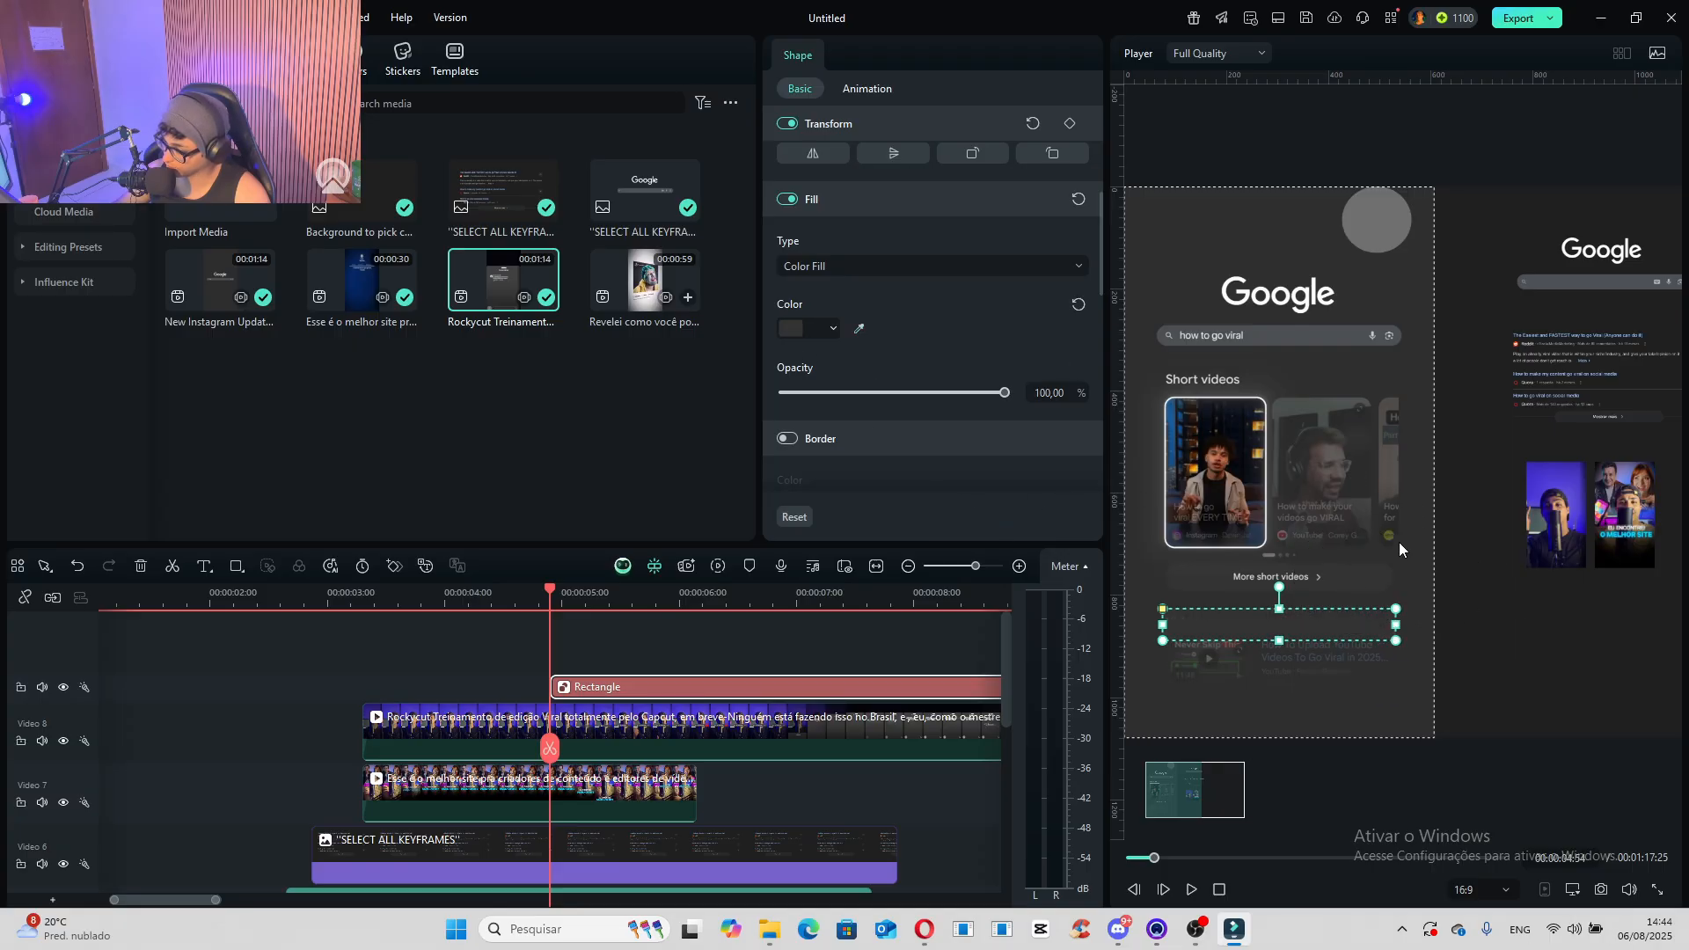
- Move the rectangle below the two short-video thumbnails, shrink it, and centre it horizontally on the canvas
{"action": "left_click_drag", "start_coordinate": [1307, 618], "coordinate": [1615, 599]}
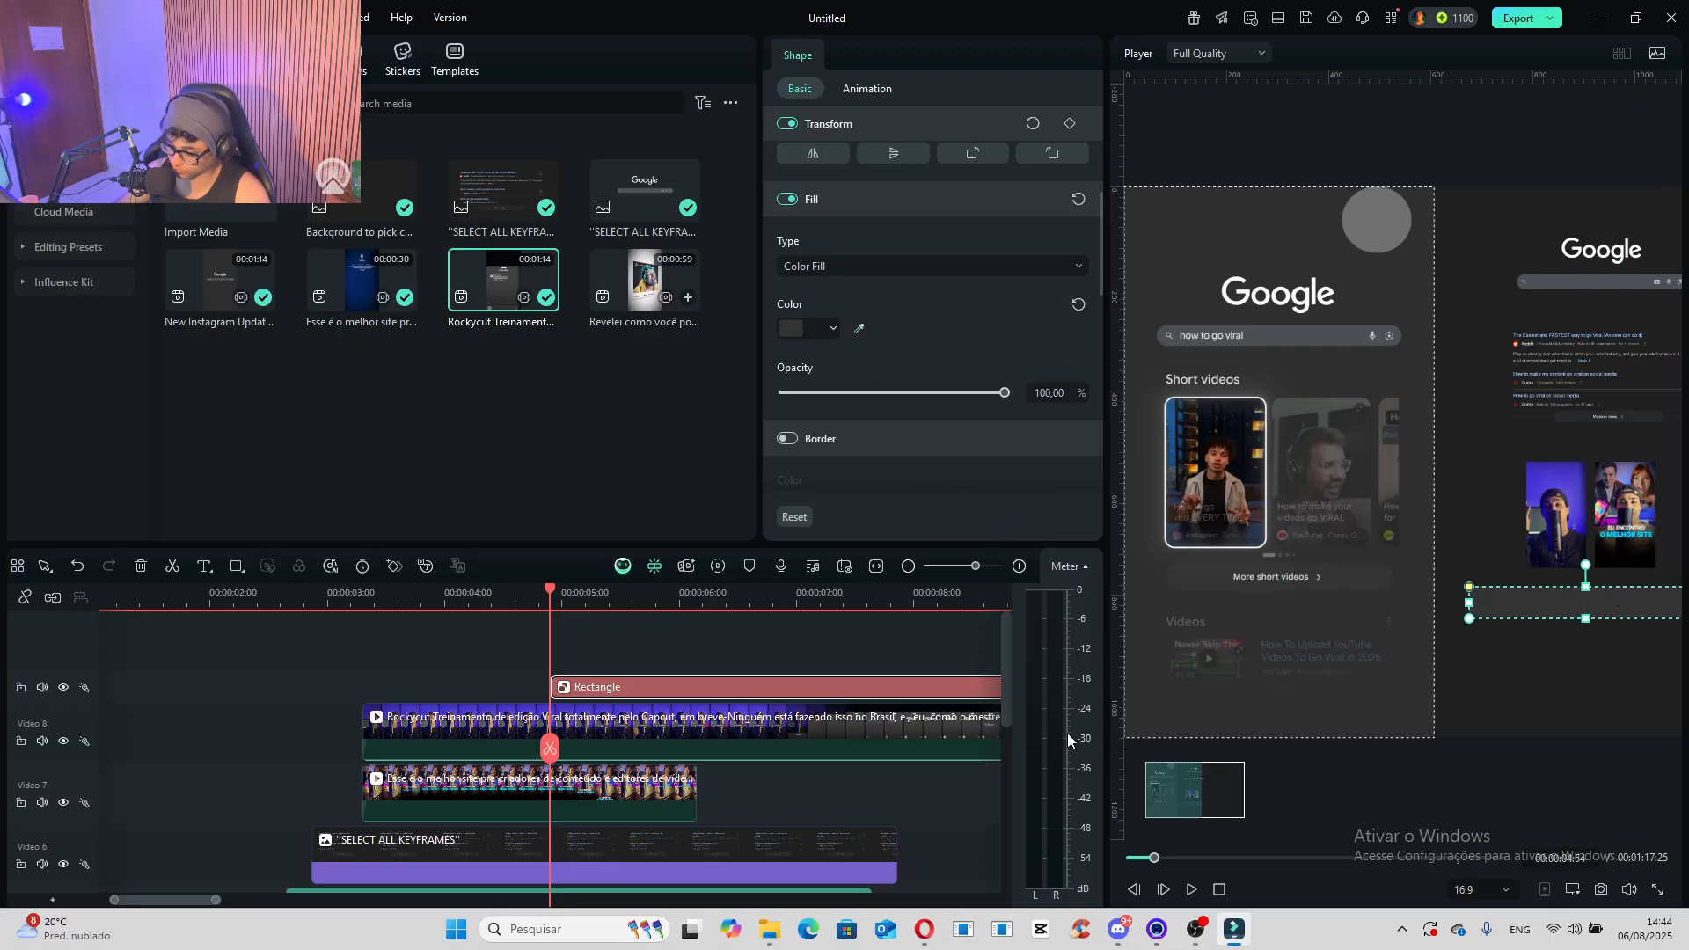
{"action": "left_click_drag", "start_coordinate": [1180, 810], "coordinate": [1201, 805]}
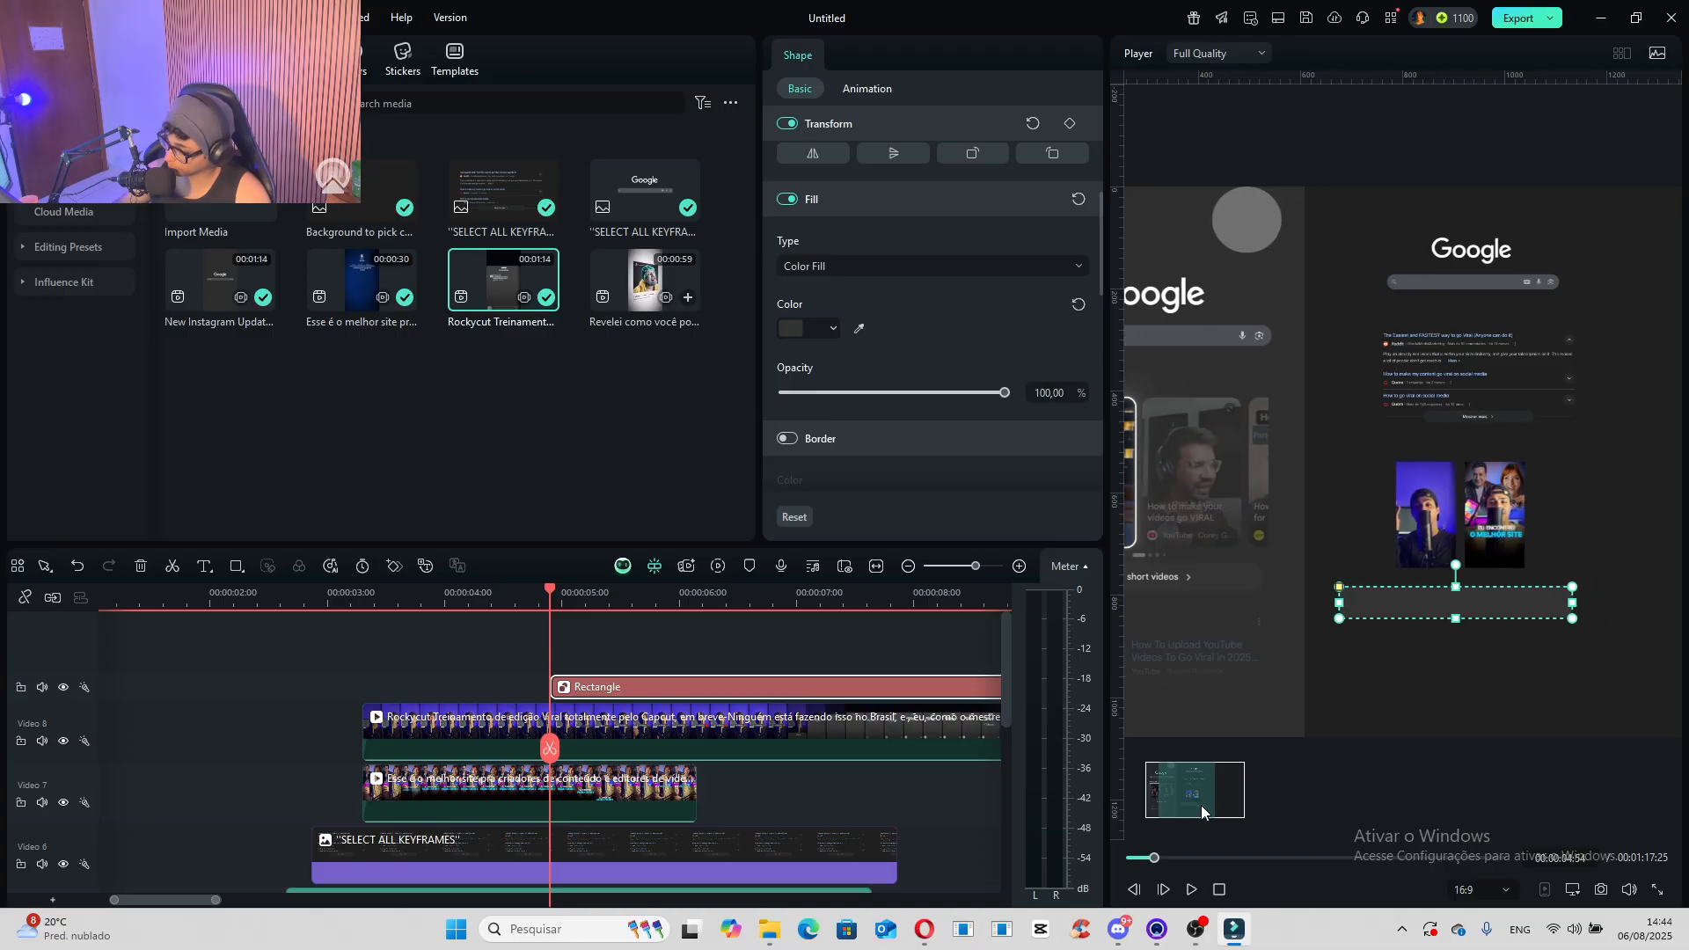
{"action": "left_click_drag", "start_coordinate": [1368, 615], "coordinate": [1413, 609]}
{"action": "left_click_drag", "start_coordinate": [1530, 596], "coordinate": [1507, 595]}
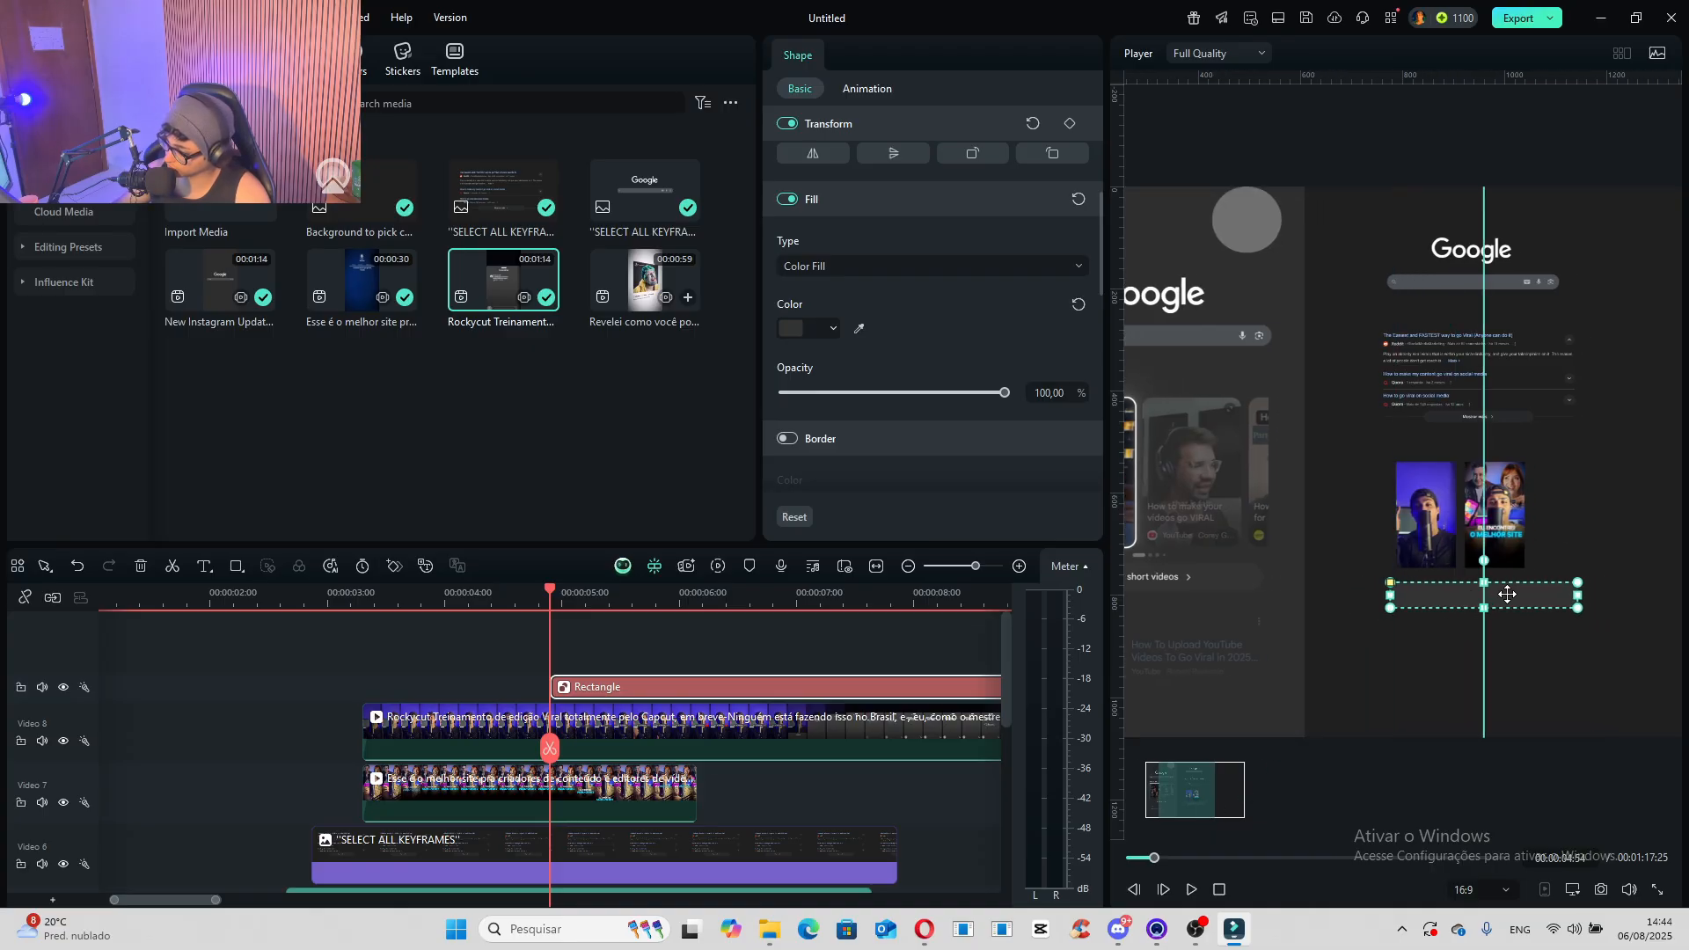
- Round the rectangle's corners fully so that it forms a pill-shaped button
{"action": "scroll", "coordinate": [1239, 609], "scroll_direction": "up", "scroll_amount": 4}
{"action": "mouse_move", "coordinate": [1190, 801]}
{"action": "left_mouse_down"}
{"action": "mouse_move", "coordinate": [1181, 783]}
{"action": "mouse_move", "coordinate": [1165, 793]}
{"action": "mouse_move", "coordinate": [1192, 807]}
{"action": "left_mouse_up"}
{"action": "scroll", "coordinate": [1350, 613], "scroll_direction": "up", "scroll_amount": 4}
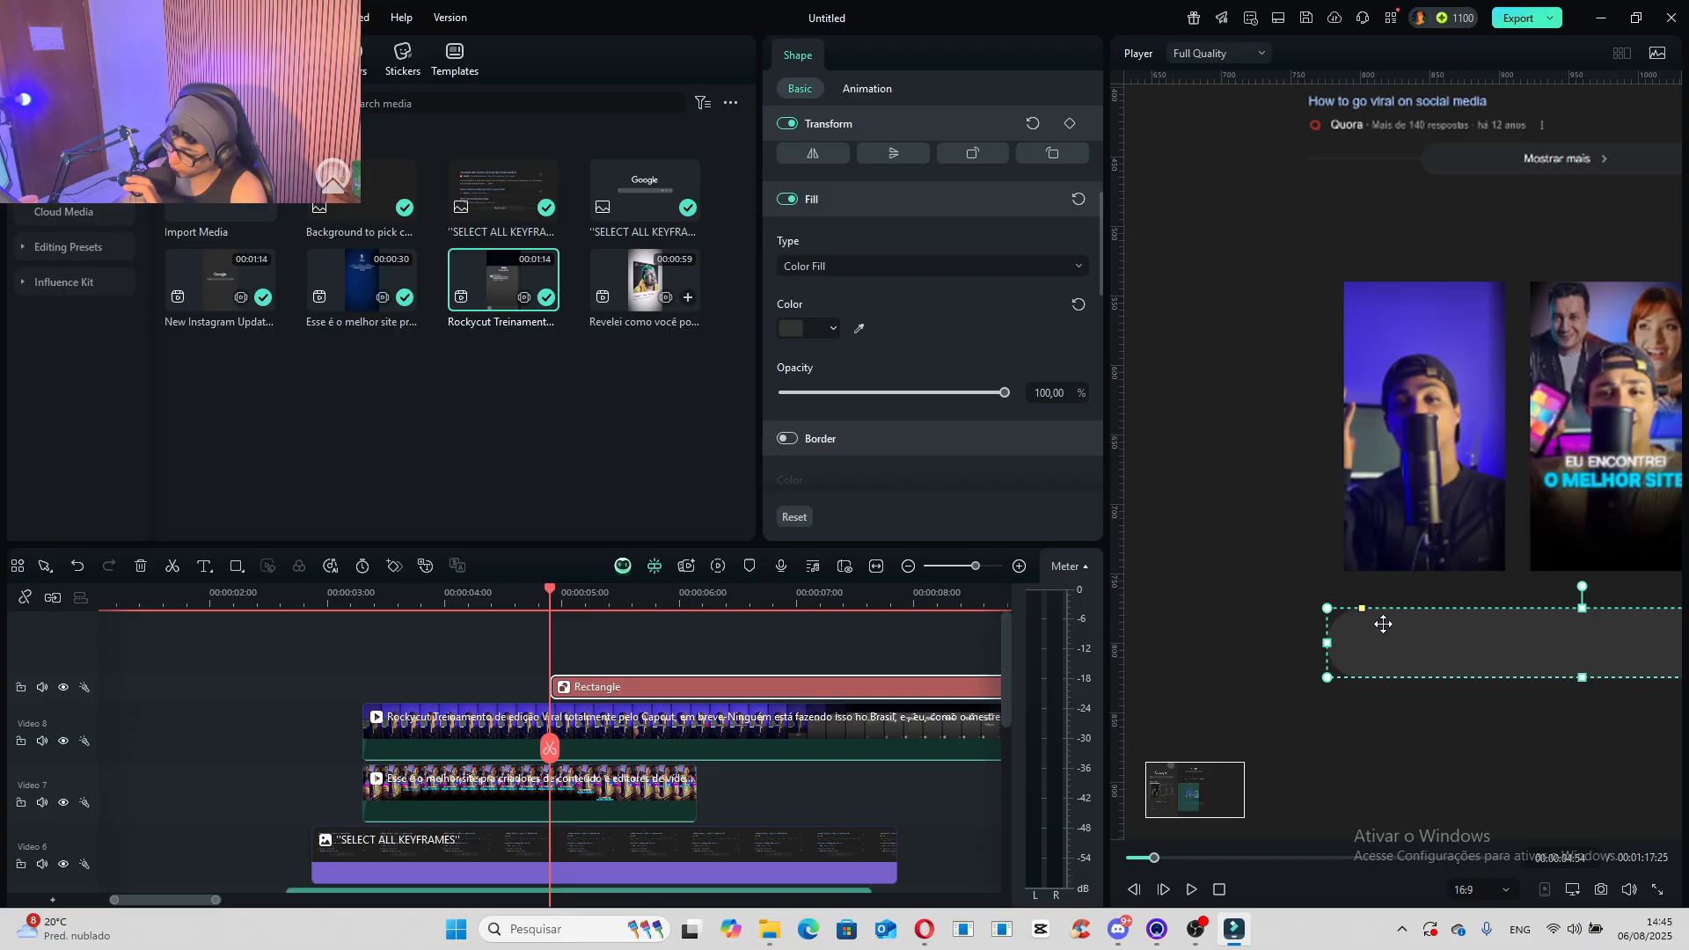
{"action": "scroll", "coordinate": [1375, 700], "scroll_direction": "down", "scroll_amount": 4}
{"action": "mouse_move", "coordinate": [1187, 790]}
{"action": "left_mouse_down"}
{"action": "mouse_move", "coordinate": [1163, 788]}
{"action": "mouse_move", "coordinate": [1194, 791]}
{"action": "left_mouse_up"}
- Add the default title on the track above the rectangle at the playhead, with the text "Short-form Videos"
{"action": "left_click", "coordinate": [192, 60]}
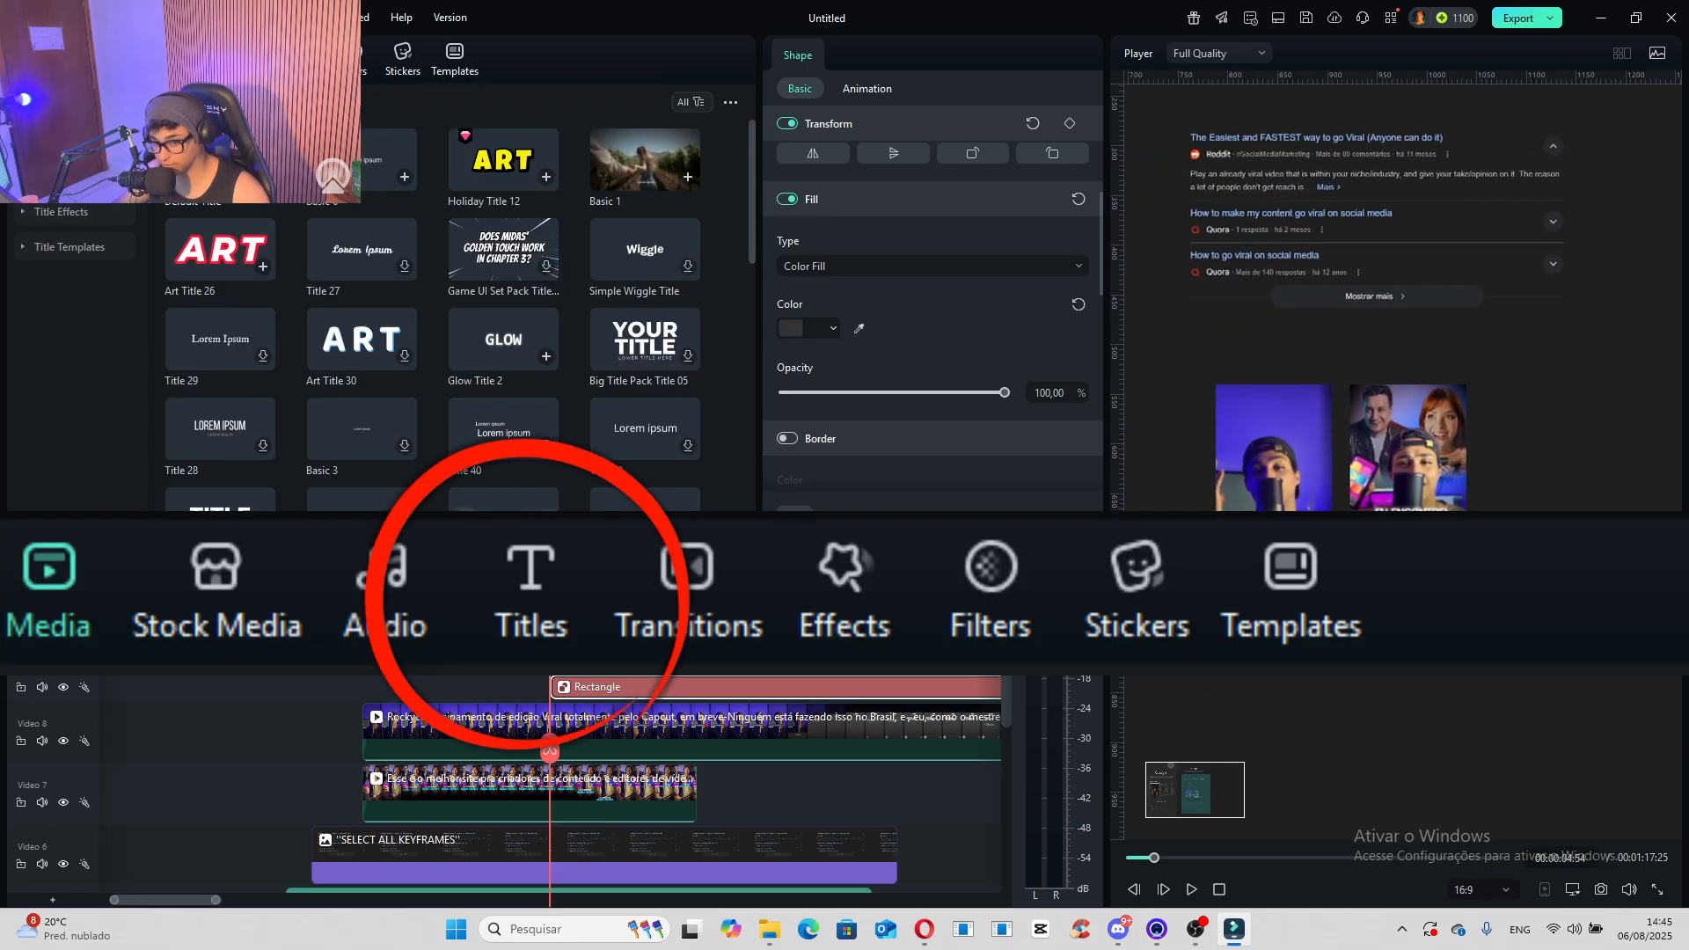
{"action": "left_click_drag", "start_coordinate": [220, 158], "coordinate": [569, 659]}
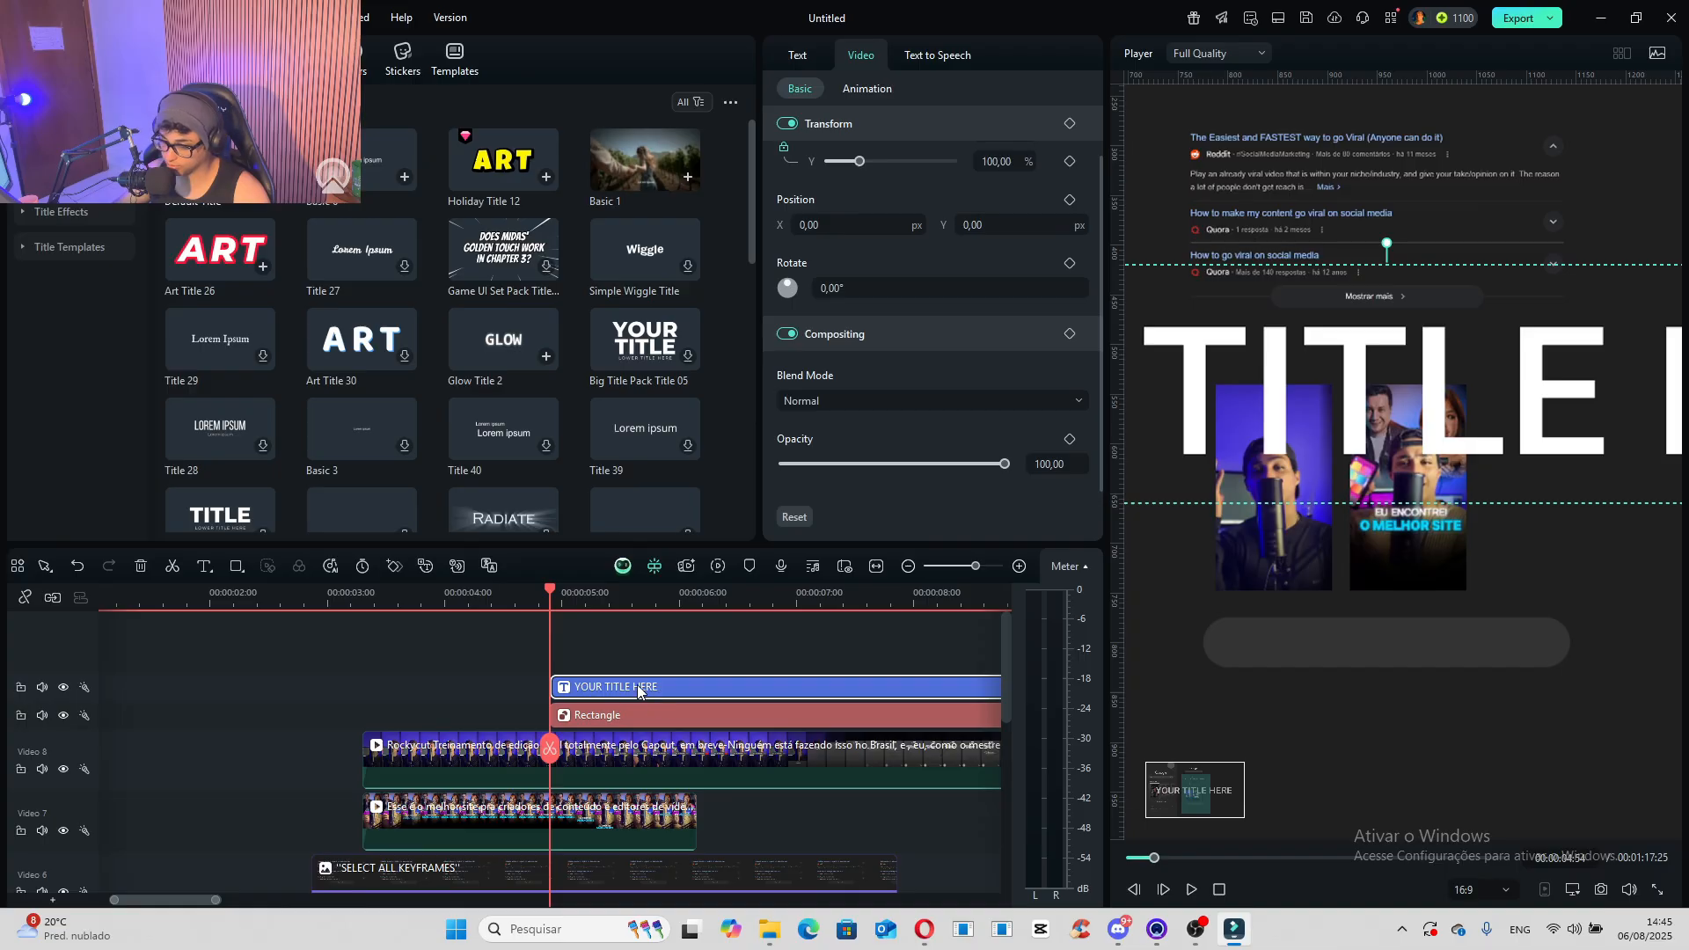
{"action": "double_click", "coordinate": [1307, 401]}
{"action": "type", "text": "Short-form V"}
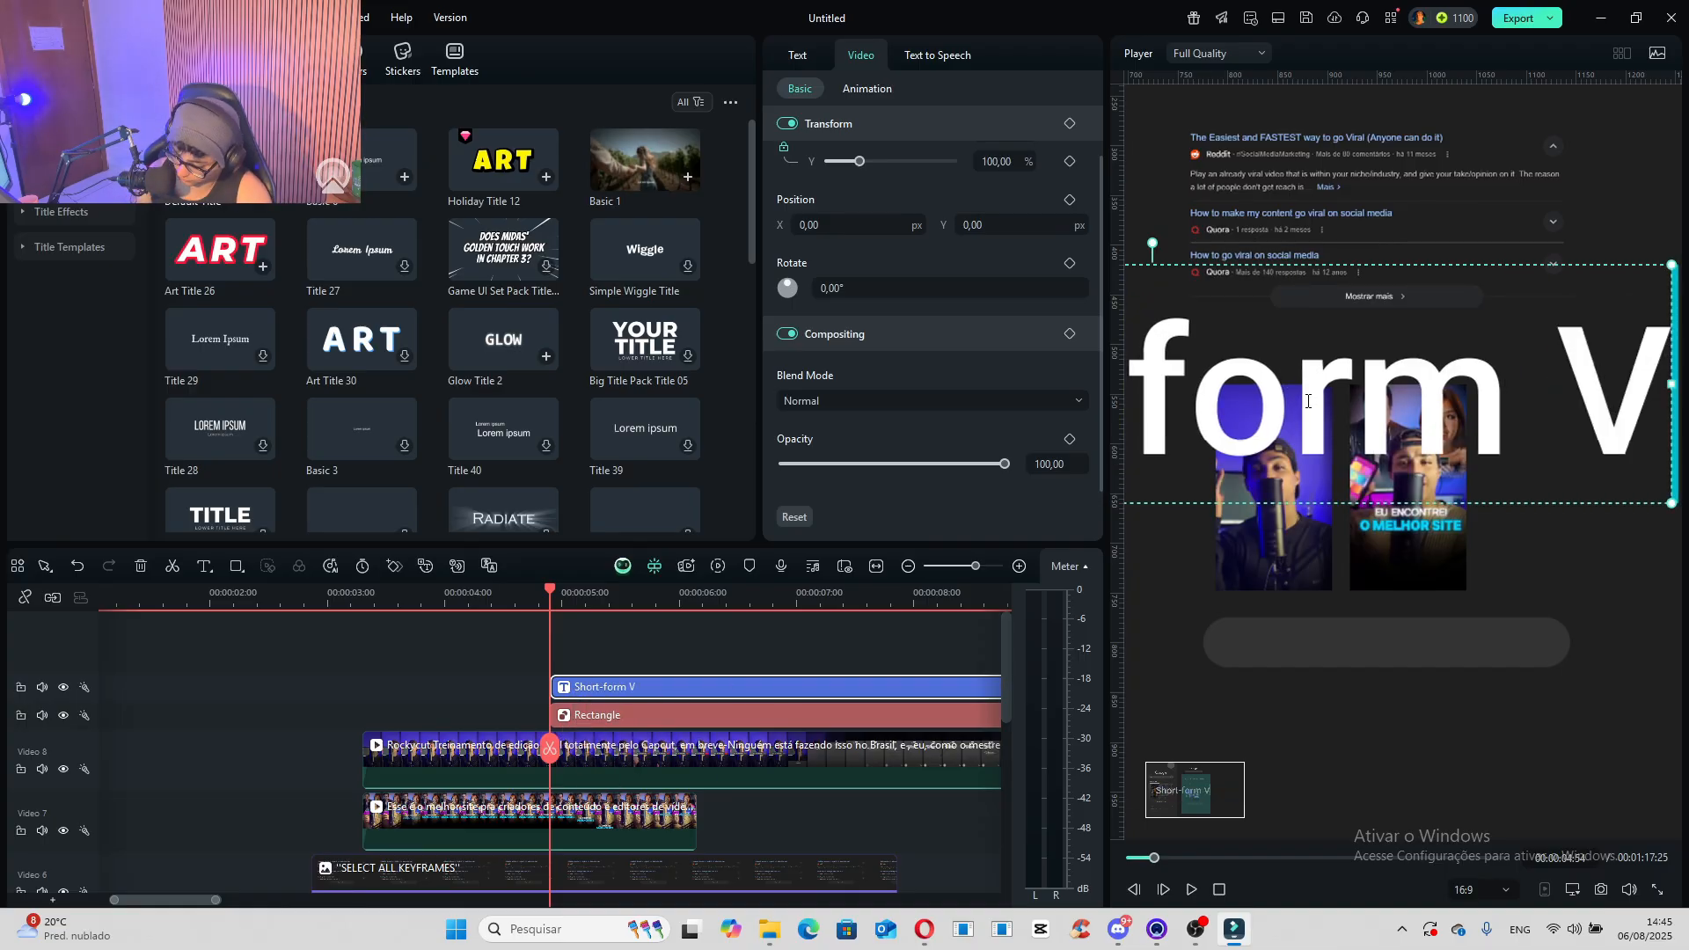
{"action": "type", "text": "ideos"}
- Scale the title to 8.63%, move it onto the pill-shaped rectangle, and shrink the rectangle around it
{"action": "scroll", "coordinate": [858, 158], "scroll_direction": "up", "scroll_amount": 1}
{"action": "left_click_drag", "start_coordinate": [859, 189], "coordinate": [833, 196]}
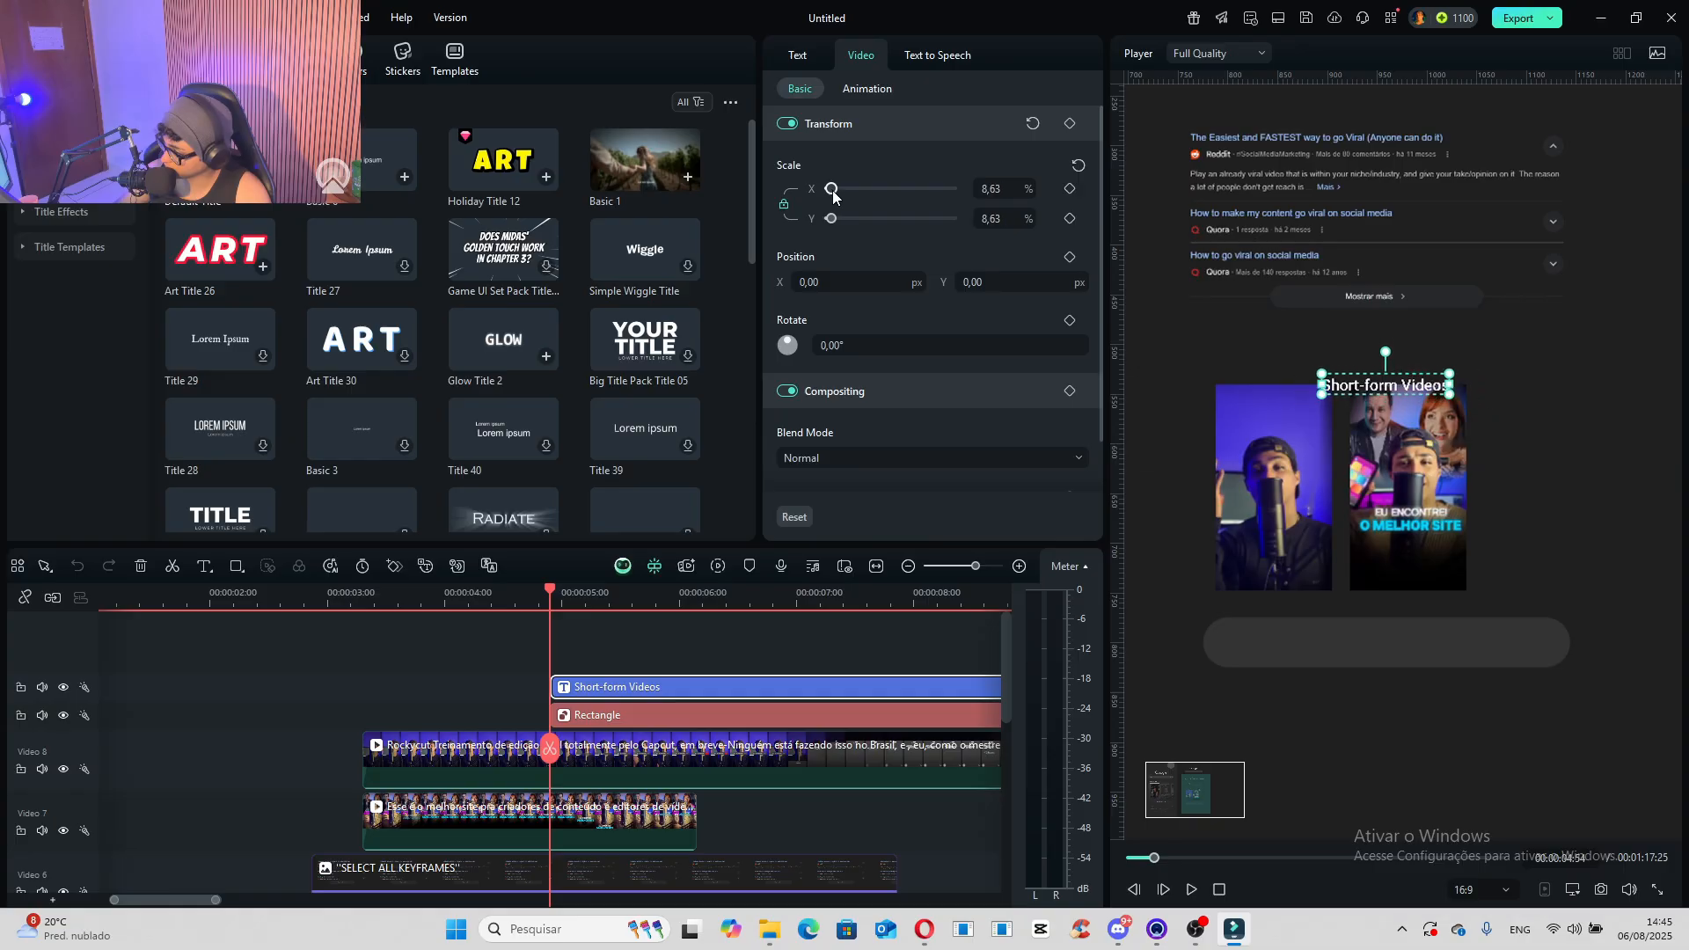
{"action": "left_click_drag", "start_coordinate": [1418, 376], "coordinate": [1420, 633]}
{"action": "left_click", "coordinate": [1272, 653]}
{"action": "left_click_drag", "start_coordinate": [1205, 667], "coordinate": [1438, 639]}
- Shrink the "Short-form Videos" title a little more and centre it inside the pill-shaped rectangle
{"action": "scroll", "coordinate": [1467, 646], "scroll_direction": "up", "scroll_amount": 5}
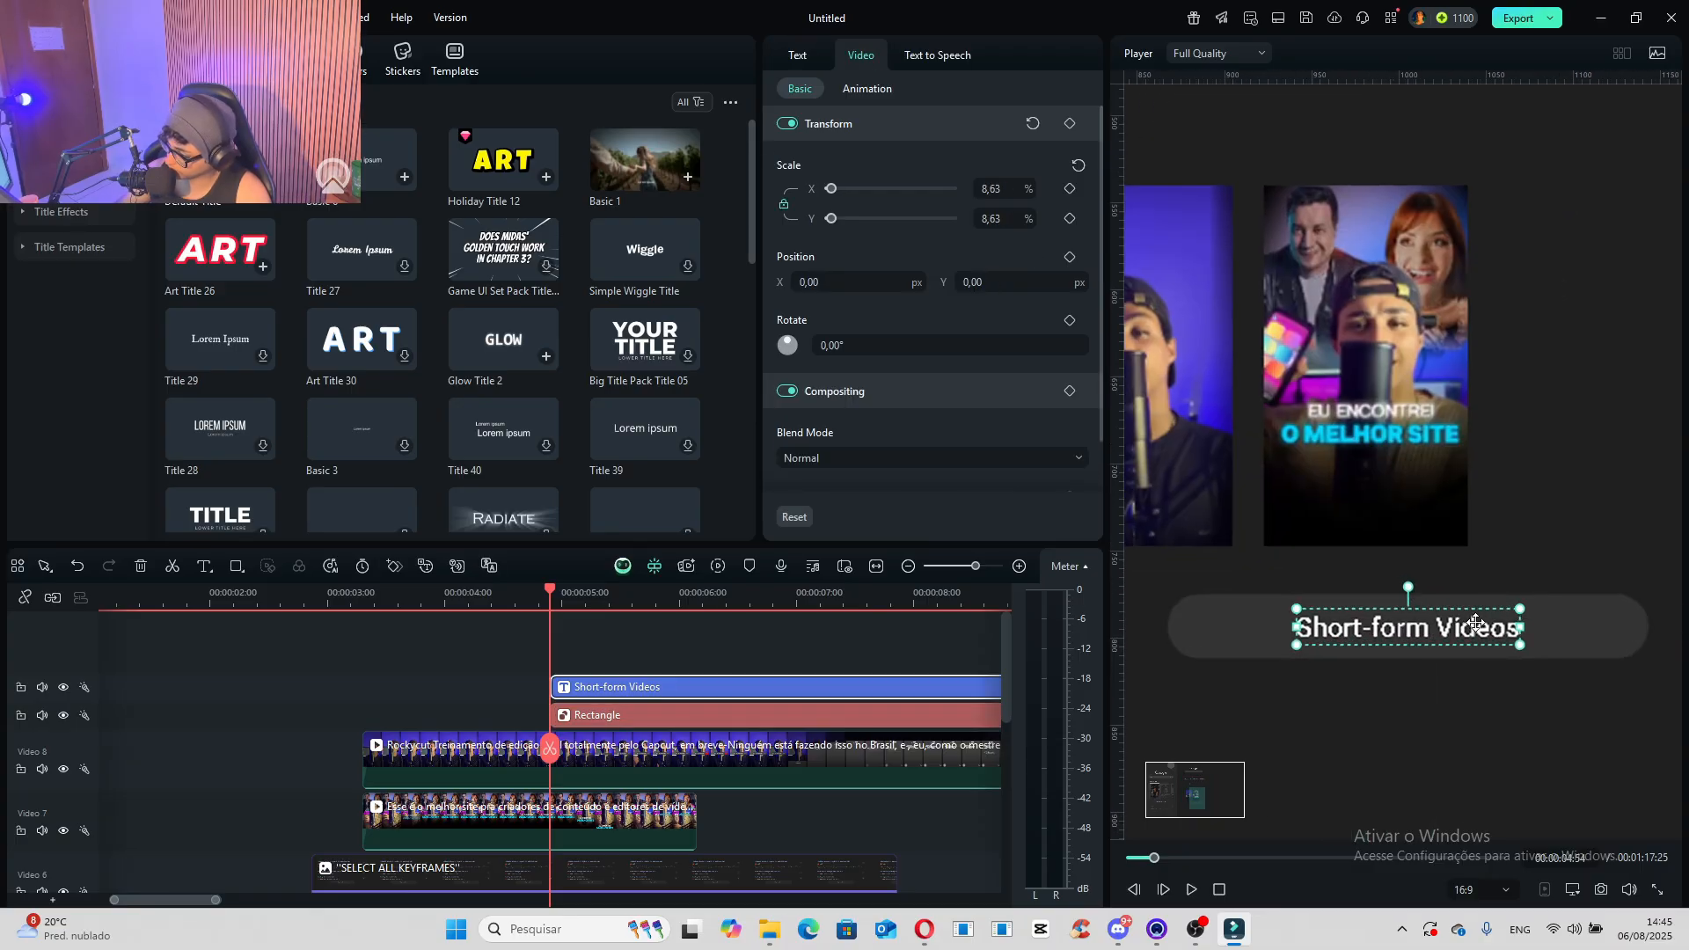
{"action": "left_click", "coordinate": [1524, 611]}
{"action": "left_click", "coordinate": [1515, 623]}
{"action": "left_click_drag", "start_coordinate": [1524, 608], "coordinate": [1467, 617]}
{"action": "mouse_move", "coordinate": [1437, 630]}
{"action": "left_mouse_down"}
{"action": "mouse_move", "coordinate": [1465, 642]}
{"action": "mouse_move", "coordinate": [1465, 628]}
{"action": "left_mouse_up"}
{"action": "scroll", "coordinate": [1447, 690], "scroll_direction": "down", "scroll_amount": 3}
{"action": "scroll", "coordinate": [1426, 695], "scroll_direction": "down", "scroll_amount": 3}
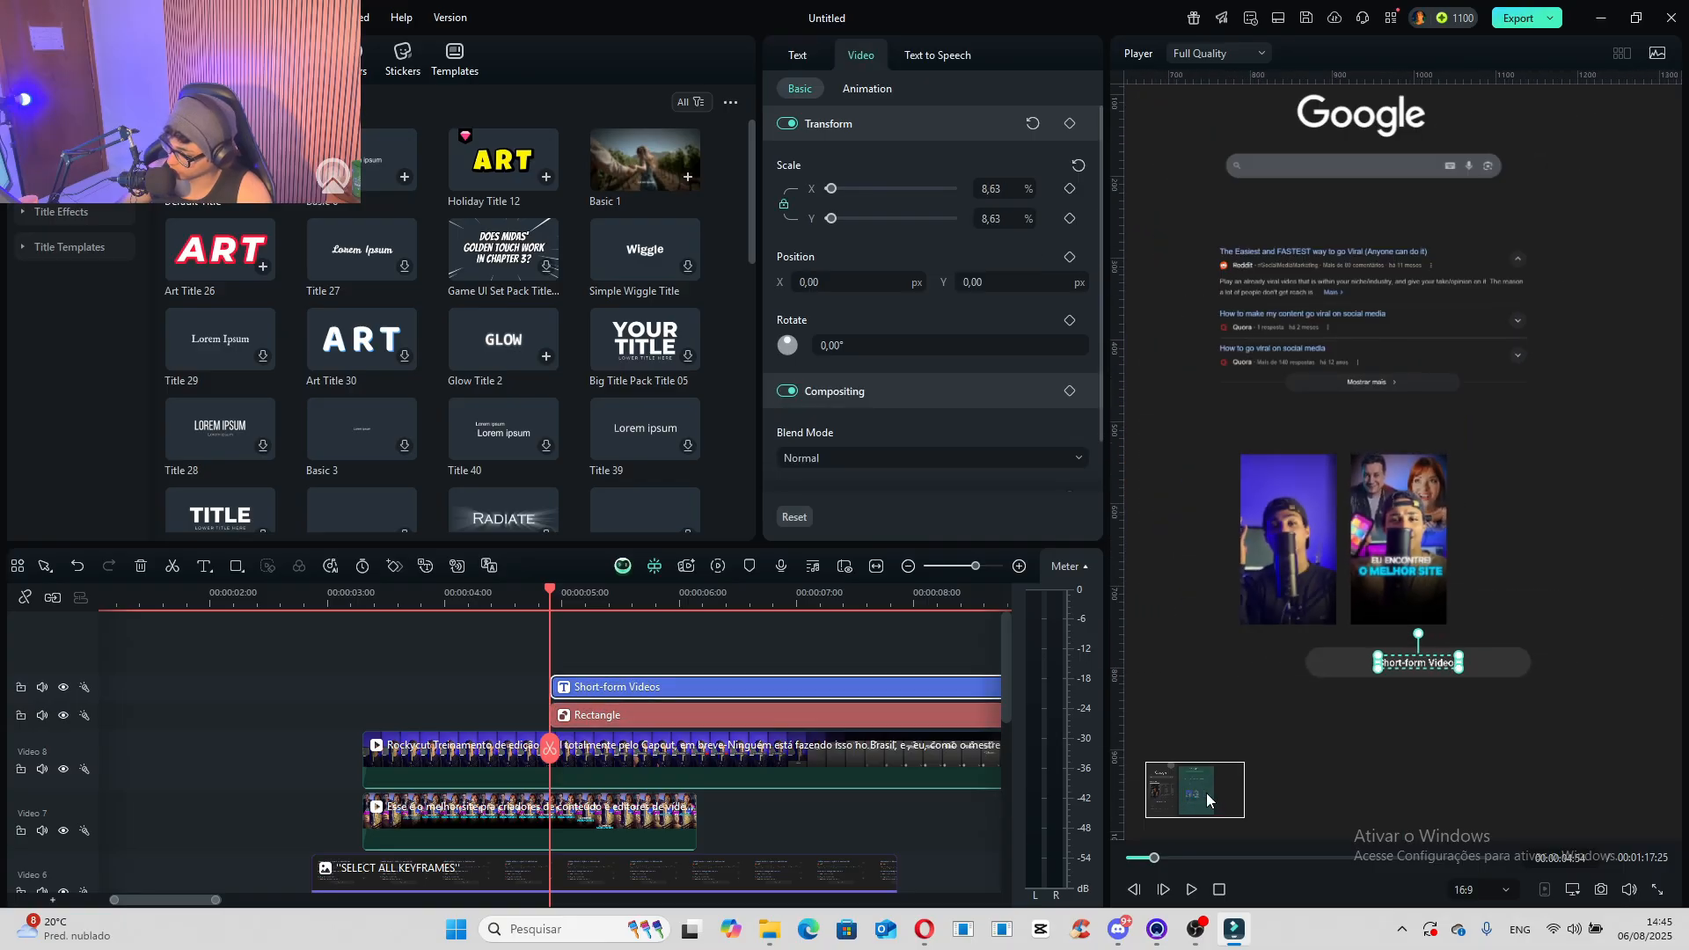
- Combine the title and rectangle into a compound clip named "Compound Clip 1" with 4096x2160 (DCI 4k) resolution
{"action": "left_click_drag", "start_coordinate": [1208, 797], "coordinate": [1171, 798]}
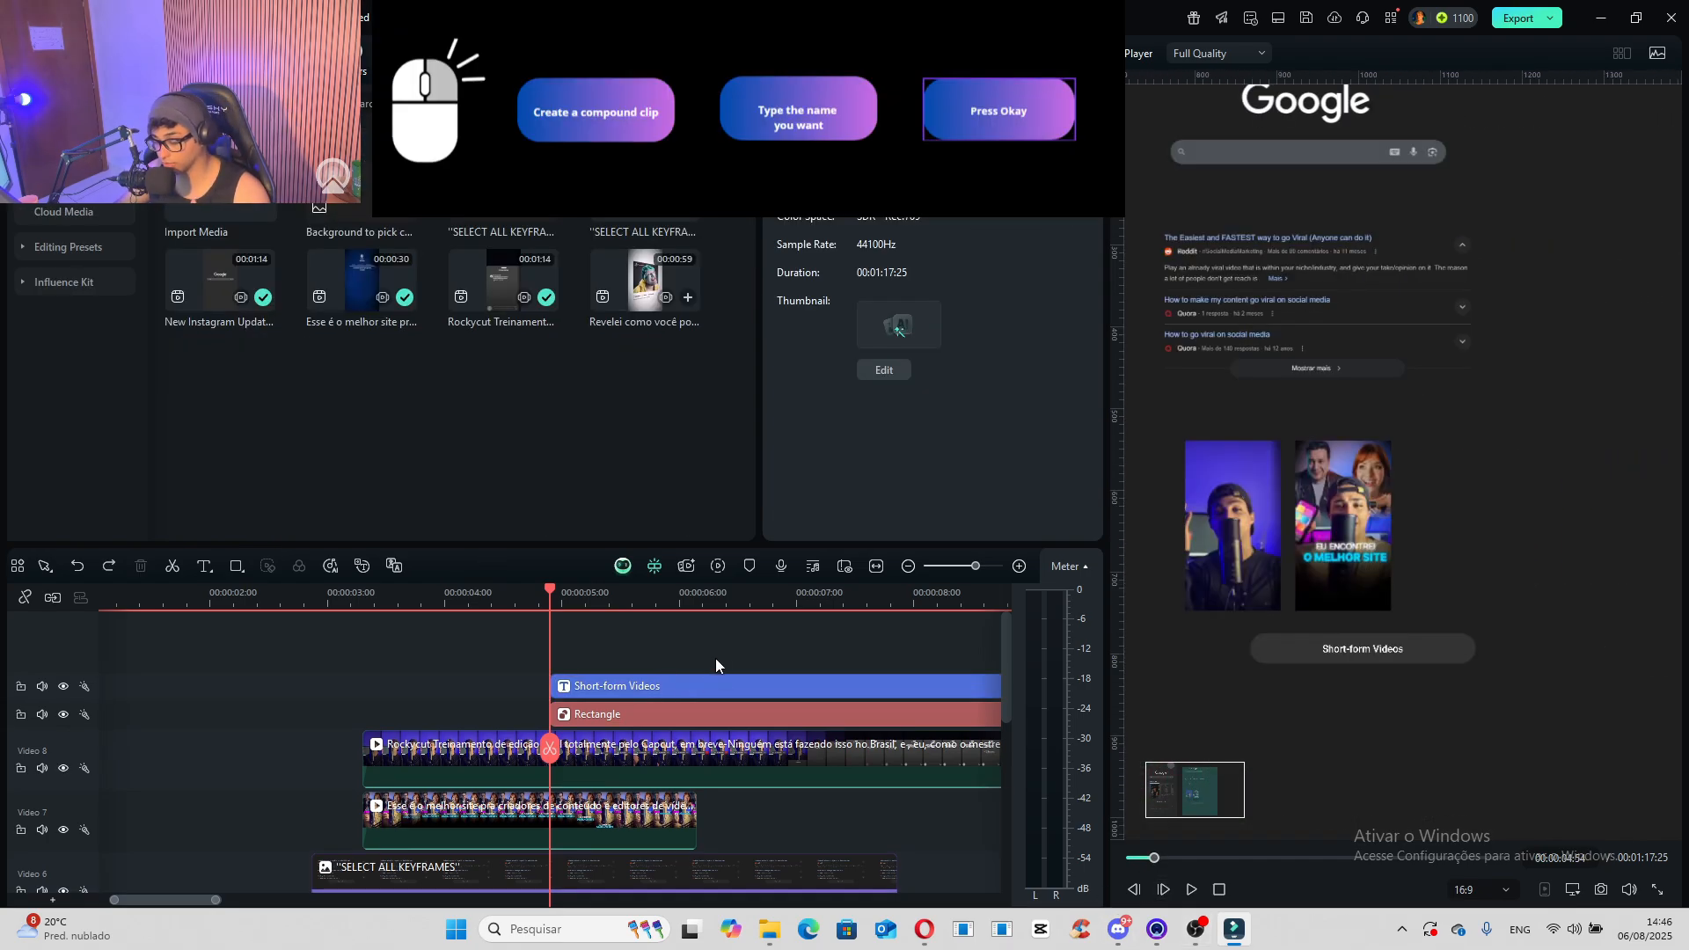
{"action": "left_click_drag", "start_coordinate": [715, 658], "coordinate": [651, 720]}
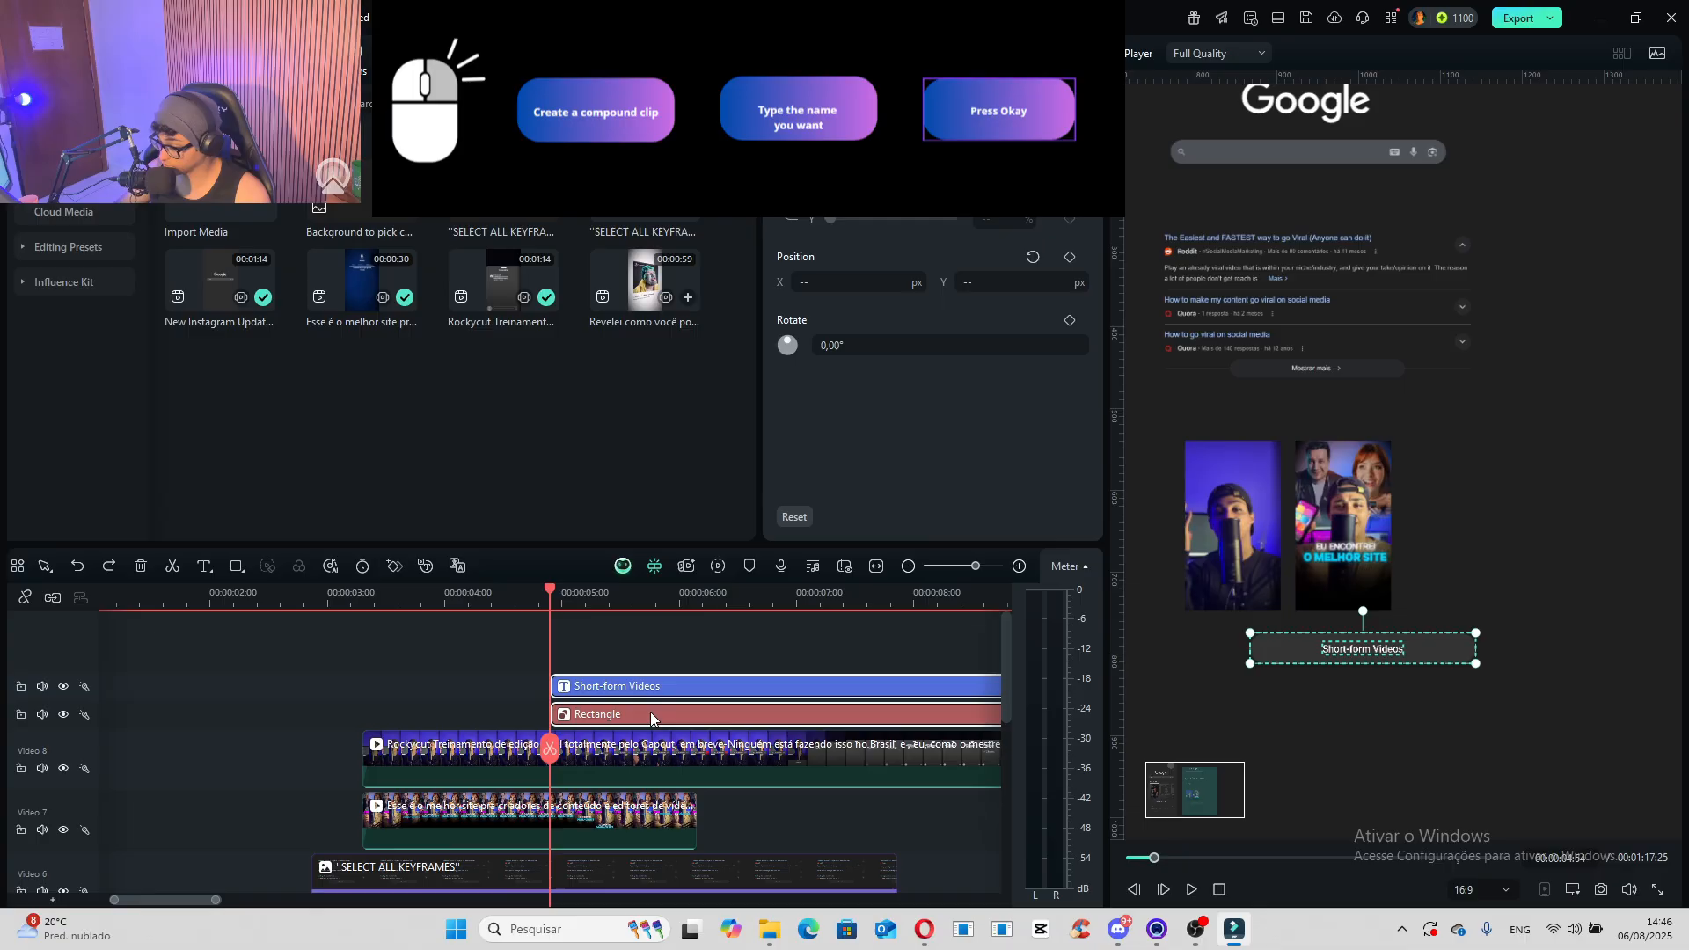
{"action": "right_click", "coordinate": [651, 717]}
{"action": "left_click", "coordinate": [783, 435]}
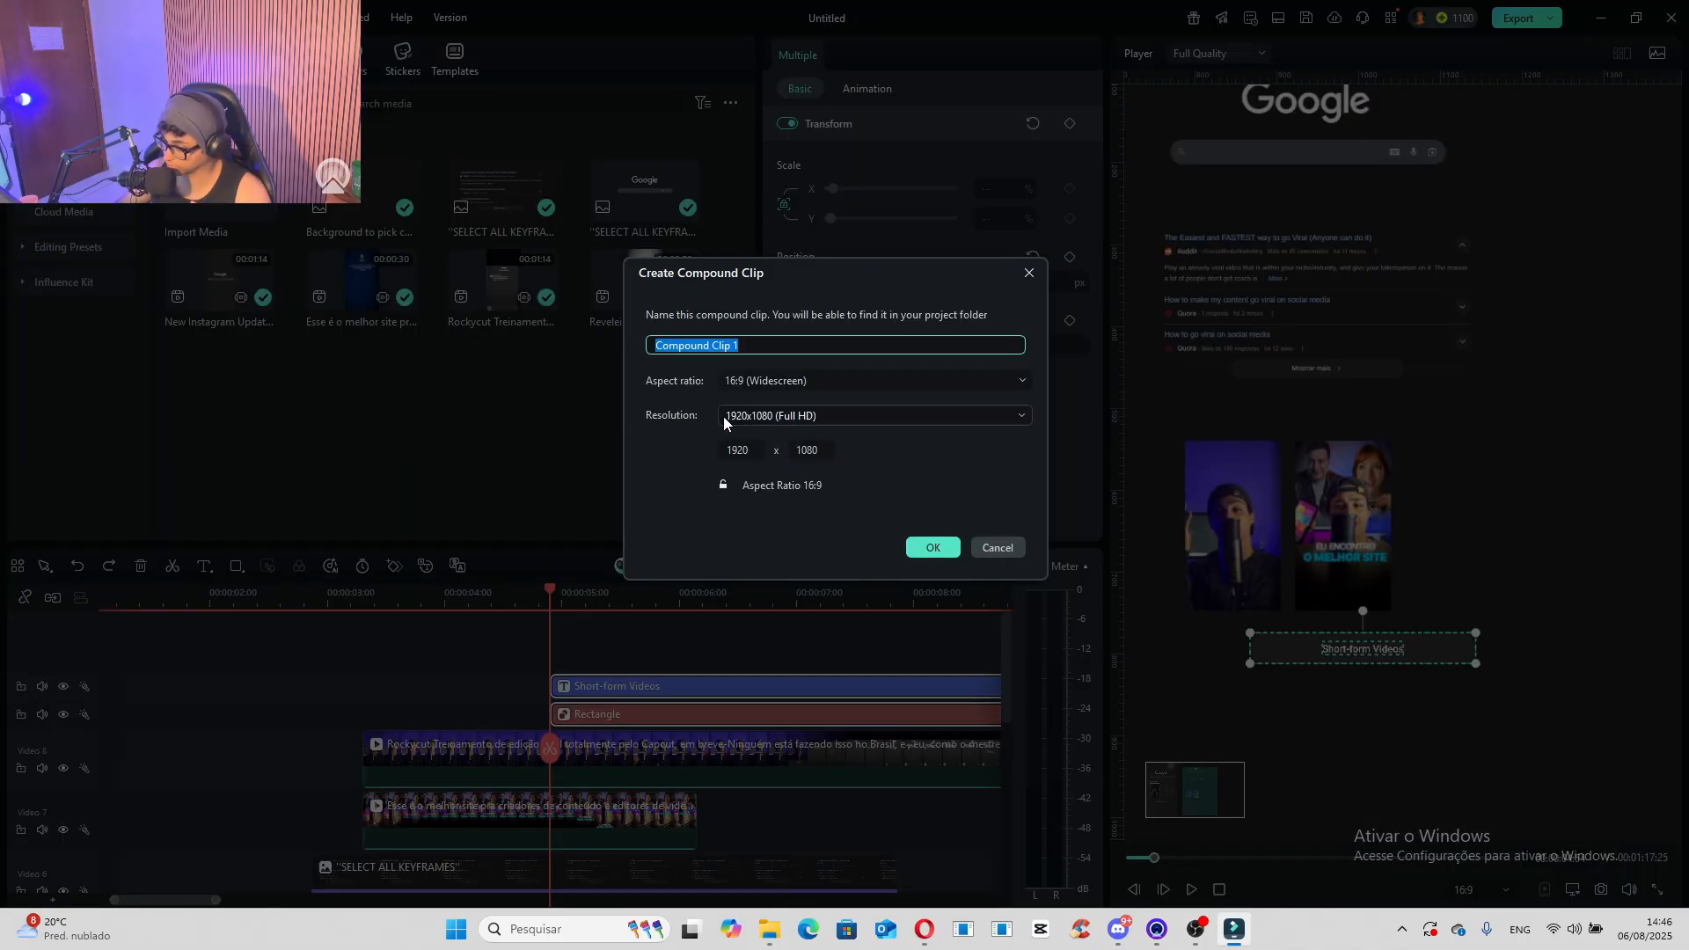
{"action": "left_click", "coordinate": [845, 419]}
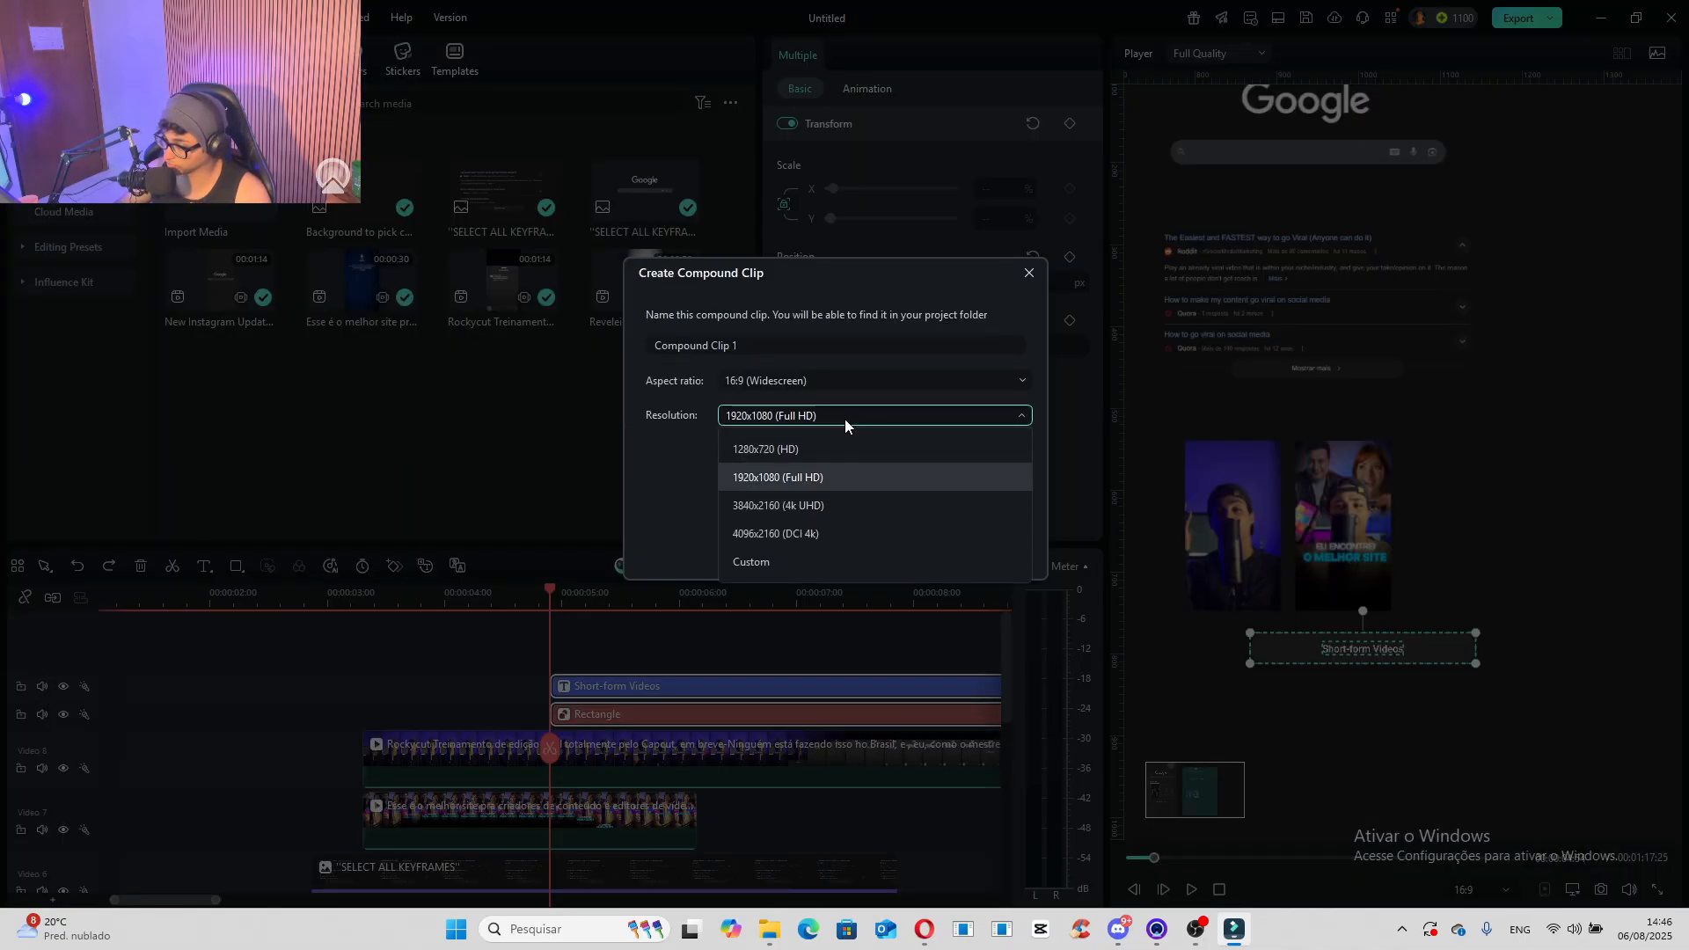
{"action": "left_click", "coordinate": [817, 534]}
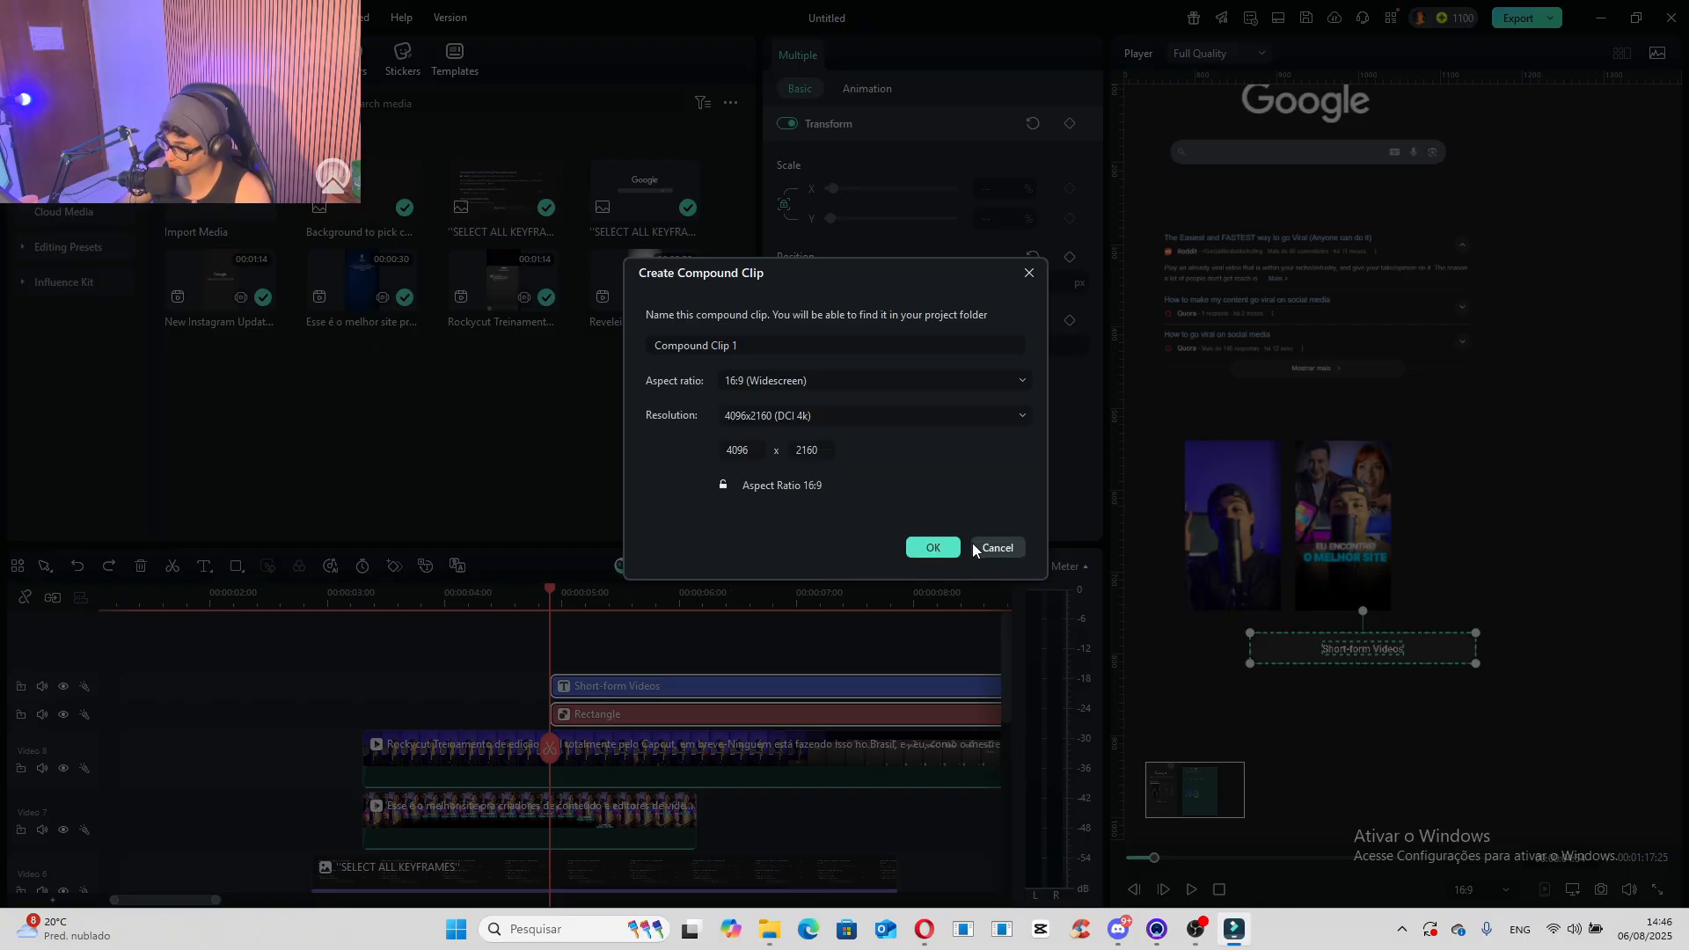
{"action": "left_click", "coordinate": [930, 546]}
- Position the "Short-form Videos" compound clip below the two thumbnails at X -72.10, Y -9.84 px
{"action": "mouse_move", "coordinate": [1374, 647]}
{"action": "left_mouse_down"}
{"action": "mouse_move", "coordinate": [1328, 641]}
{"action": "mouse_move", "coordinate": [1341, 652]}
{"action": "left_mouse_up"}
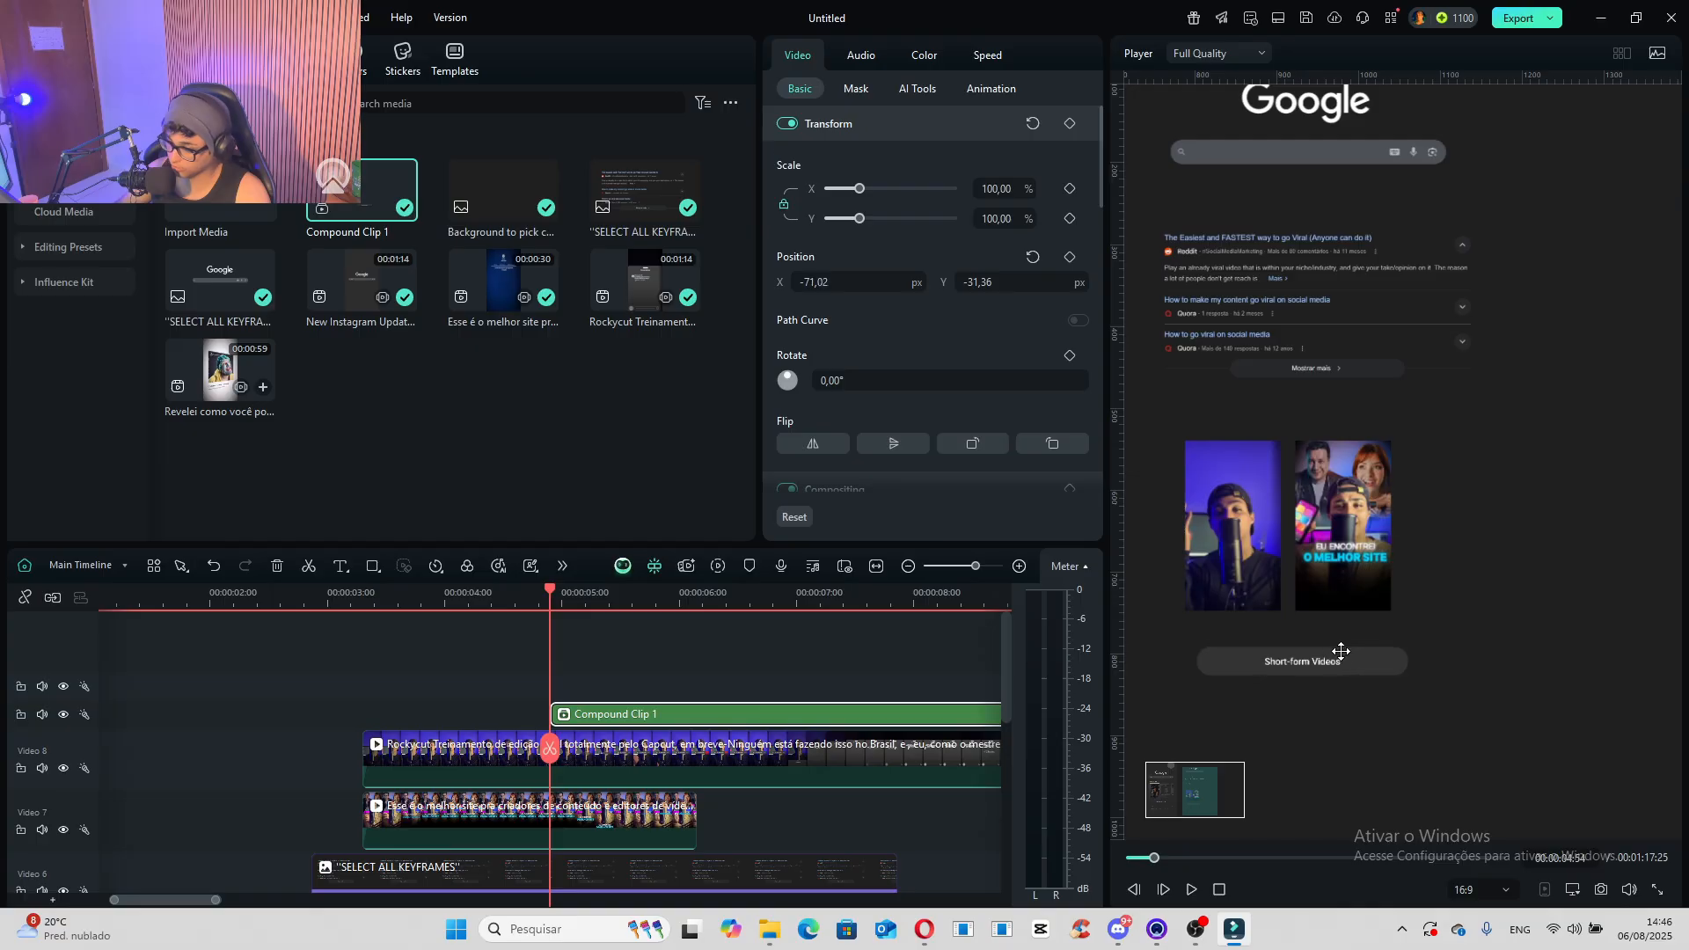
{"action": "mouse_move", "coordinate": [1194, 789]}
{"action": "left_mouse_down"}
{"action": "mouse_move", "coordinate": [1168, 784]}
{"action": "mouse_move", "coordinate": [1191, 783]}
{"action": "left_mouse_up"}
{"action": "key", "text": "Up"}
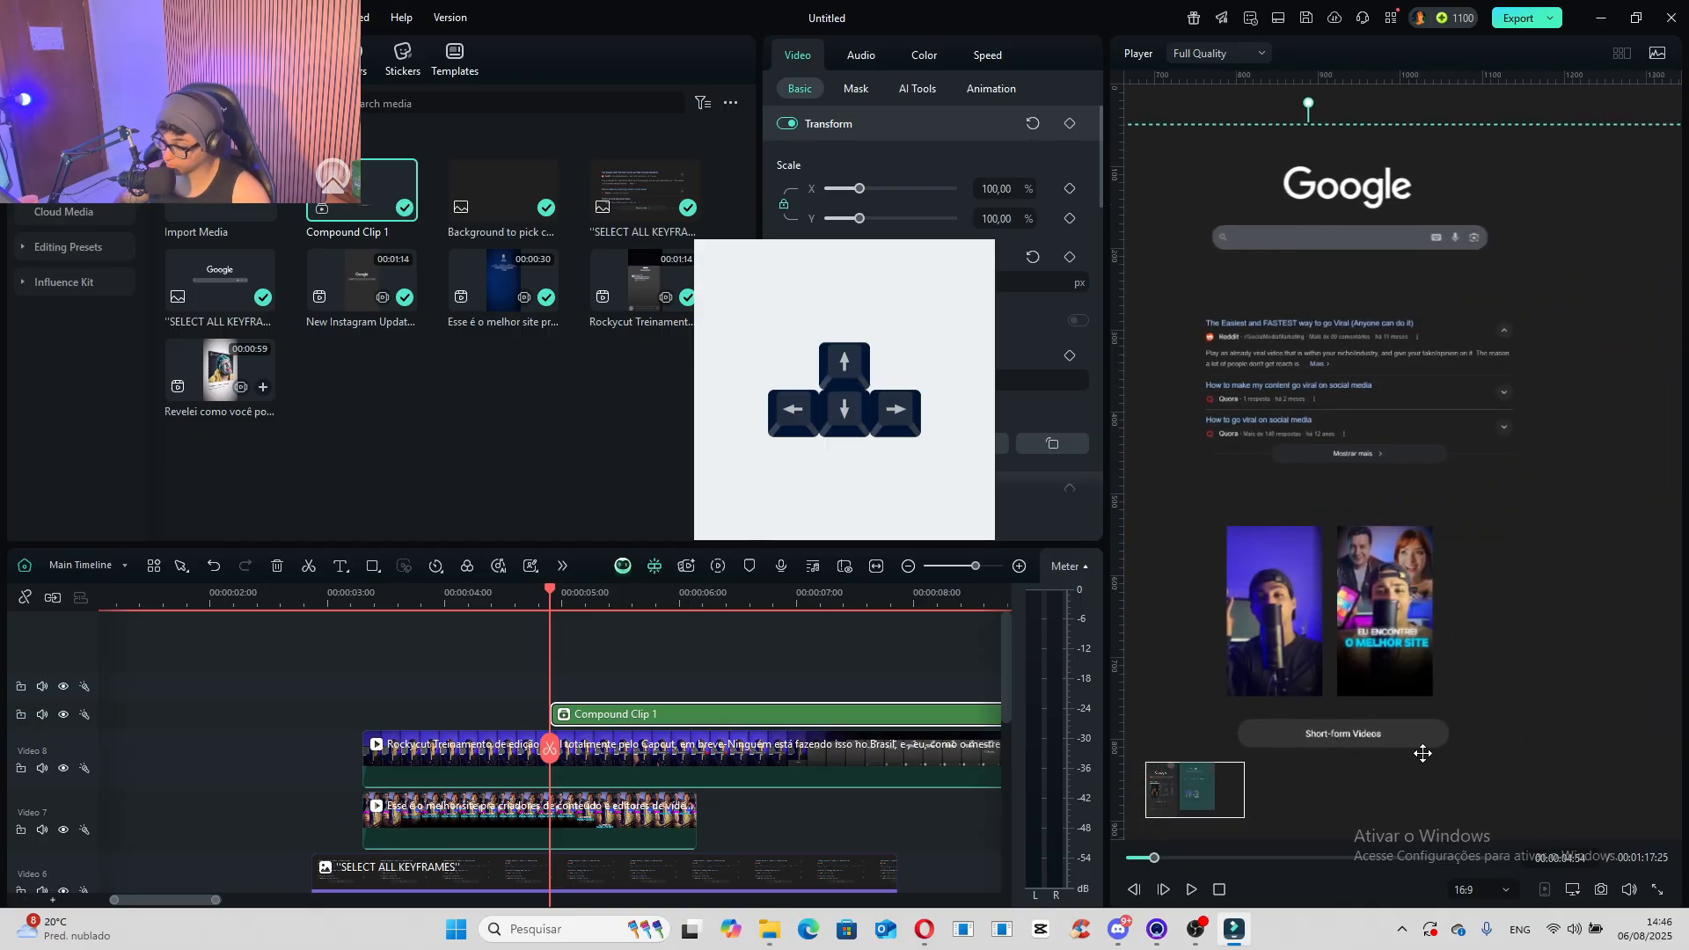
{"action": "key", "text": "Up"}
{"action": "key", "text": "Up"}
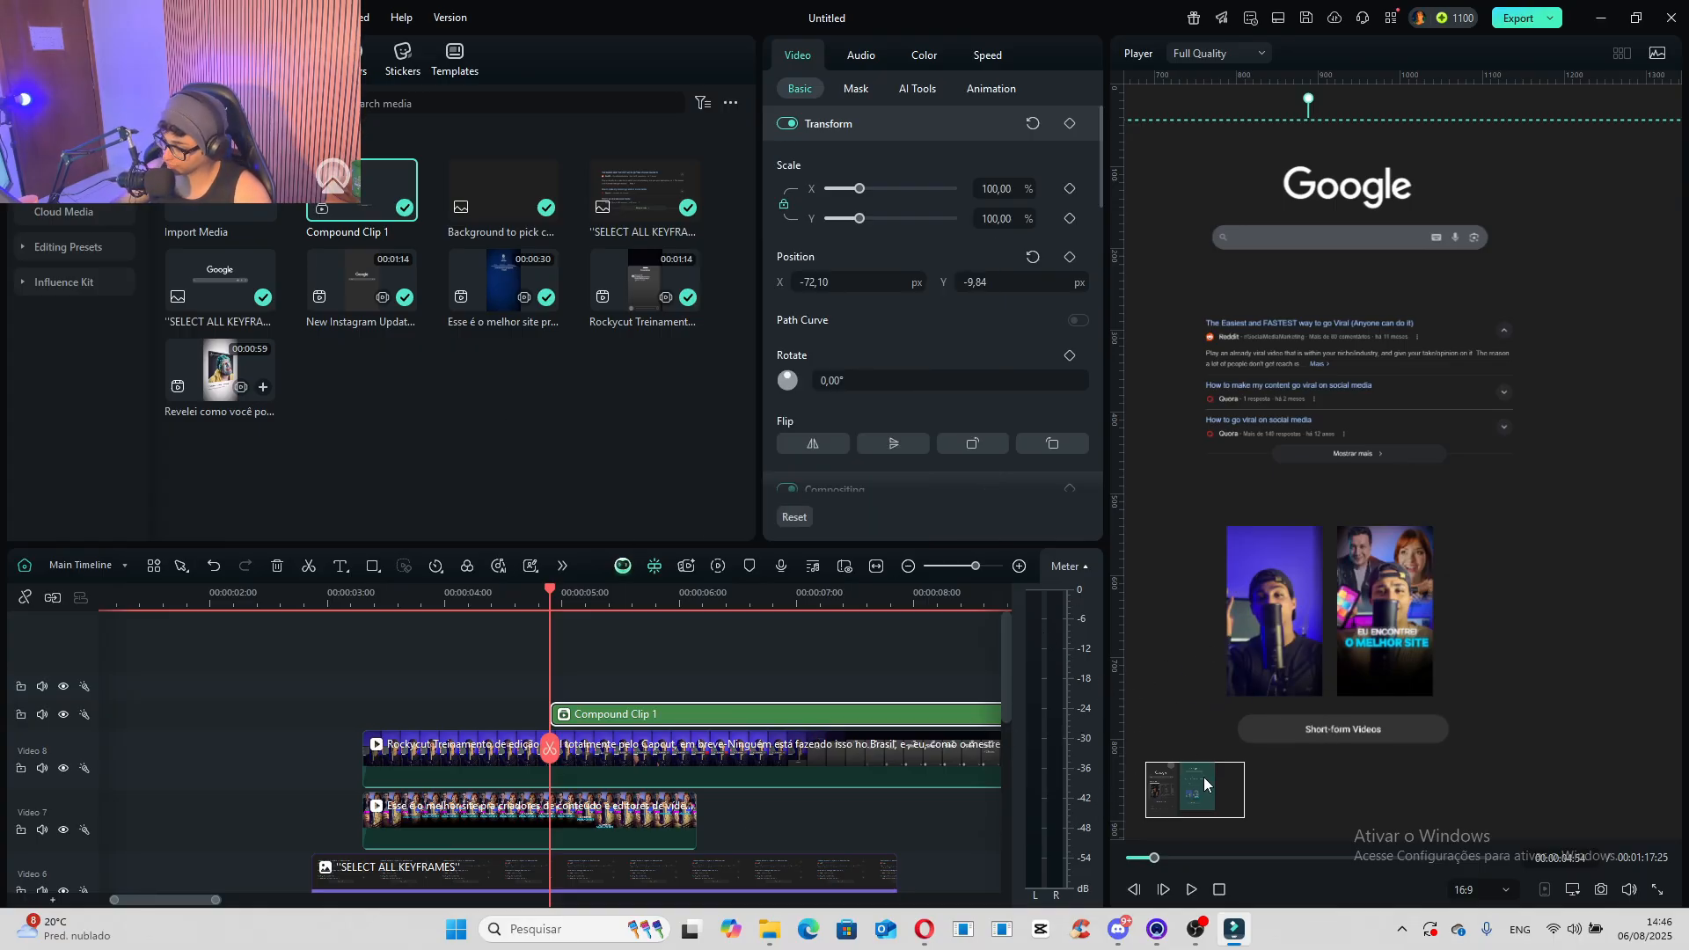
{"action": "mouse_move", "coordinate": [1204, 779]}
{"action": "left_mouse_down"}
{"action": "mouse_move", "coordinate": [1168, 794]}
{"action": "mouse_move", "coordinate": [1201, 799]}
{"action": "left_mouse_up"}
{"action": "left_click", "coordinate": [447, 394]}
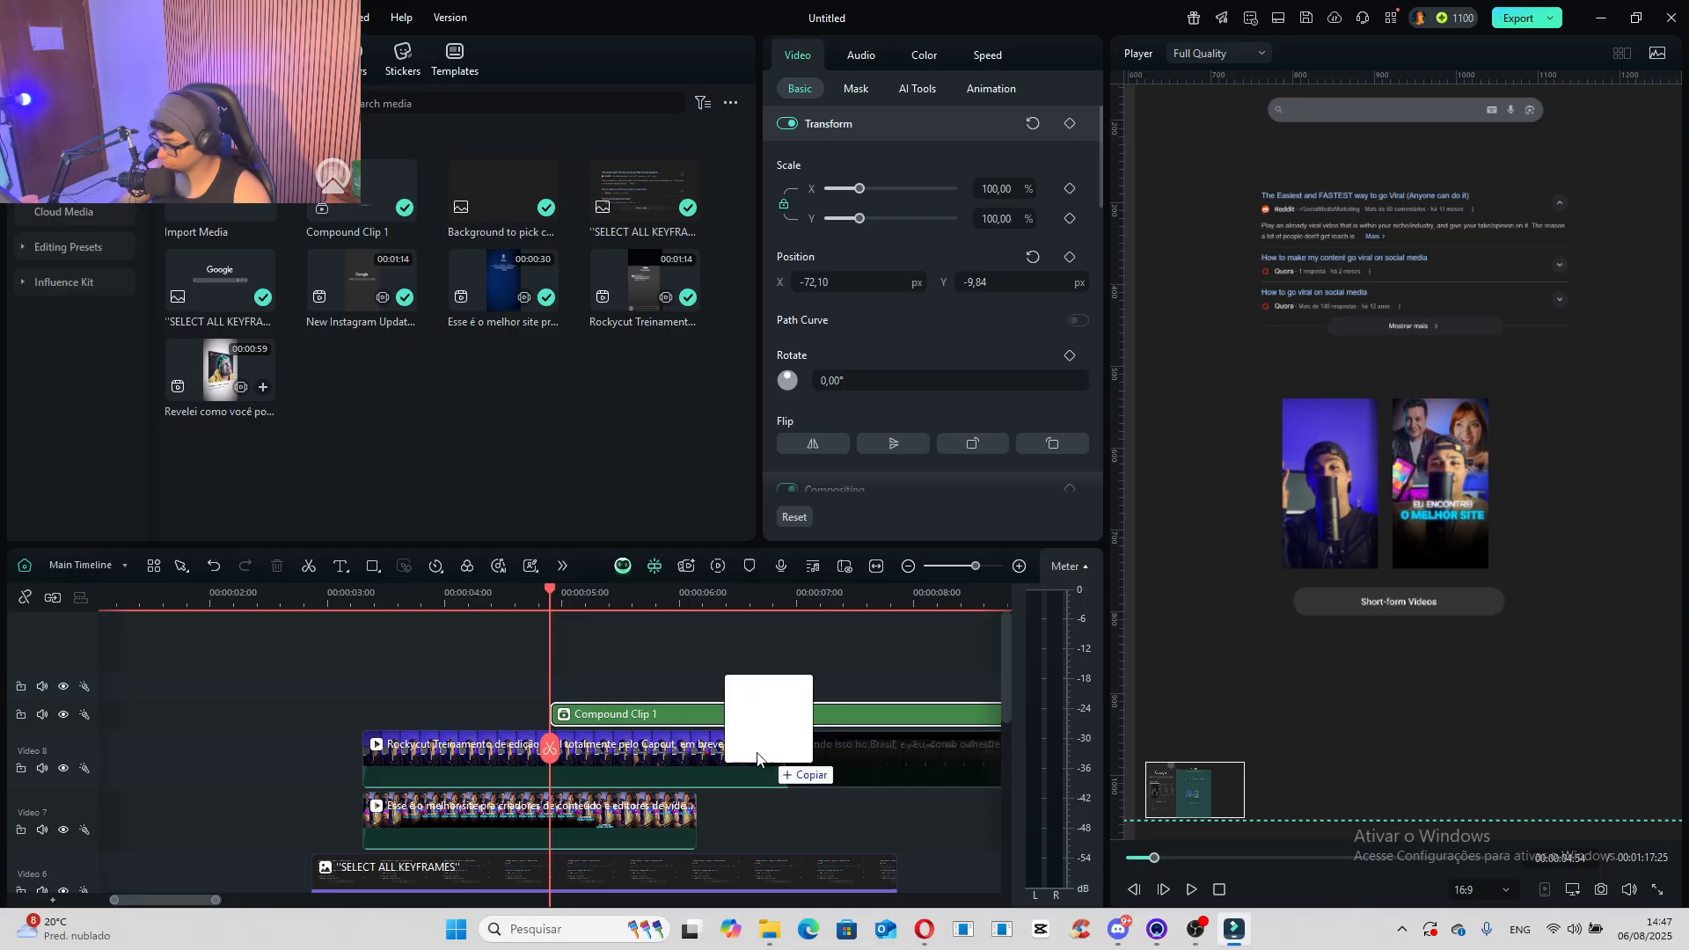
{"action": "left_click_drag", "start_coordinate": [758, 756], "coordinate": [559, 676]}
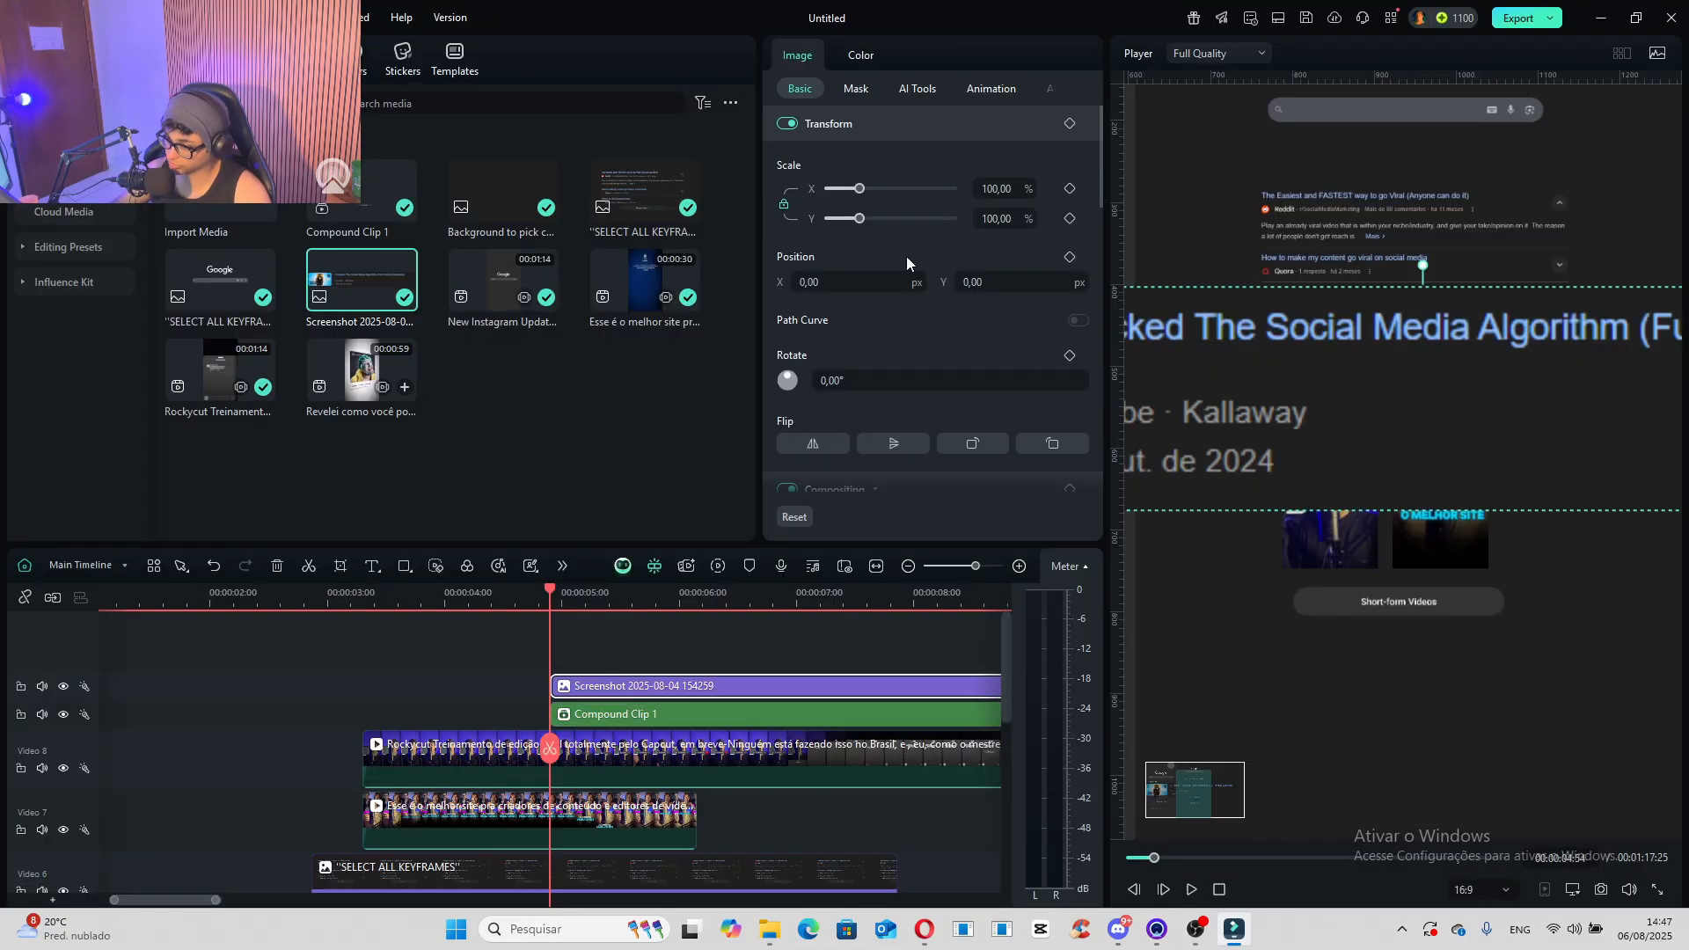
{"action": "left_click_drag", "start_coordinate": [861, 192], "coordinate": [835, 191]}
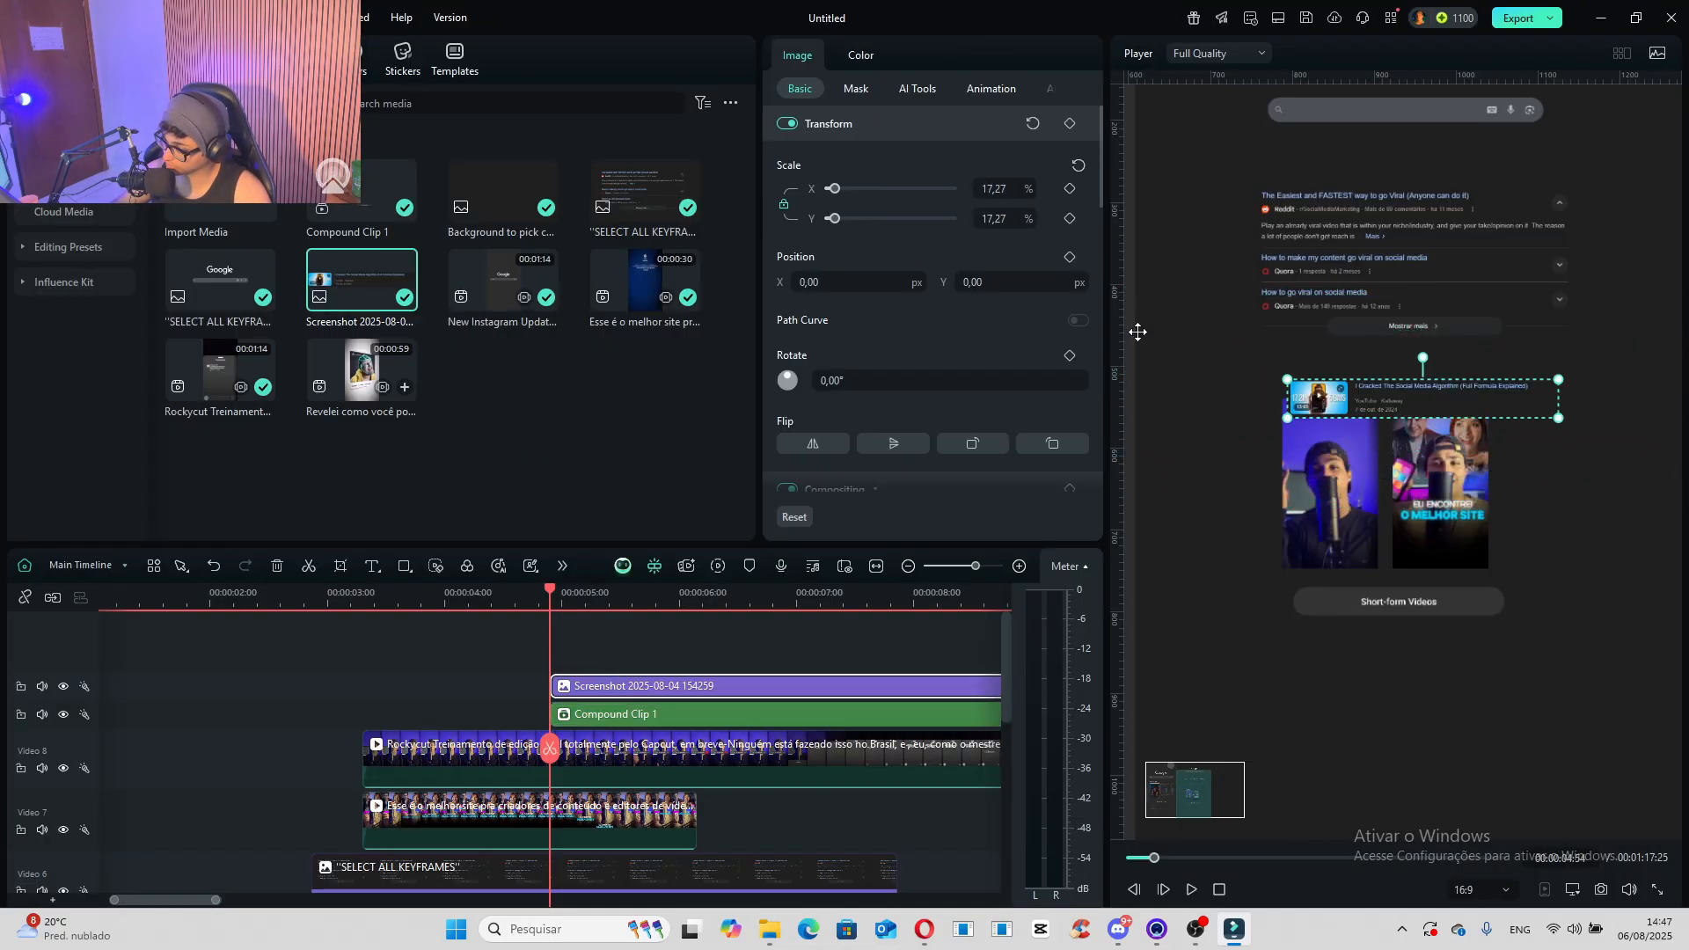
{"action": "left_click_drag", "start_coordinate": [1460, 395], "coordinate": [1454, 666]}
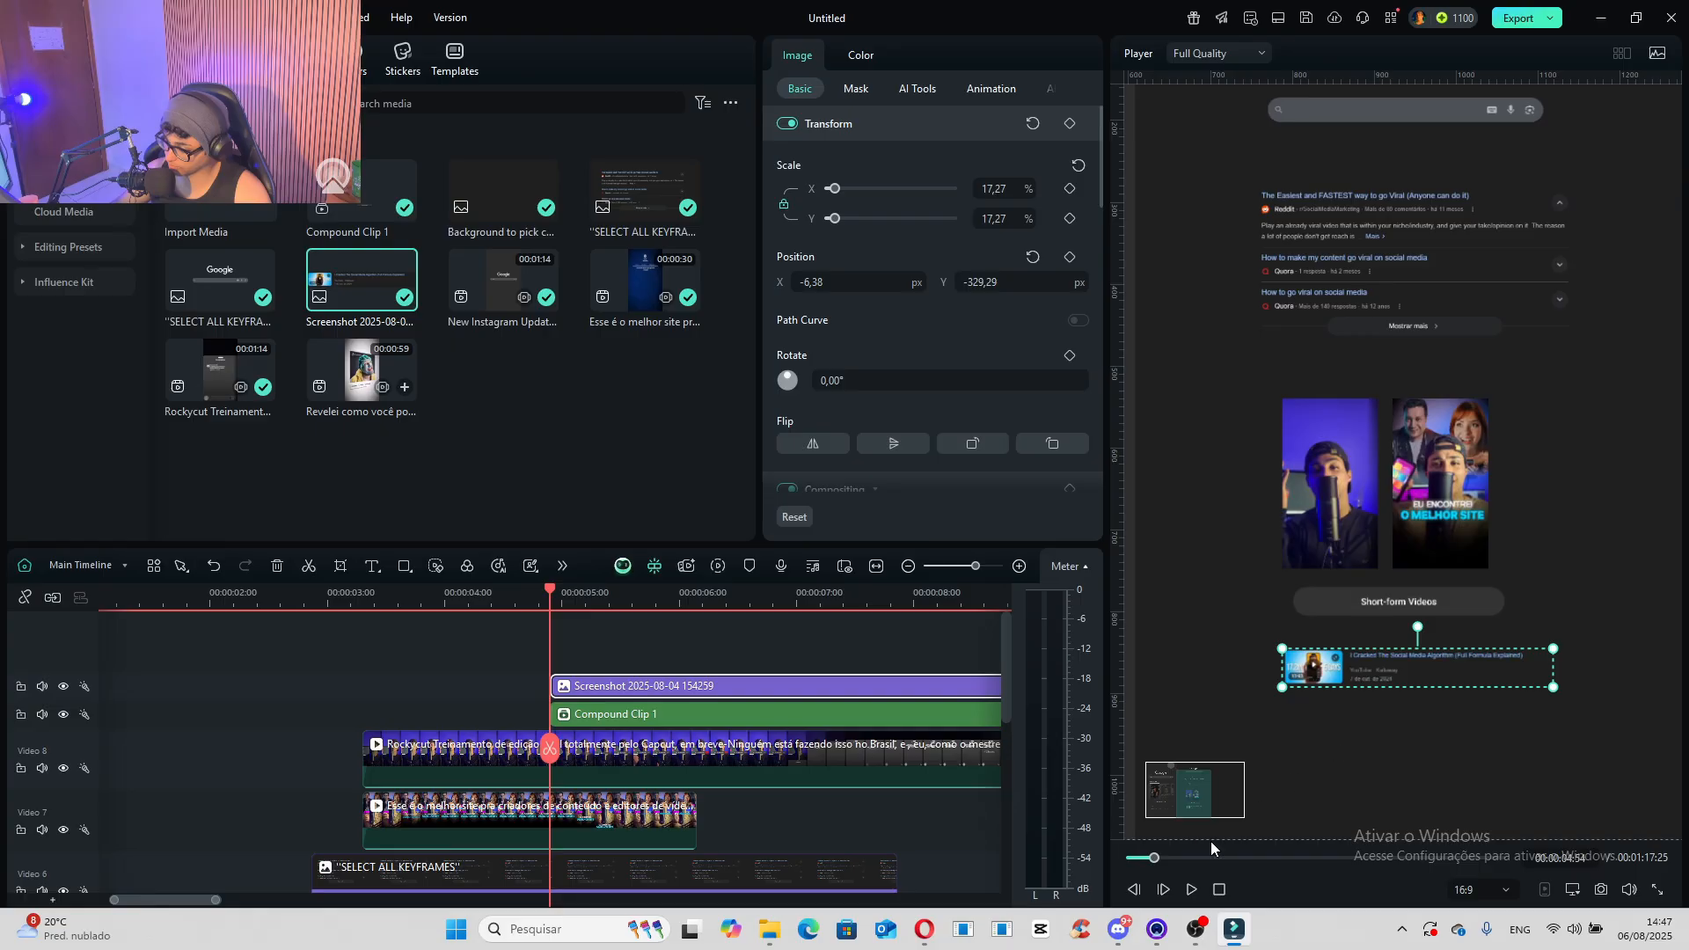
- Enlarge the video-result screenshot to 28.30% and align it with the thumbnails' left edge at X 99.49, Y -350.82 px
{"action": "left_click", "coordinate": [1182, 810]}
{"action": "left_click_drag", "start_coordinate": [1182, 810], "coordinate": [1206, 812]}
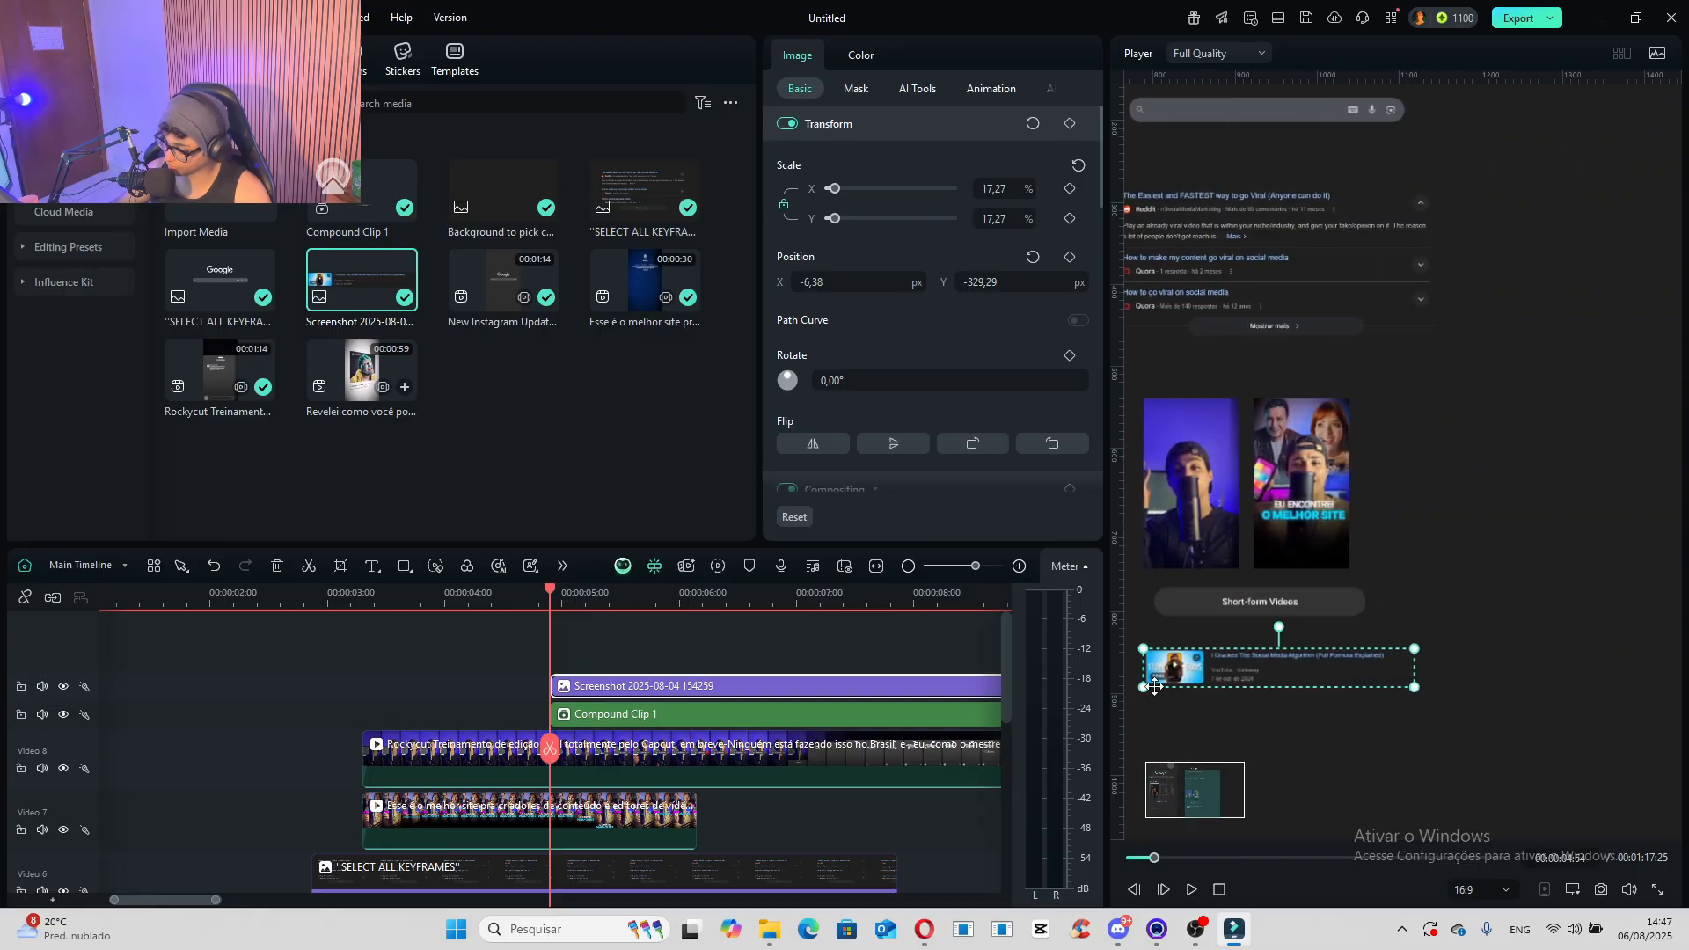
{"action": "left_click_drag", "start_coordinate": [1143, 690], "coordinate": [1126, 712]}
{"action": "mouse_move", "coordinate": [1204, 802]}
{"action": "left_mouse_down"}
{"action": "mouse_move", "coordinate": [1163, 806]}
{"action": "mouse_move", "coordinate": [1193, 804]}
{"action": "left_mouse_up"}
{"action": "left_click_drag", "start_coordinate": [1221, 686], "coordinate": [1401, 691]}
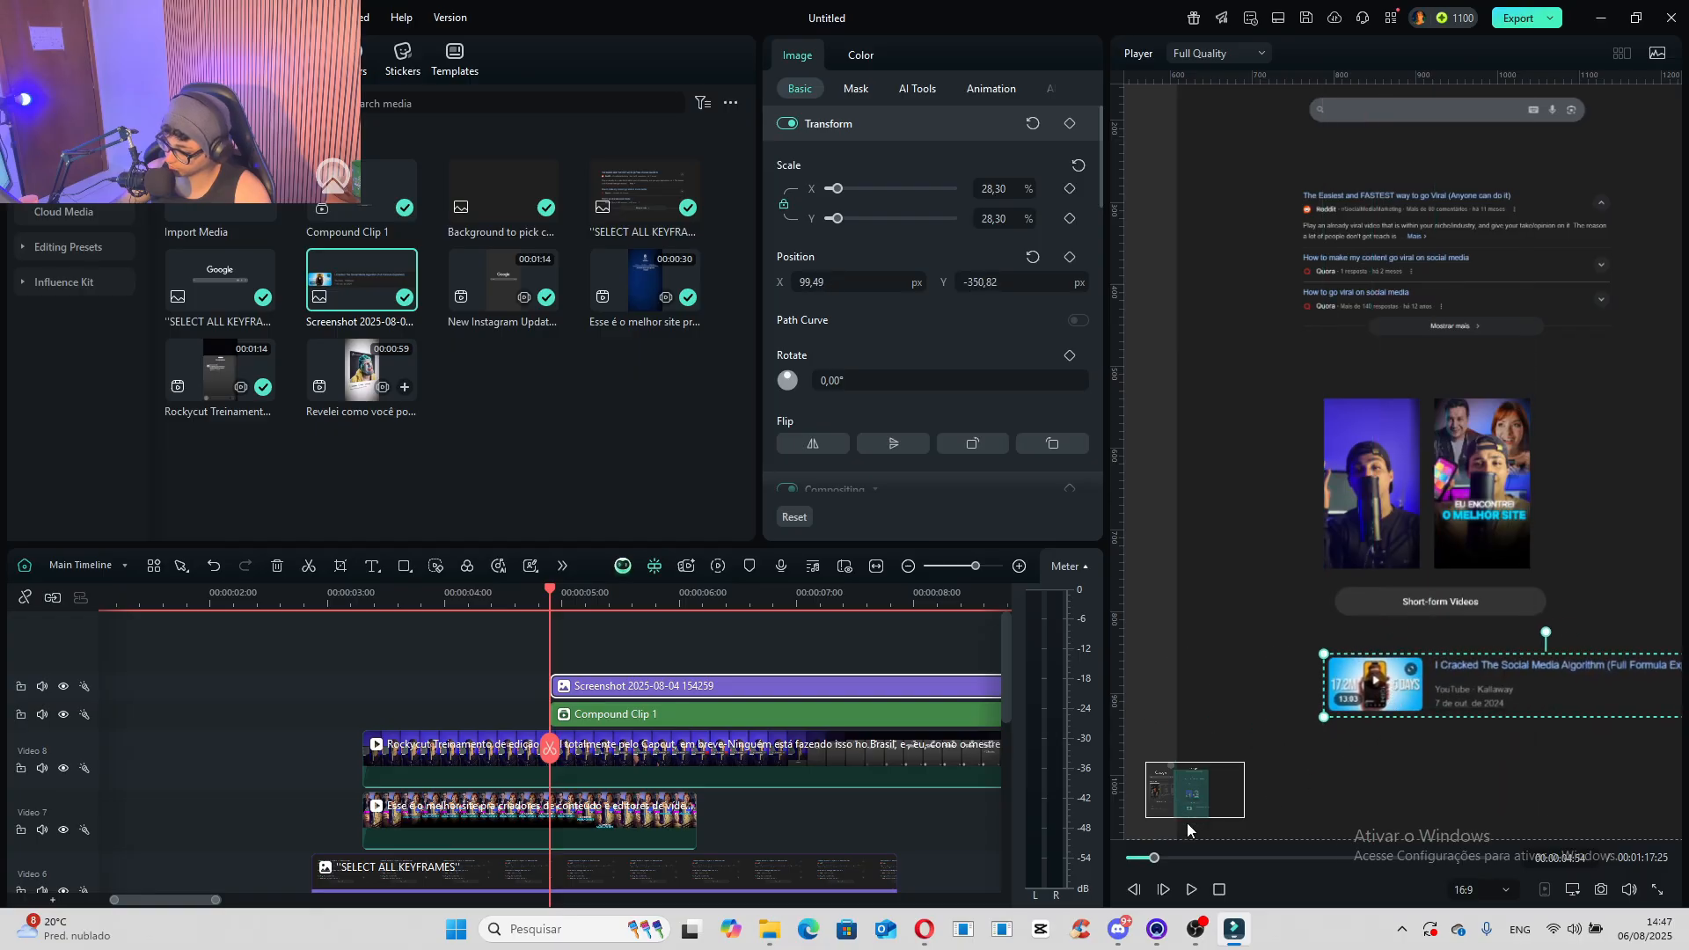
{"action": "left_click_drag", "start_coordinate": [1195, 805], "coordinate": [1206, 810]}
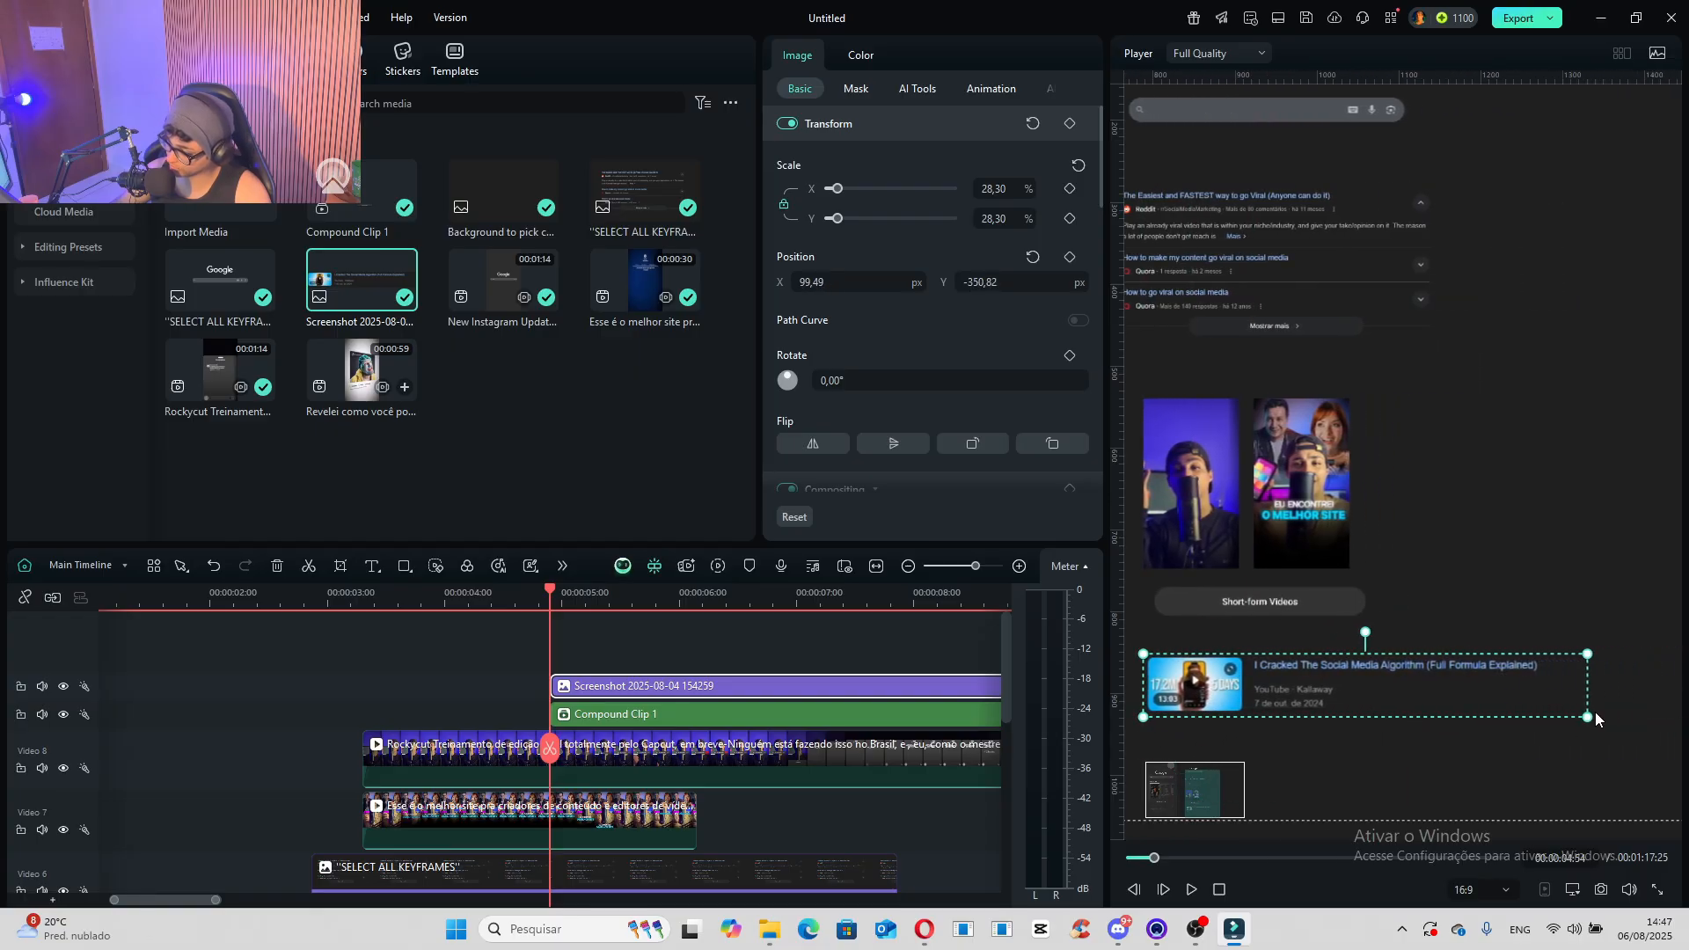
- Scale the video-result screenshot to 26.33% at X 80.59, Y -348.13 px so it lines up with the first thumbnail
{"action": "left_click_drag", "start_coordinate": [1588, 717], "coordinate": [1557, 714]}
{"action": "left_click_drag", "start_coordinate": [1208, 796], "coordinate": [1196, 800]}
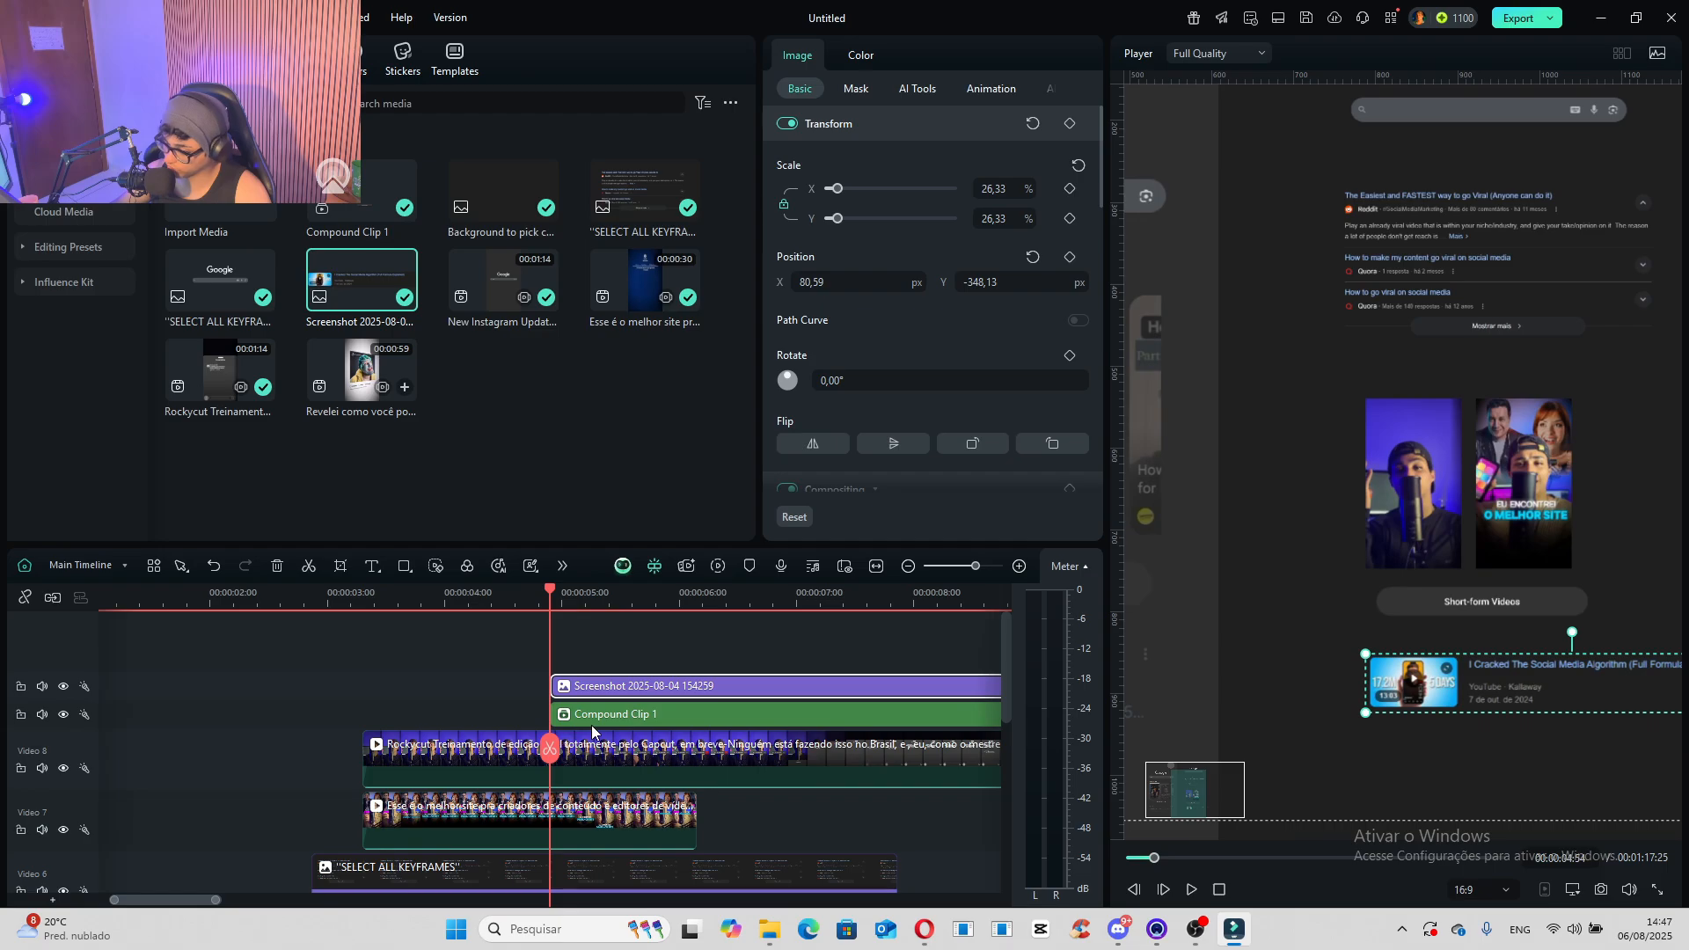
- Review how the short-video thumbnails are rounded and highlighted as the reference video scrolls through the search results
{"action": "scroll", "coordinate": [482, 697], "scroll_direction": "down", "scroll_amount": 4}
{"action": "scroll", "coordinate": [482, 697], "scroll_direction": "up", "scroll_amount": 2}
{"action": "left_click", "coordinate": [380, 605]}
{"action": "left_click_drag", "start_coordinate": [380, 605], "coordinate": [386, 606]}
{"action": "left_click_drag", "start_coordinate": [1194, 807], "coordinate": [1169, 803]}
{"action": "left_click_drag", "start_coordinate": [1169, 807], "coordinate": [1168, 808]}
{"action": "key", "text": "space"}
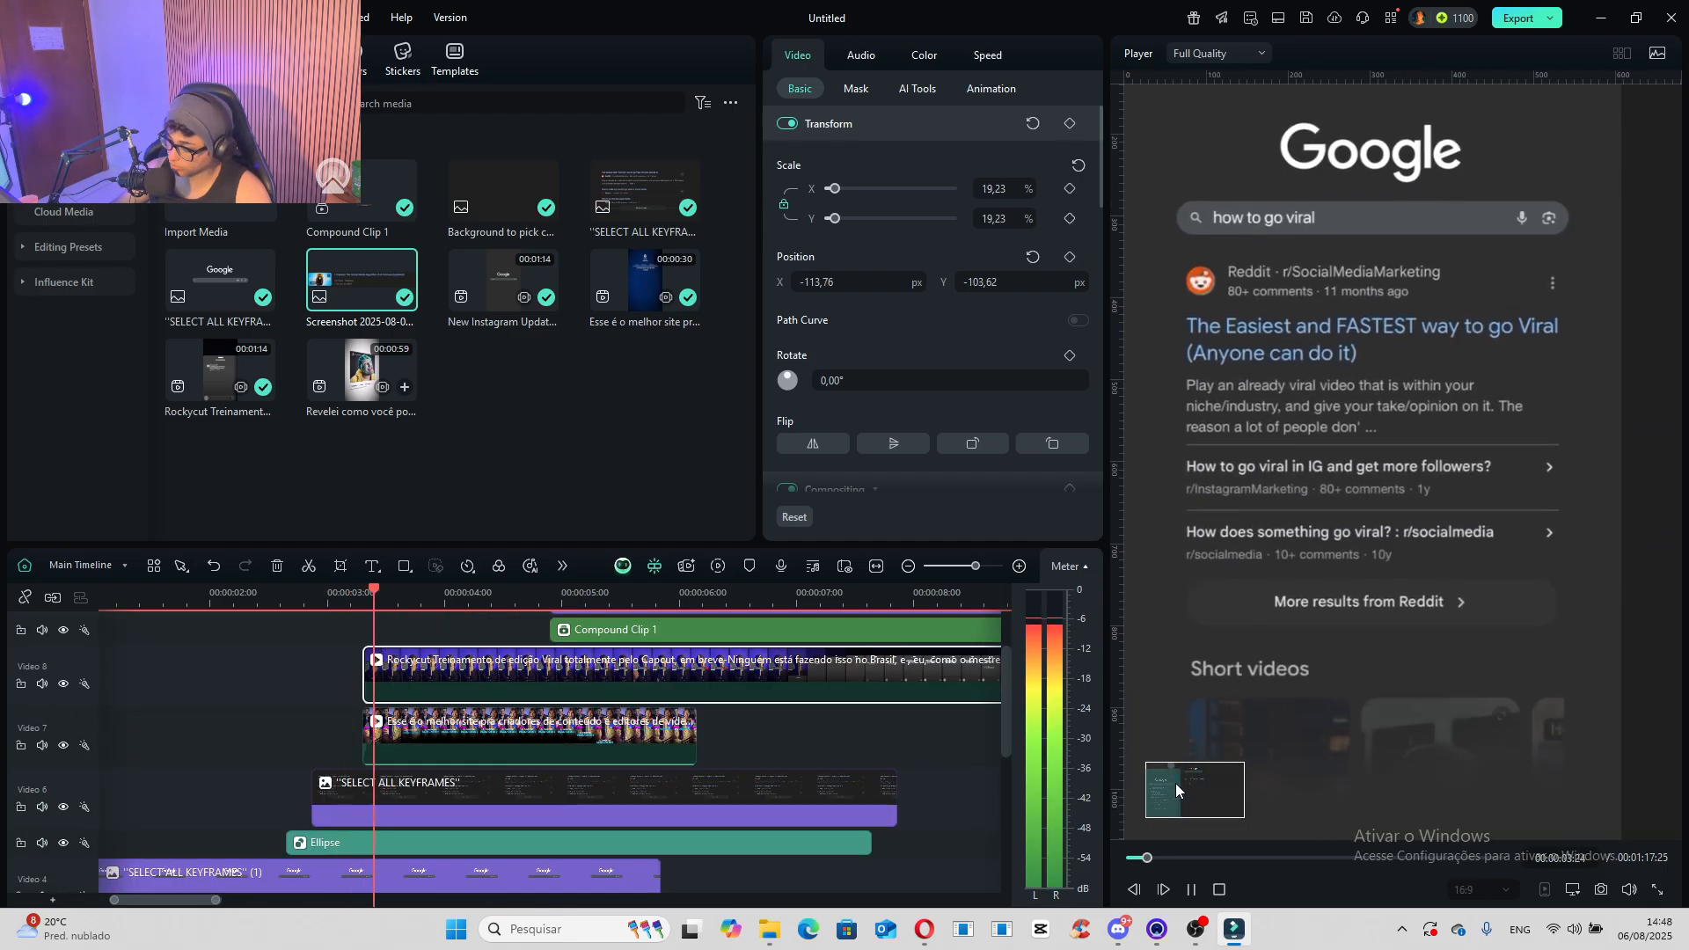
{"action": "key", "text": "space"}
{"action": "key", "text": "space"}
{"action": "key", "text": "space"}
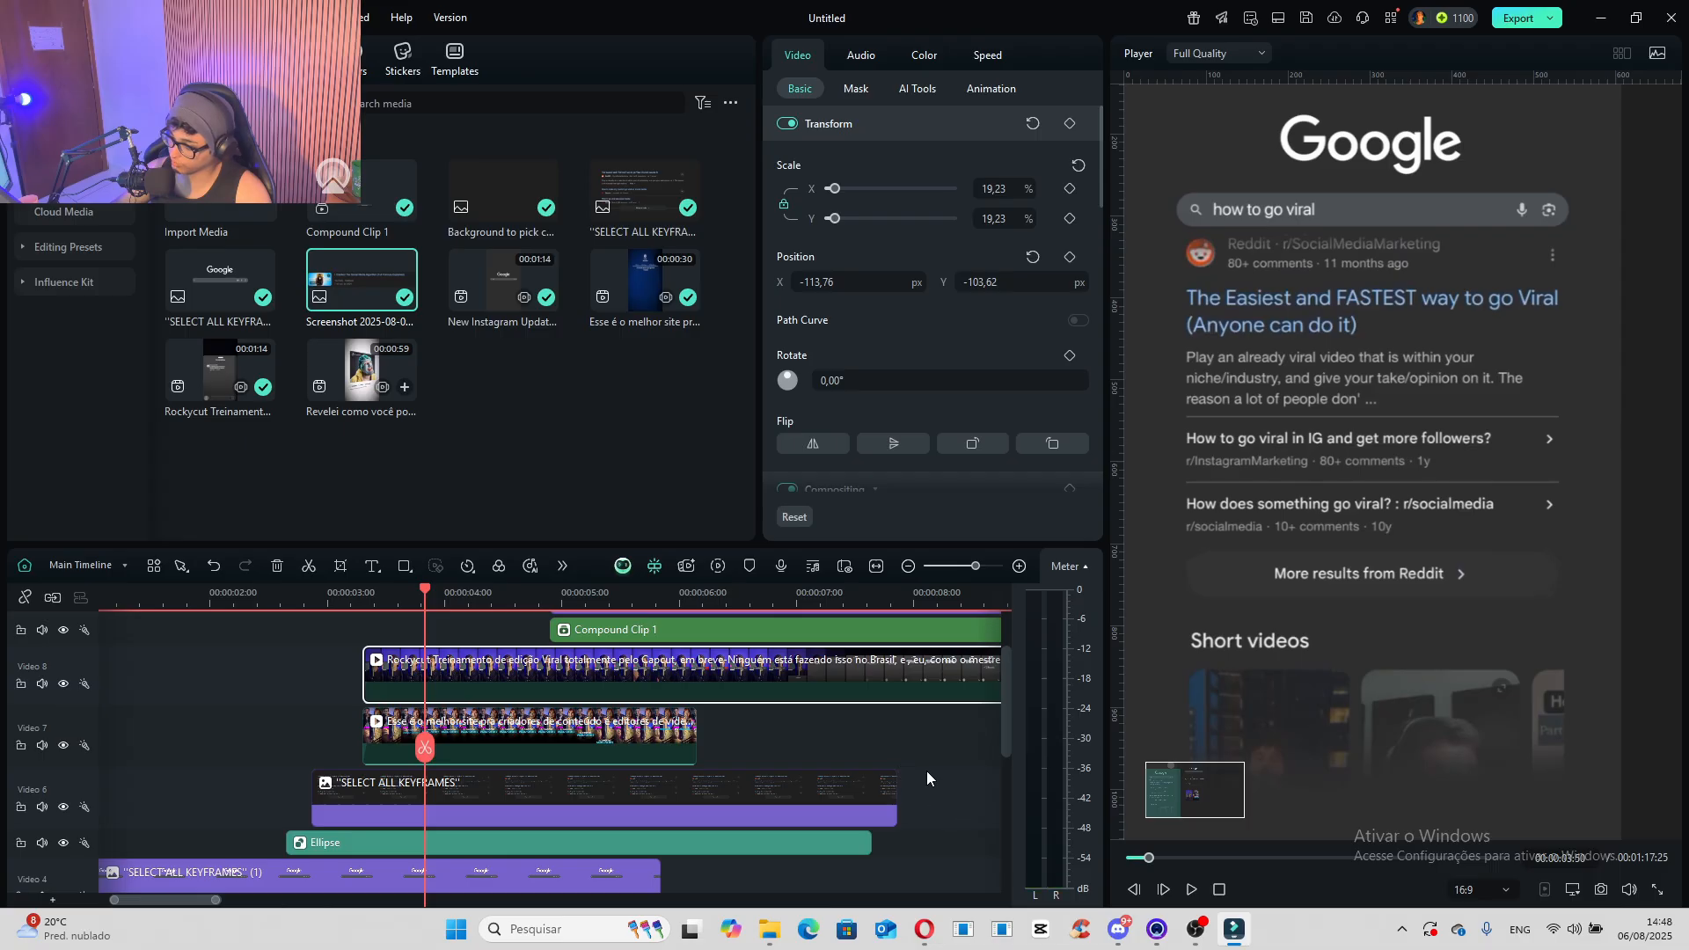
{"action": "left_click_drag", "start_coordinate": [425, 603], "coordinate": [524, 607]}
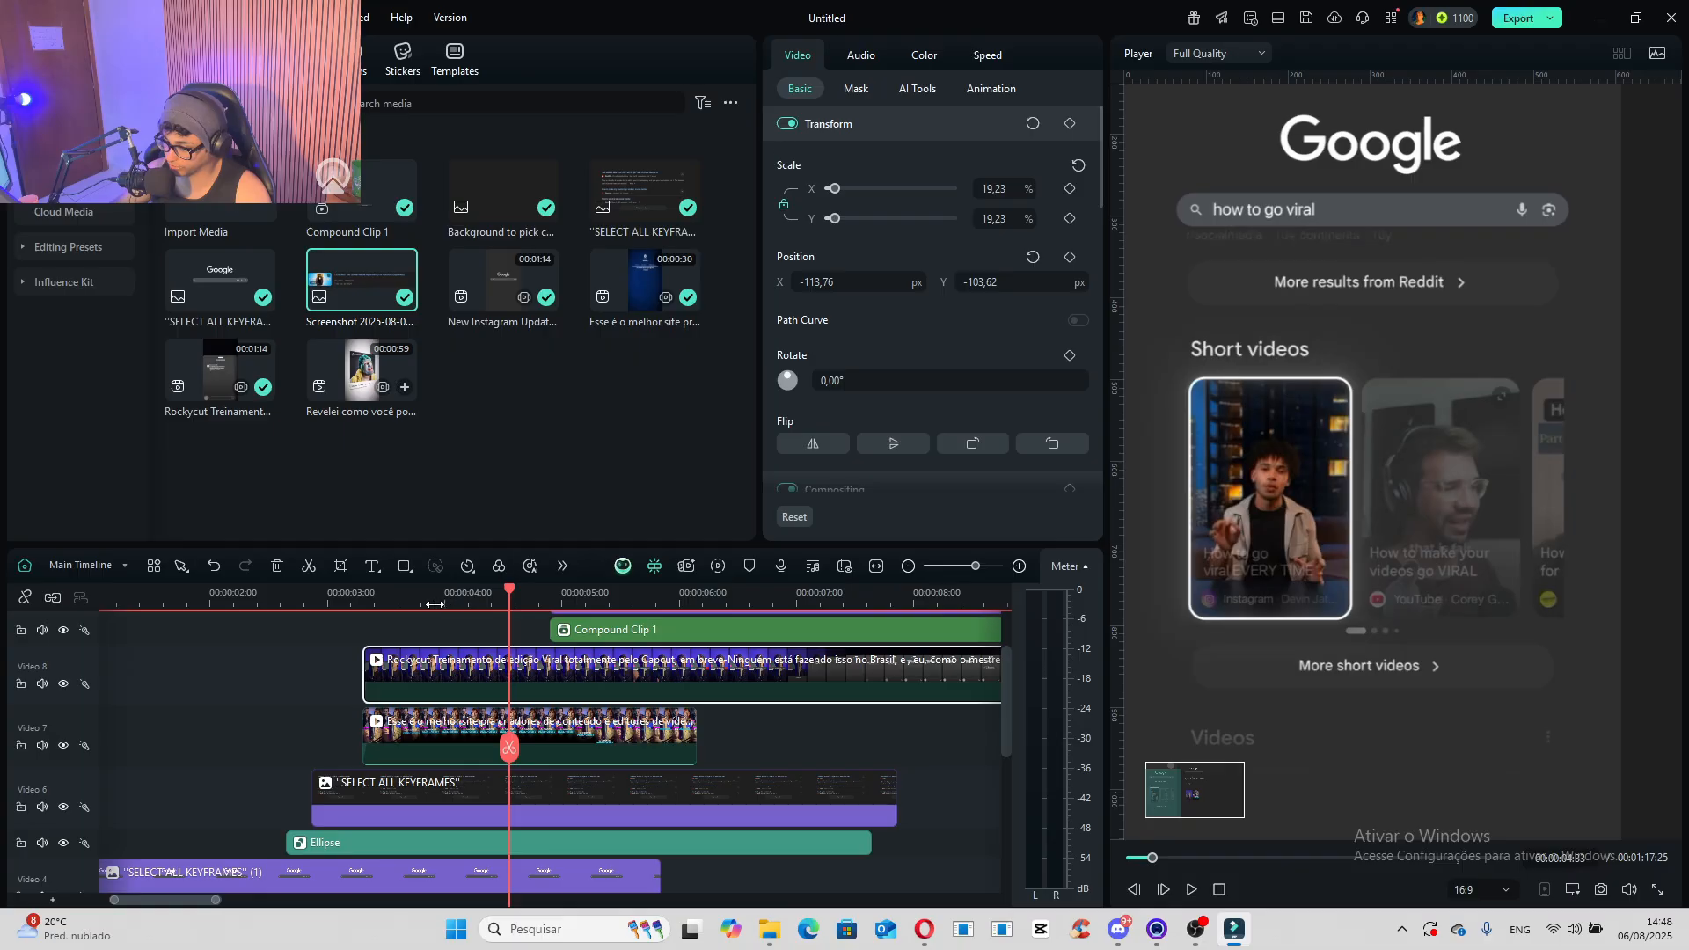
{"action": "left_click", "coordinate": [434, 604]}
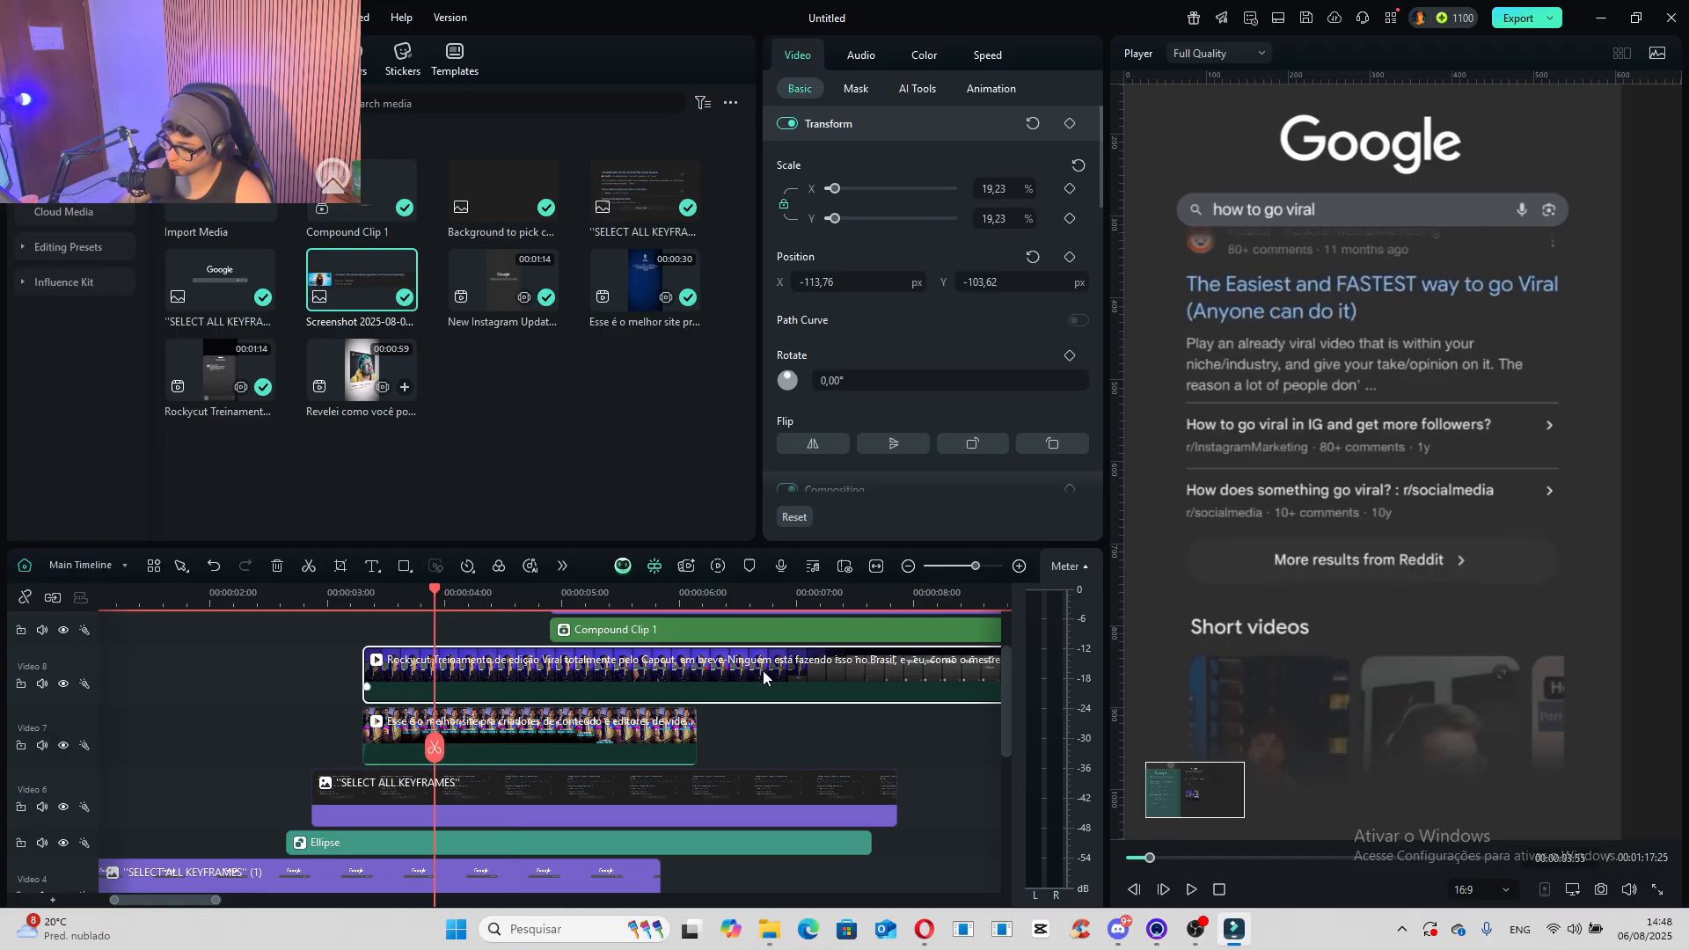
{"action": "left_click_drag", "start_coordinate": [1182, 789], "coordinate": [1182, 789]}
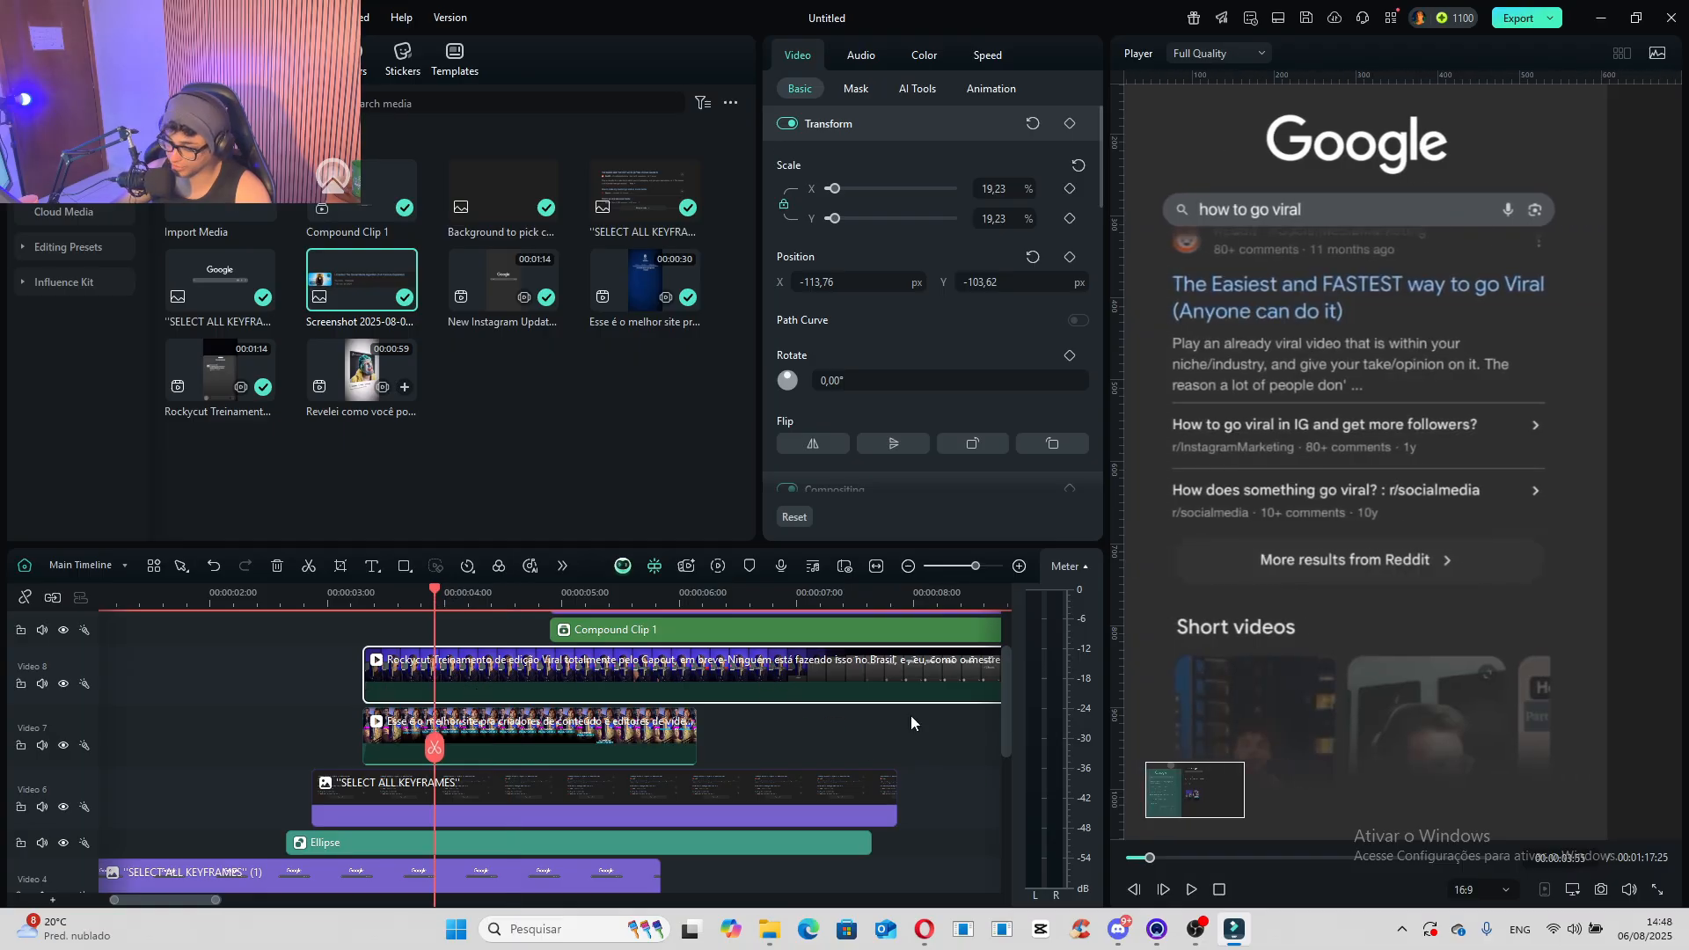
- Apply a rectangle mask to the first short-video thumbnail and set its corner radius to 35%
{"action": "left_click", "coordinate": [856, 91]}
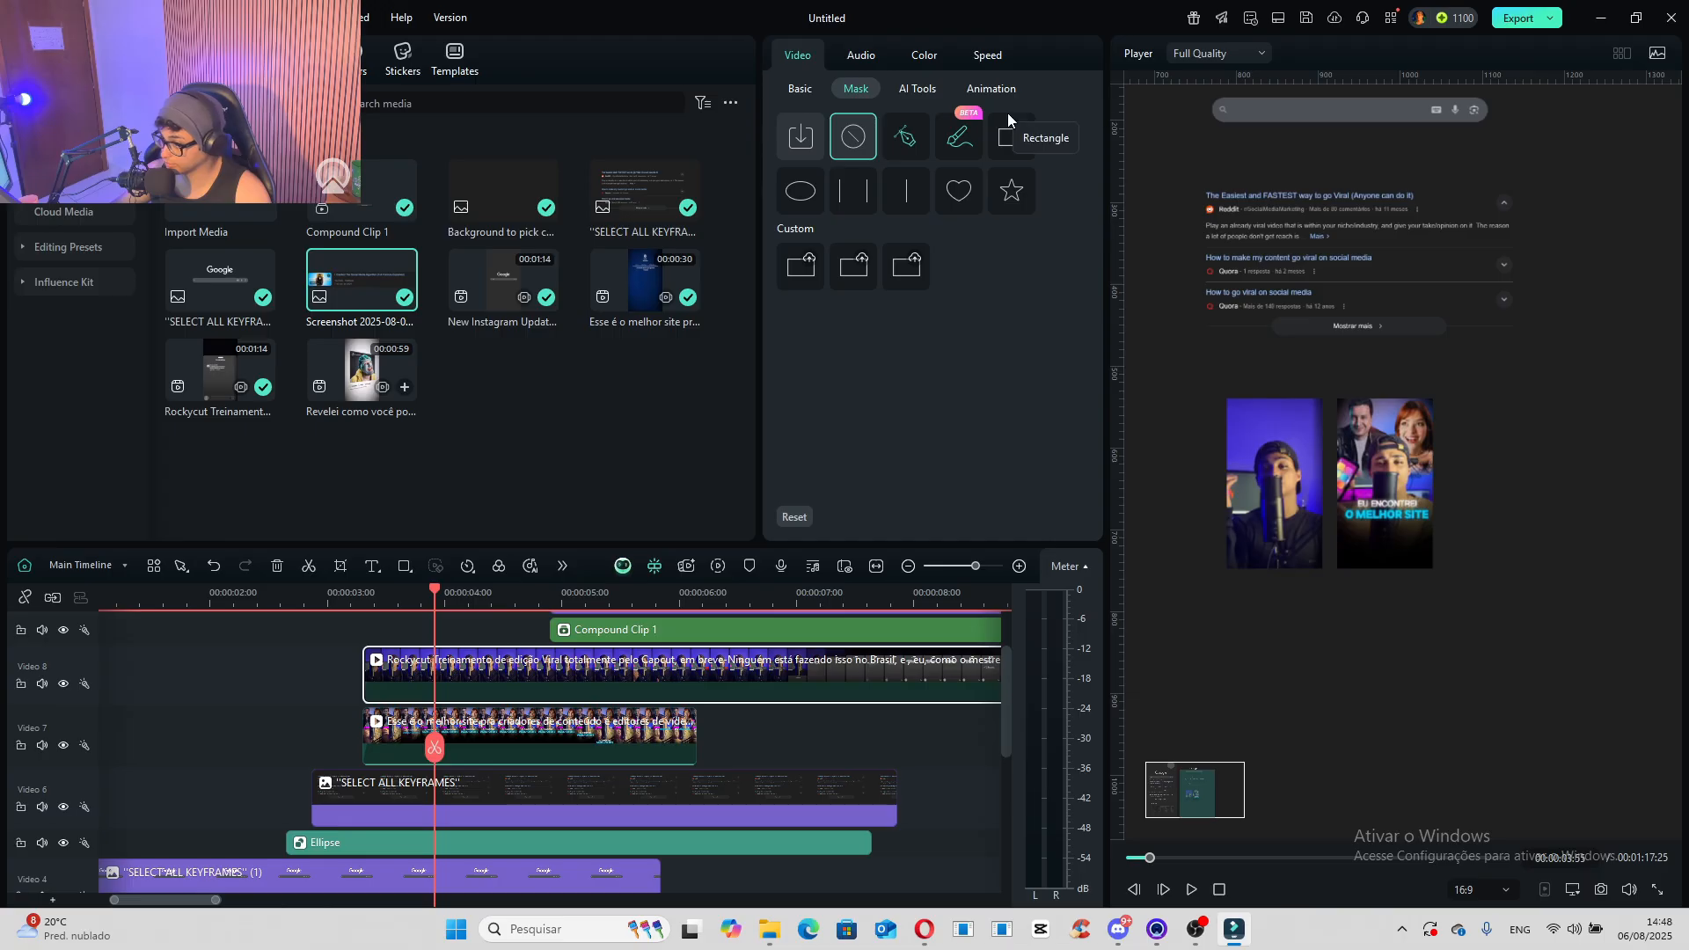
{"action": "left_click", "coordinate": [1013, 138]}
{"action": "left_click_drag", "start_coordinate": [1275, 528], "coordinate": [1282, 568]}
{"action": "left_click_drag", "start_coordinate": [1248, 495], "coordinate": [1227, 484]}
{"action": "key", "text": "ctrl+z"}
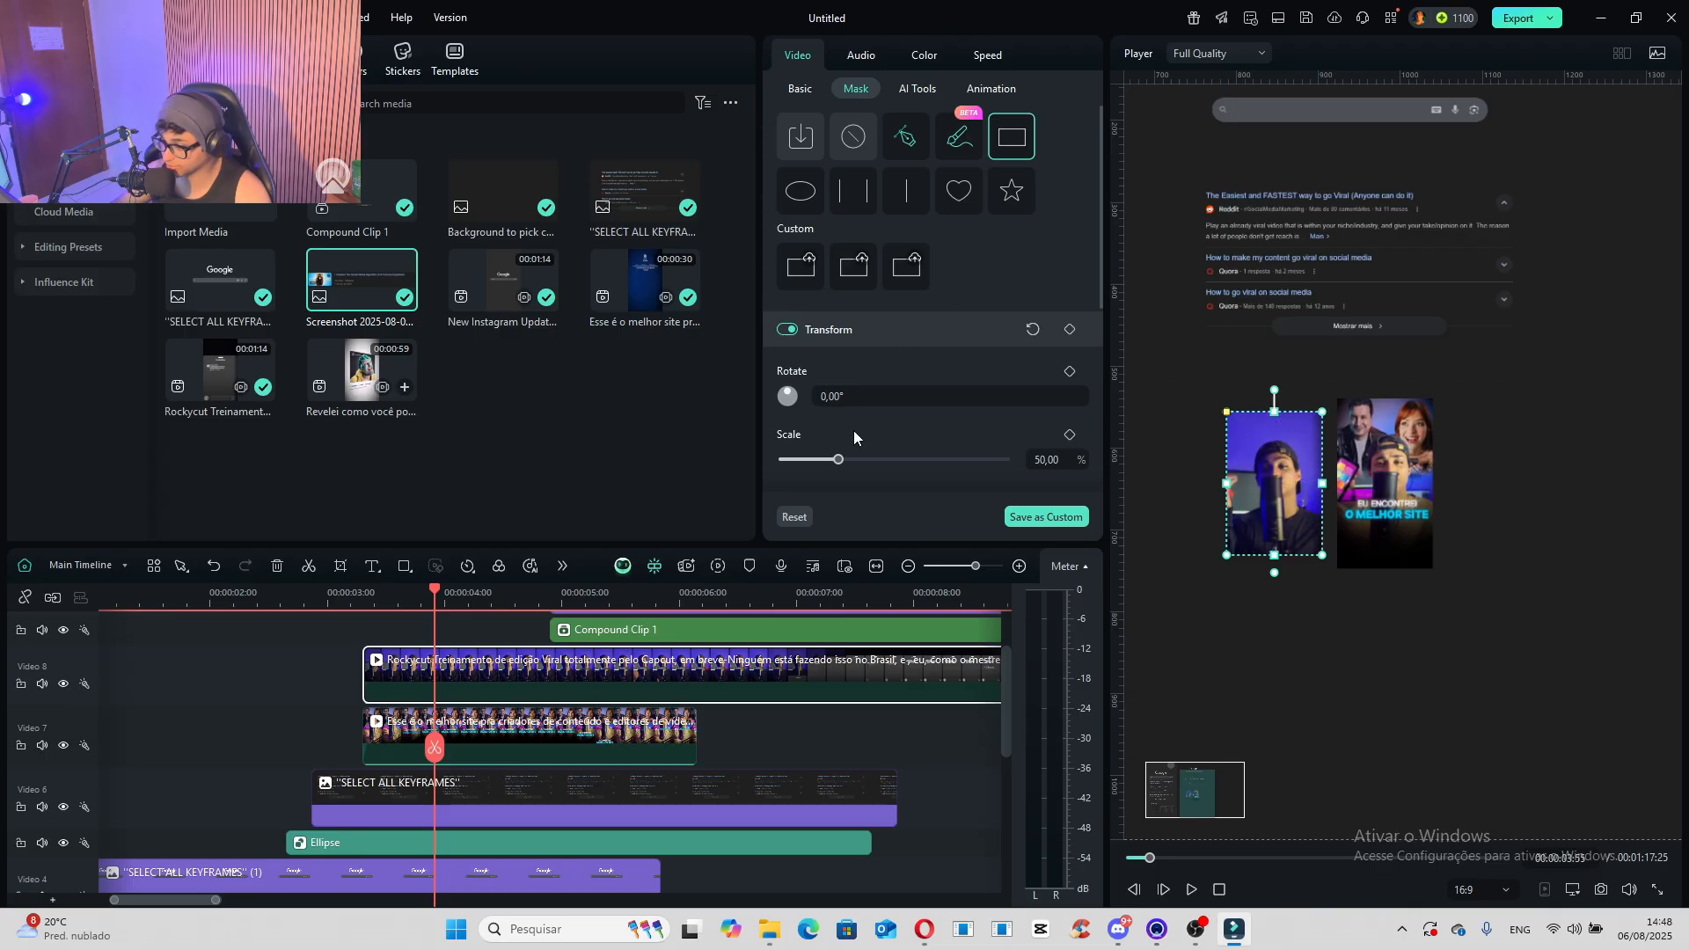
{"action": "scroll", "coordinate": [850, 433], "scroll_direction": "down", "scroll_amount": 5}
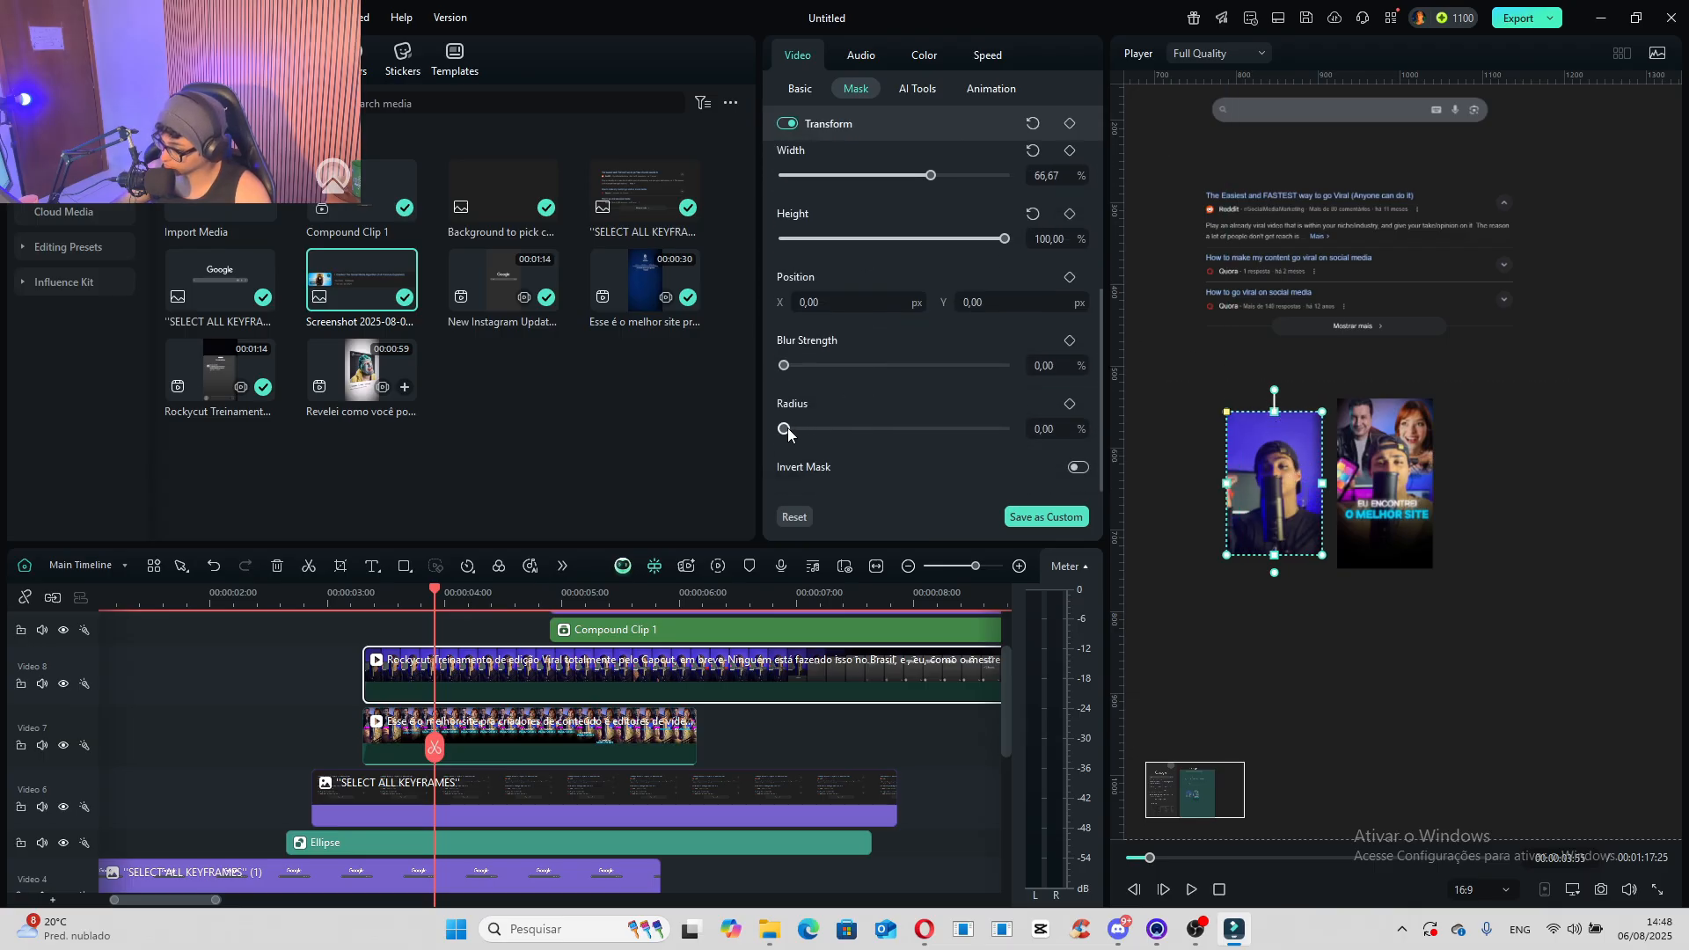
{"action": "left_click_drag", "start_coordinate": [787, 427], "coordinate": [864, 438]}
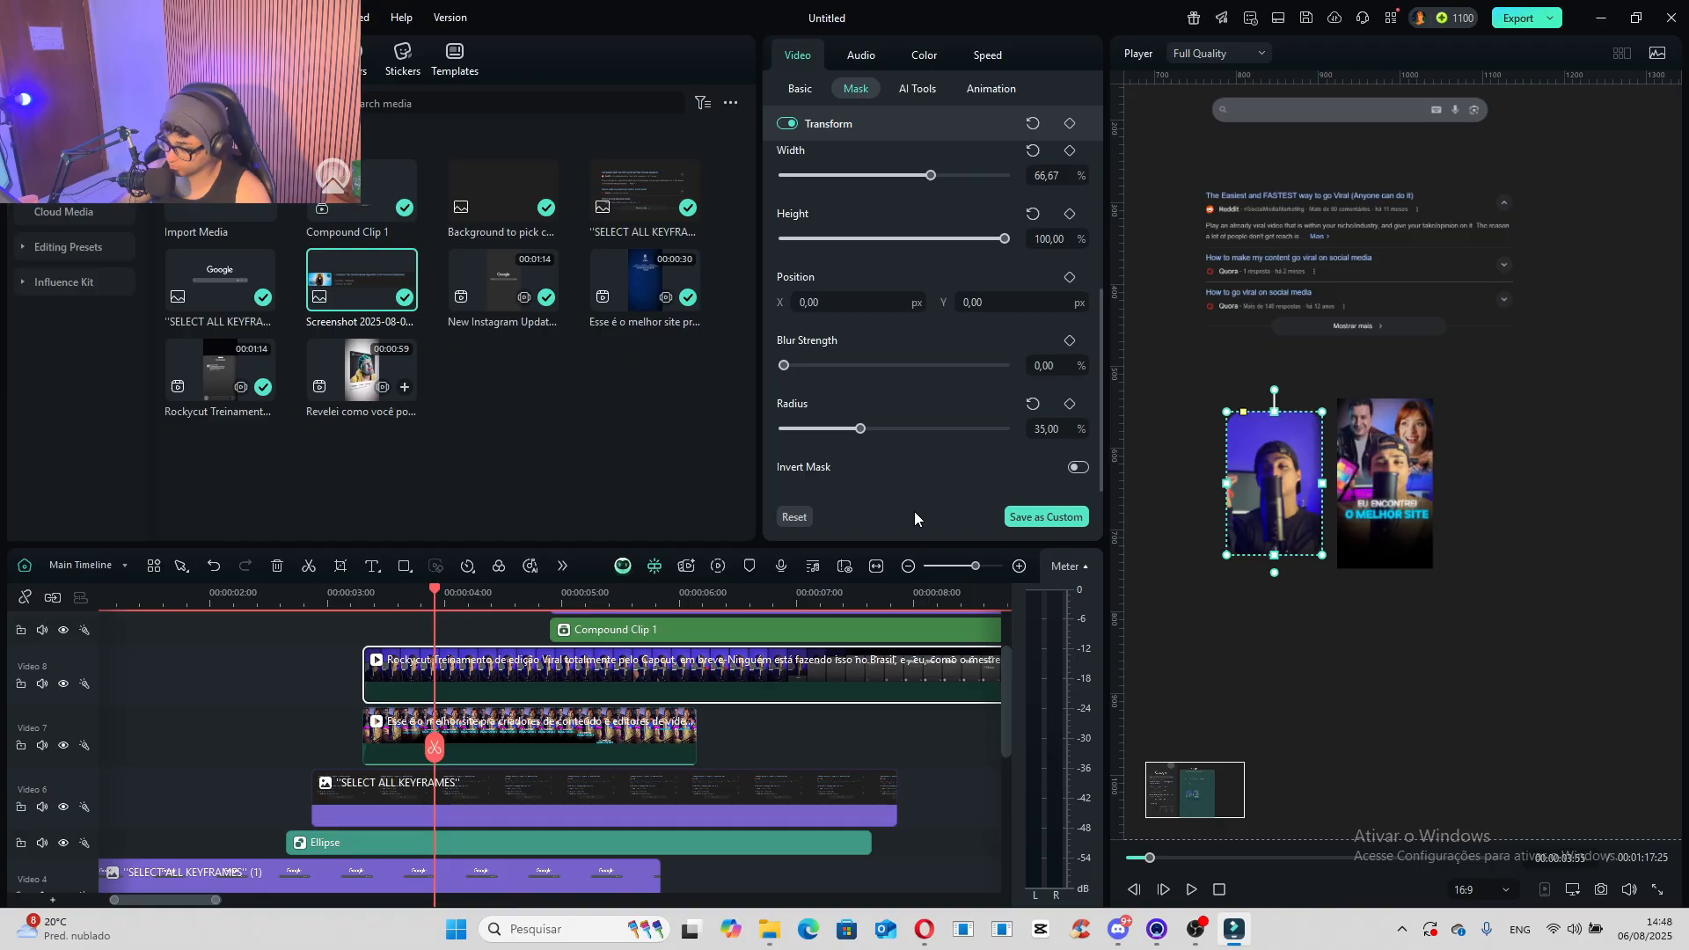
- Save the rounded rectangle as a custom mask named "ROUNDED BORDERS"
{"action": "left_click", "coordinate": [1040, 519]}
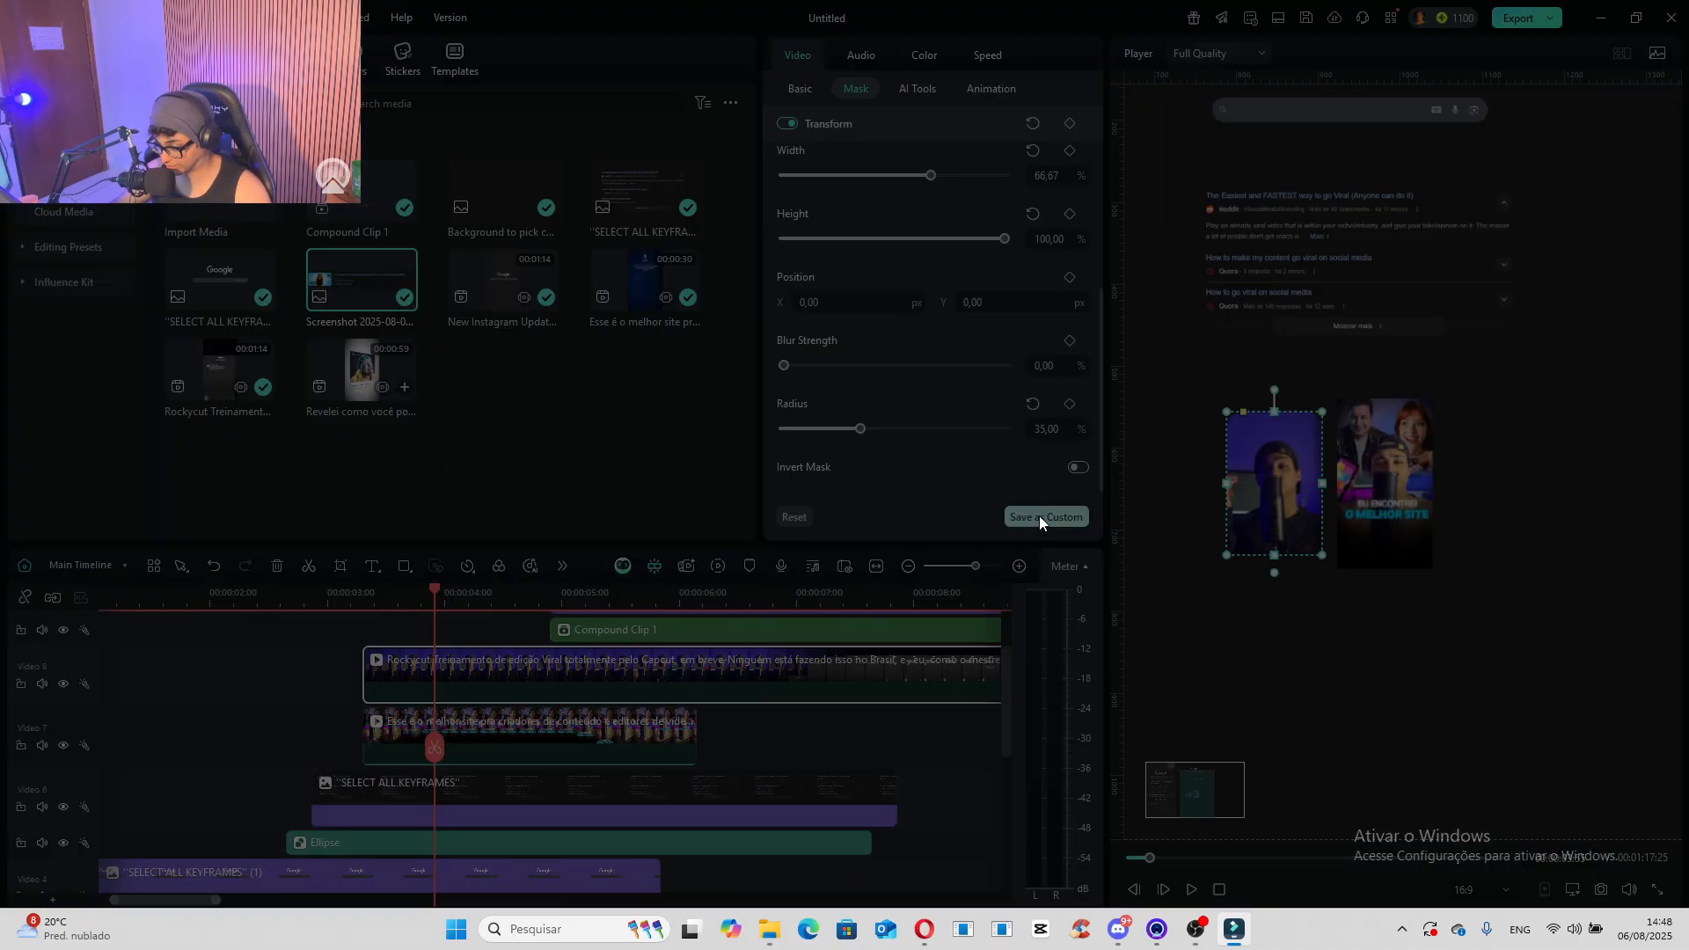
{"action": "type", "text": "ROUNDE"}
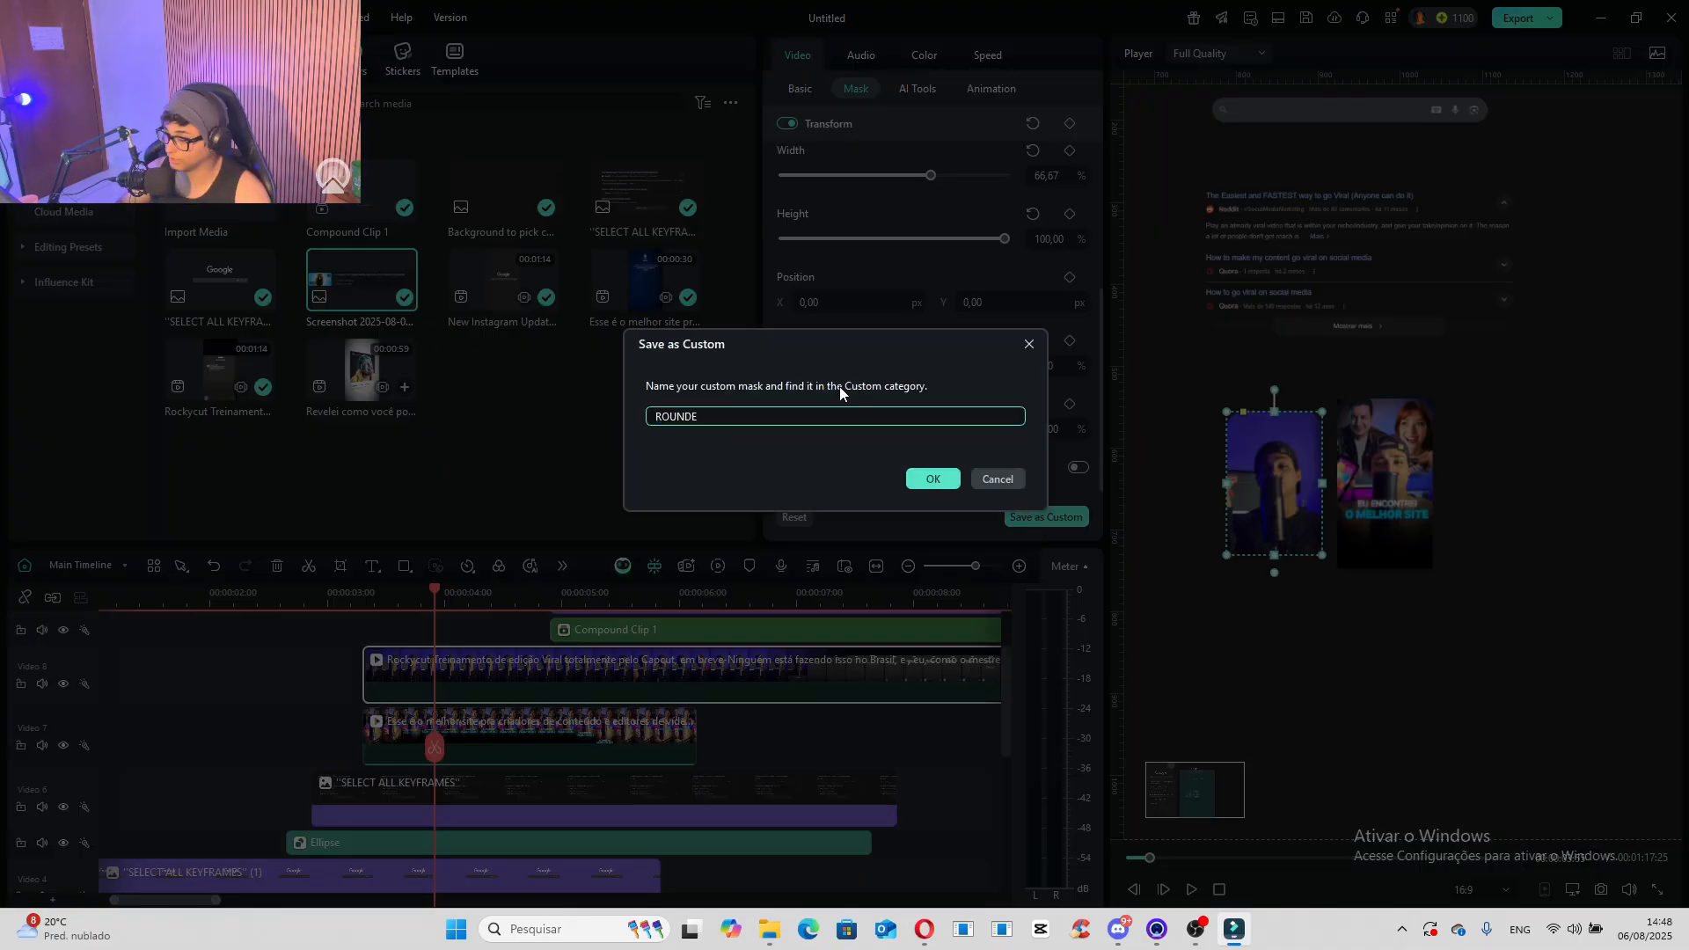
{"action": "type", "text": "D CORNERS"}
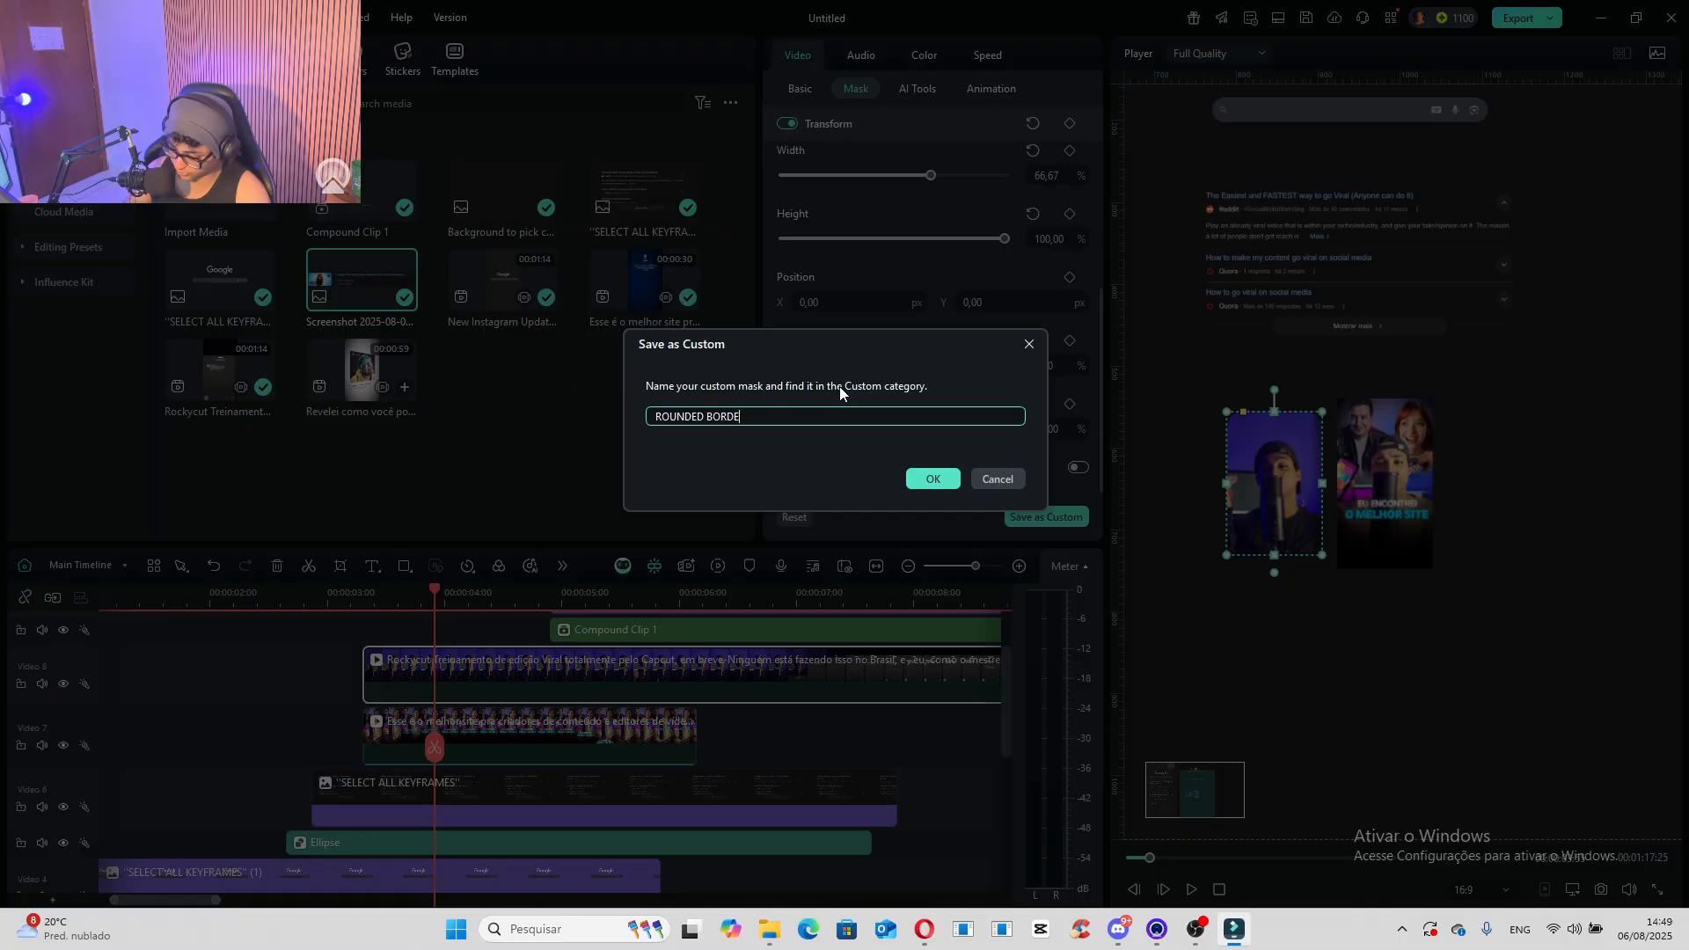
{"action": "left_click", "coordinate": [933, 478]}
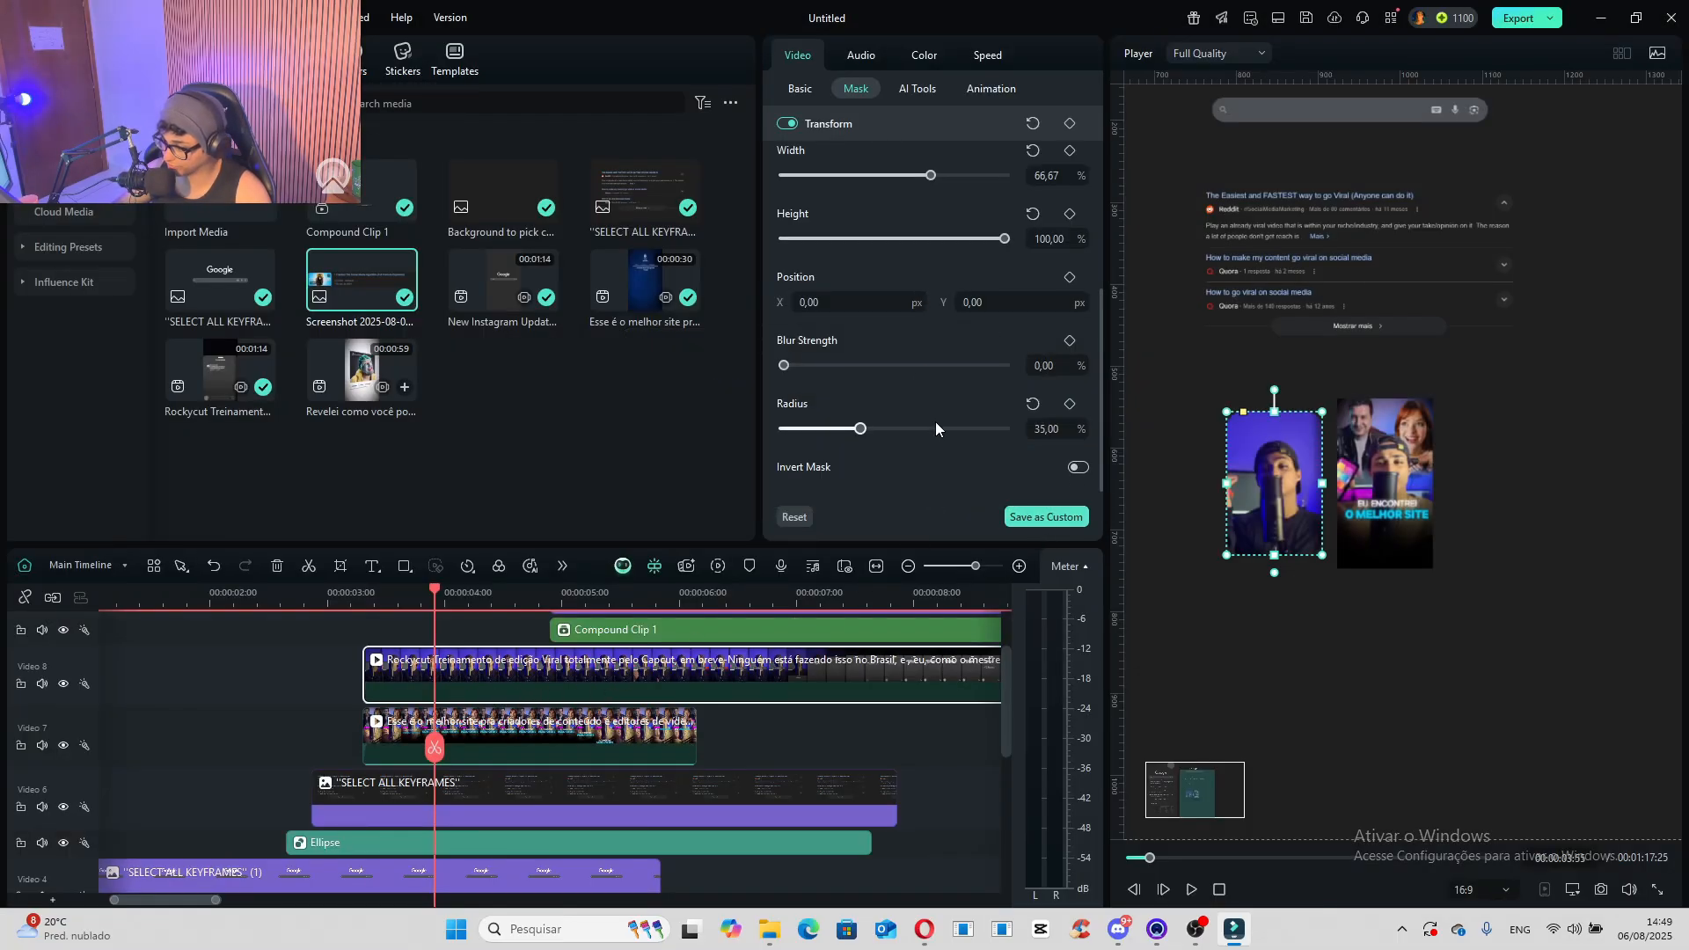
- Apply the saved rounded-corner custom mask to the second short-video thumbnail and preview both thumbnails
{"action": "left_click", "coordinate": [487, 731]}
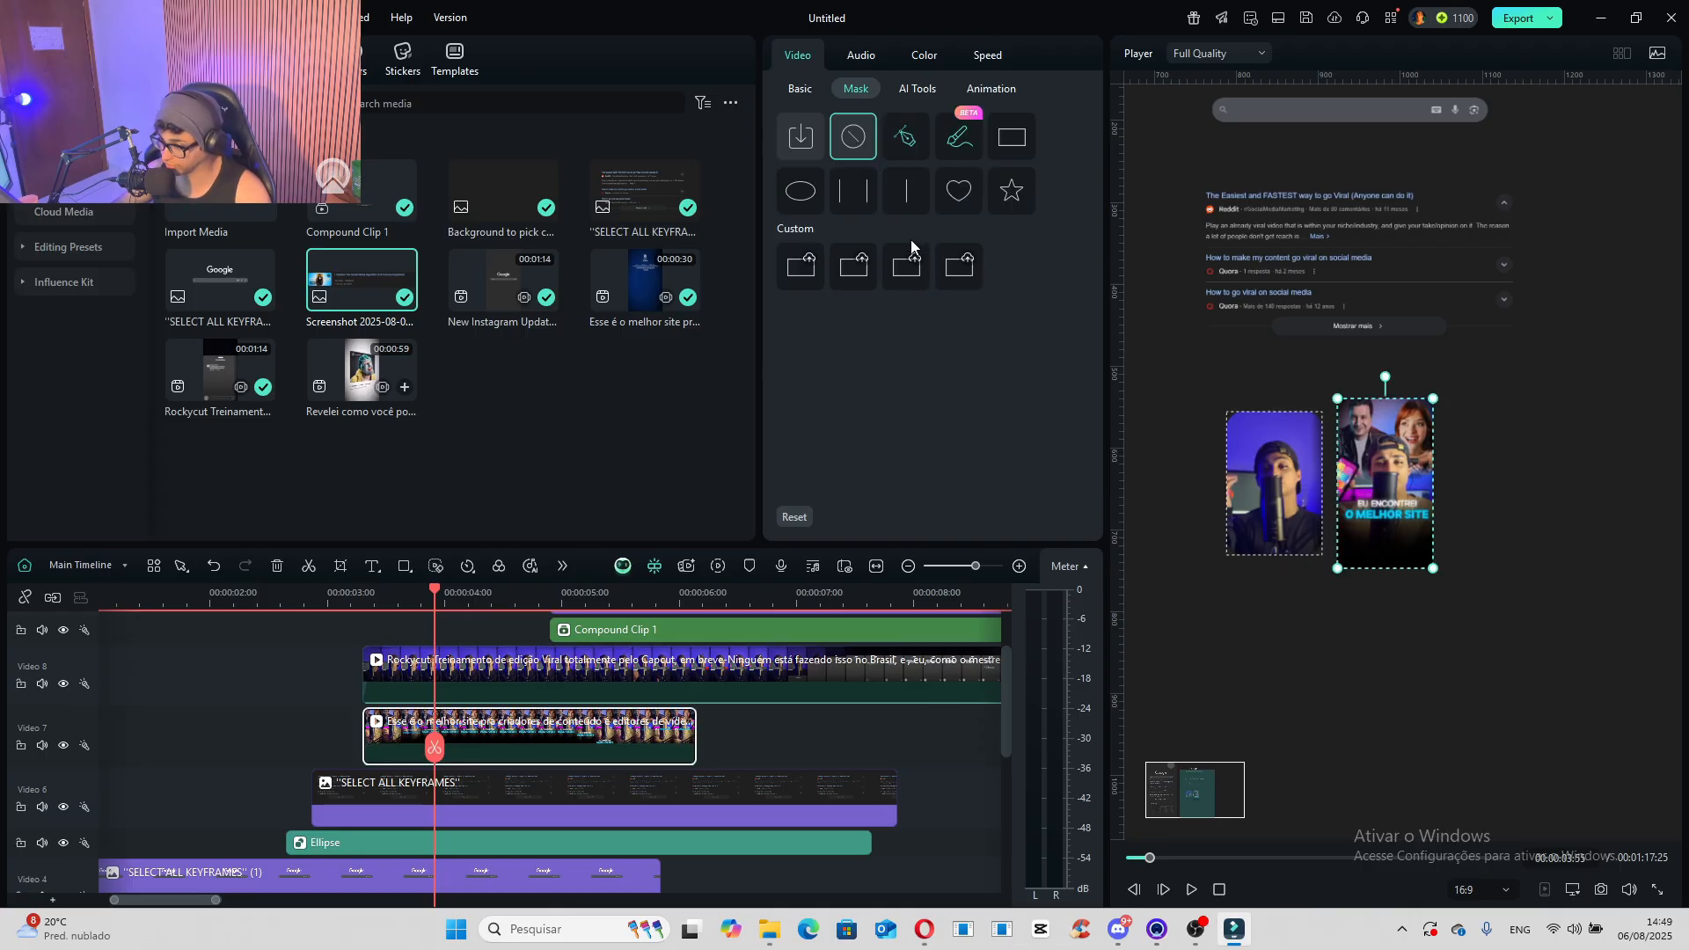
{"action": "left_click", "coordinate": [806, 266]}
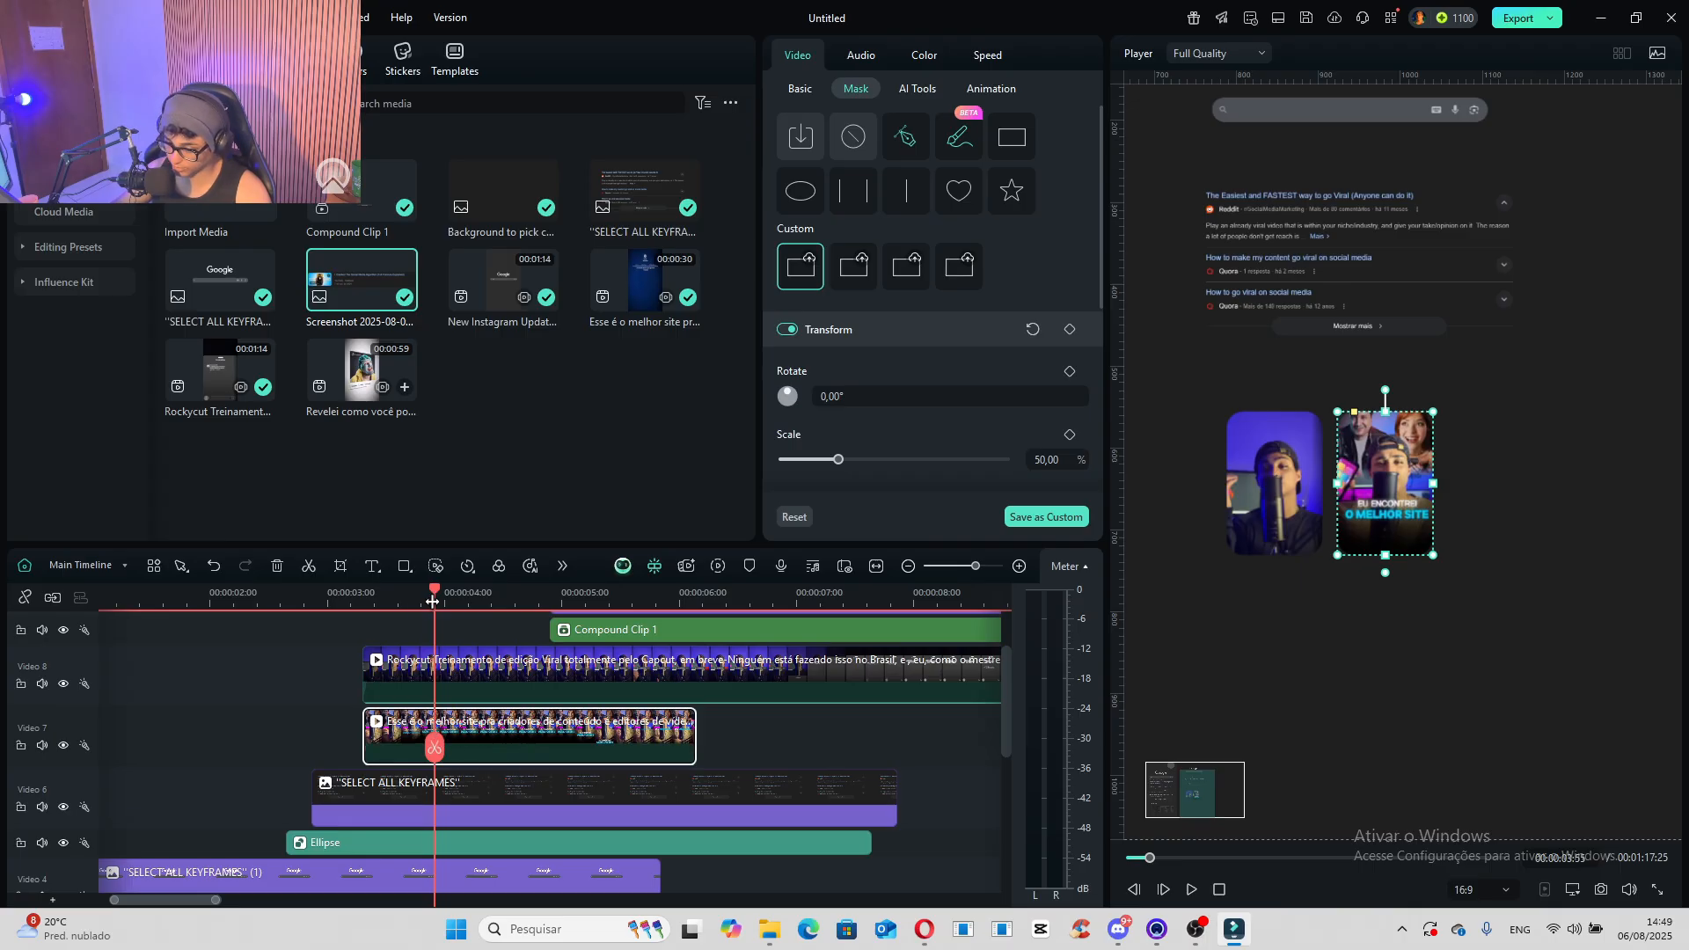
{"action": "left_click", "coordinate": [360, 608]}
{"action": "left_click_drag", "start_coordinate": [360, 609], "coordinate": [384, 621]}
- Duplicate the first thumbnail's Rockycut clip and place the copy on a track above the screenshot, aligned with the original's start
{"action": "left_click", "coordinate": [434, 682]}
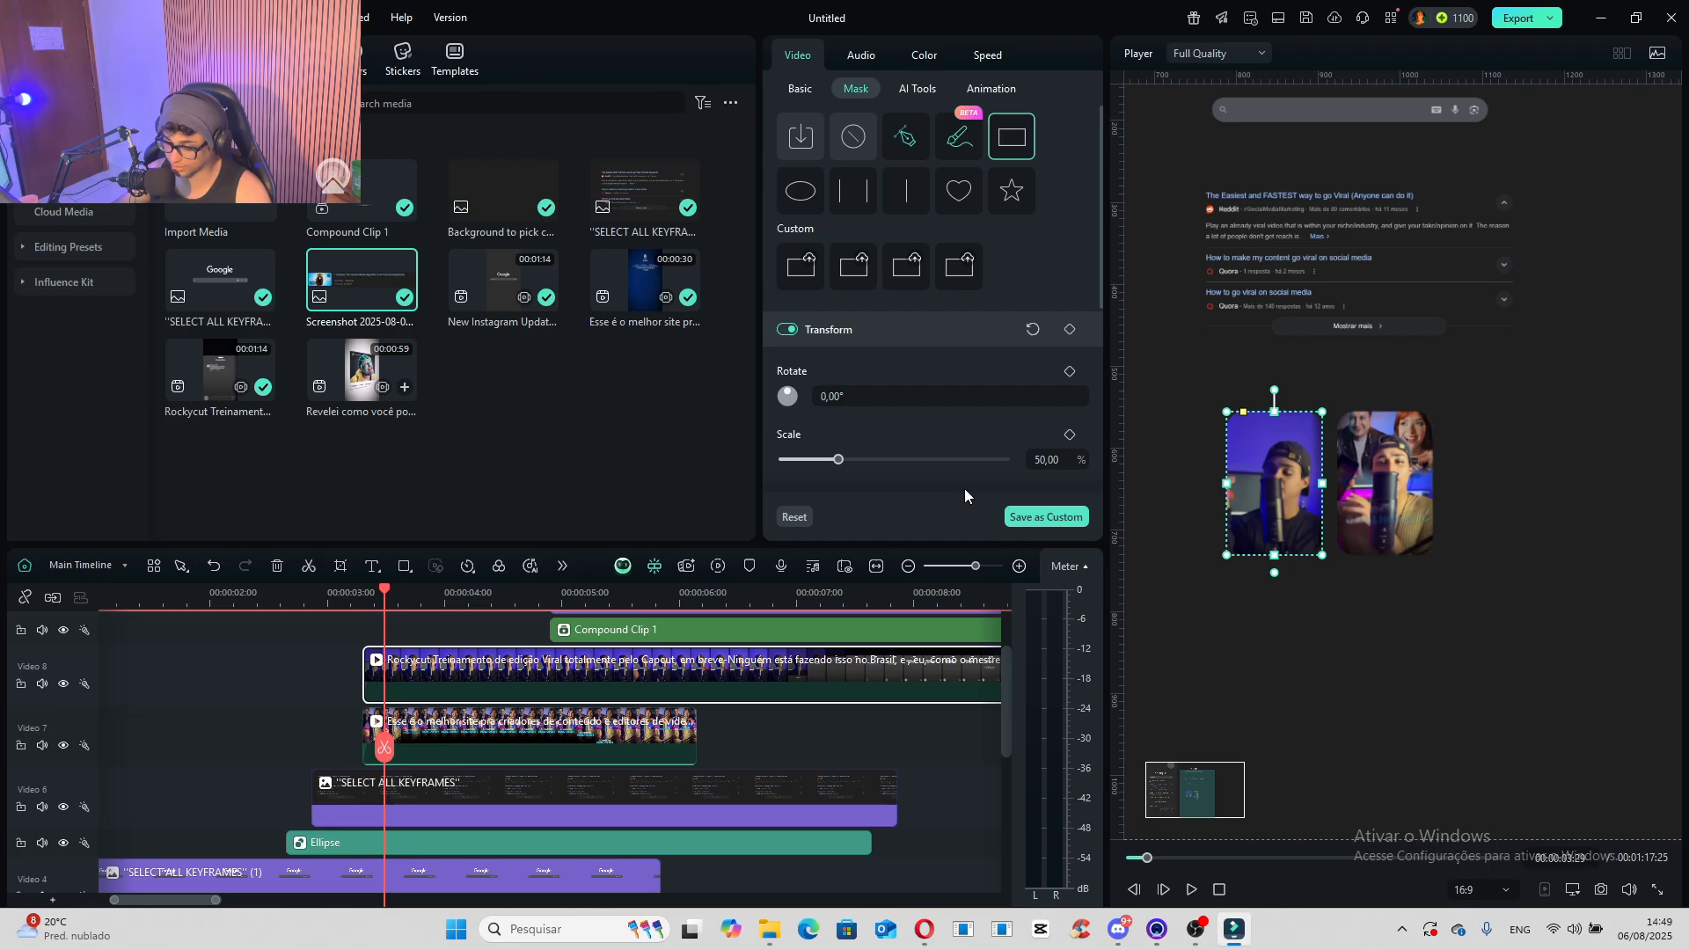
{"action": "scroll", "coordinate": [519, 704], "scroll_direction": "up", "scroll_amount": 1}
{"action": "scroll", "coordinate": [492, 704], "scroll_direction": "down", "scroll_amount": 1}
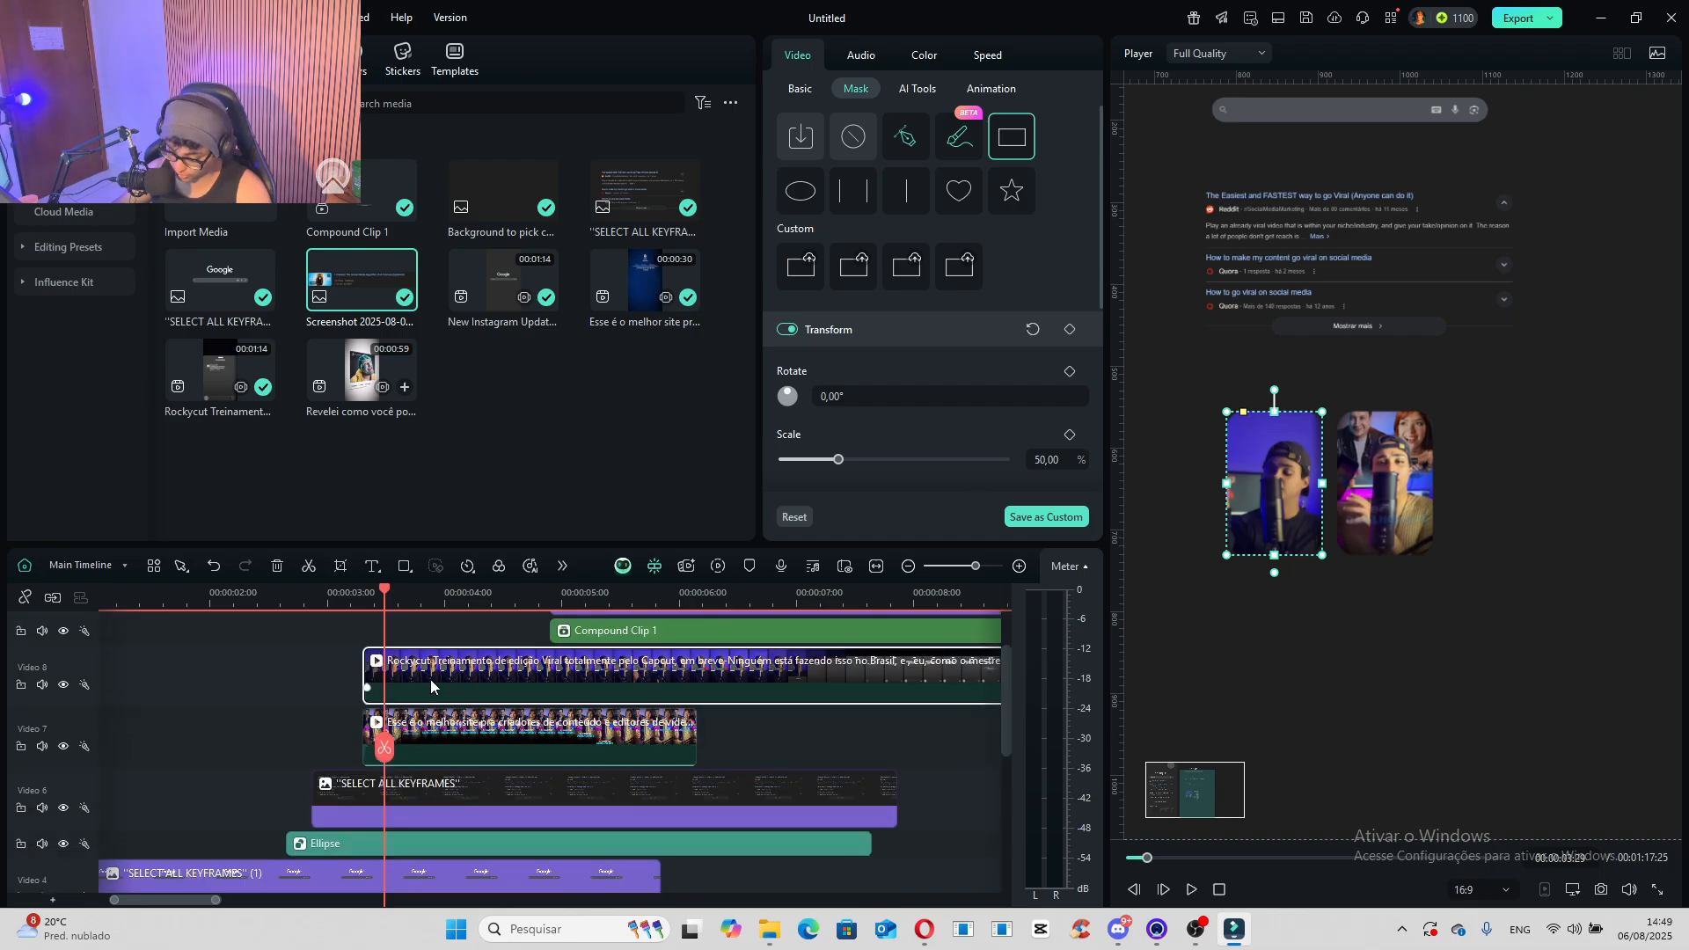
{"action": "scroll", "coordinate": [471, 679], "scroll_direction": "down", "scroll_amount": 6}
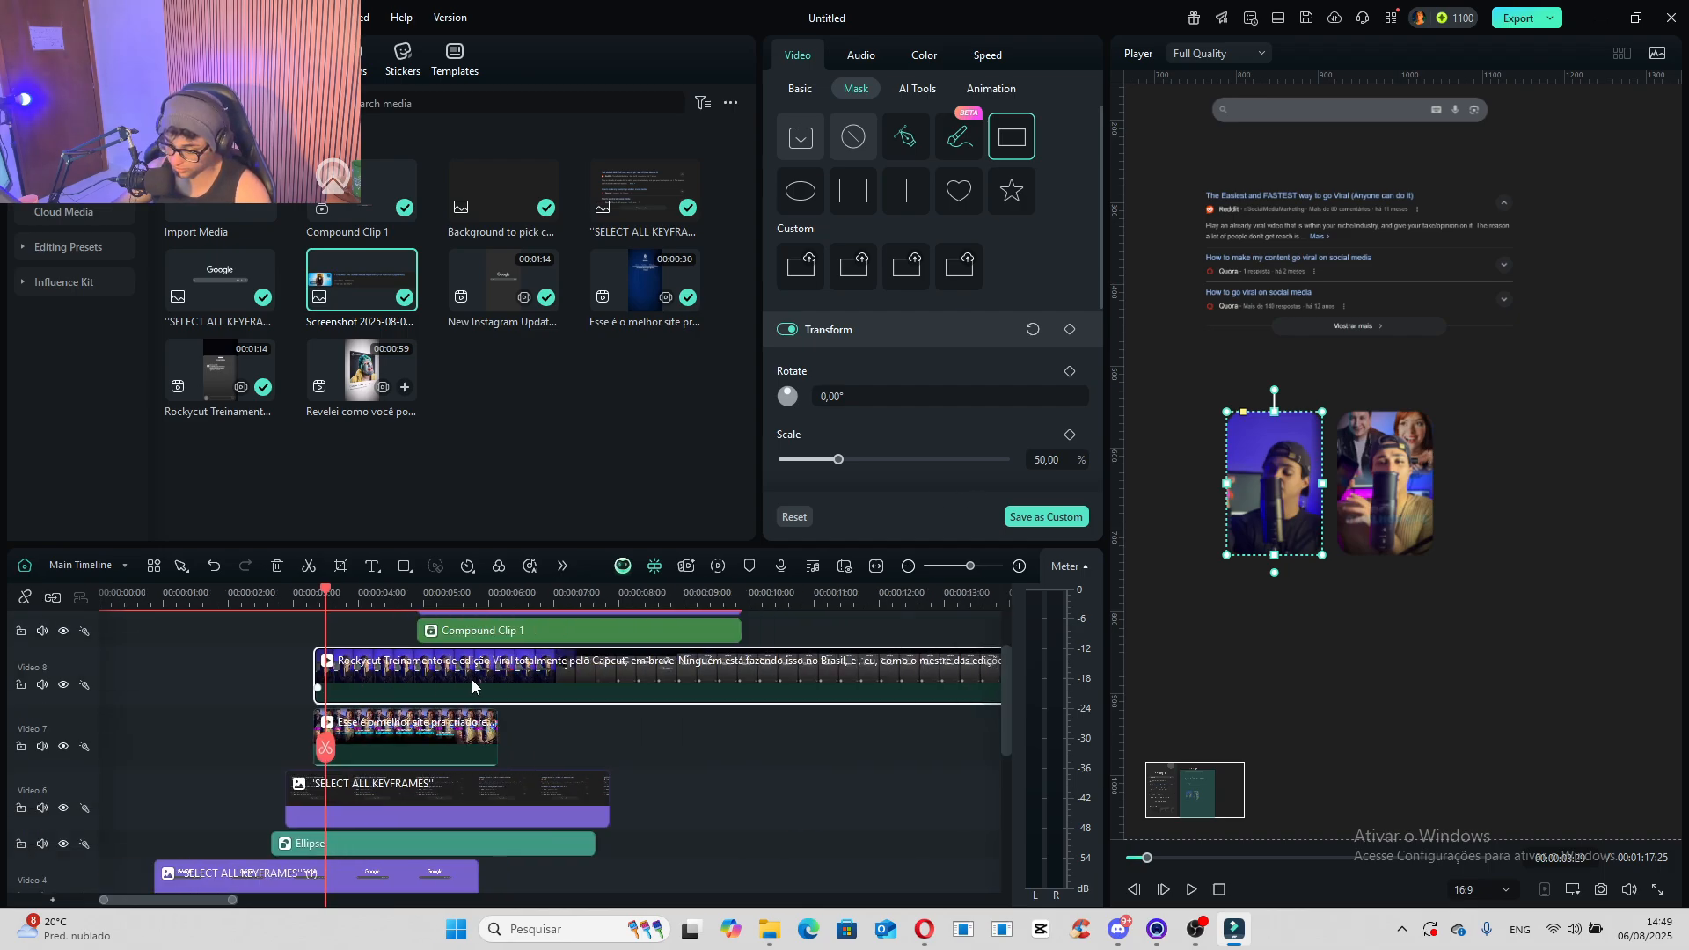
{"action": "left_click", "coordinate": [516, 600]}
{"action": "key", "text": "ctrl+v"}
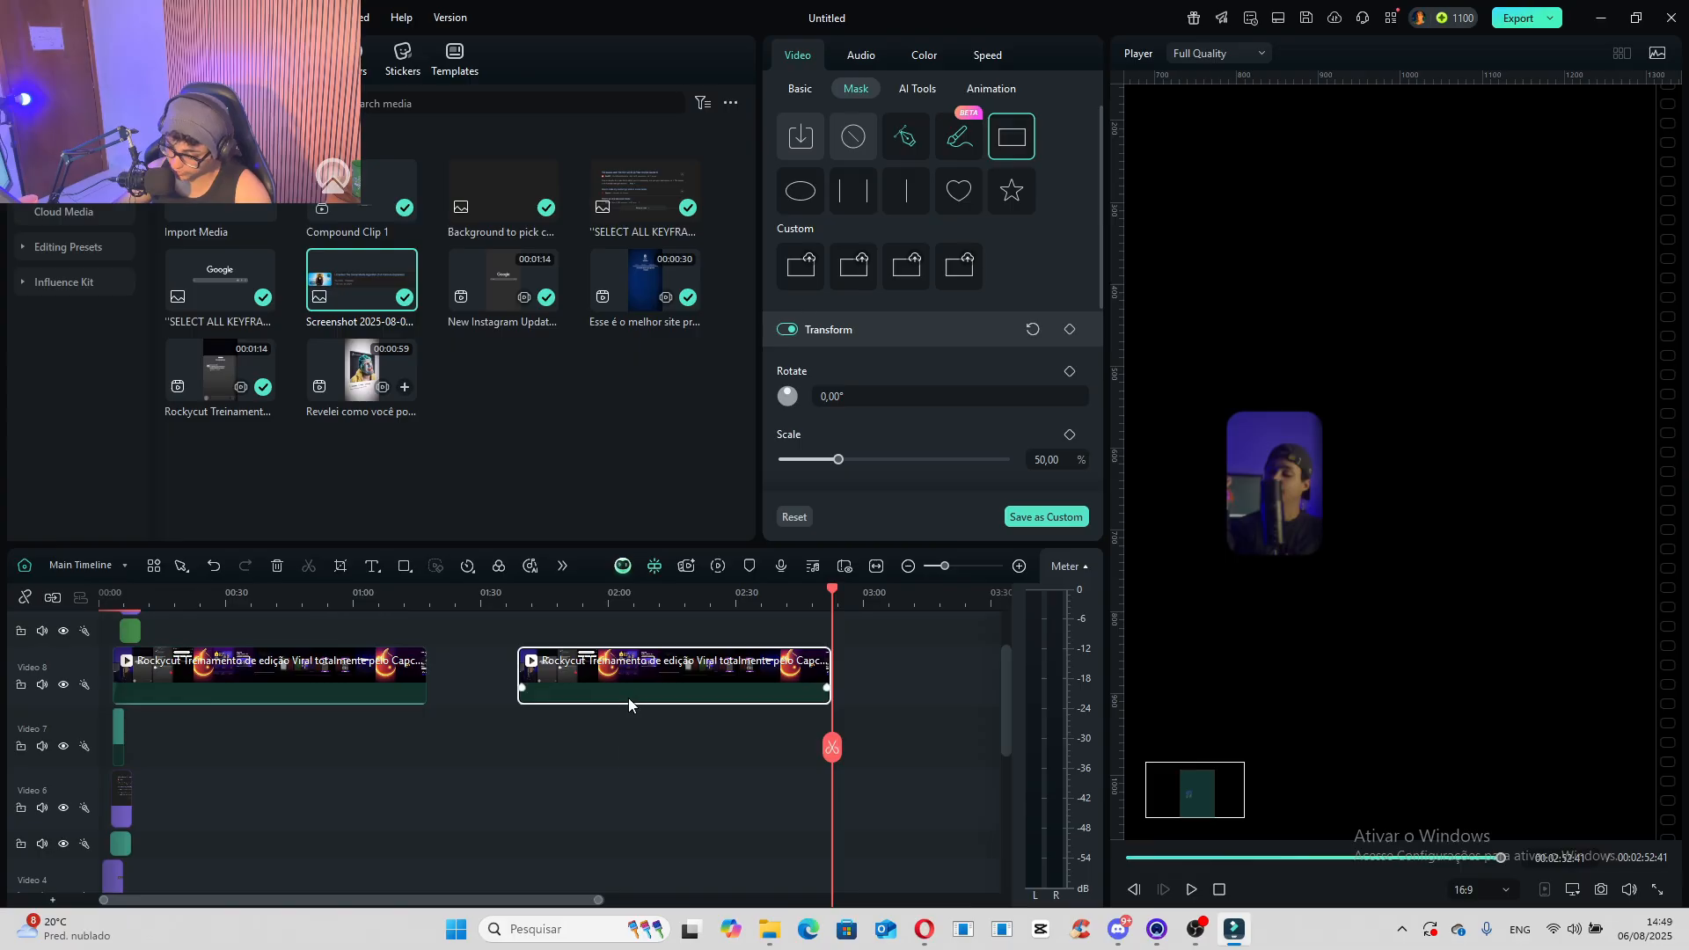
{"action": "left_click_drag", "start_coordinate": [616, 686], "coordinate": [176, 647]}
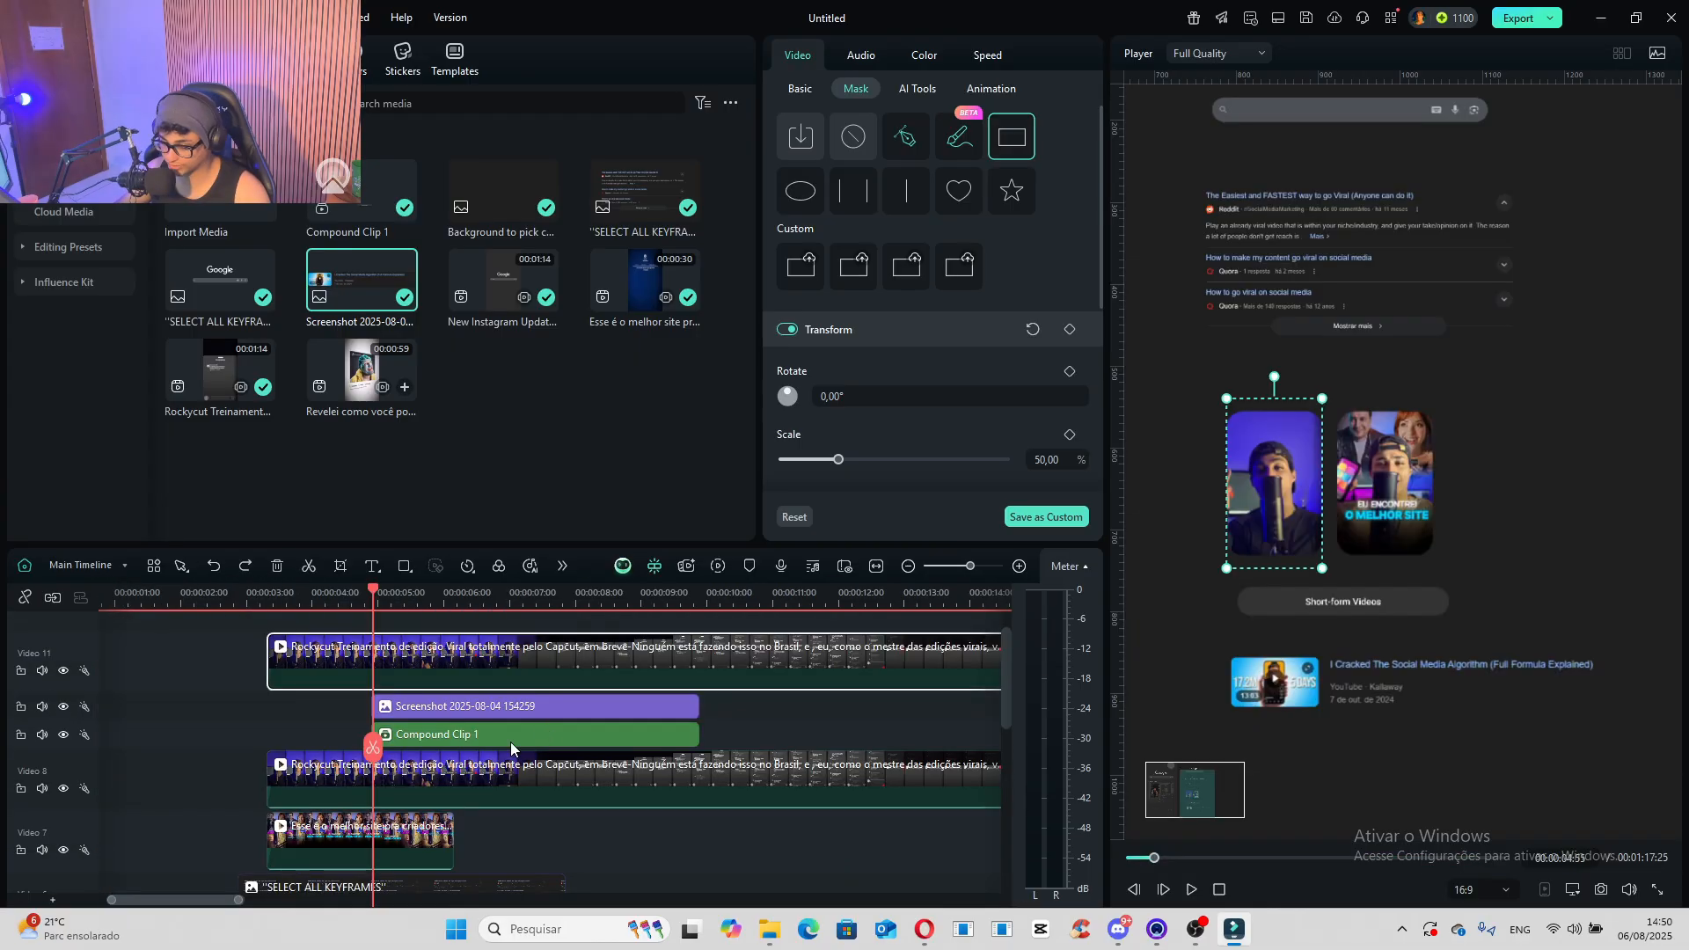
- Move the original Rockycut clip to a new track directly above its duplicate, keeping both starts aligned
{"action": "left_click", "coordinate": [424, 792]}
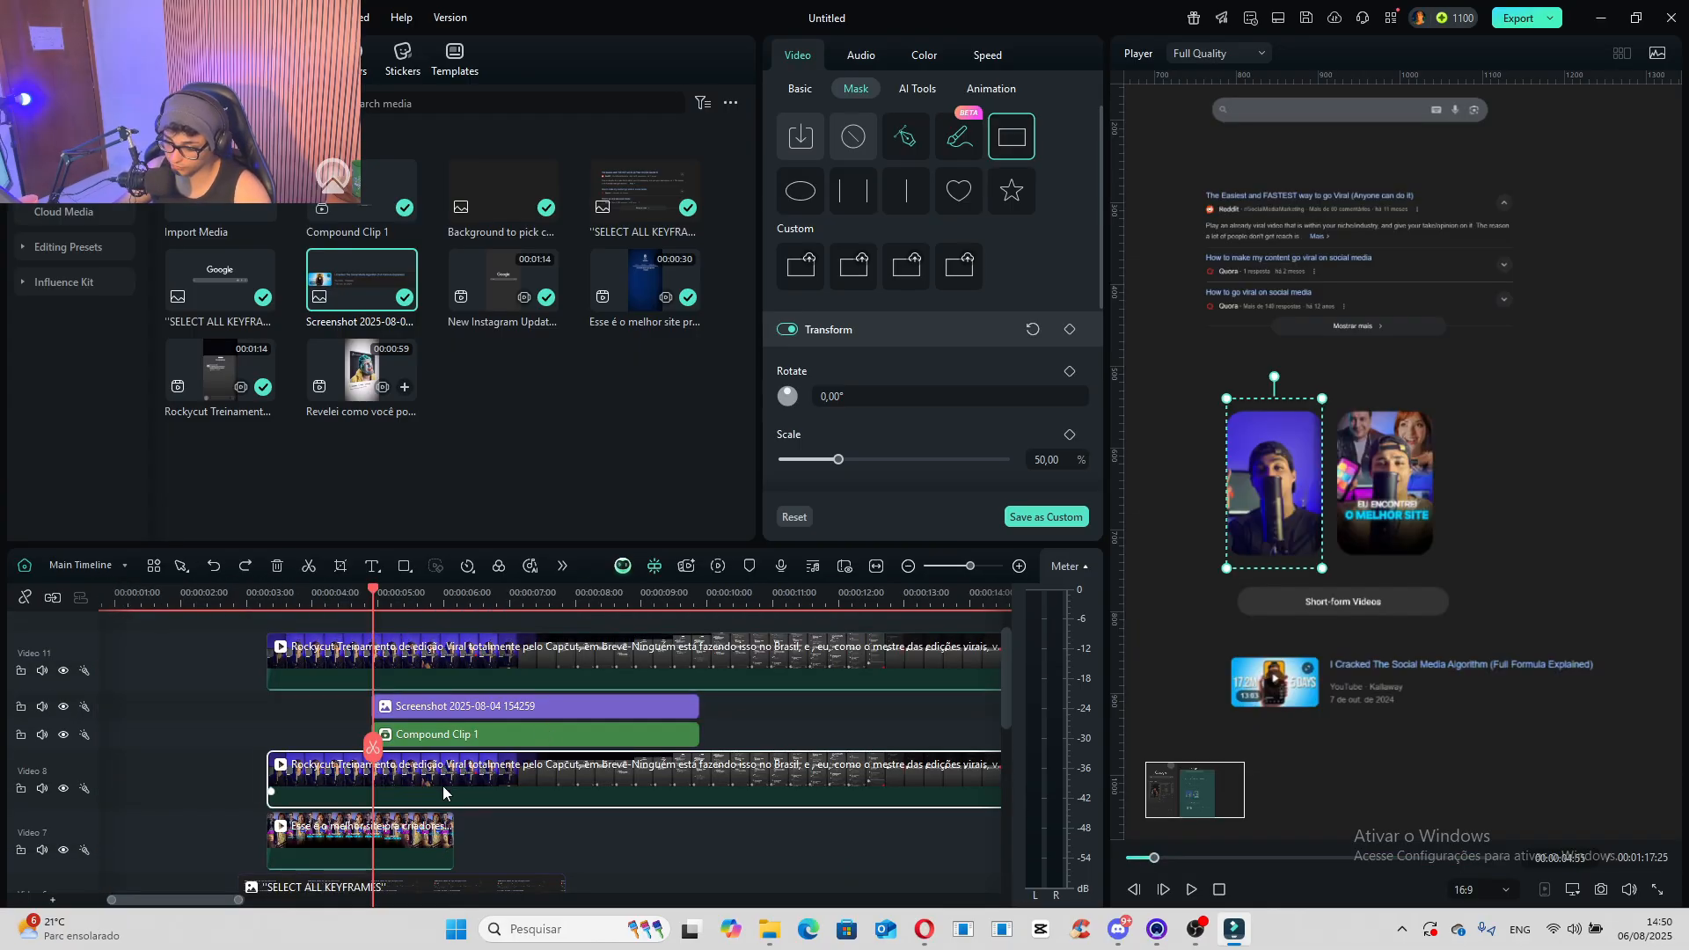
{"action": "left_click_drag", "start_coordinate": [442, 791], "coordinate": [459, 613]}
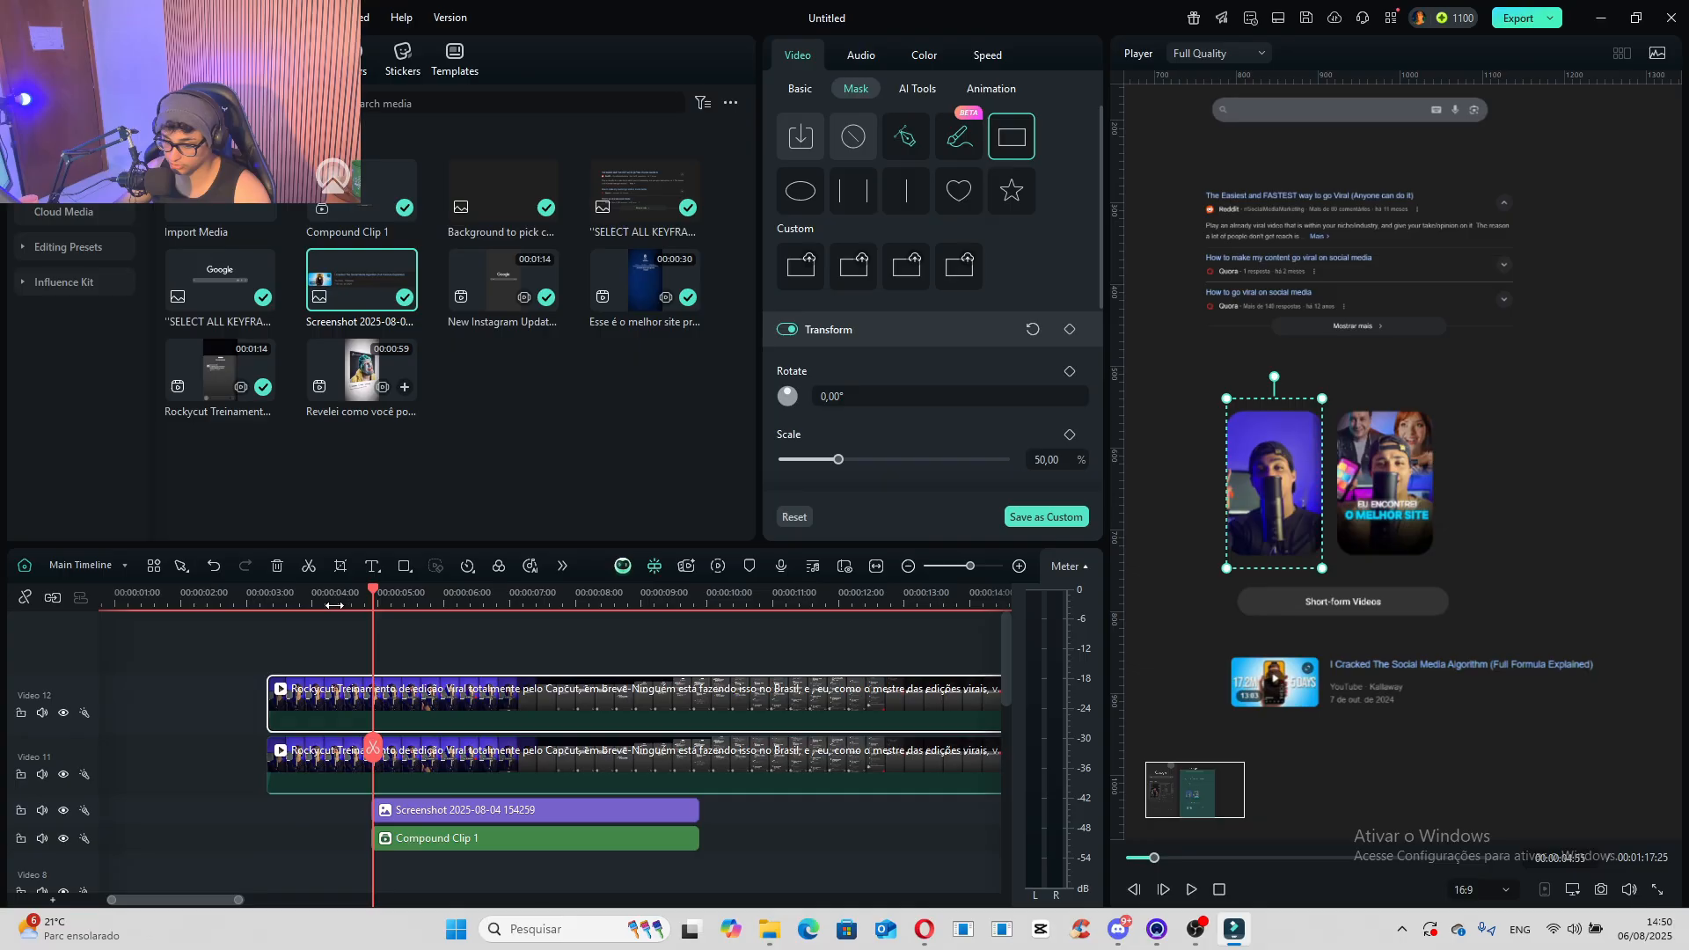
{"action": "left_click_drag", "start_coordinate": [334, 605], "coordinate": [342, 605]}
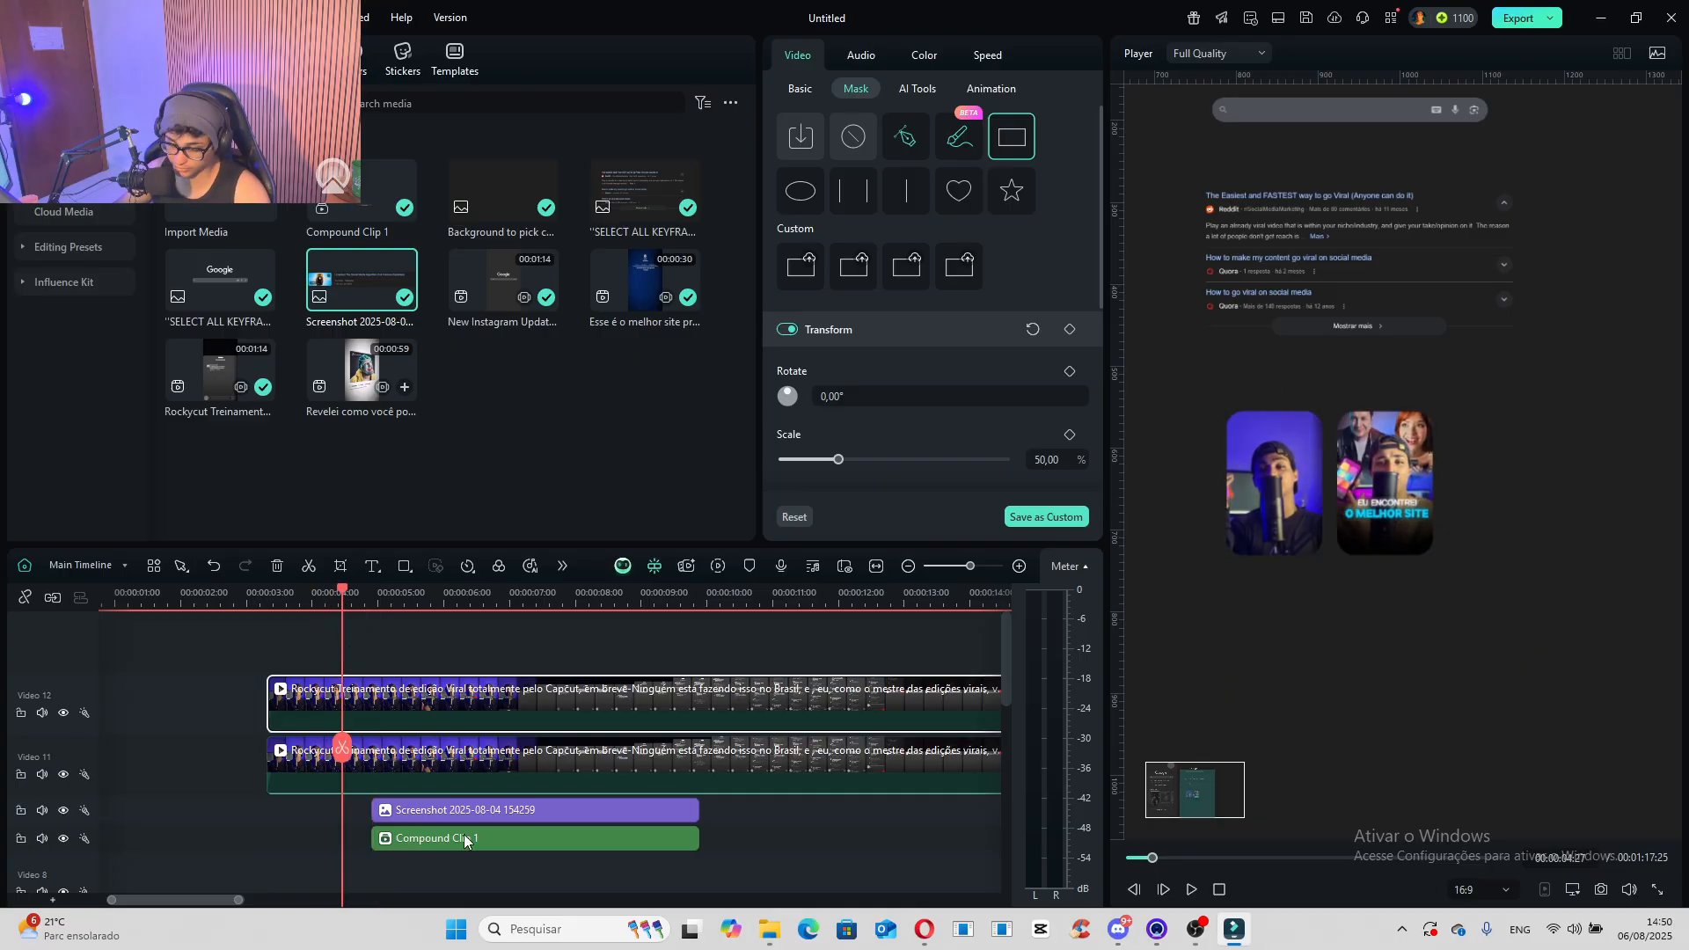
- Turn the lower Rockycut clip into a compound clip named "Compound Clip 2" with 4096x2160 (DCI 4k) resolution
{"action": "left_click", "coordinate": [419, 771]}
{"action": "right_click", "coordinate": [419, 770]}
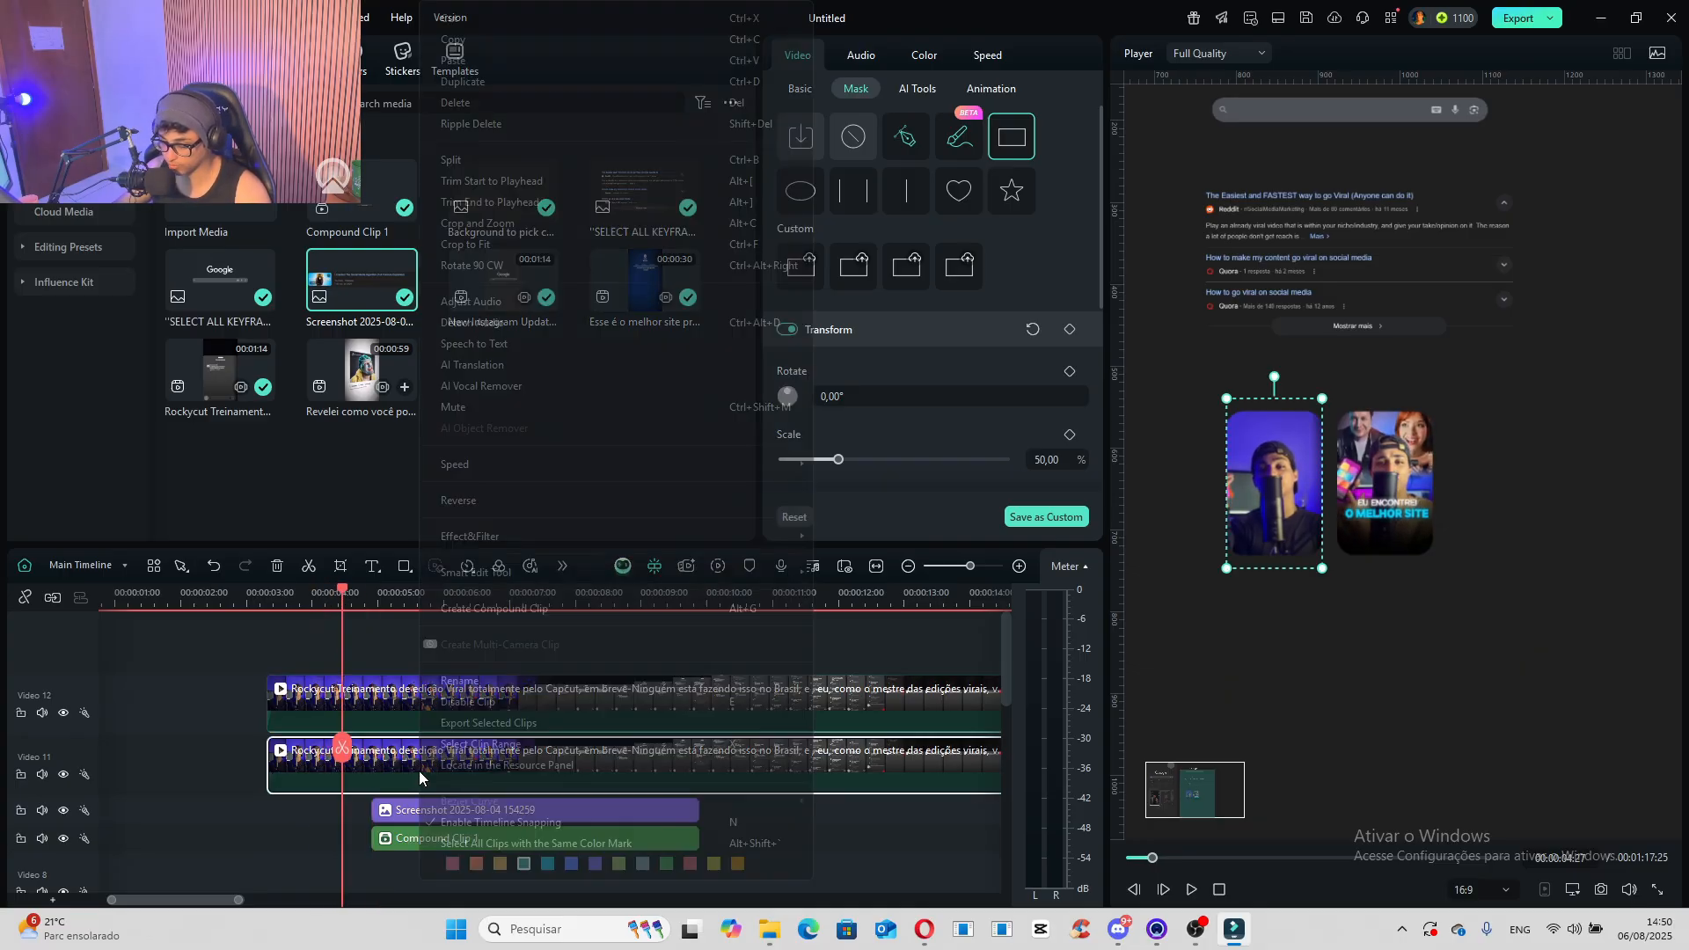
{"action": "left_click", "coordinate": [554, 605]}
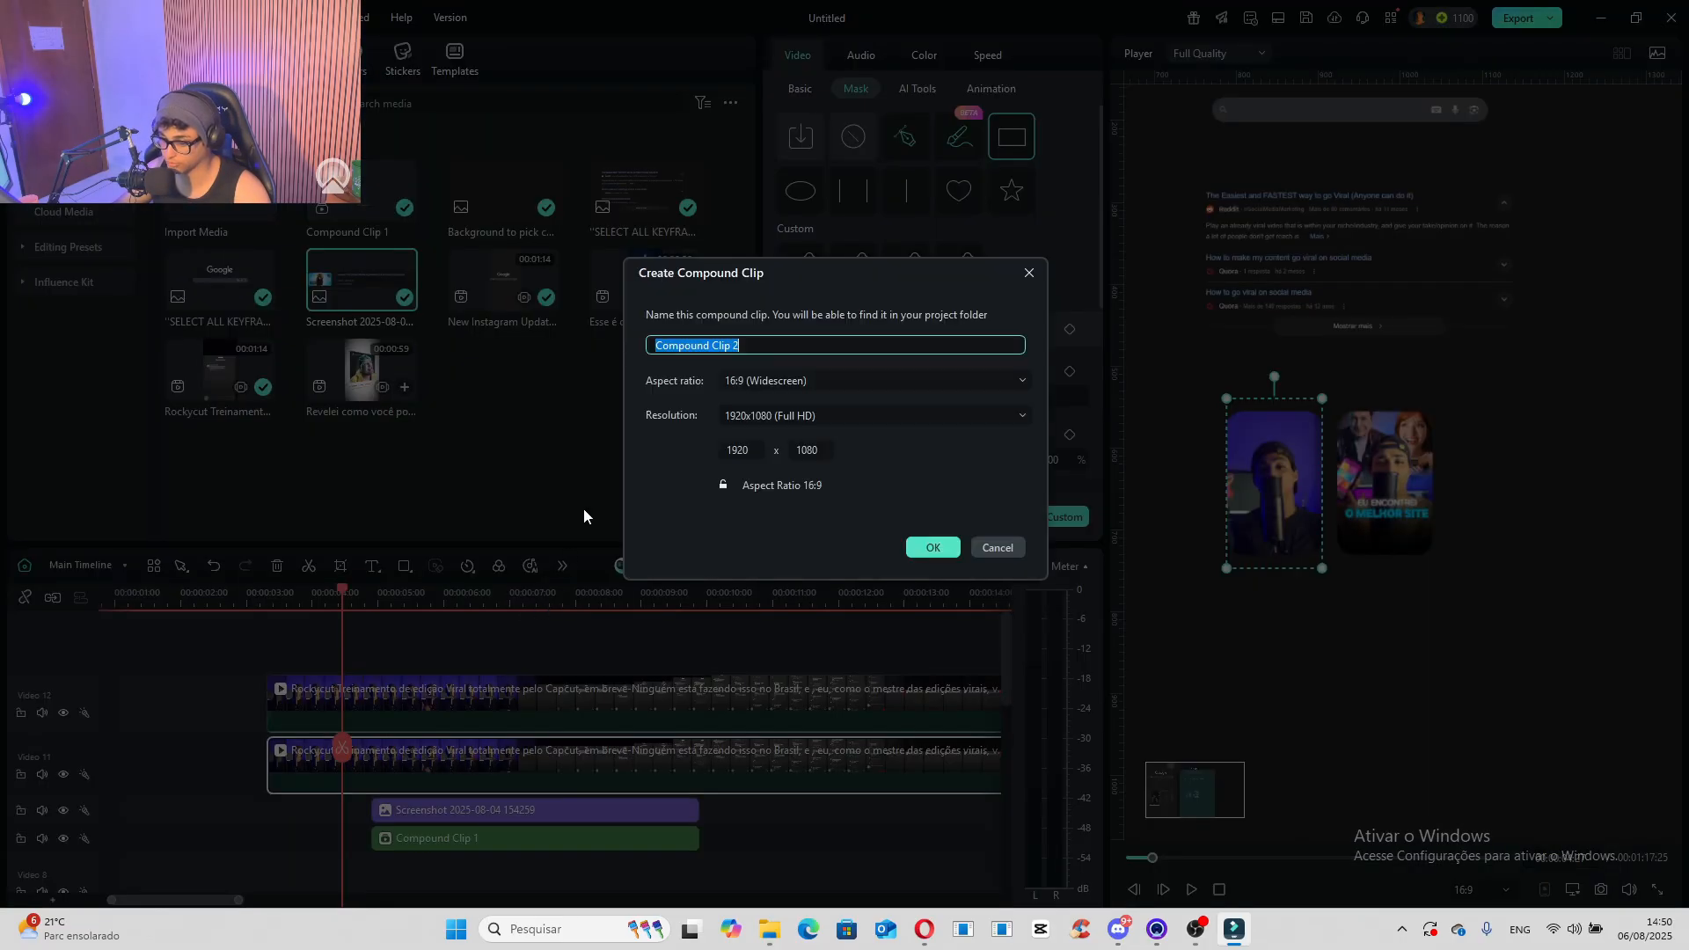
{"action": "left_click", "coordinate": [779, 416]}
{"action": "left_click", "coordinate": [783, 528]}
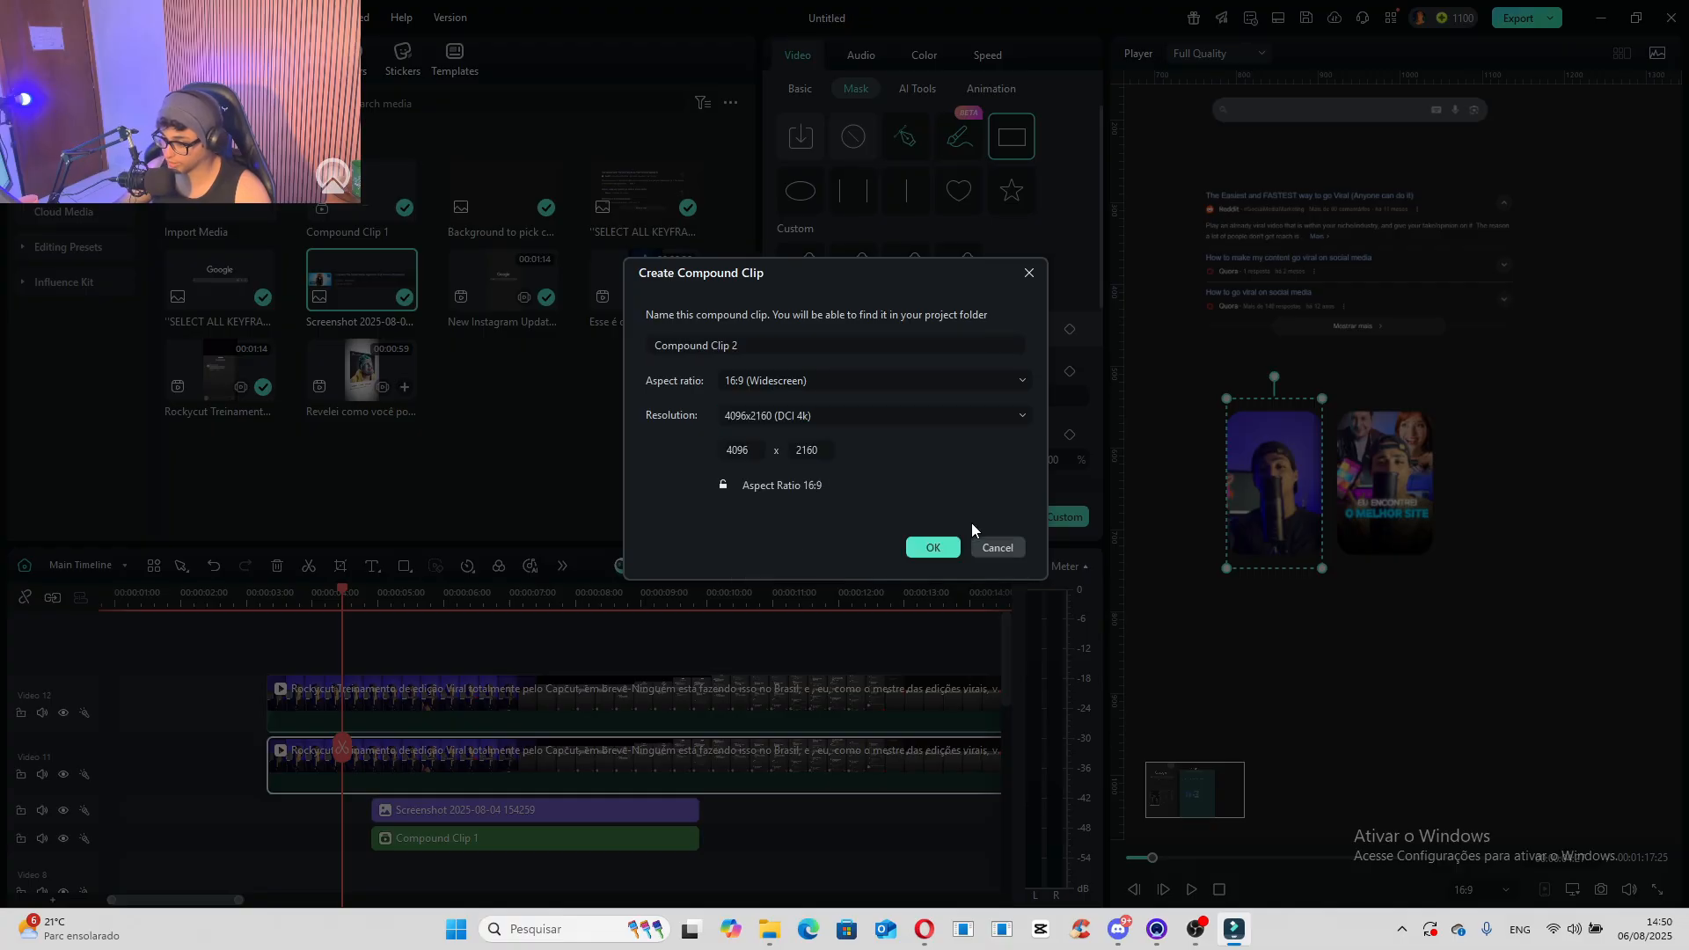
{"action": "left_click", "coordinate": [933, 548]}
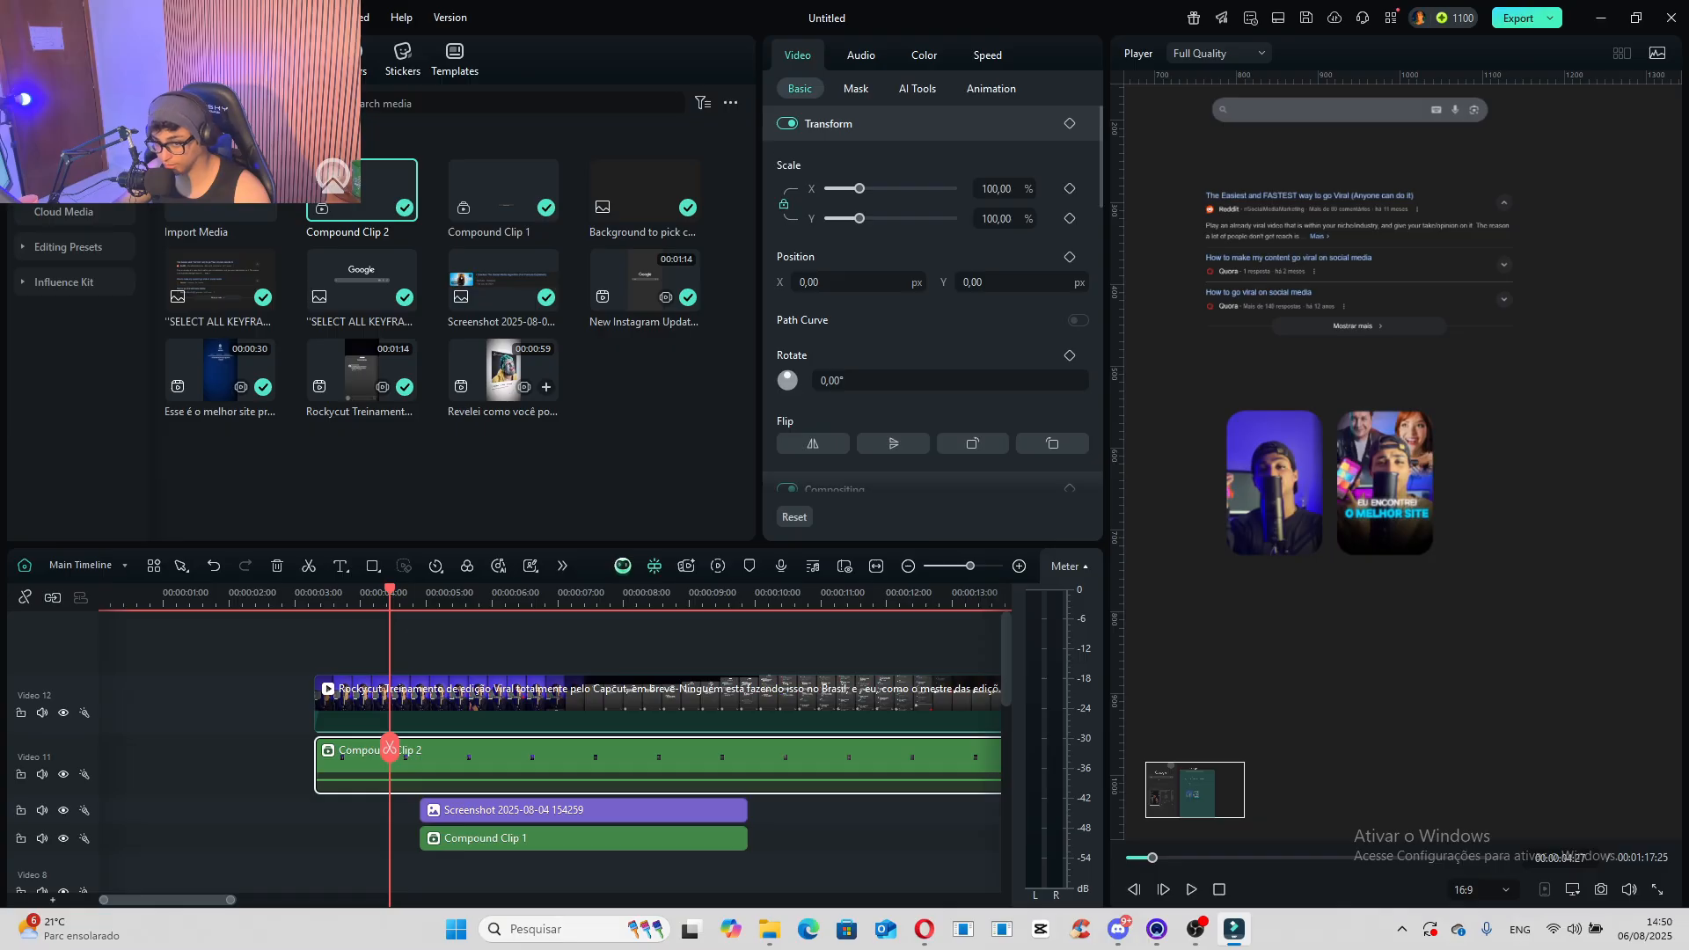
- Add the Basic Blur effect to Compound Clip 2 and set its blur to 9.56
{"action": "left_click", "coordinate": [301, 60]}
{"action": "left_click_drag", "start_coordinate": [206, 281], "coordinate": [448, 775]}
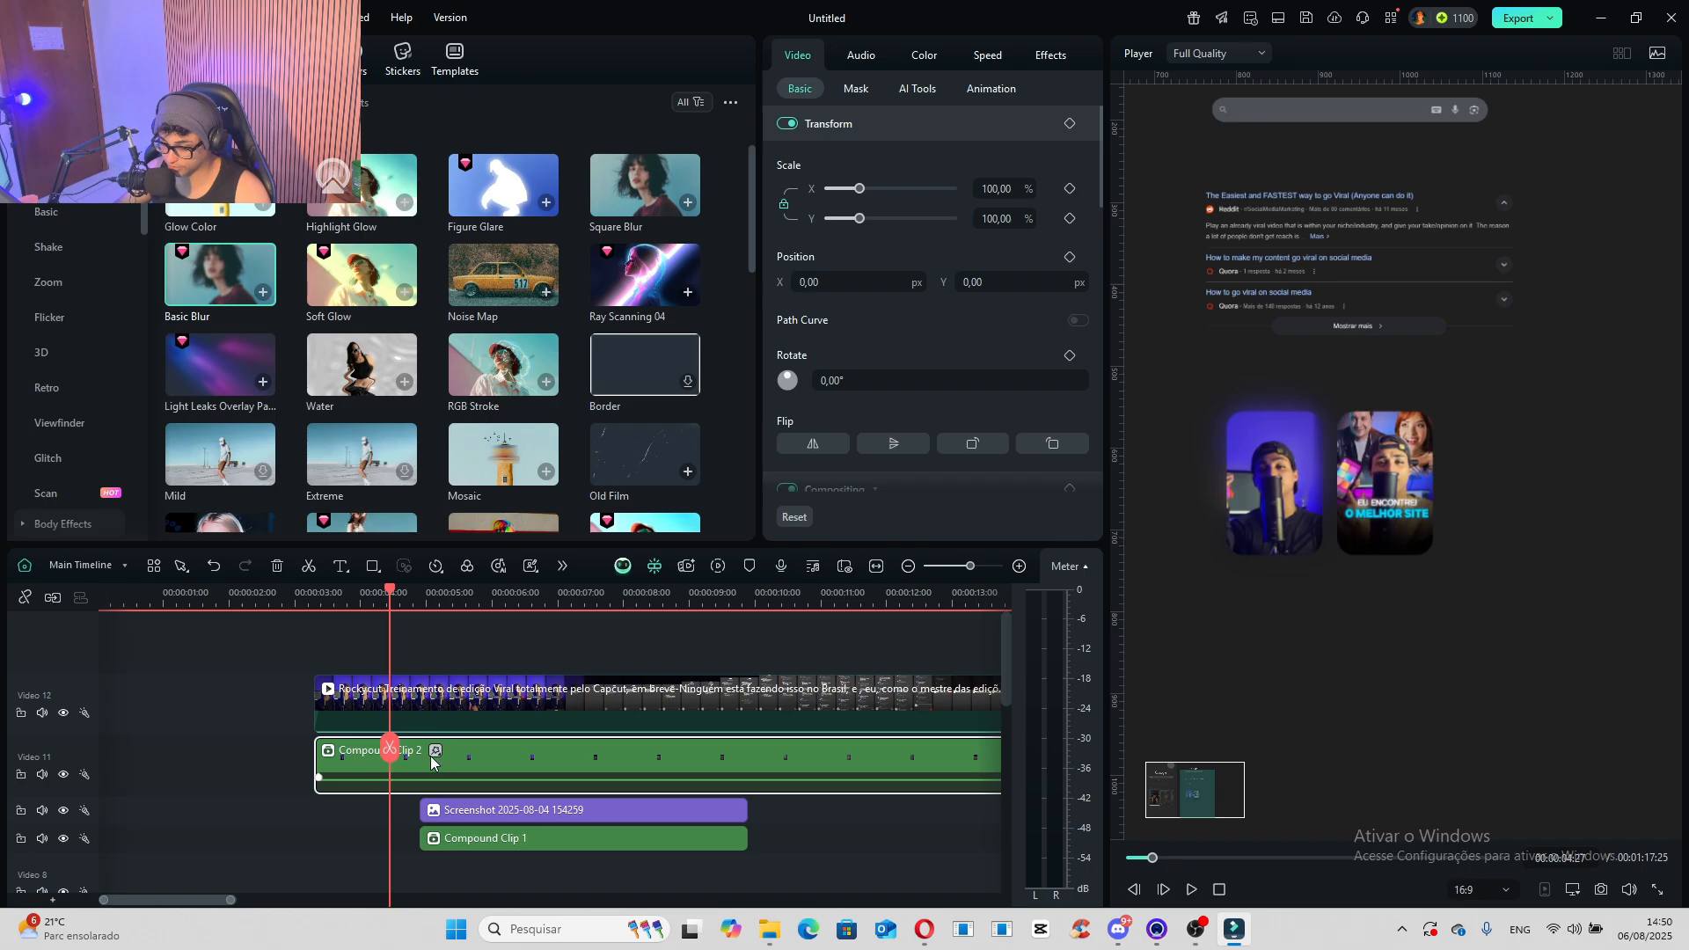
{"action": "left_click", "coordinate": [435, 751]}
{"action": "left_click_drag", "start_coordinate": [894, 190], "coordinate": [804, 200]}
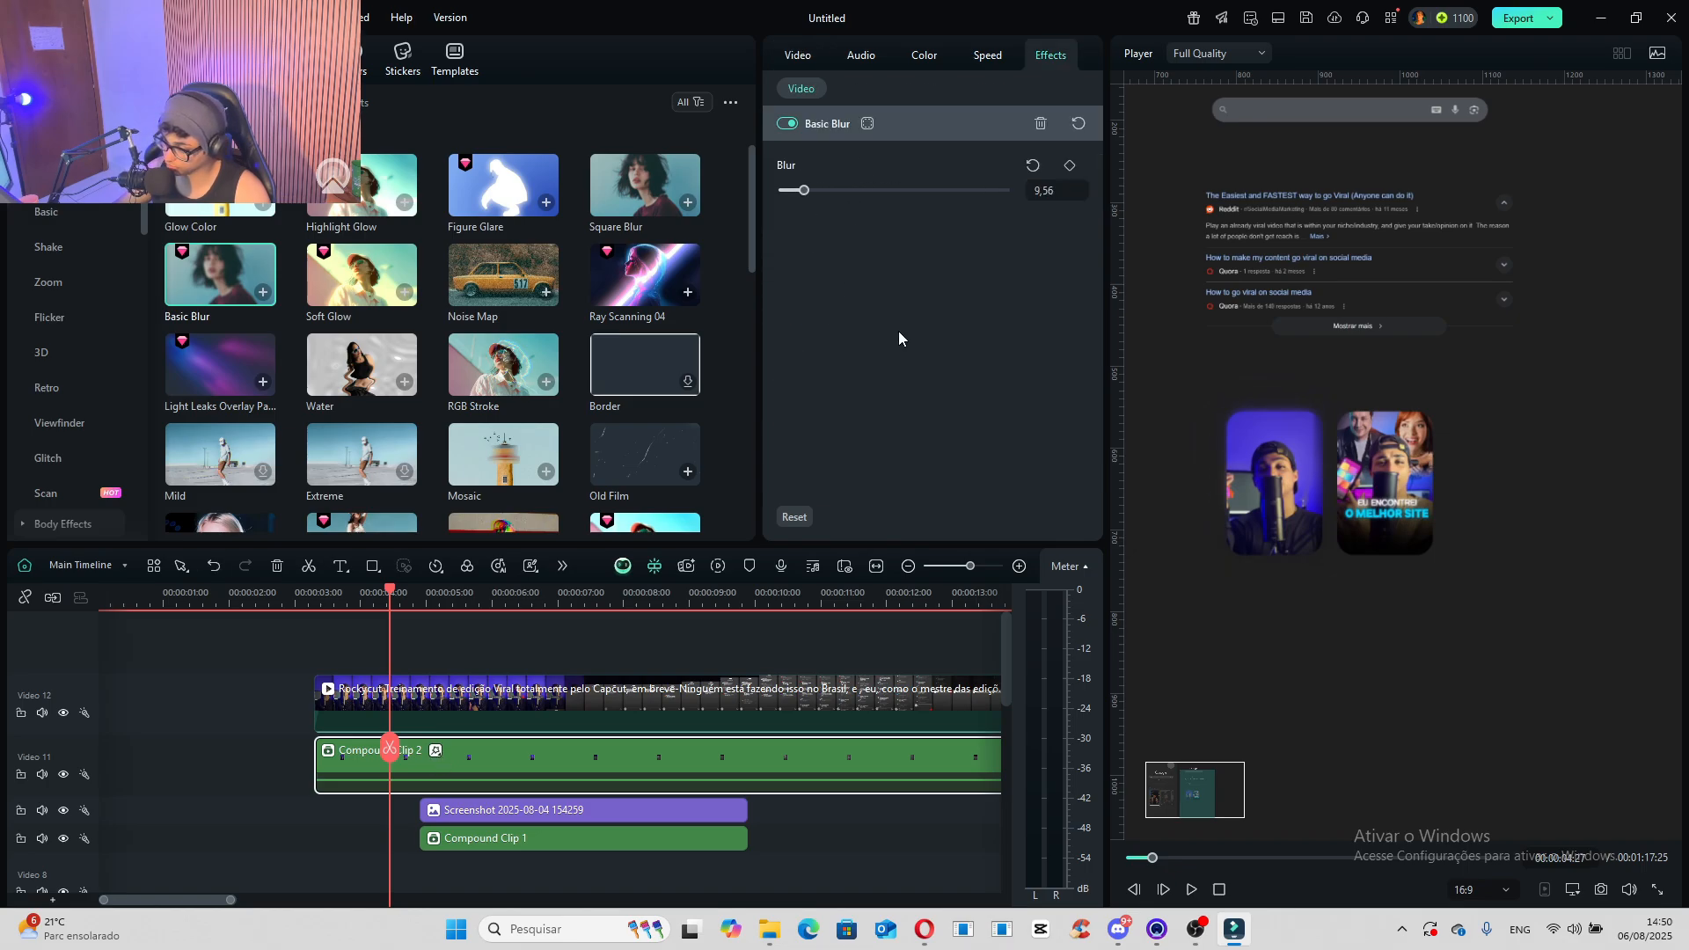
- Lower Compound Clip 2's color temperature to about -17 and raise its exposure, brightness and contrast to 100
{"action": "left_click", "coordinate": [926, 55]}
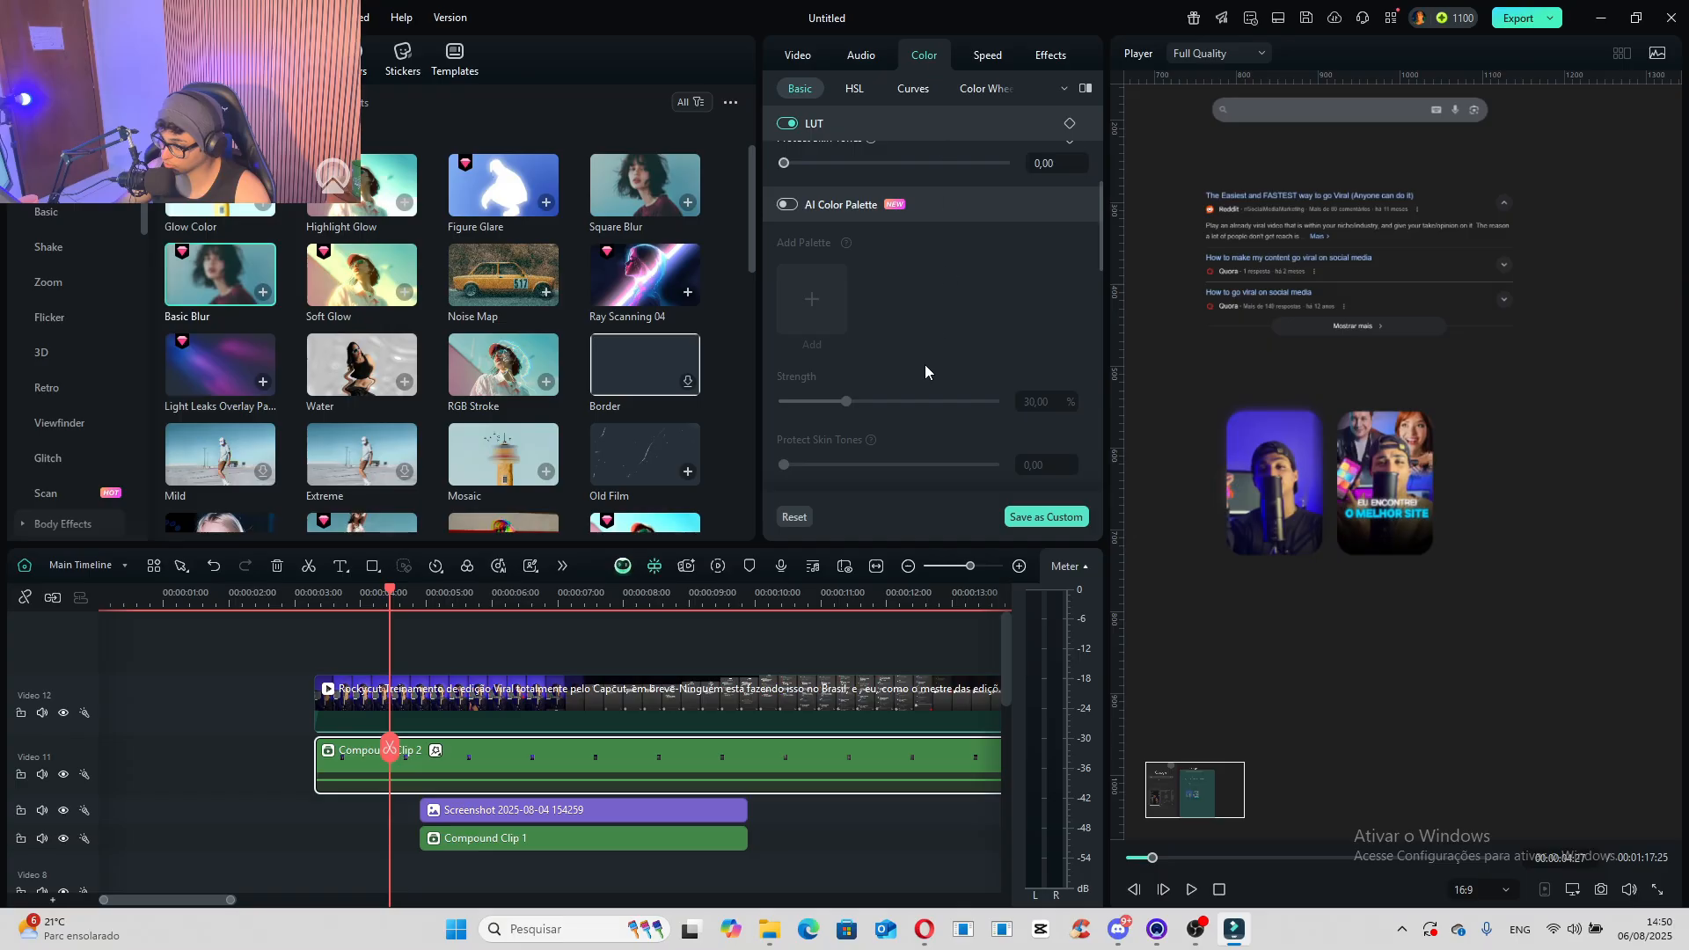
{"action": "scroll", "coordinate": [919, 352], "scroll_direction": "down", "scroll_amount": 2}
{"action": "left_click_drag", "start_coordinate": [894, 217], "coordinate": [883, 216]}
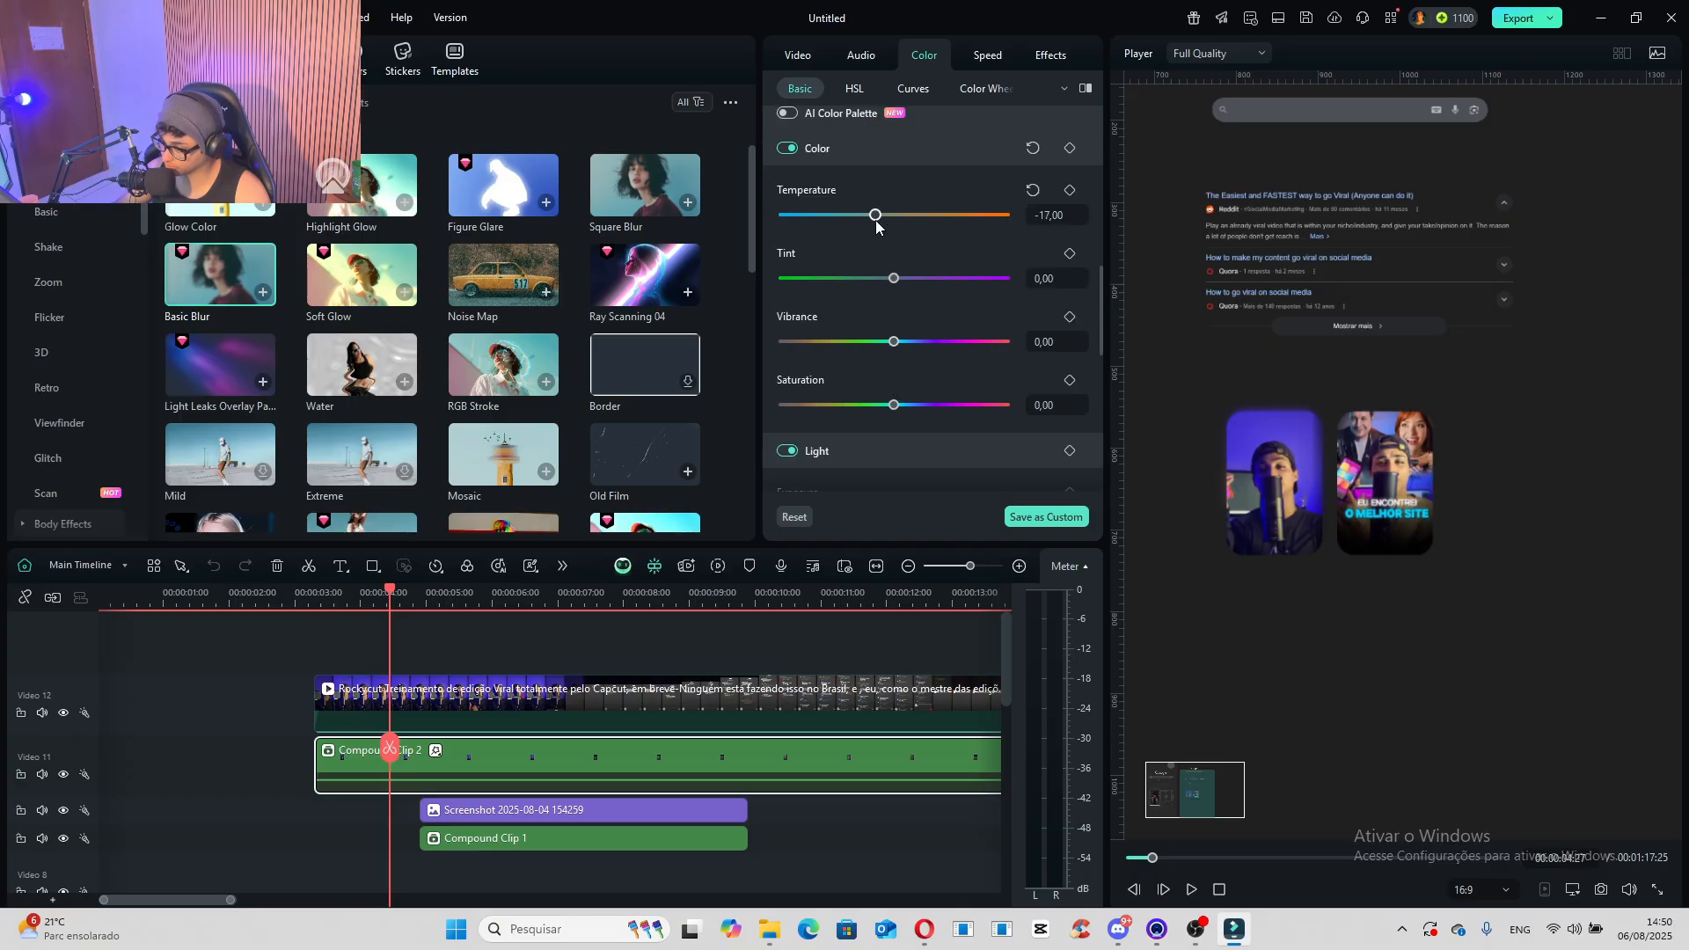
{"action": "scroll", "coordinate": [904, 348], "scroll_direction": "down", "scroll_amount": 2}
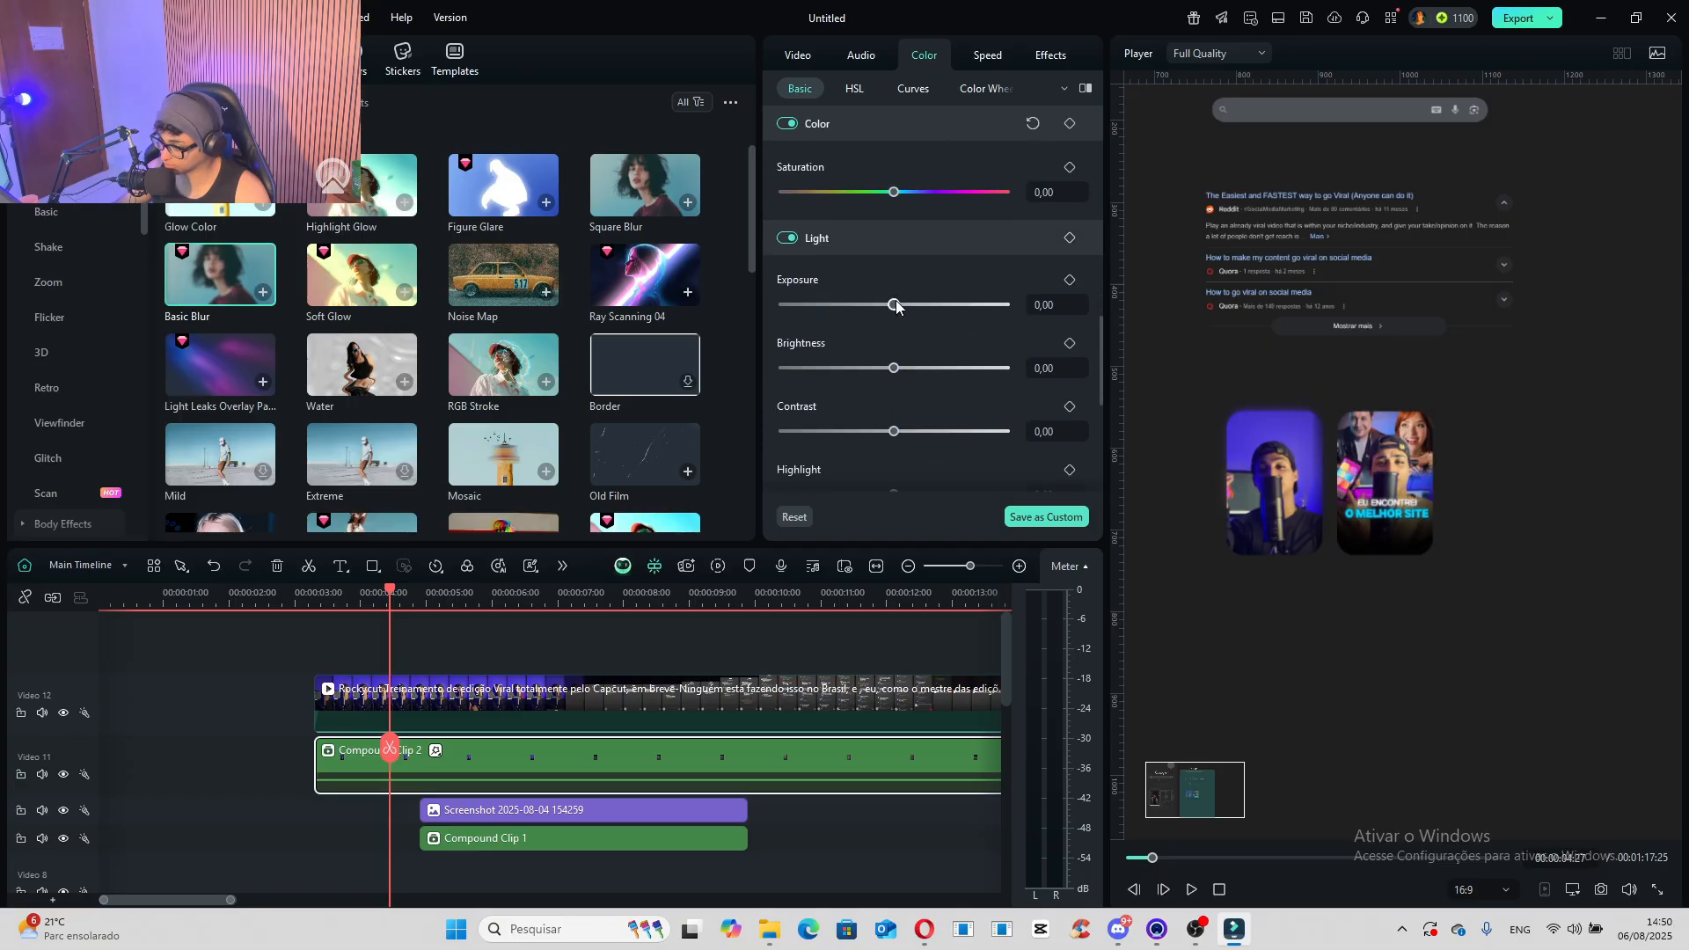
{"action": "left_click_drag", "start_coordinate": [896, 305], "coordinate": [1012, 305]}
{"action": "left_click_drag", "start_coordinate": [894, 368], "coordinate": [1346, 397]}
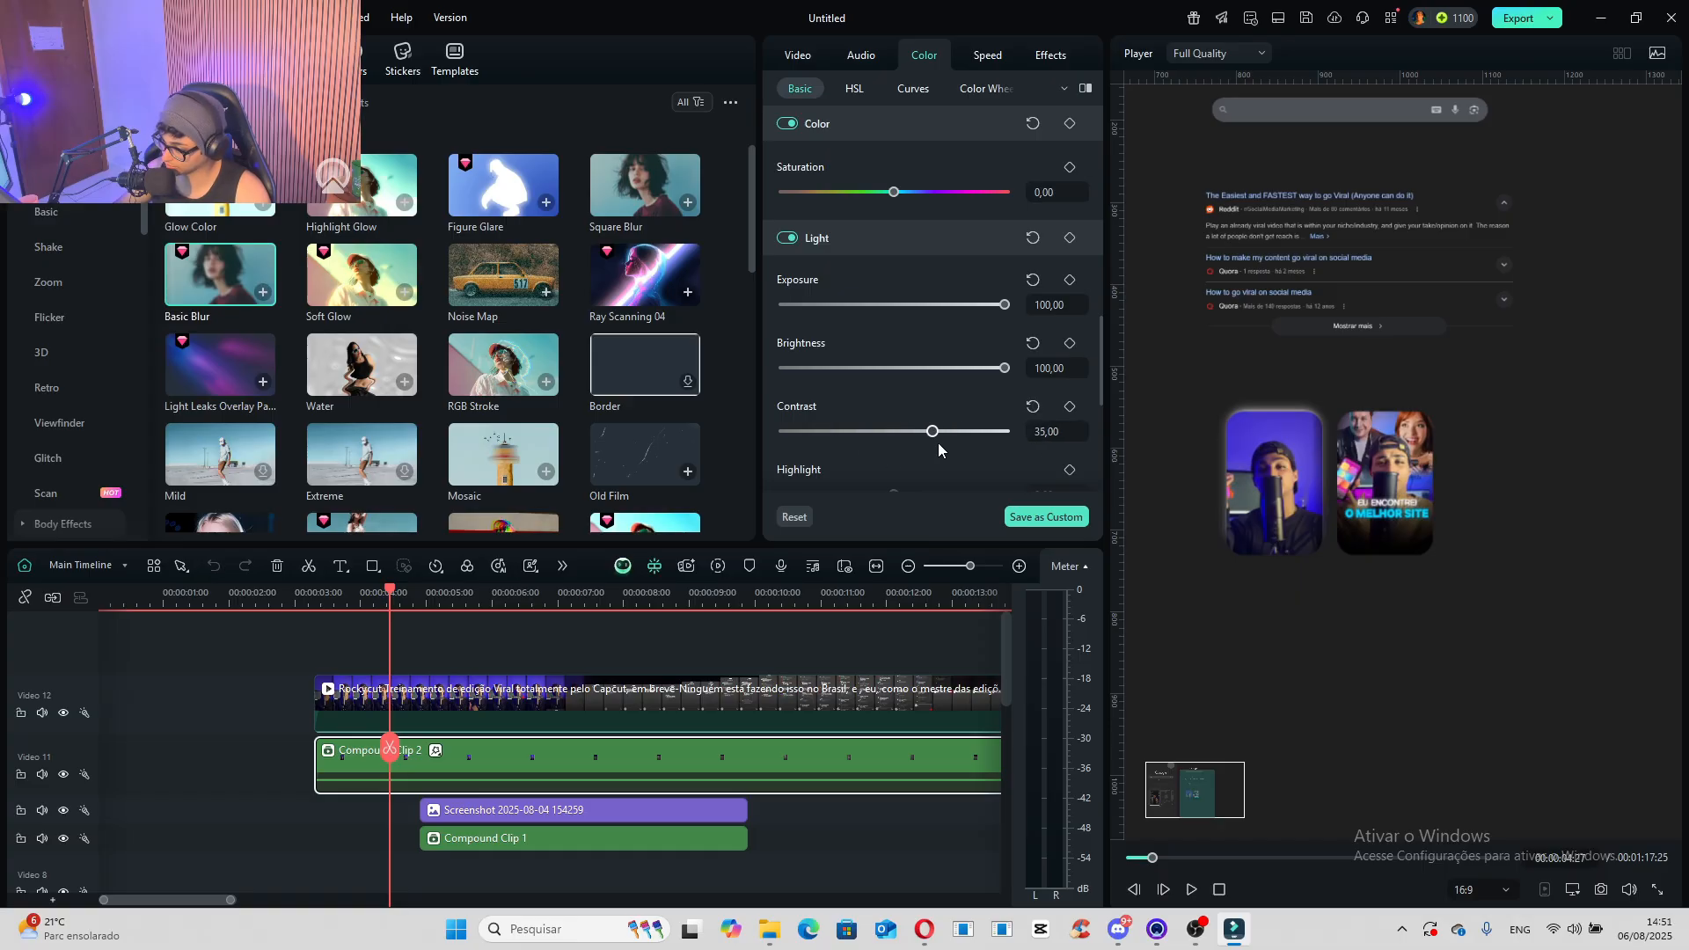
{"action": "left_click_drag", "start_coordinate": [980, 447], "coordinate": [1038, 456]}
- Raise Compound Clip 2's highlight, white and black light adjustments to 100
{"action": "scroll", "coordinate": [1038, 456], "scroll_direction": "down", "scroll_amount": 3}
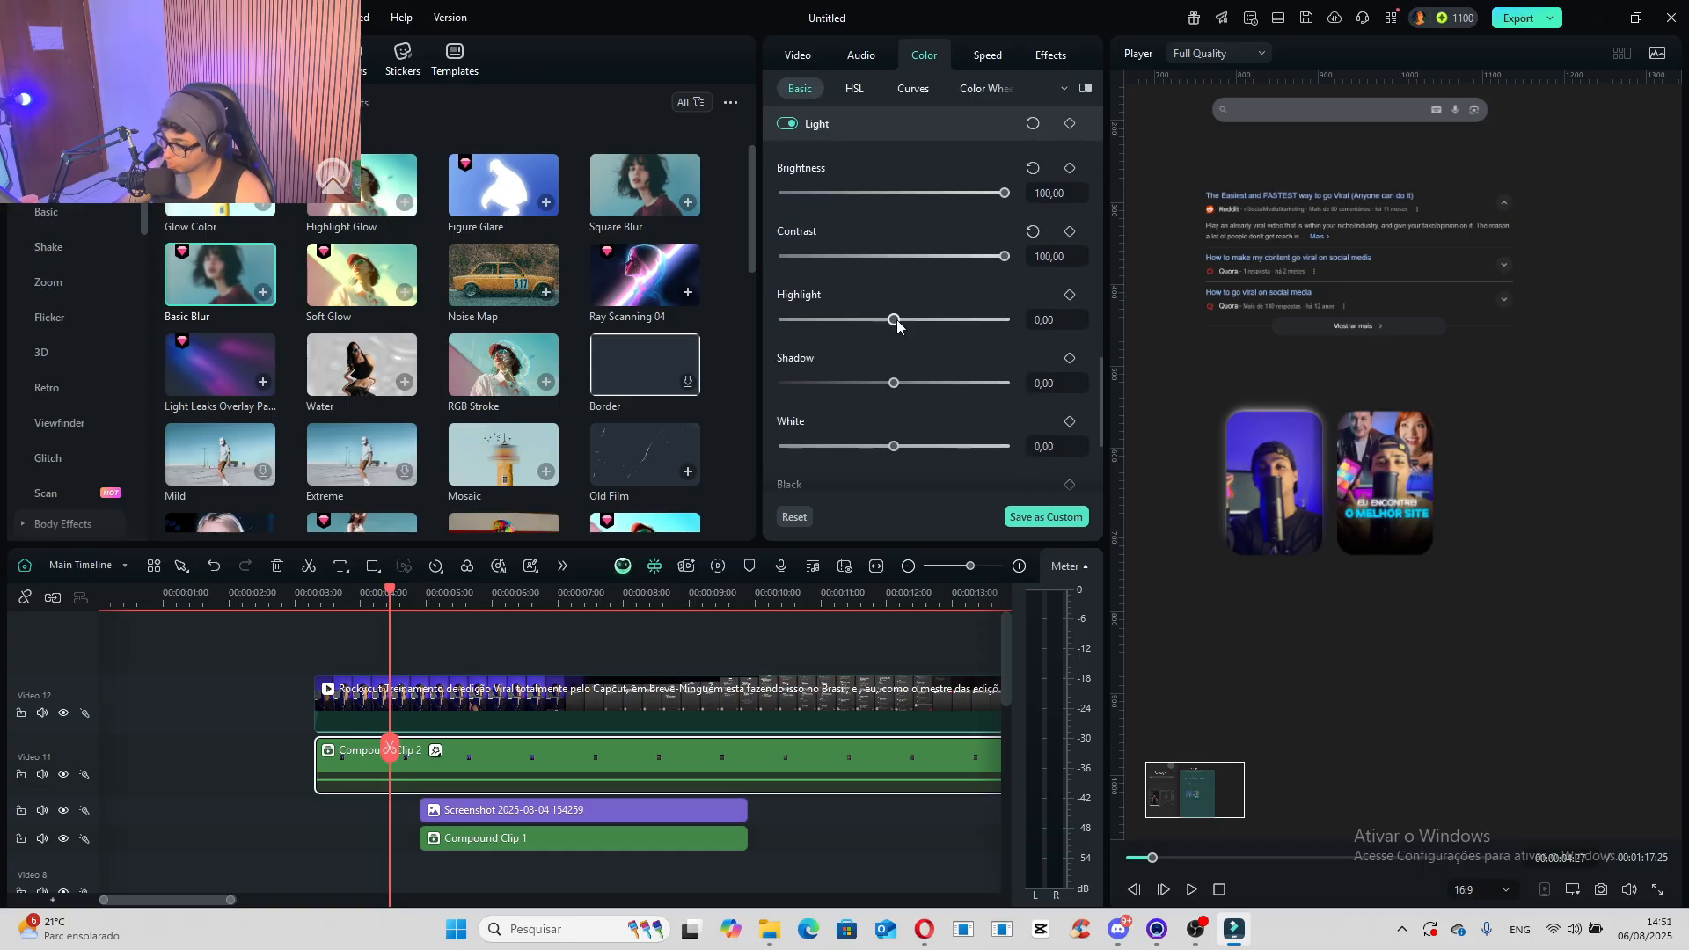
{"action": "left_click_drag", "start_coordinate": [894, 319], "coordinate": [1142, 338]}
{"action": "left_click_drag", "start_coordinate": [893, 446], "coordinate": [1232, 463]}
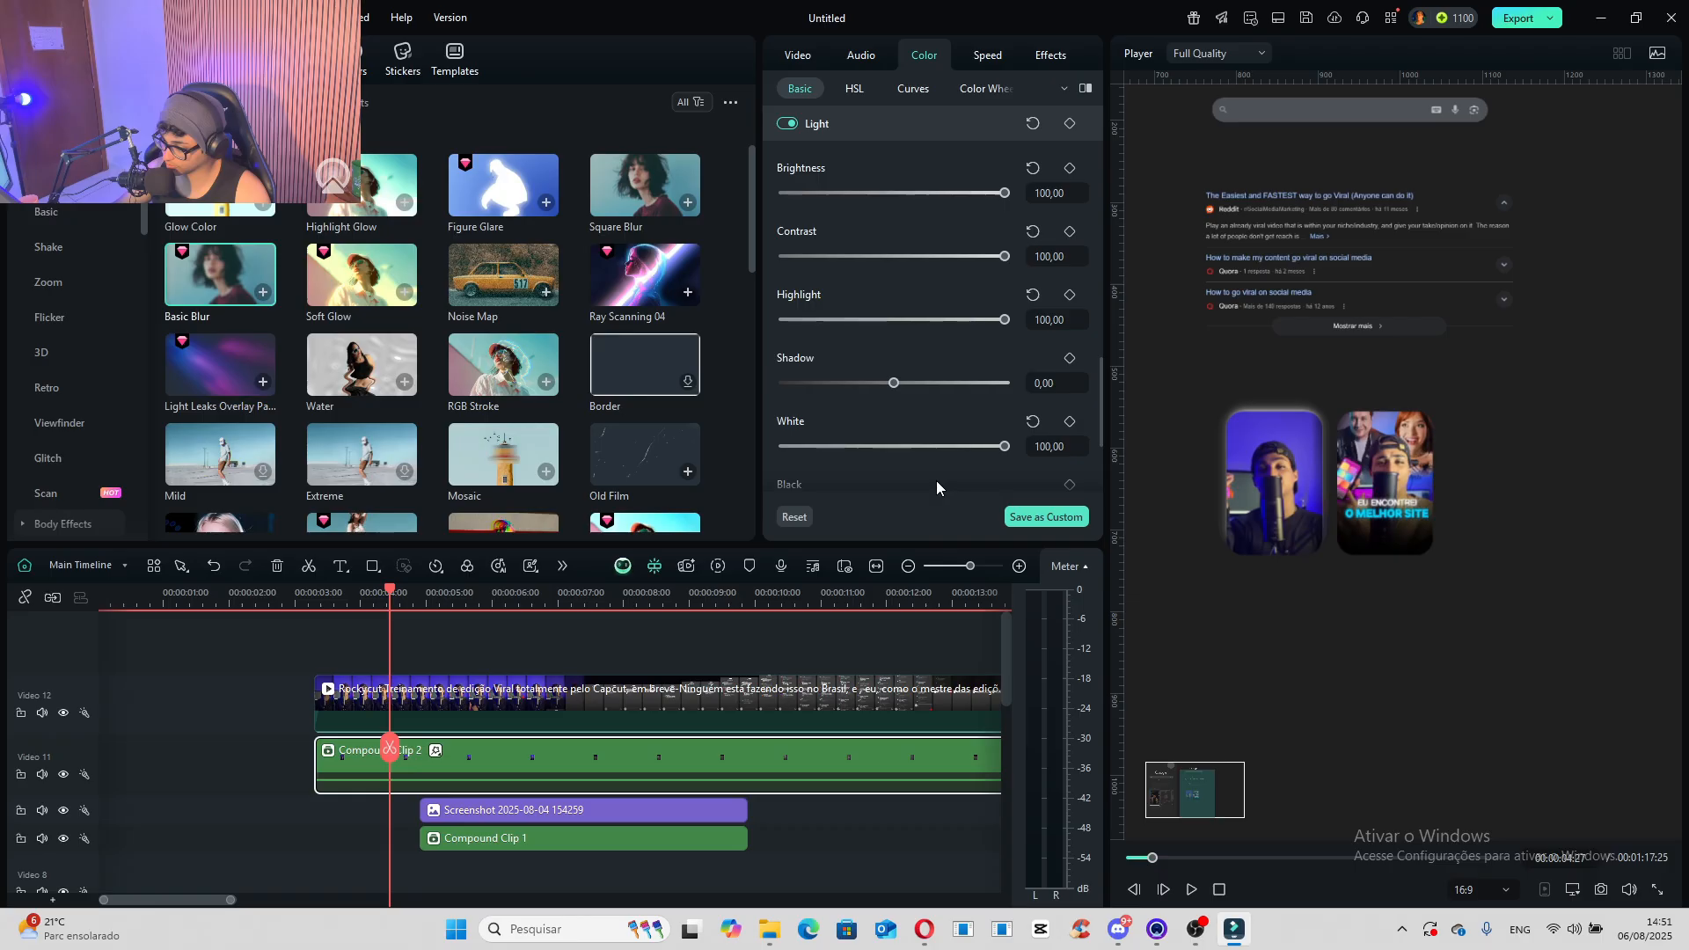
{"action": "scroll", "coordinate": [936, 480], "scroll_direction": "down", "scroll_amount": 2}
{"action": "left_click_drag", "start_coordinate": [894, 381], "coordinate": [898, 381]}
{"action": "left_click_drag", "start_coordinate": [1033, 393], "coordinate": [1114, 425]}
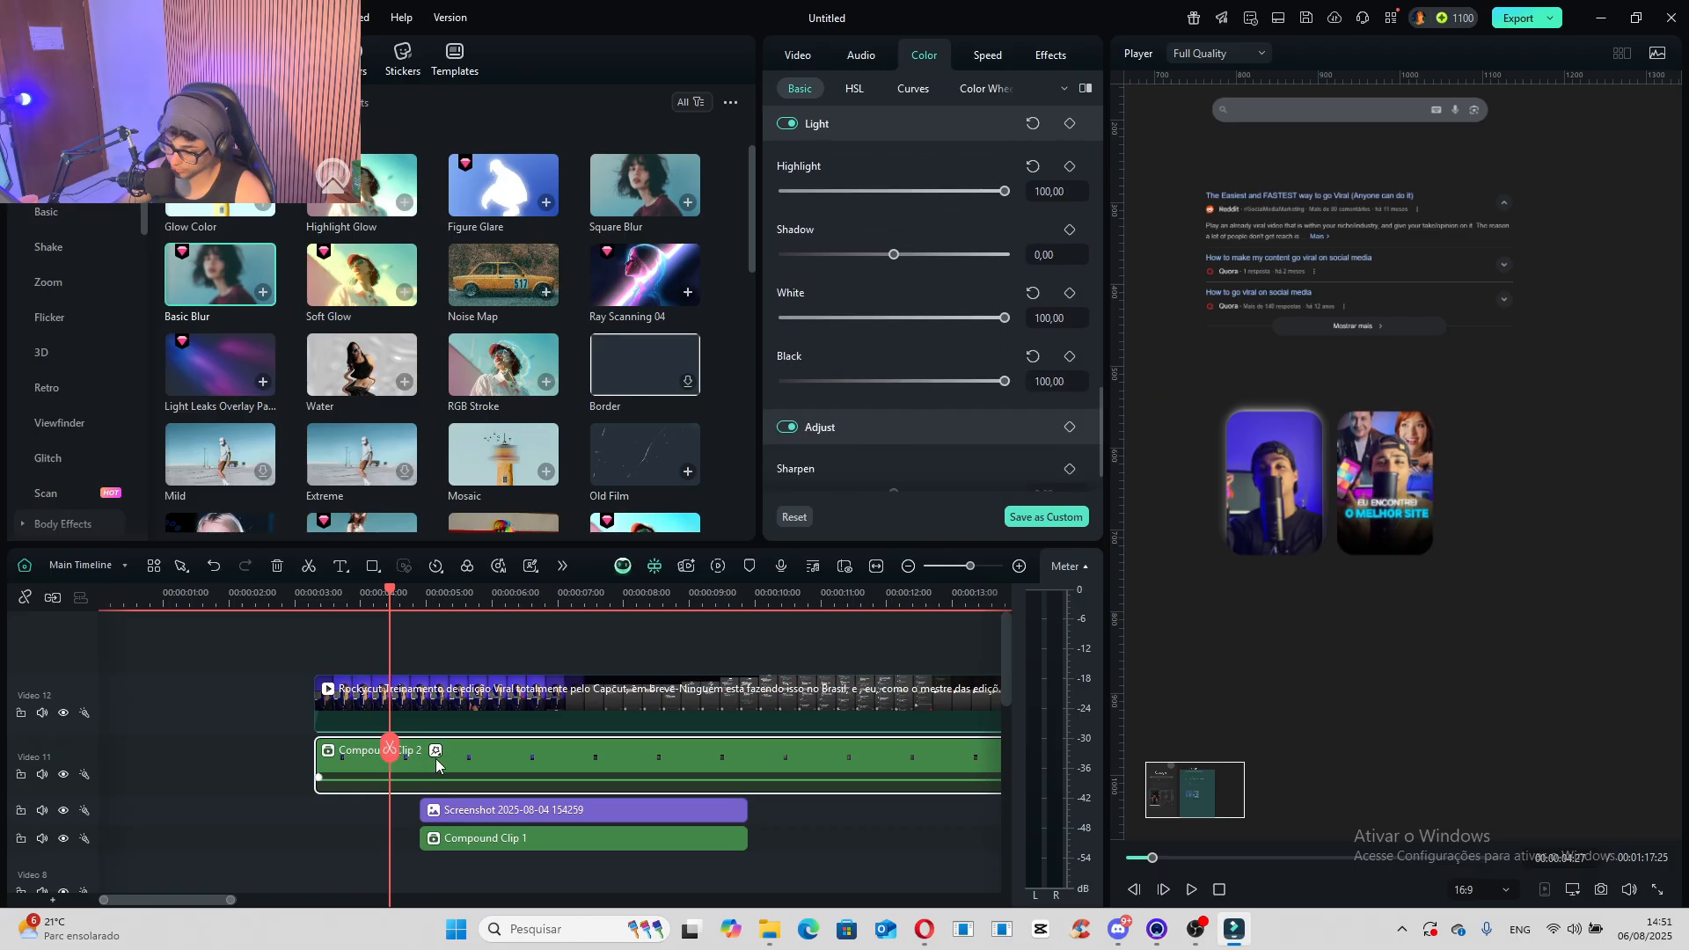
{"action": "scroll", "coordinate": [436, 766], "scroll_direction": "down", "scroll_amount": 1}
- Scale Compound Clip 2 to 109.35% and position it at X 10, Y 4 so the glow surrounds the first thumbnail evenly
{"action": "left_click", "coordinate": [795, 56]}
{"action": "left_click_drag", "start_coordinate": [855, 189], "coordinate": [866, 190]}
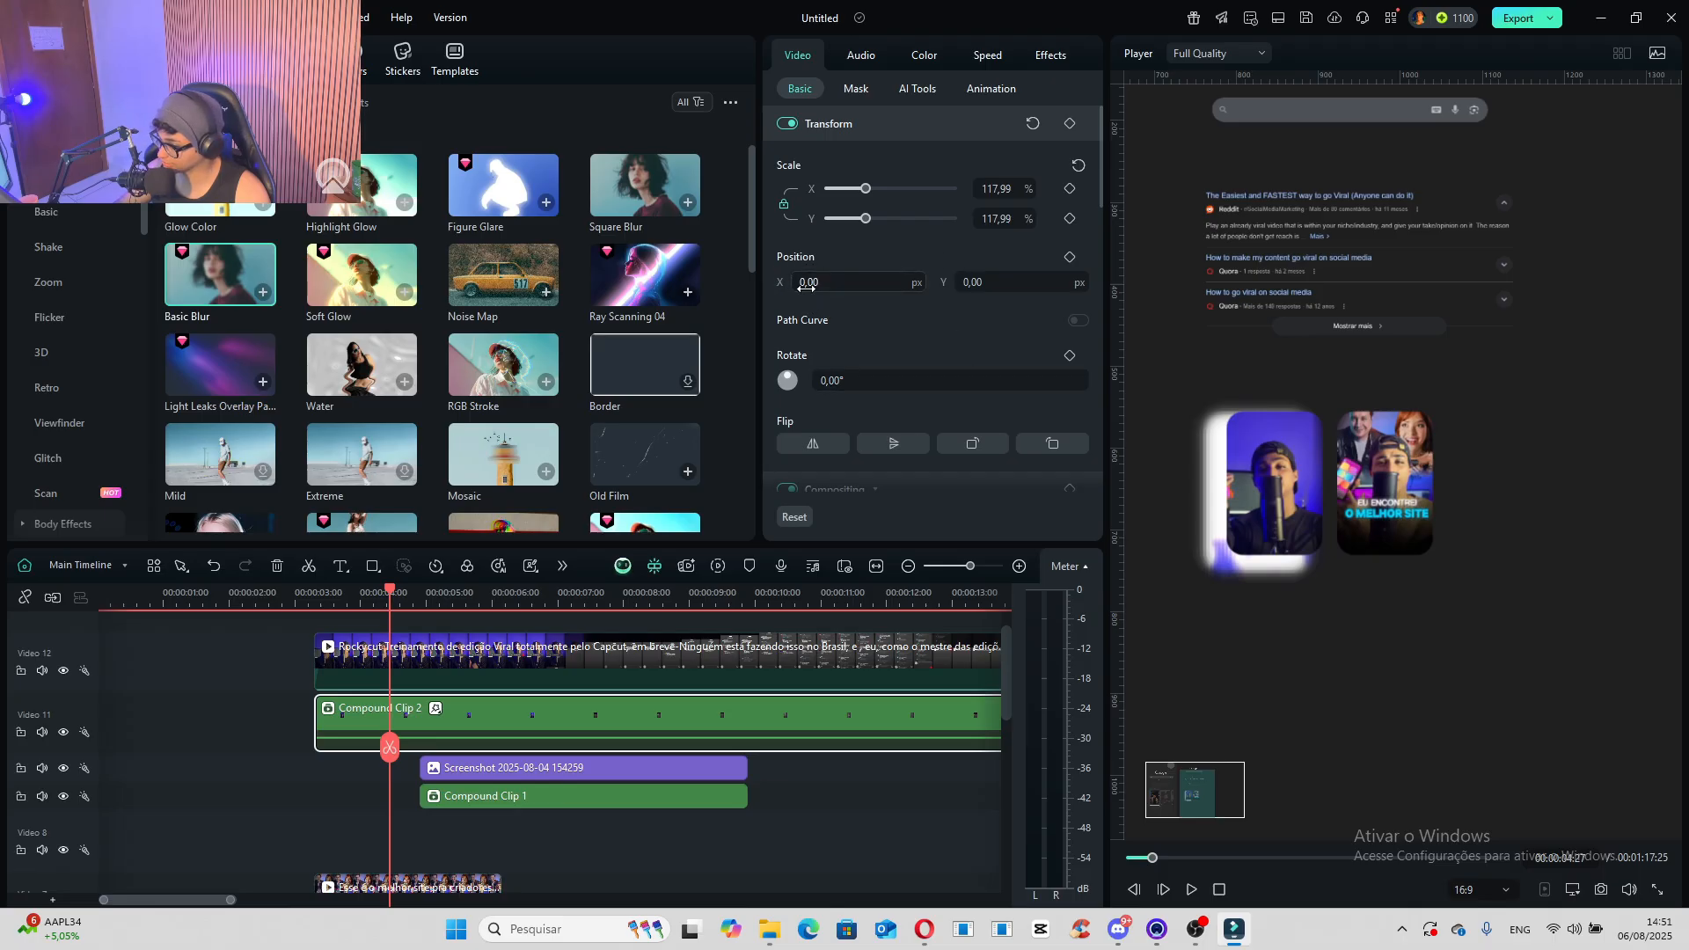
{"action": "mouse_move", "coordinate": [807, 286]}
{"action": "left_mouse_down"}
{"action": "mouse_move", "coordinate": [823, 286]}
{"action": "mouse_move", "coordinate": [802, 284]}
{"action": "left_mouse_up"}
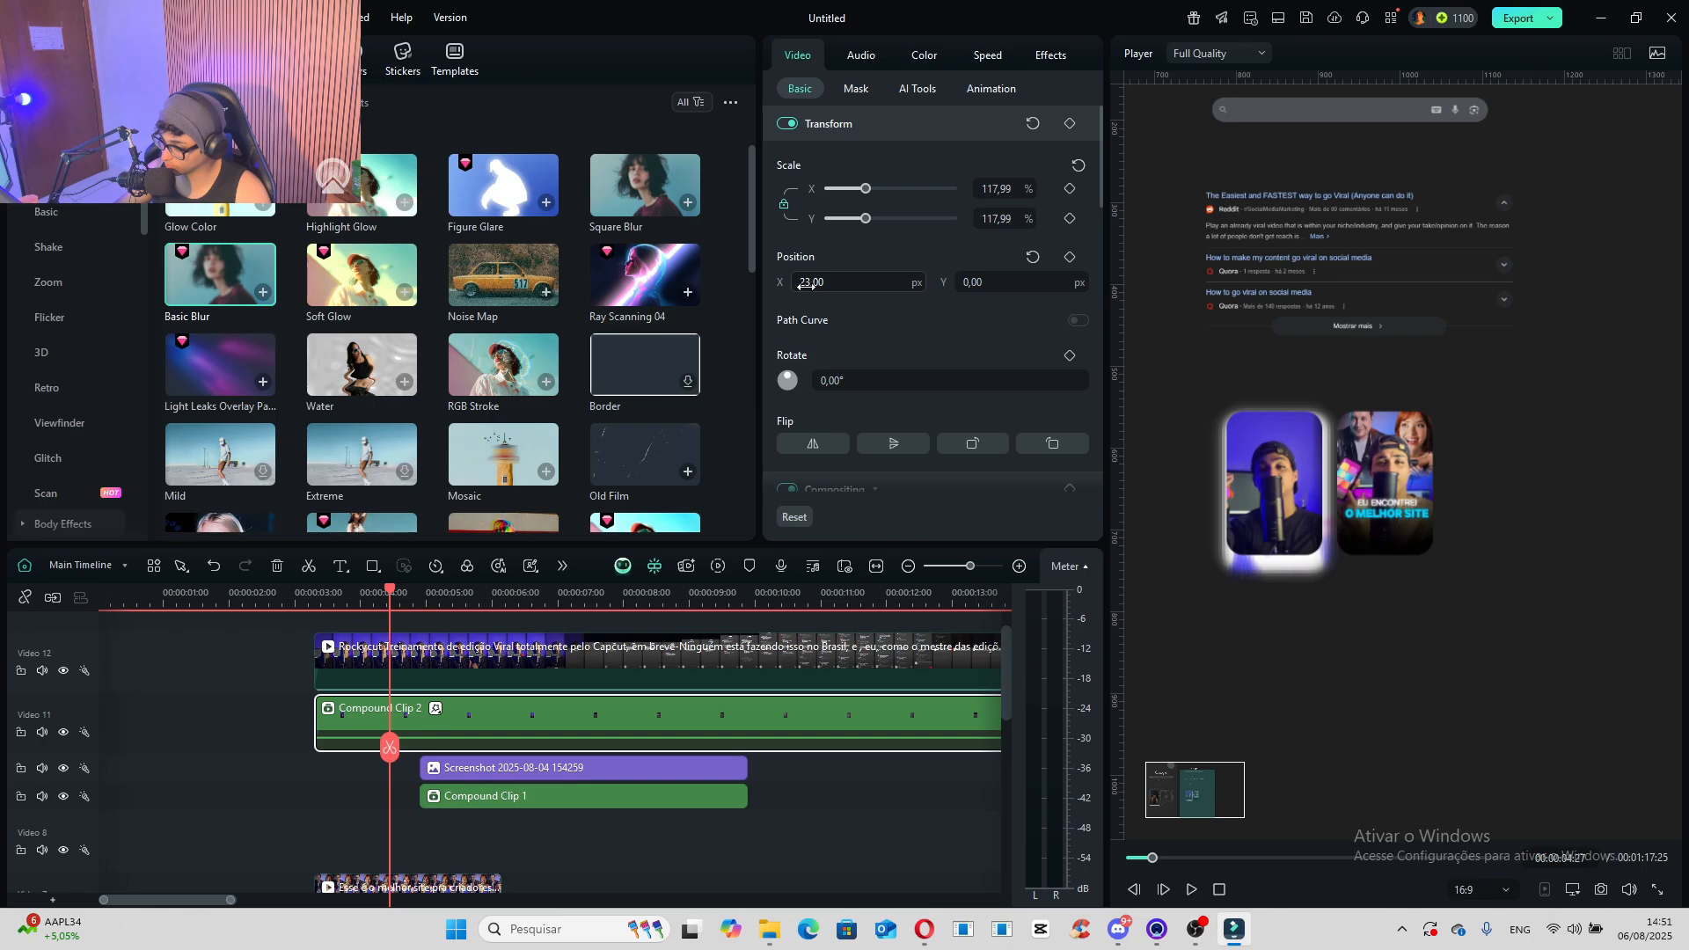
{"action": "left_click_drag", "start_coordinate": [996, 287], "coordinate": [1003, 287]}
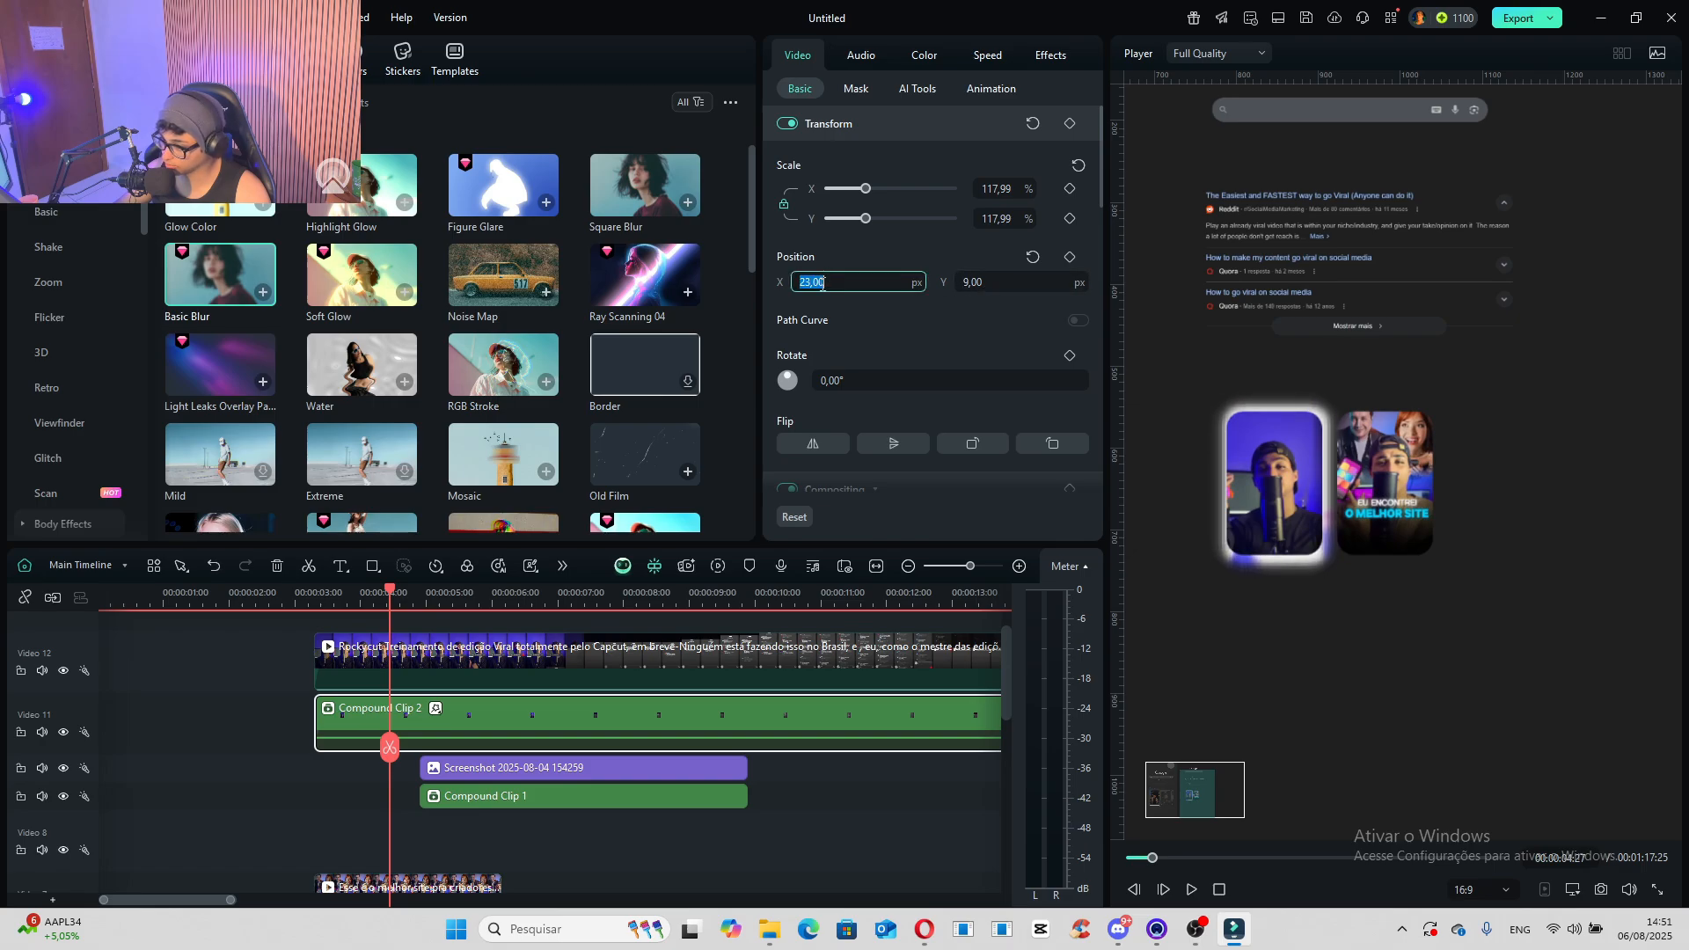
{"action": "left_click_drag", "start_coordinate": [862, 191], "coordinate": [862, 191]}
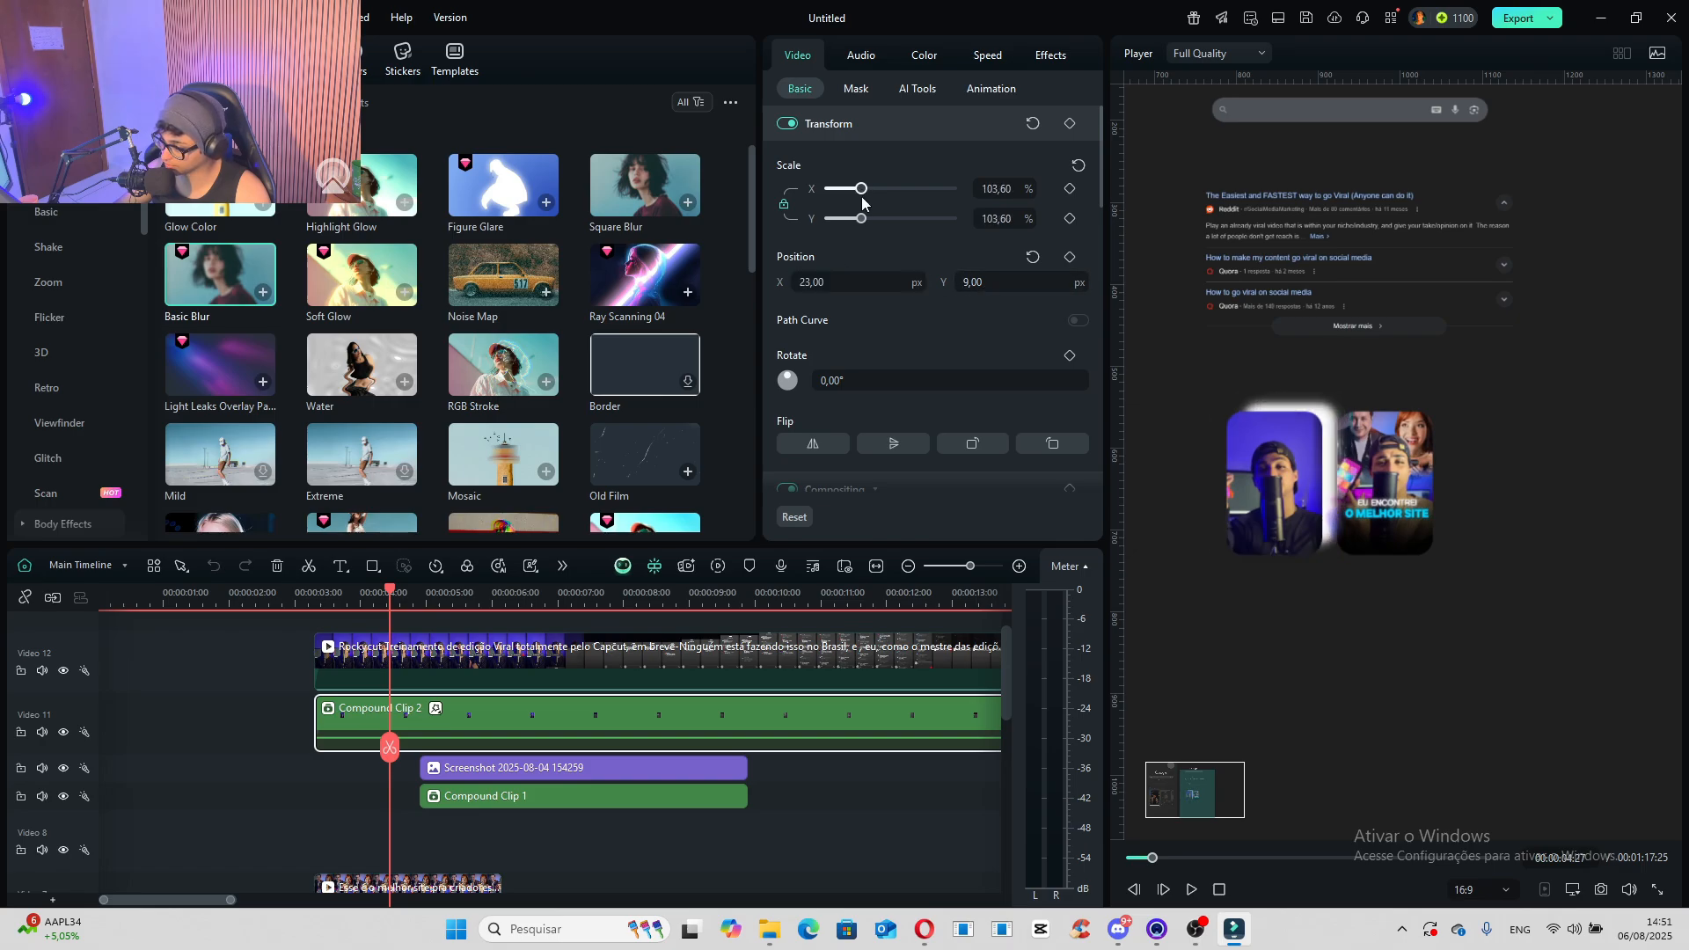
{"action": "left_click_drag", "start_coordinate": [828, 288], "coordinate": [816, 288]}
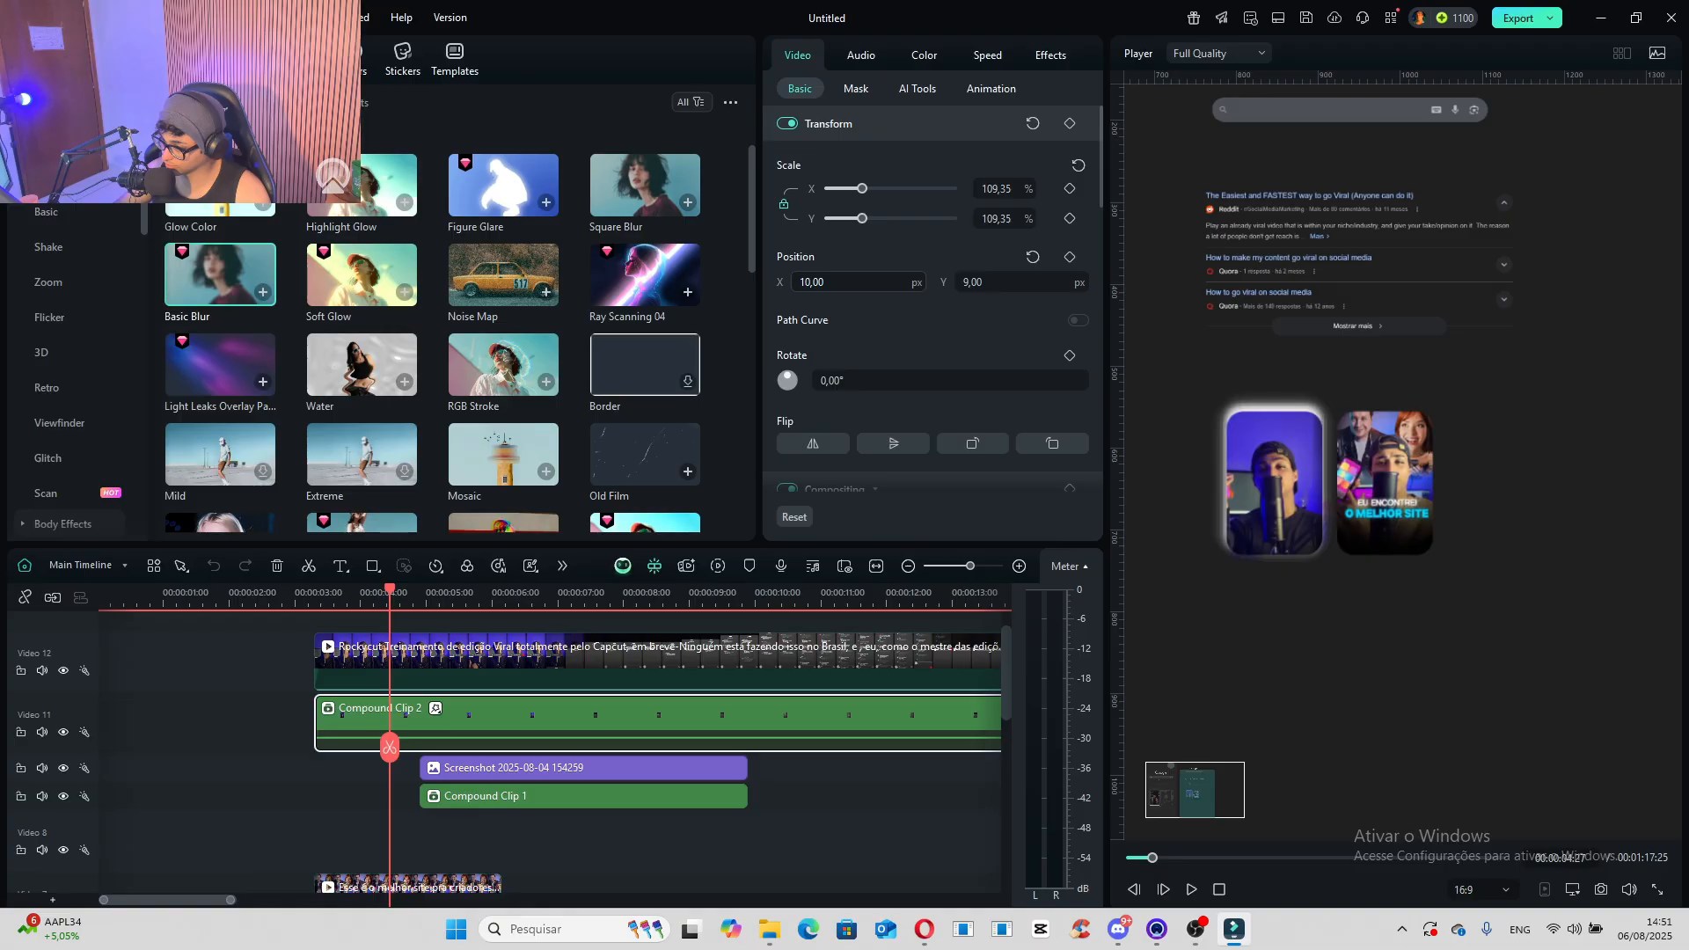
{"action": "left_click_drag", "start_coordinate": [995, 287], "coordinate": [990, 287]}
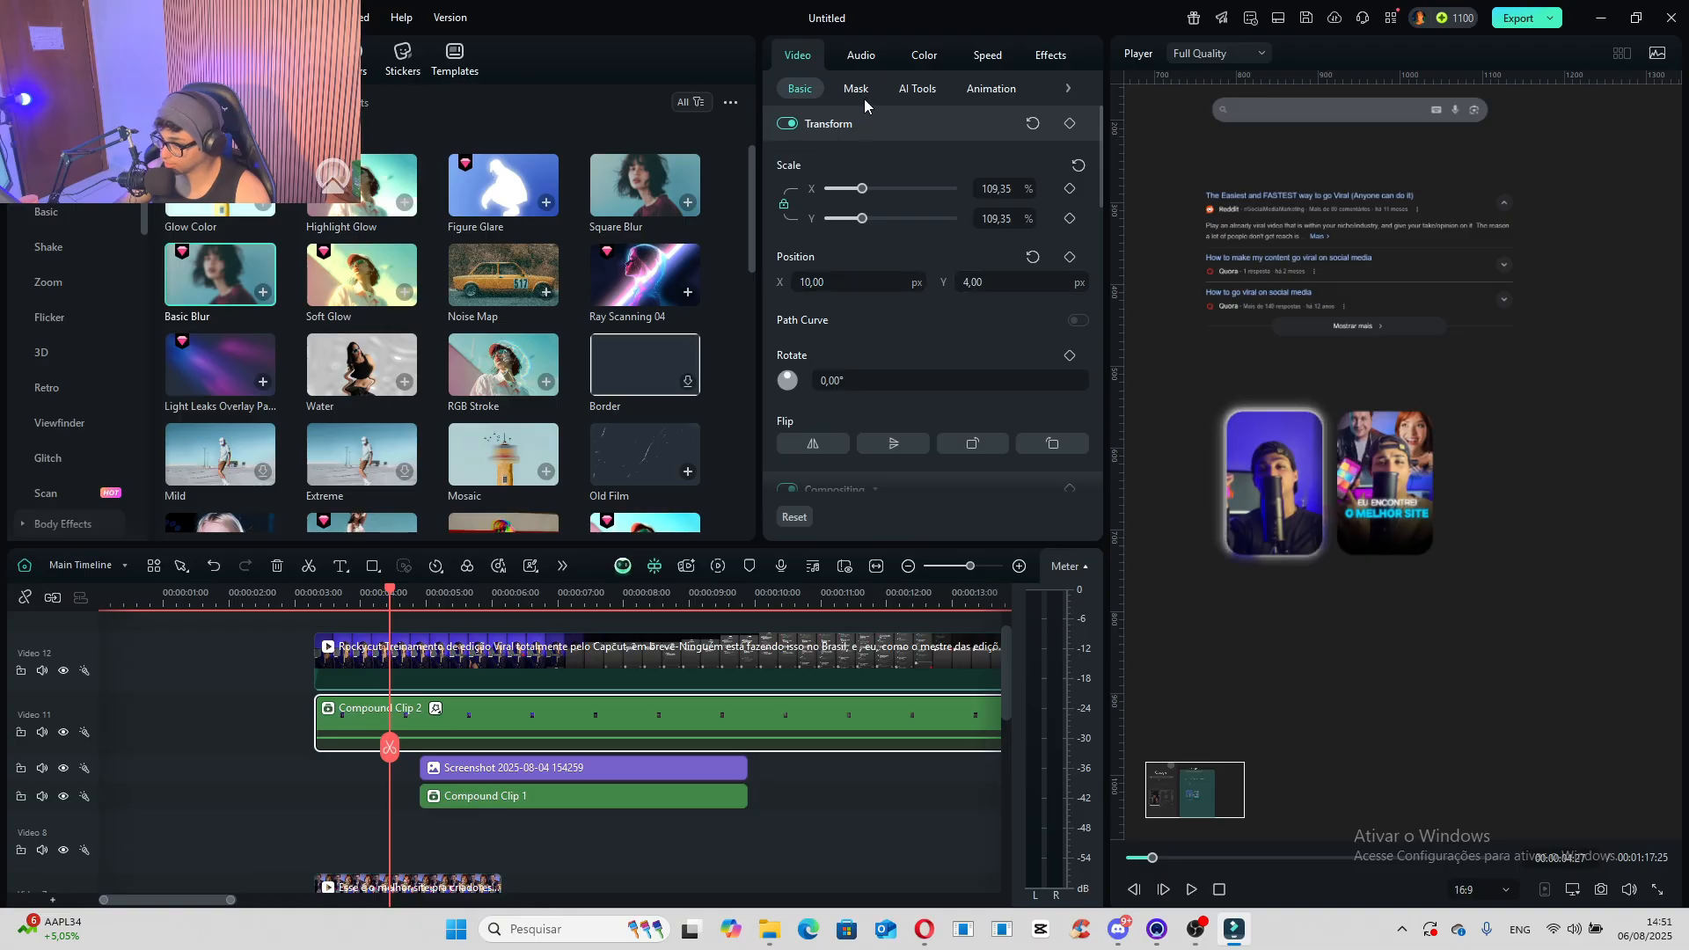
- Reduce Compound Clip 2's Basic Blur to 4.38 and add the Glow Color effect with feathering 9 and intensity 0.26
{"action": "left_click", "coordinate": [435, 708]}
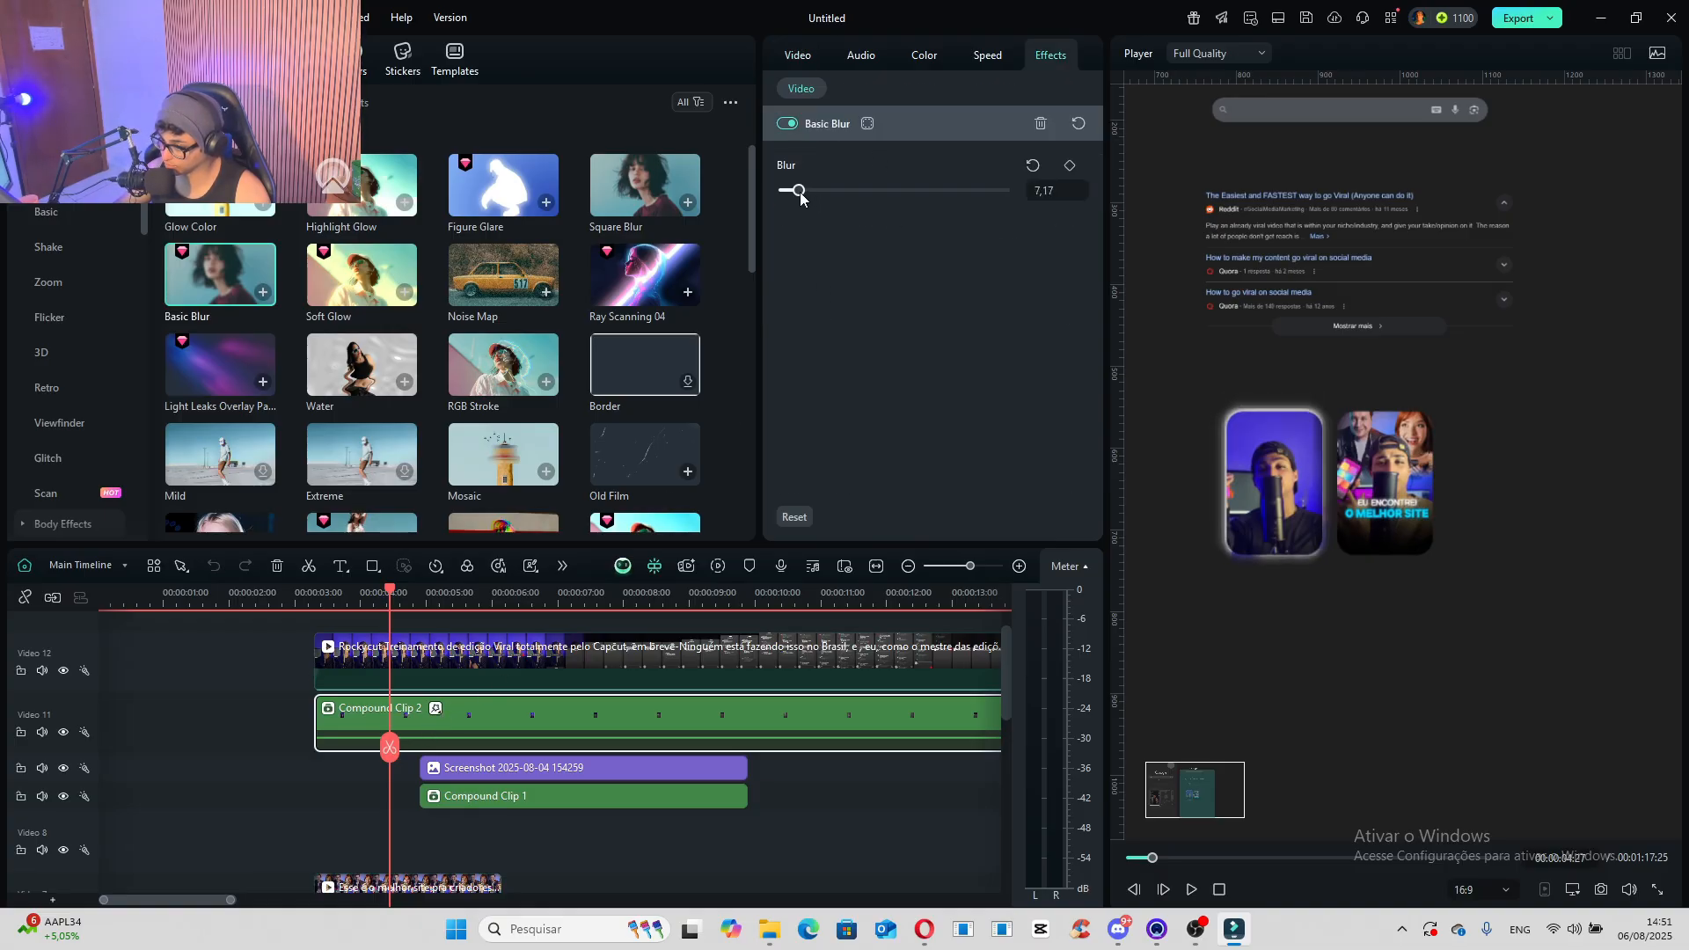
{"action": "left_click_drag", "start_coordinate": [795, 198], "coordinate": [796, 199]}
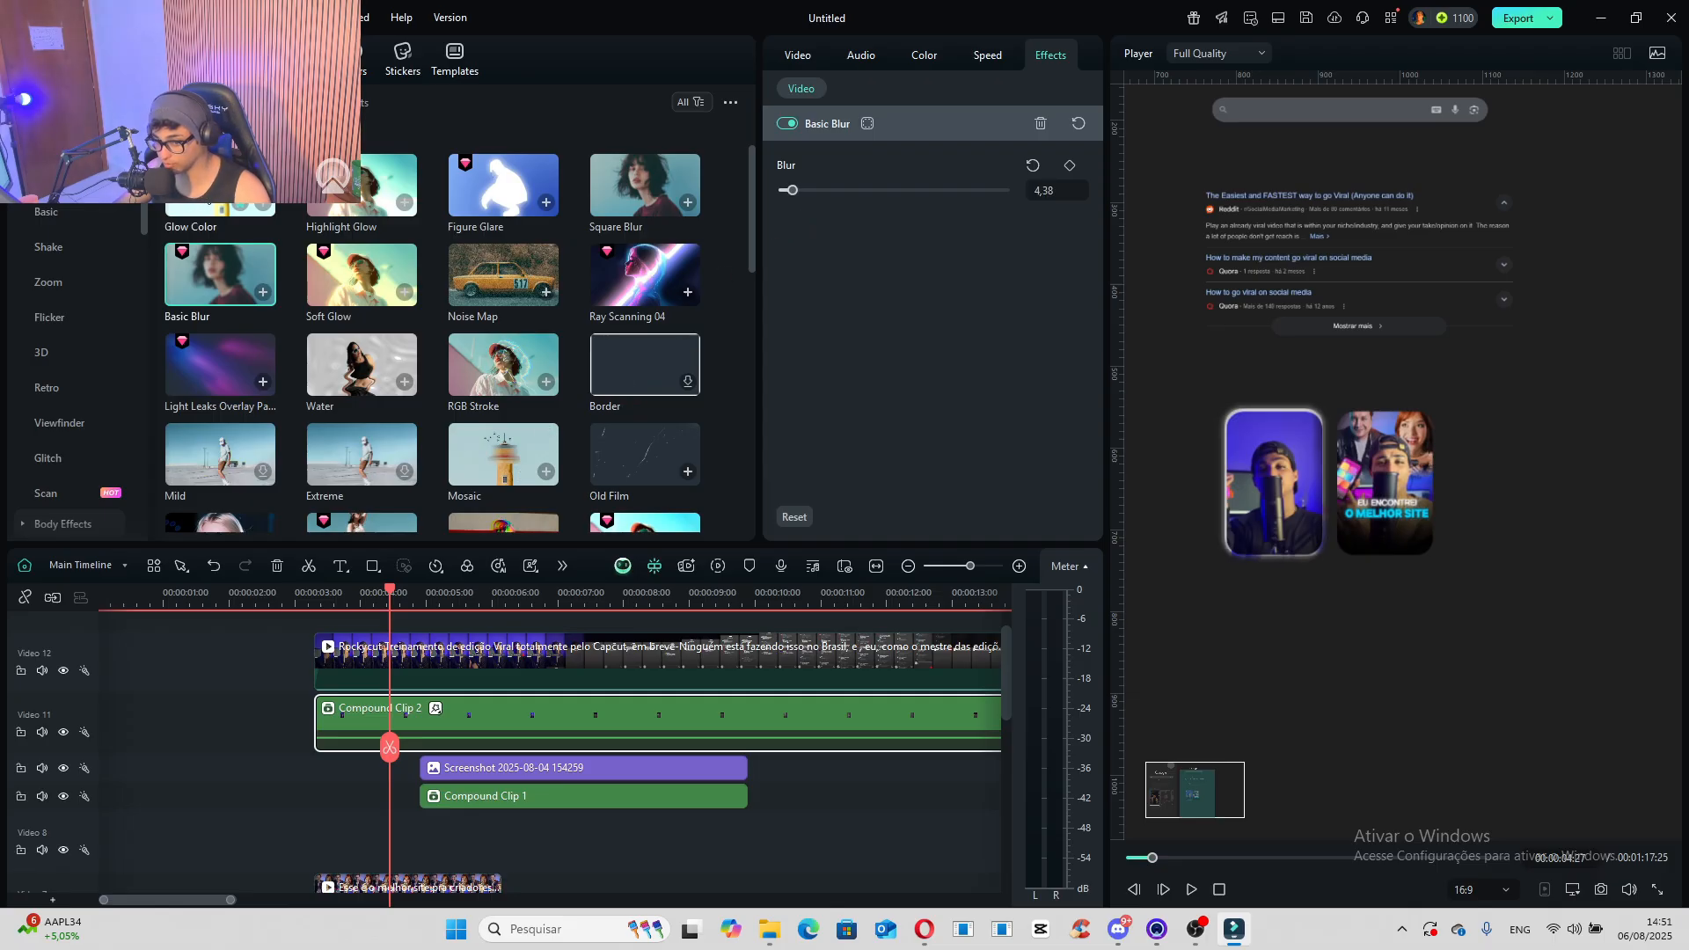
{"action": "left_click_drag", "start_coordinate": [220, 181], "coordinate": [431, 714]}
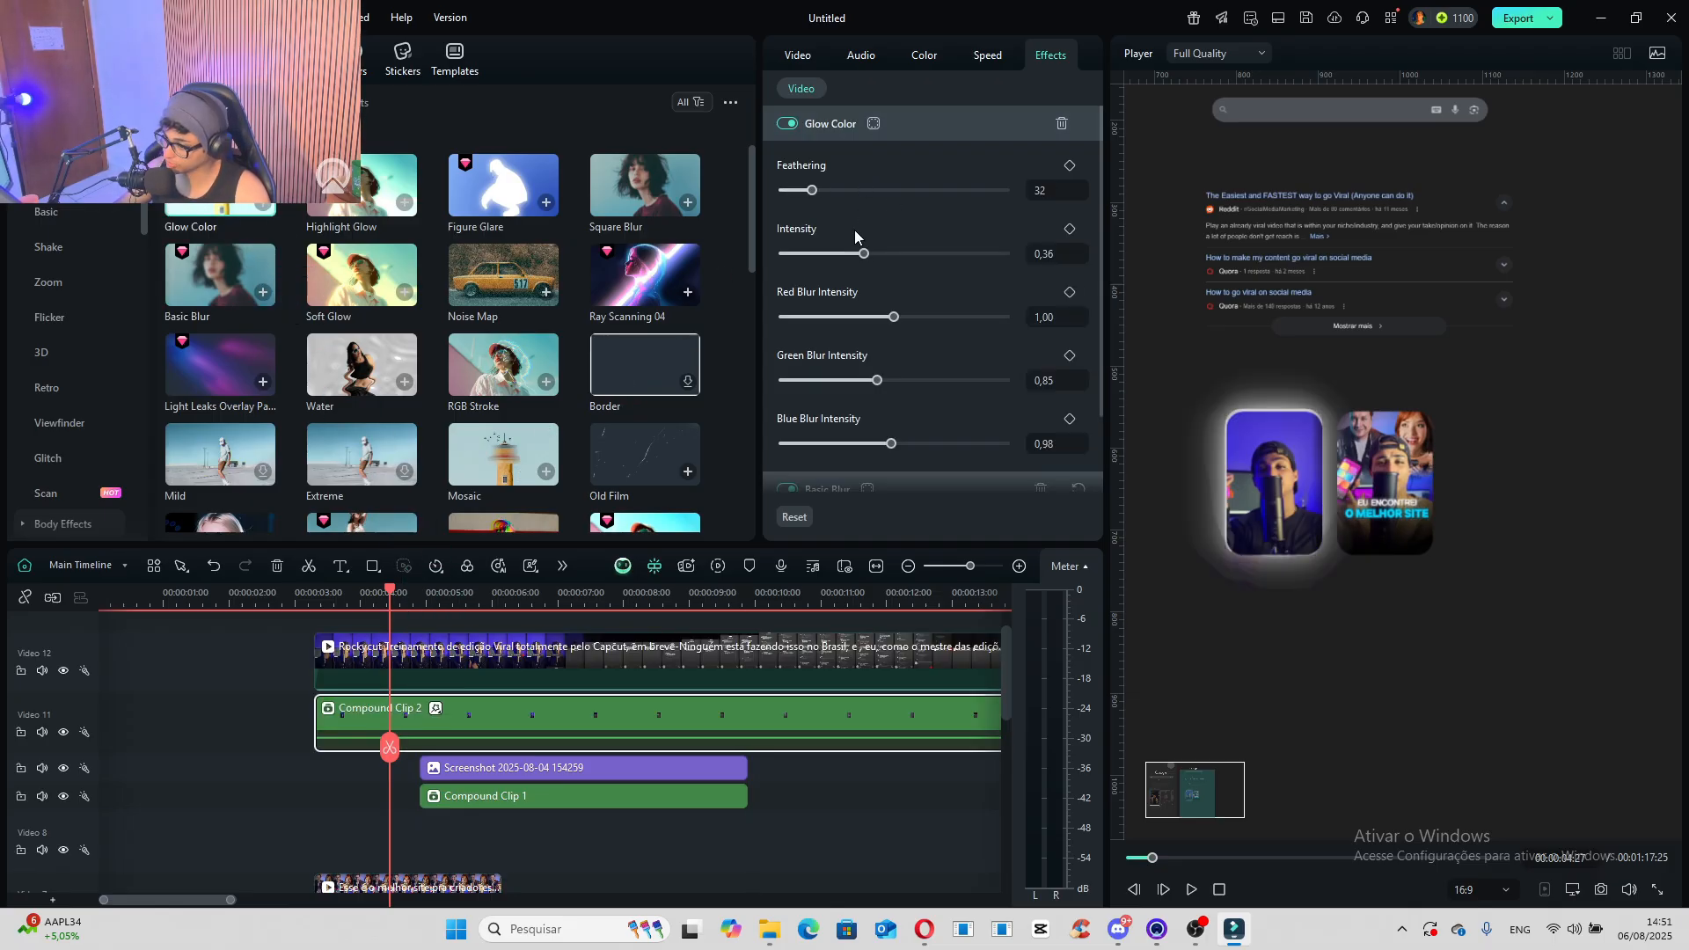
{"action": "left_click_drag", "start_coordinate": [863, 254], "coordinate": [842, 259]}
{"action": "left_click_drag", "start_coordinate": [812, 191], "coordinate": [787, 198]}
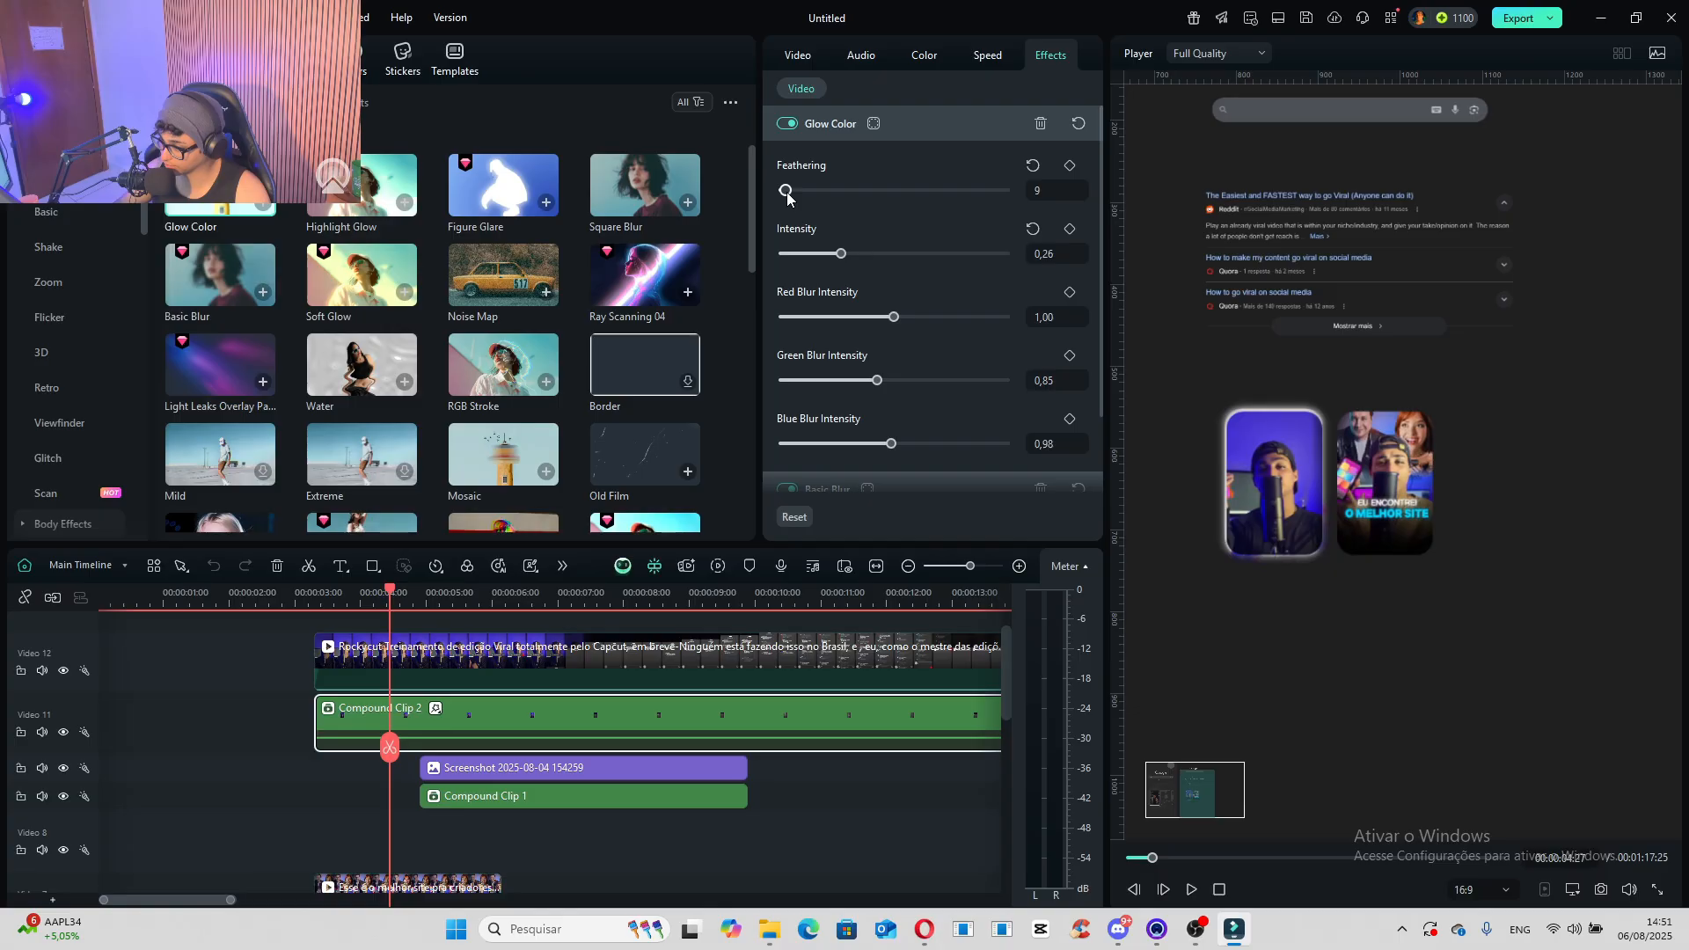
- Set the Glow Color effect's red blur intensity to 0.61, green to 0.73 and blue to 0.90
{"action": "left_click_drag", "start_coordinate": [887, 322], "coordinate": [851, 320]}
{"action": "left_click_drag", "start_coordinate": [877, 380], "coordinate": [871, 385]}
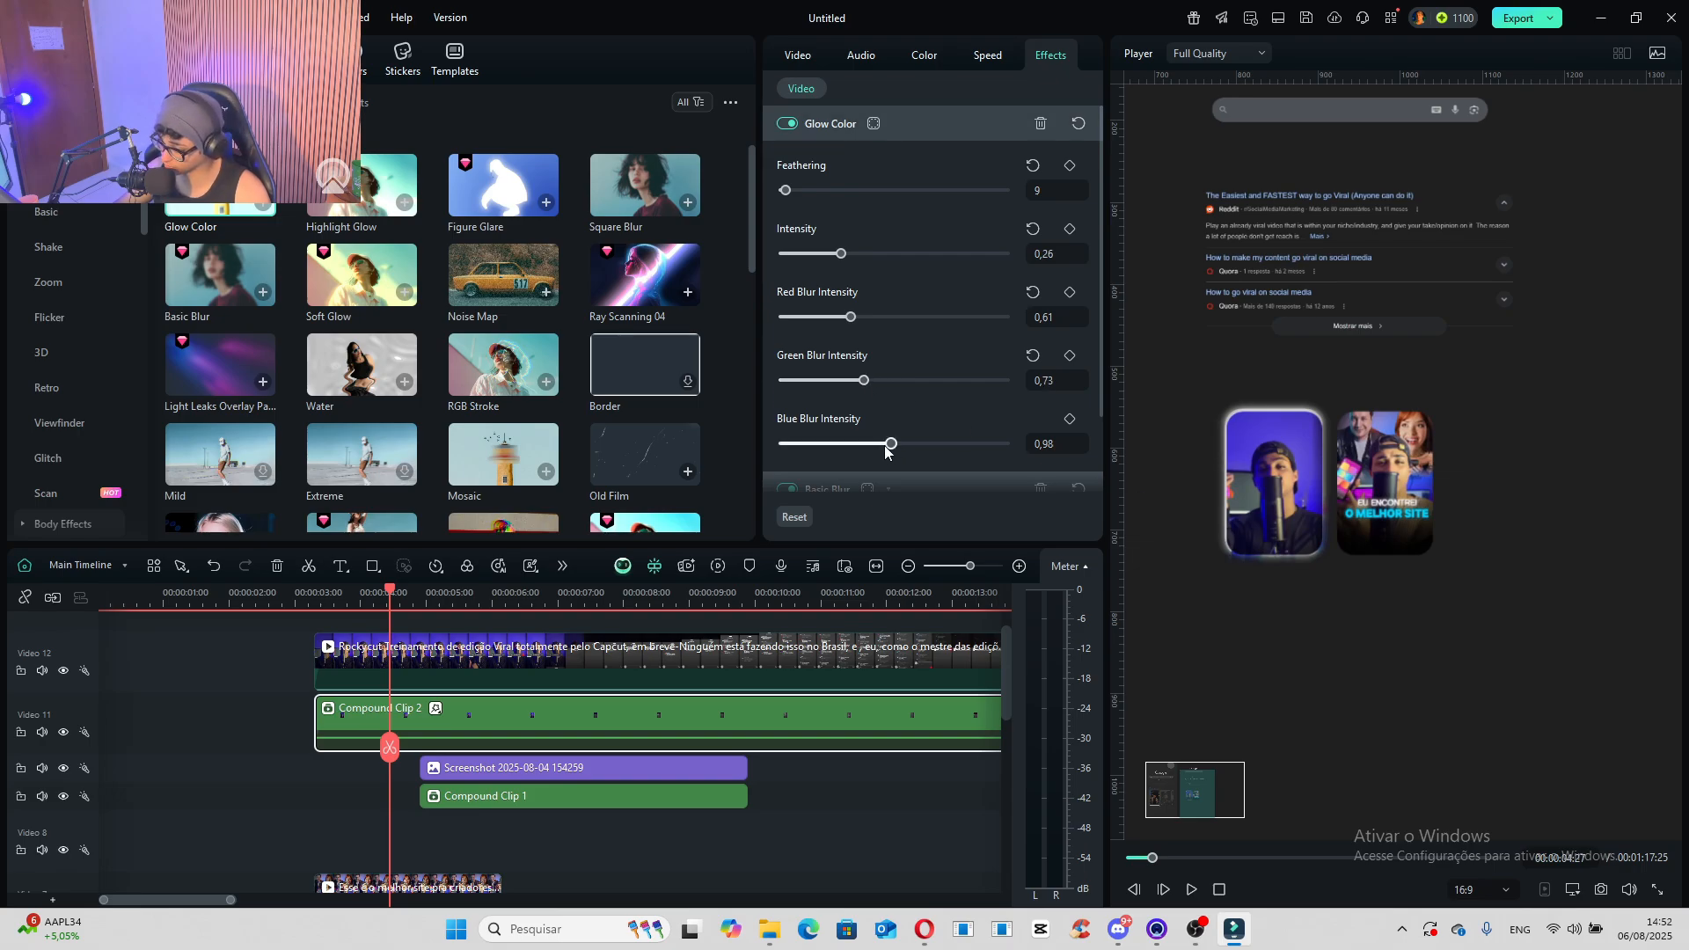
{"action": "mouse_move", "coordinate": [892, 443]}
{"action": "left_mouse_down"}
{"action": "mouse_move", "coordinate": [834, 461]}
{"action": "mouse_move", "coordinate": [884, 459]}
{"action": "left_mouse_up"}
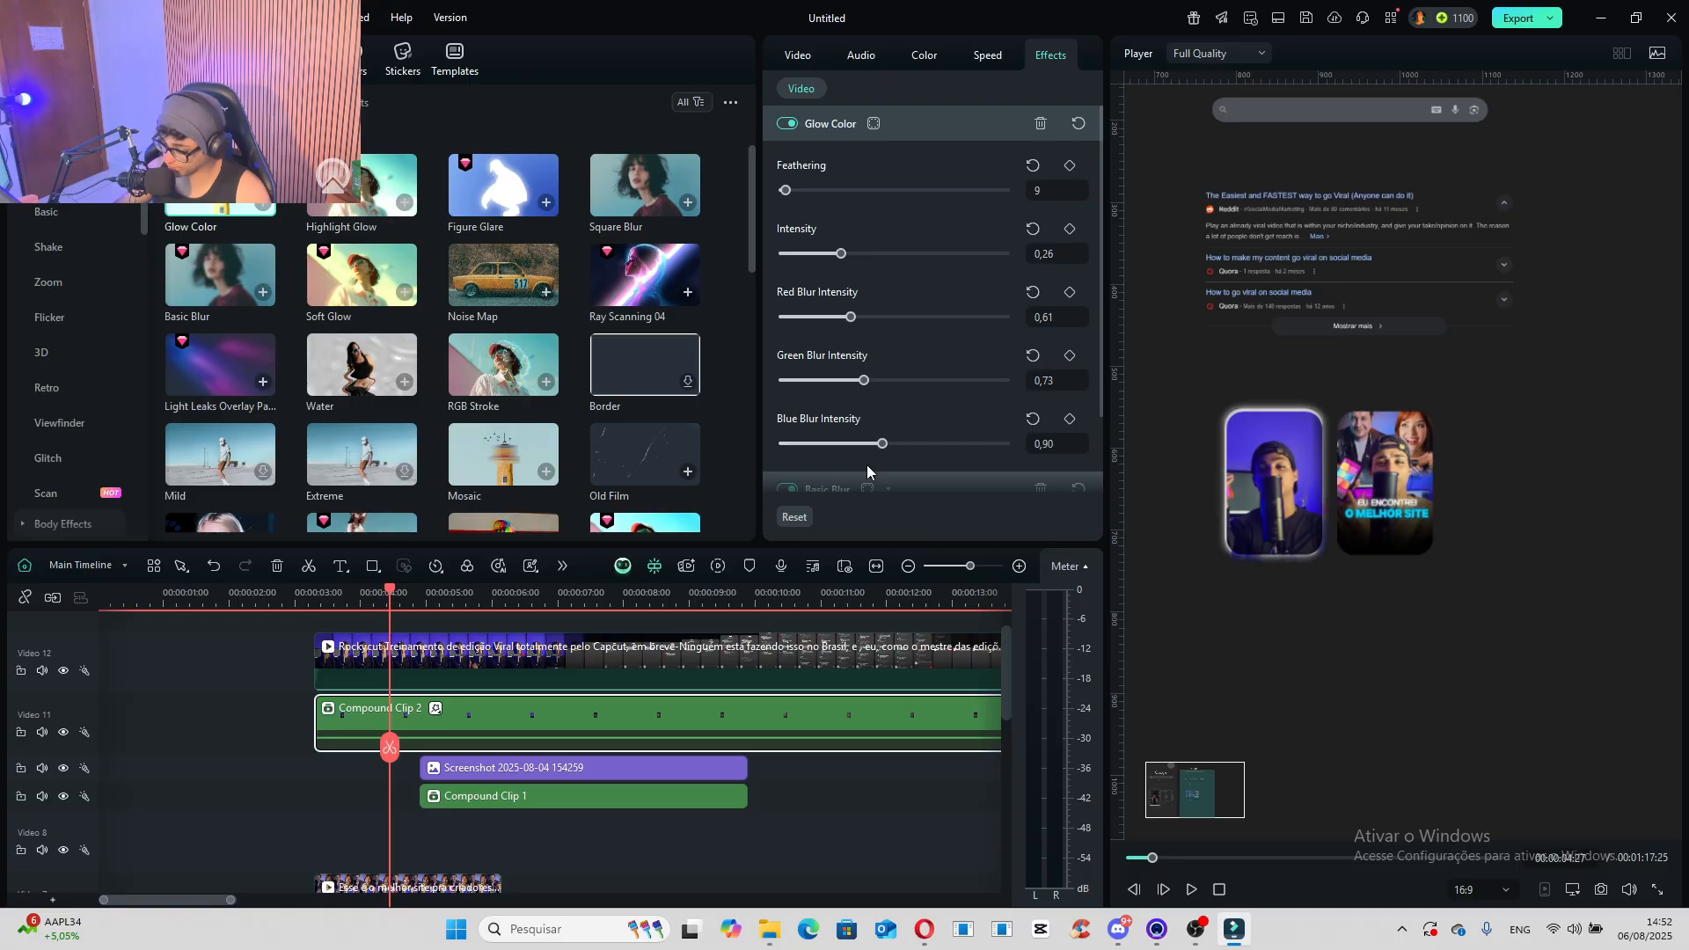
- Try adjusting the Basic Blur amount on Compound Clip 2 again
{"action": "left_click", "coordinate": [436, 711]}
{"action": "left_click", "coordinate": [484, 760]}
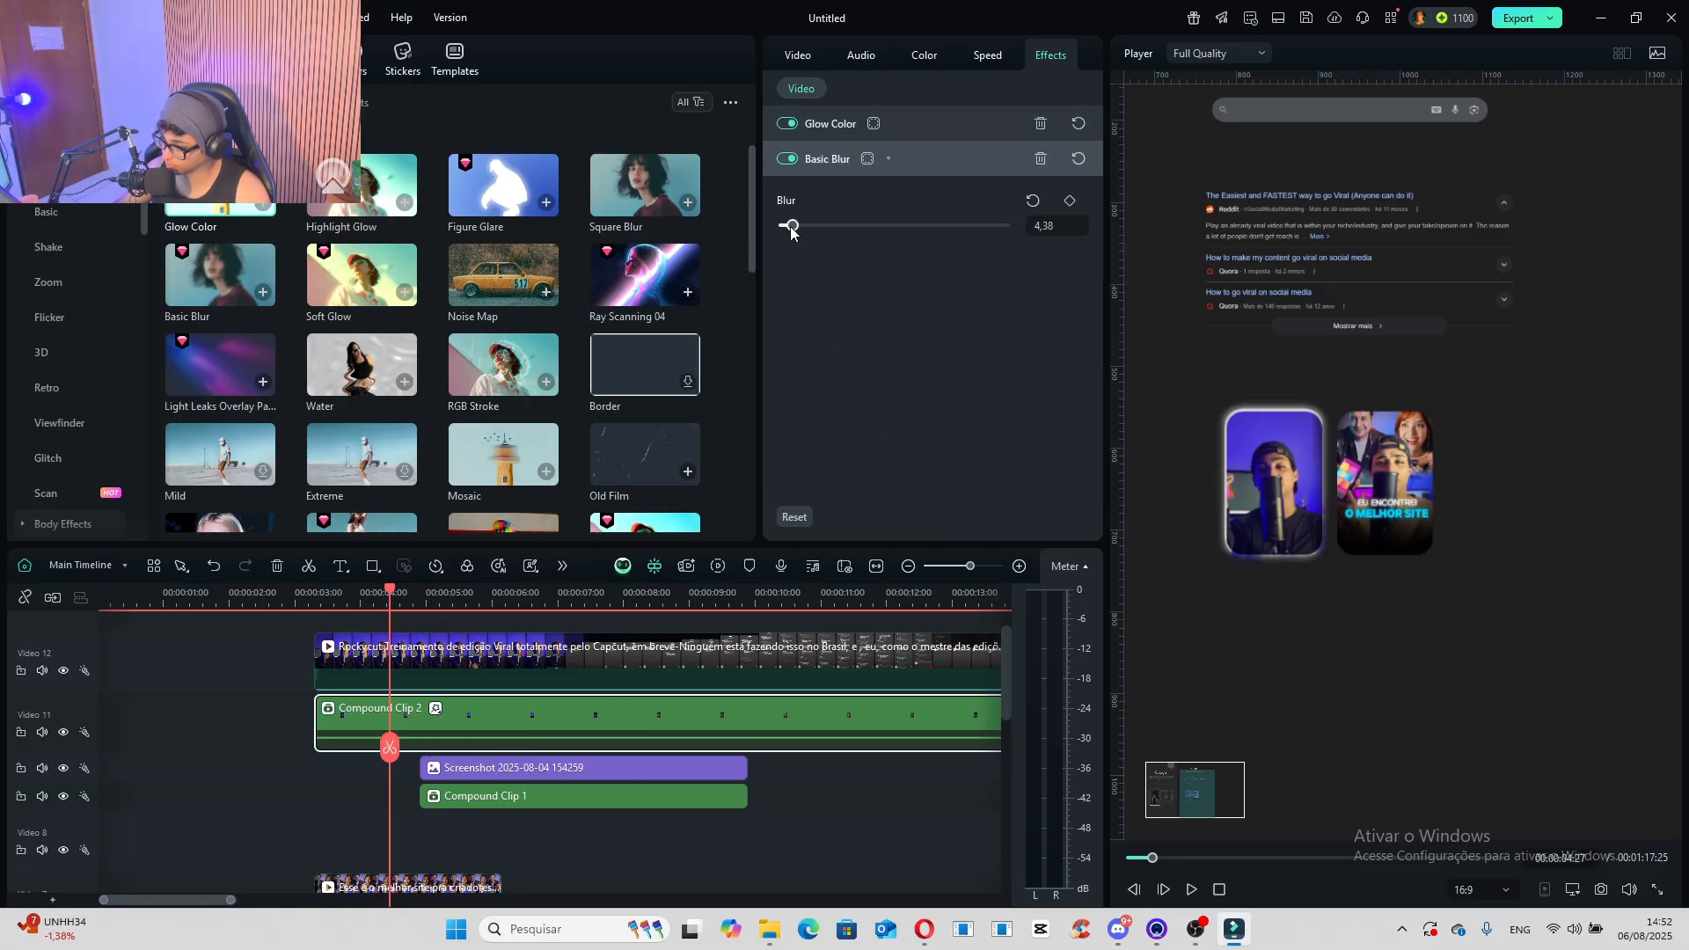
{"action": "left_click_drag", "start_coordinate": [790, 230], "coordinate": [794, 235]}
- Lower the second thumbnail clip's opacity to 46 and extend its end to match the "SELECT ALL KEYFRAMES" clip below it
{"action": "scroll", "coordinate": [368, 735], "scroll_direction": "down", "scroll_amount": 2}
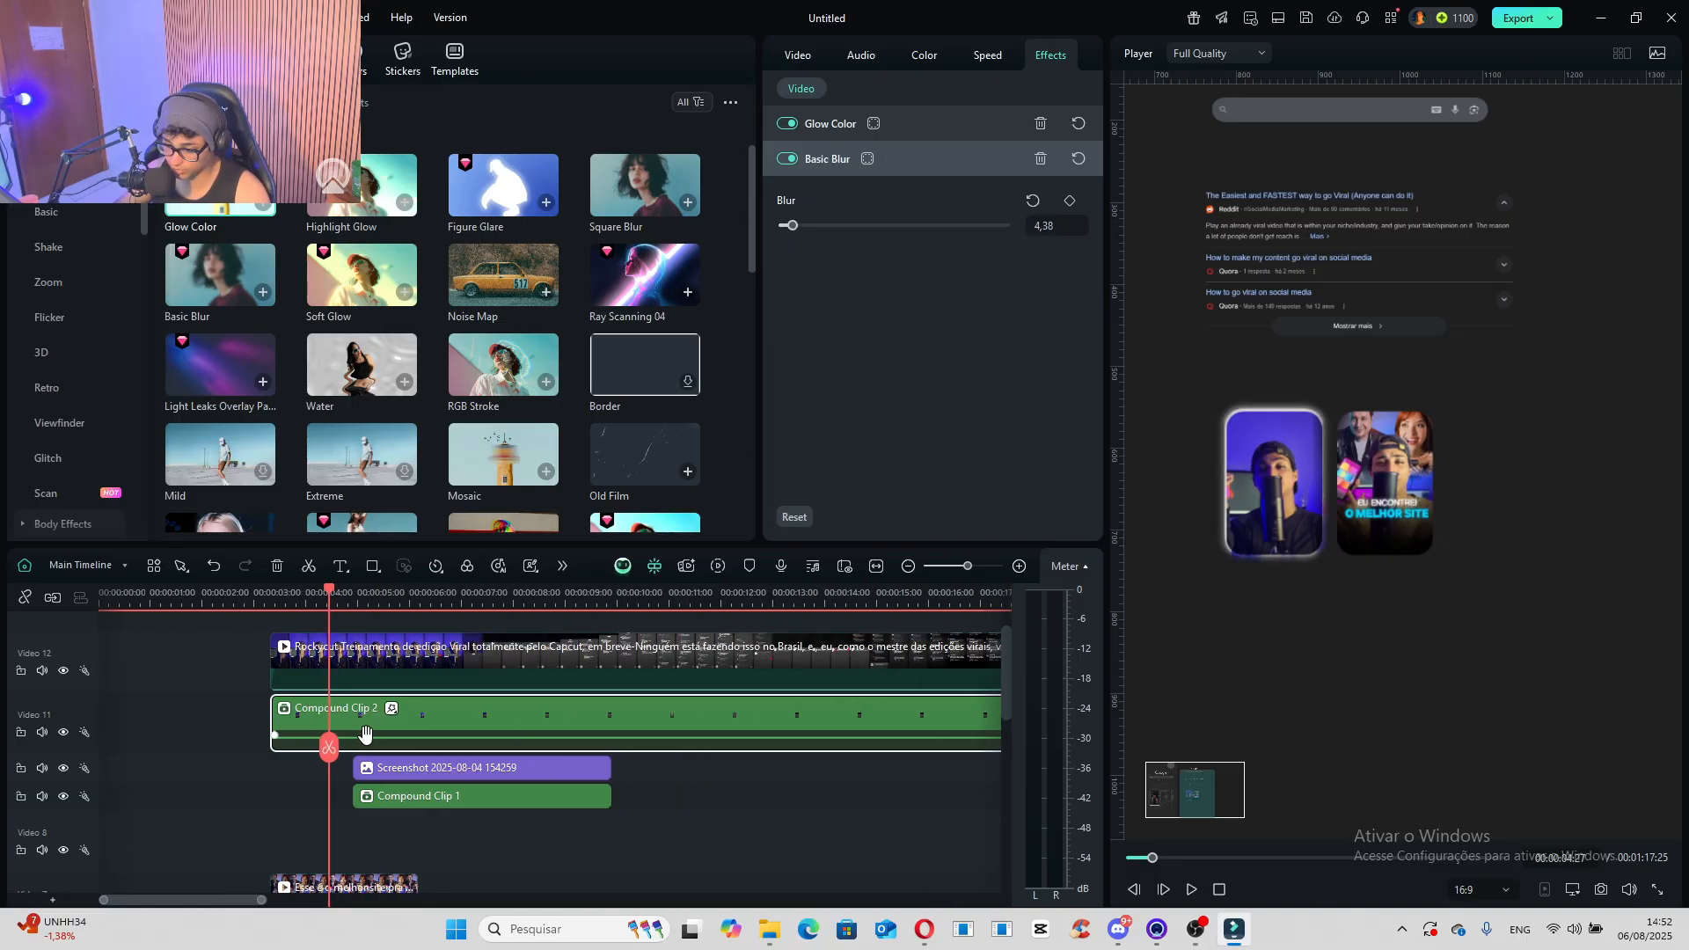
{"action": "left_click_drag", "start_coordinate": [276, 597], "coordinate": [288, 596]}
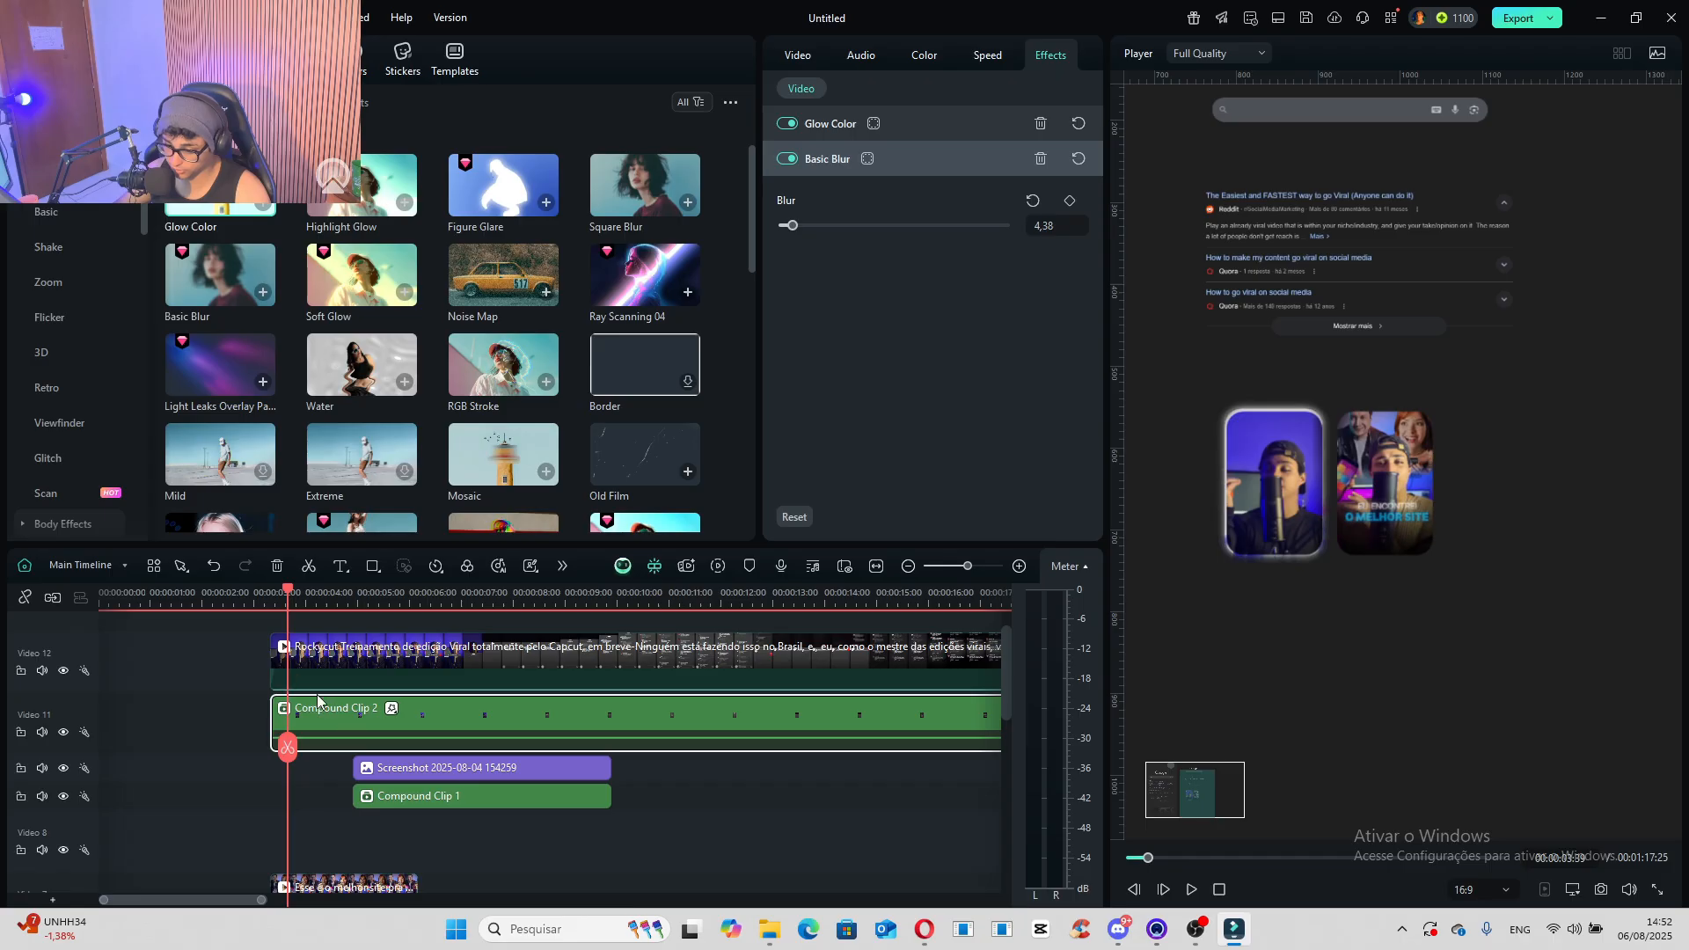
{"action": "scroll", "coordinate": [369, 734], "scroll_direction": "up", "scroll_amount": 1}
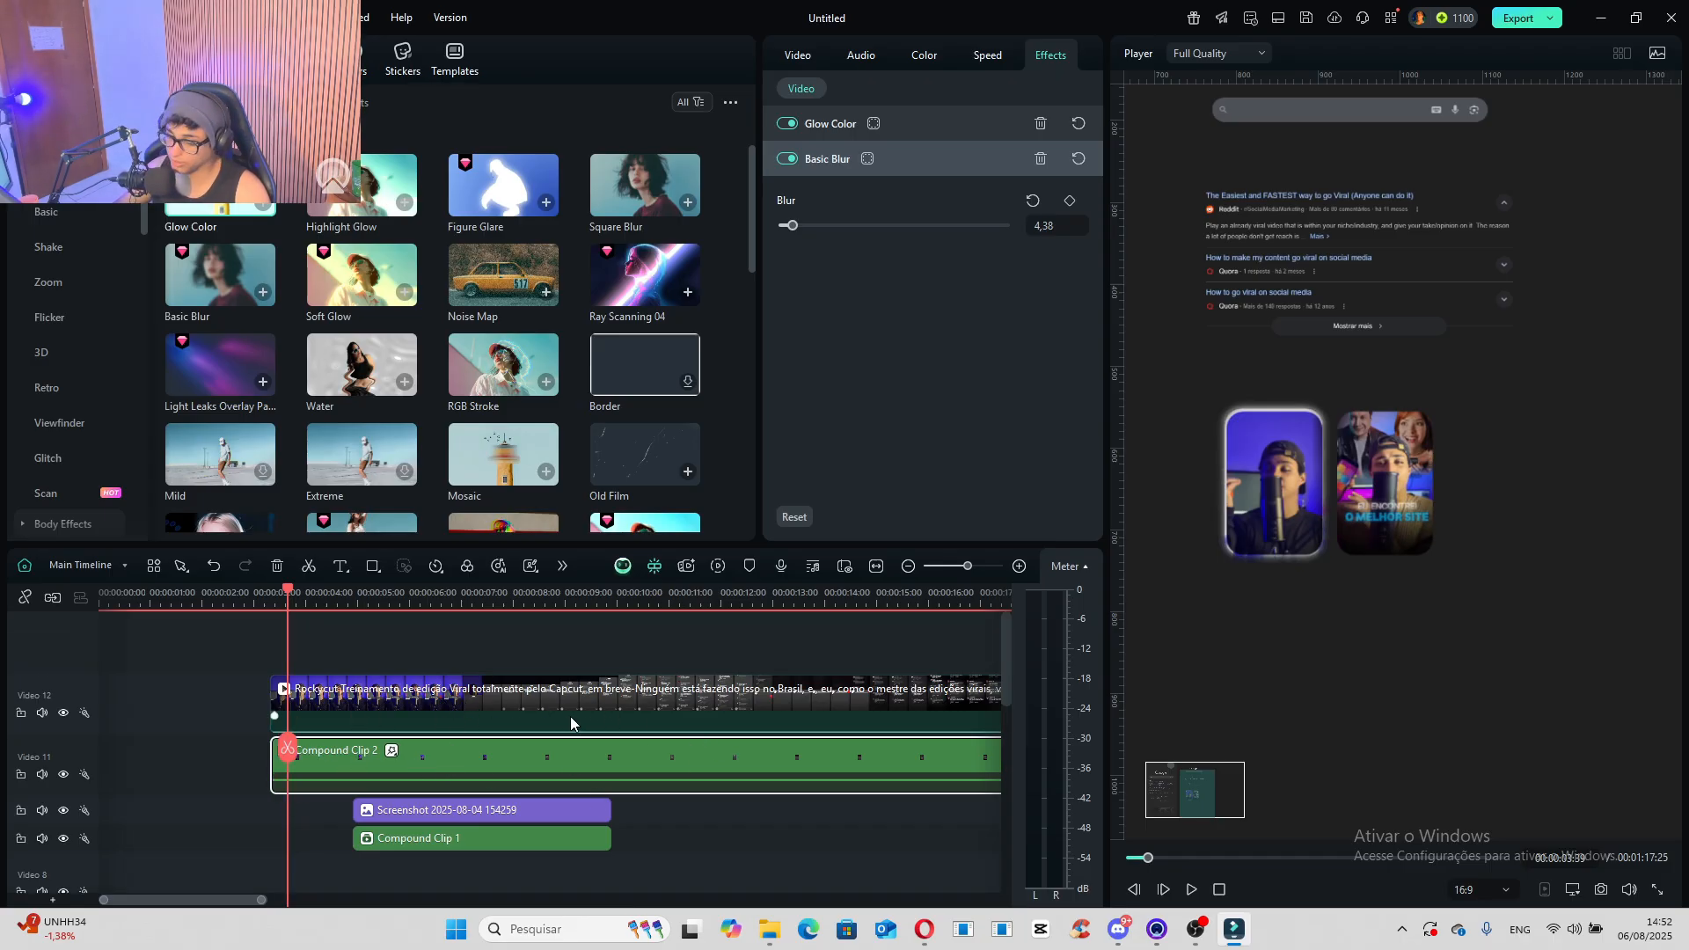
{"action": "scroll", "coordinate": [567, 721], "scroll_direction": "down", "scroll_amount": 4}
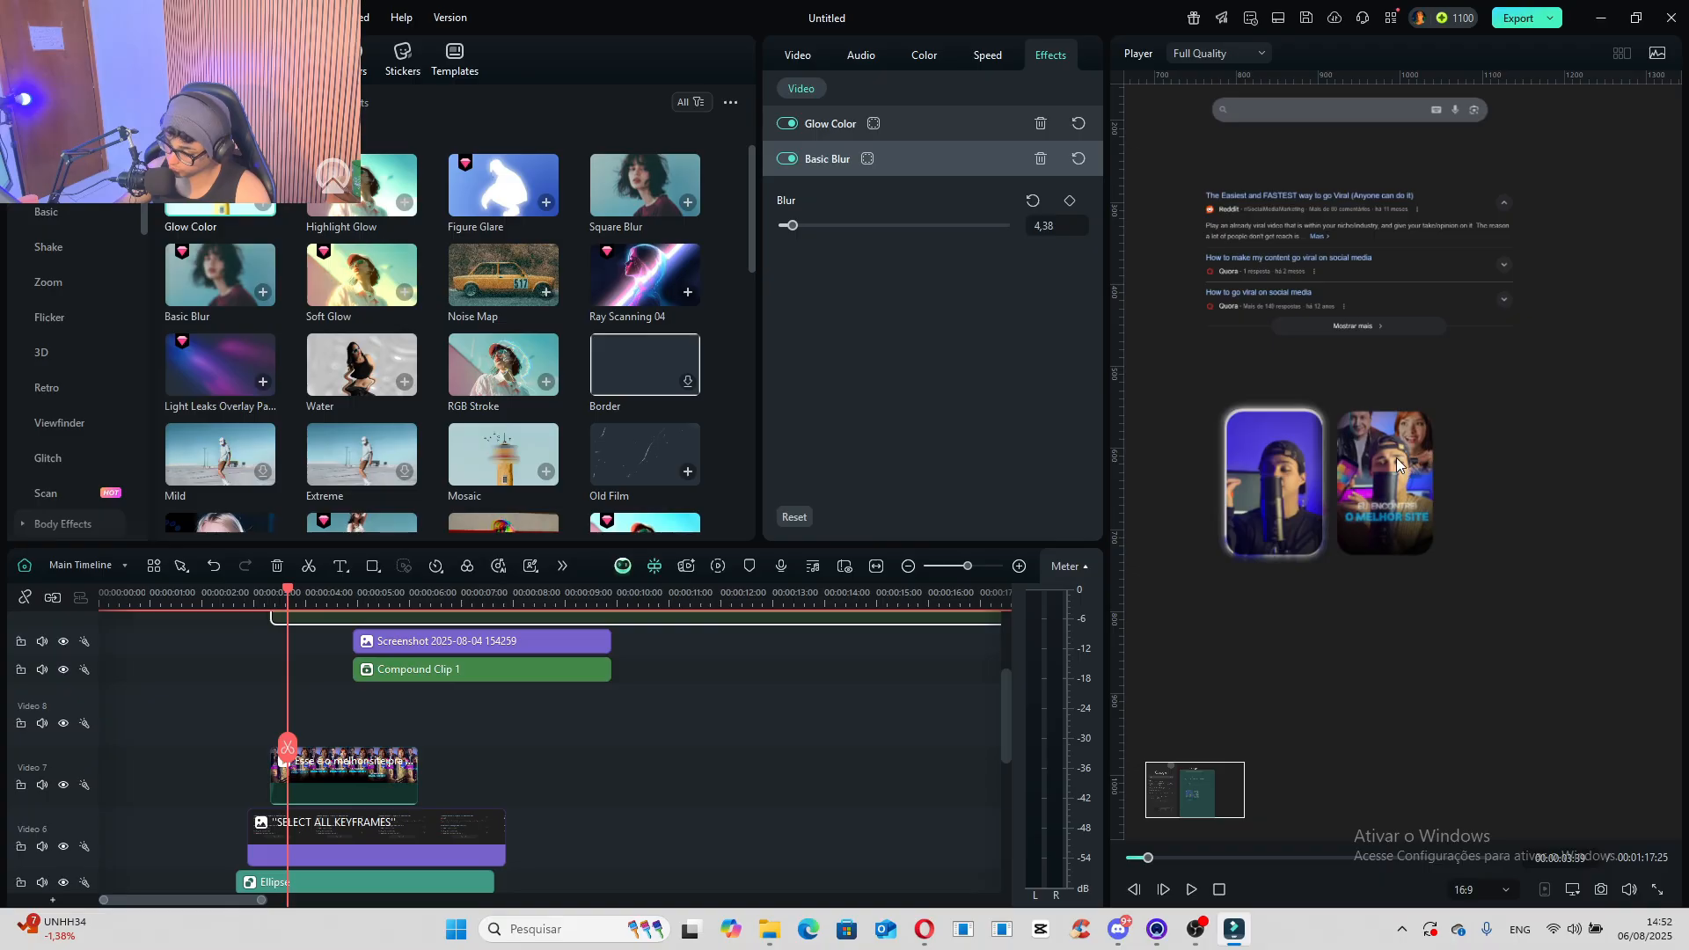
{"action": "left_click", "coordinate": [342, 764]}
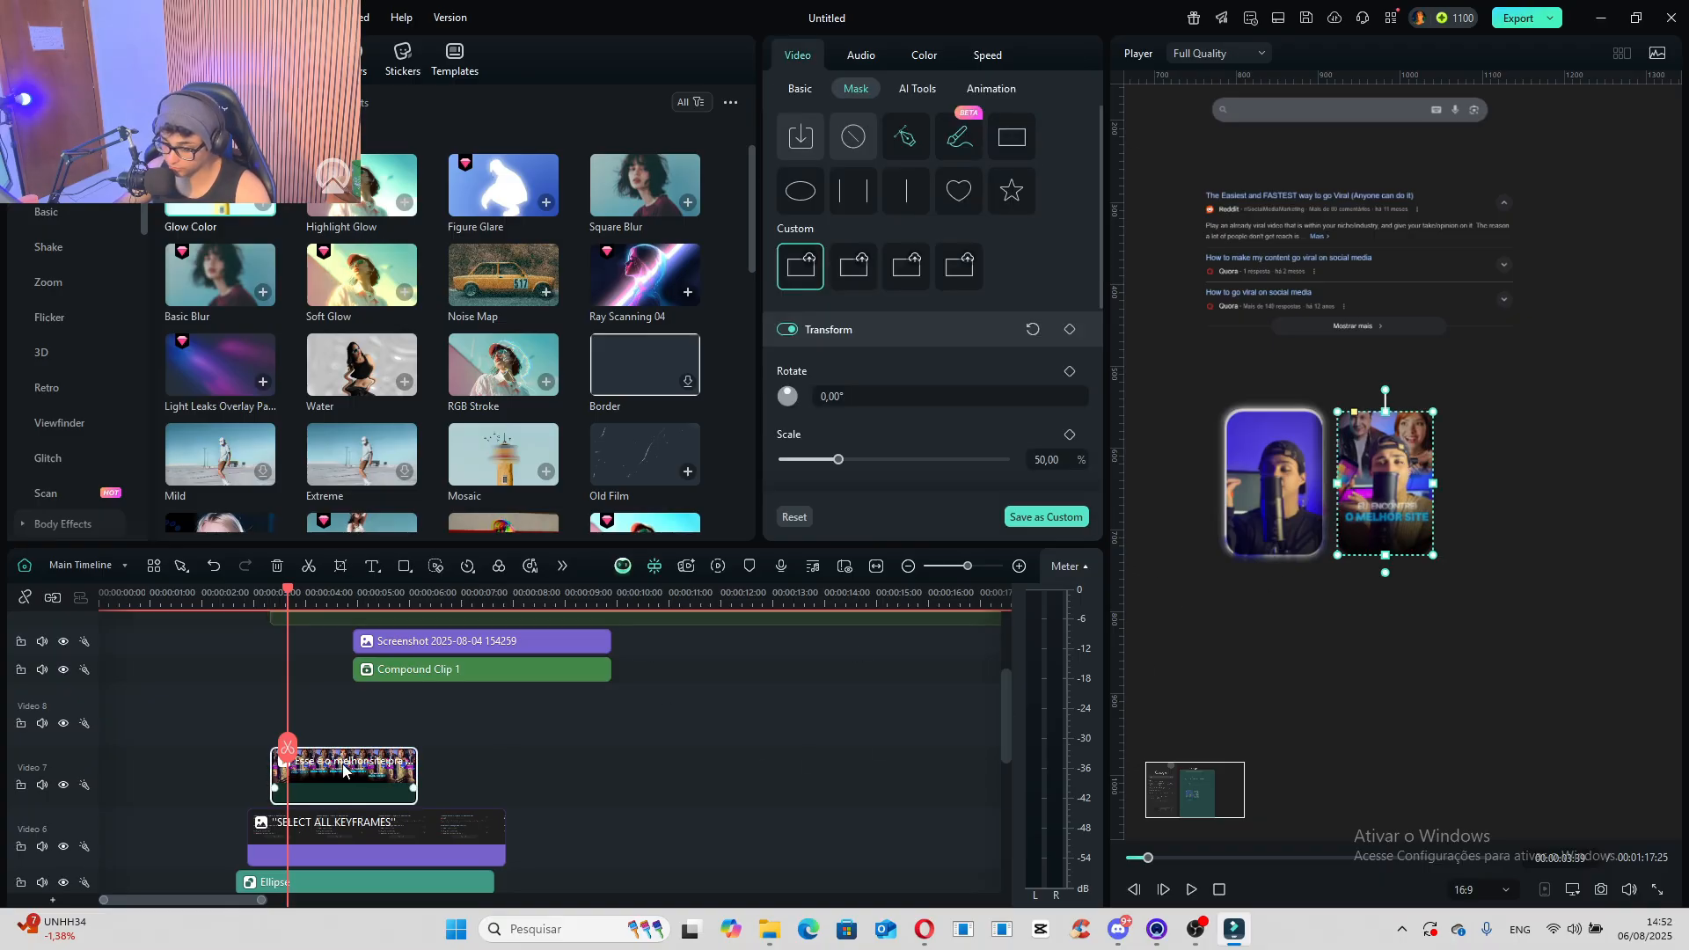
{"action": "left_click", "coordinate": [800, 91]}
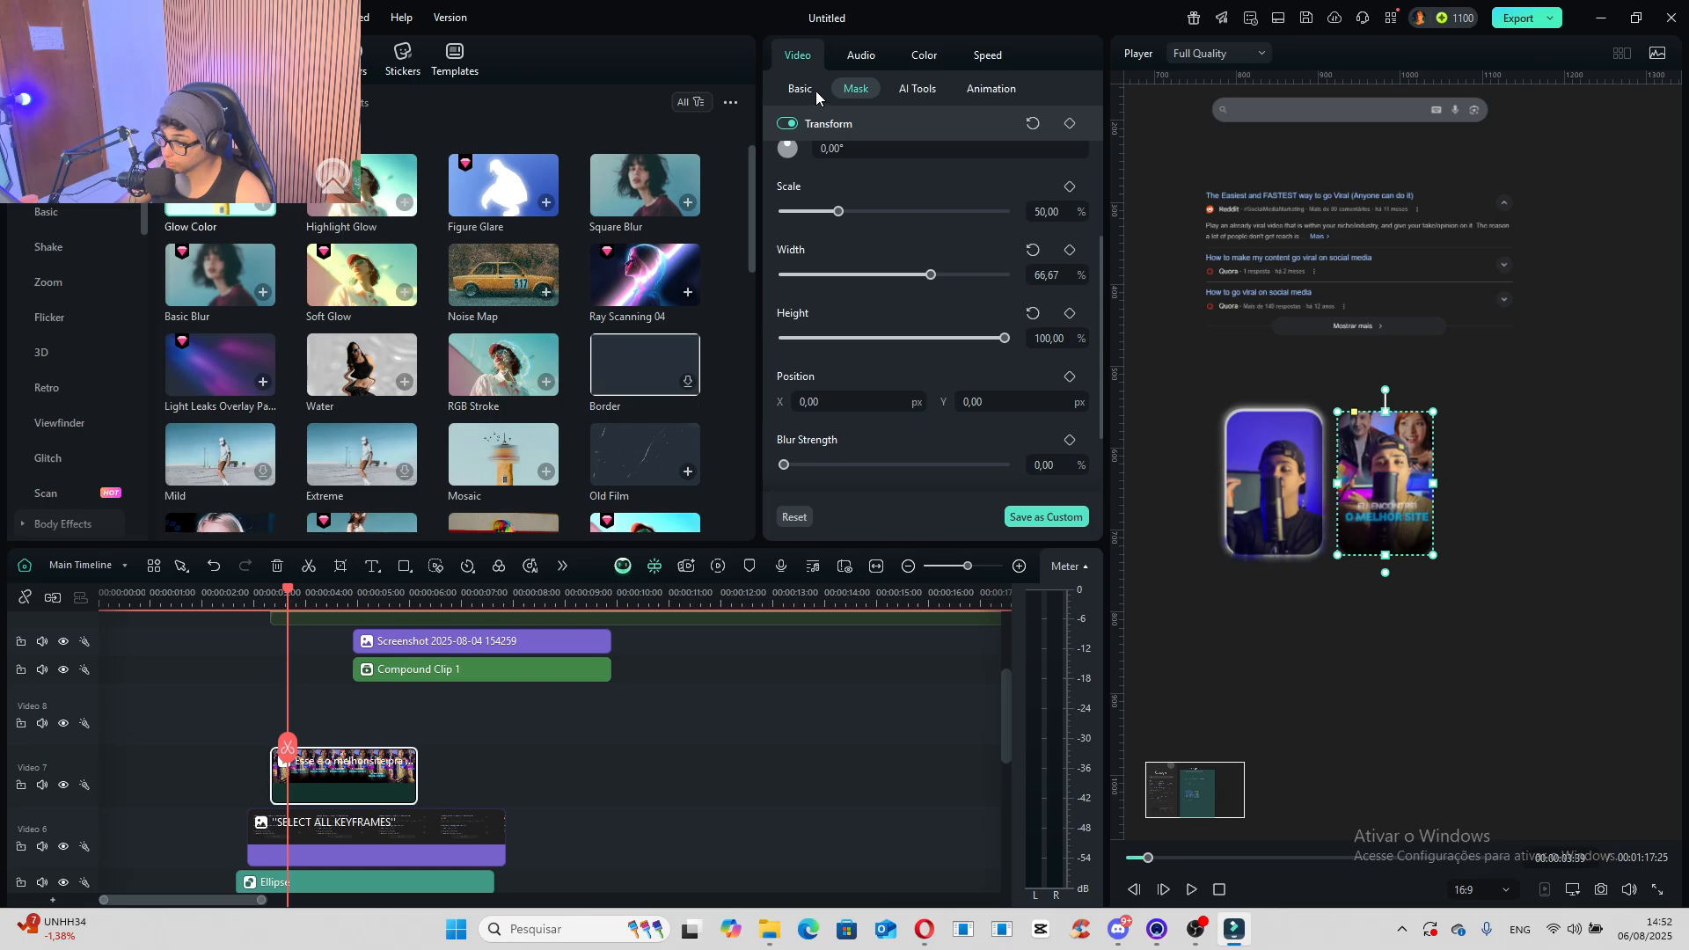
{"action": "scroll", "coordinate": [918, 409], "scroll_direction": "down", "scroll_amount": 3}
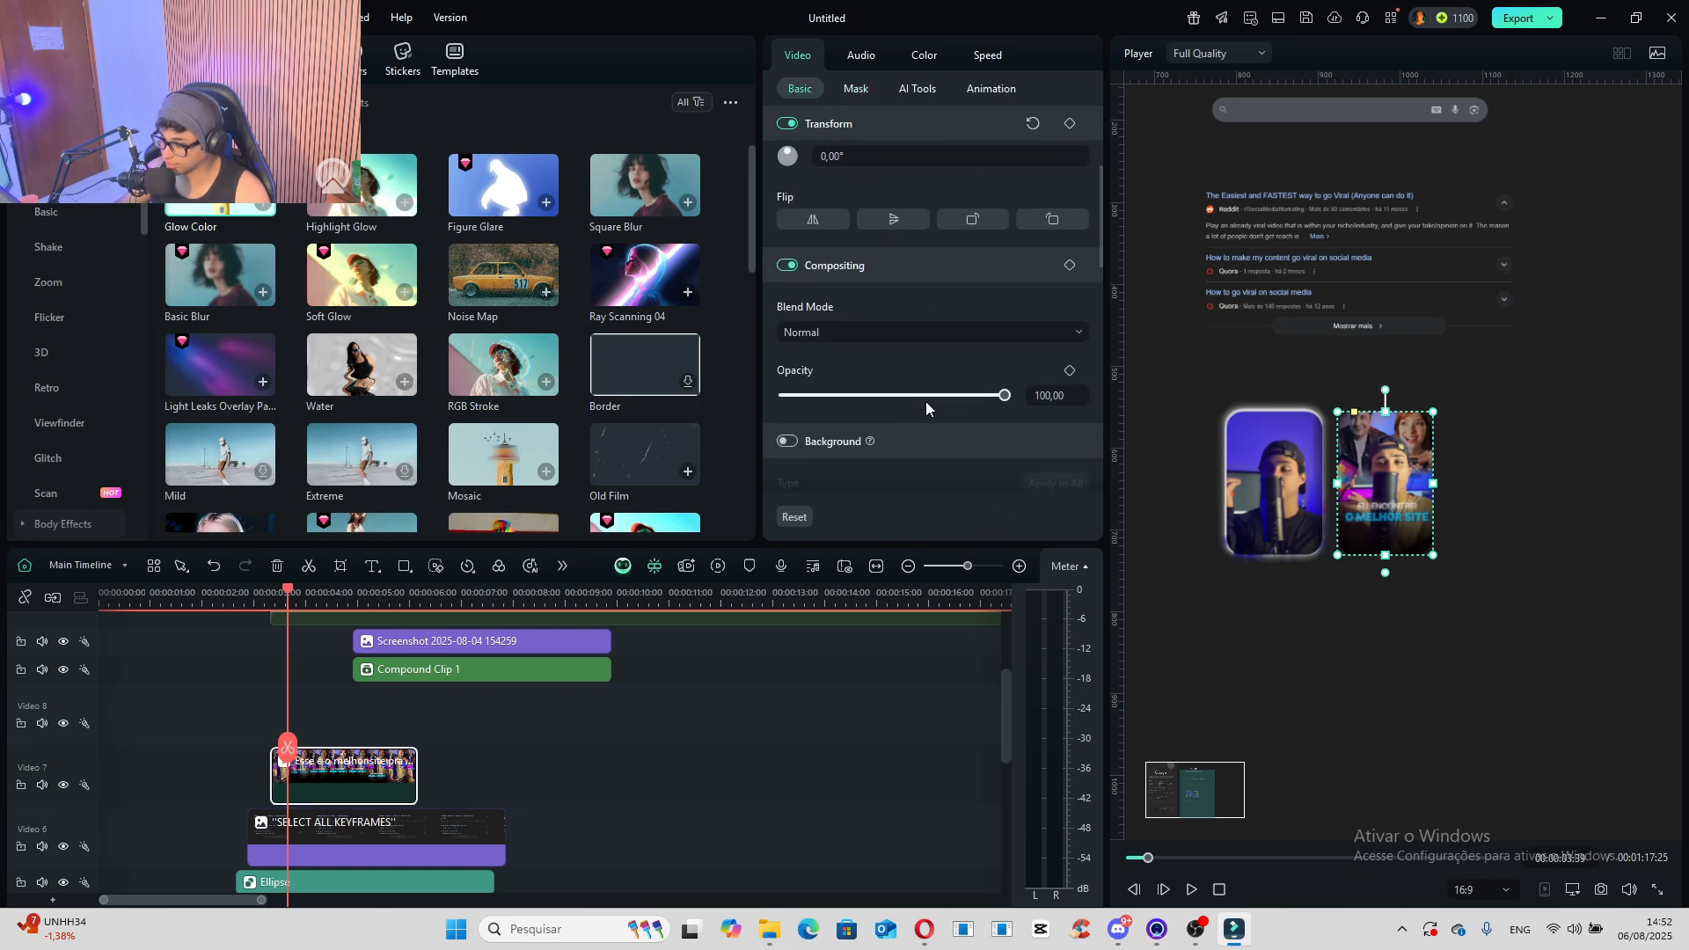
{"action": "left_click_drag", "start_coordinate": [972, 395], "coordinate": [886, 400]}
{"action": "left_click_drag", "start_coordinate": [417, 776], "coordinate": [503, 783]}
{"action": "scroll", "coordinate": [299, 774], "scroll_direction": "up", "scroll_amount": 3}
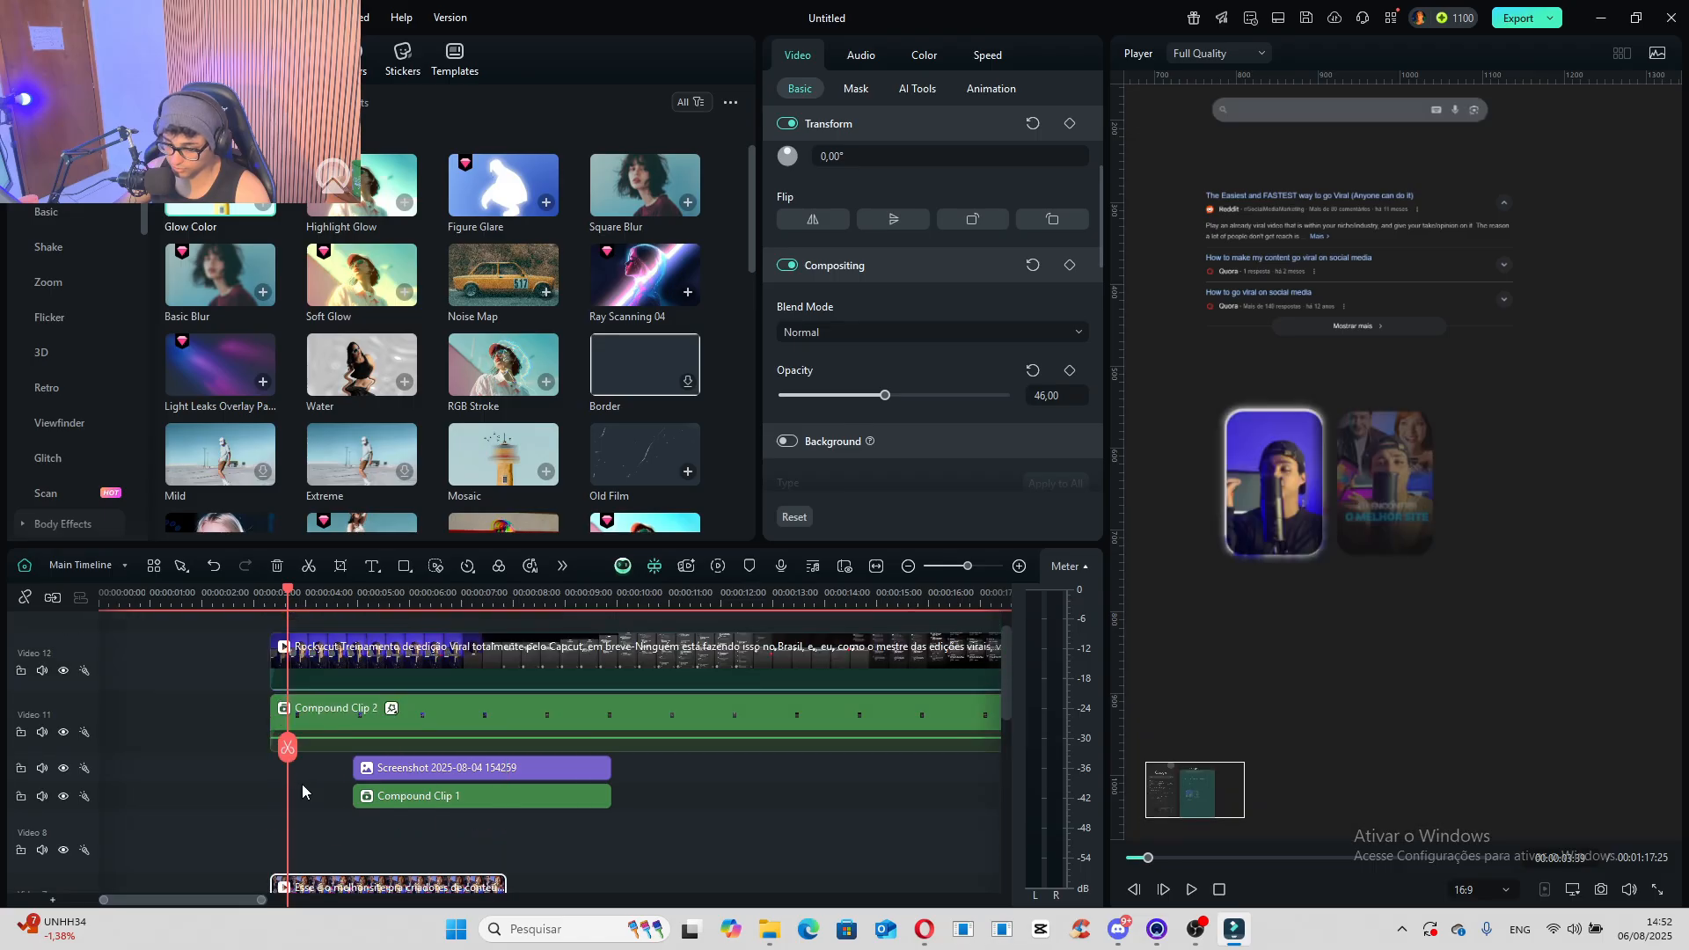
{"action": "scroll", "coordinate": [308, 811], "scroll_direction": "down", "scroll_amount": 2}
{"action": "scroll", "coordinate": [325, 817], "scroll_direction": "up", "scroll_amount": 3}
{"action": "left_click", "coordinate": [397, 760]}
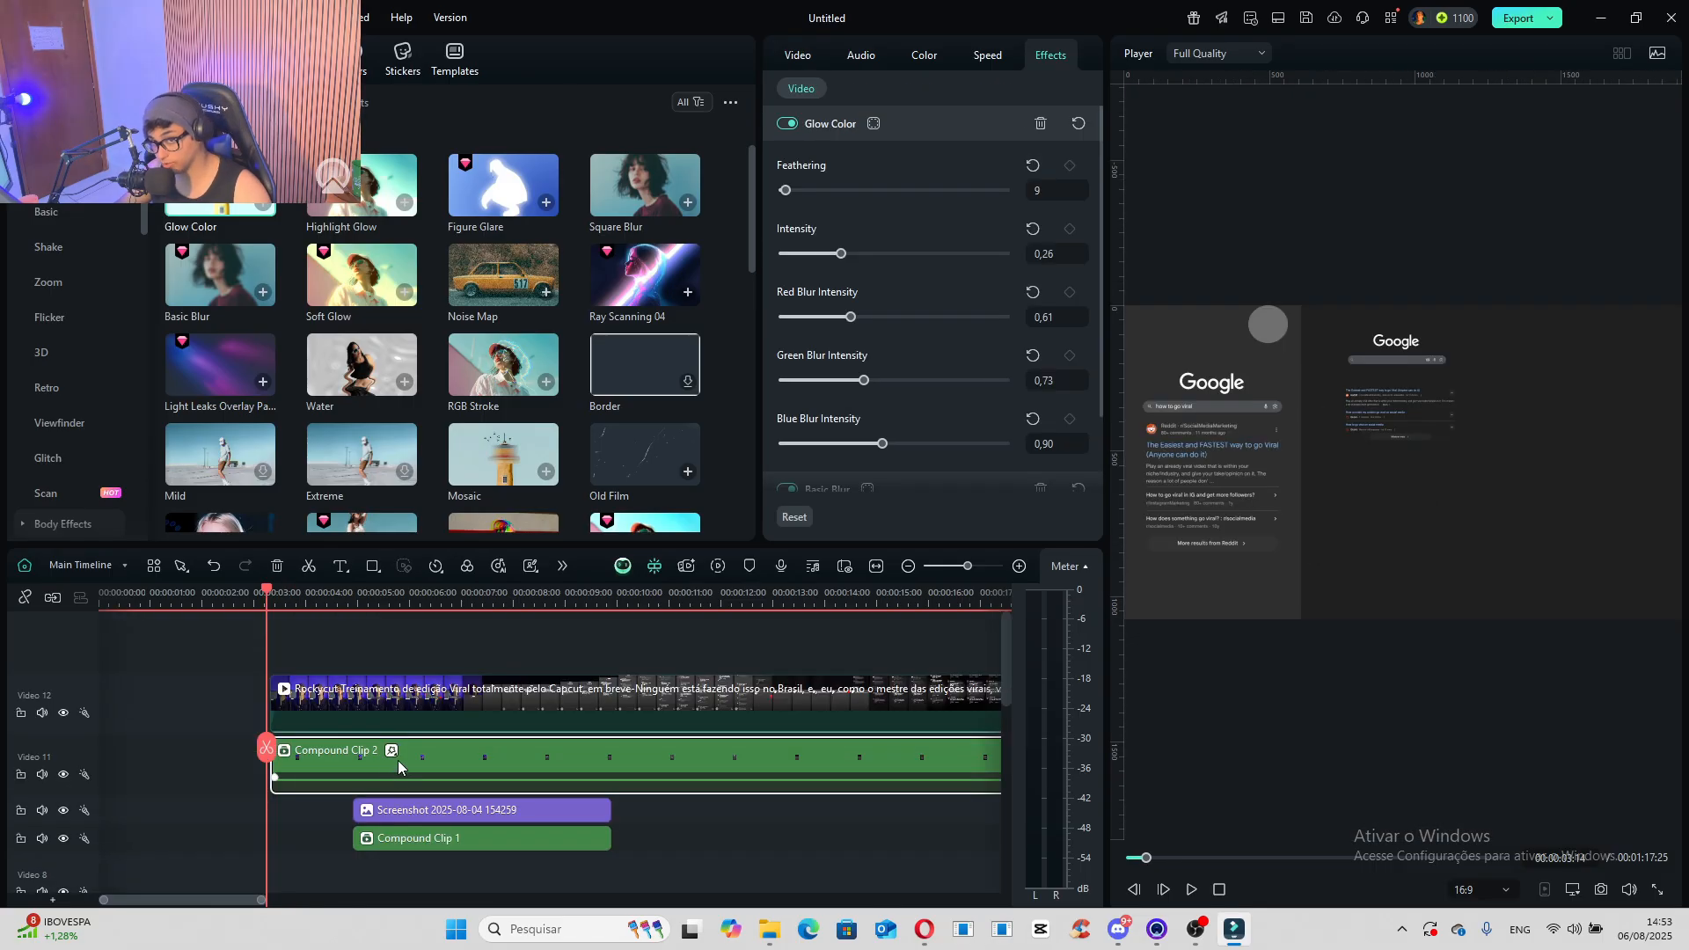
{"action": "scroll", "coordinate": [401, 762], "scroll_direction": "down", "scroll_amount": 2}
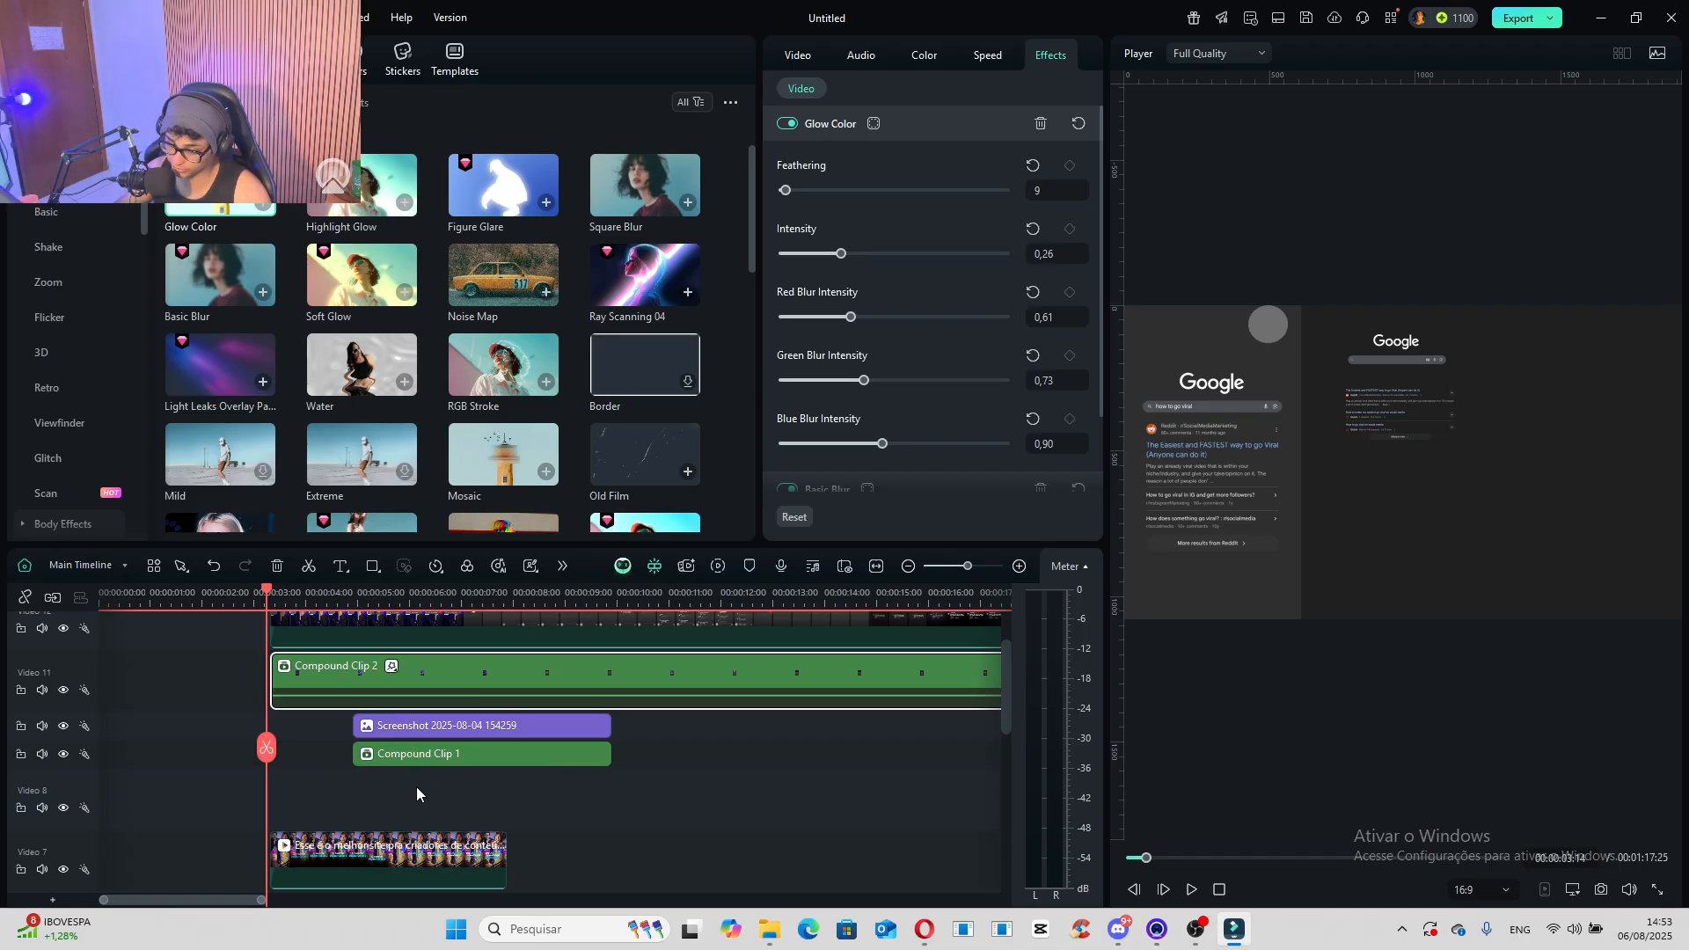
{"action": "scroll", "coordinate": [415, 786], "scroll_direction": "up", "scroll_amount": 2}
{"action": "left_click_drag", "start_coordinate": [765, 790], "coordinate": [567, 727]}
{"action": "left_click_drag", "start_coordinate": [443, 658], "coordinate": [450, 614]}
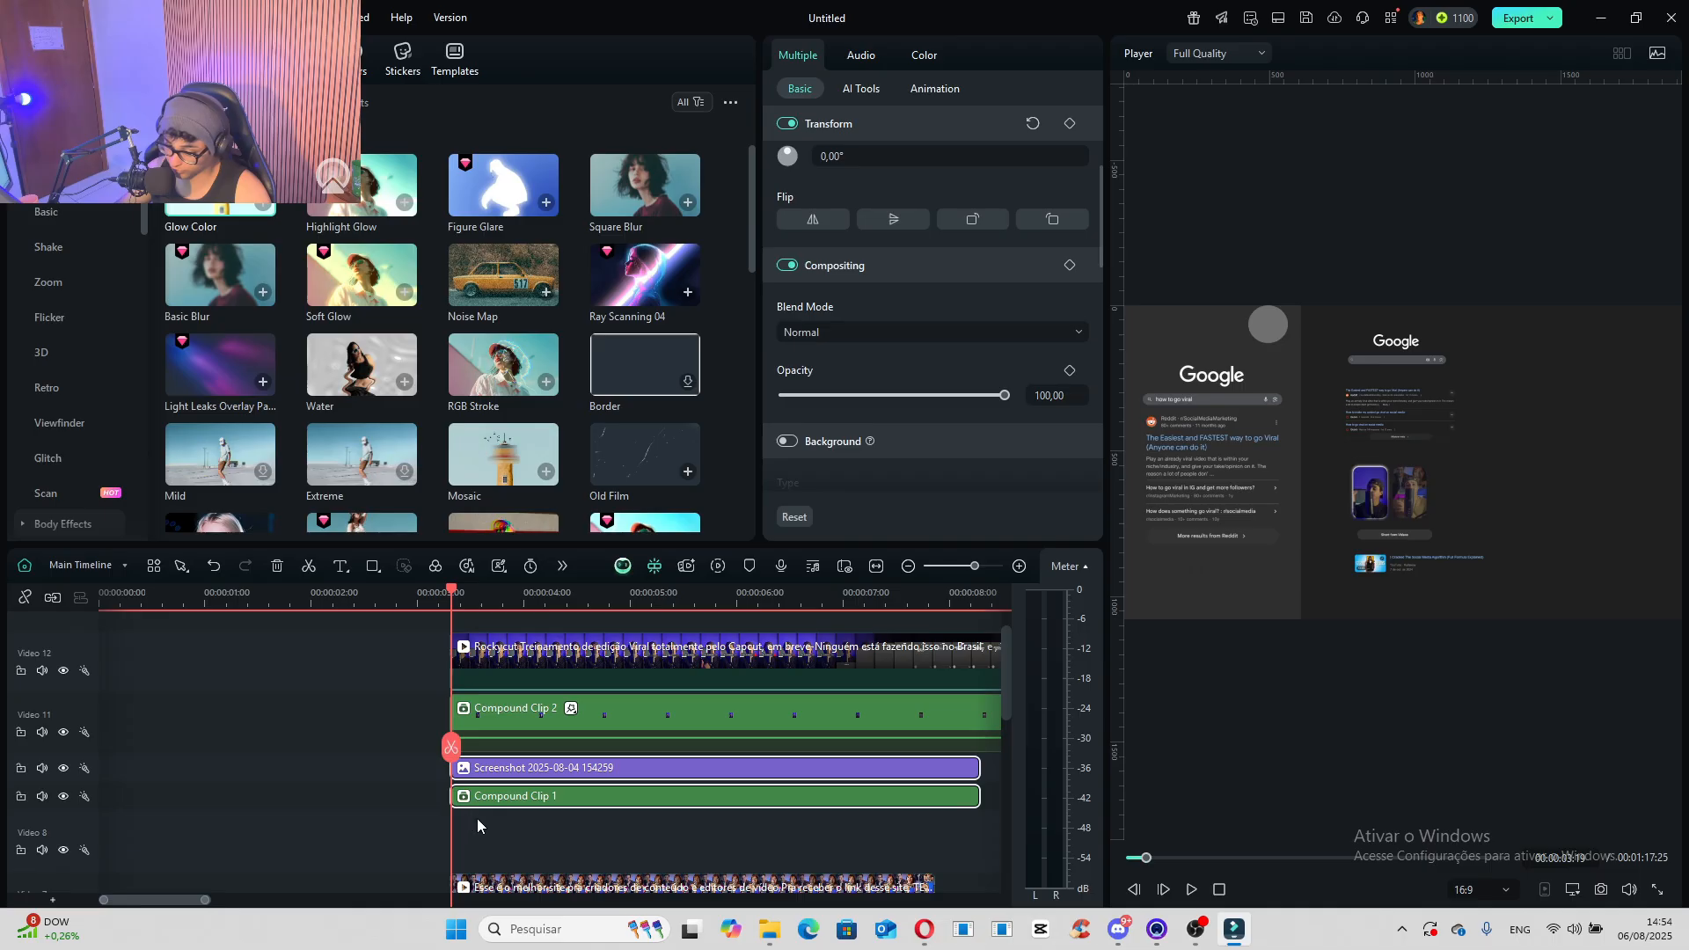
{"action": "left_click", "coordinate": [467, 777]}
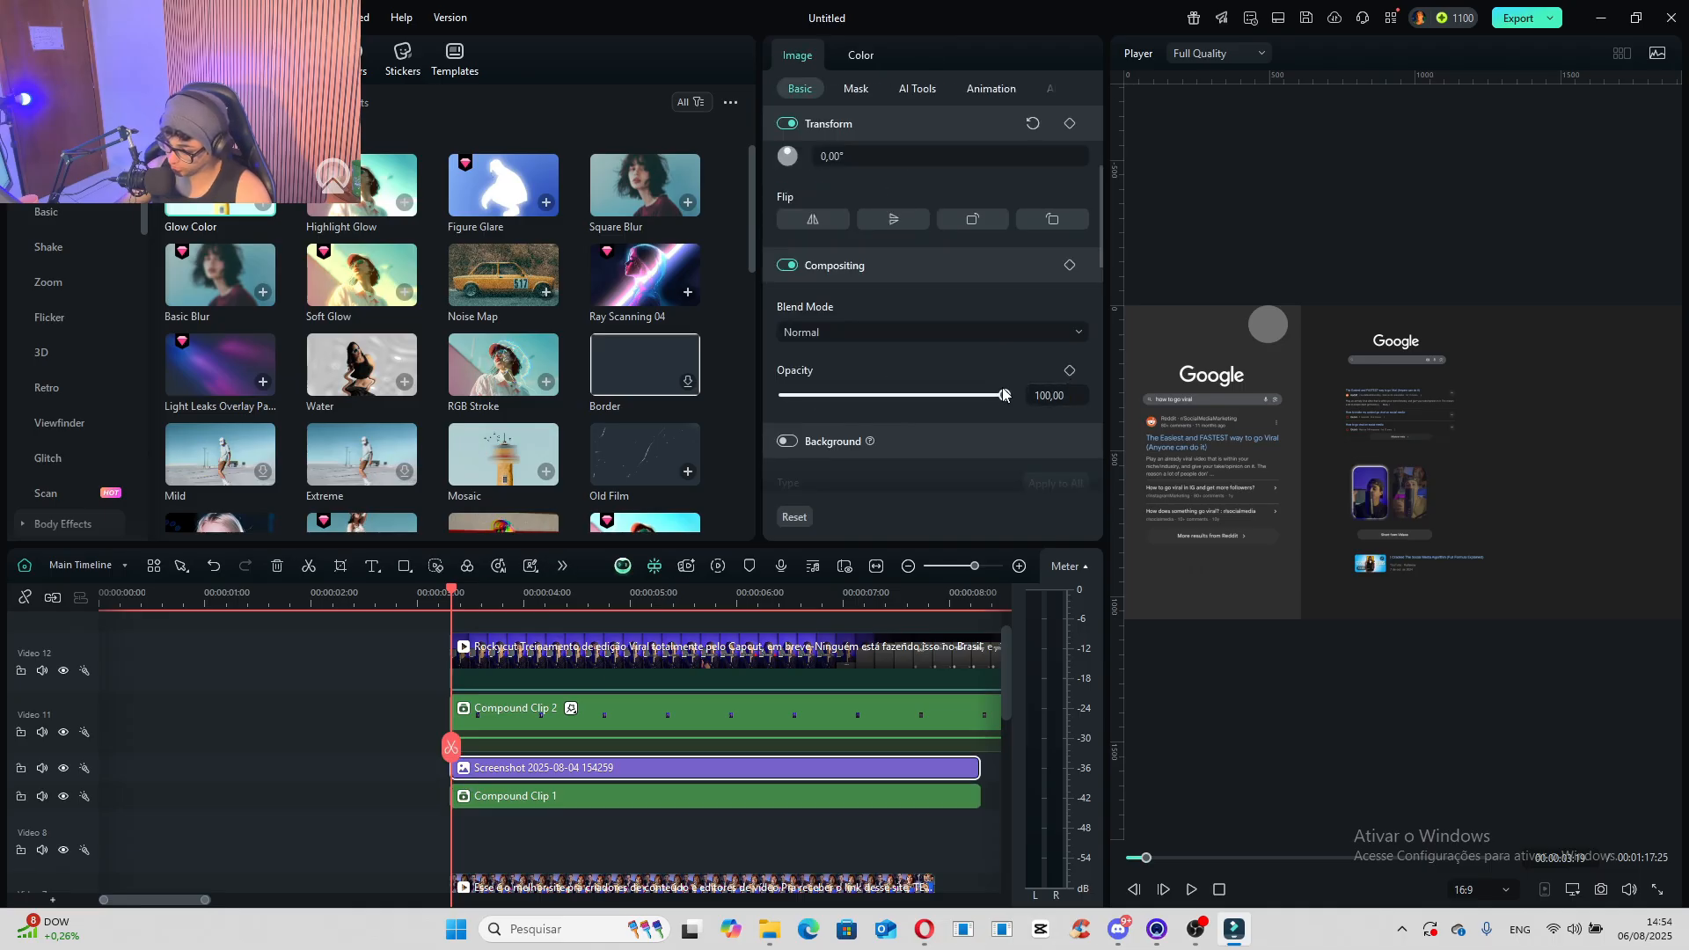
{"action": "left_click_drag", "start_coordinate": [1004, 395], "coordinate": [782, 395]}
{"action": "left_click", "coordinate": [1070, 373]}
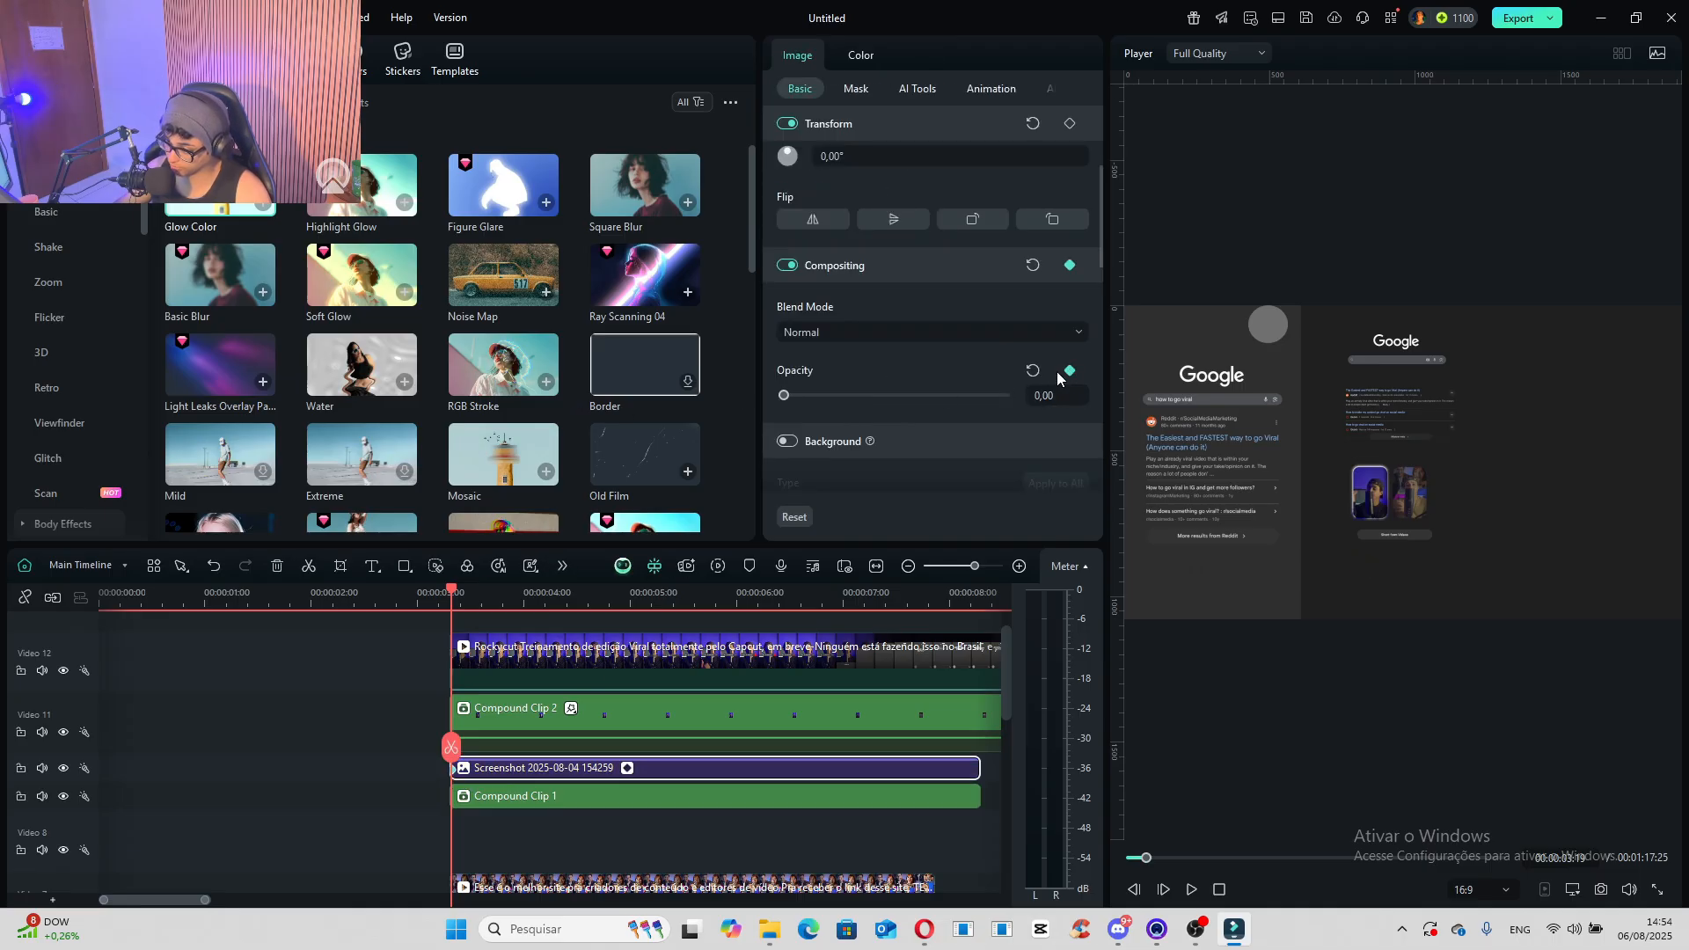
{"action": "left_click_drag", "start_coordinate": [451, 748], "coordinate": [455, 752]}
{"action": "left_click_drag", "start_coordinate": [804, 401], "coordinate": [1238, 403]}
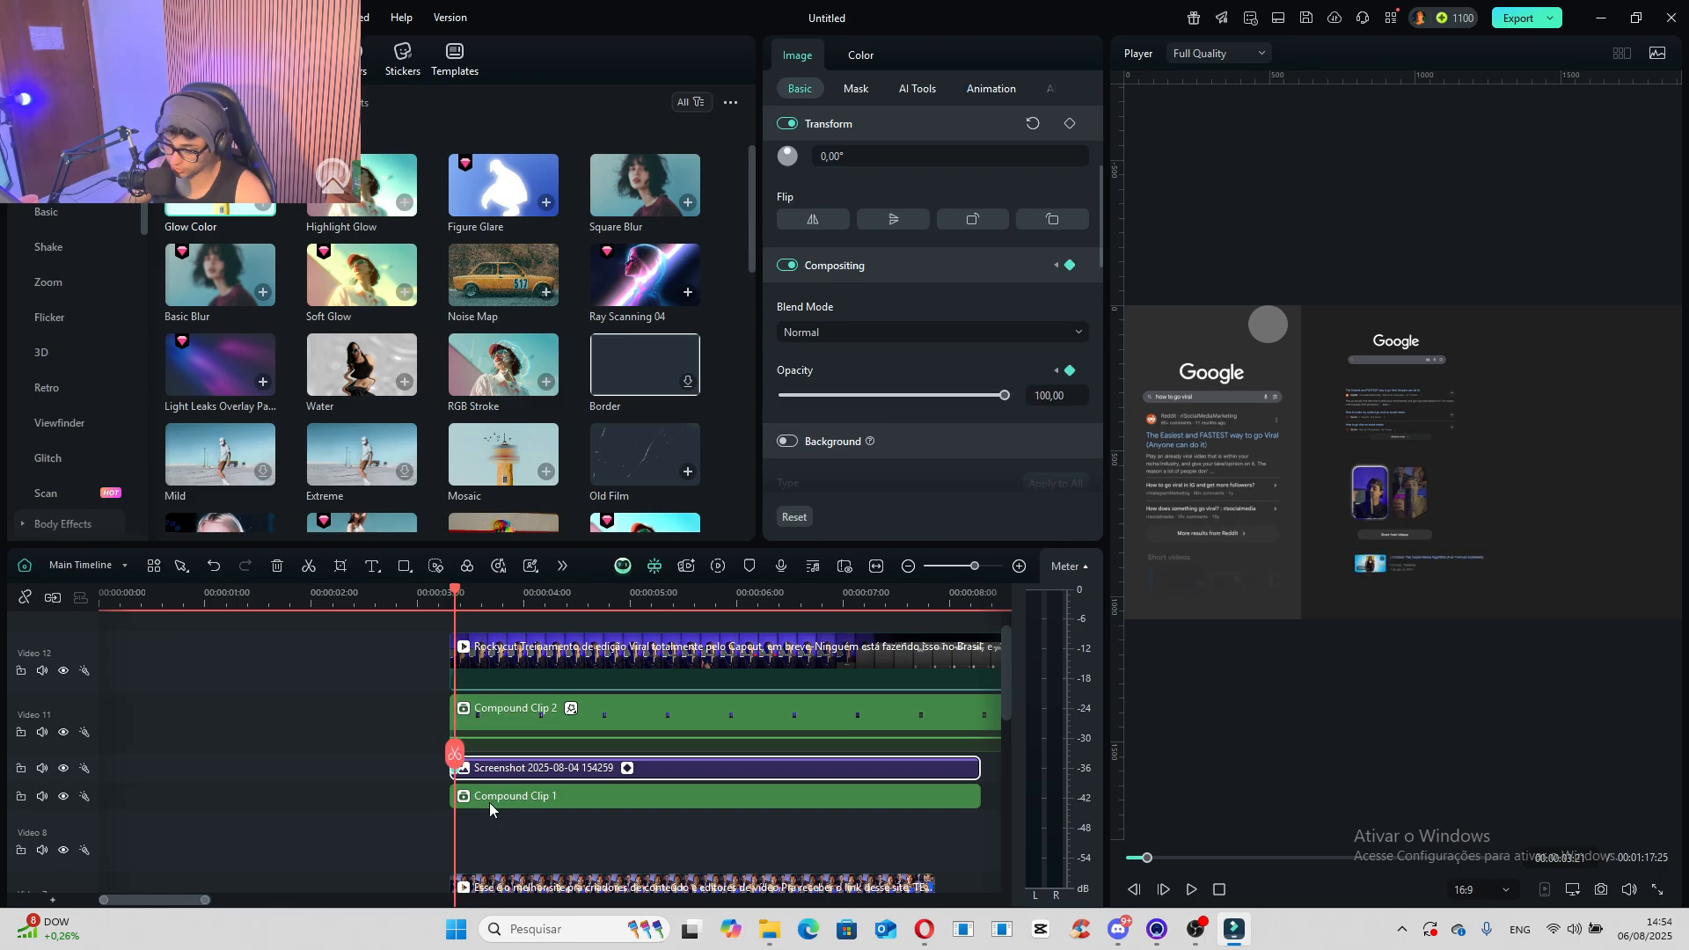
- Keyframe Compound Clip 1's opacity from 0 at 00:00:03:19 to 100 at 00:00:03:21
{"action": "scroll", "coordinate": [489, 802], "scroll_direction": "up", "scroll_amount": 4}
{"action": "left_click_drag", "start_coordinate": [543, 762], "coordinate": [502, 762]}
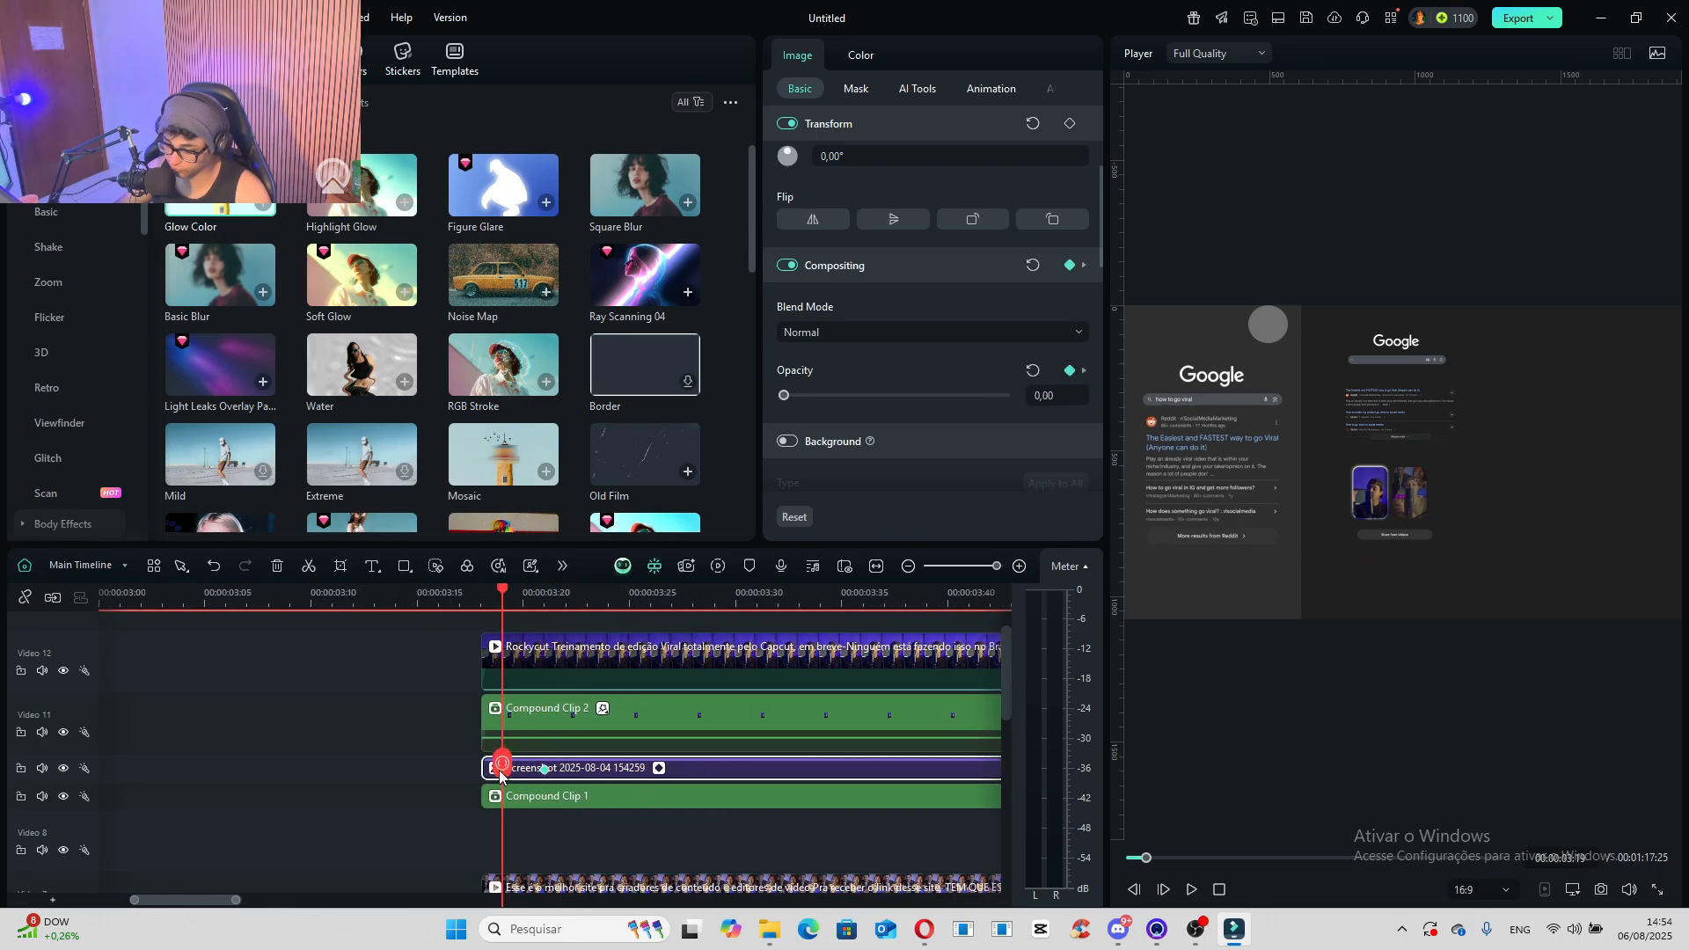
{"action": "left_click", "coordinate": [523, 797]}
{"action": "left_click_drag", "start_coordinate": [1005, 395], "coordinate": [993, 396]}
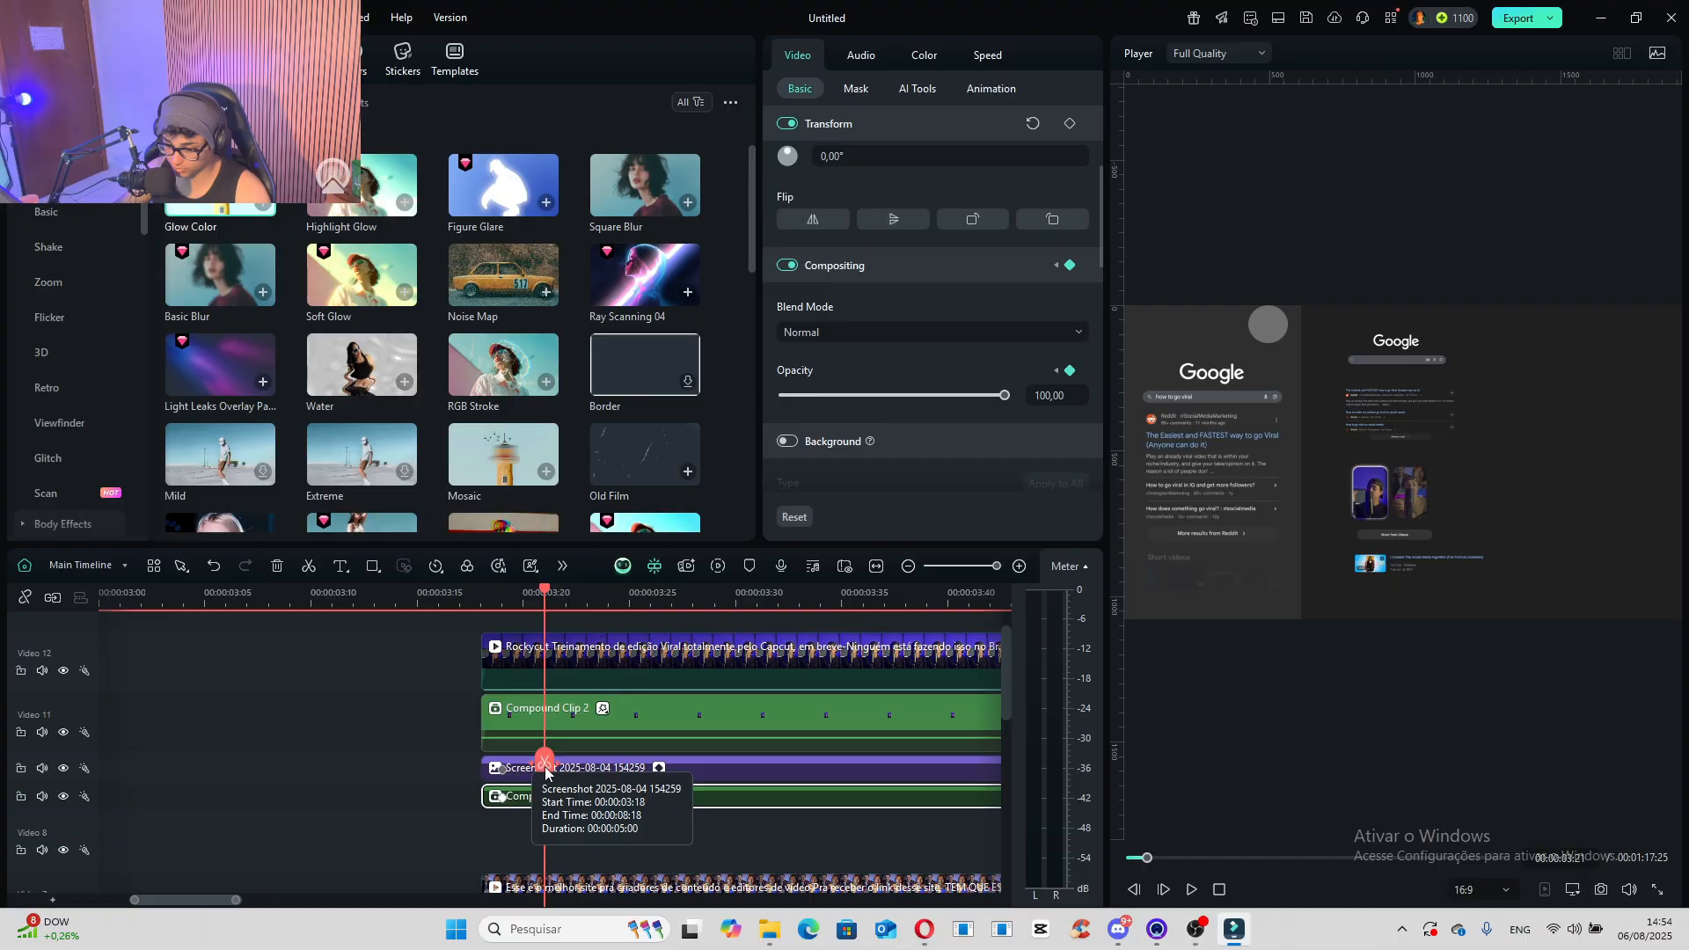
- Keyframe Compound Clip 2's opacity from 0 at 00:00:03:19 to 100 at 00:00:03:21
{"action": "left_click", "coordinate": [538, 729]}
{"action": "left_click_drag", "start_coordinate": [792, 395], "coordinate": [780, 395]}
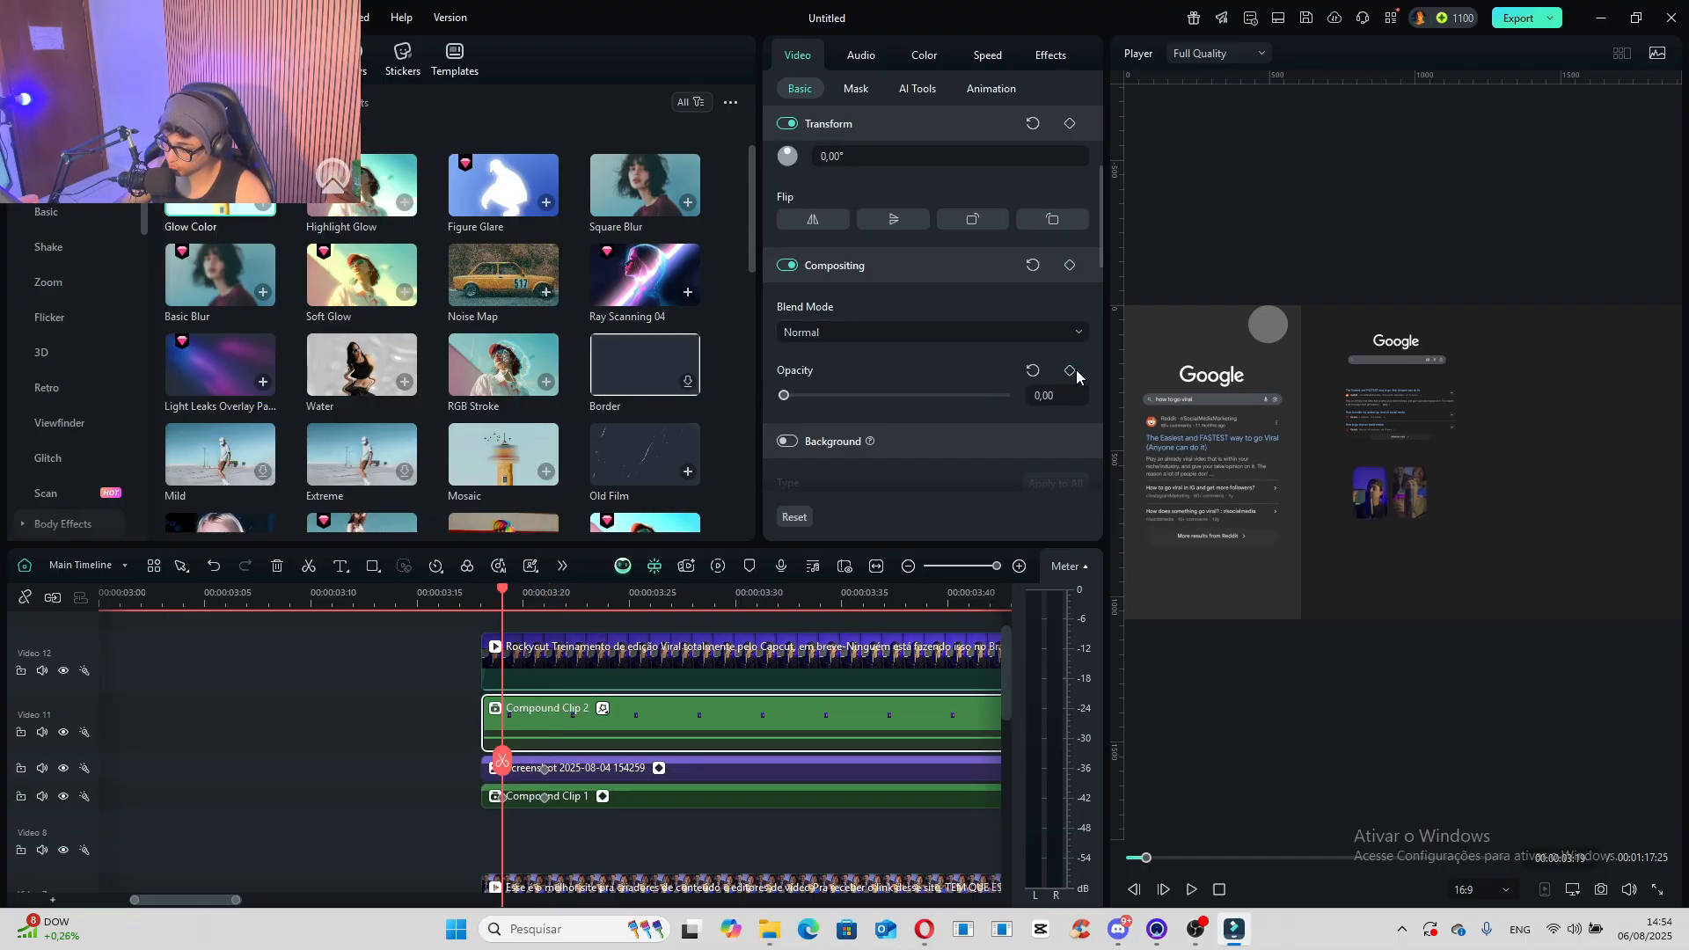
{"action": "left_click", "coordinate": [1070, 371]}
{"action": "left_click_drag", "start_coordinate": [504, 759], "coordinate": [546, 760]}
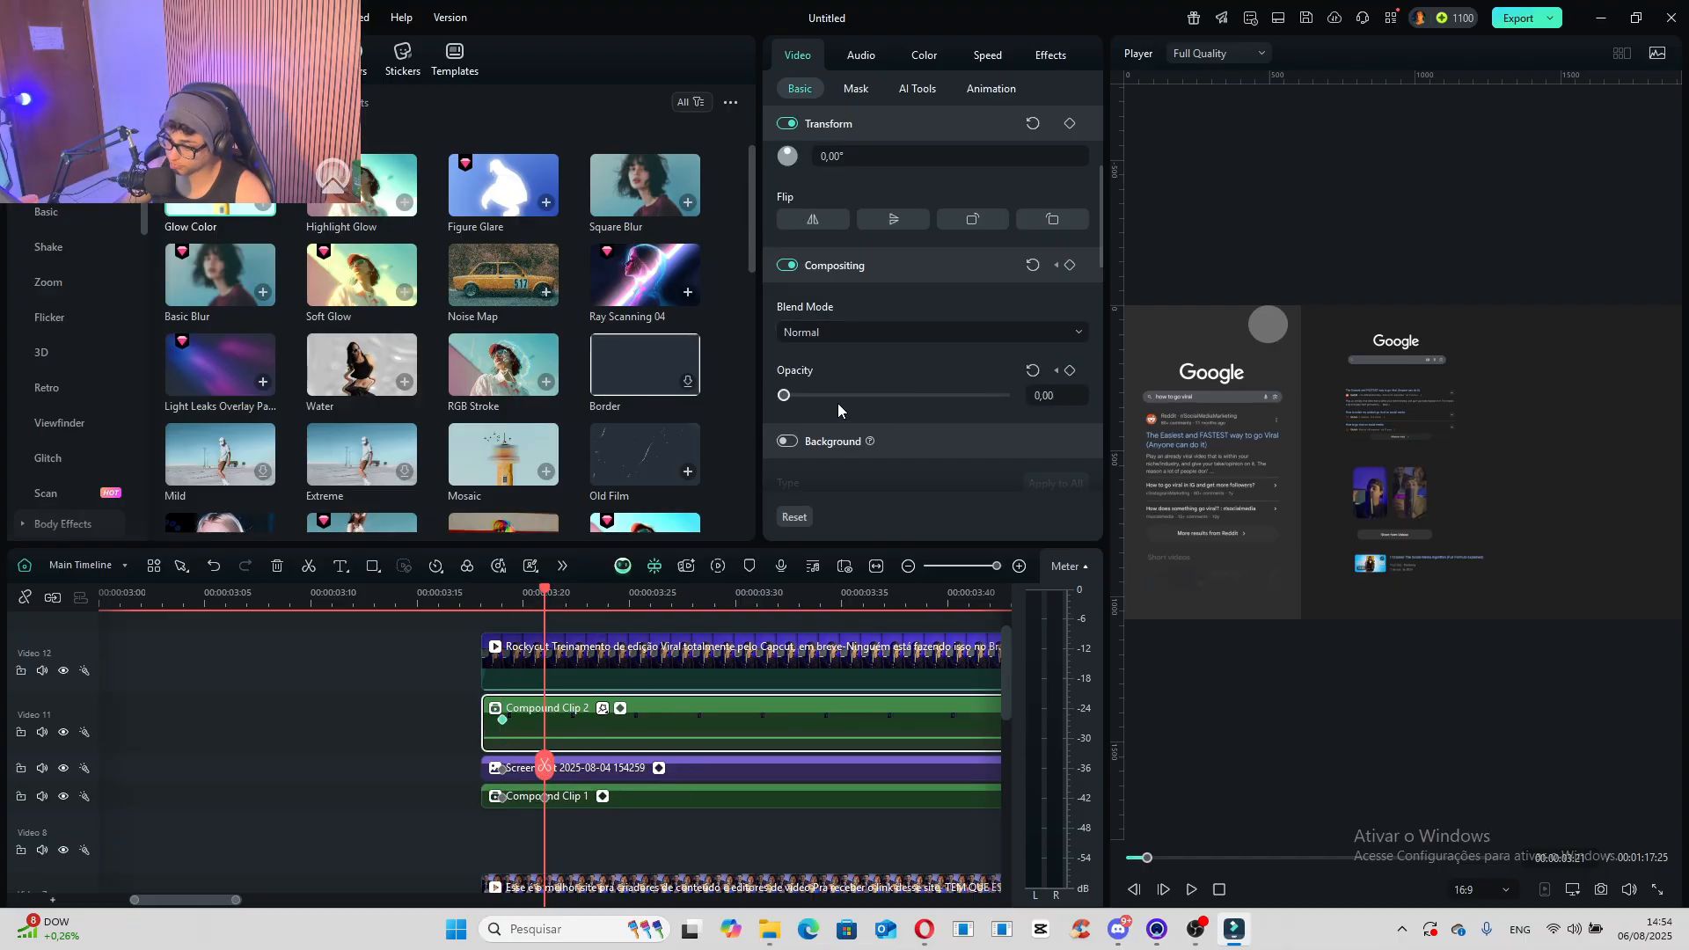
{"action": "scroll", "coordinate": [557, 758], "scroll_direction": "up", "scroll_amount": 1}
- Keyframe the Rockycut Treinamento clip's opacity from 0 at its start, 00:00:03:18, to 100 at 00:00:03:21
{"action": "key", "text": "Up"}
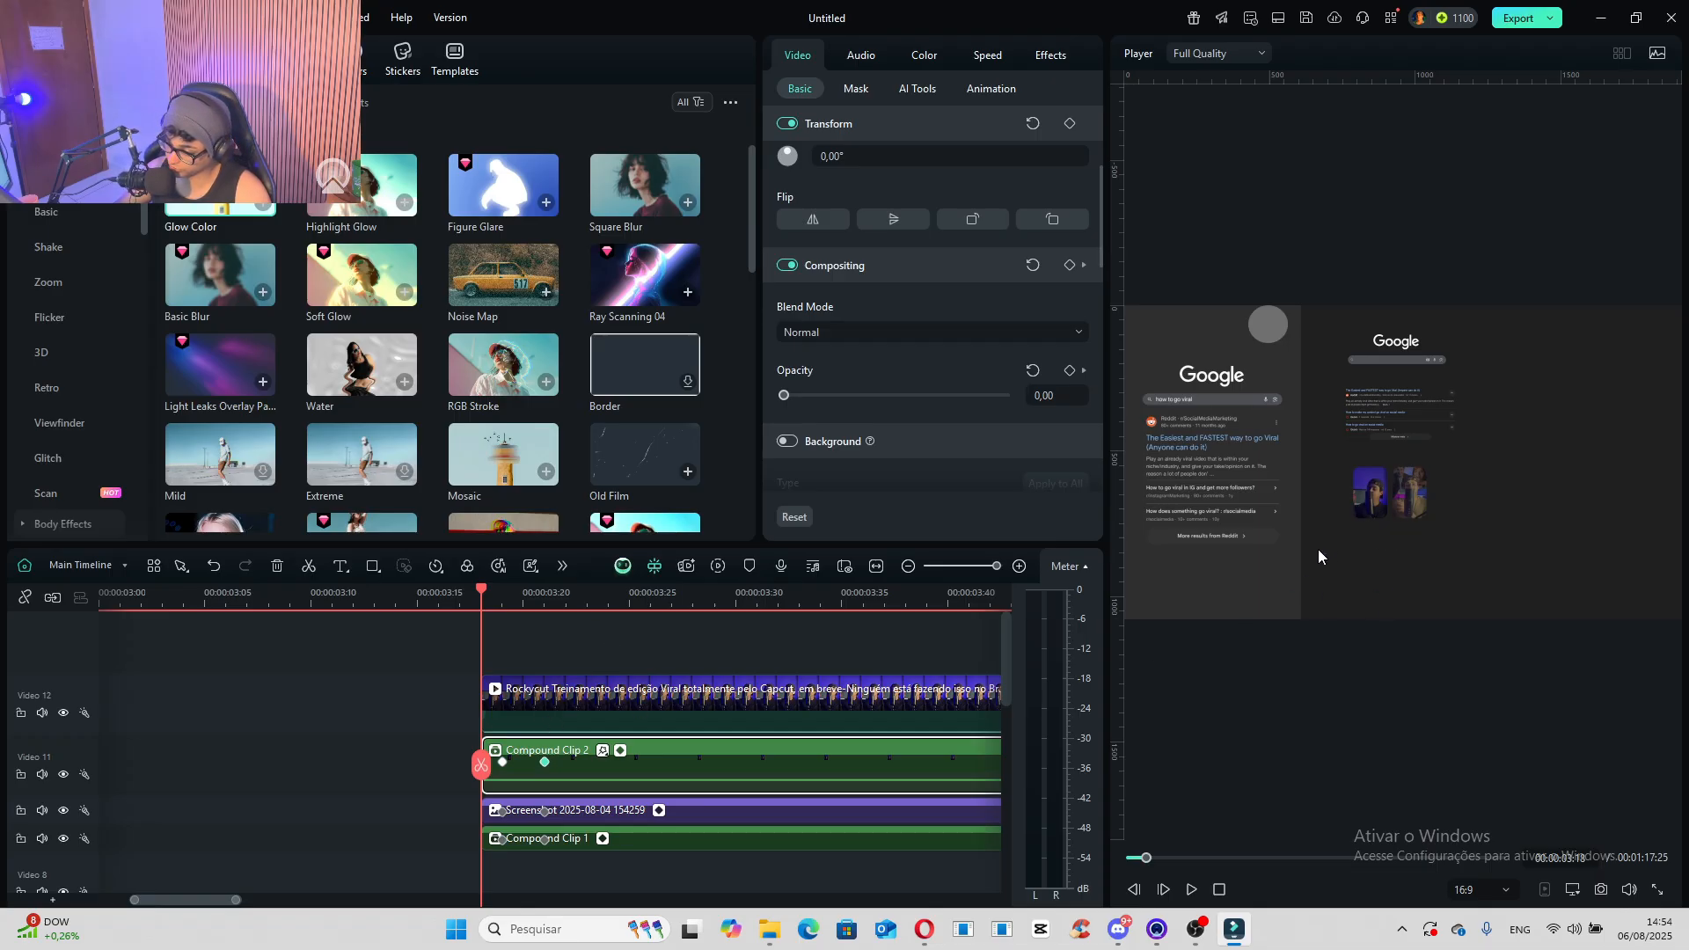
{"action": "left_click", "coordinate": [528, 704]}
{"action": "left_click_drag", "start_coordinate": [922, 395], "coordinate": [780, 395]}
{"action": "left_click", "coordinate": [1071, 371]}
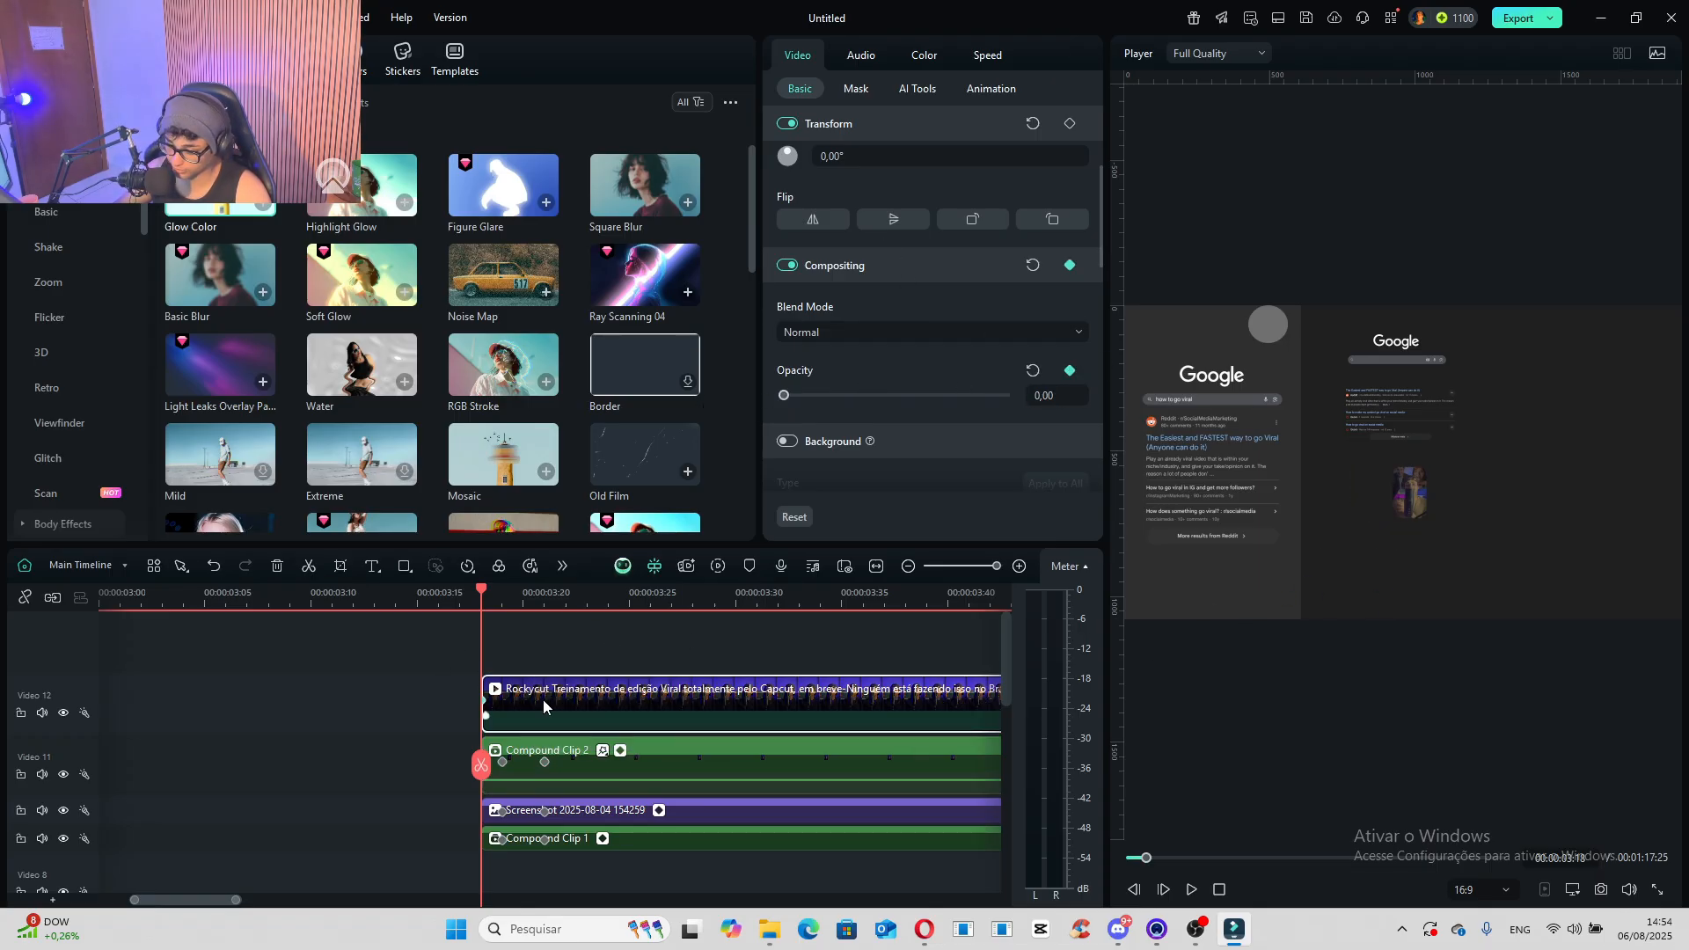
{"action": "left_click_drag", "start_coordinate": [482, 591], "coordinate": [541, 609]}
- Keyframe the "Esse é o melhor site" thumbnail clip's opacity from 0 at 00:00:03:18 to 100 at 00:00:03:21
{"action": "scroll", "coordinate": [633, 734], "scroll_direction": "down", "scroll_amount": 4}
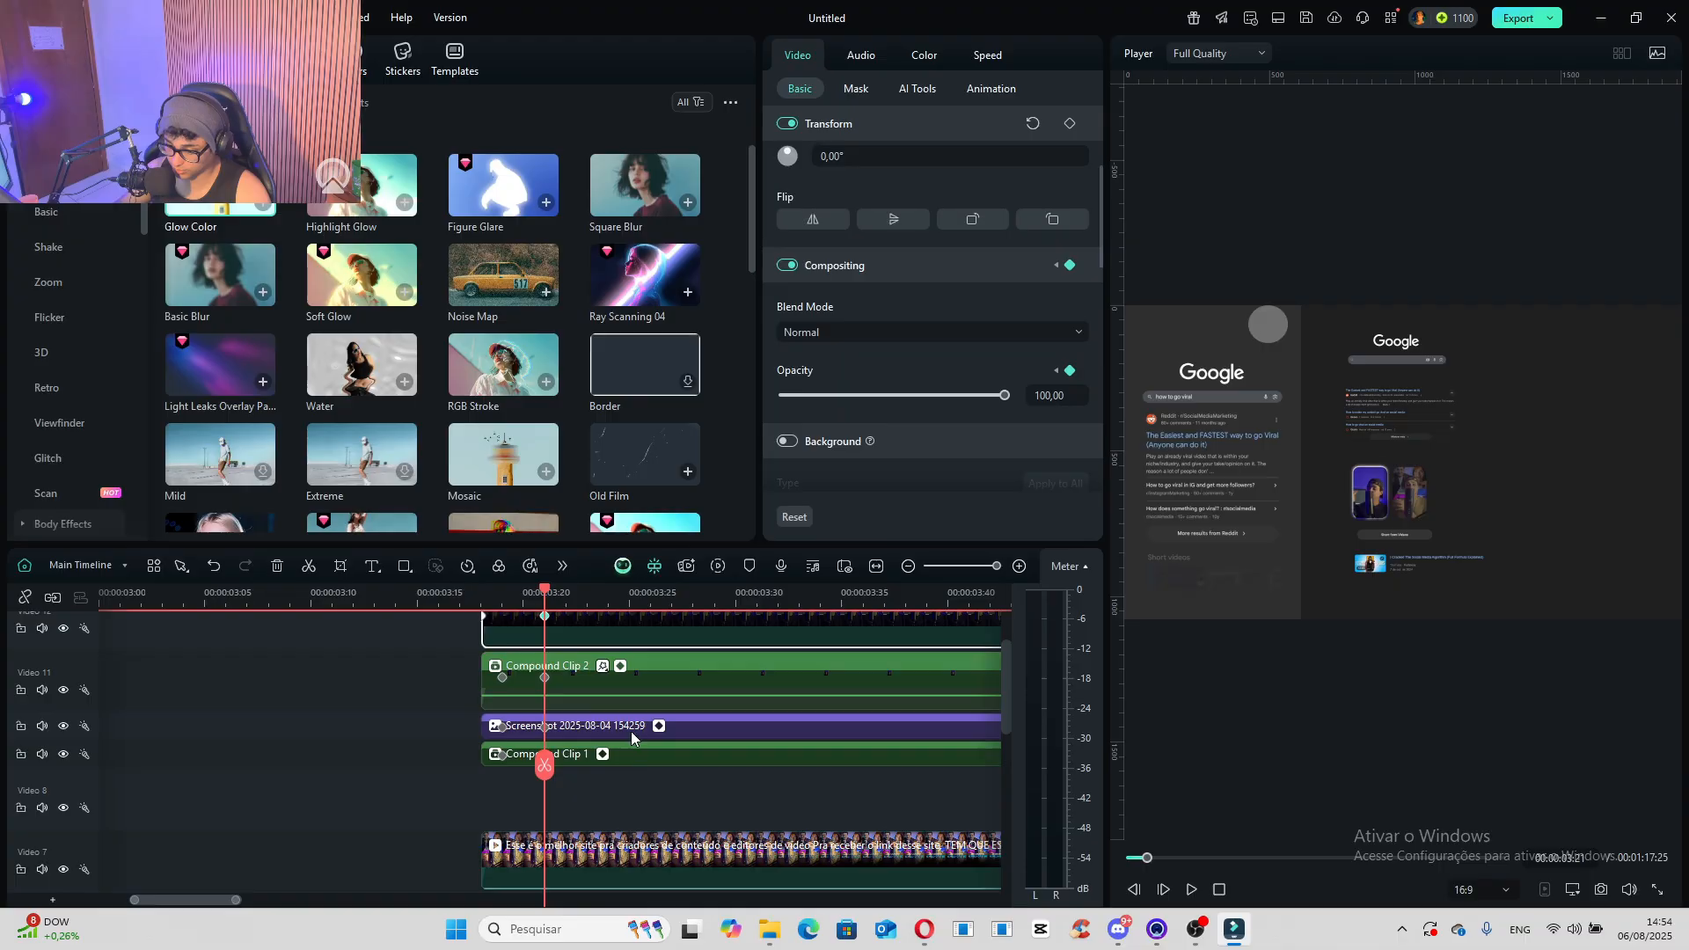
{"action": "left_click", "coordinate": [604, 742]}
{"action": "left_click_drag", "start_coordinate": [545, 756], "coordinate": [493, 773]}
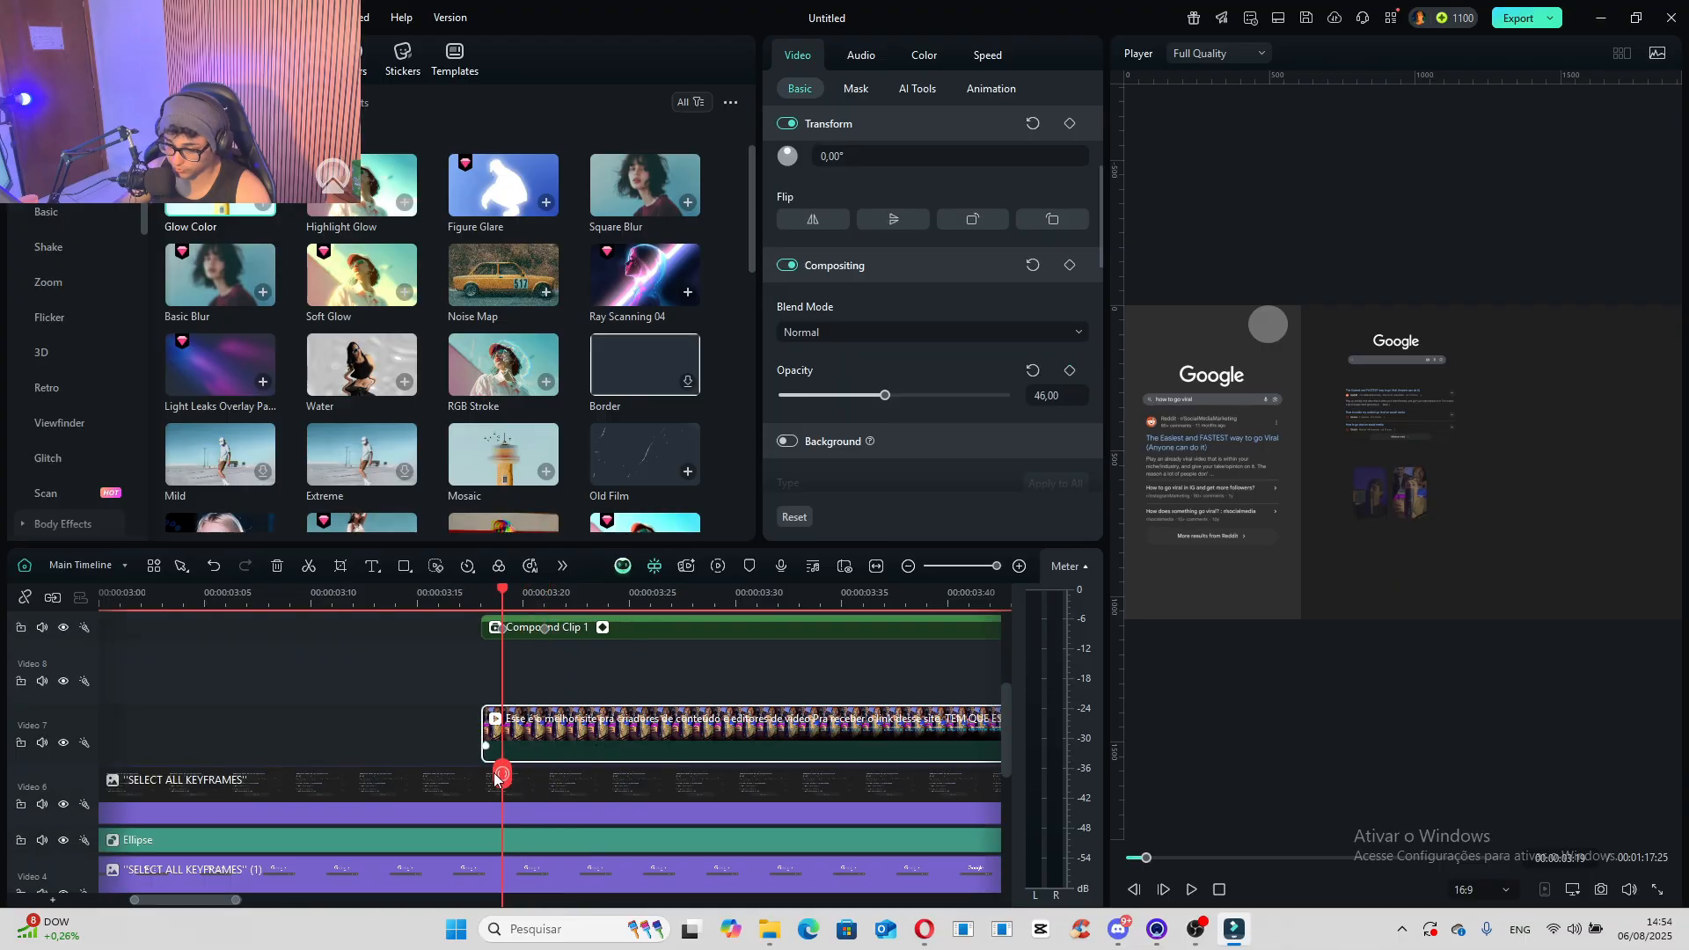
{"action": "scroll", "coordinate": [544, 746], "scroll_direction": "up", "scroll_amount": 5}
{"action": "left_click", "coordinate": [481, 599]}
{"action": "scroll", "coordinate": [509, 754], "scroll_direction": "down", "scroll_amount": 4}
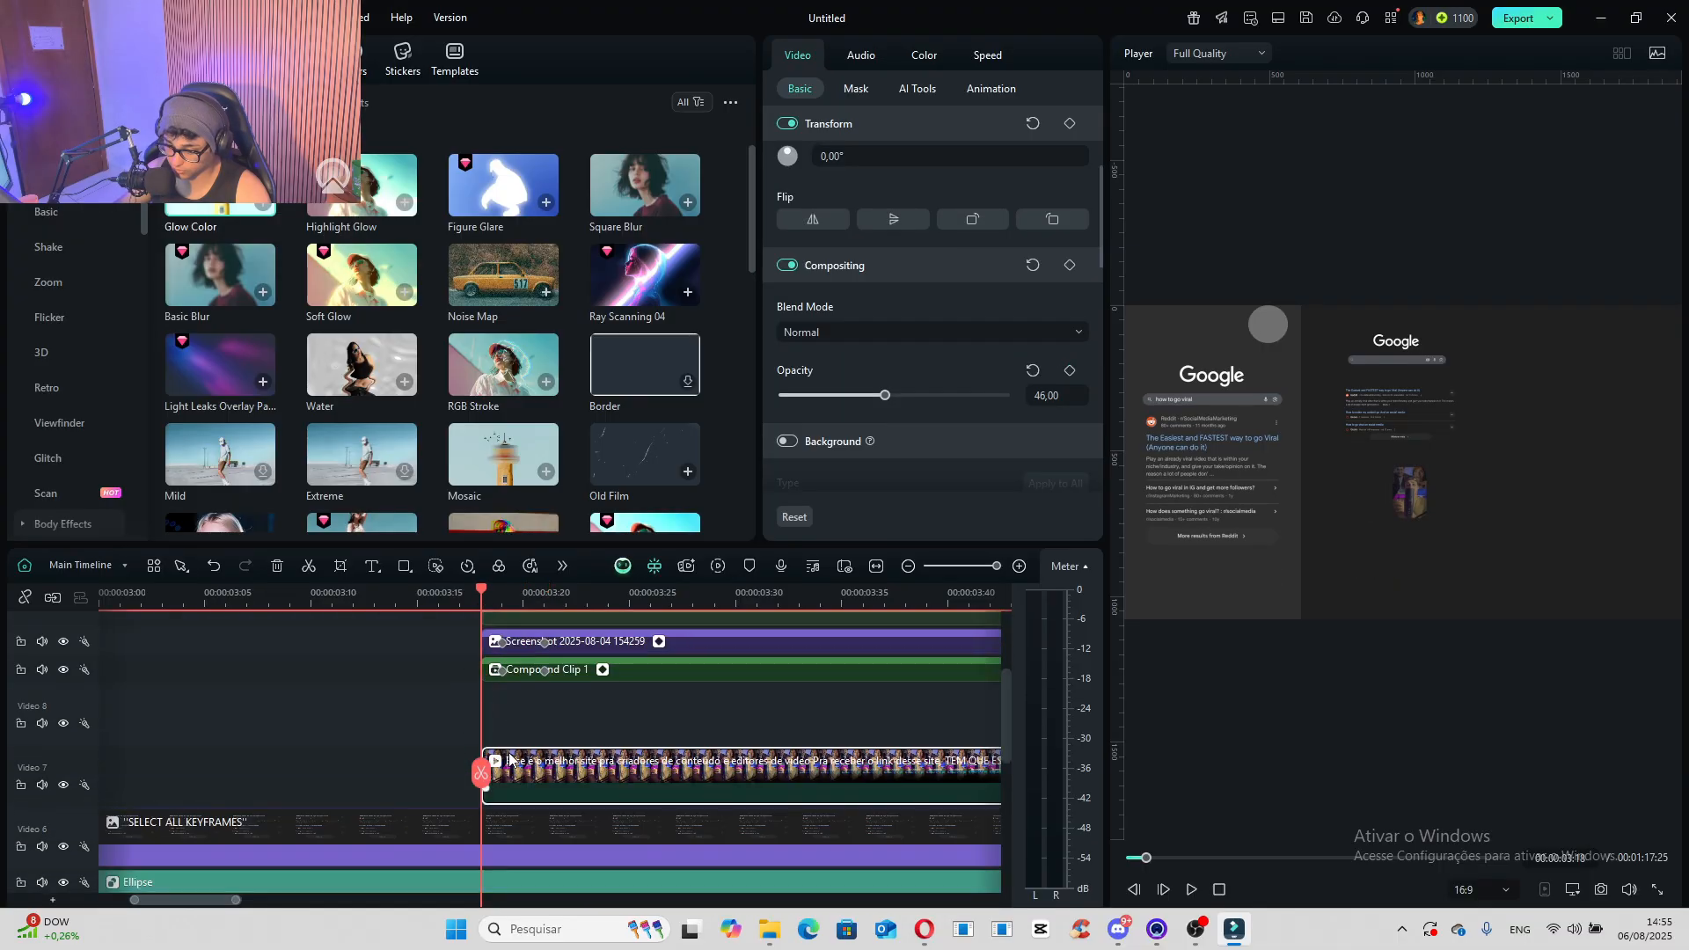
{"action": "left_click_drag", "start_coordinate": [847, 398], "coordinate": [781, 395]}
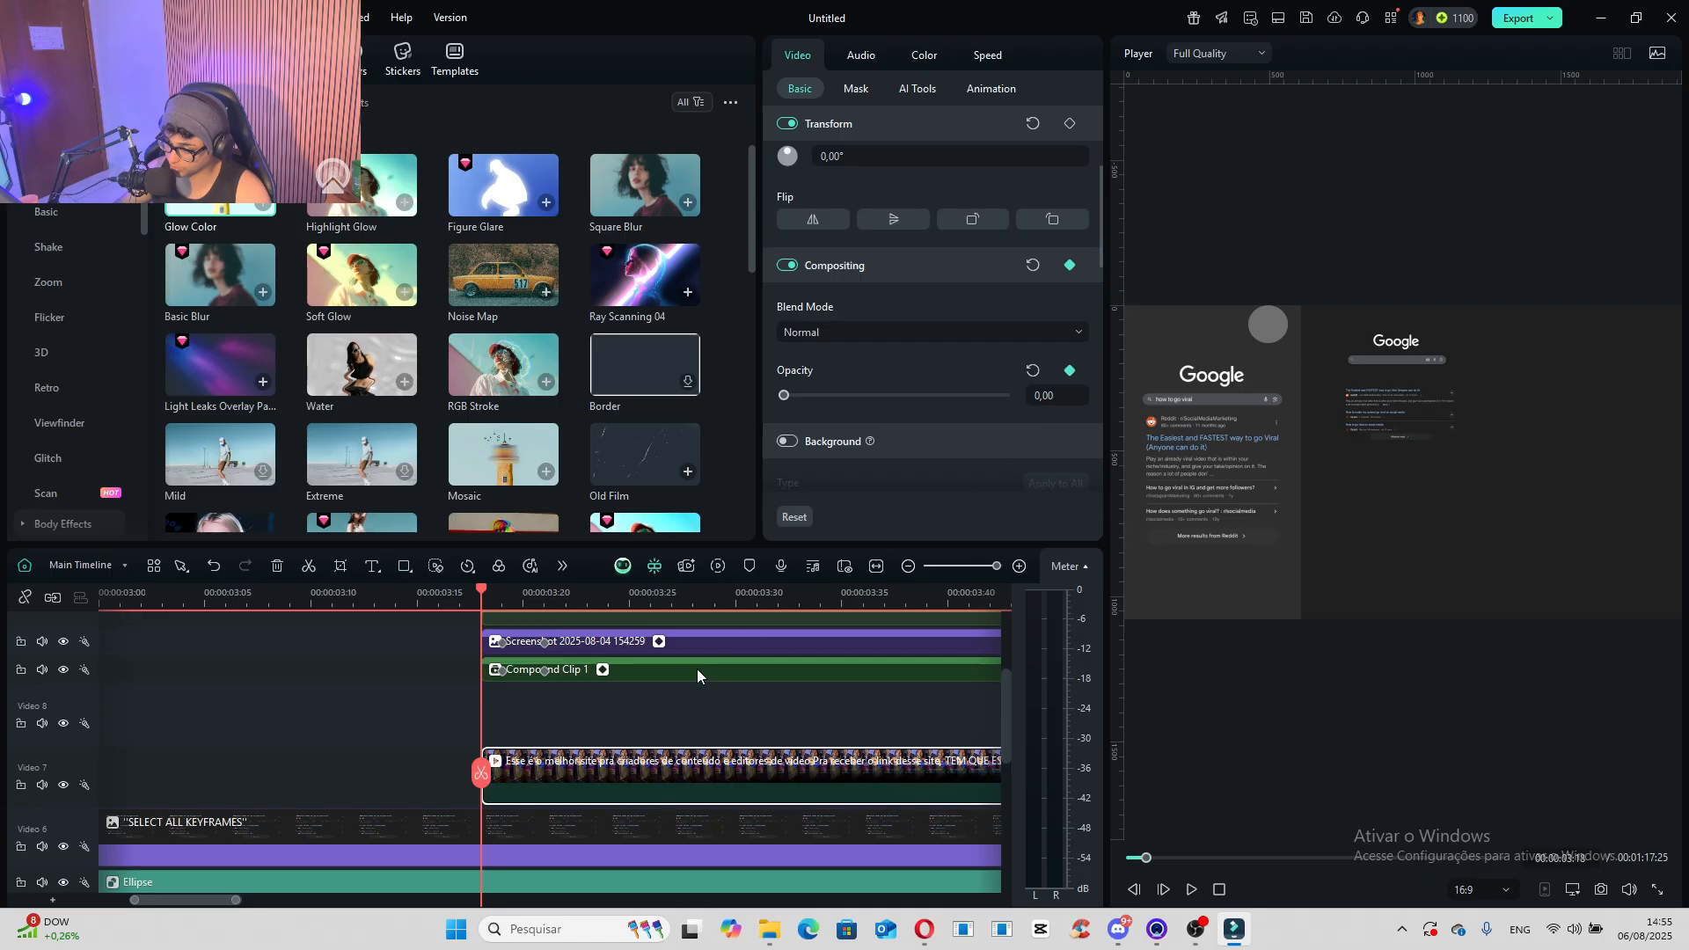
{"action": "scroll", "coordinate": [528, 774], "scroll_direction": "up", "scroll_amount": 4}
{"action": "left_click_drag", "start_coordinate": [484, 772], "coordinate": [549, 775]}
{"action": "scroll", "coordinate": [554, 779], "scroll_direction": "down", "scroll_amount": 4}
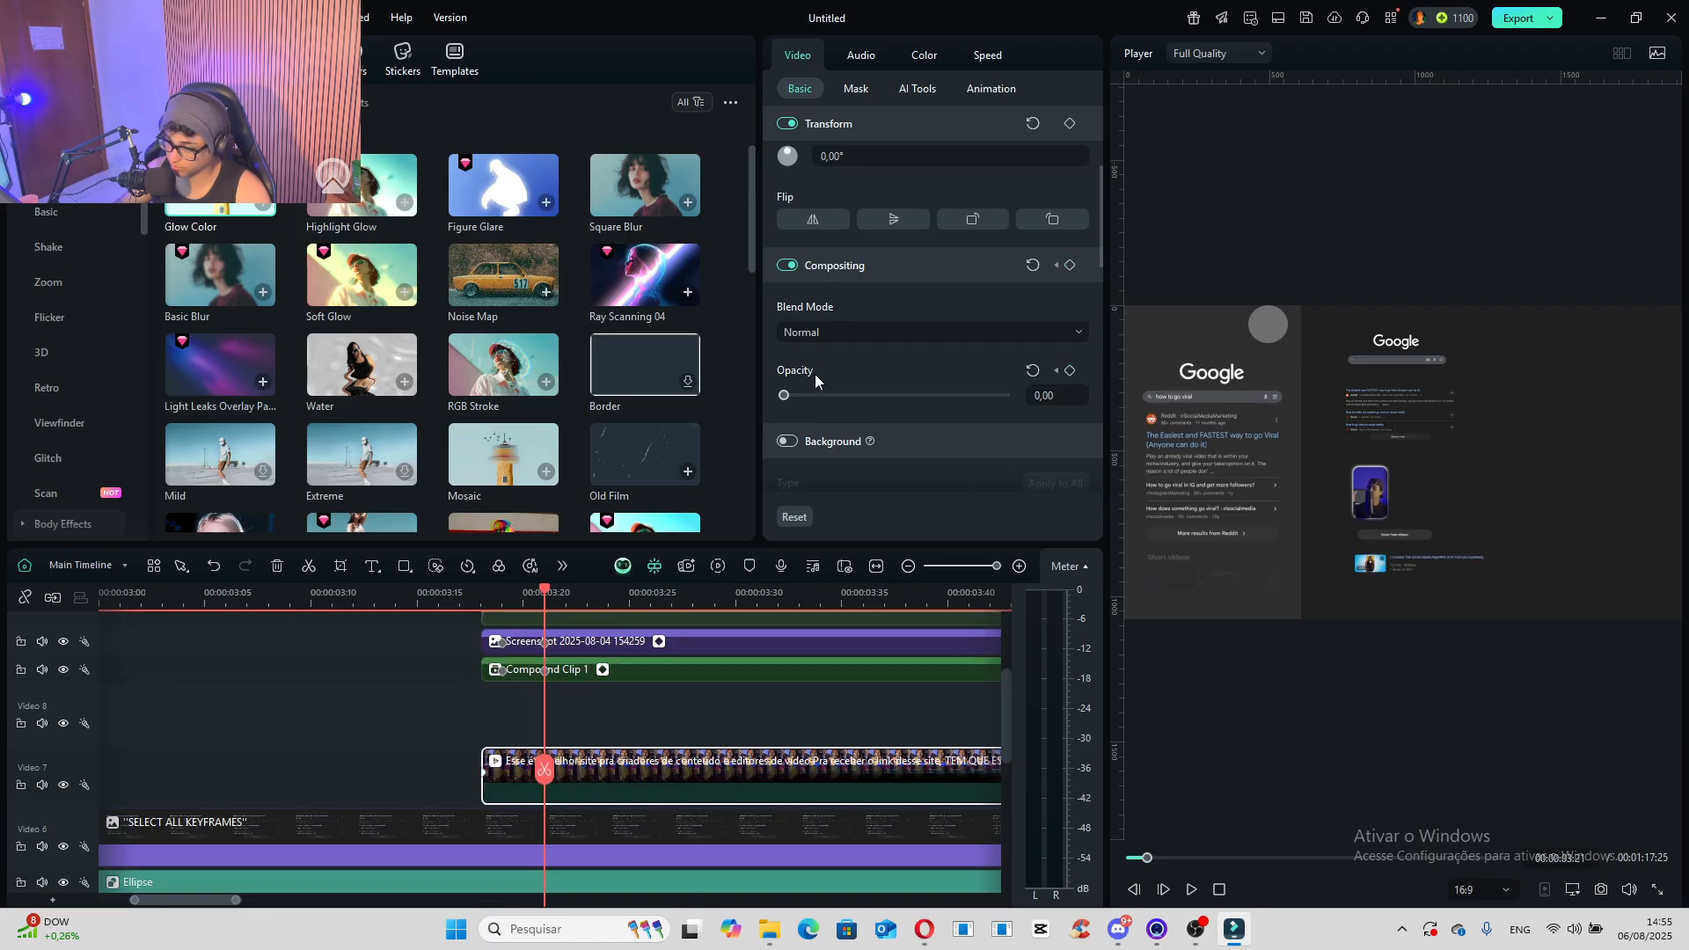
{"action": "left_click_drag", "start_coordinate": [783, 396], "coordinate": [1012, 397]}
- Delete both opacity keyframes from Compound Clip 2
{"action": "left_click_drag", "start_coordinate": [486, 605], "coordinate": [526, 629]}
{"action": "scroll", "coordinate": [568, 729], "scroll_direction": "up", "scroll_amount": 3}
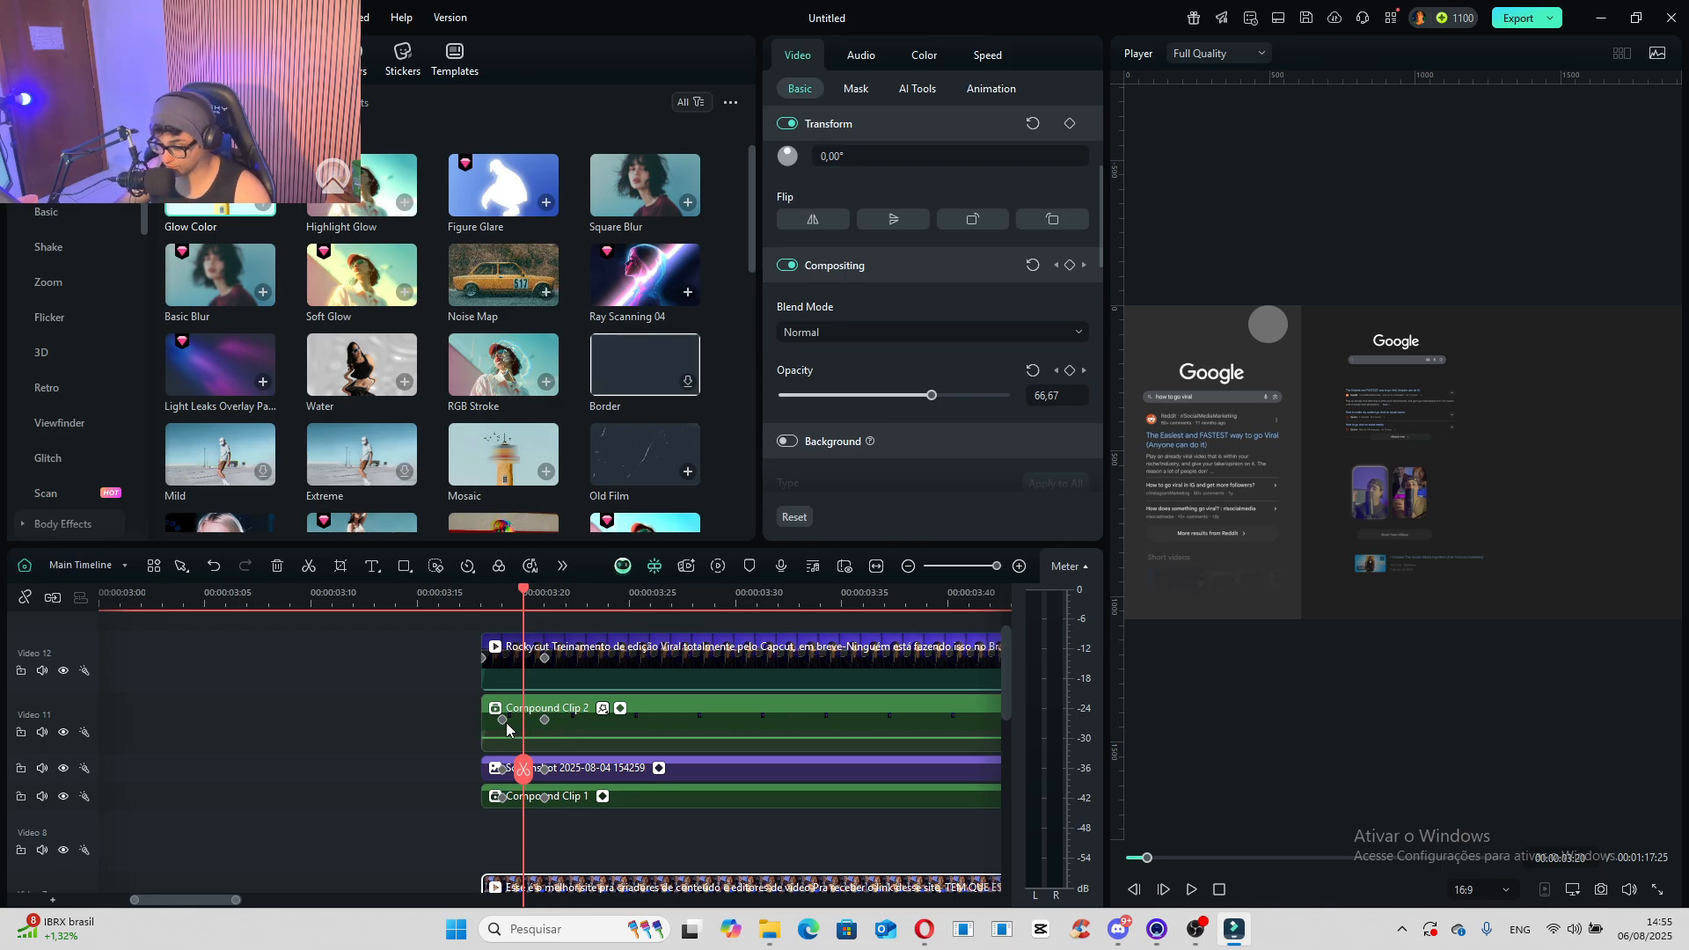
{"action": "left_click", "coordinate": [576, 723]}
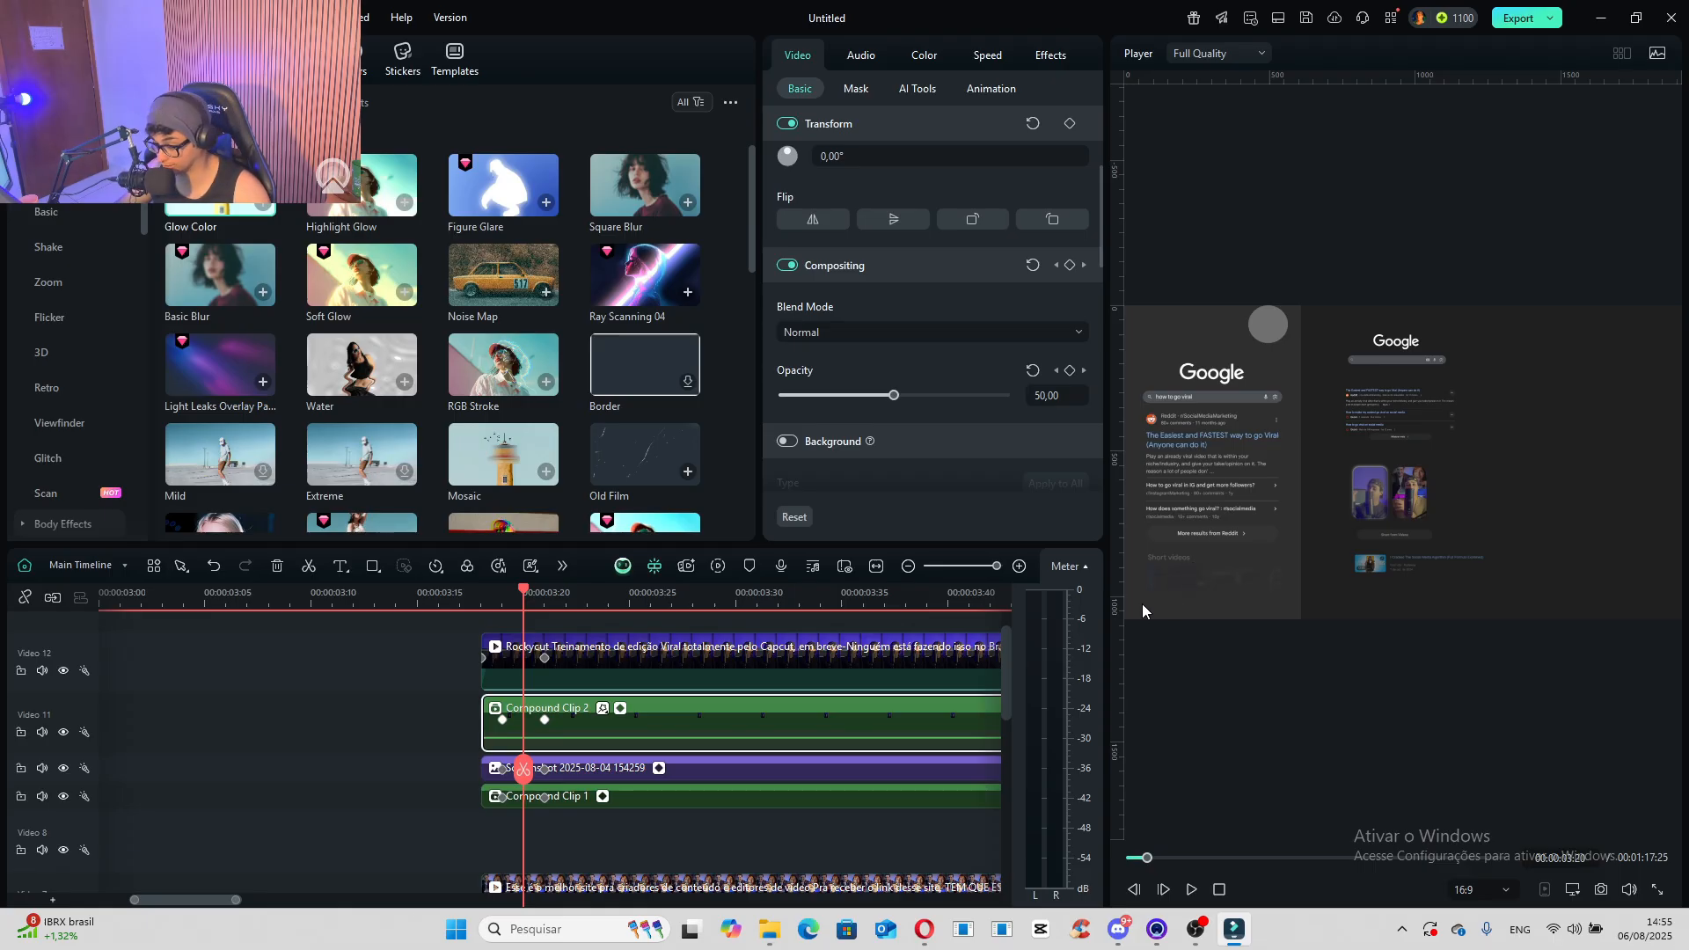
{"action": "left_click", "coordinate": [502, 721]}
{"action": "key", "text": "Delete"}
{"action": "left_click", "coordinate": [545, 721]}
{"action": "key", "text": "Delete"}
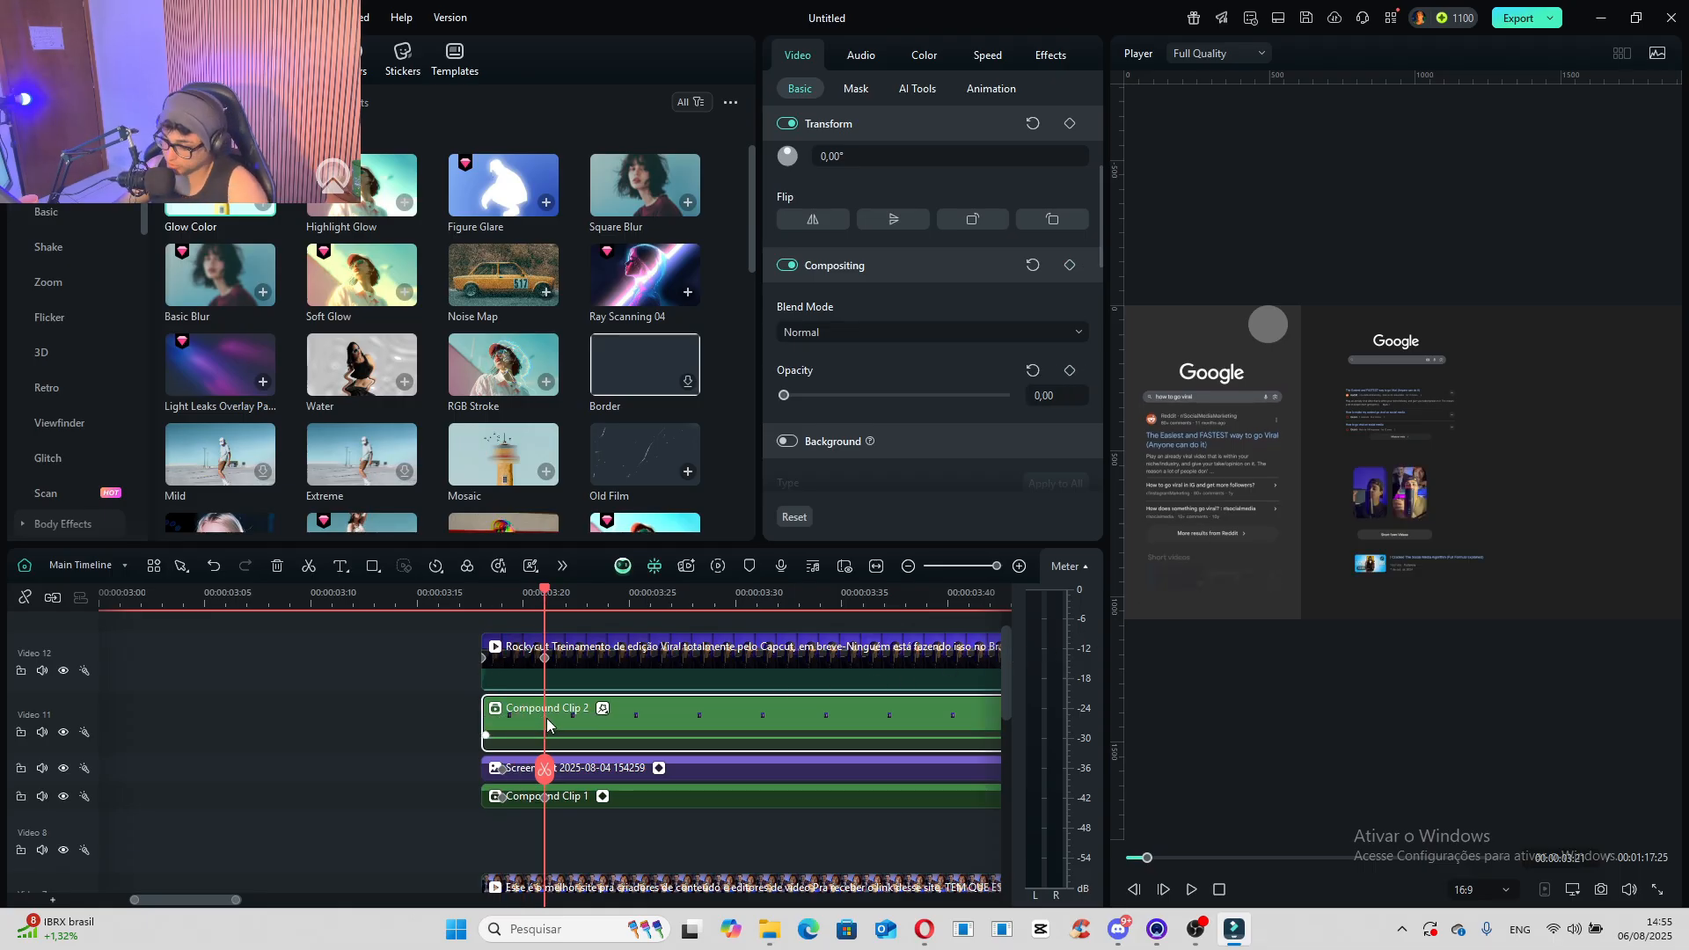
- Move Compound Clip 2 along its track so it starts at 00:00:04:19
{"action": "left_click", "coordinate": [482, 596]}
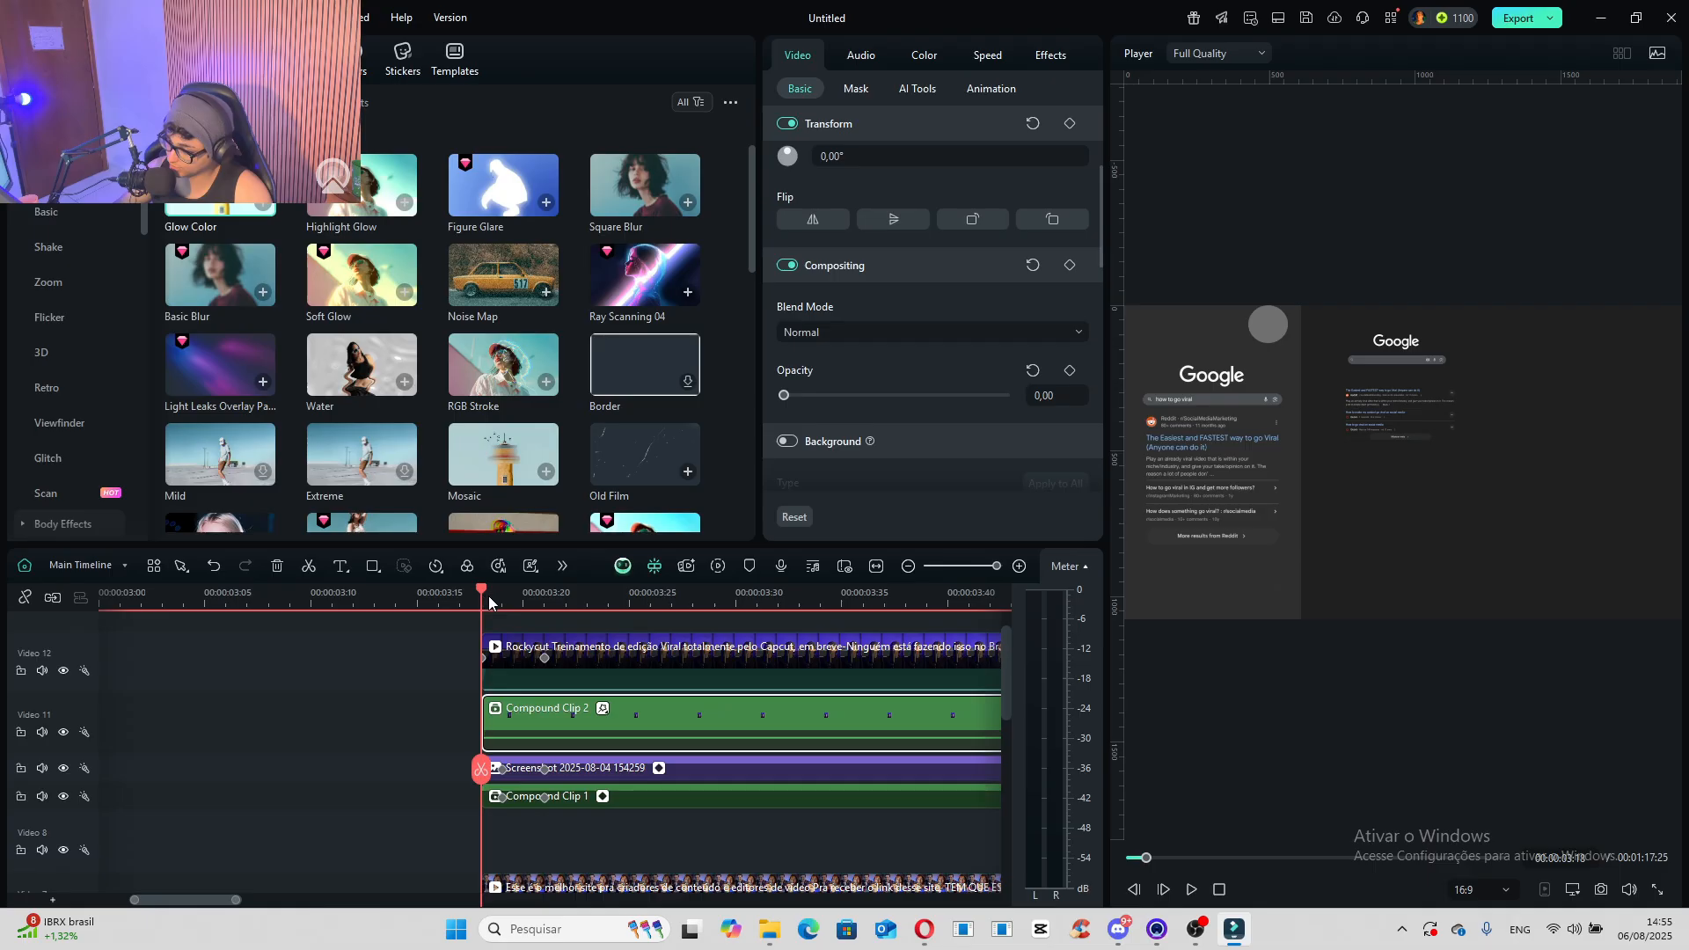
{"action": "left_click_drag", "start_coordinate": [488, 595], "coordinate": [630, 622]}
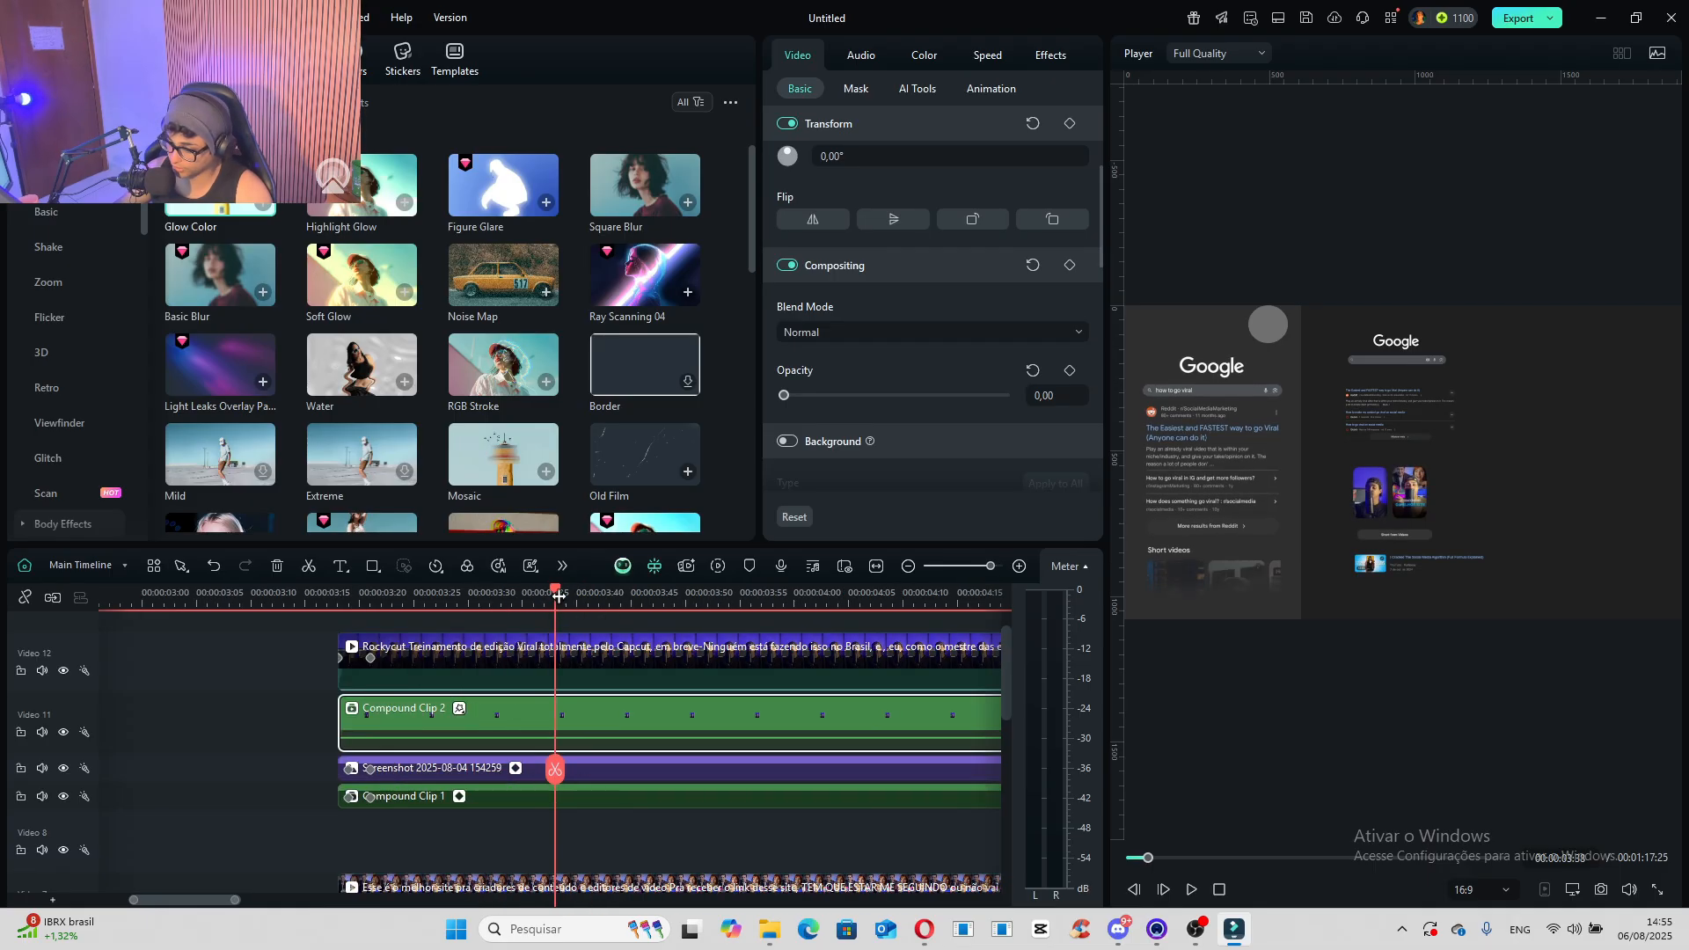
{"action": "mouse_move", "coordinate": [561, 596]}
{"action": "left_mouse_down"}
{"action": "mouse_move", "coordinate": [954, 607]}
{"action": "mouse_move", "coordinate": [552, 593]}
{"action": "mouse_move", "coordinate": [584, 598]}
{"action": "left_mouse_up"}
{"action": "left_click_drag", "start_coordinate": [319, 727], "coordinate": [727, 705]}
- Keyframe Compound Clip 2's opacity from 0 at its start, 00:00:04:19, to 100 at 00:00:04:20
{"action": "scroll", "coordinate": [664, 734], "scroll_direction": "up", "scroll_amount": 3}
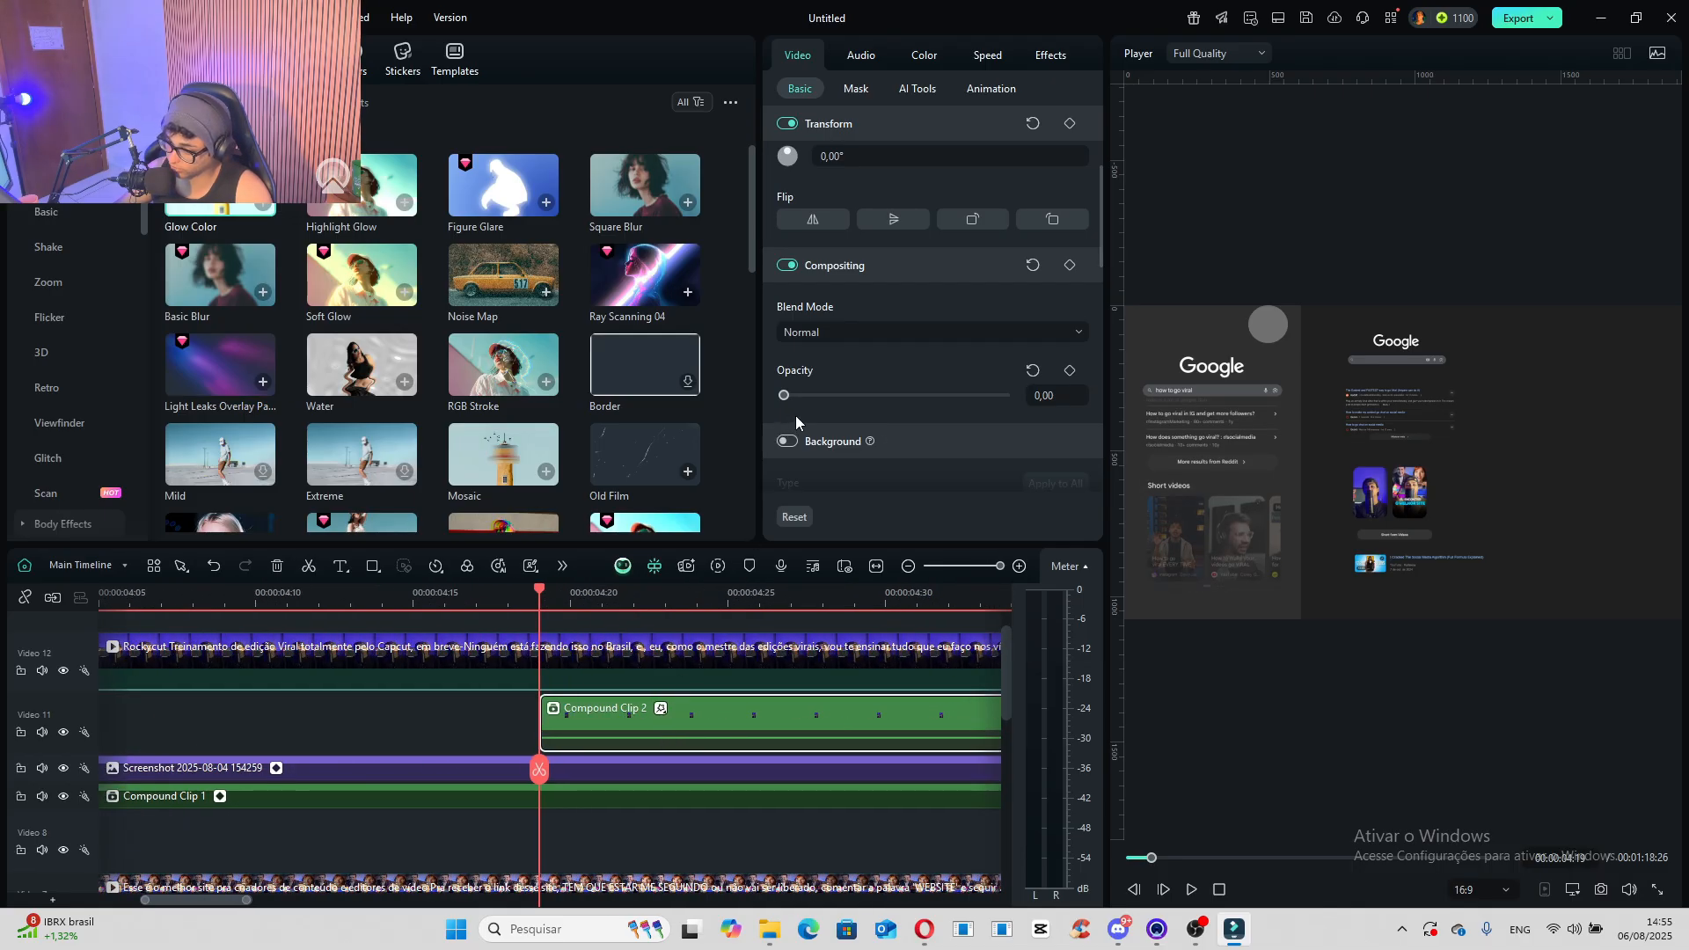
{"action": "scroll", "coordinate": [880, 431], "scroll_direction": "up", "scroll_amount": 3}
{"action": "scroll", "coordinate": [1038, 422], "scroll_direction": "down", "scroll_amount": 2}
{"action": "left_click", "coordinate": [1071, 407]}
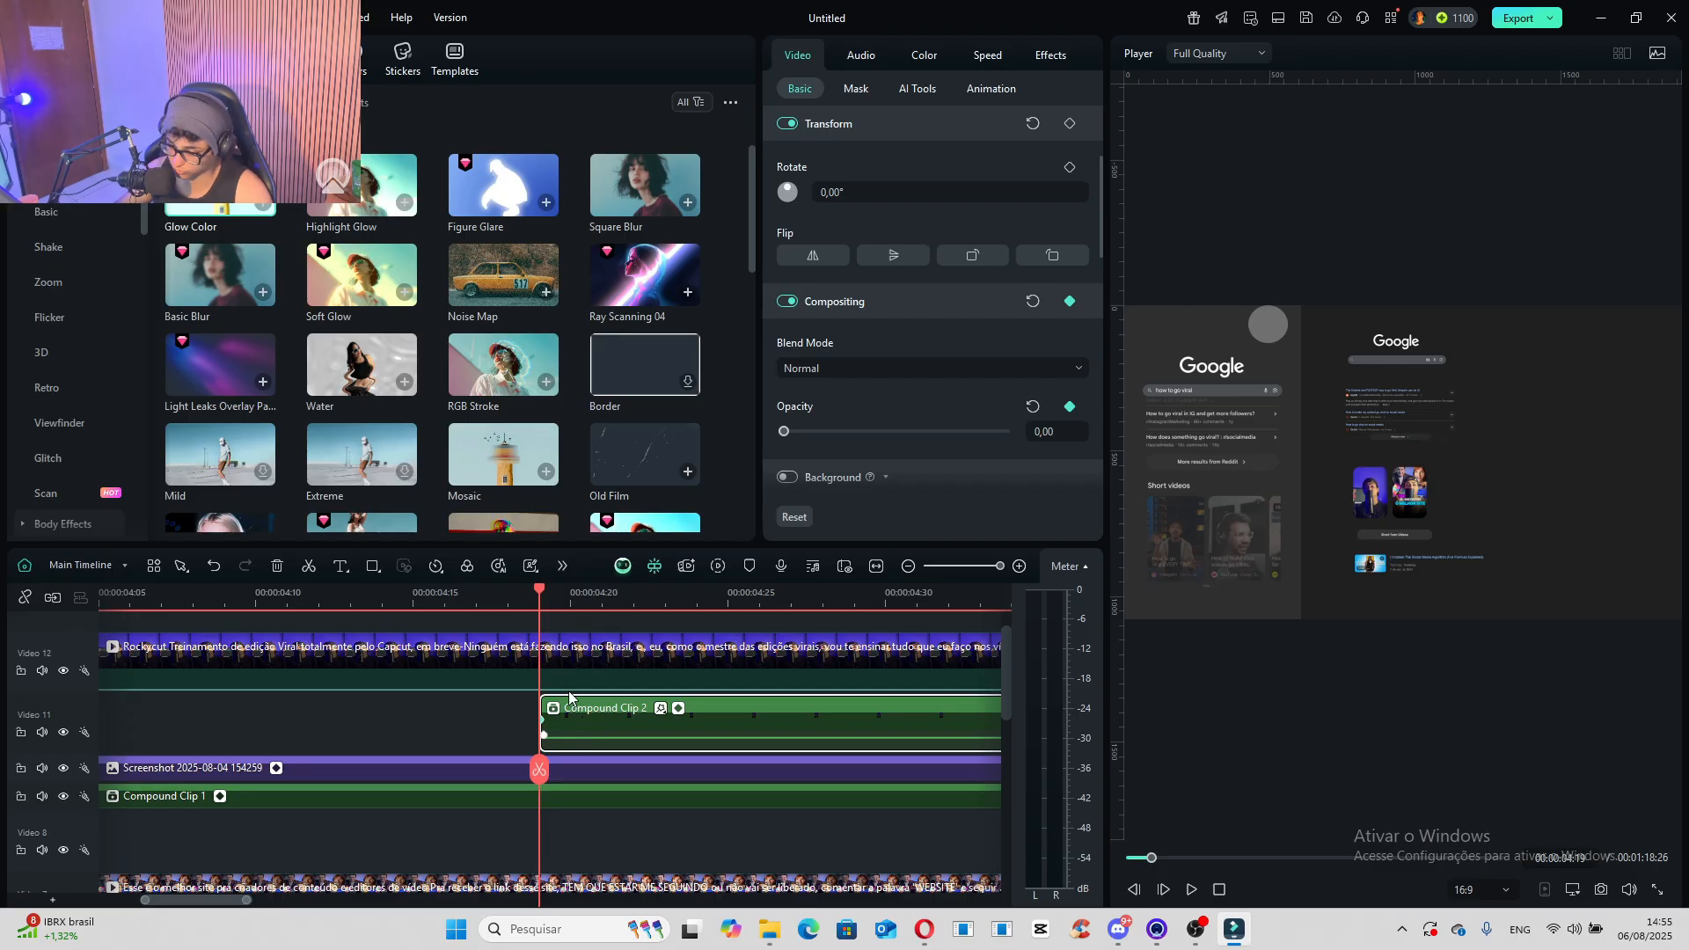
{"action": "left_click", "coordinate": [562, 602]}
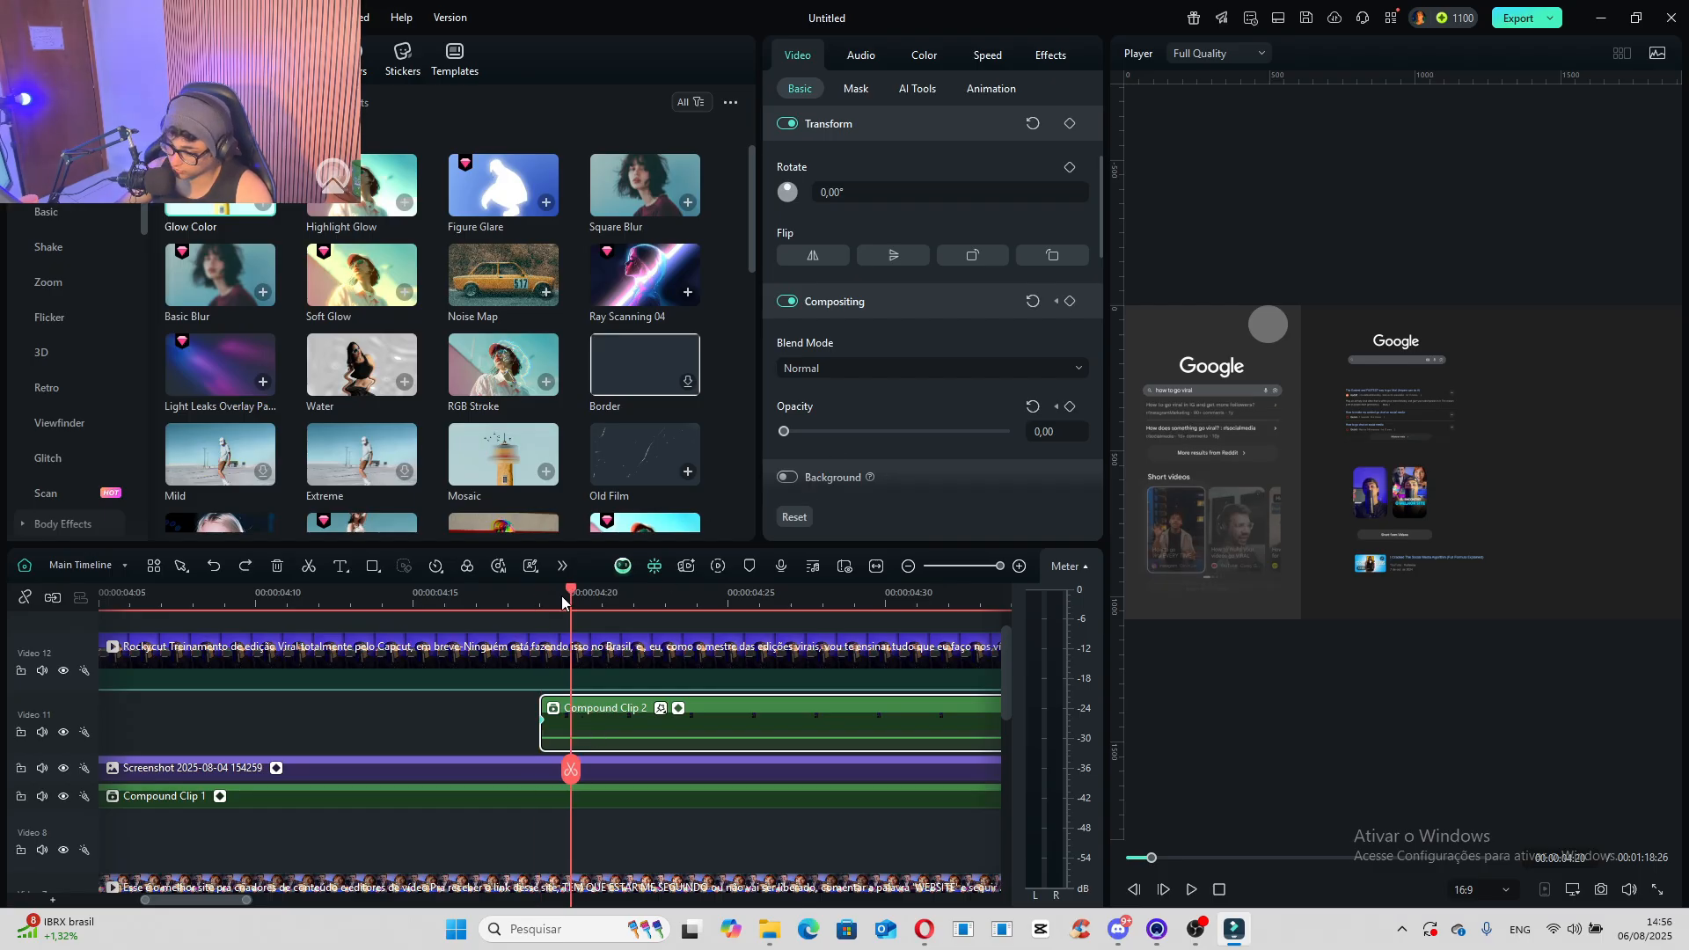
{"action": "left_click_drag", "start_coordinate": [792, 437], "coordinate": [1546, 453]}
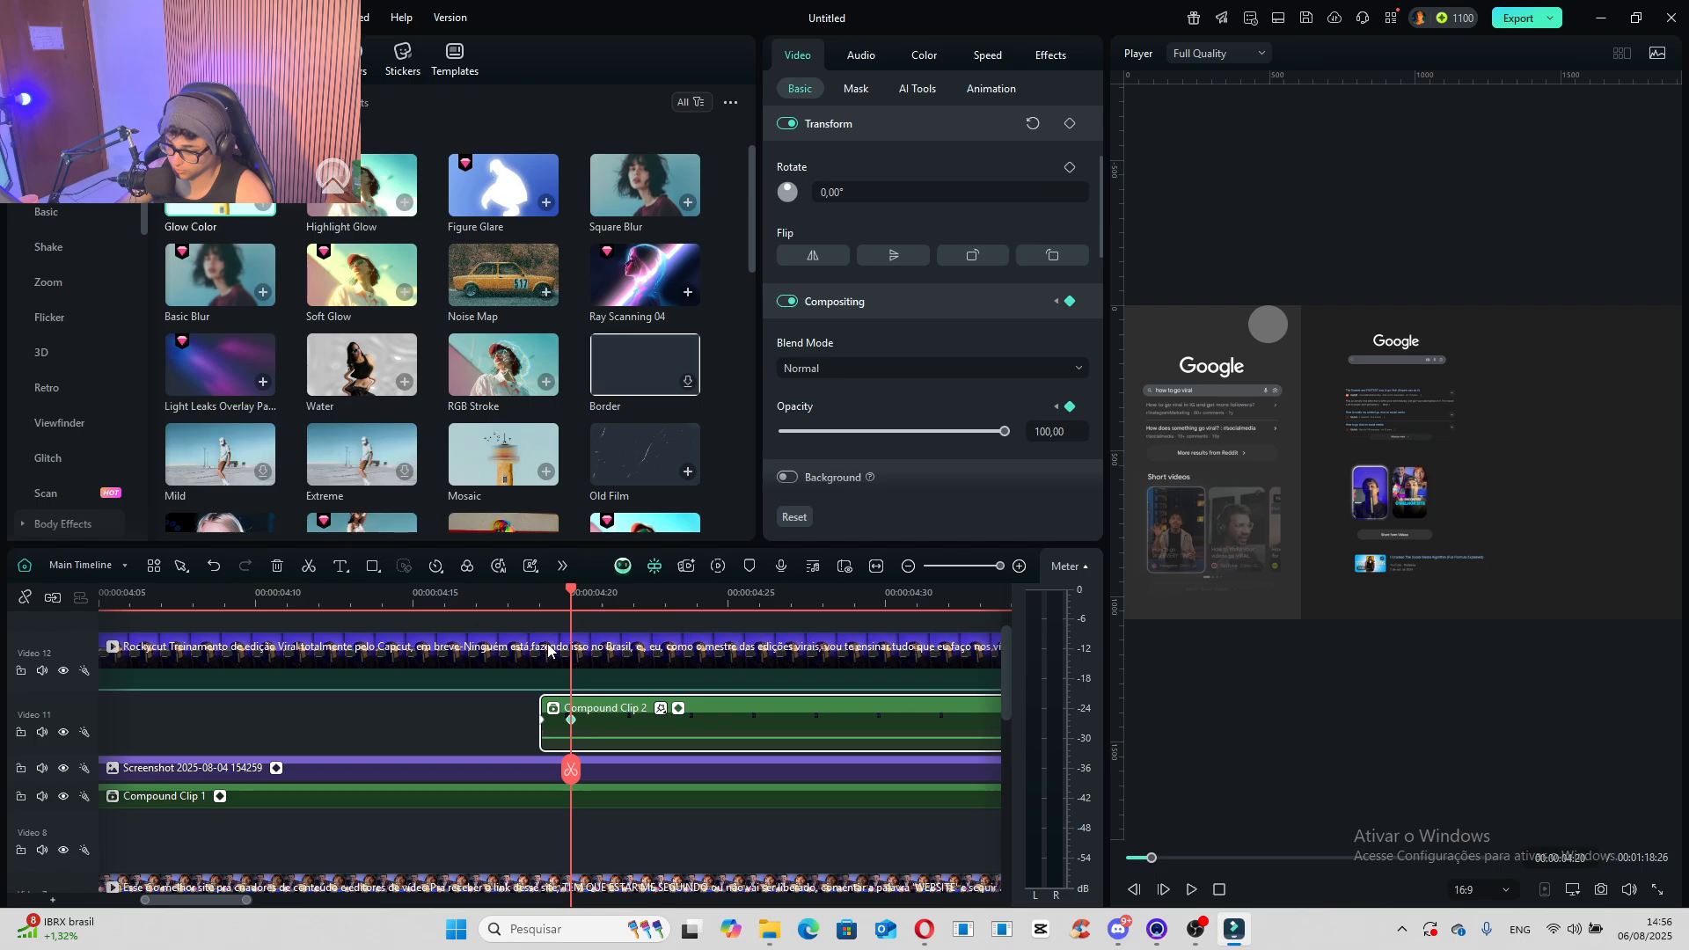
- Add a default title above the Rockycut Treinamento clip, starting at 00:00:03:18, with the text "Short-Videos"
{"action": "scroll", "coordinate": [467, 681], "scroll_direction": "down", "scroll_amount": 3}
{"action": "left_click", "coordinate": [533, 600]}
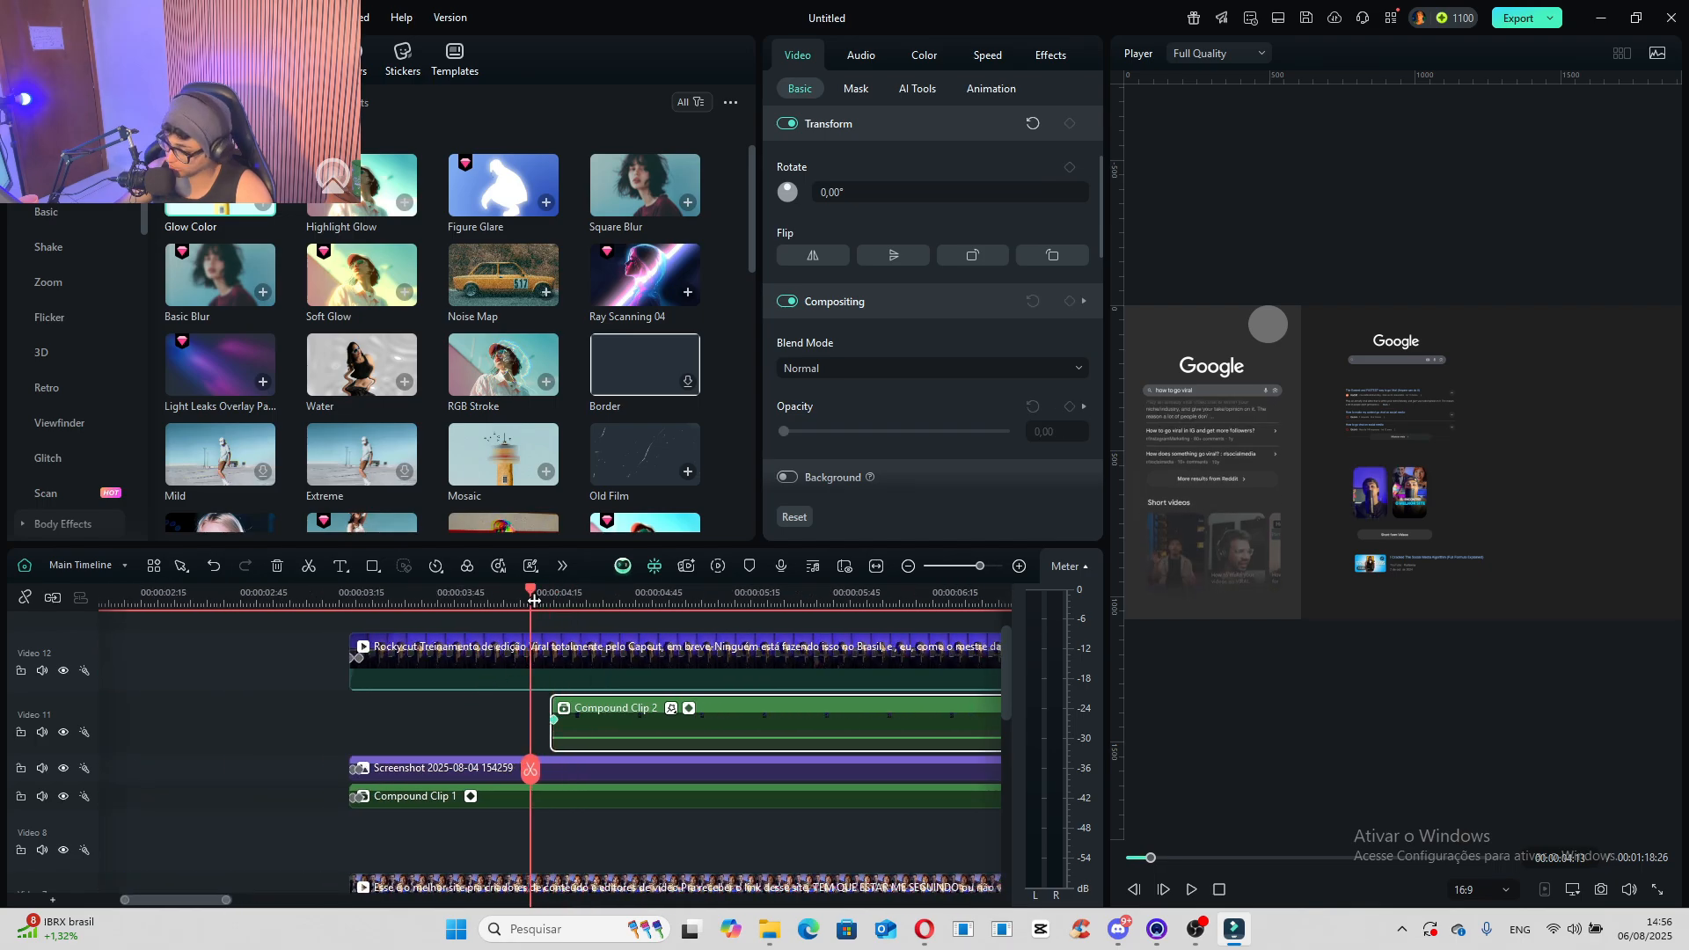
{"action": "left_click_drag", "start_coordinate": [534, 601], "coordinate": [351, 629]}
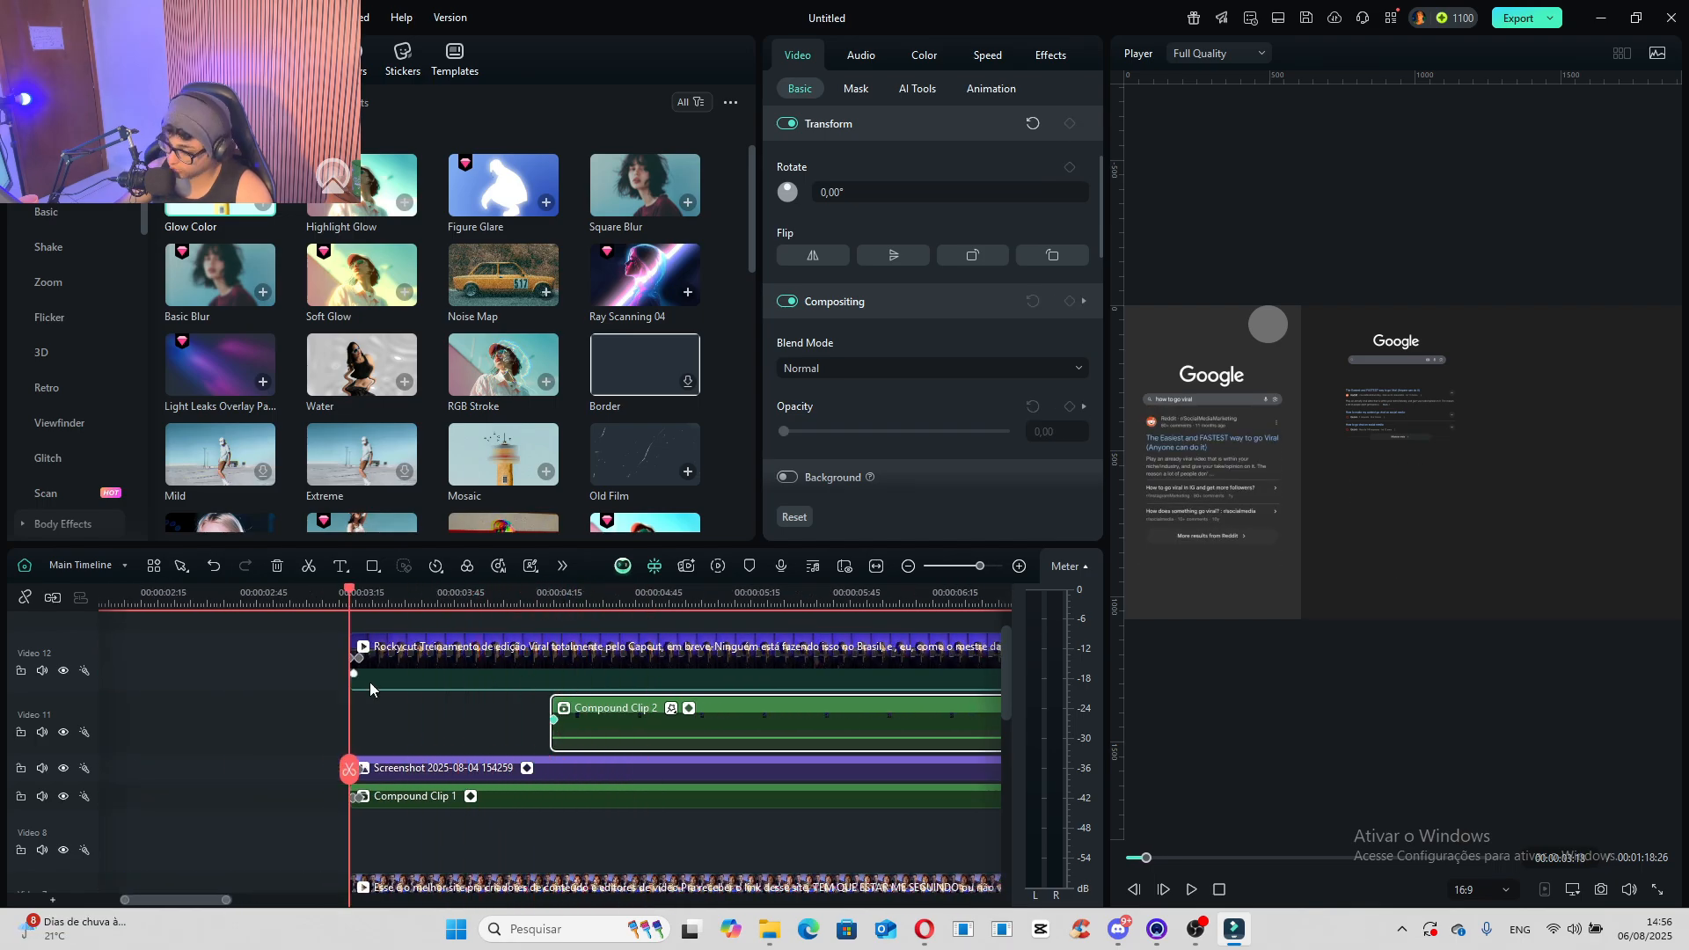
{"action": "scroll", "coordinate": [434, 750], "scroll_direction": "up", "scroll_amount": 1}
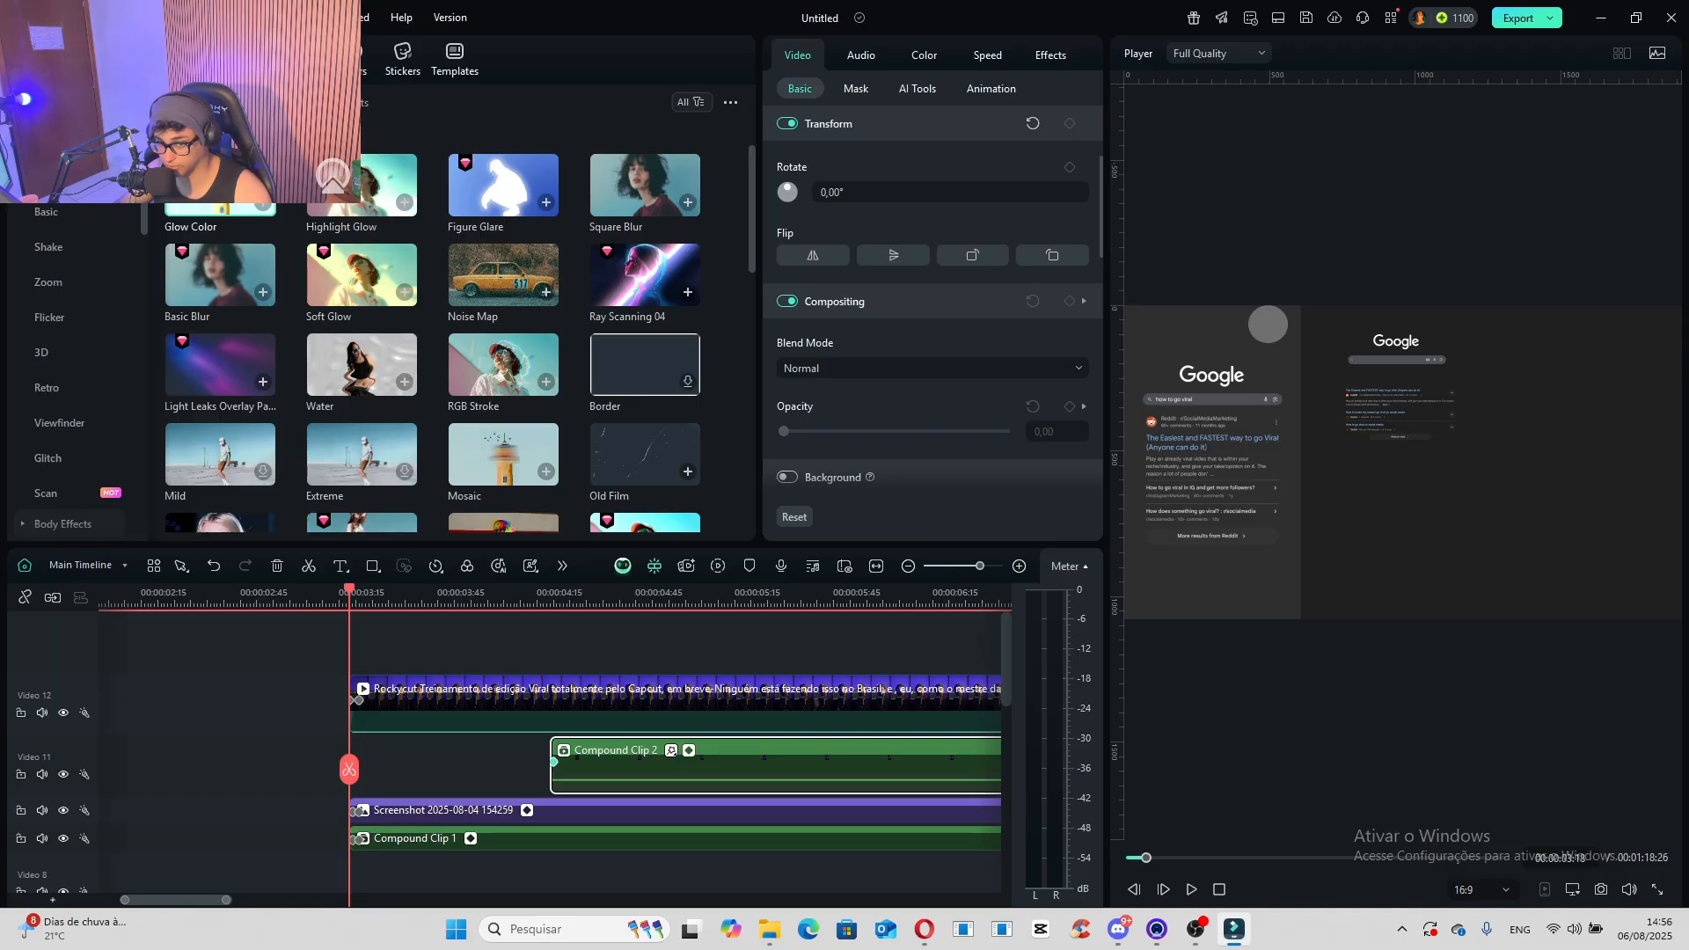
{"action": "left_click", "coordinate": [191, 60]}
{"action": "left_click_drag", "start_coordinate": [220, 161], "coordinate": [357, 657]}
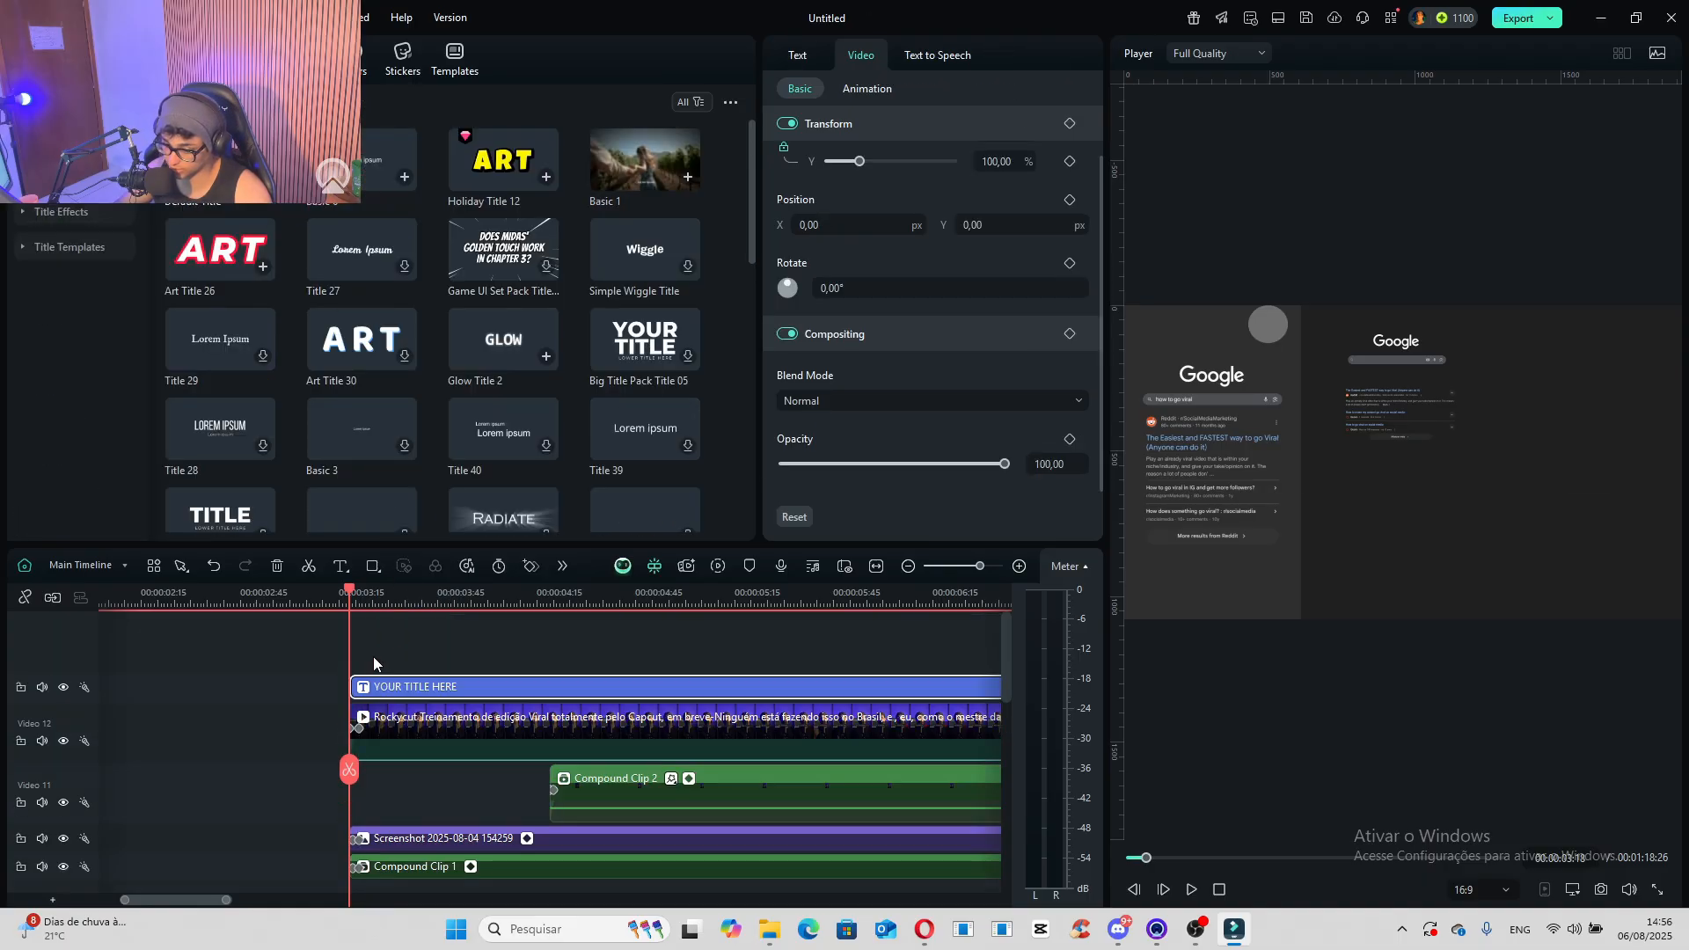
{"action": "left_click", "coordinate": [512, 601]}
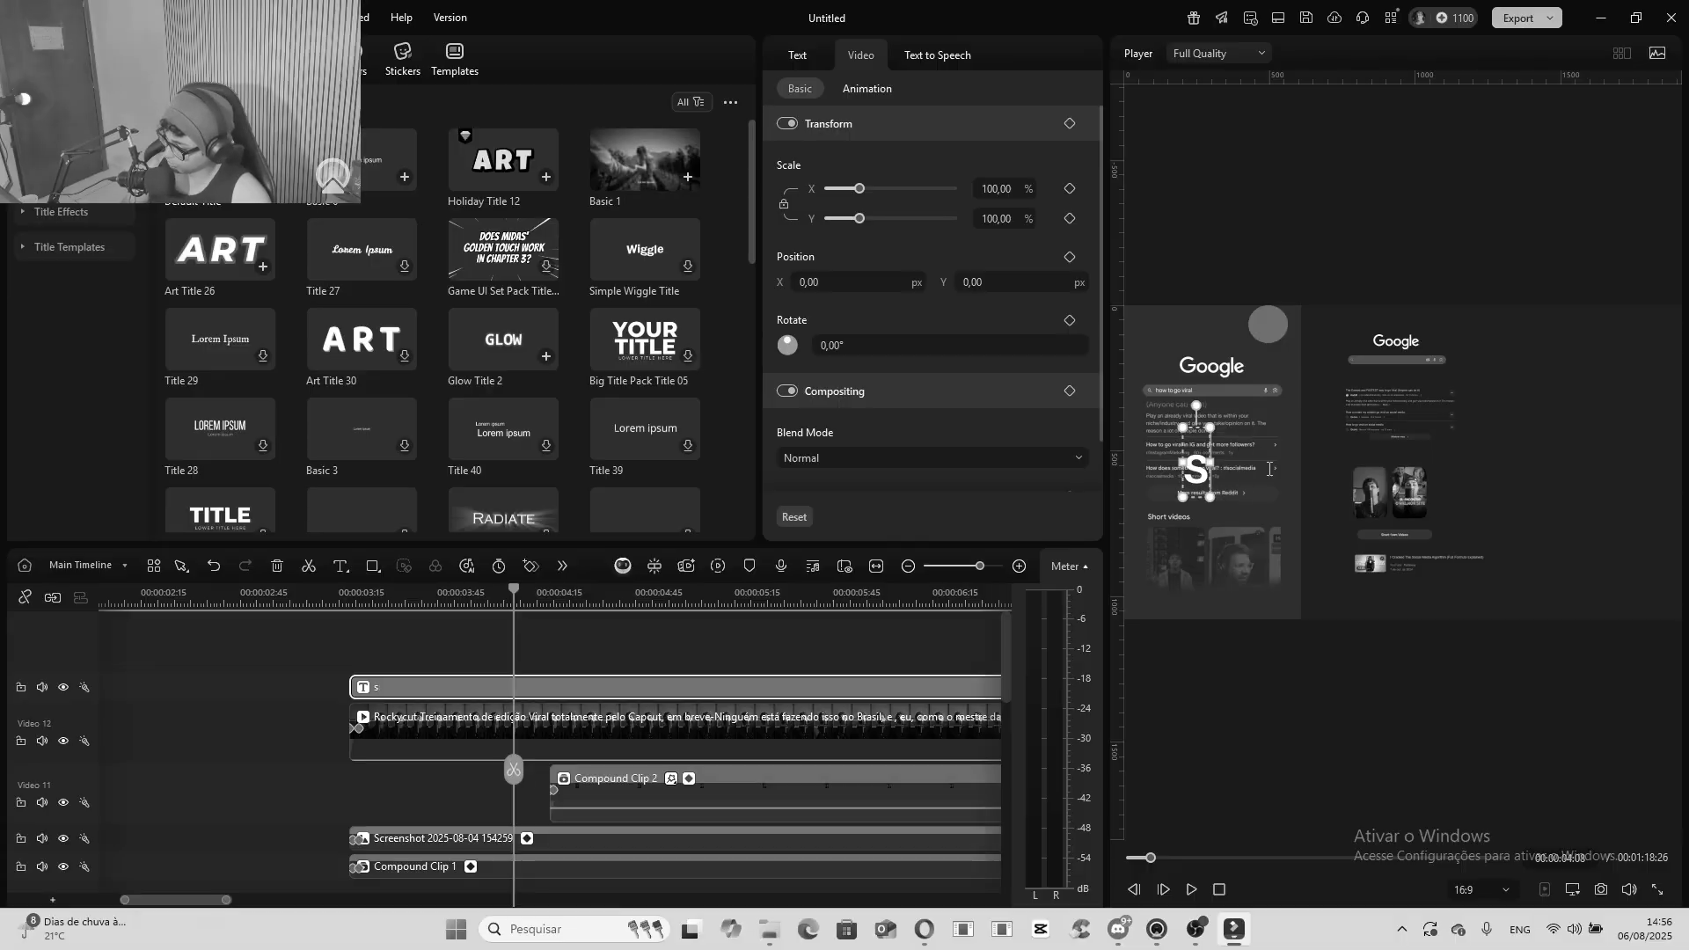
{"action": "type", "text": "ort-Videos"}
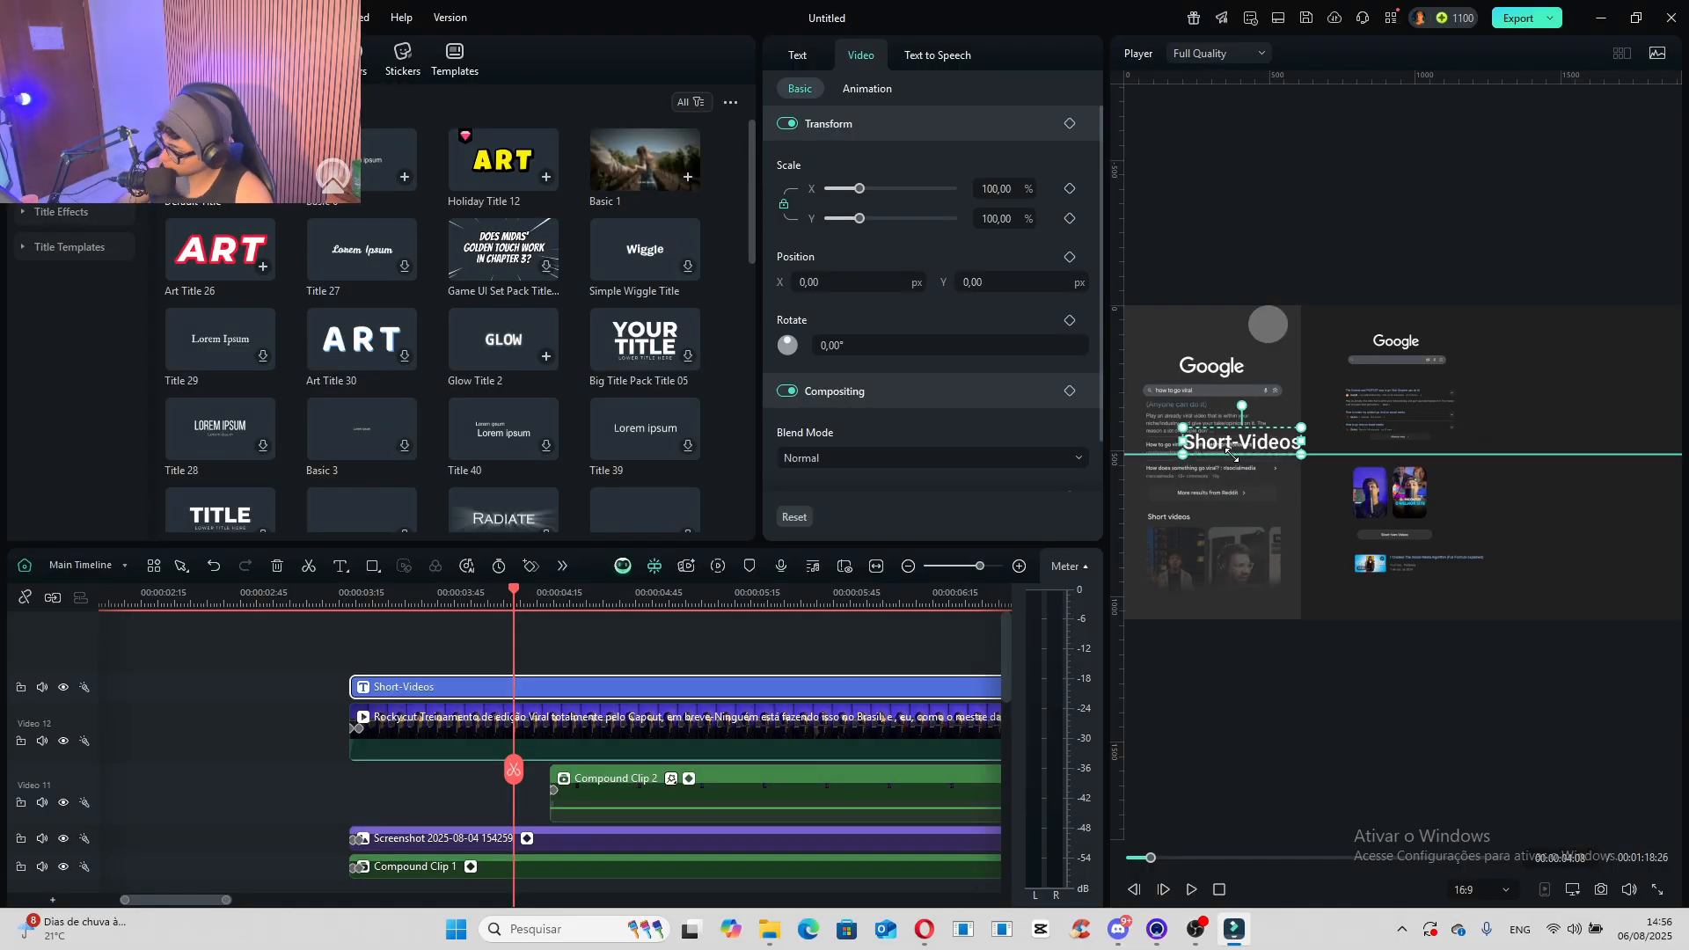
- Shrink the "Short-Videos" title and place it just above the first thumbnail in the recreated scene
{"action": "left_click_drag", "start_coordinate": [1226, 436], "coordinate": [1374, 527]}
{"action": "scroll", "coordinate": [1373, 528], "scroll_direction": "up", "scroll_amount": 3}
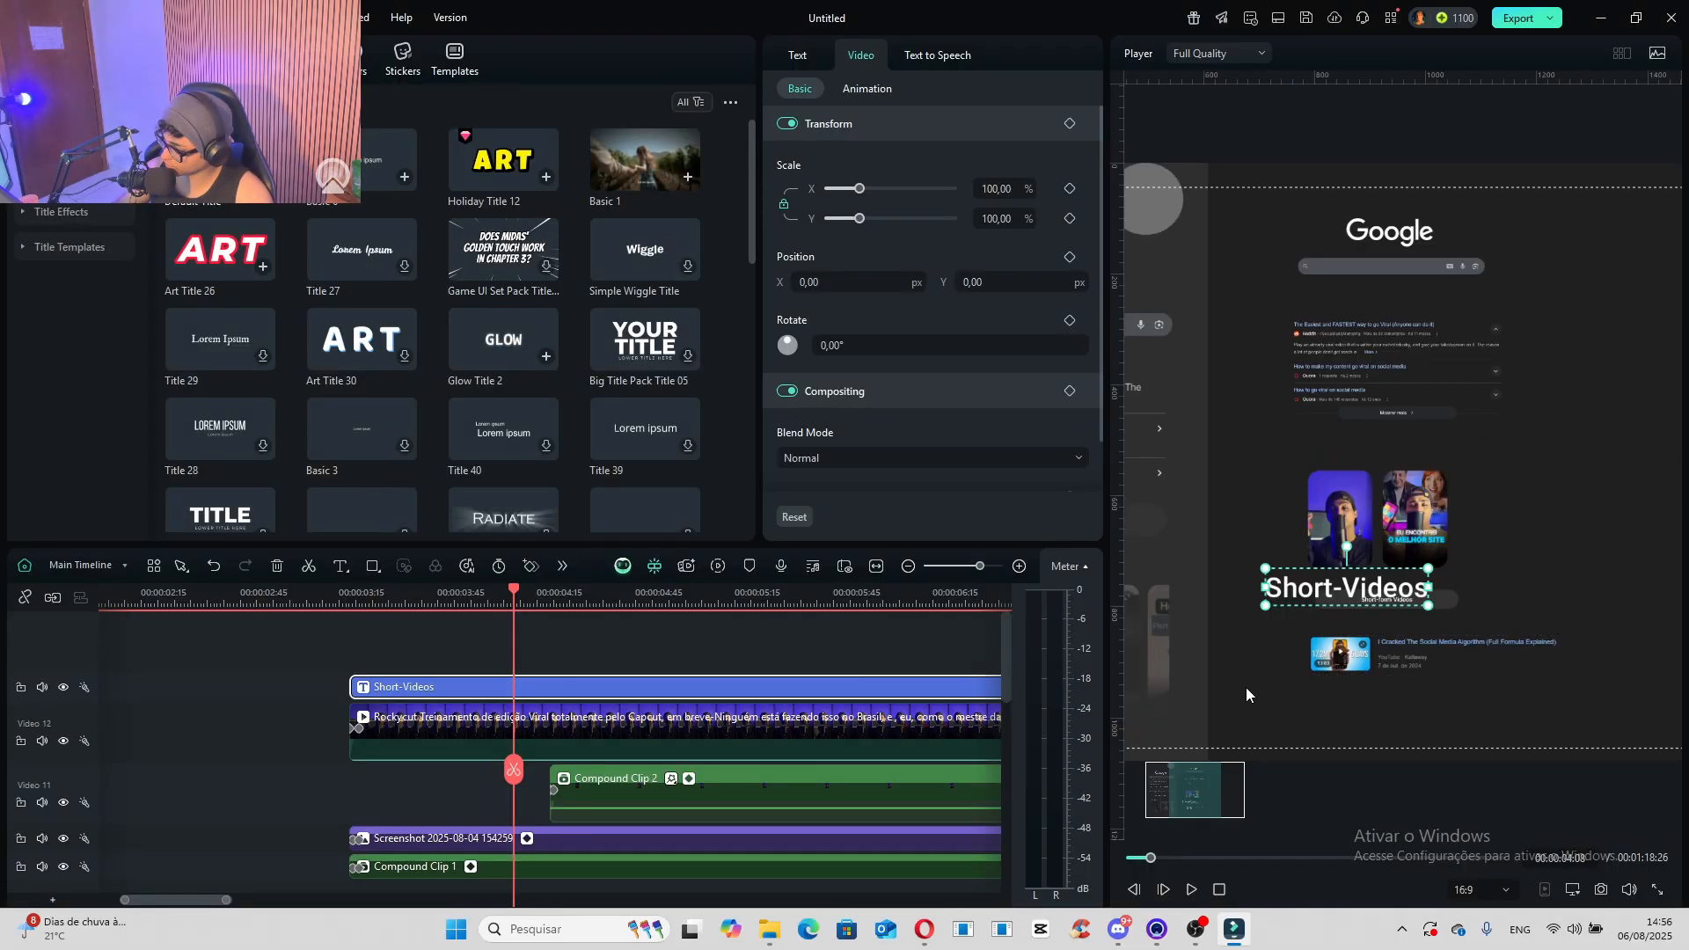
{"action": "left_click_drag", "start_coordinate": [1205, 795], "coordinate": [1175, 795]}
{"action": "left_click_drag", "start_coordinate": [1519, 570], "coordinate": [1604, 451]}
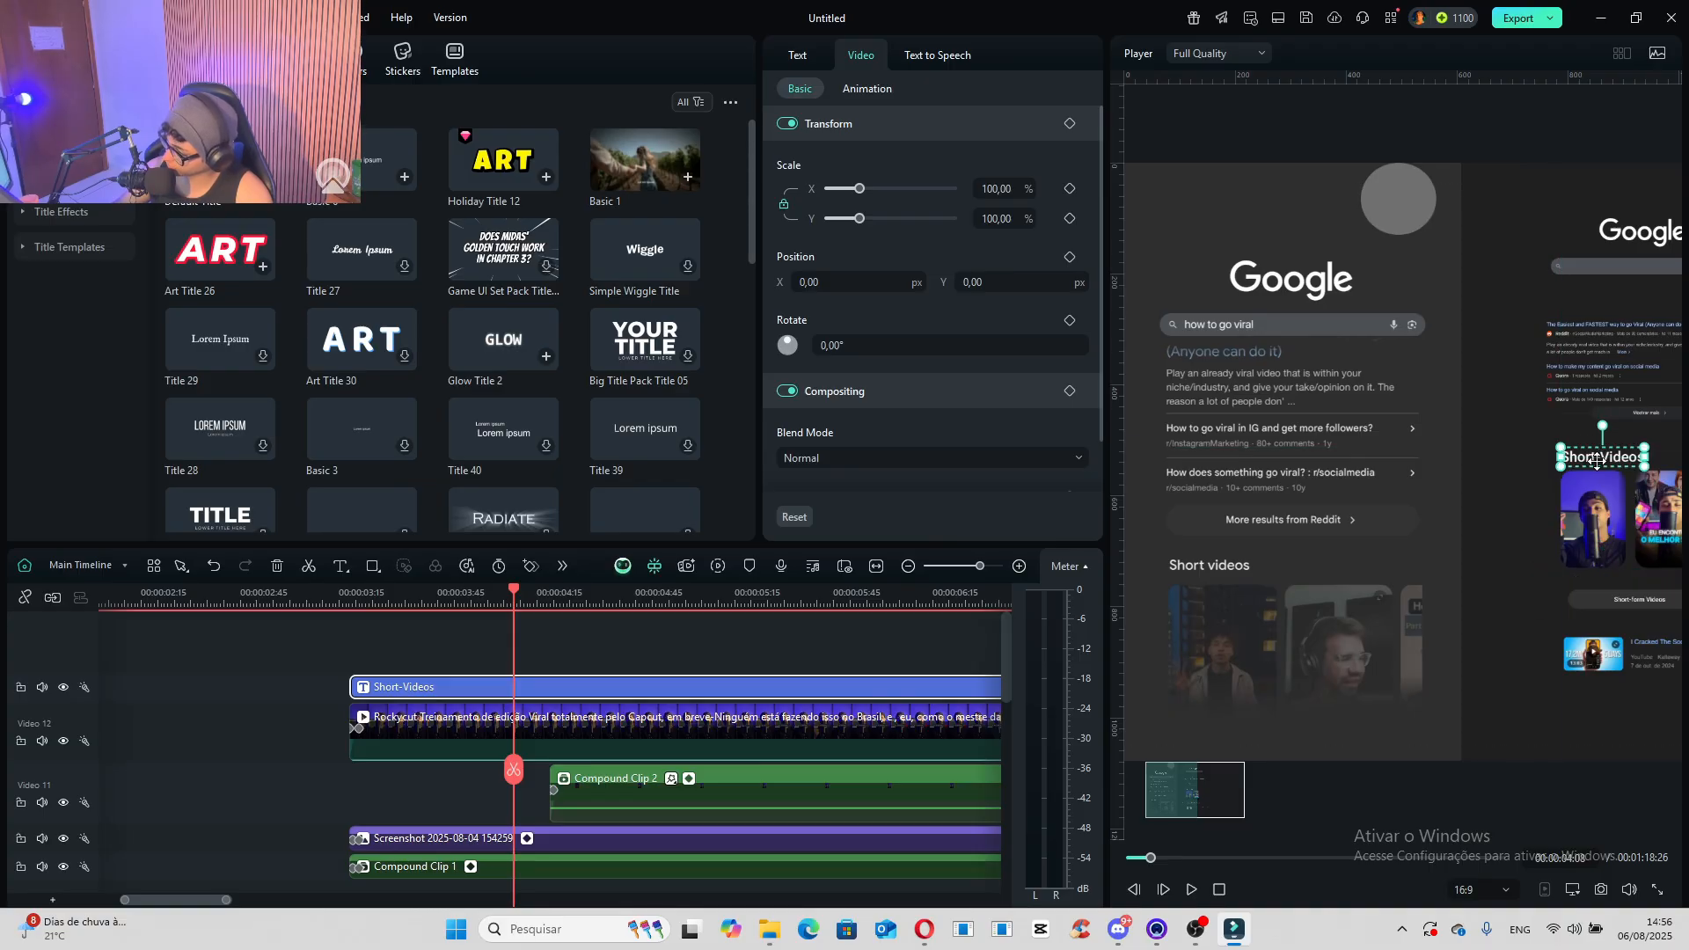
{"action": "left_click_drag", "start_coordinate": [1597, 461], "coordinate": [1609, 453]}
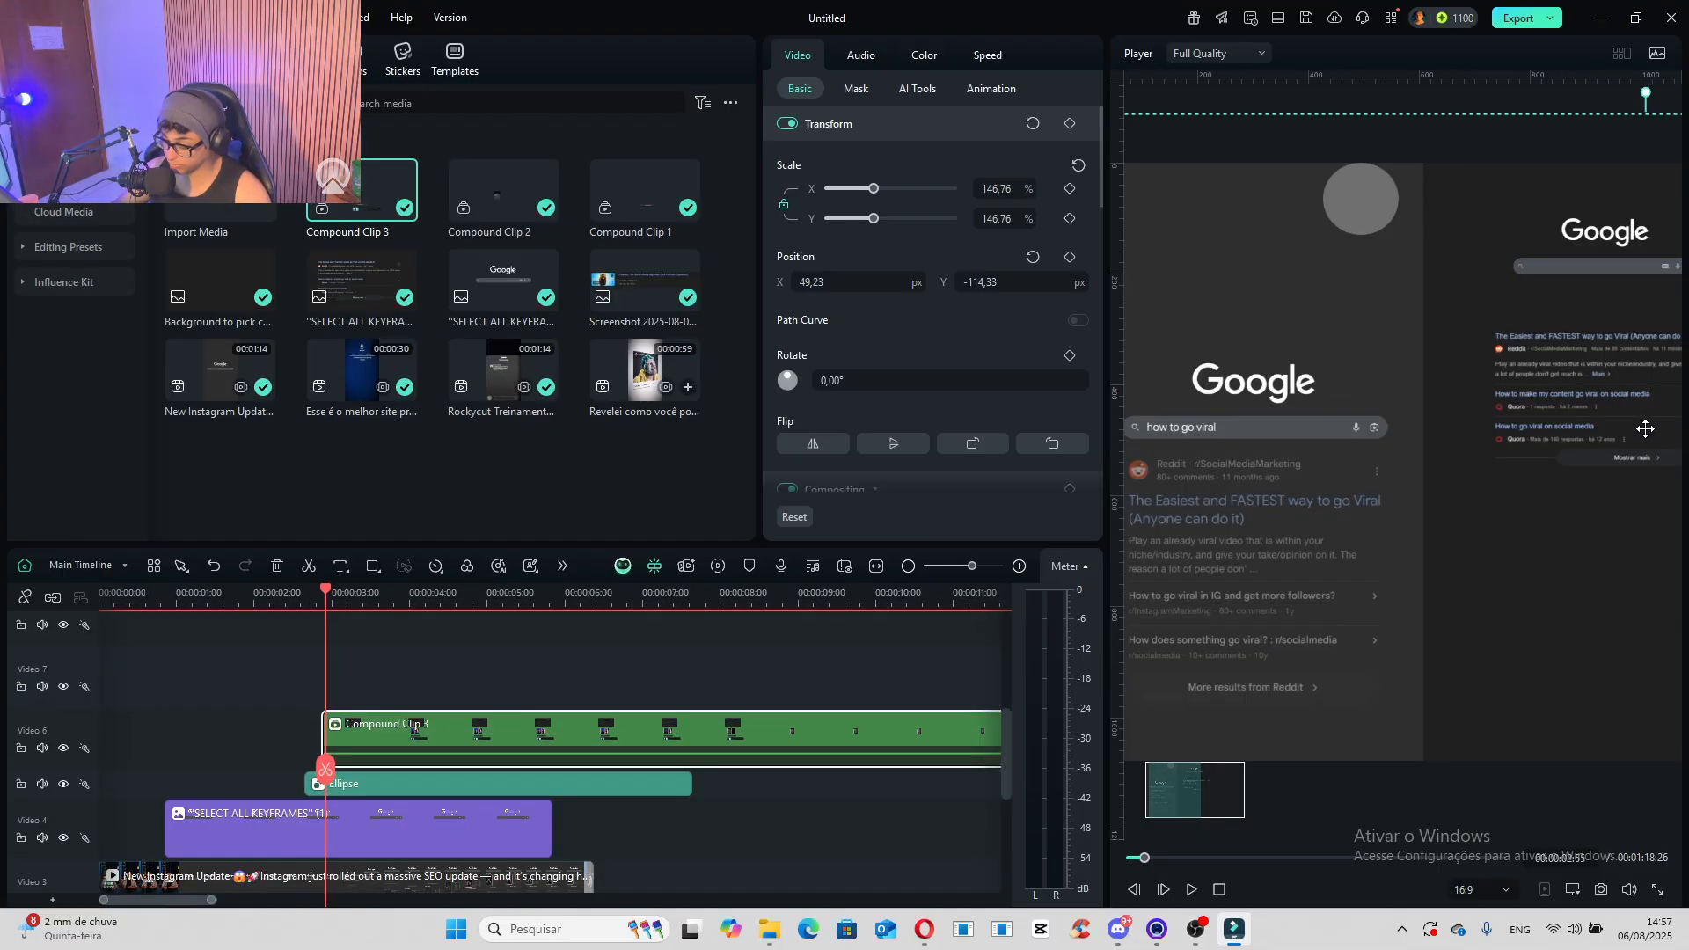
- Match Compound Clip 3's height to the reference search results at about Y -389 px, and set its X position to 26.81 px
{"action": "left_click_drag", "start_coordinate": [1631, 427], "coordinate": [1258, 607]}
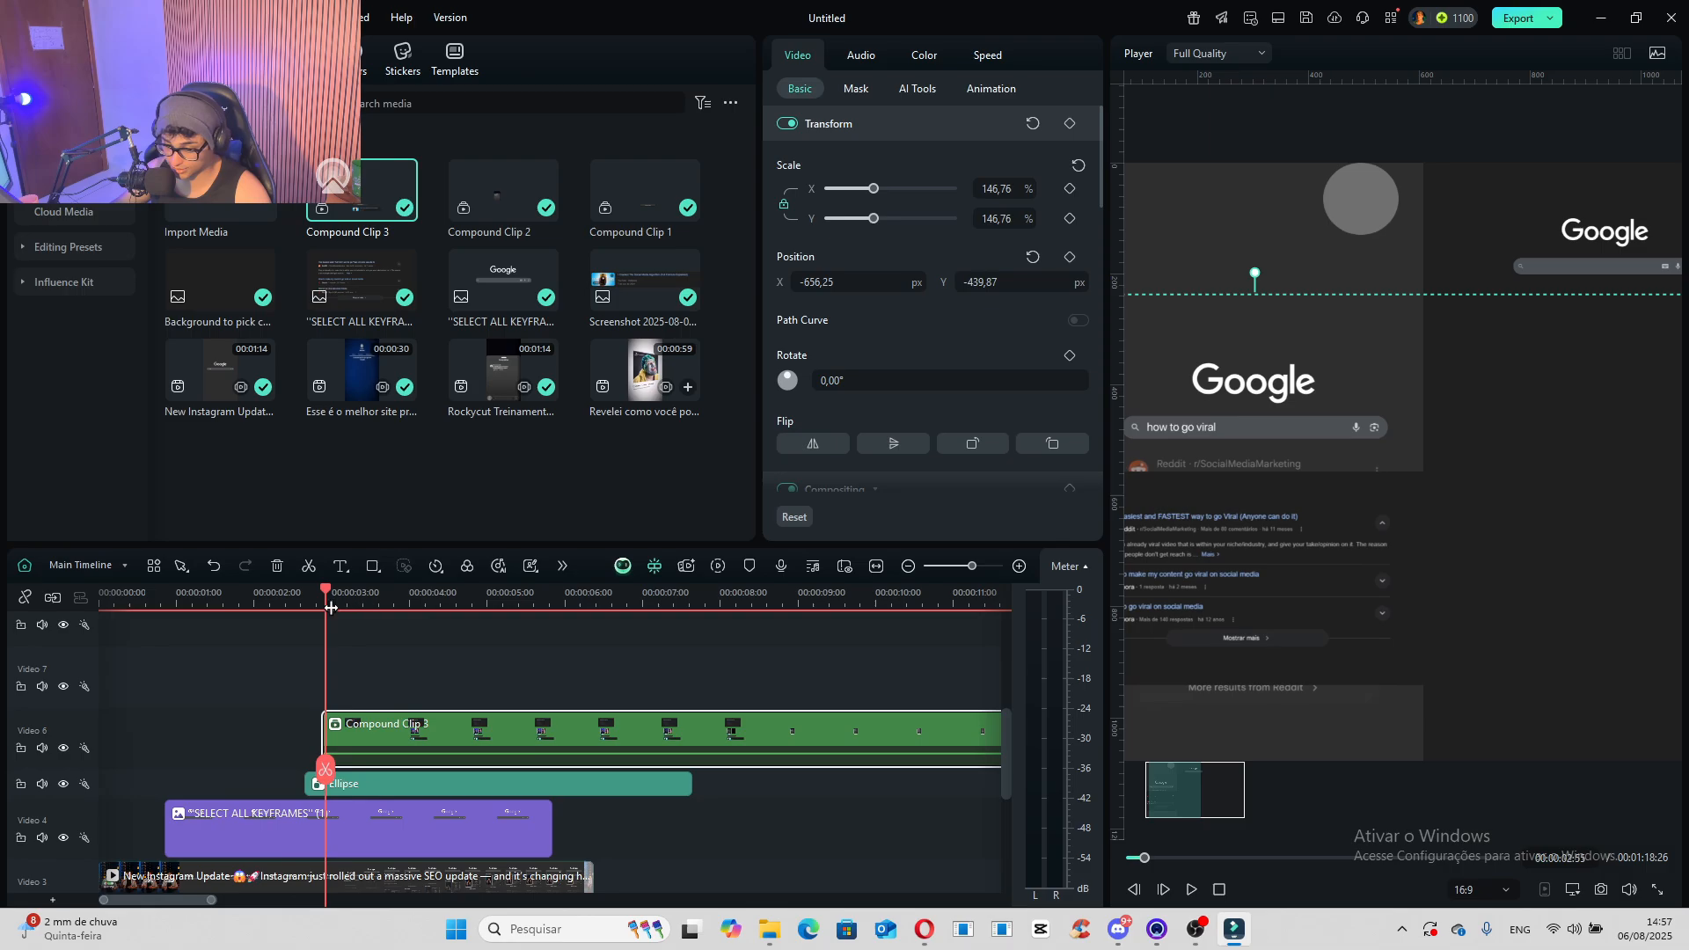
{"action": "left_click_drag", "start_coordinate": [1162, 804], "coordinate": [1158, 805]}
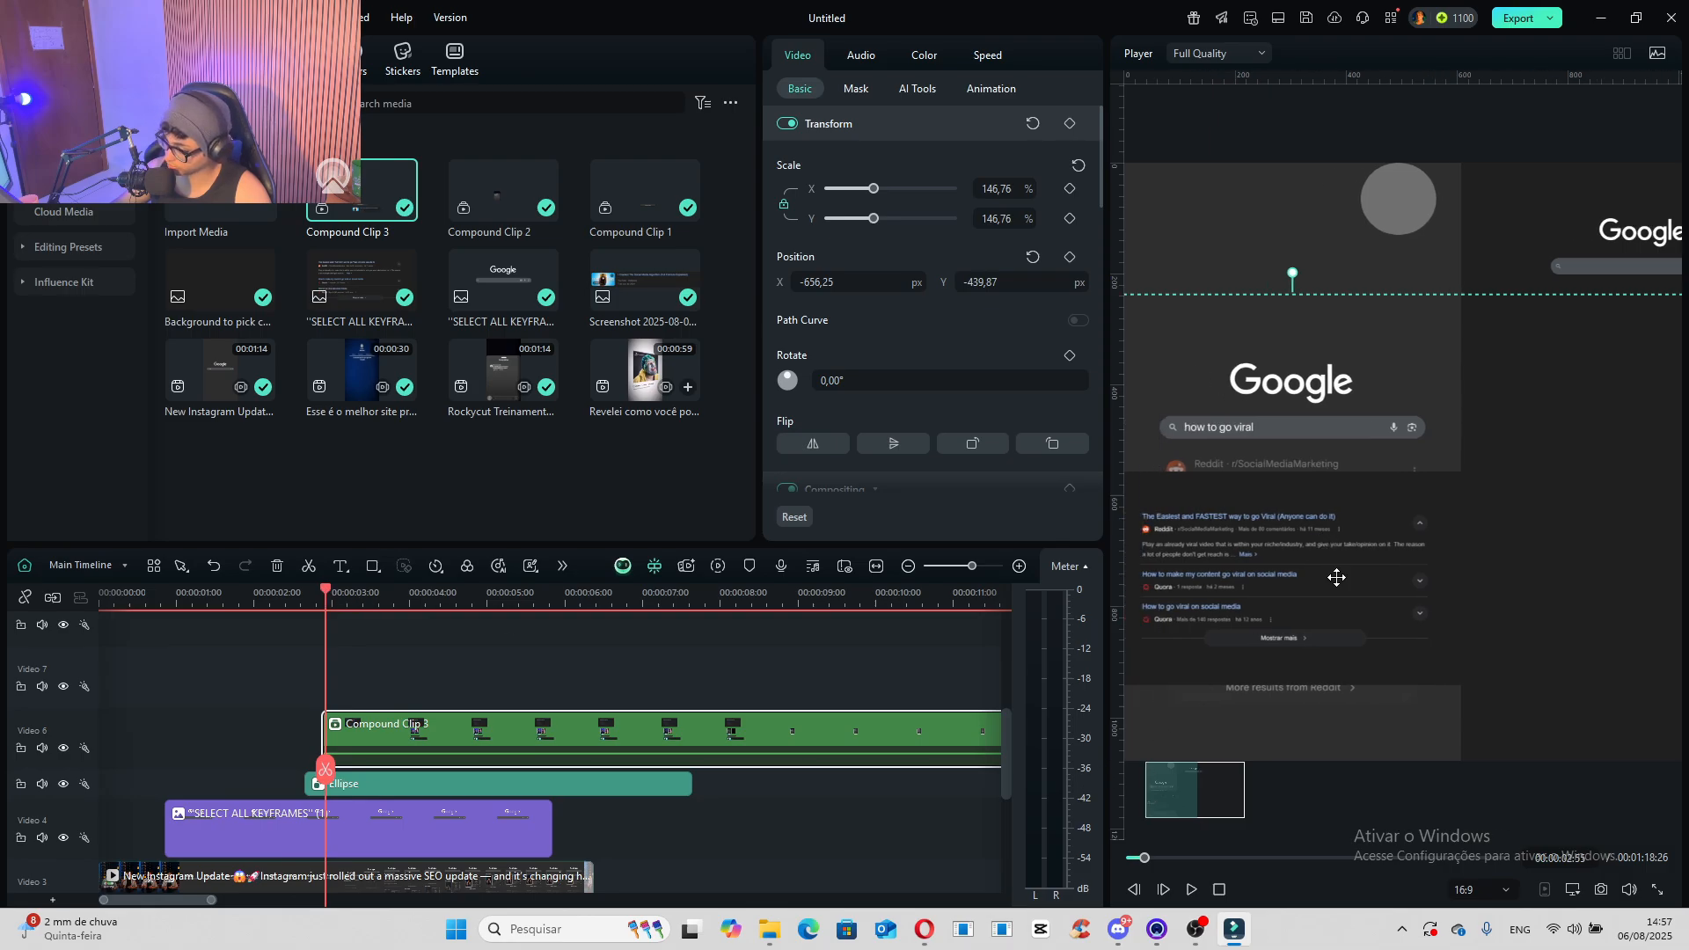
{"action": "left_click_drag", "start_coordinate": [1337, 577], "coordinate": [1340, 541]}
{"action": "left_click_drag", "start_coordinate": [370, 595], "coordinate": [326, 659]}
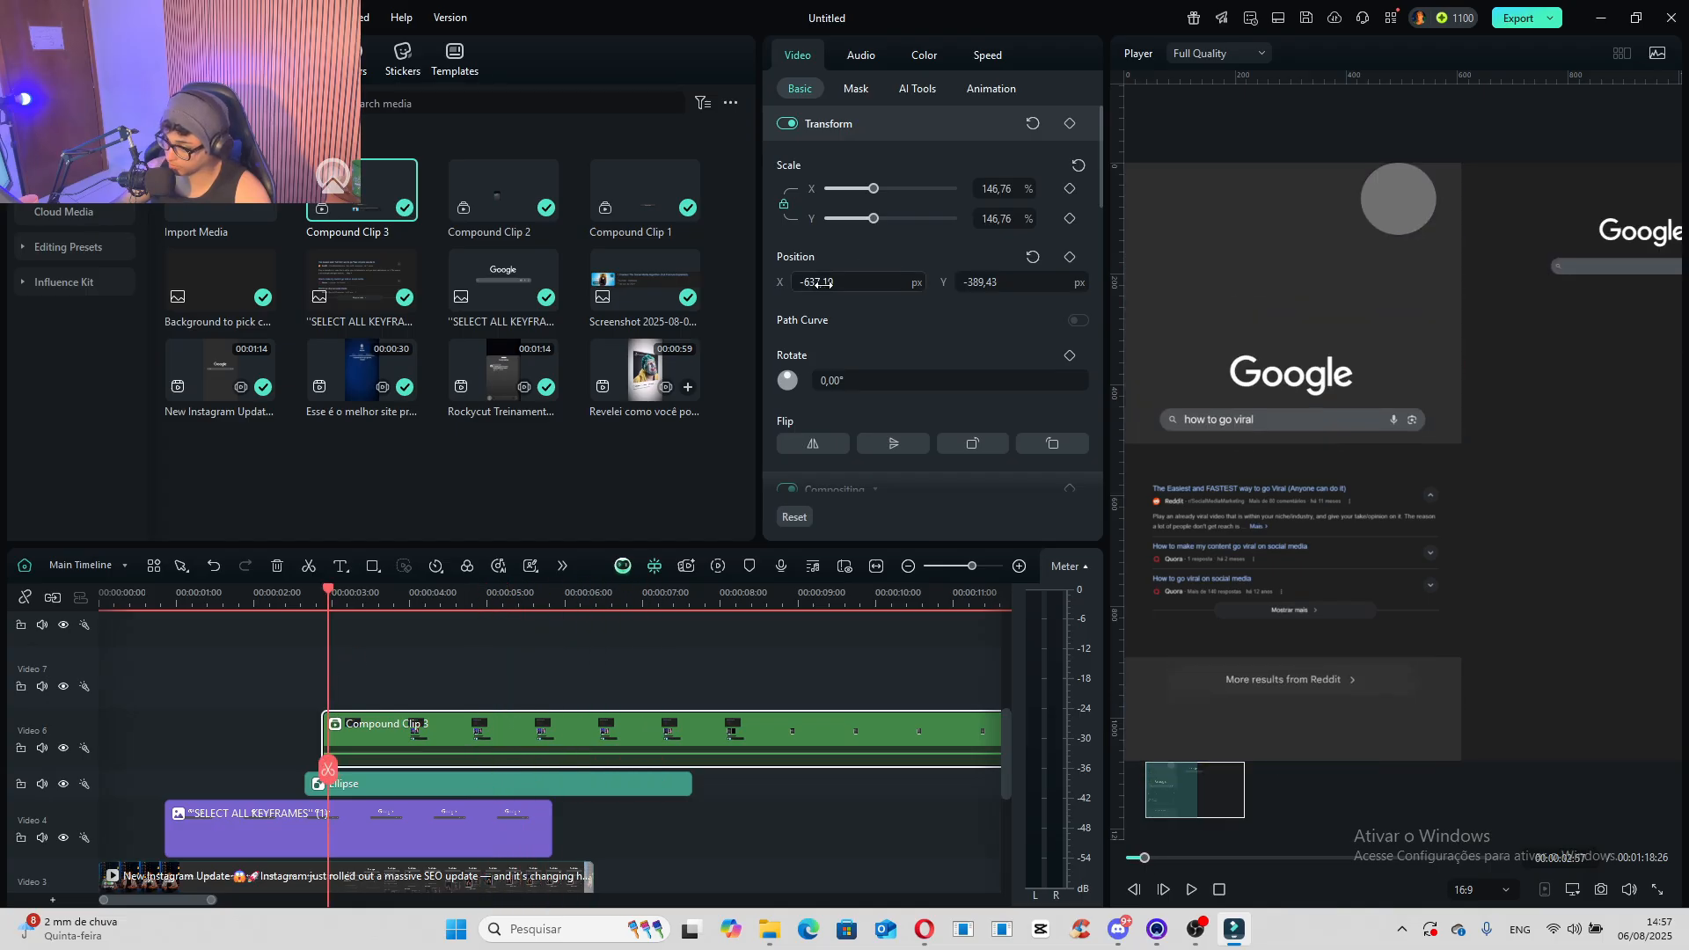
{"action": "left_click_drag", "start_coordinate": [824, 284], "coordinate": [937, 283]}
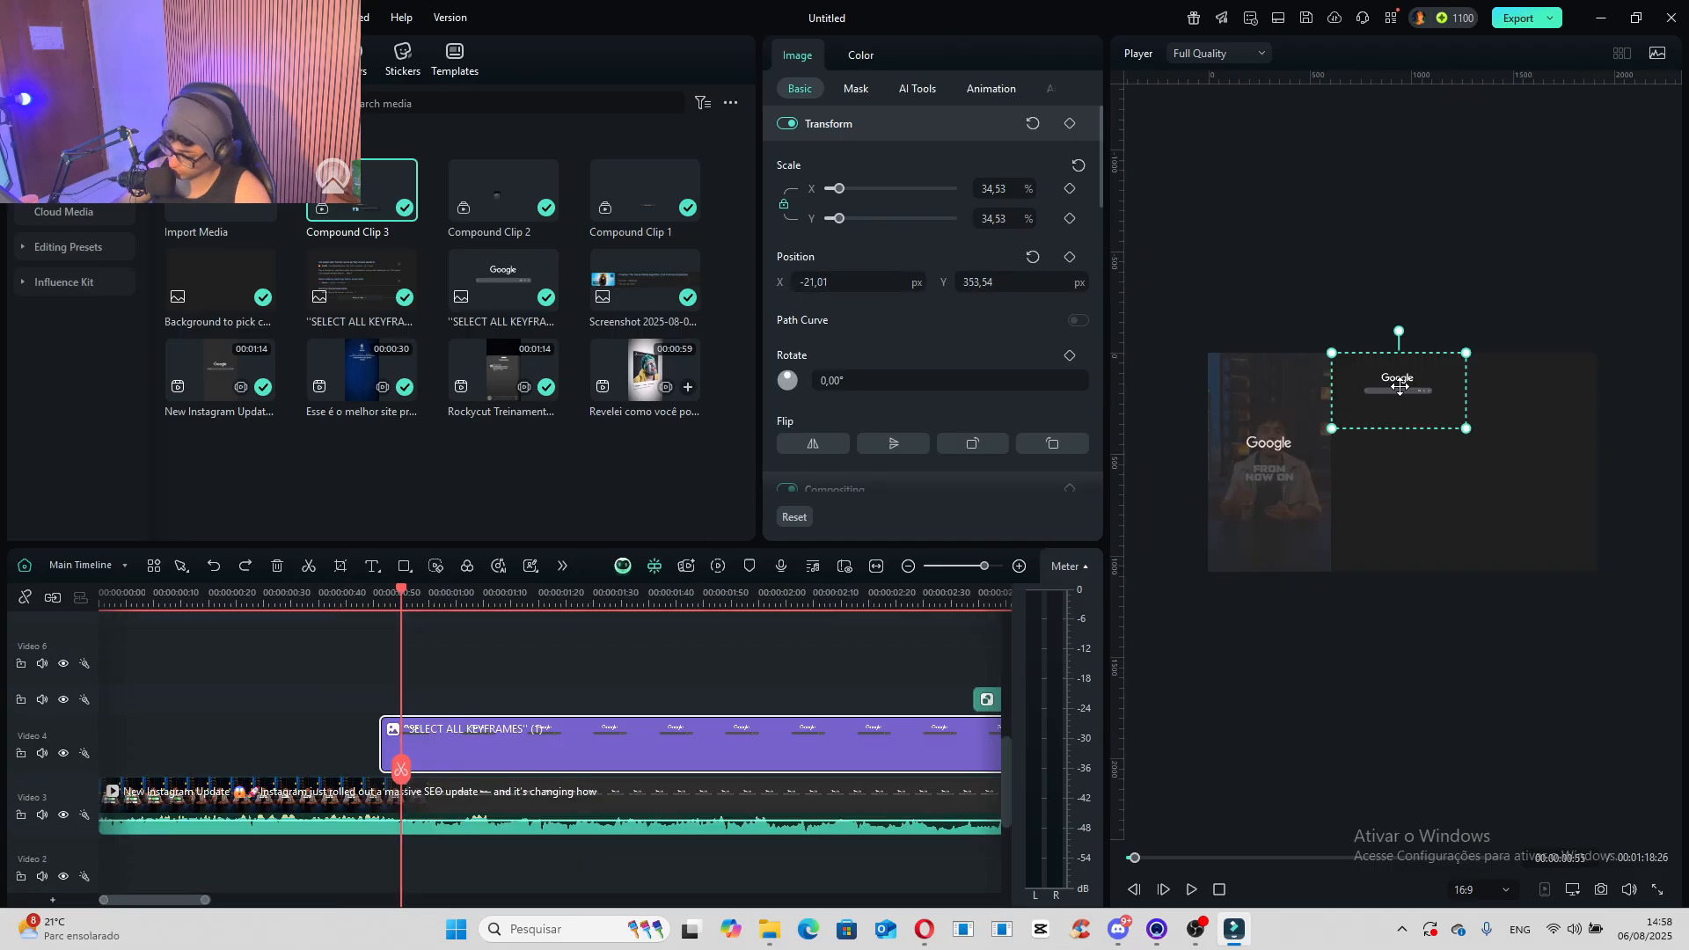
{"action": "left_click_drag", "start_coordinate": [1397, 387], "coordinate": [1399, 465]}
- Add a default title on the track above the "SELECT ALL KEYFRAMES" (1) clip, starting with that clip at 00:00:00:51
{"action": "scroll", "coordinate": [477, 751], "scroll_direction": "up", "scroll_amount": 3}
{"action": "left_click", "coordinate": [470, 610]}
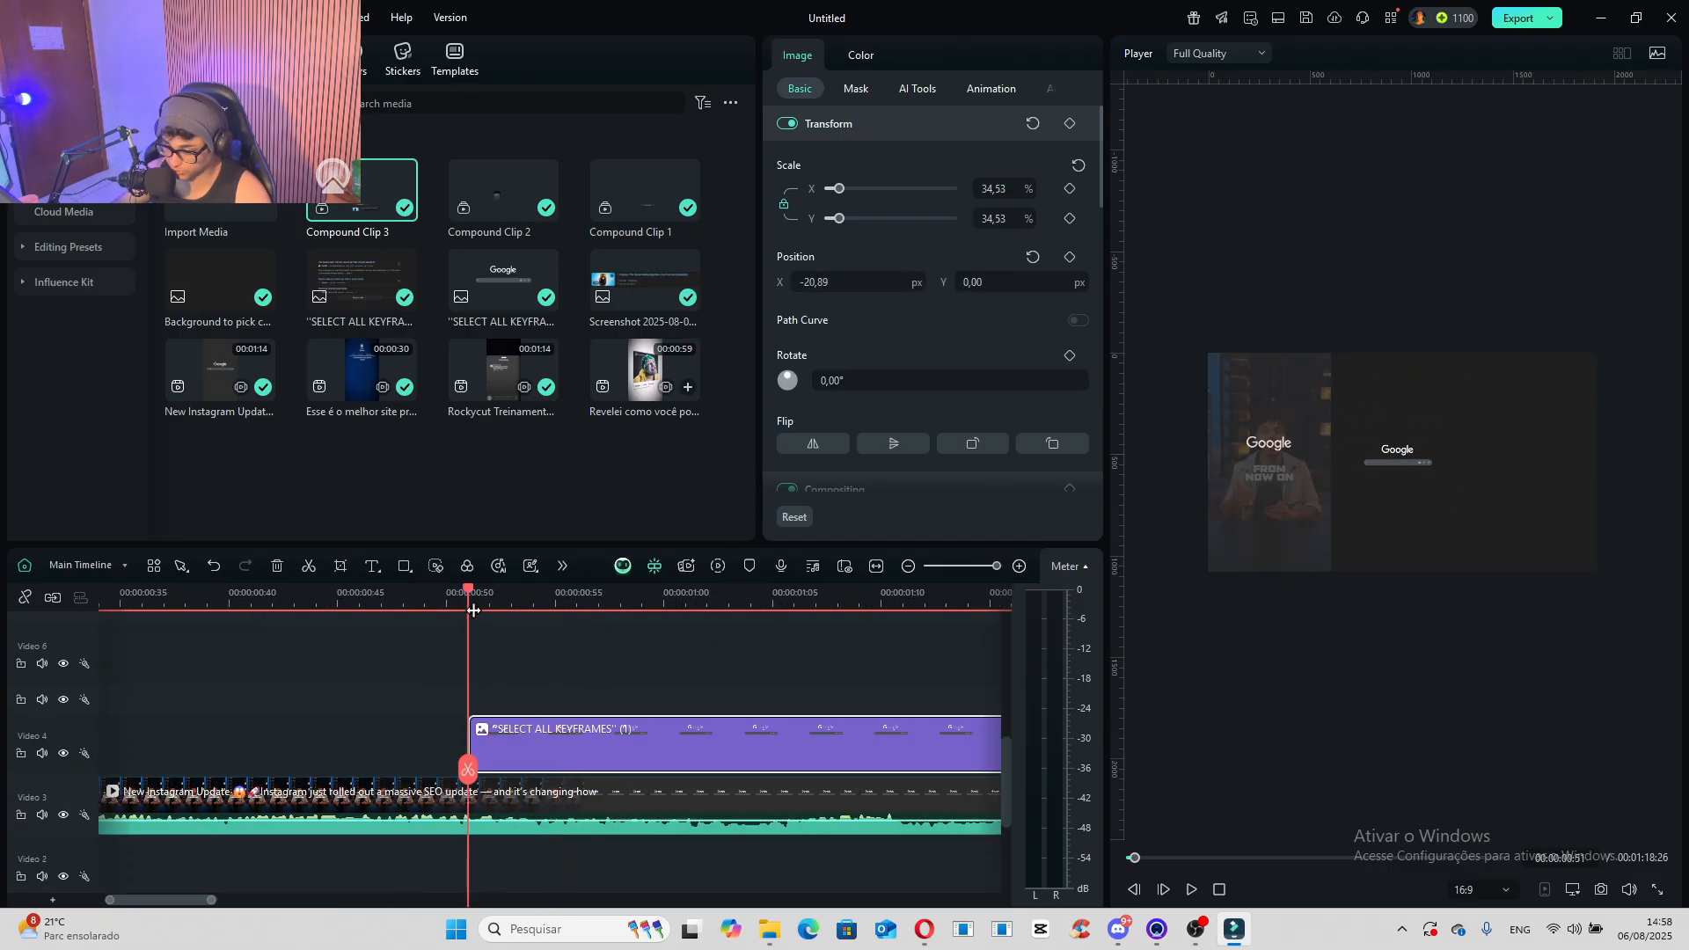
{"action": "left_click", "coordinate": [190, 59]}
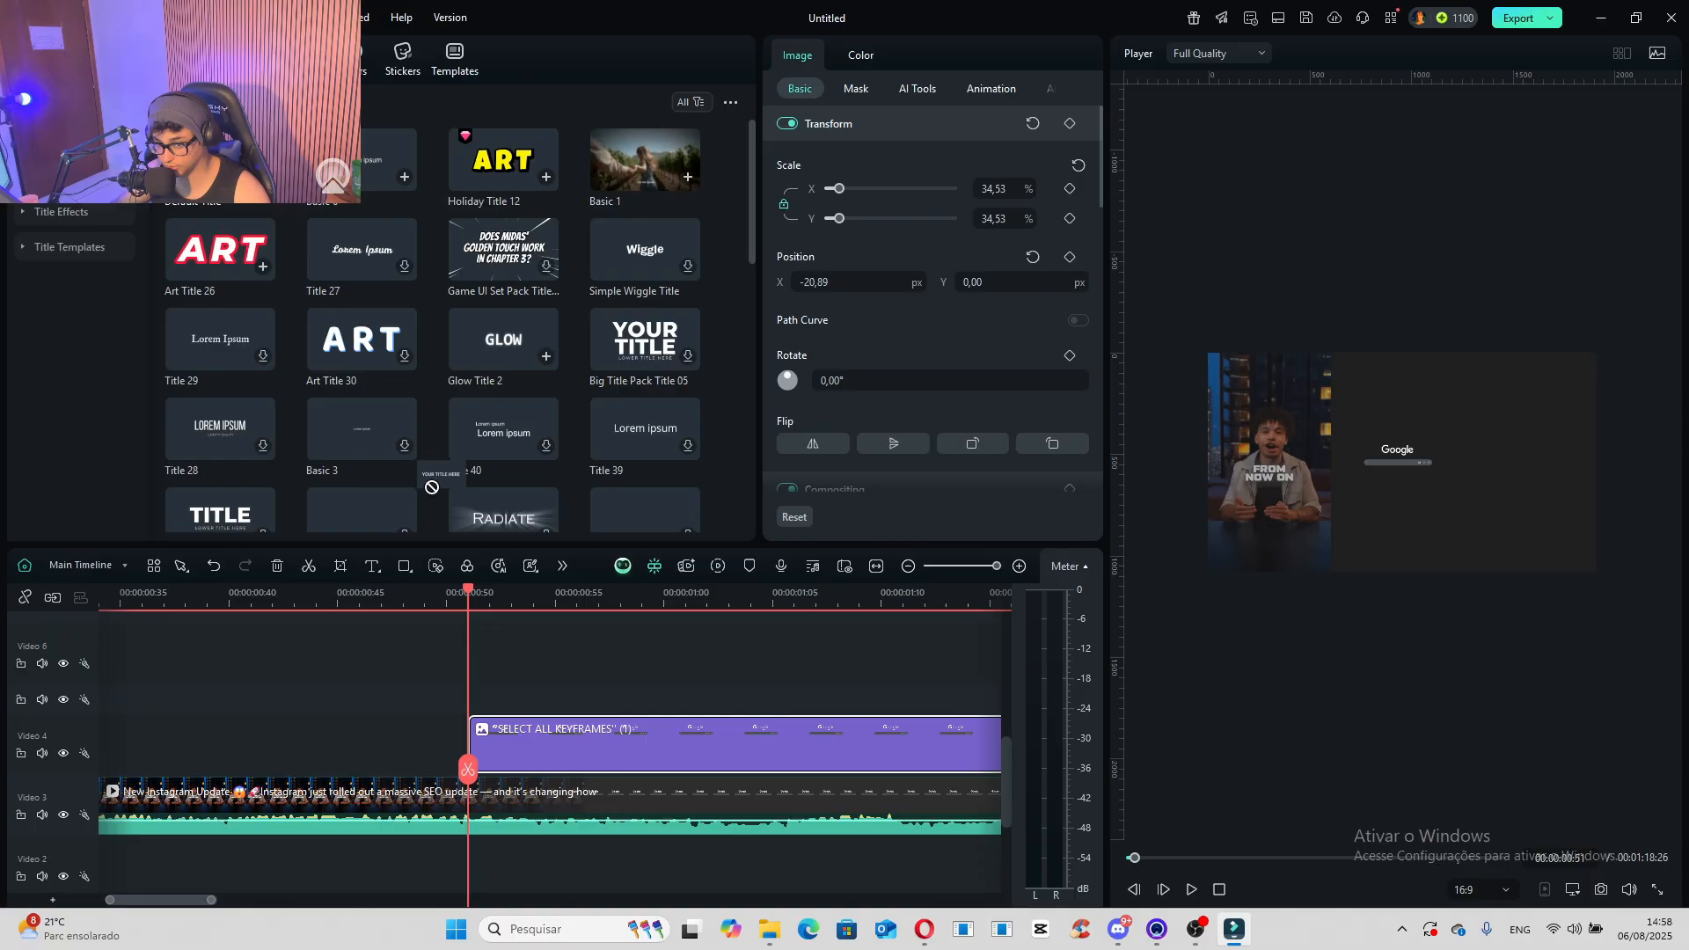
{"action": "left_click_drag", "start_coordinate": [431, 486], "coordinate": [475, 700]}
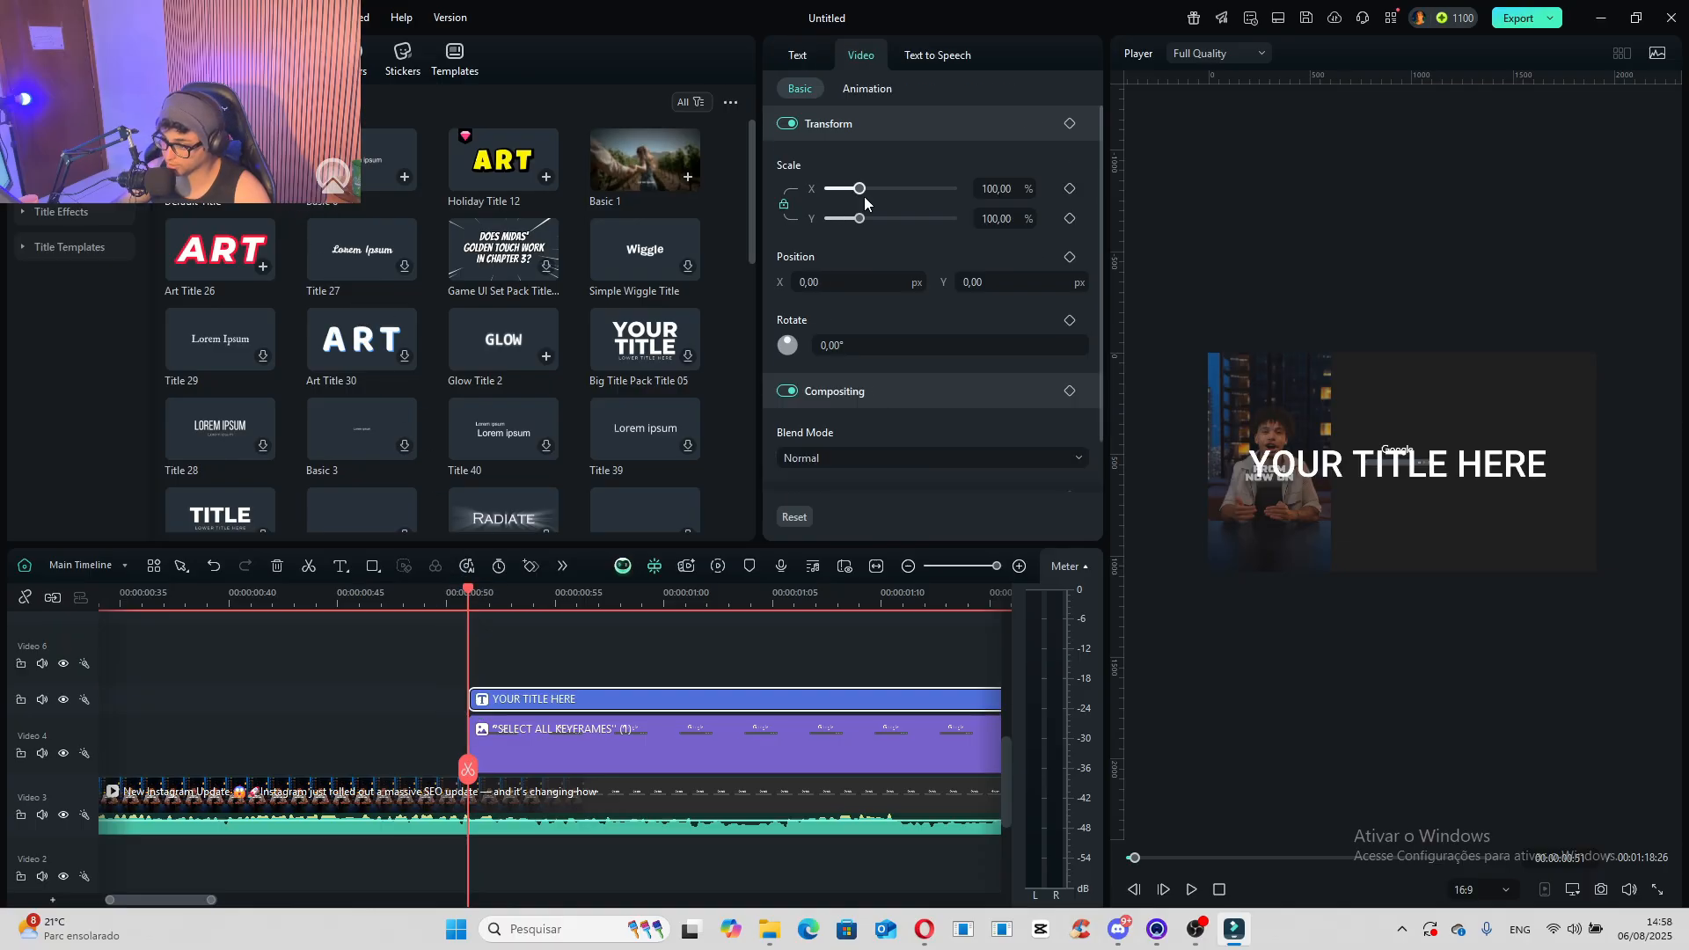
- Change the new title's text to "How to go viral", then shrink it and fit it inside the recreated Google search bar
{"action": "double_click", "coordinate": [1469, 482]}
{"action": "type", "text": "How to go vir"}
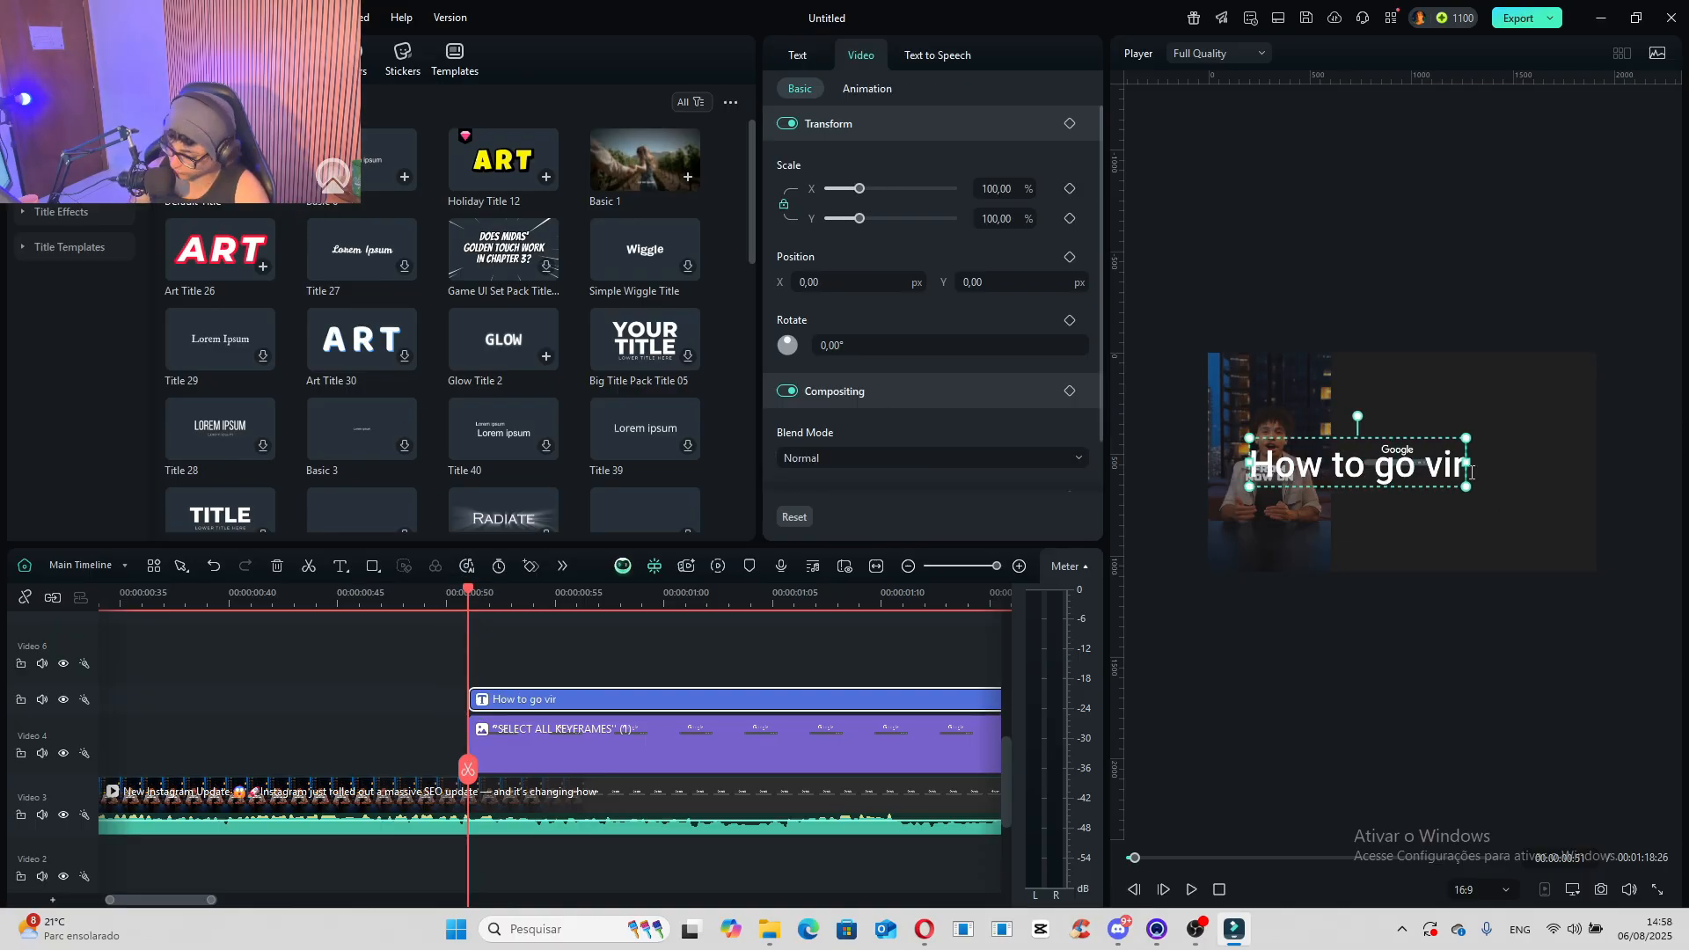
{"action": "type", "text": "al"}
{"action": "left_click_drag", "start_coordinate": [1466, 437], "coordinate": [1319, 431]}
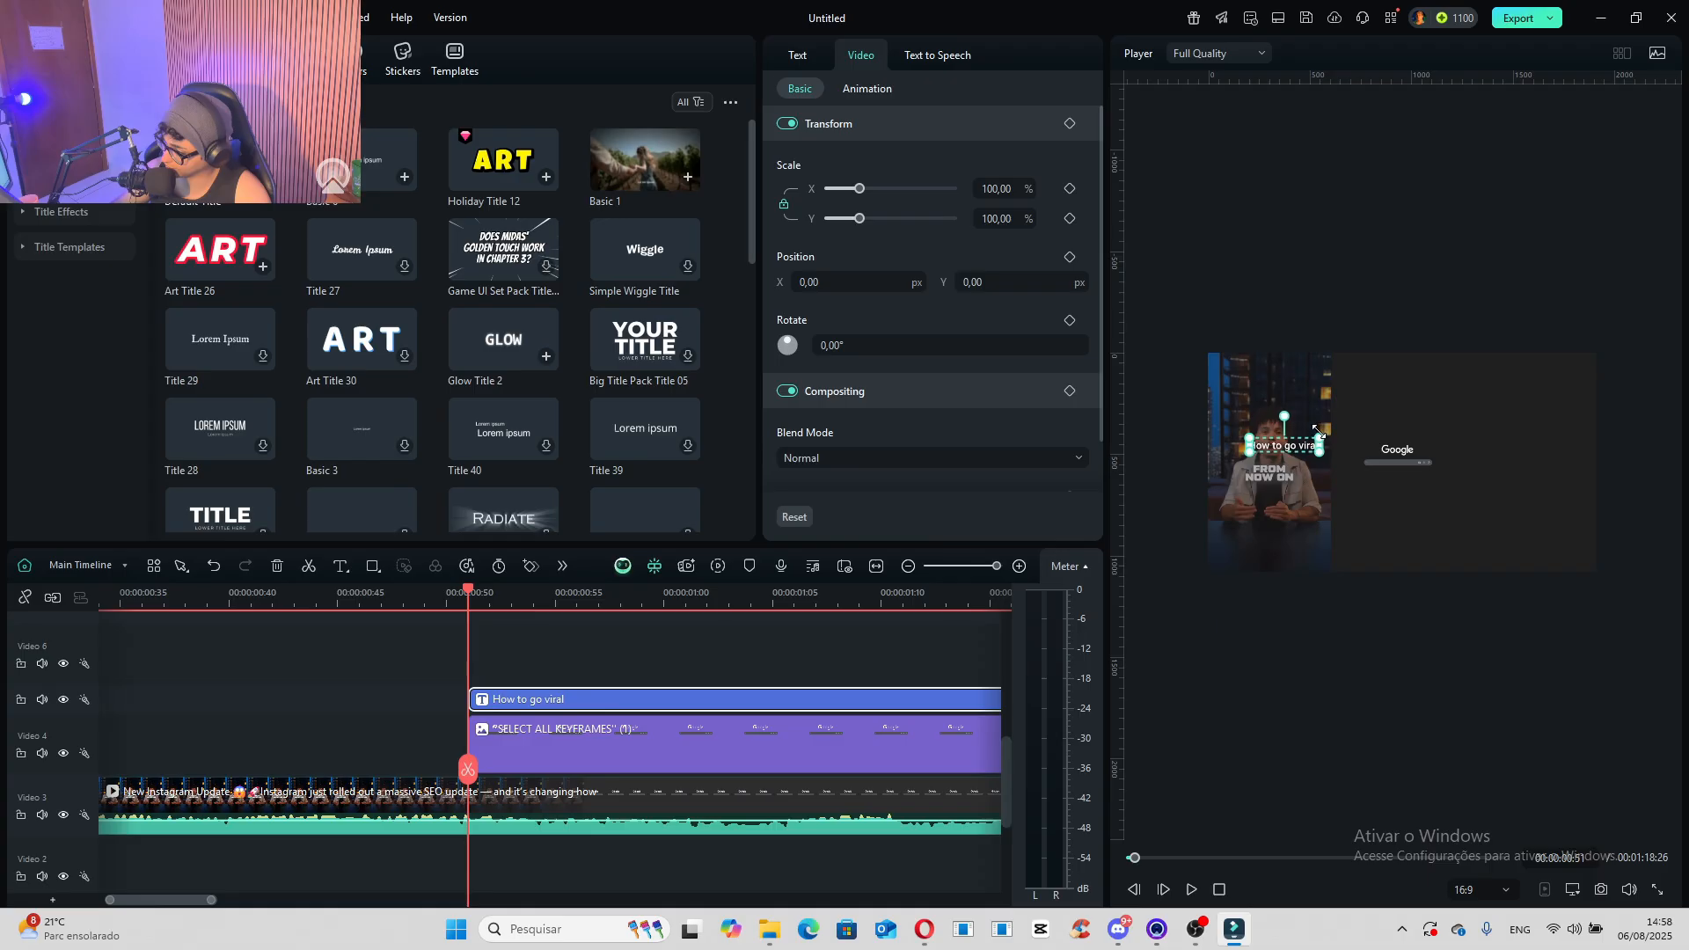
{"action": "scroll", "coordinate": [1405, 493], "scroll_direction": "up", "scroll_amount": 3}
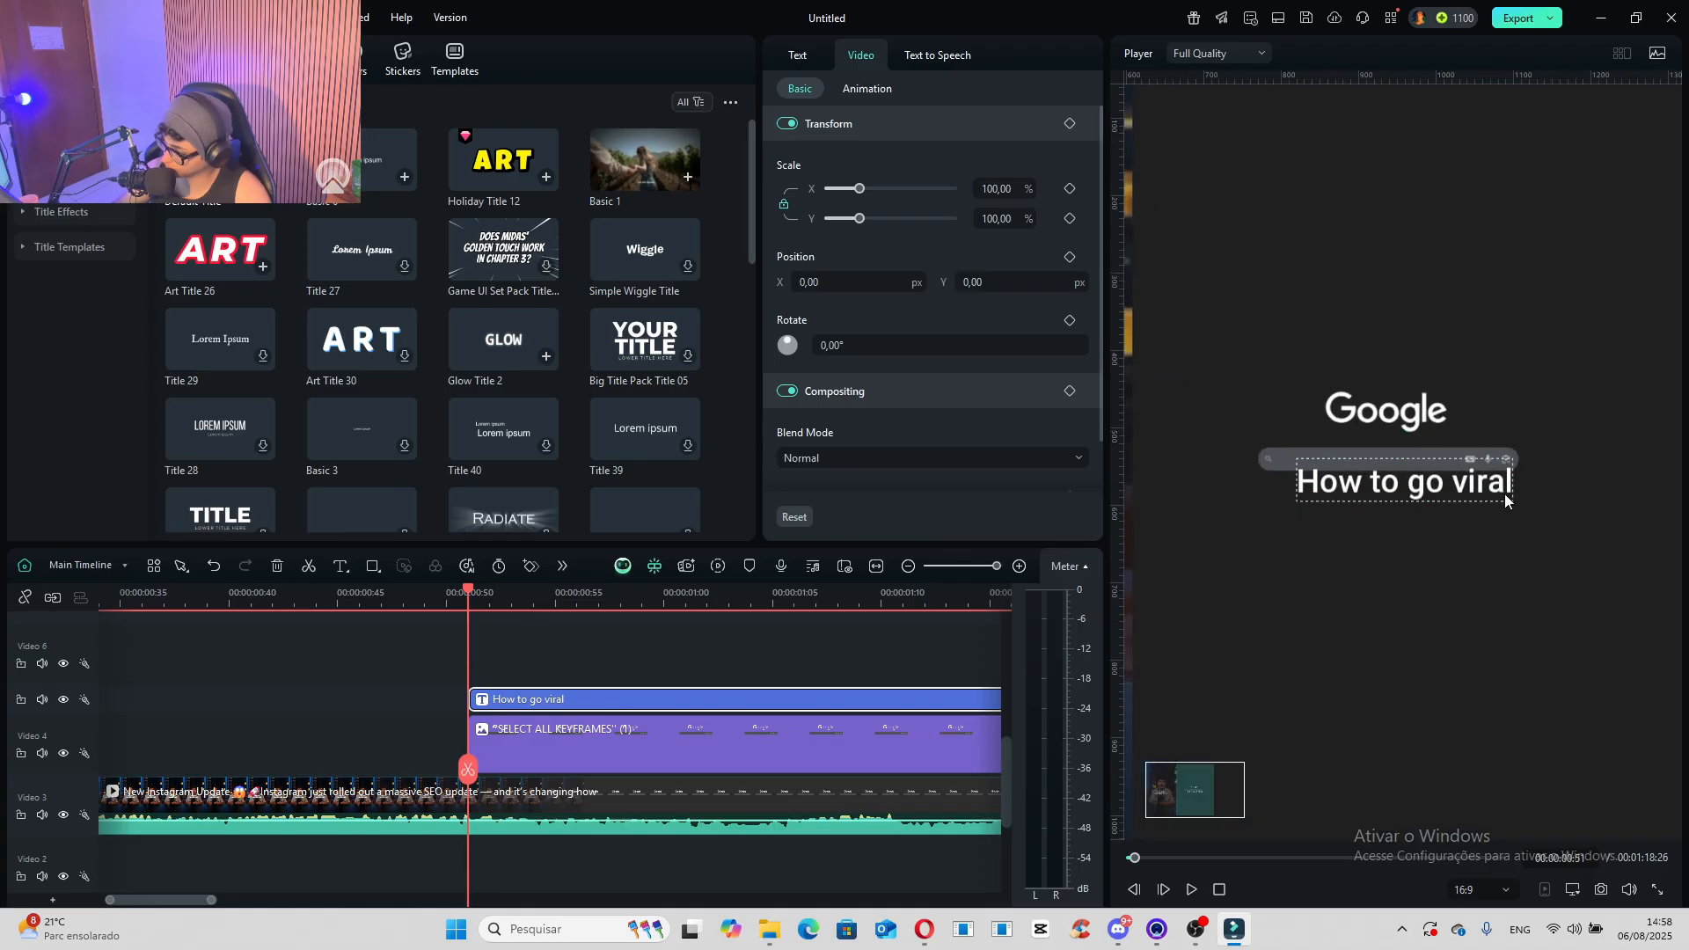
{"action": "left_click_drag", "start_coordinate": [1504, 499], "coordinate": [1370, 469]}
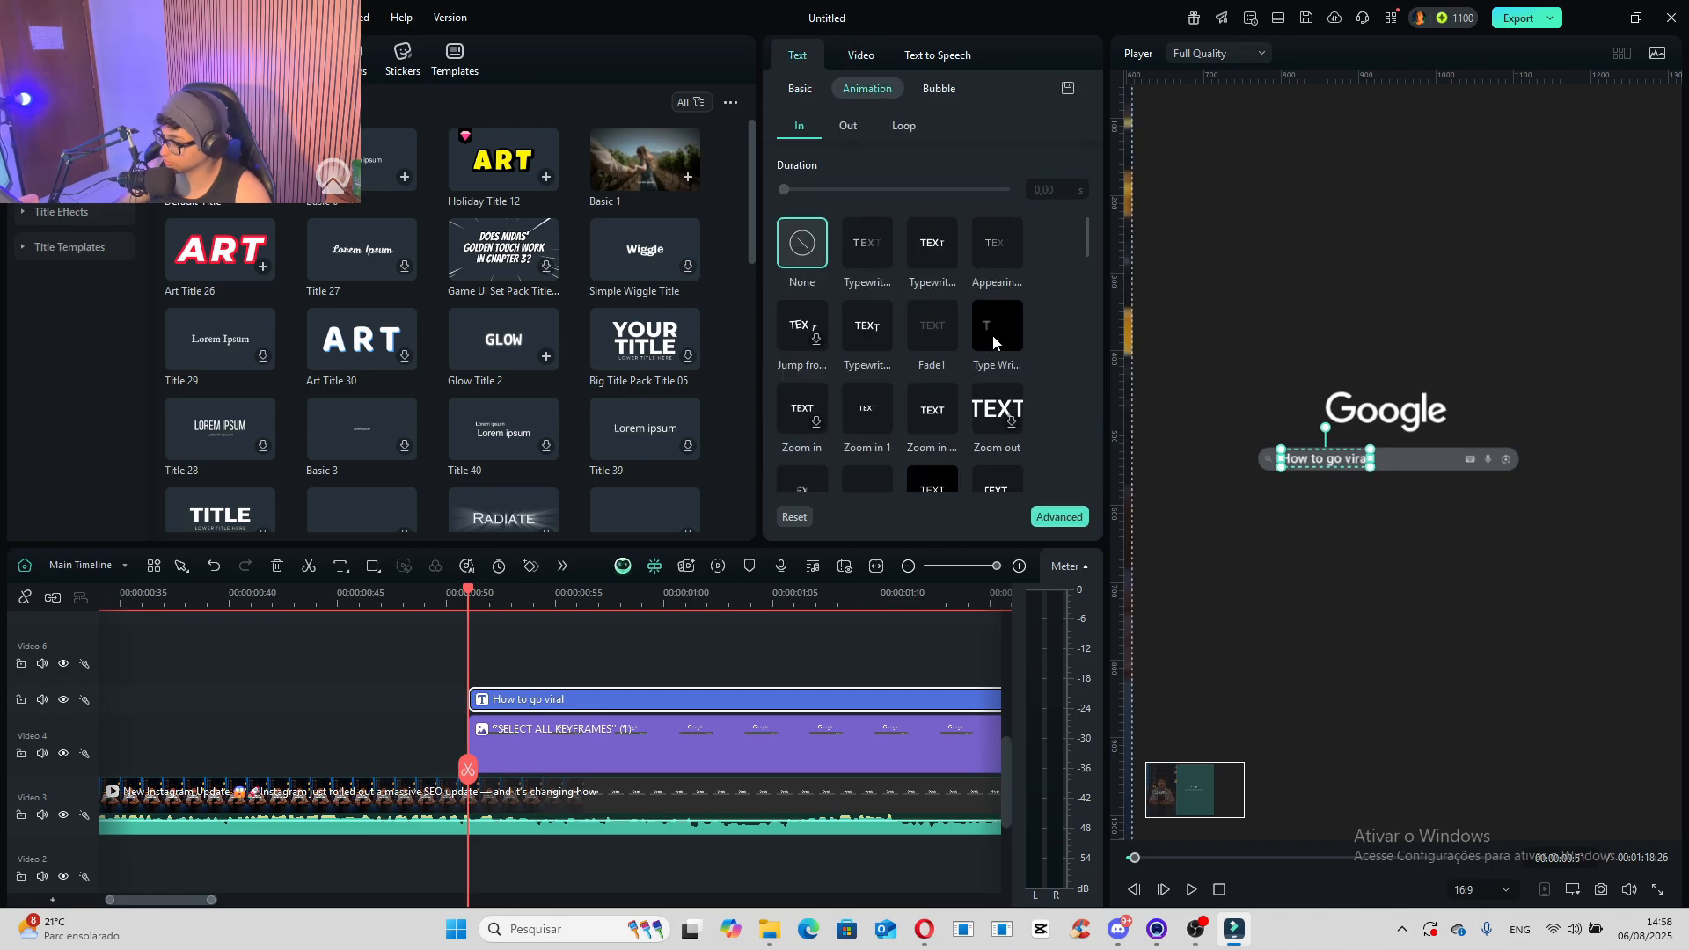
- Apply the Type Writer entrance animation to the "How to go viral" title with a 1.33 s duration and preview it against the reference
{"action": "left_click", "coordinate": [994, 340]}
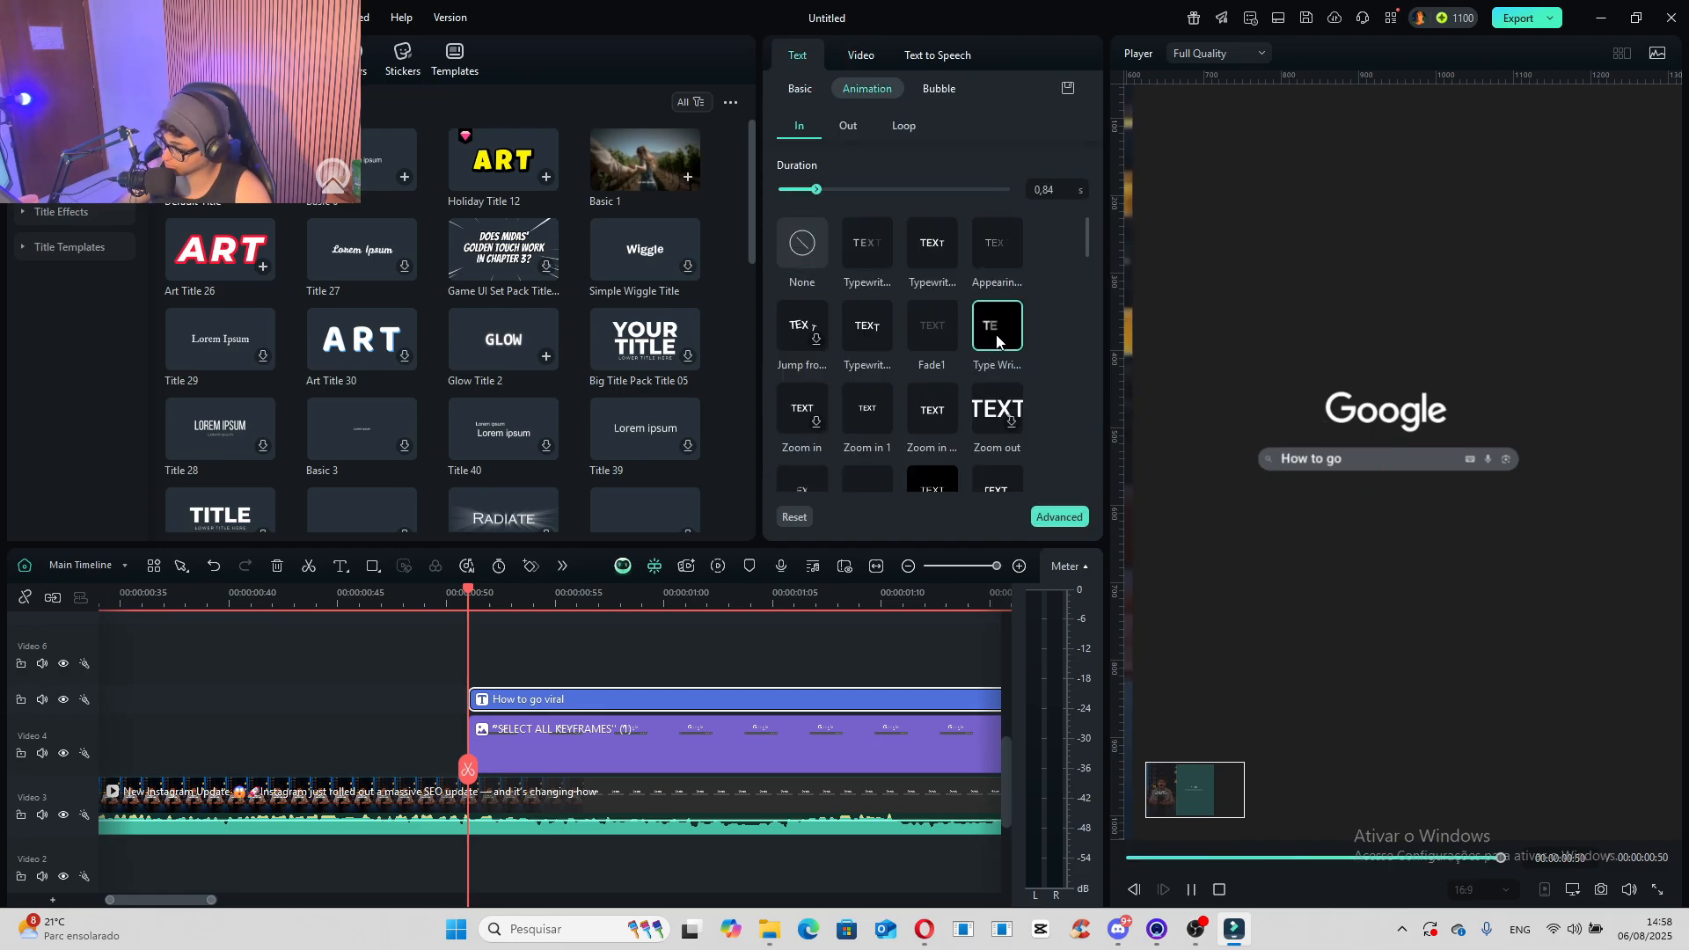
{"action": "left_click_drag", "start_coordinate": [784, 190], "coordinate": [816, 192]}
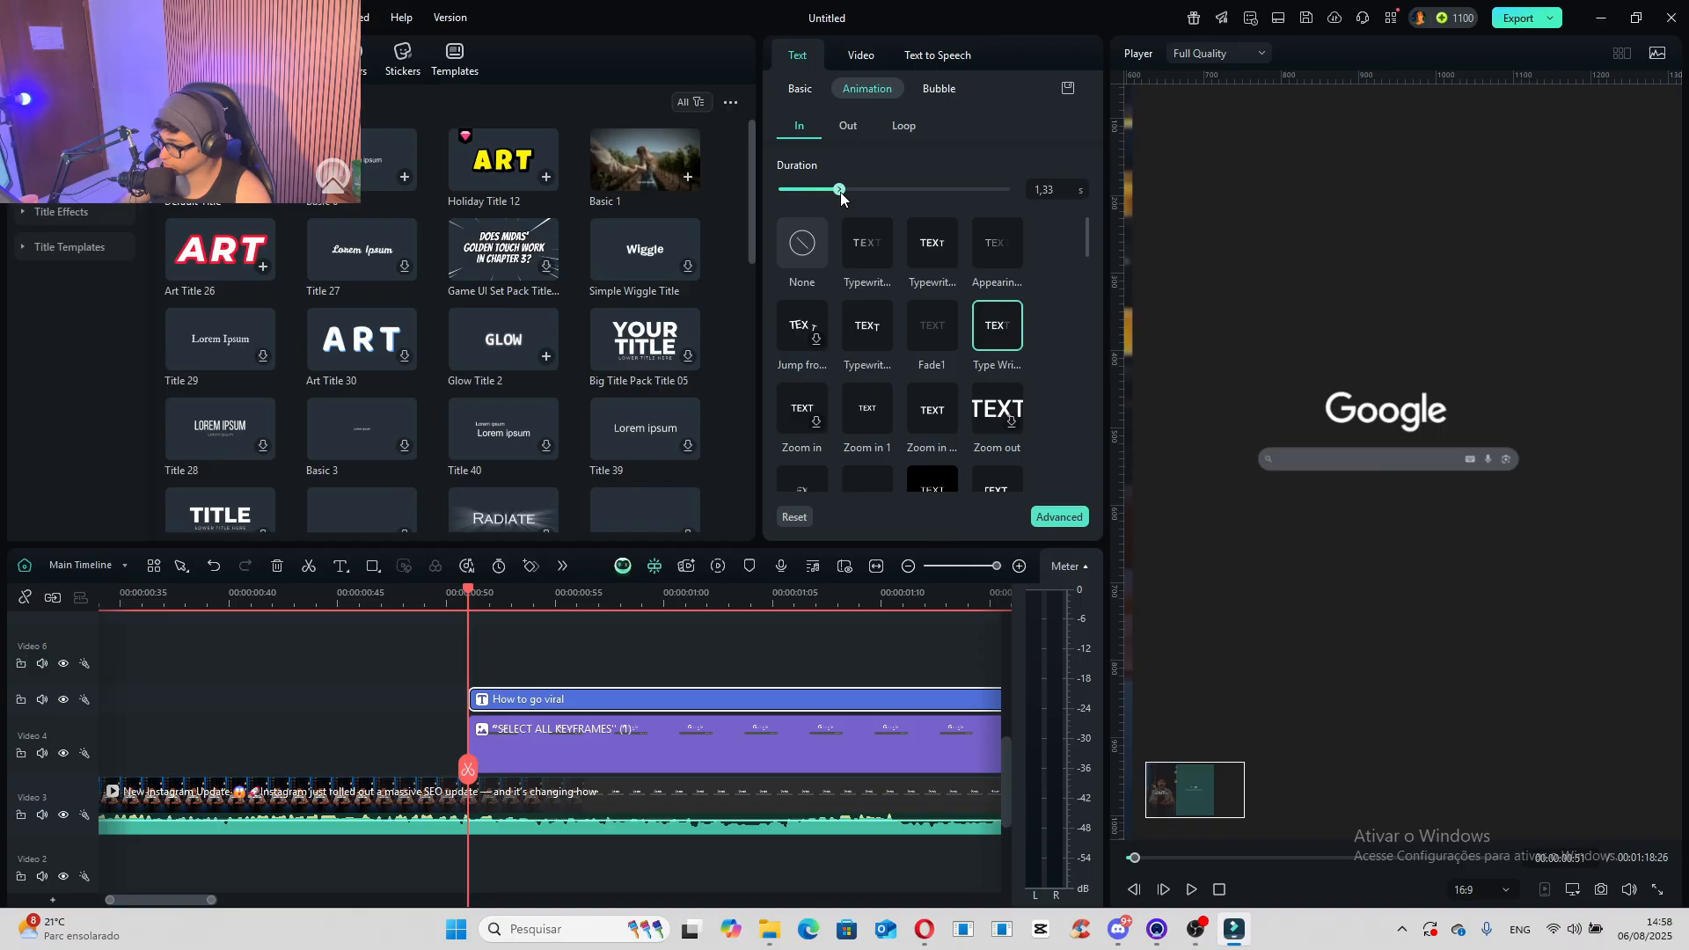
{"action": "left_click", "coordinate": [469, 596]}
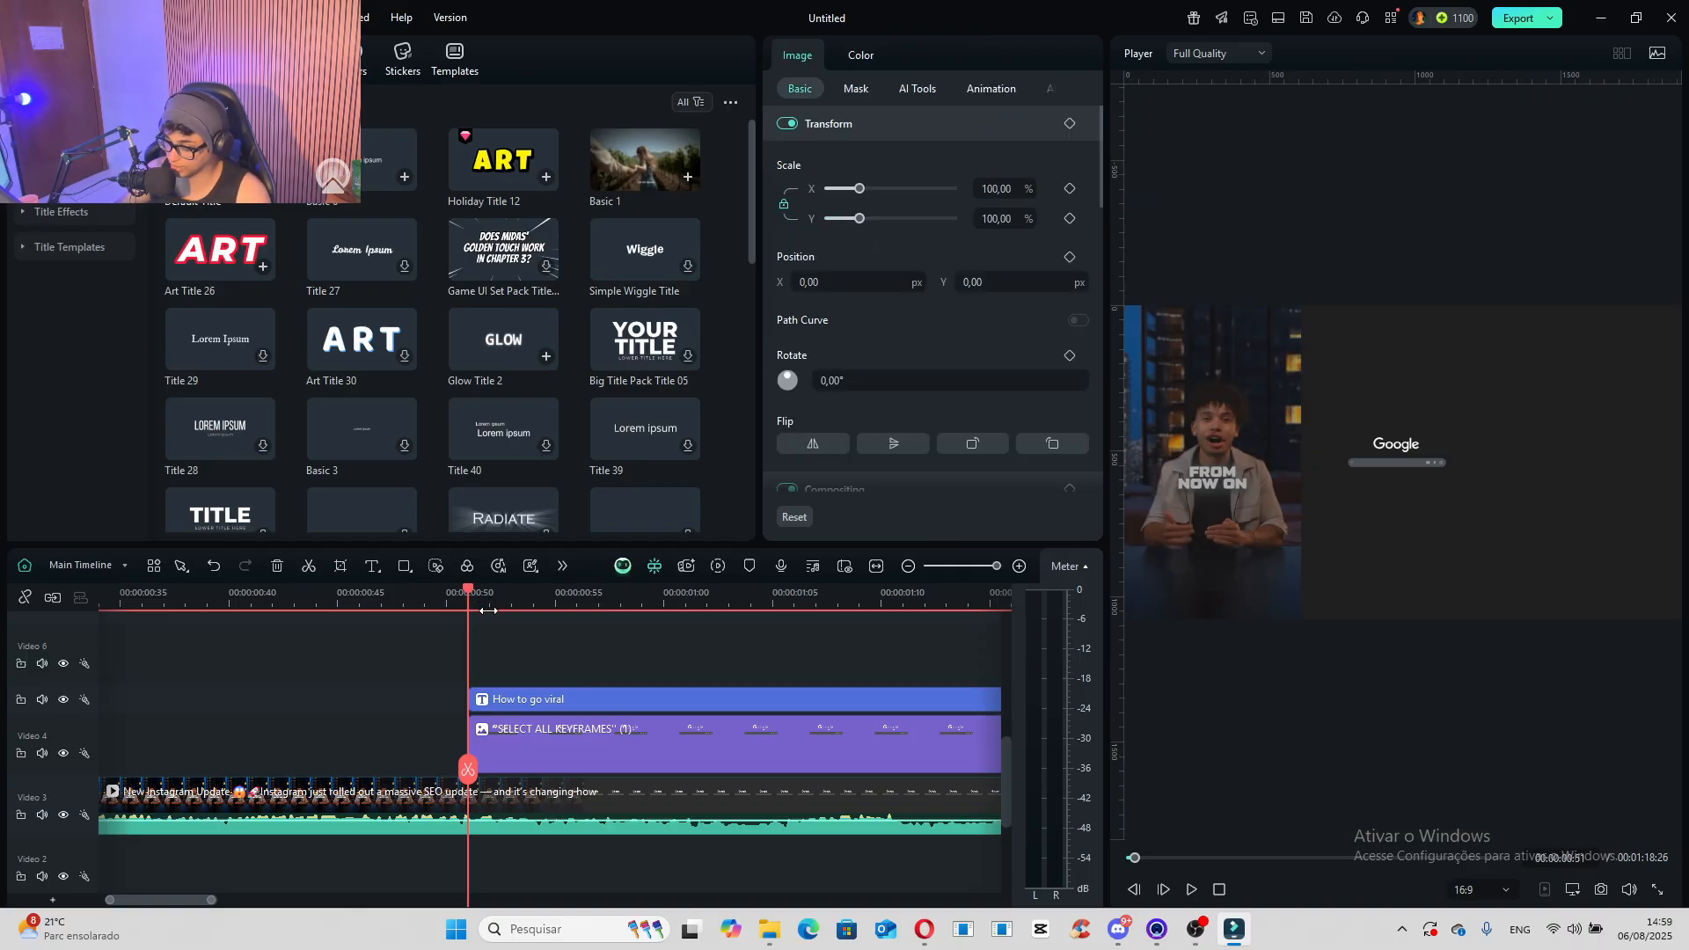
{"action": "key", "text": "space"}
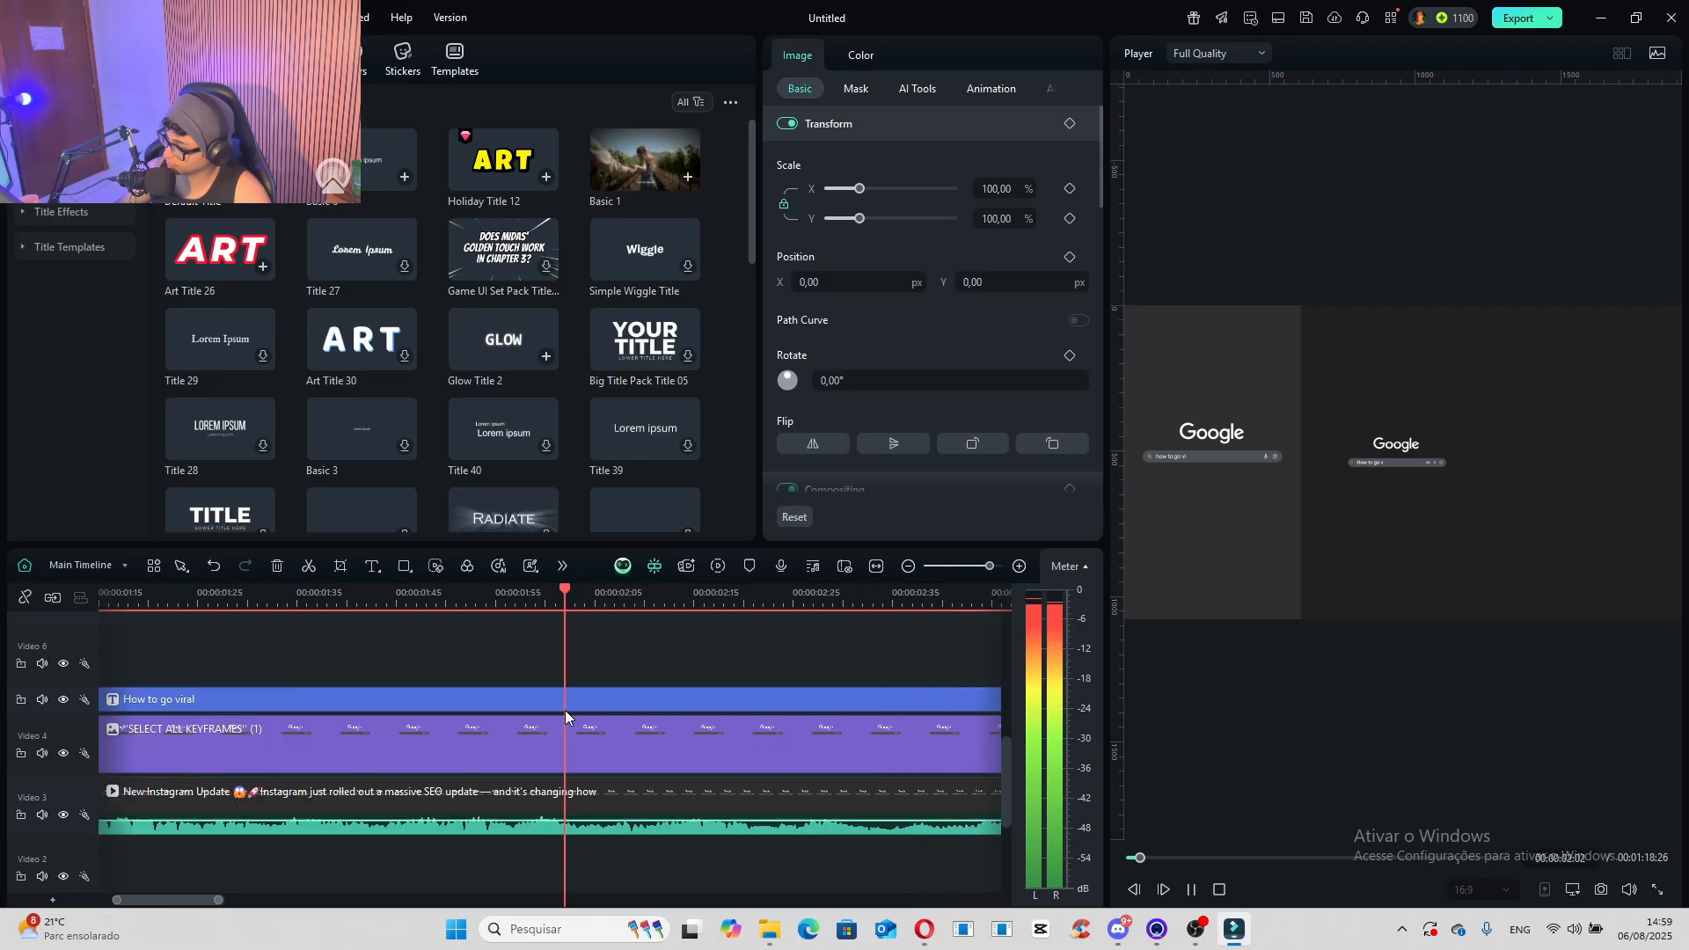
{"action": "key", "text": "space"}
- Combine the "How to go viral" title and the "SELECT ALL KEYFRAMES" (1) clip into a 4096x2160 (DCI 4k) compound clip named "Google search"
{"action": "scroll", "coordinate": [695, 732], "scroll_direction": "down", "scroll_amount": 6}
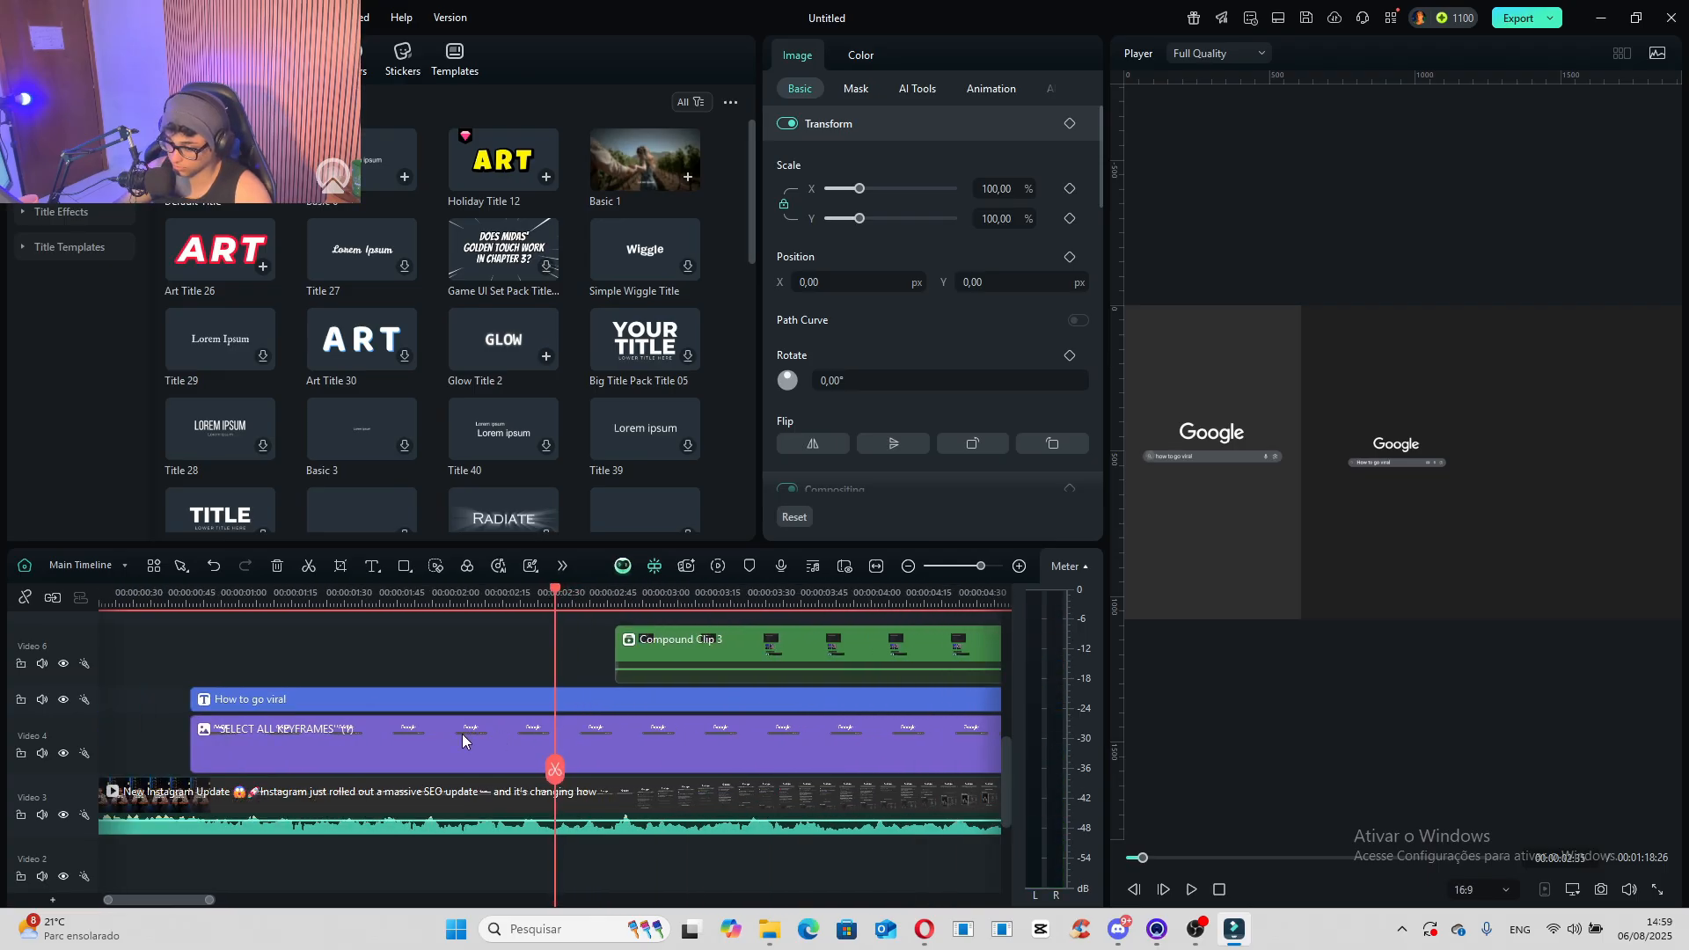
{"action": "left_click_drag", "start_coordinate": [374, 668], "coordinate": [331, 736]}
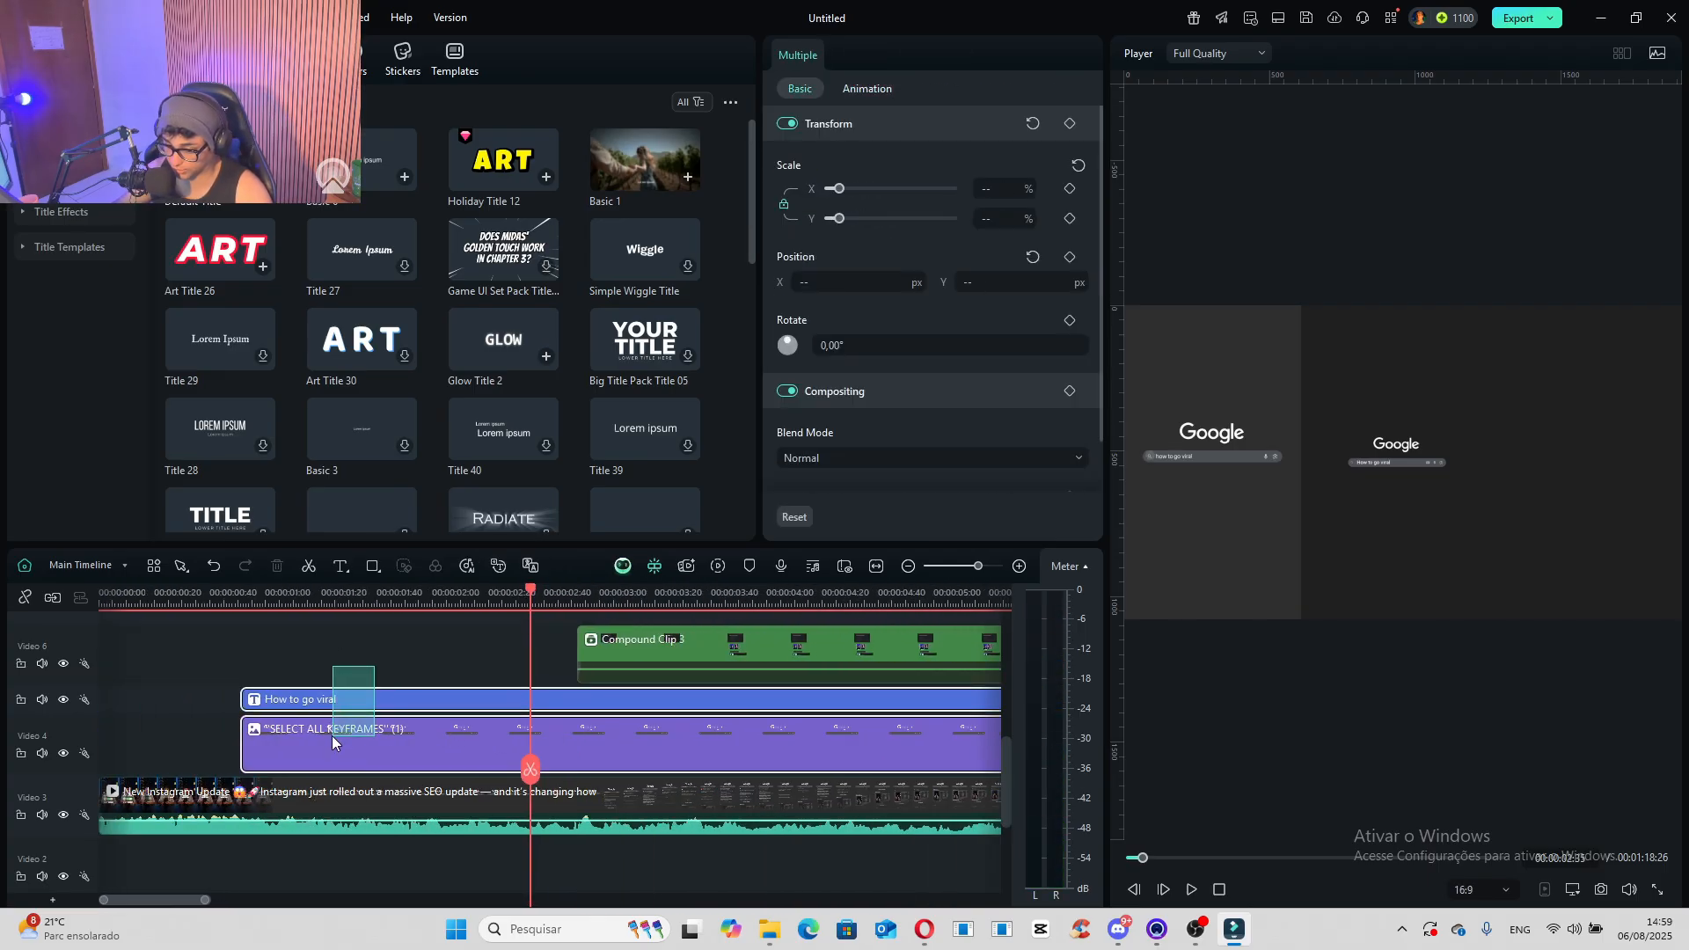
{"action": "right_click", "coordinate": [330, 753]}
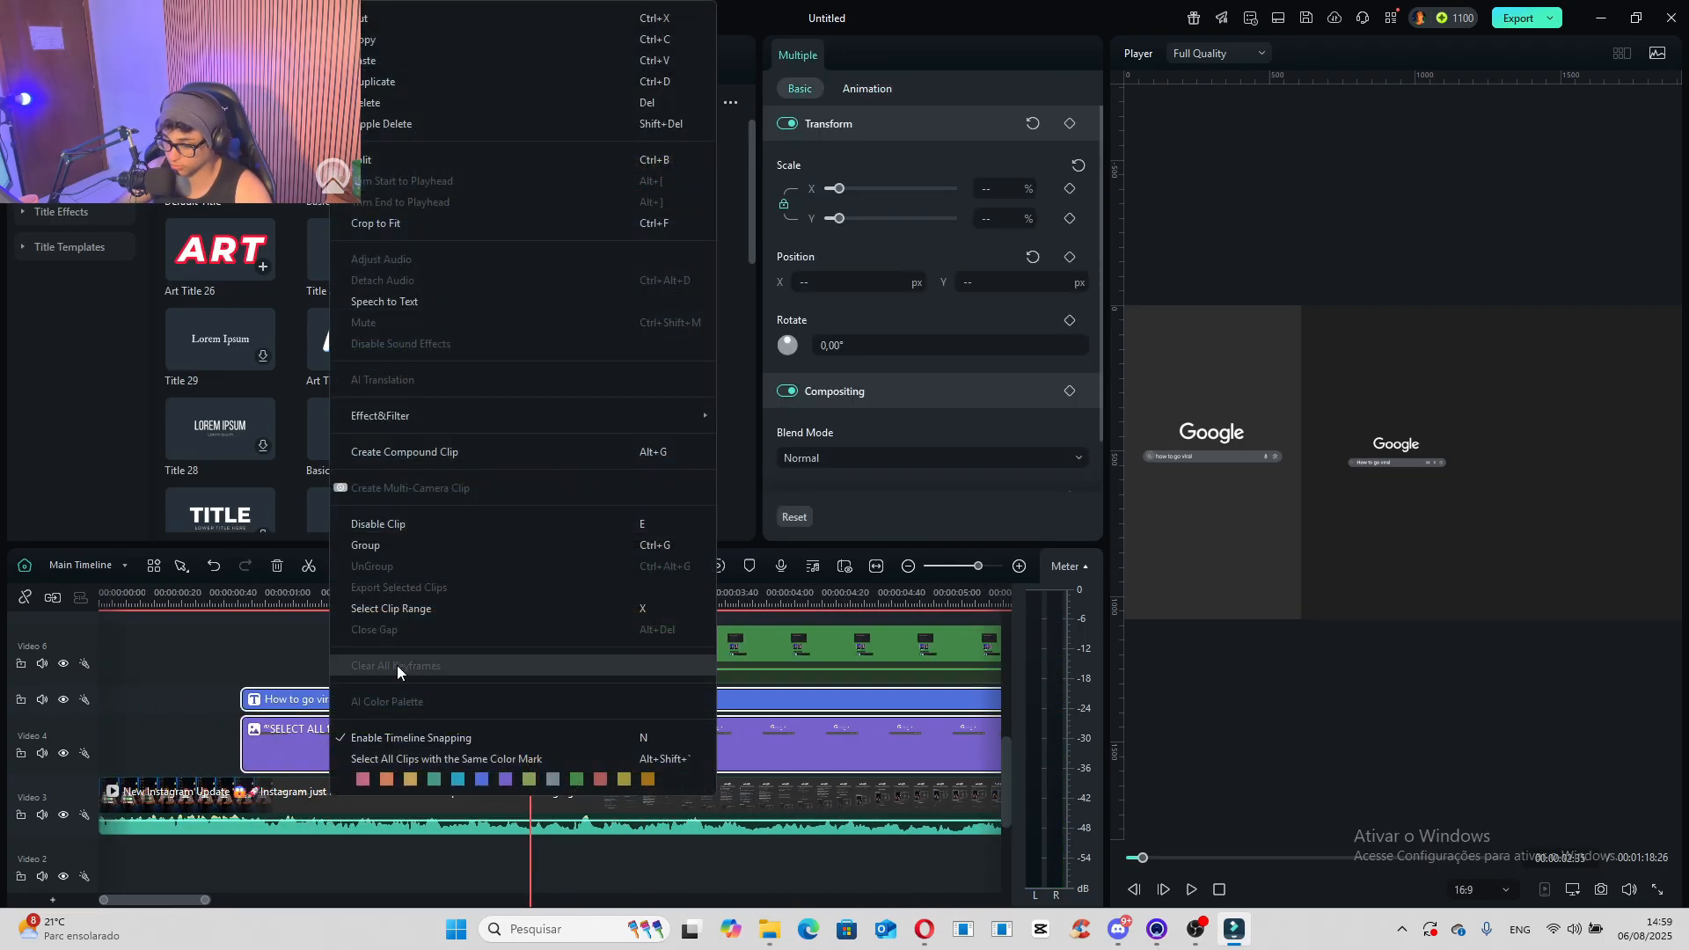
{"action": "left_click", "coordinate": [473, 457]}
{"action": "type", "text": "Google search"}
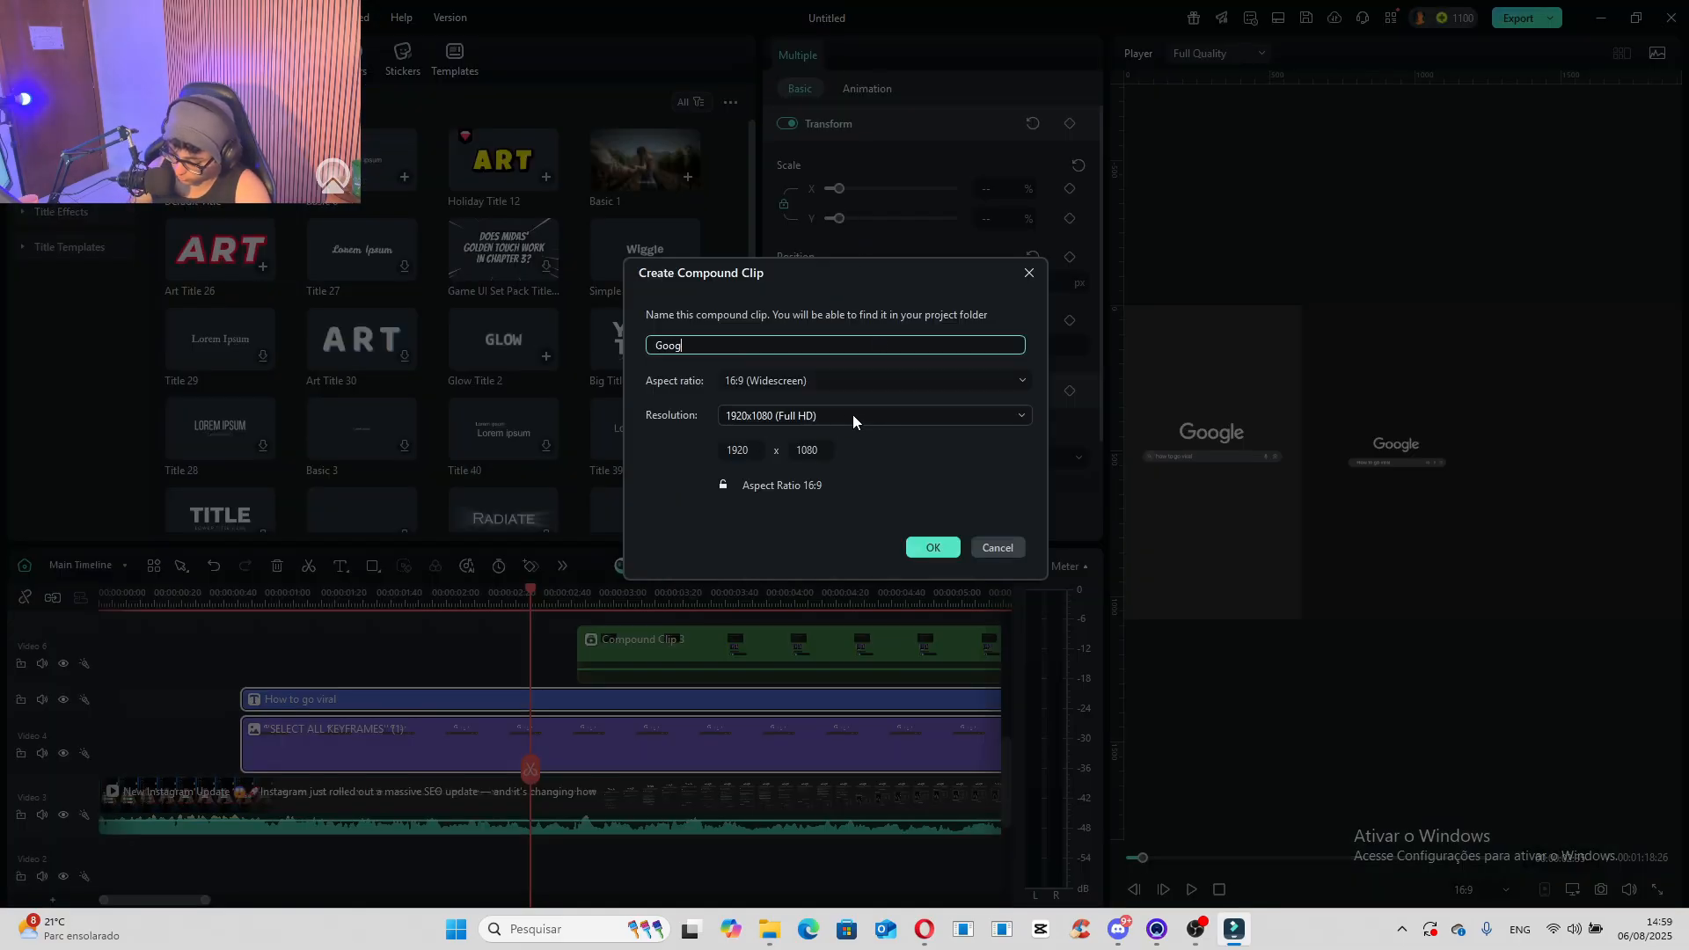
{"action": "left_click", "coordinate": [803, 415]}
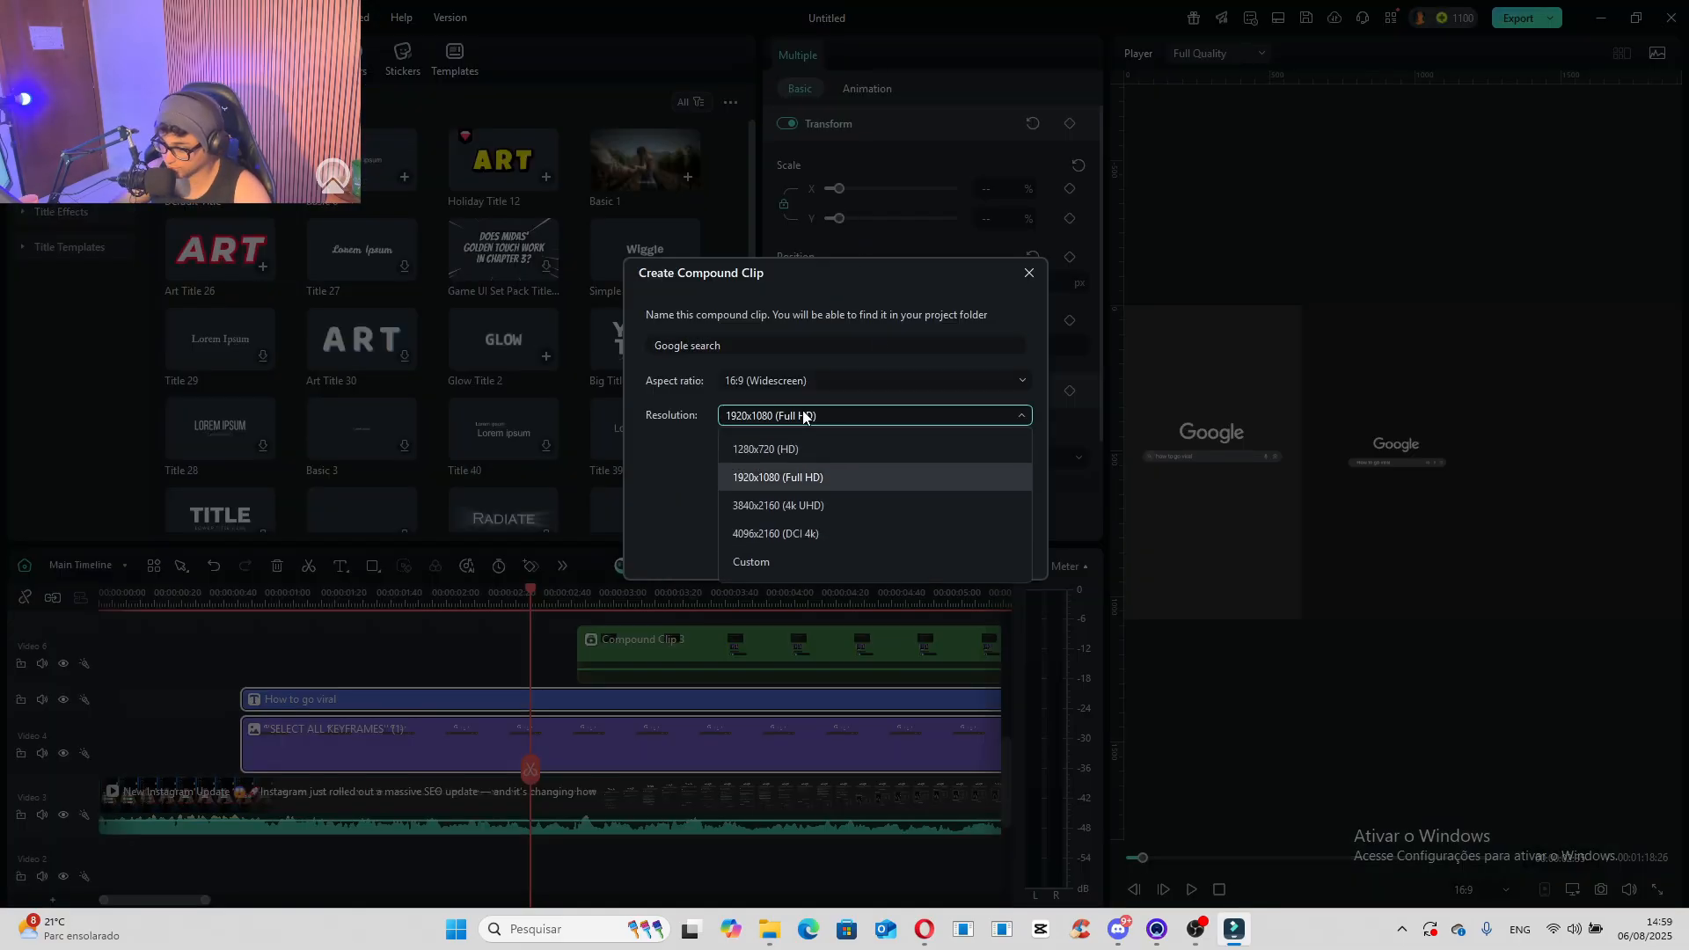
{"action": "left_click", "coordinate": [804, 528]}
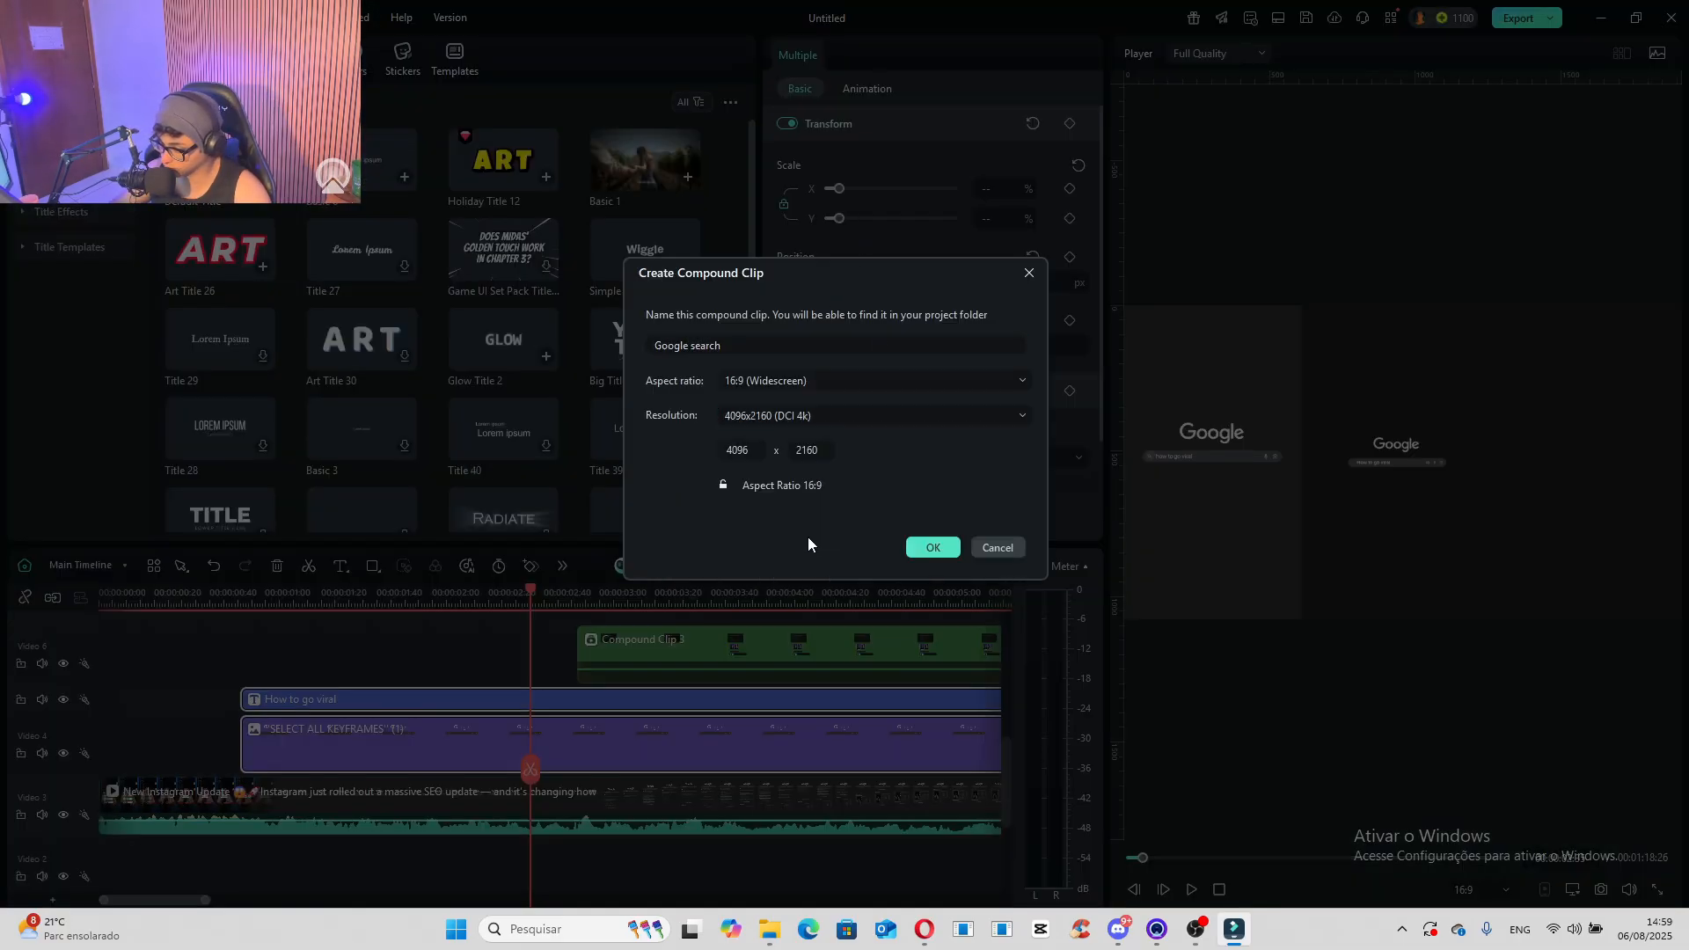
{"action": "left_click", "coordinate": [933, 553]}
- Keyframe the Google search clip's opacity from 0 at its start, 00:00:00:51, to 100 at about 00:00:00:58
{"action": "left_click_drag", "start_coordinate": [238, 607], "coordinate": [241, 622]}
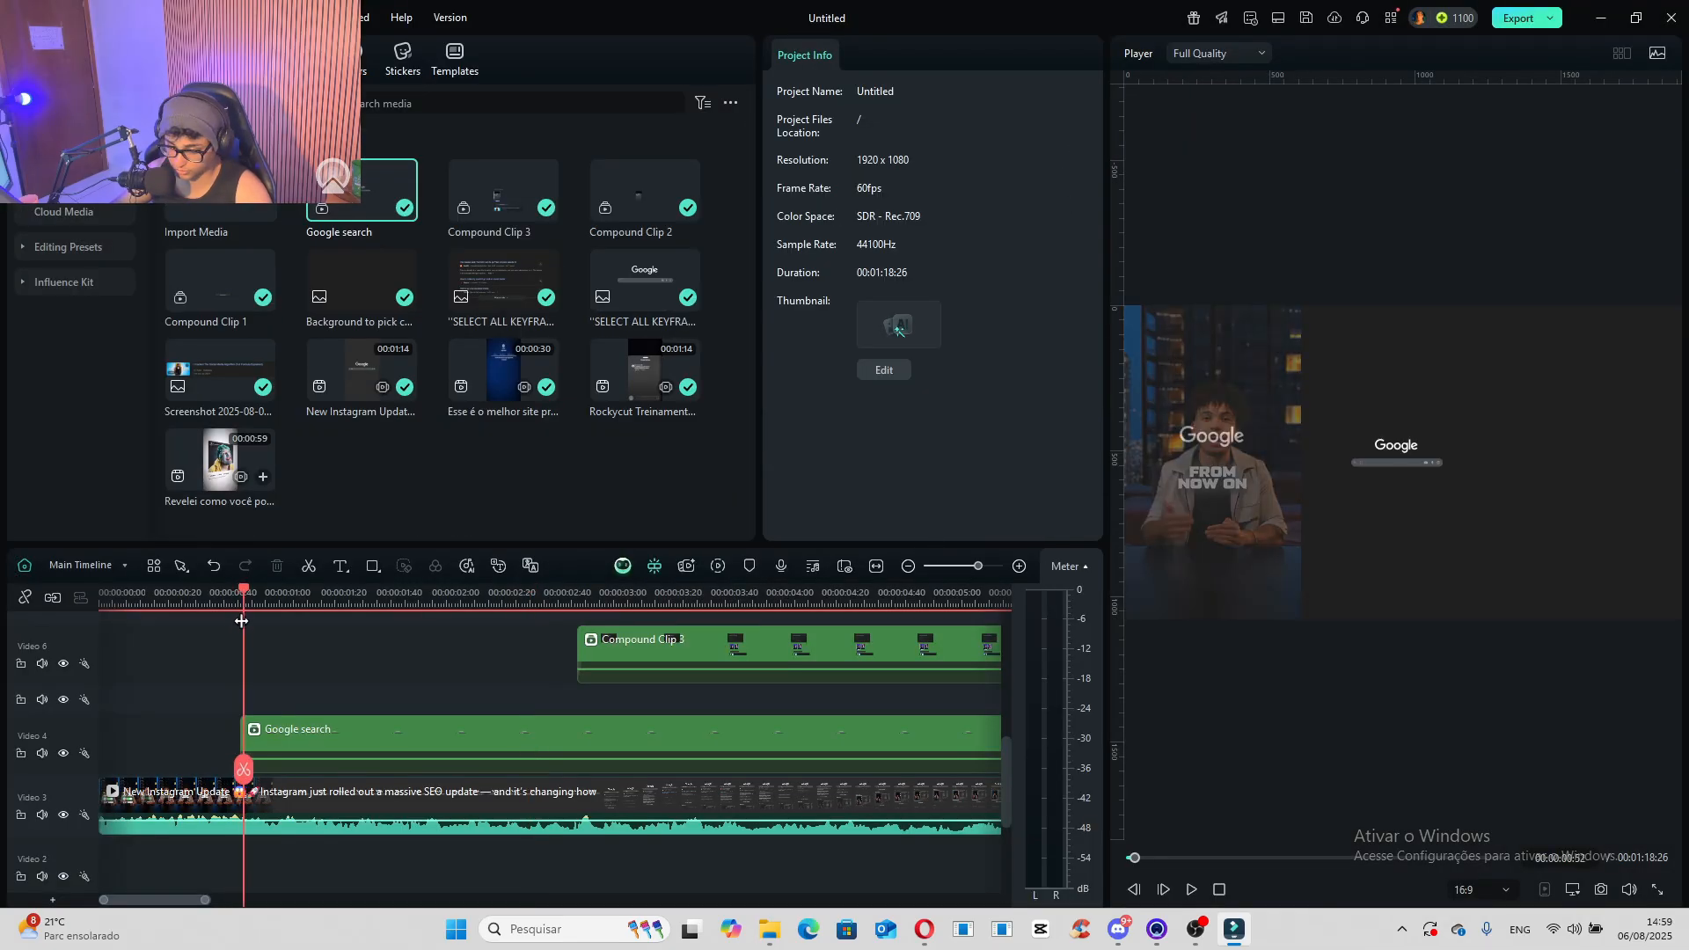
{"action": "left_click_drag", "start_coordinate": [240, 749], "coordinate": [241, 749]}
{"action": "left_click", "coordinate": [264, 739]}
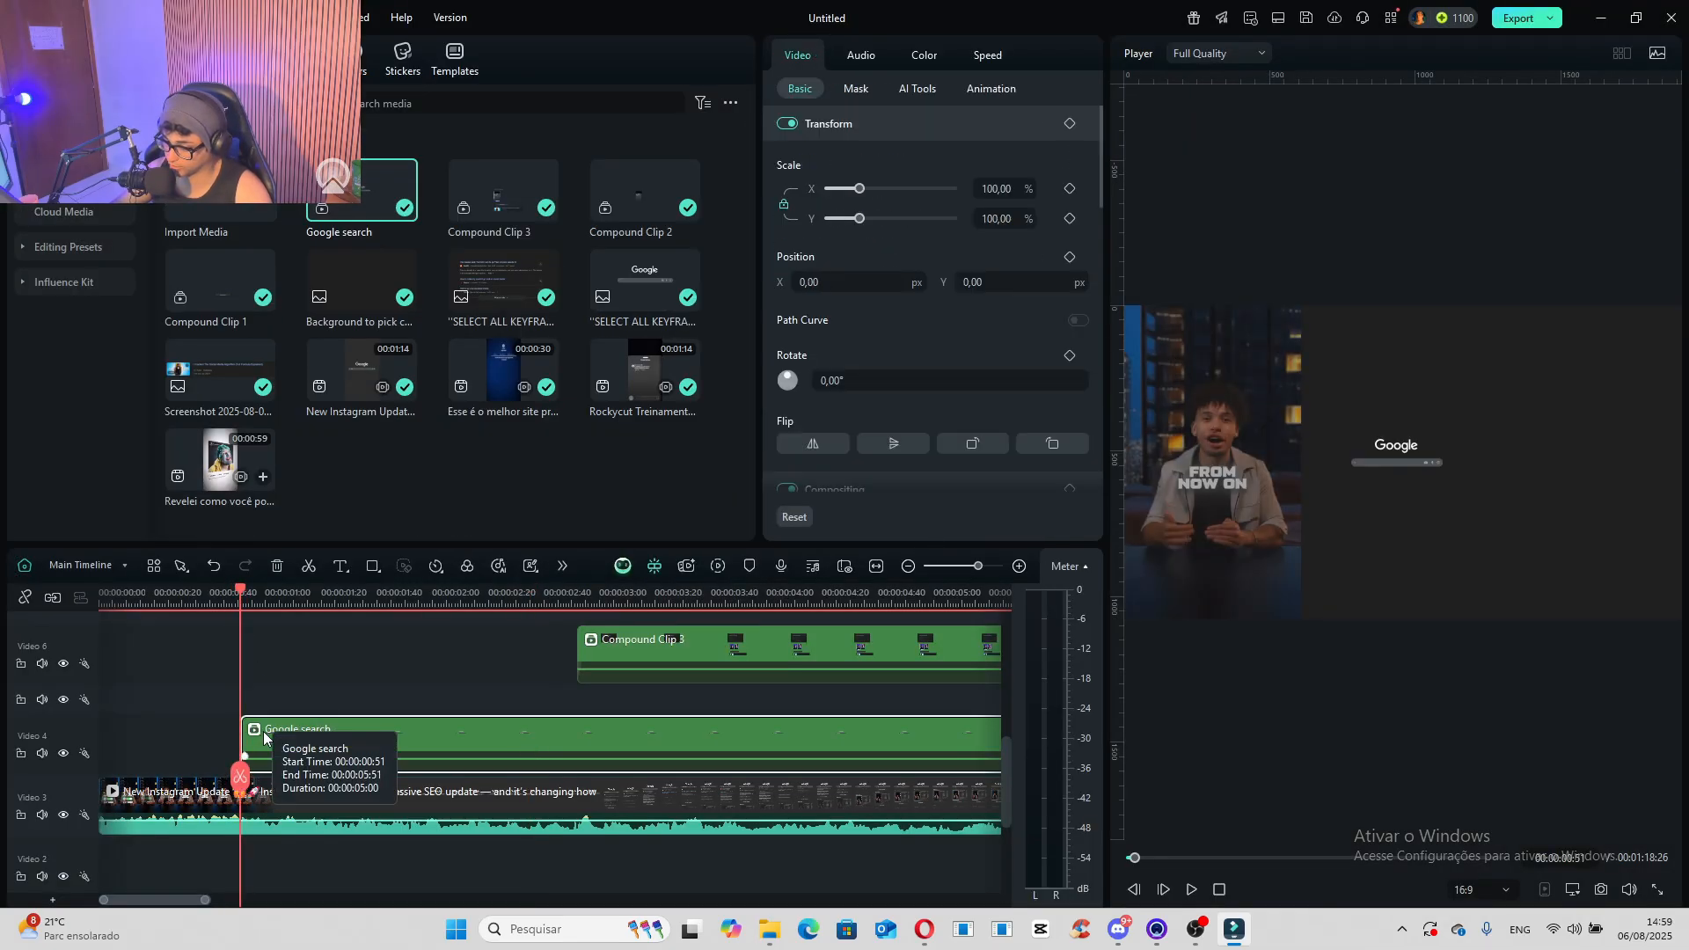
{"action": "scroll", "coordinate": [880, 328], "scroll_direction": "down", "scroll_amount": 3}
{"action": "left_click_drag", "start_coordinate": [887, 328], "coordinate": [1174, 371]}
{"action": "left_click", "coordinate": [1070, 307]}
{"action": "left_click", "coordinate": [1071, 306]}
{"action": "key", "text": "space"}
{"action": "key", "text": "space"}
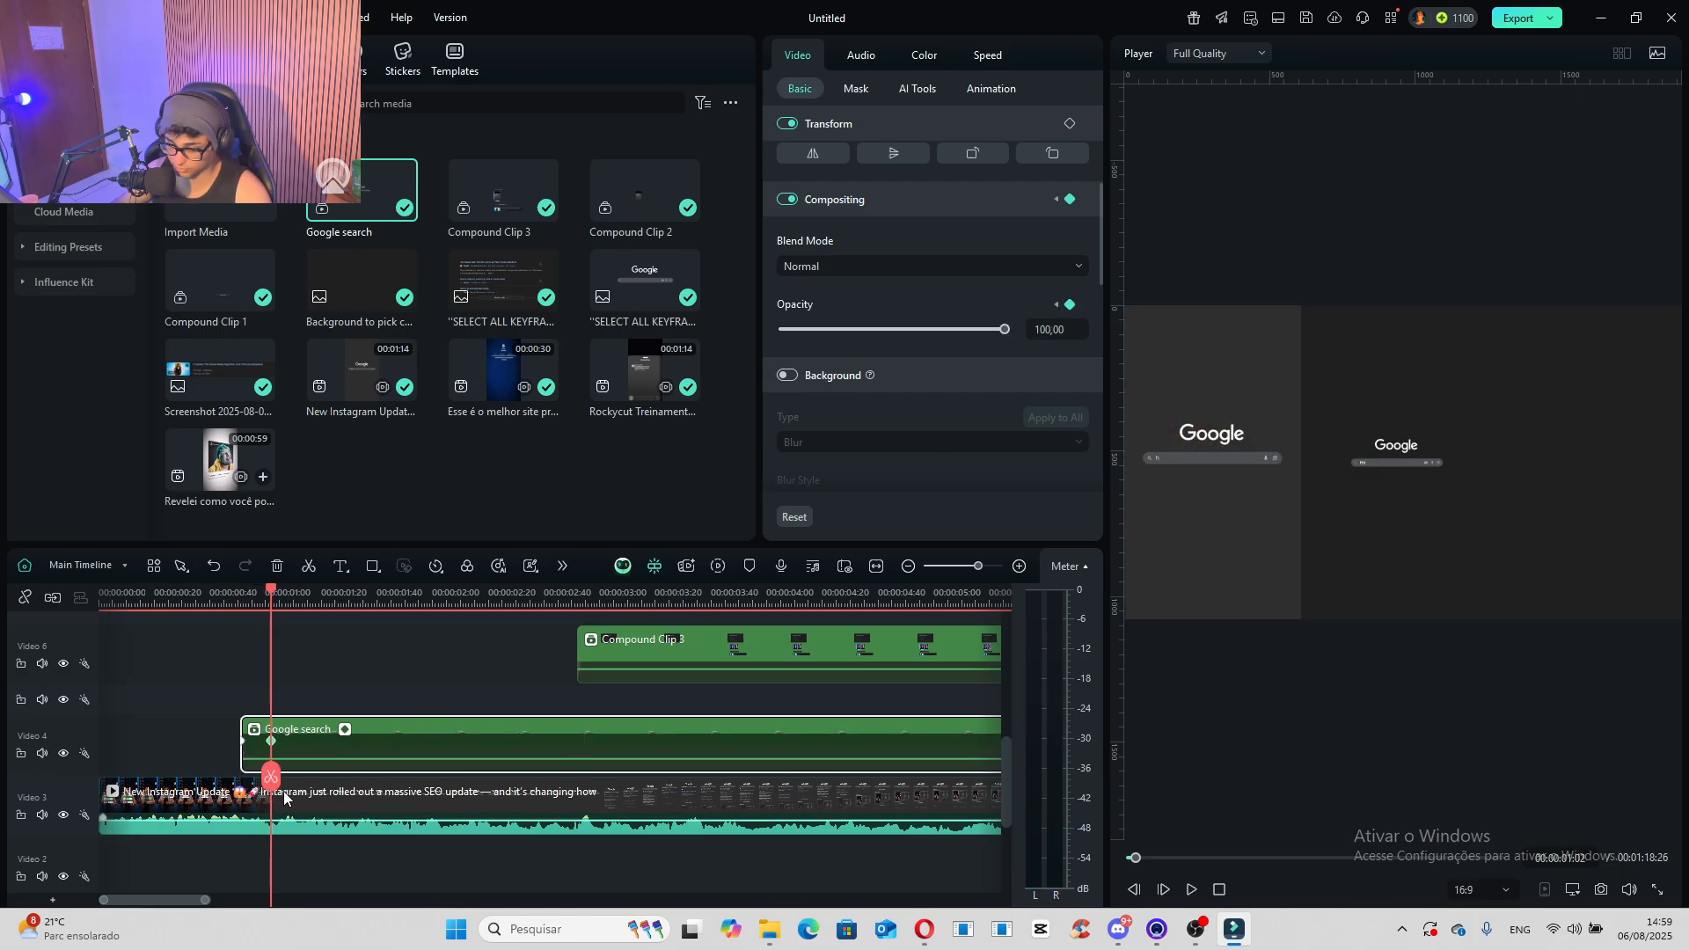
{"action": "left_click", "coordinate": [260, 742]}
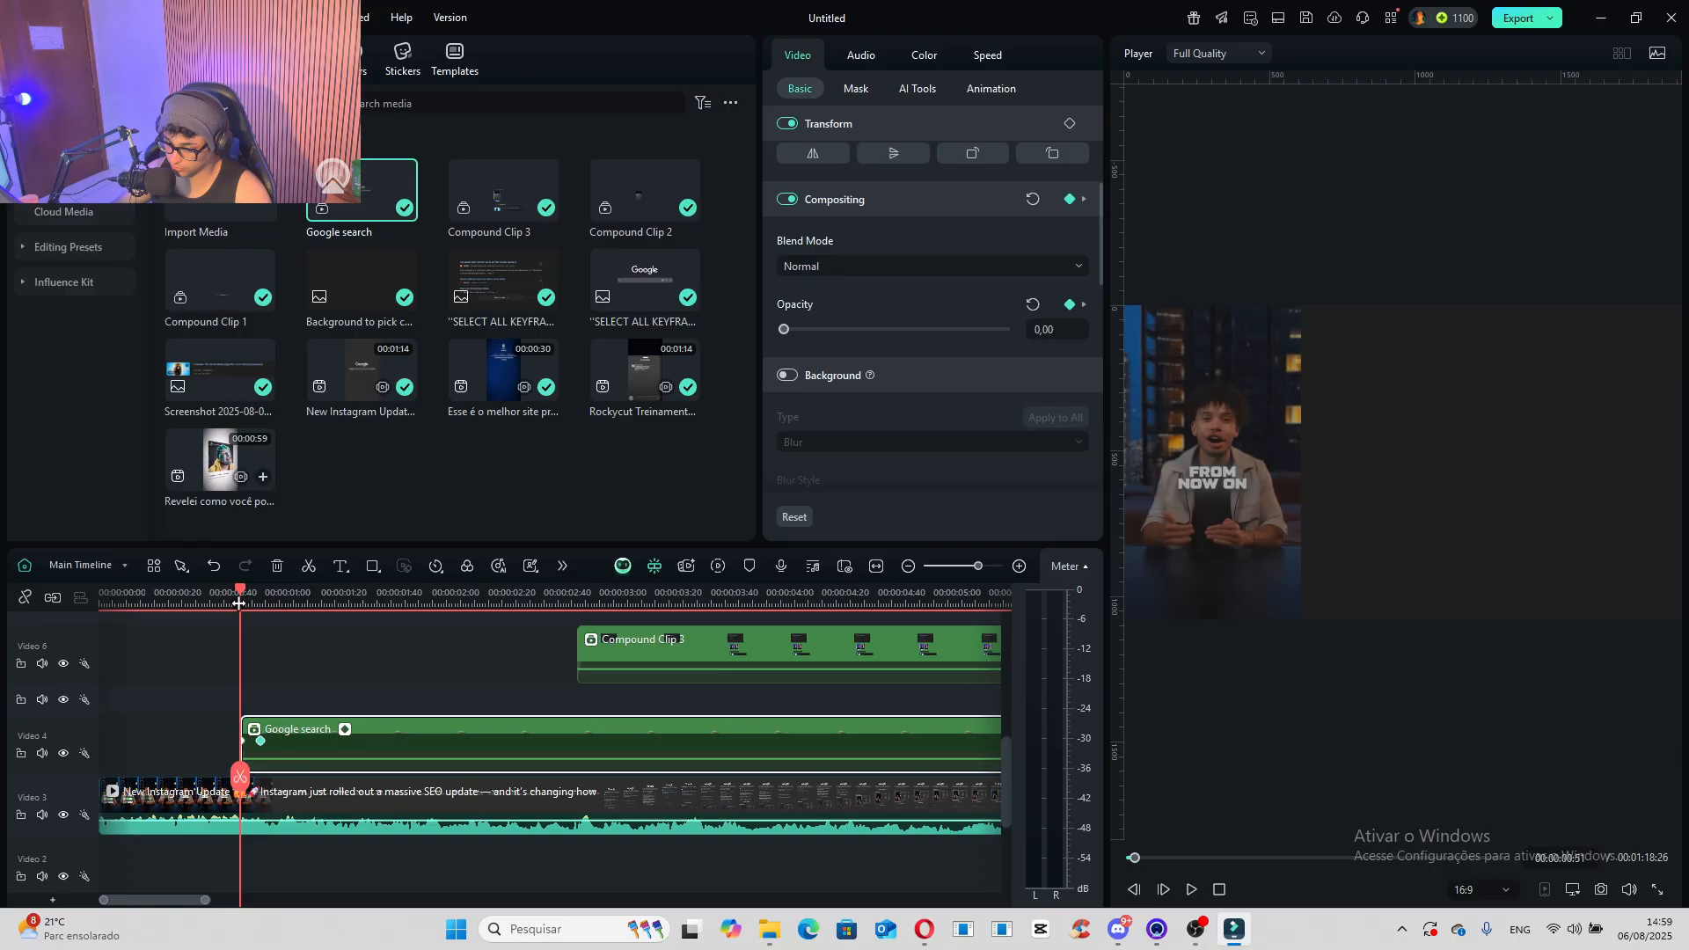
- Scale the Google search clip to 166.91% and set its Y position to 14 px to match the reference search bar
{"action": "scroll", "coordinate": [932, 264], "scroll_direction": "up", "scroll_amount": 4}
{"action": "left_click_drag", "start_coordinate": [856, 189], "coordinate": [882, 196]}
{"action": "left_click", "coordinate": [1416, 442]}
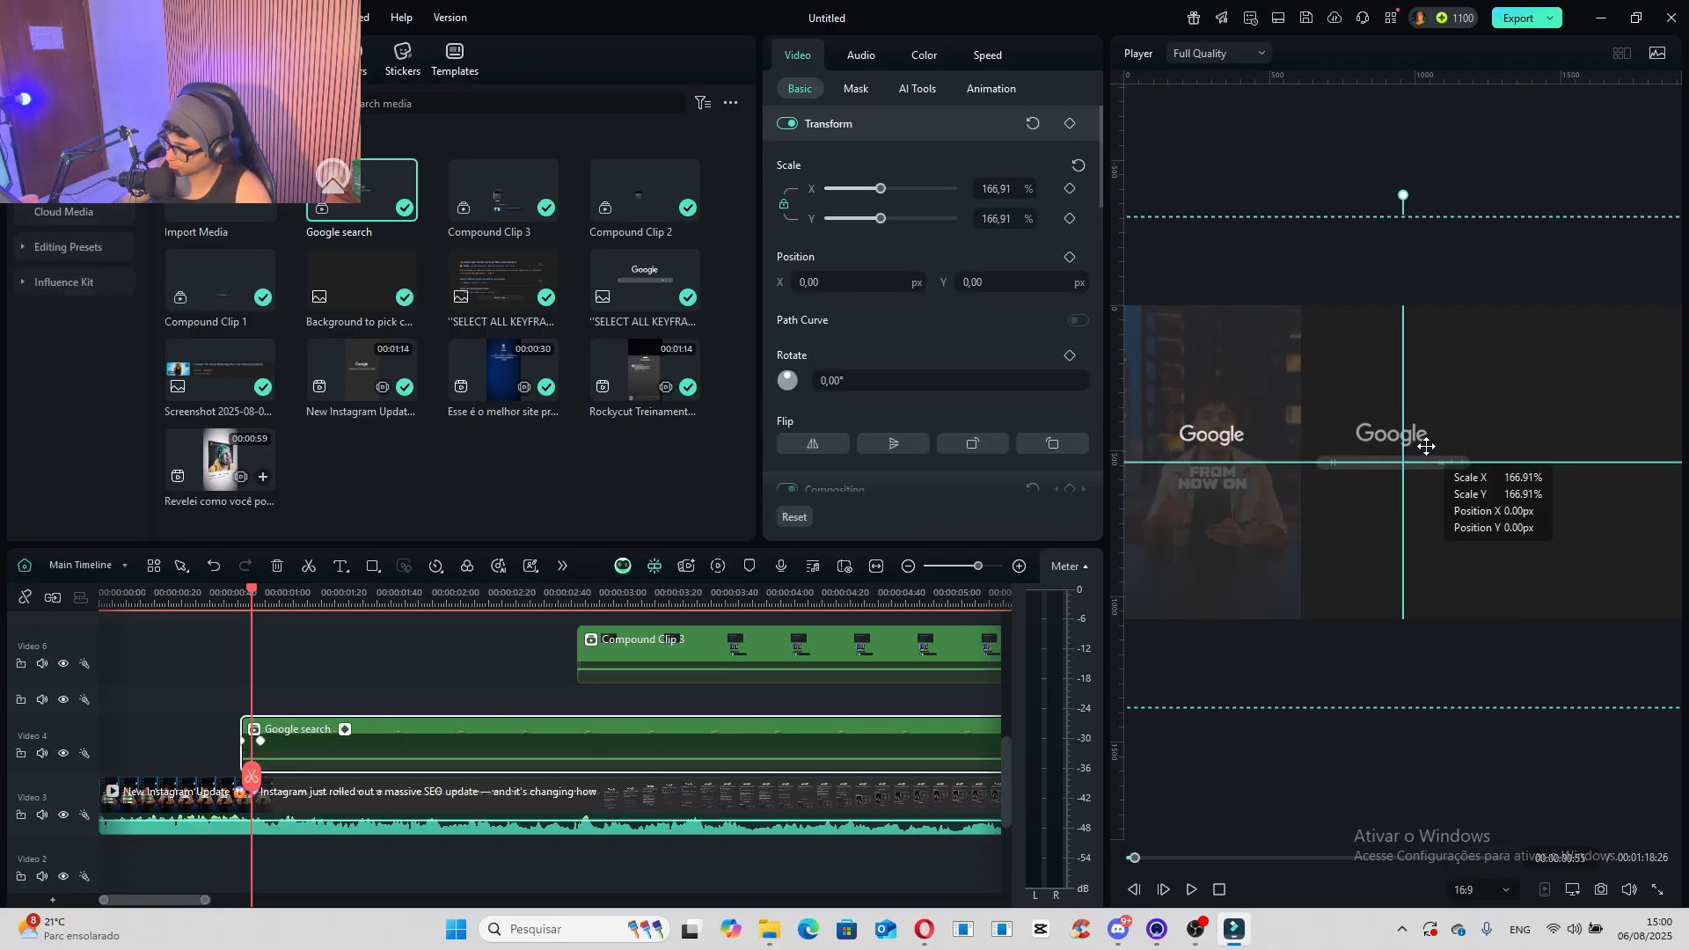
{"action": "left_click_drag", "start_coordinate": [883, 192], "coordinate": [882, 194]}
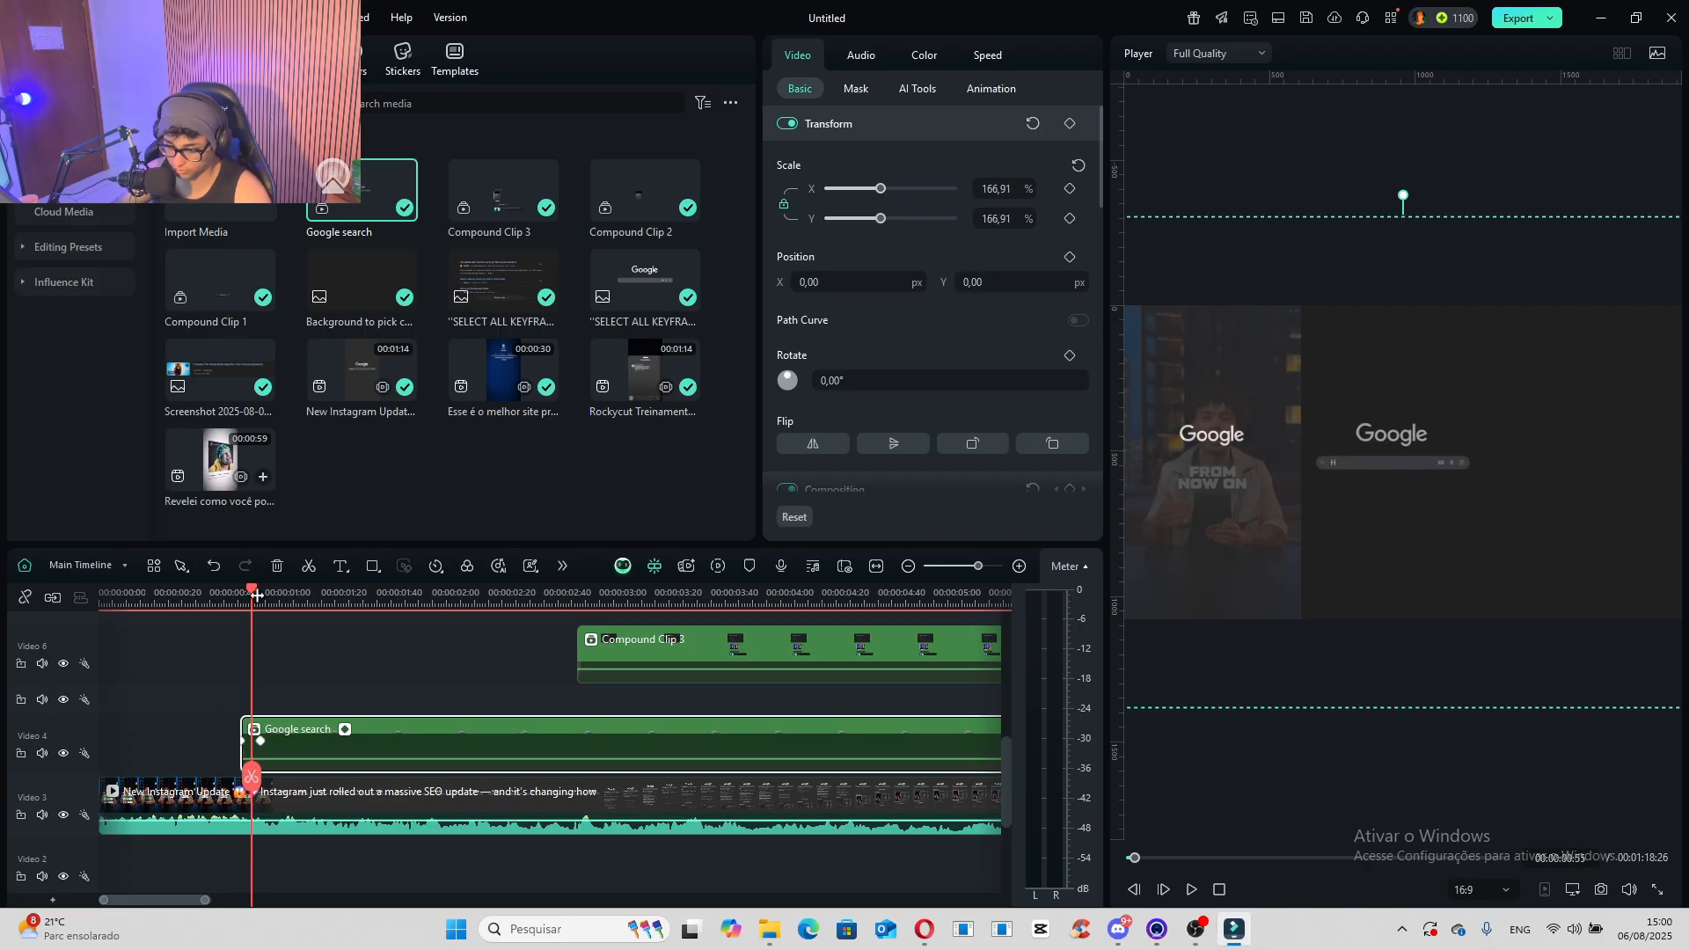
{"action": "mouse_move", "coordinate": [256, 595]}
{"action": "left_mouse_down"}
{"action": "mouse_move", "coordinate": [241, 600]}
{"action": "mouse_move", "coordinate": [258, 600]}
{"action": "left_mouse_up"}
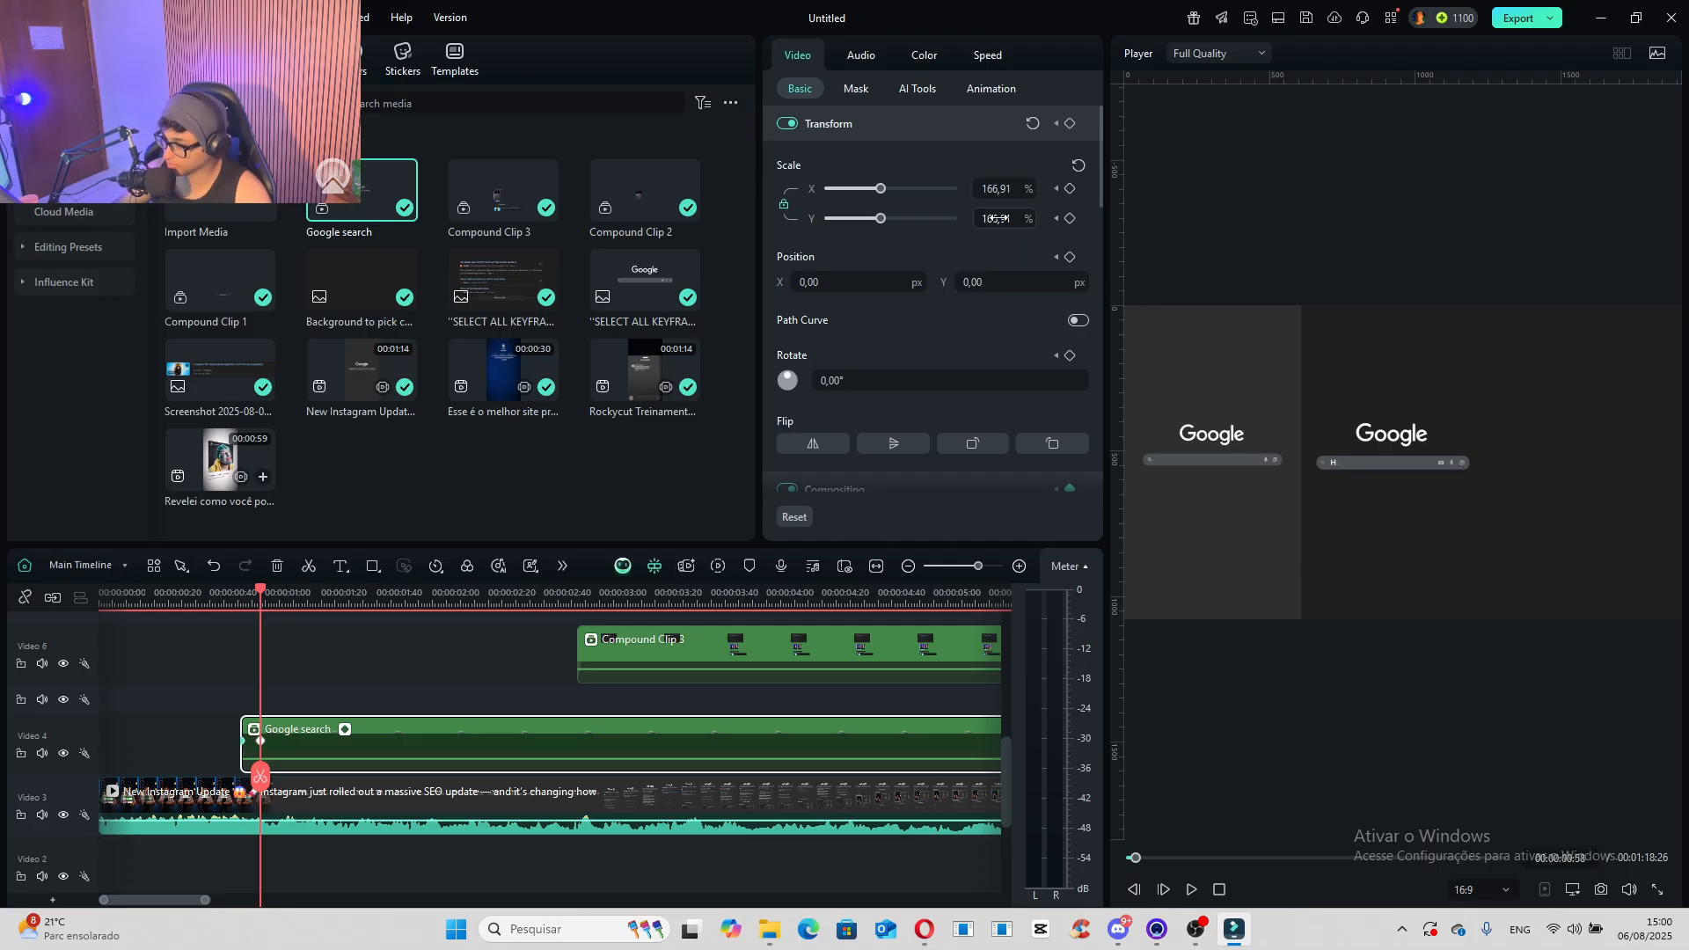
{"action": "left_click_drag", "start_coordinate": [990, 283], "coordinate": [1002, 282]}
- Show the Google search clip's keyframe animation and apply a Bezier curve preset to its fade-in end keyframe
{"action": "right_click", "coordinate": [260, 742]}
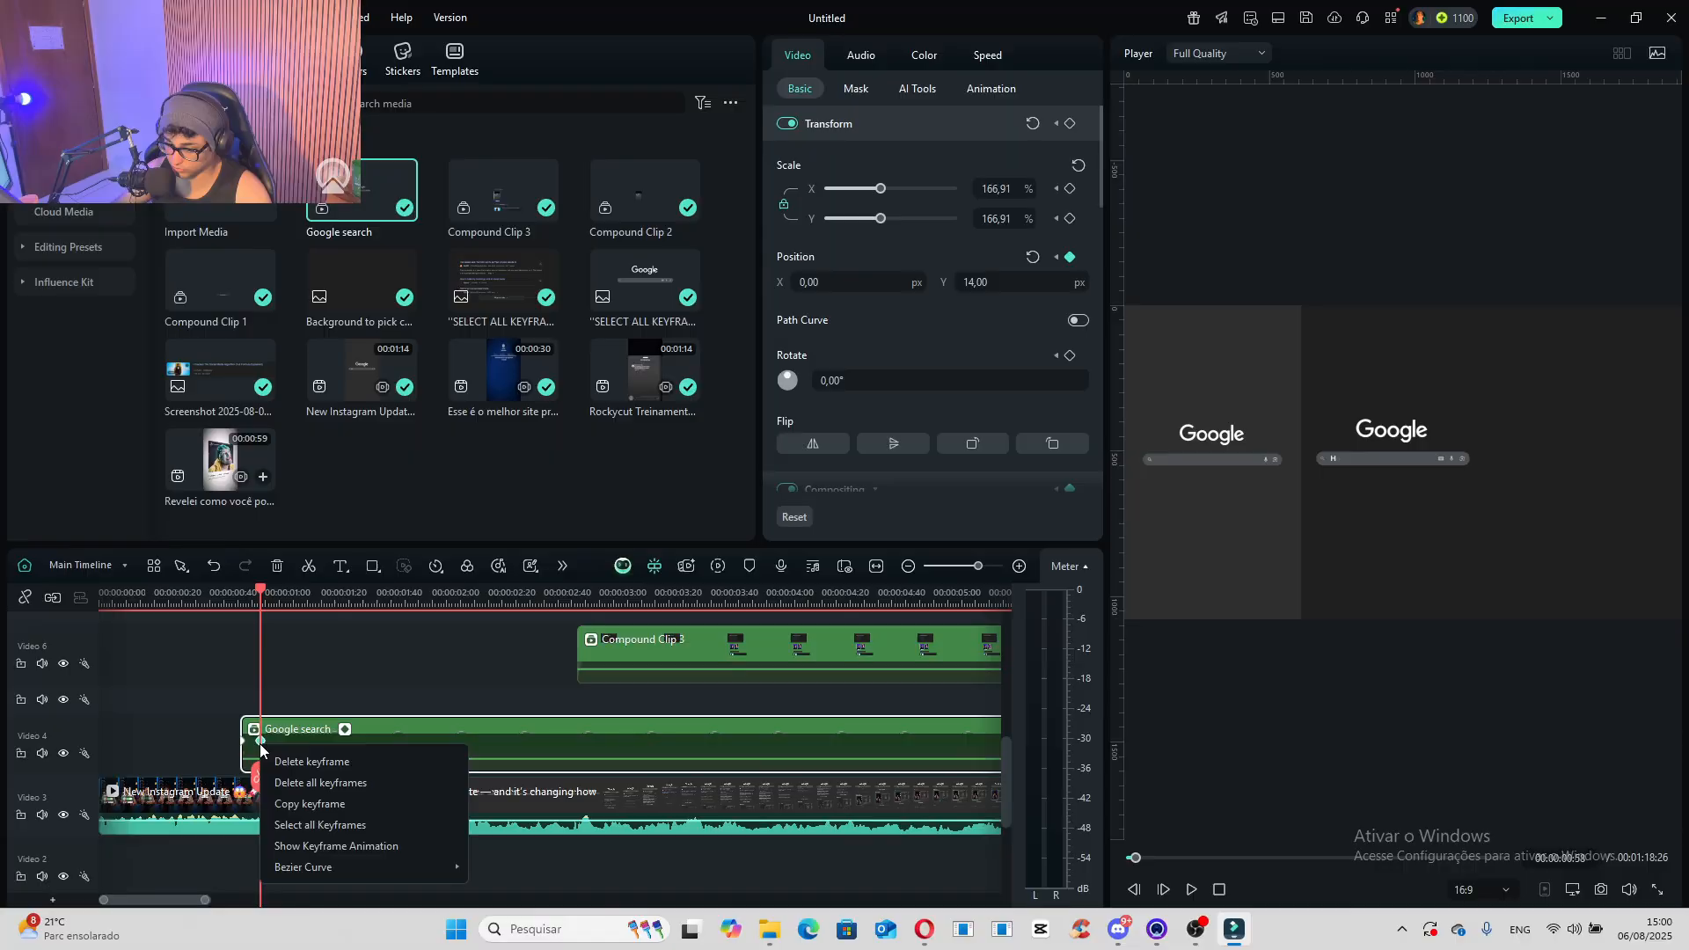
{"action": "left_click", "coordinate": [315, 846]}
{"action": "scroll", "coordinate": [317, 849], "scroll_direction": "down", "scroll_amount": 4}
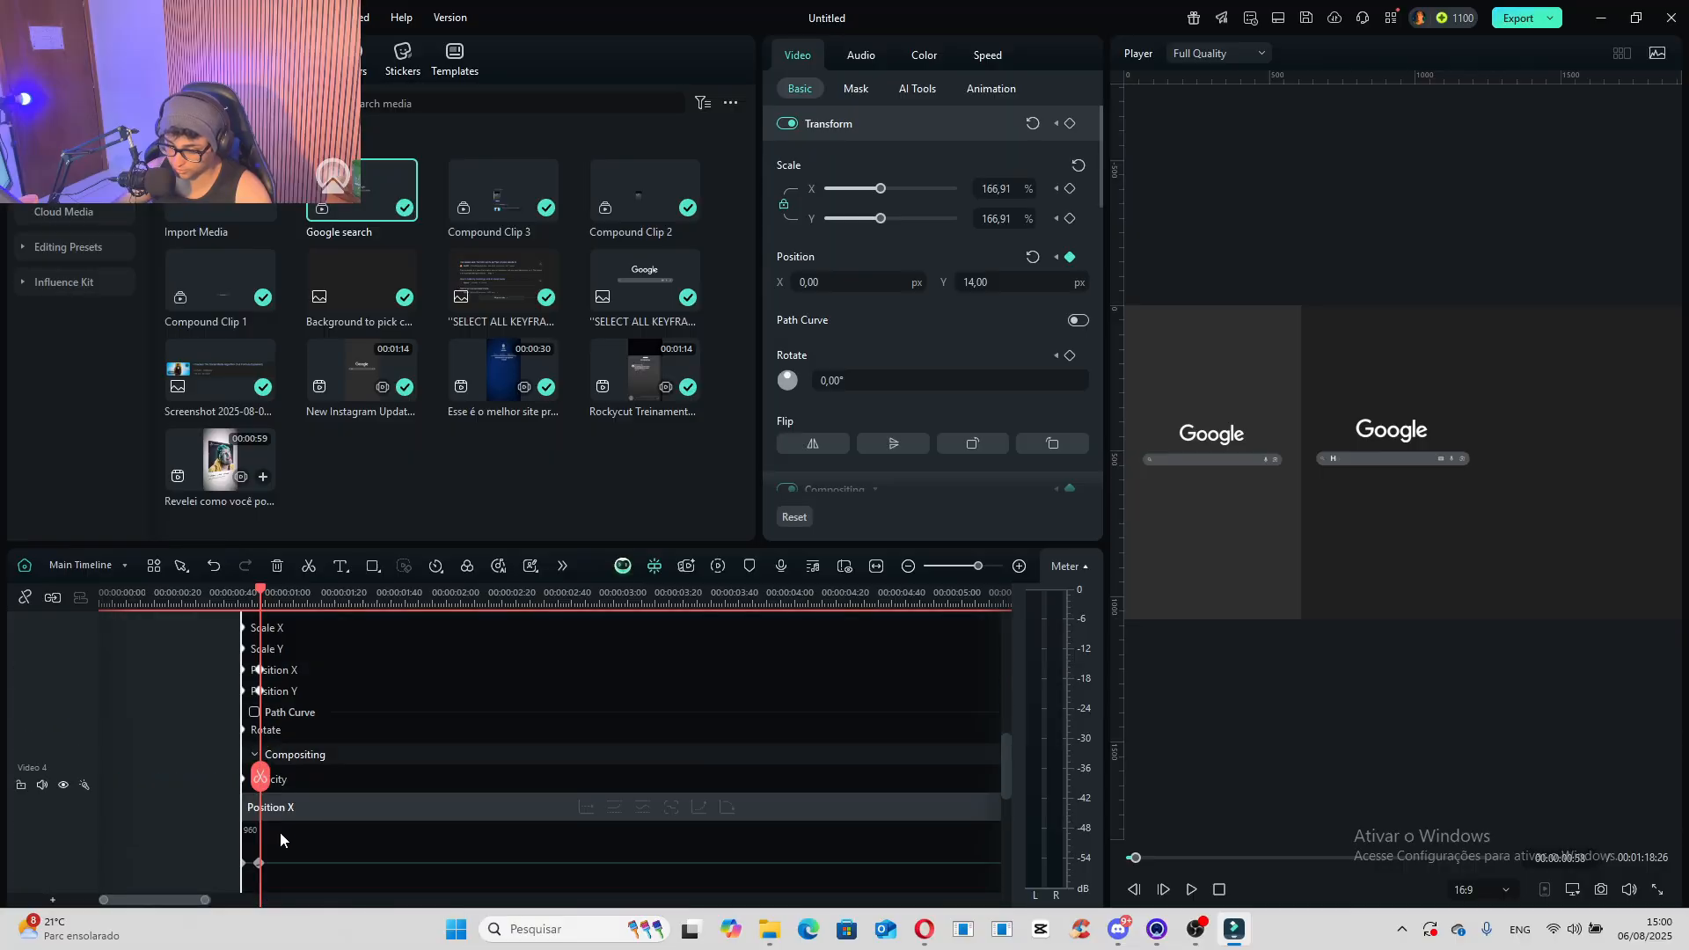
{"action": "right_click", "coordinate": [261, 804]}
{"action": "mouse_move", "coordinate": [317, 928]}
{"action": "left_click", "coordinate": [508, 934]}
{"action": "right_click", "coordinate": [260, 806]}
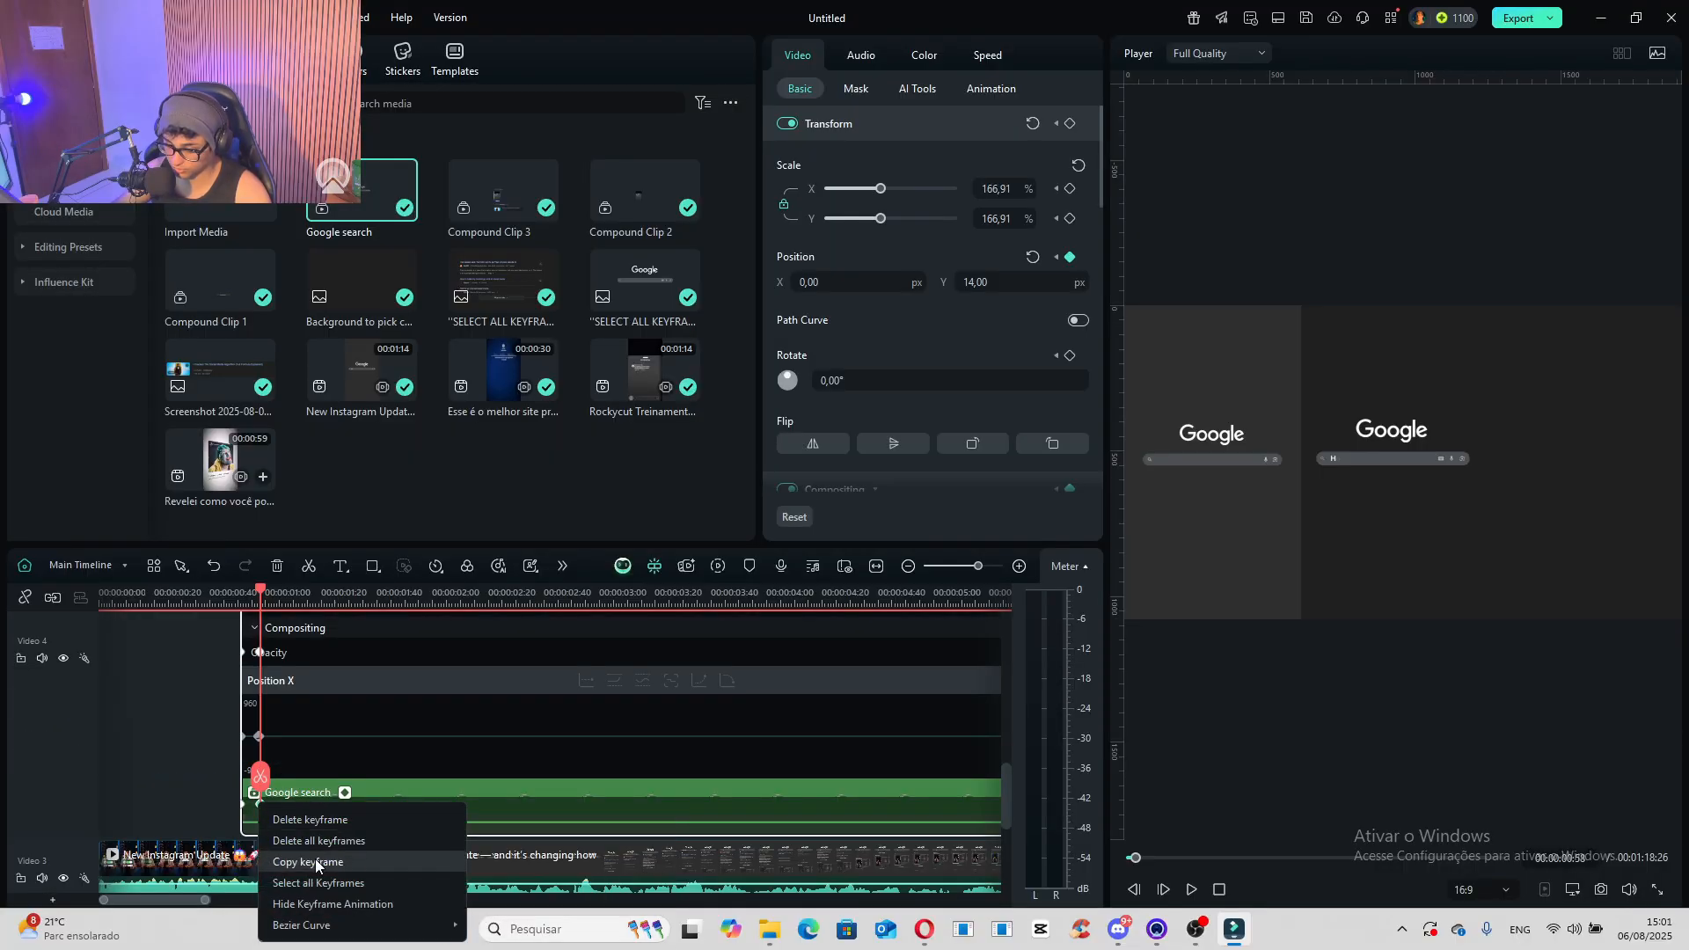
{"action": "left_click", "coordinate": [511, 922]}
- Play the scene from the start of the Google search clip to compare its fade-in and typing with the reference
{"action": "left_click", "coordinate": [238, 604]}
{"action": "key", "text": "space"}
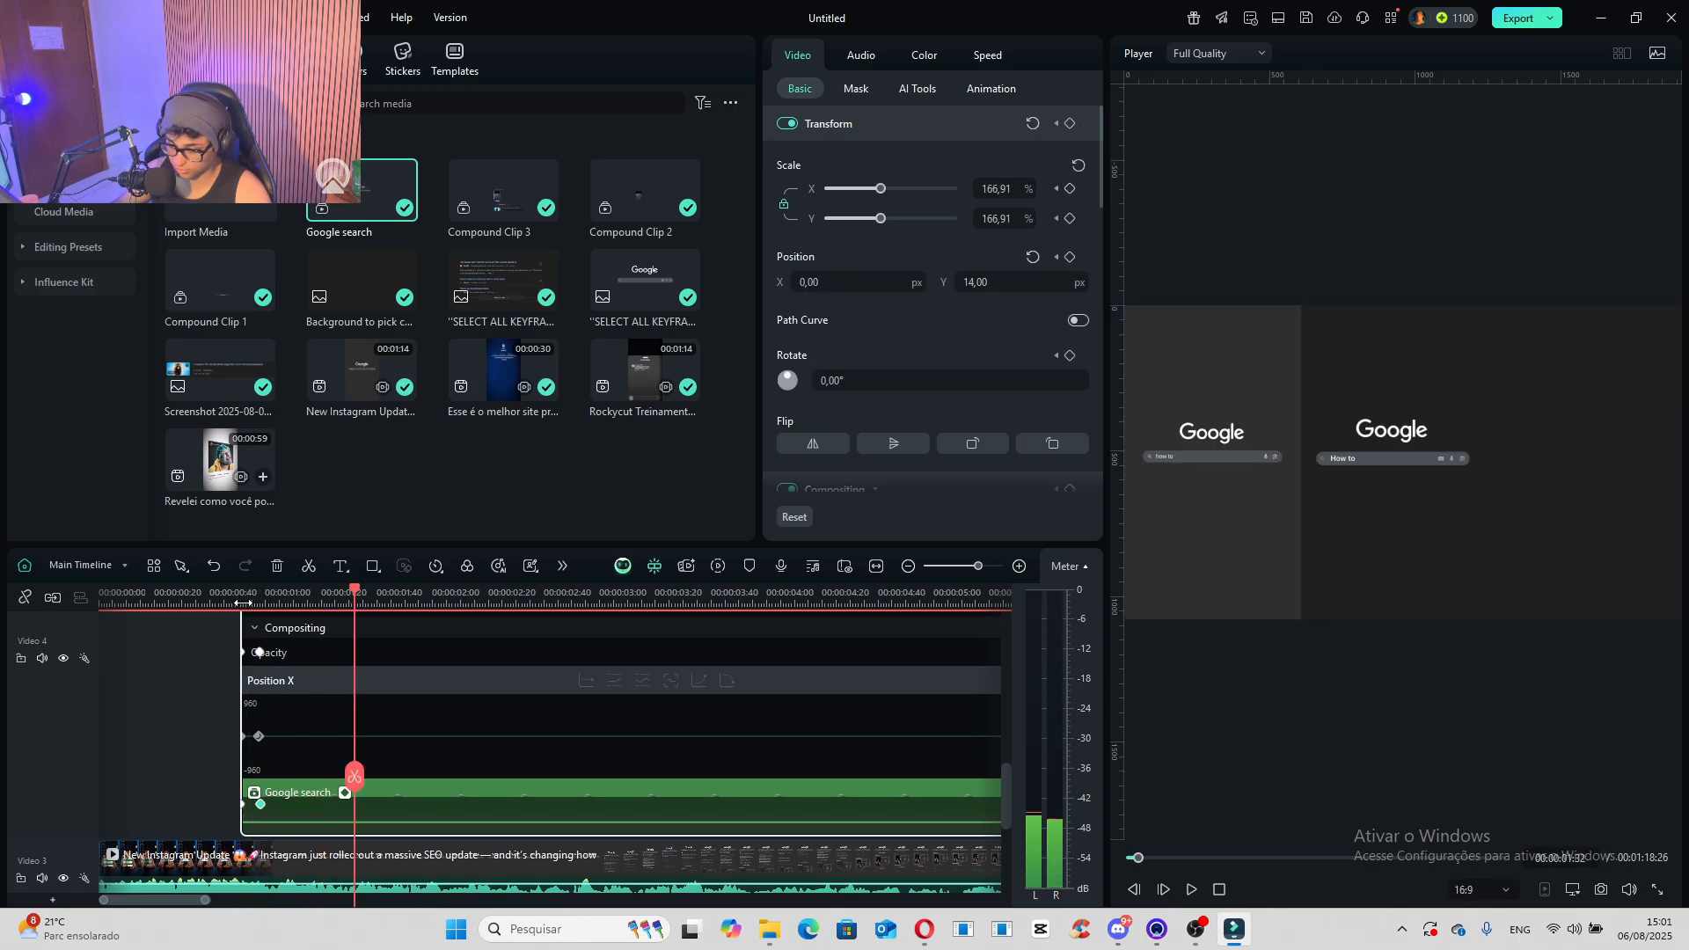
{"action": "left_click", "coordinate": [238, 604]}
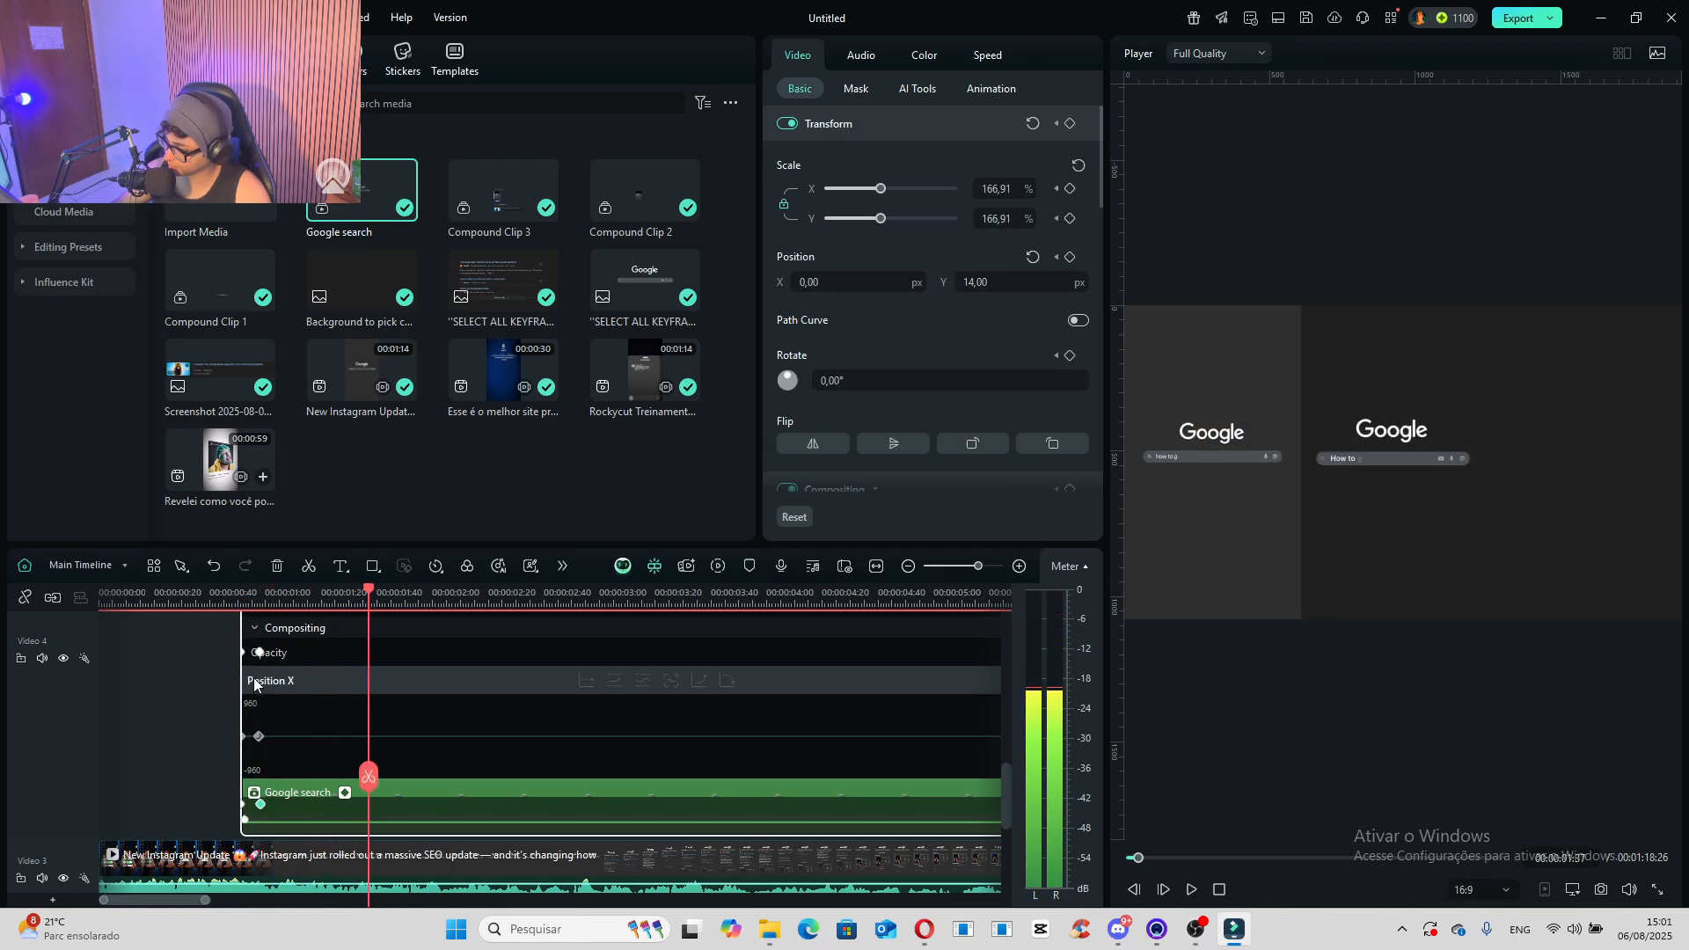
{"action": "key", "text": "space"}
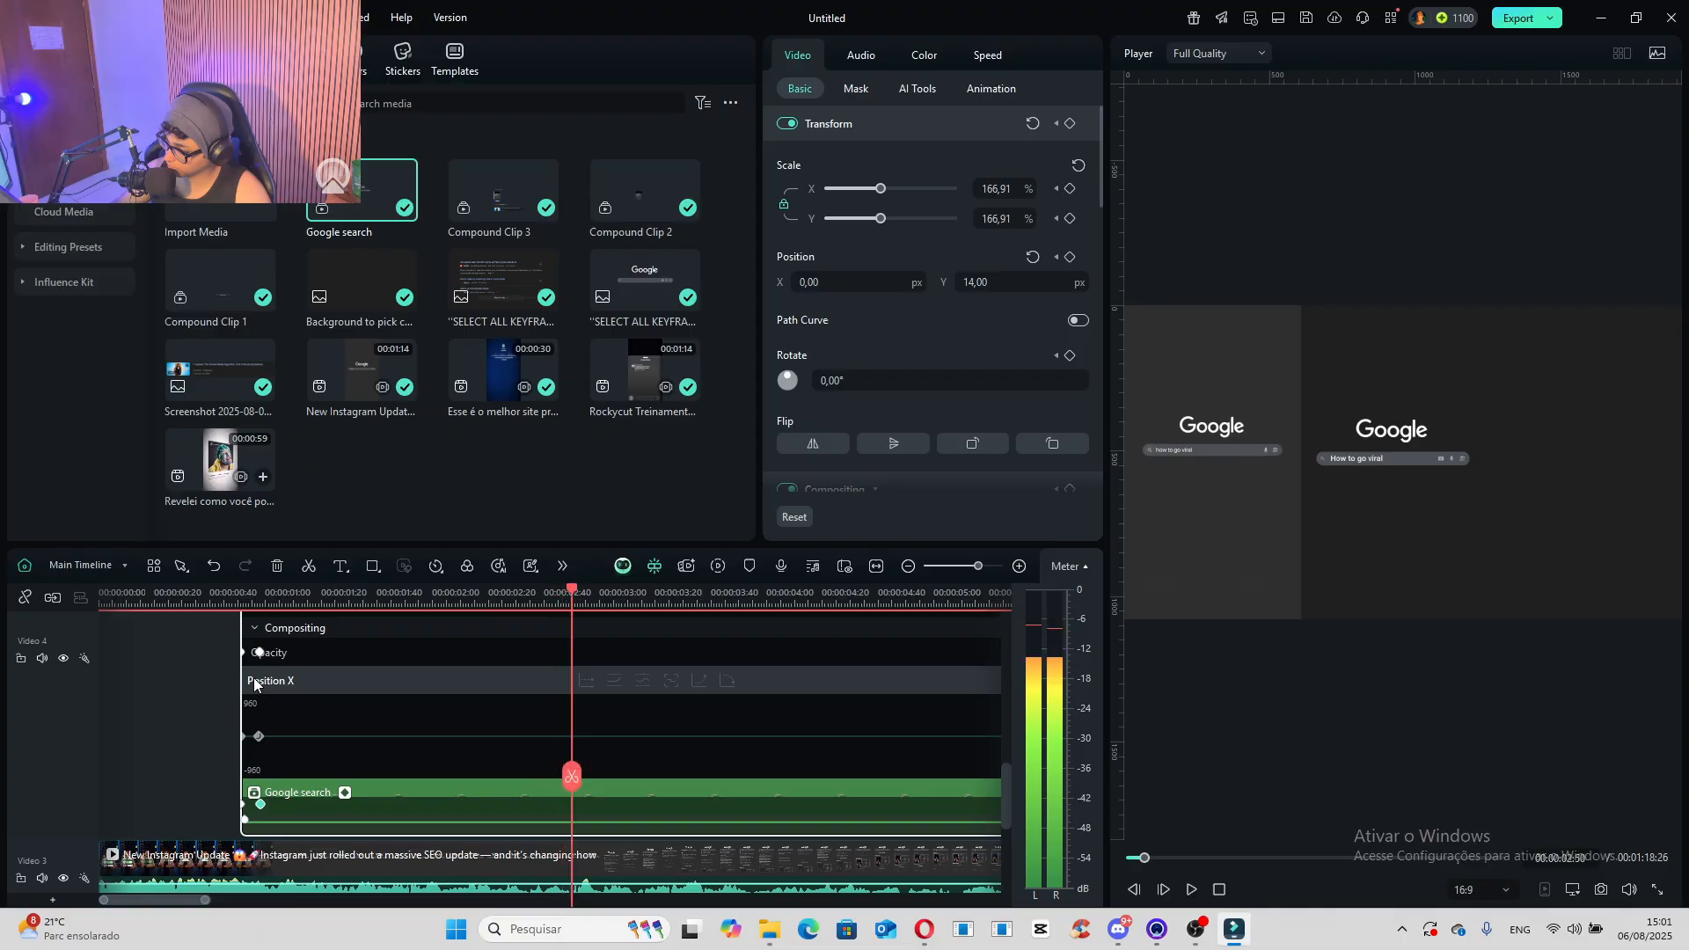
{"action": "left_click", "coordinate": [500, 605]}
{"action": "left_click_drag", "start_coordinate": [500, 605], "coordinate": [238, 629]}
{"action": "key", "text": "space"}
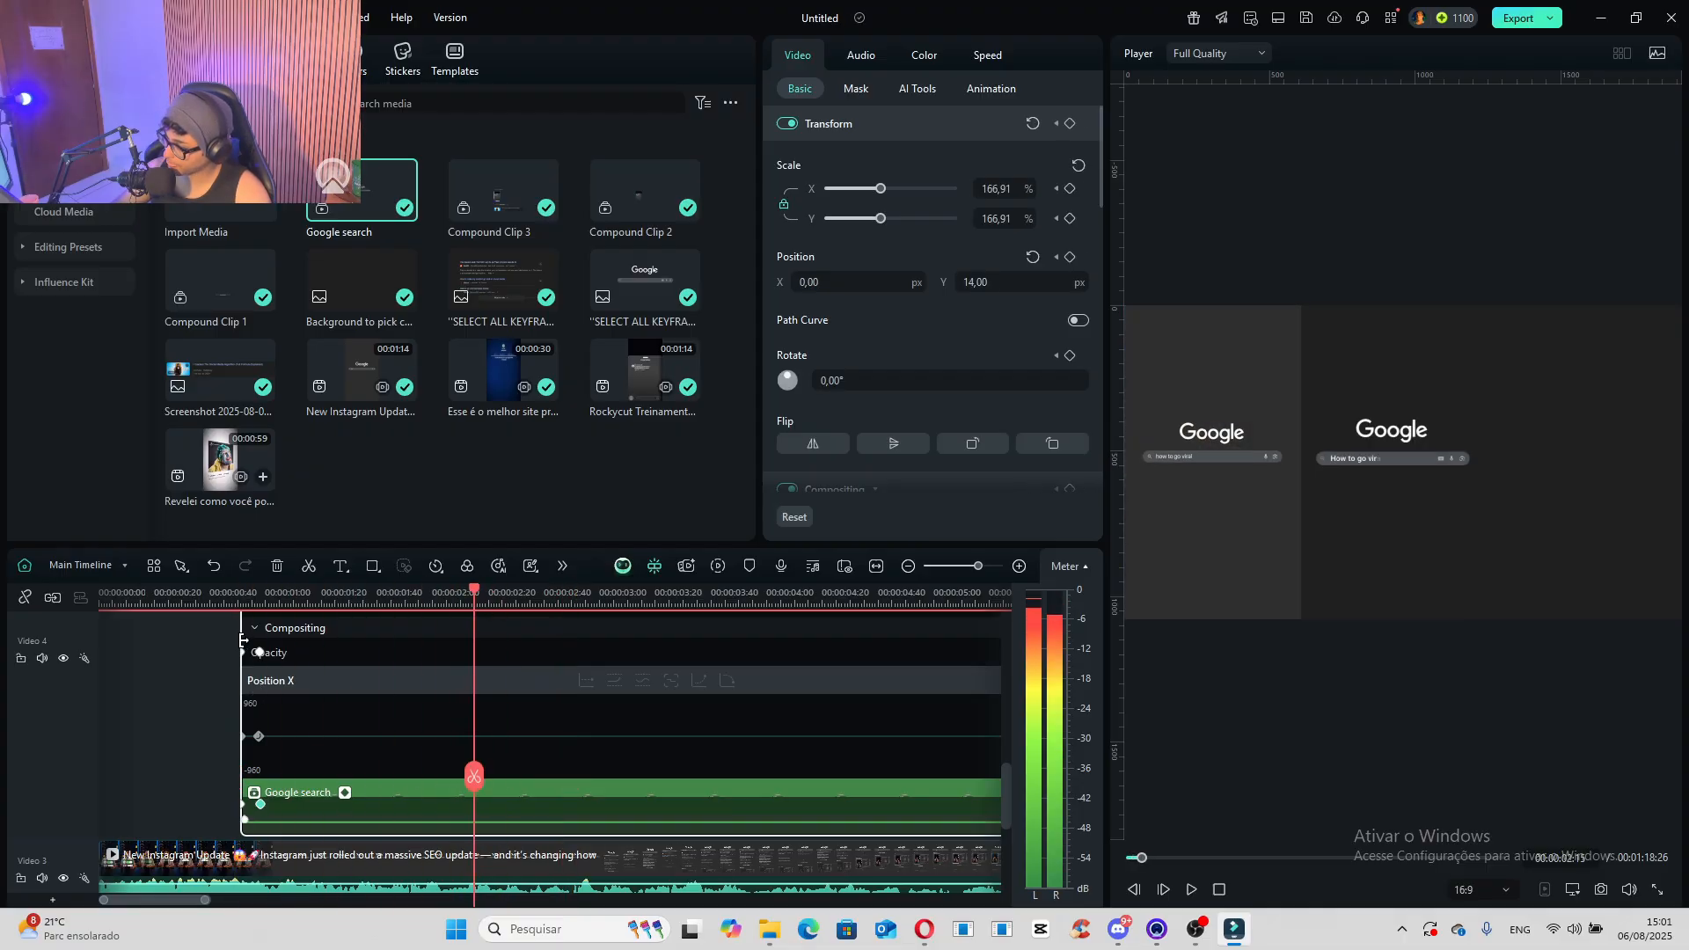
{"action": "key", "text": "space"}
- Add an ellipse on the track above the Google search clip, starting at about 00:00:02:23, and centre it in the frame
{"action": "scroll", "coordinate": [469, 735], "scroll_direction": "up", "scroll_amount": 5}
{"action": "scroll", "coordinate": [470, 735], "scroll_direction": "down", "scroll_amount": 5}
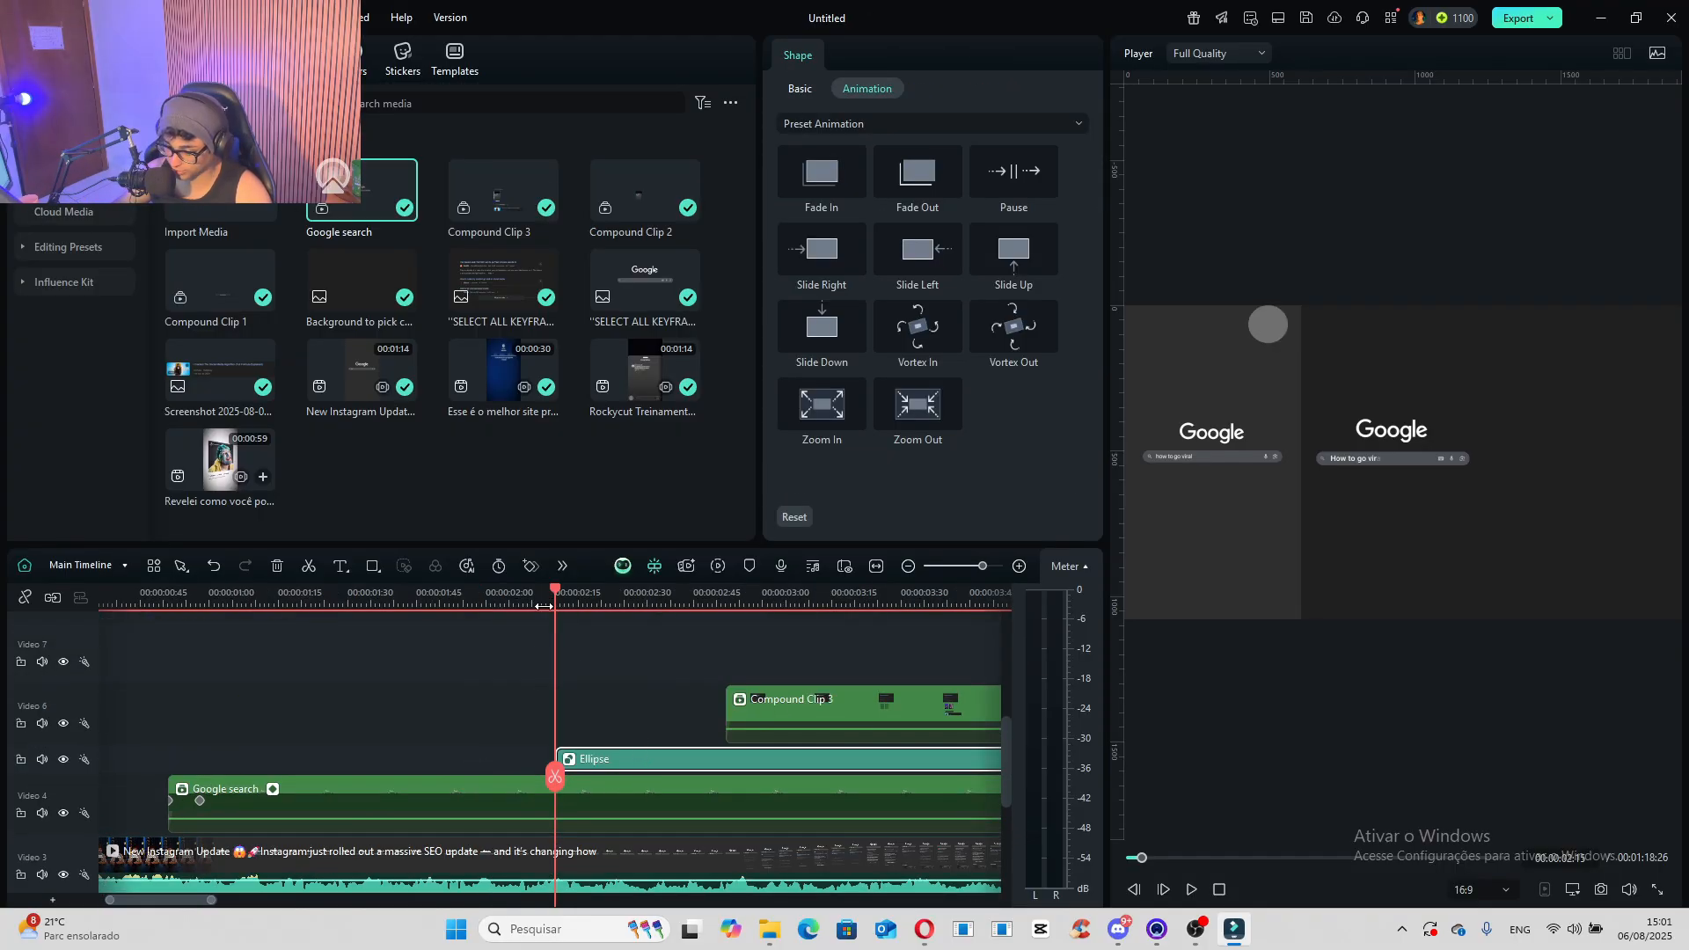
{"action": "left_click_drag", "start_coordinate": [543, 606], "coordinate": [649, 754]}
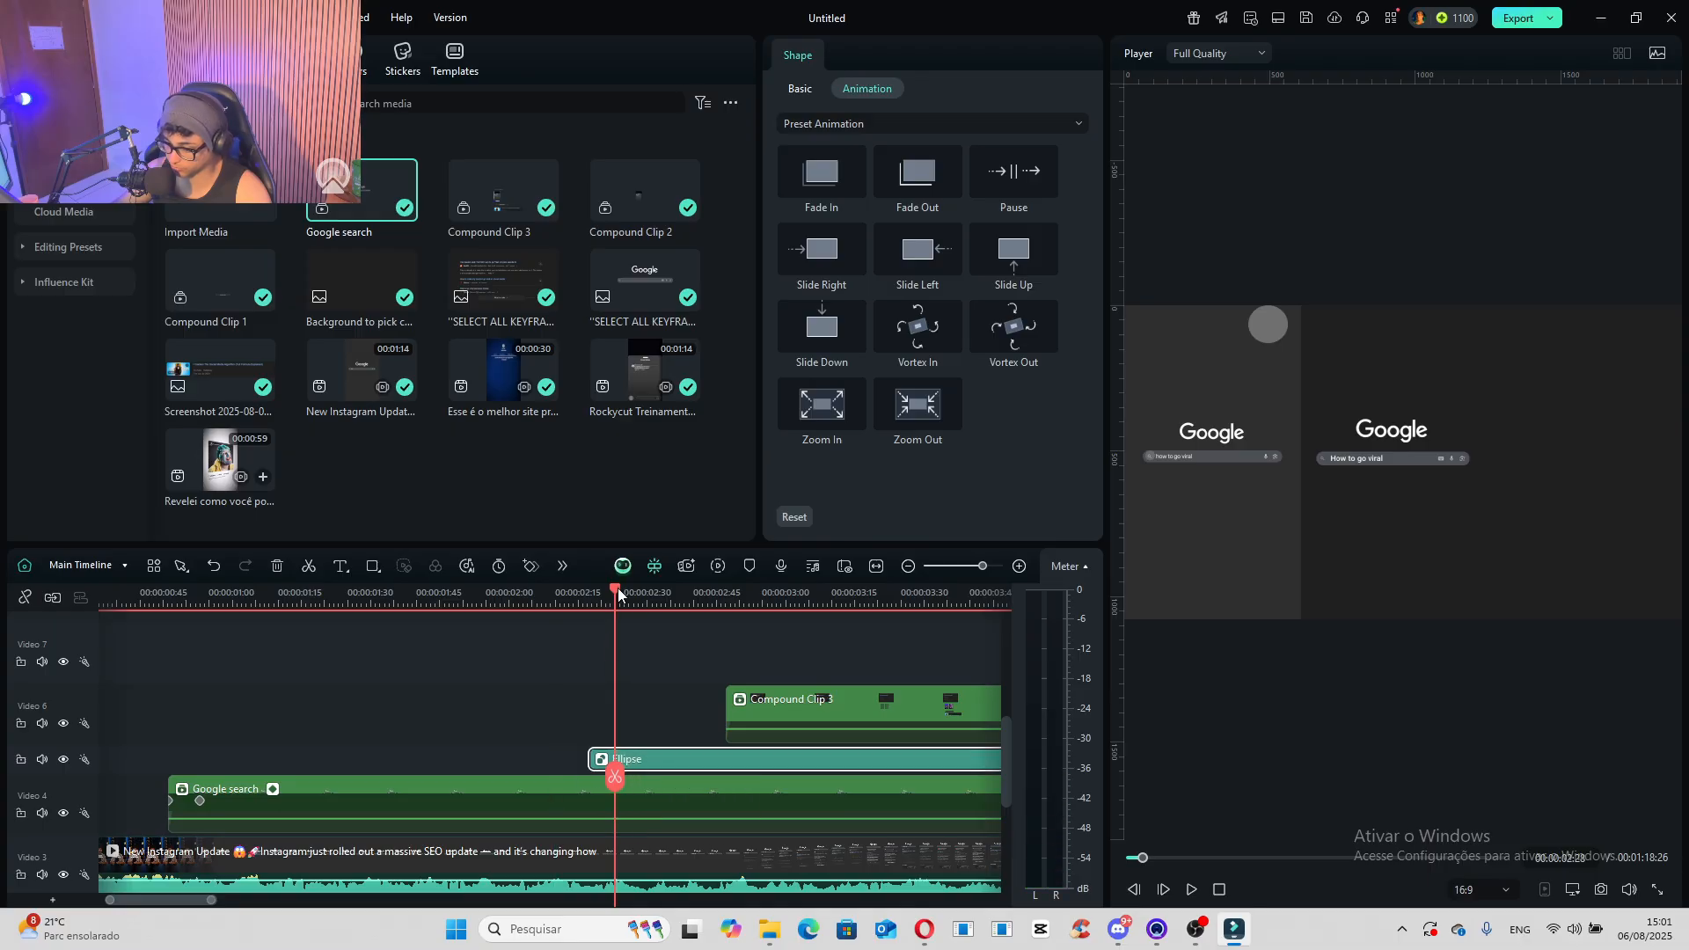
{"action": "left_click_drag", "start_coordinate": [618, 594], "coordinate": [595, 595]}
{"action": "left_click_drag", "start_coordinate": [1270, 324], "coordinate": [1413, 468]}
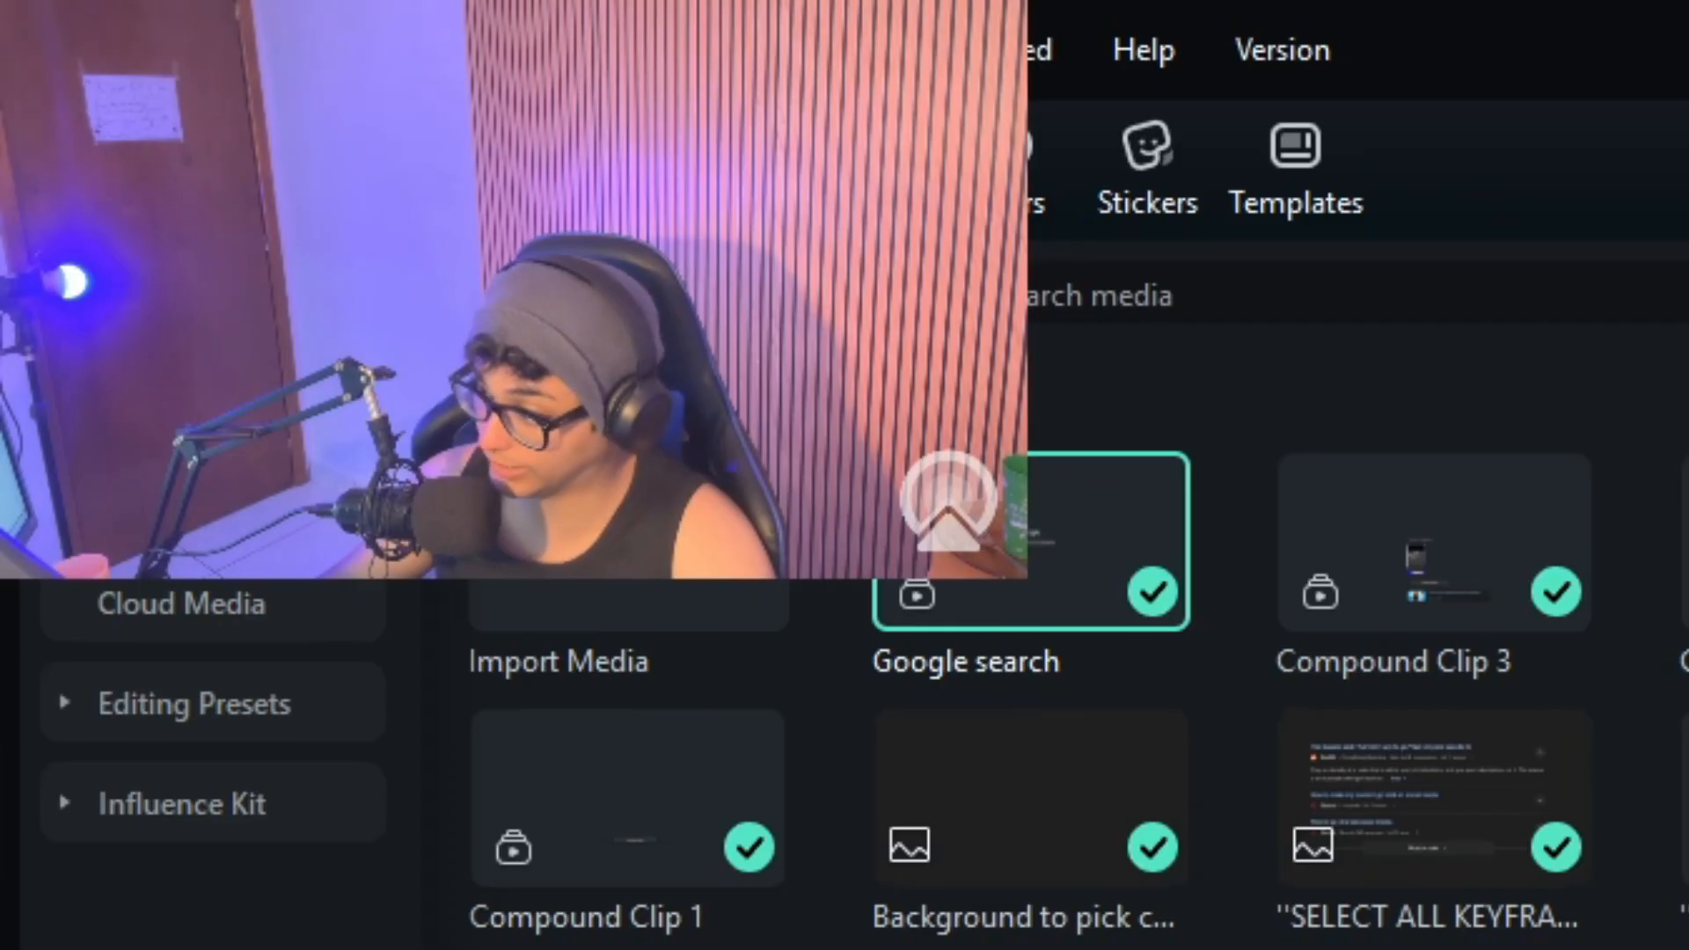
- Turn the Ellipse clip into a compound clip with a resolution of 4096x2160 (DCI 4k)
{"action": "right_click", "coordinate": [647, 762]}
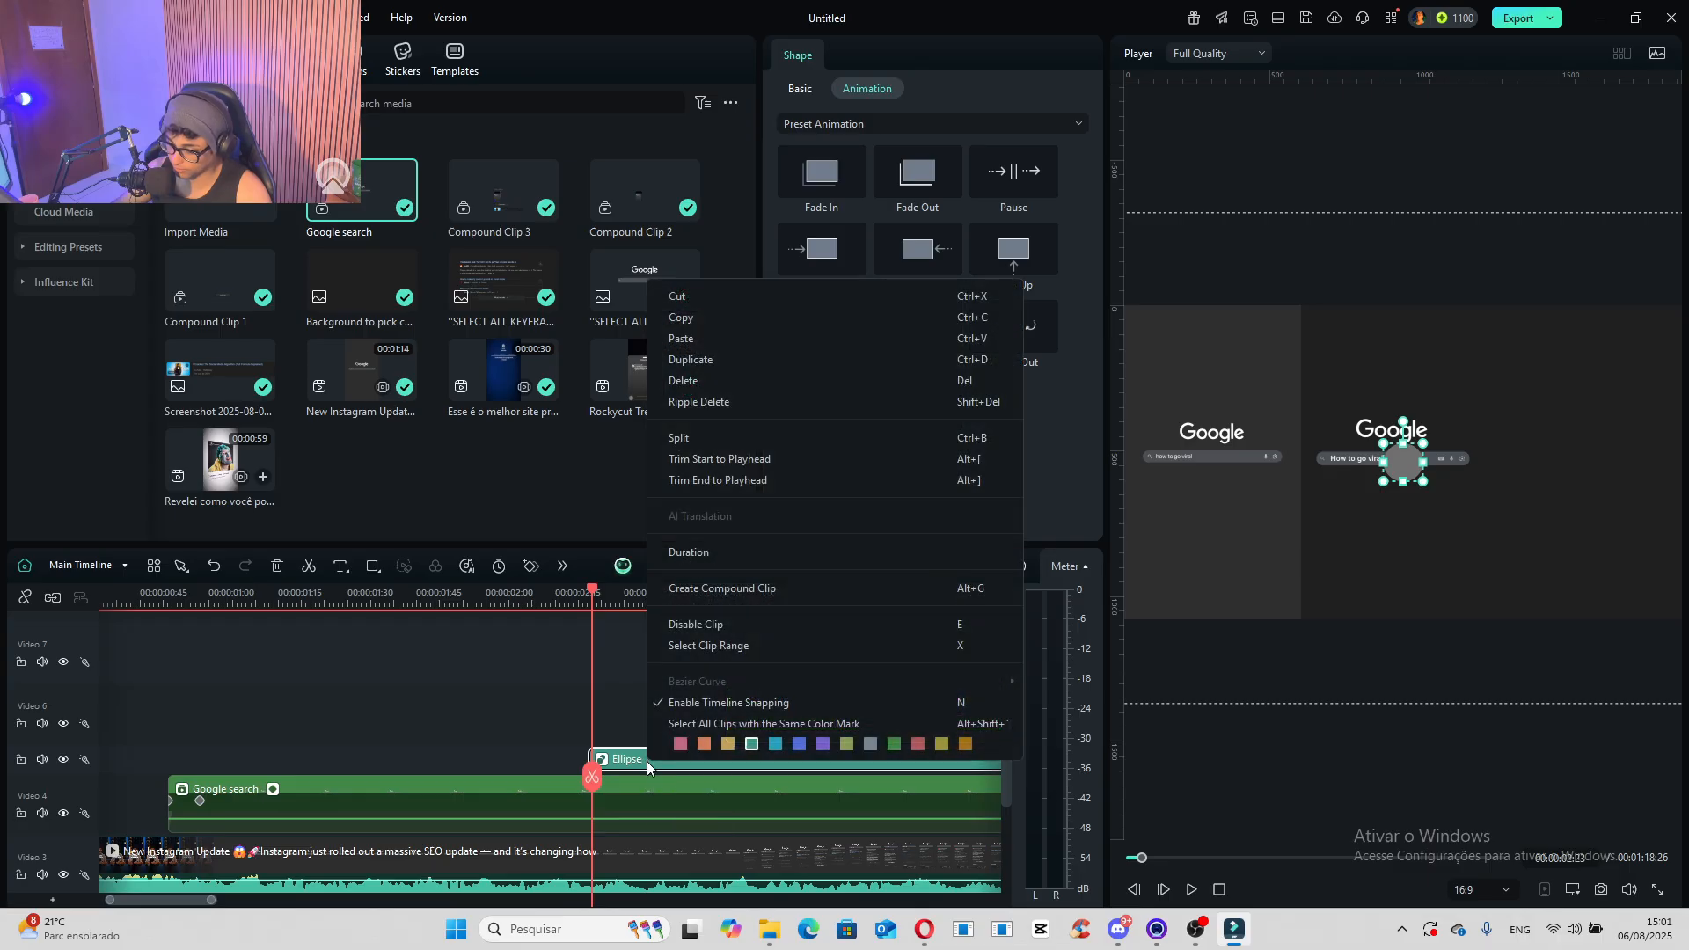
{"action": "left_click", "coordinate": [756, 597]}
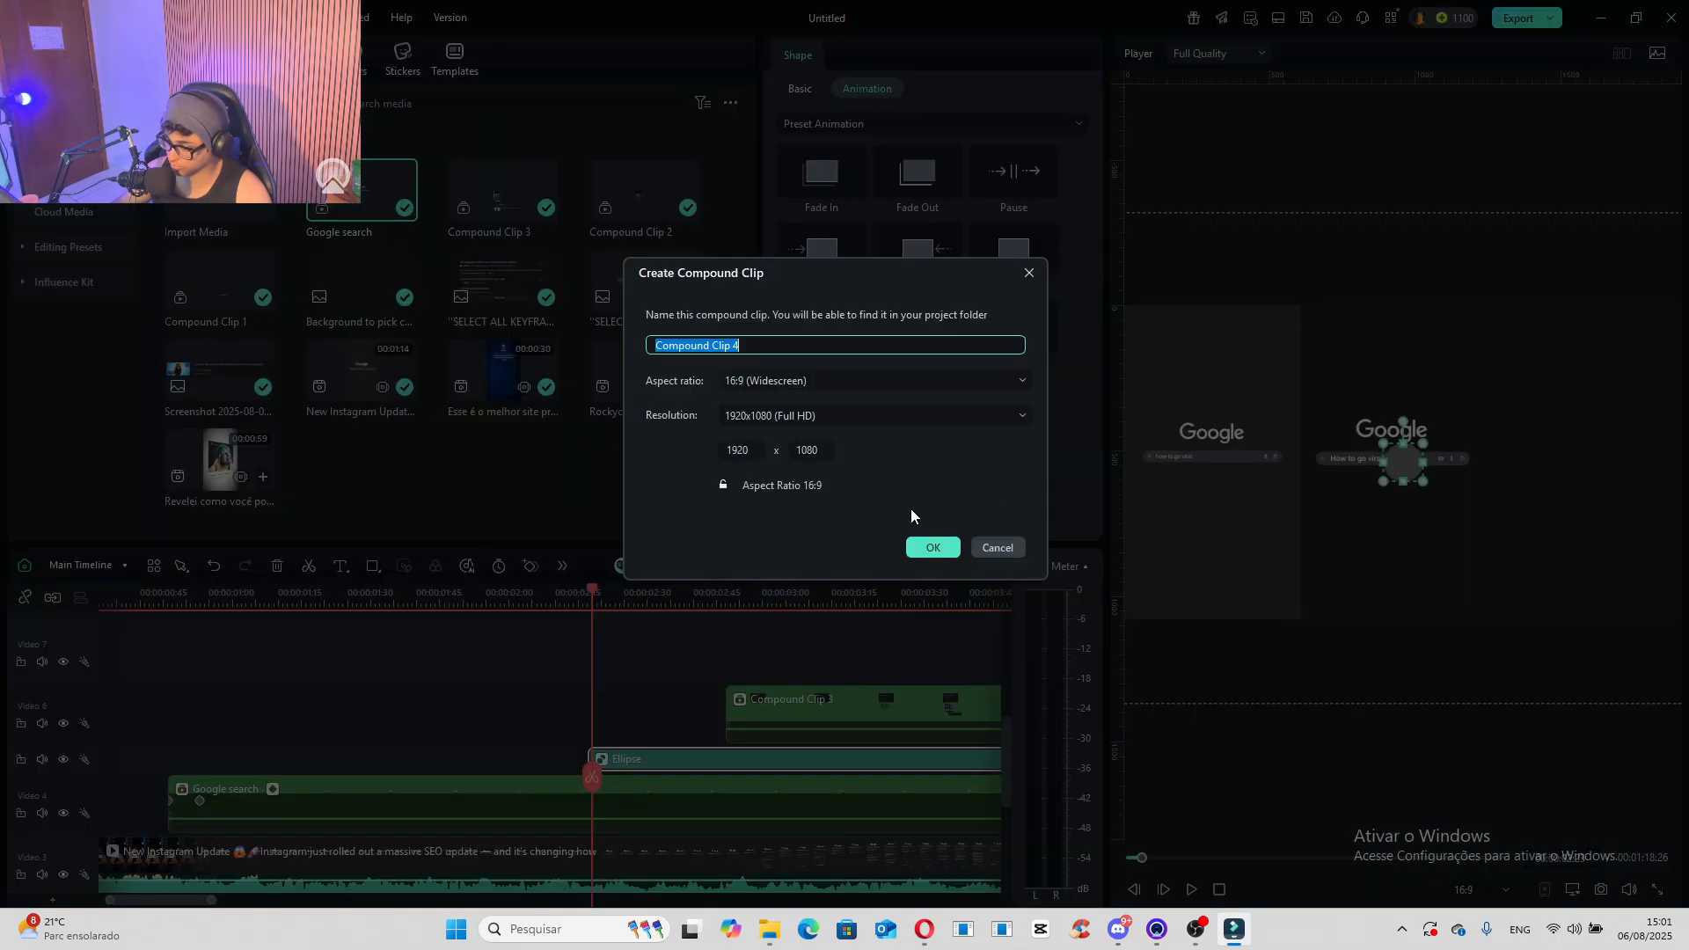
{"action": "left_click", "coordinate": [857, 416]}
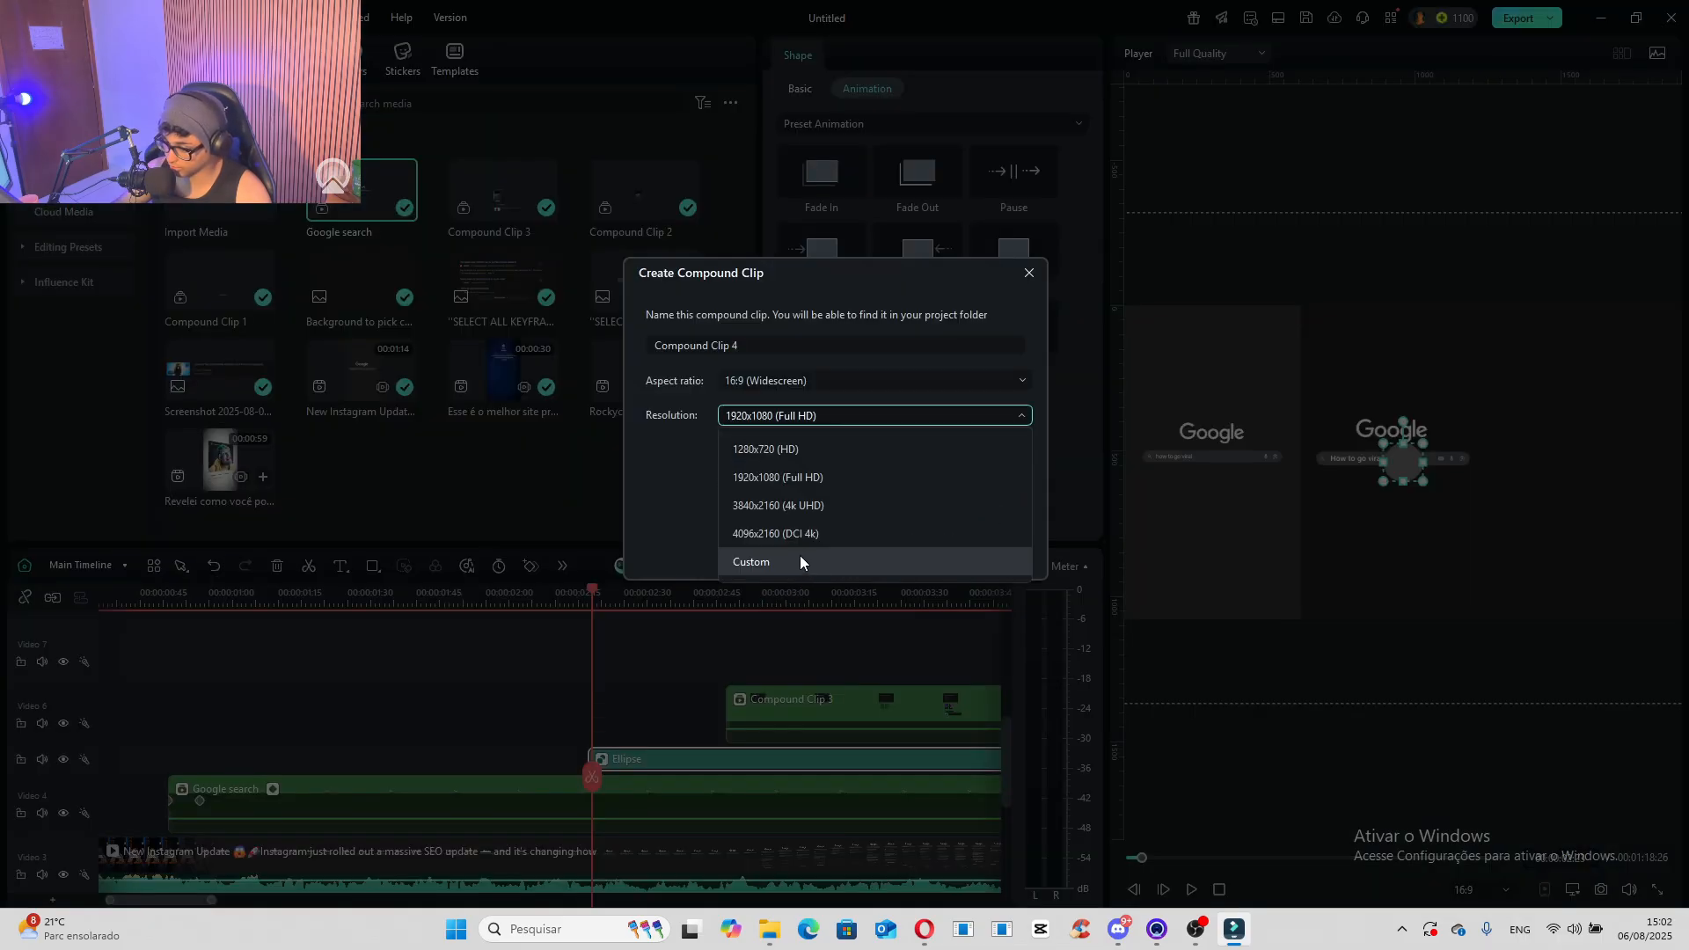
{"action": "left_click", "coordinate": [807, 535]}
{"action": "left_click", "coordinate": [931, 549]}
- Scale Compound Clip 4 to 29.09% and place its circle at the search bar's starting end, at X -279.24 and Y 14 px
{"action": "left_click", "coordinate": [799, 759]}
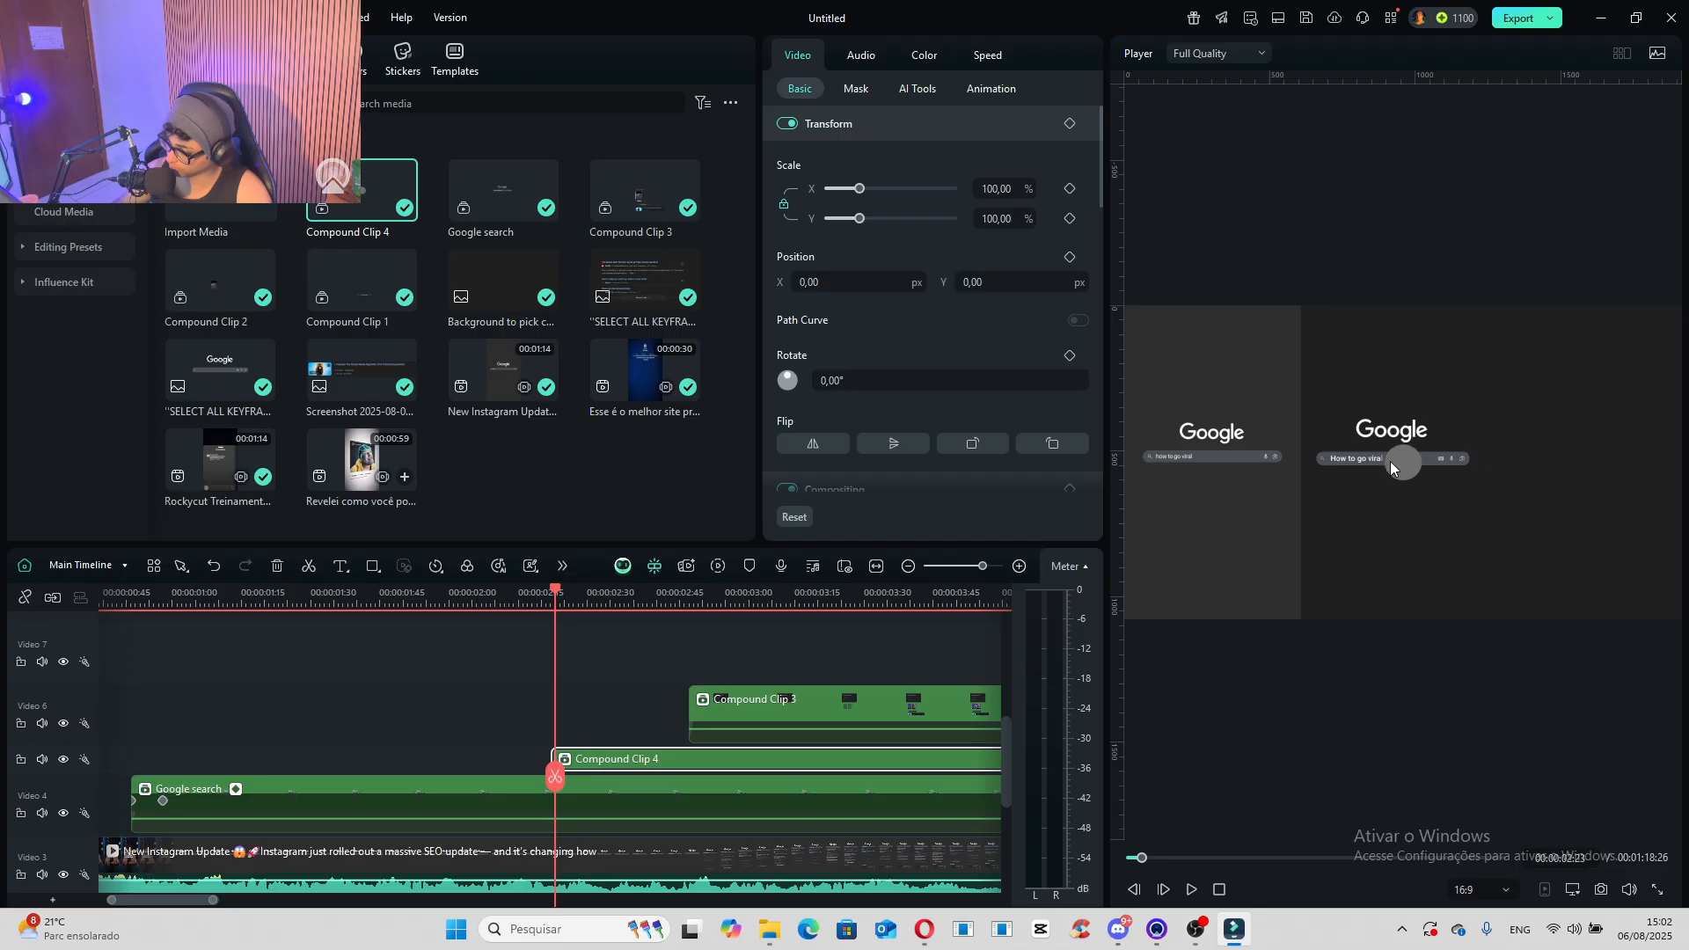
{"action": "left_click_drag", "start_coordinate": [1390, 468], "coordinate": [1267, 463]}
{"action": "scroll", "coordinate": [1323, 486], "scroll_direction": "down", "scroll_amount": 6}
{"action": "scroll", "coordinate": [1285, 489], "scroll_direction": "up", "scroll_amount": 5}
{"action": "scroll", "coordinate": [1257, 498], "scroll_direction": "down", "scroll_amount": 3}
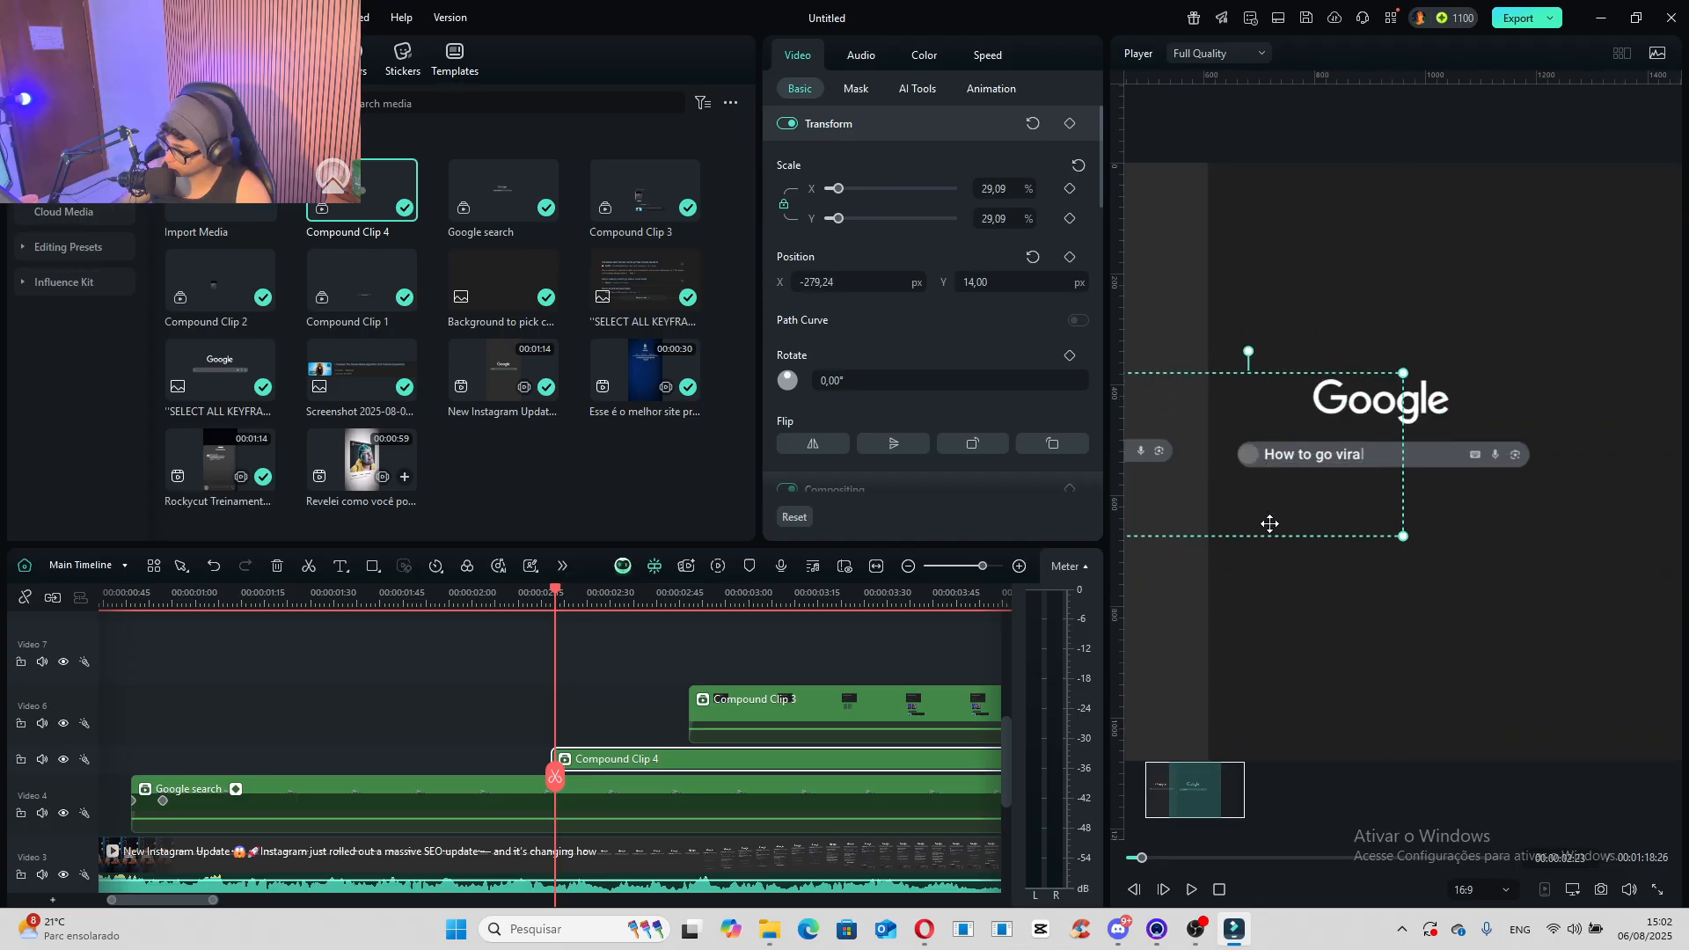
- Scale Compound Clip 4 to 27.94% and move its circle to X -272.62 px so it fits the search bar's starting end
{"action": "scroll", "coordinate": [1270, 532], "scroll_direction": "up", "scroll_amount": 2}
{"action": "scroll", "coordinate": [1267, 662], "scroll_direction": "down", "scroll_amount": 1}
{"action": "left_click_drag", "start_coordinate": [1210, 791], "coordinate": [1184, 789]}
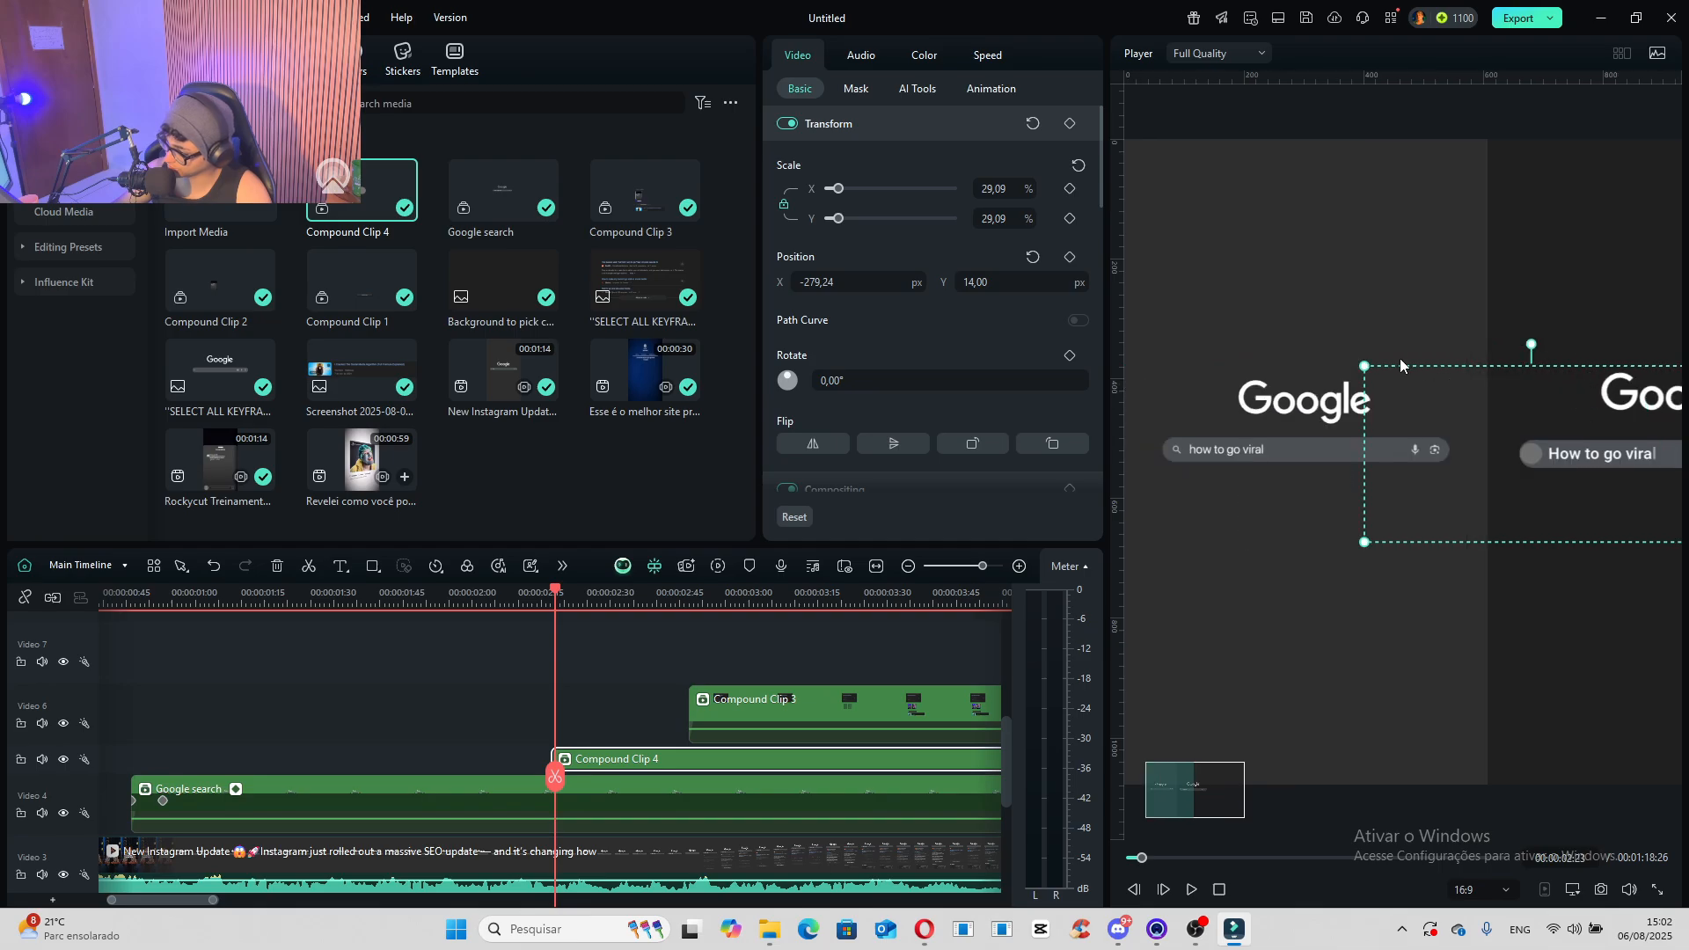
{"action": "left_click_drag", "start_coordinate": [1363, 366], "coordinate": [1378, 369]}
{"action": "key", "text": "Left"}
{"action": "key", "text": "Left"}
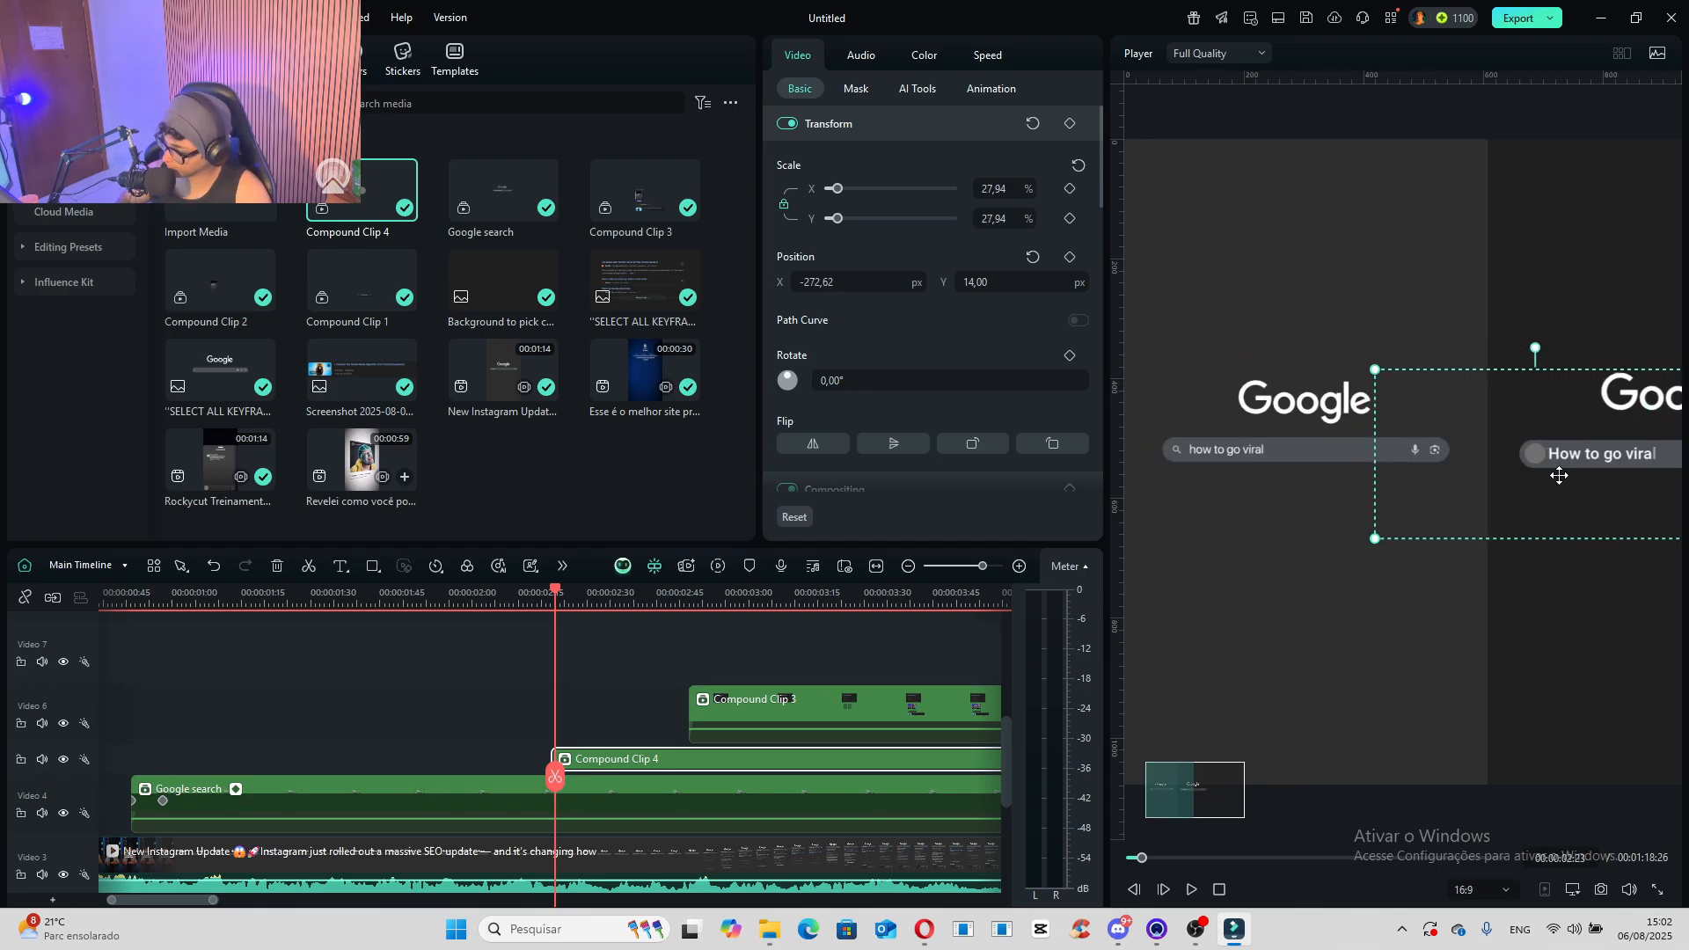
- Apply the Glow Color effect to Compound Clip 4
{"action": "left_click", "coordinate": [300, 59]}
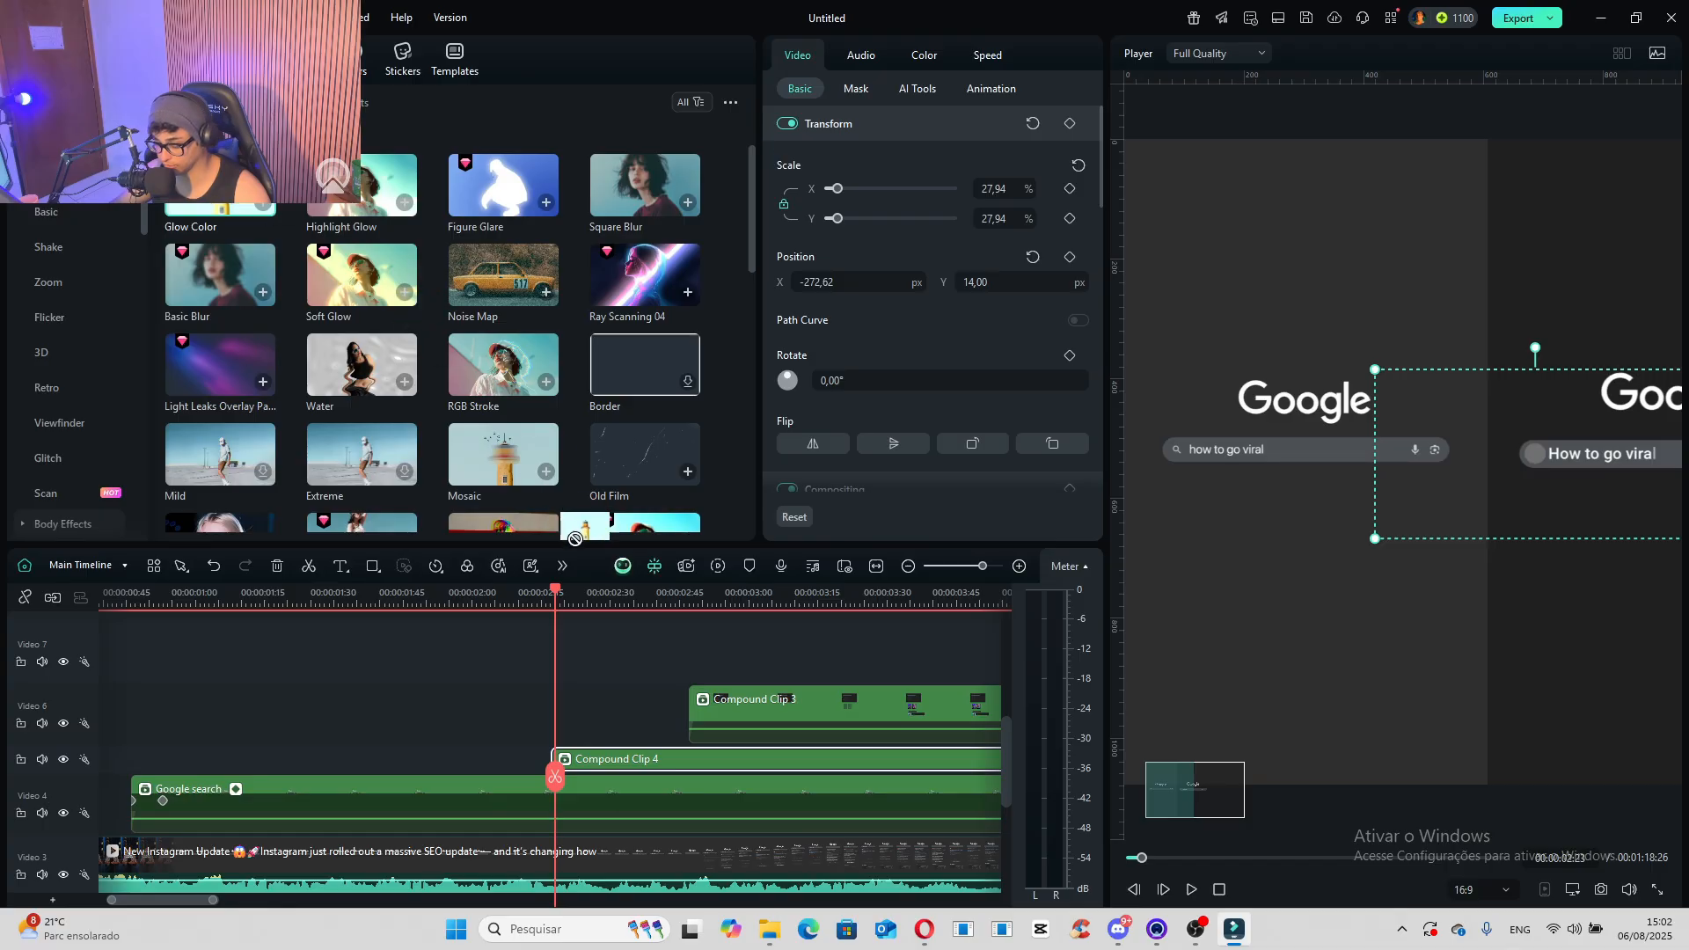
{"action": "left_click_drag", "start_coordinate": [574, 538], "coordinate": [670, 755]}
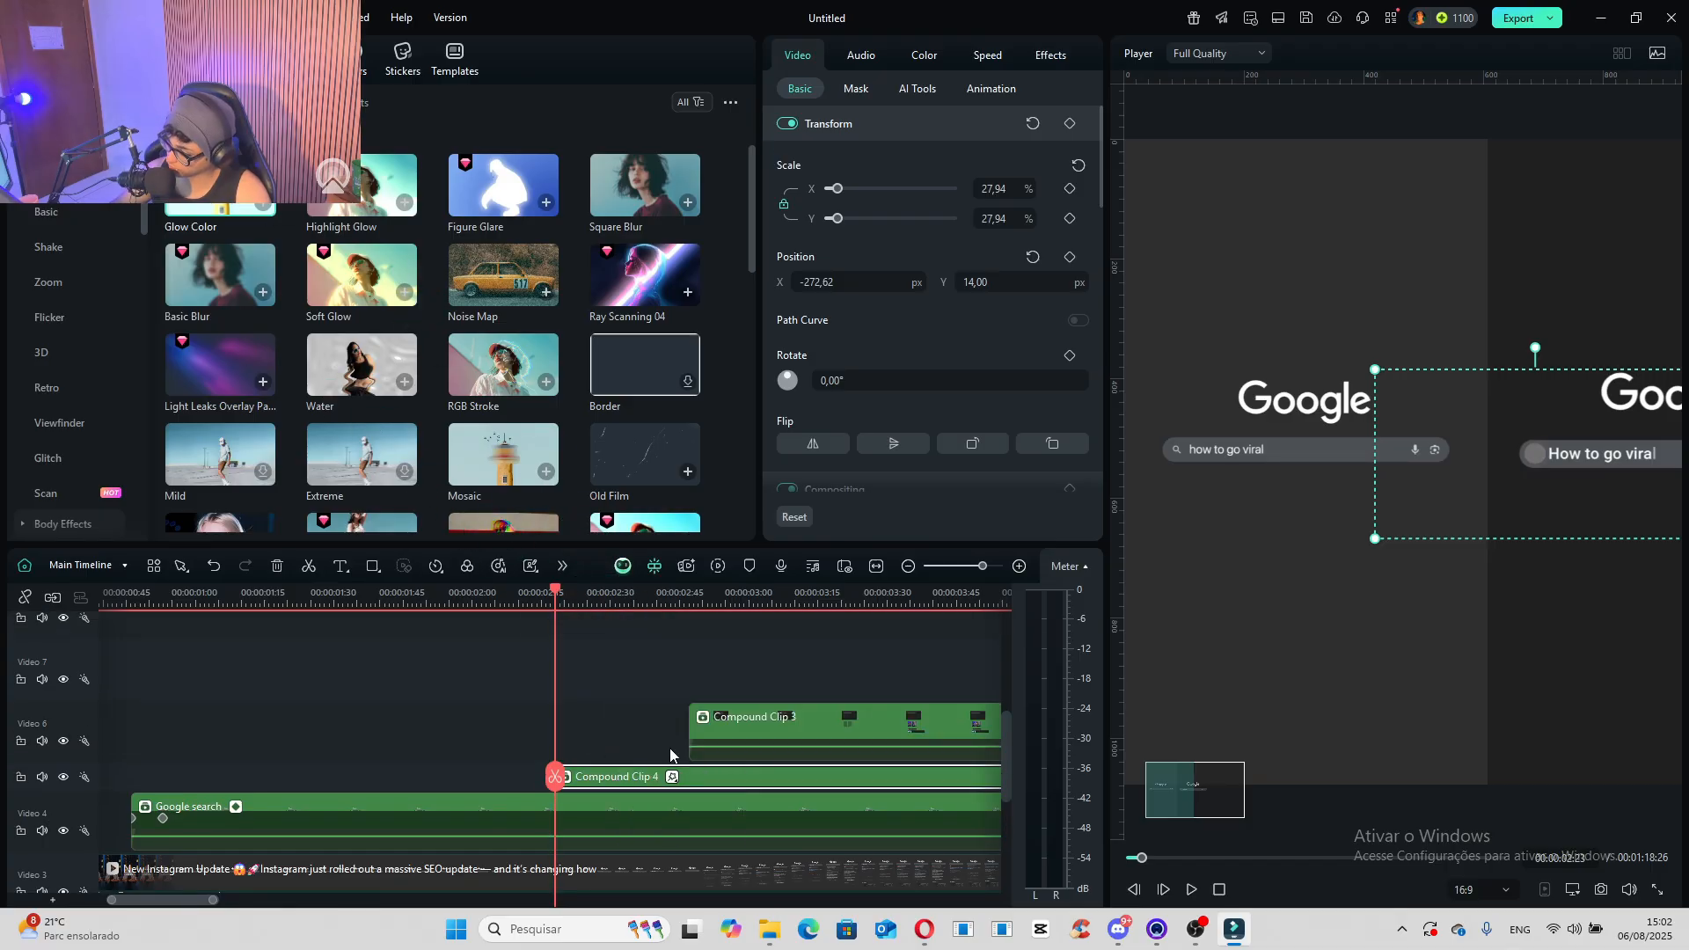
{"action": "left_click", "coordinate": [673, 777]}
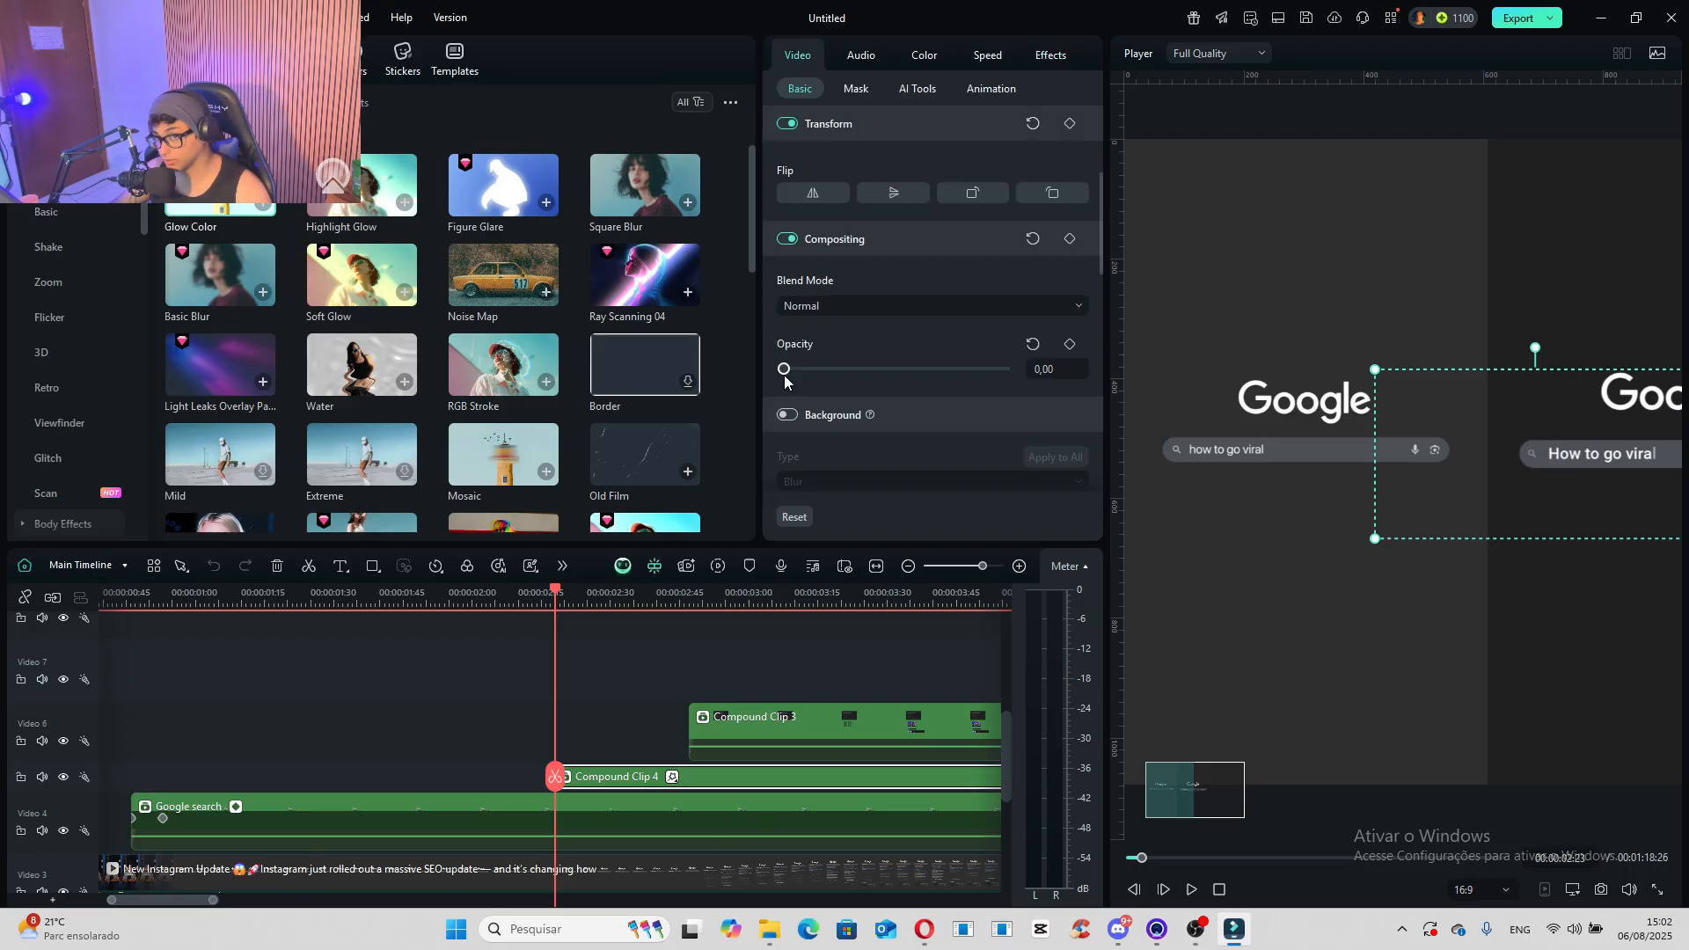
- Keyframe Compound Clip 4's opacity from 0 at its start to 74 at 00:00:02:29 and back to 0 at 00:00:02:33
{"action": "left_click", "coordinate": [1069, 344]}
{"action": "left_click_drag", "start_coordinate": [559, 786], "coordinate": [583, 784]}
{"action": "left_click_drag", "start_coordinate": [806, 377], "coordinate": [971, 378]}
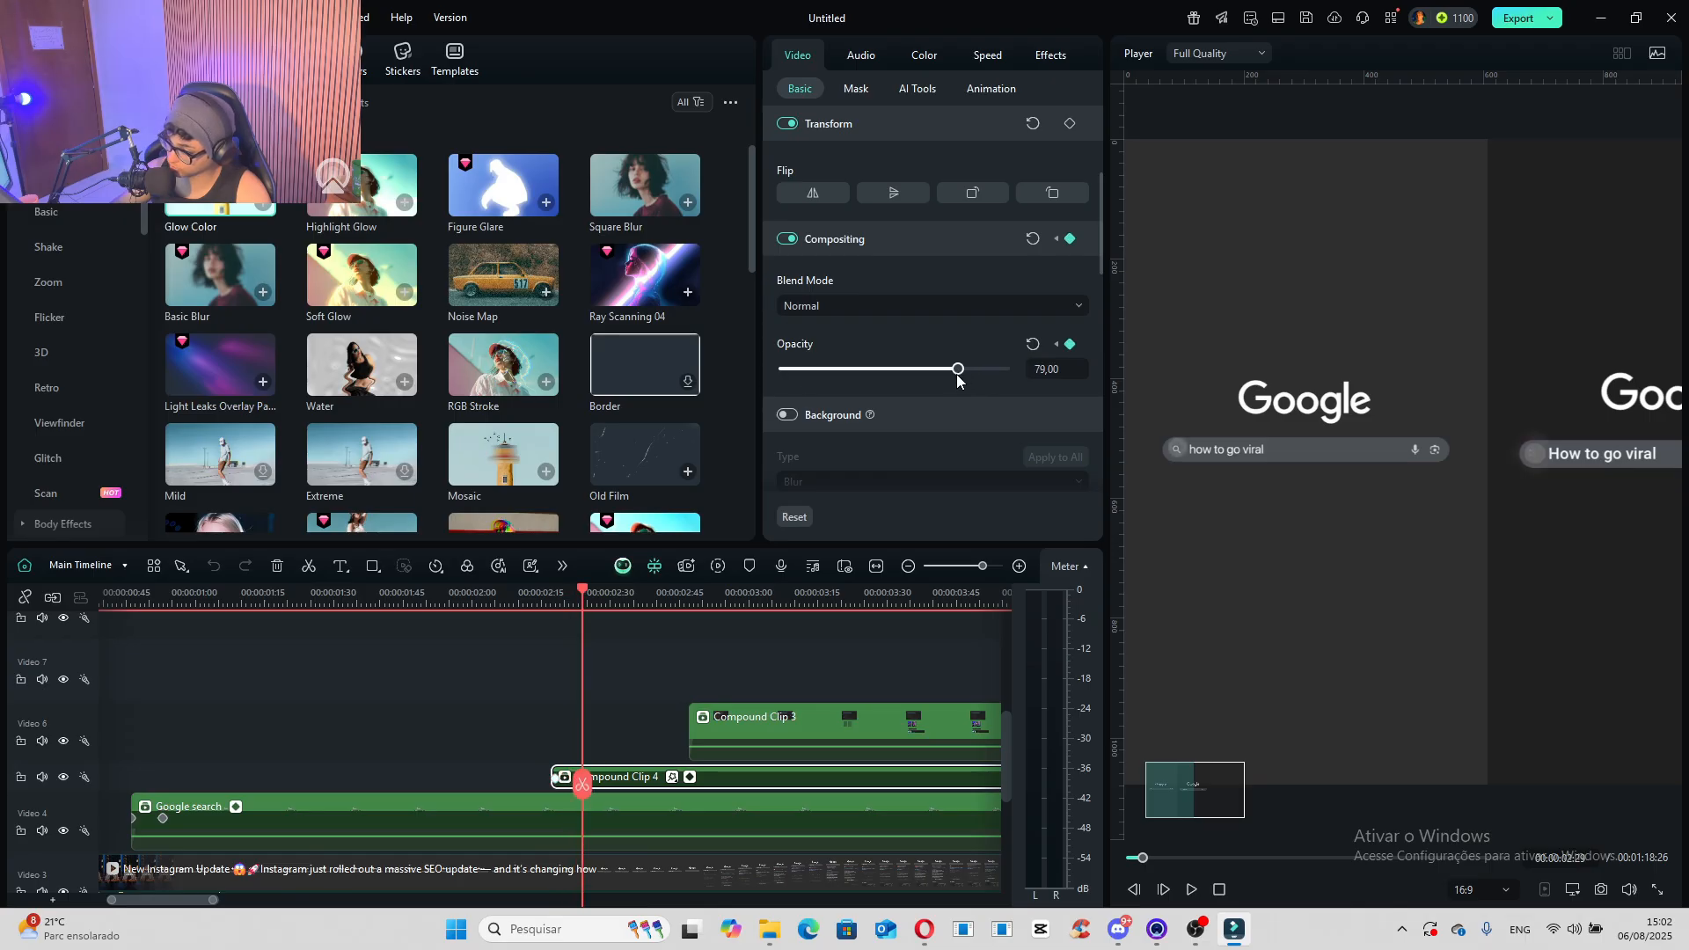
{"action": "left_click_drag", "start_coordinate": [582, 784], "coordinate": [601, 786]}
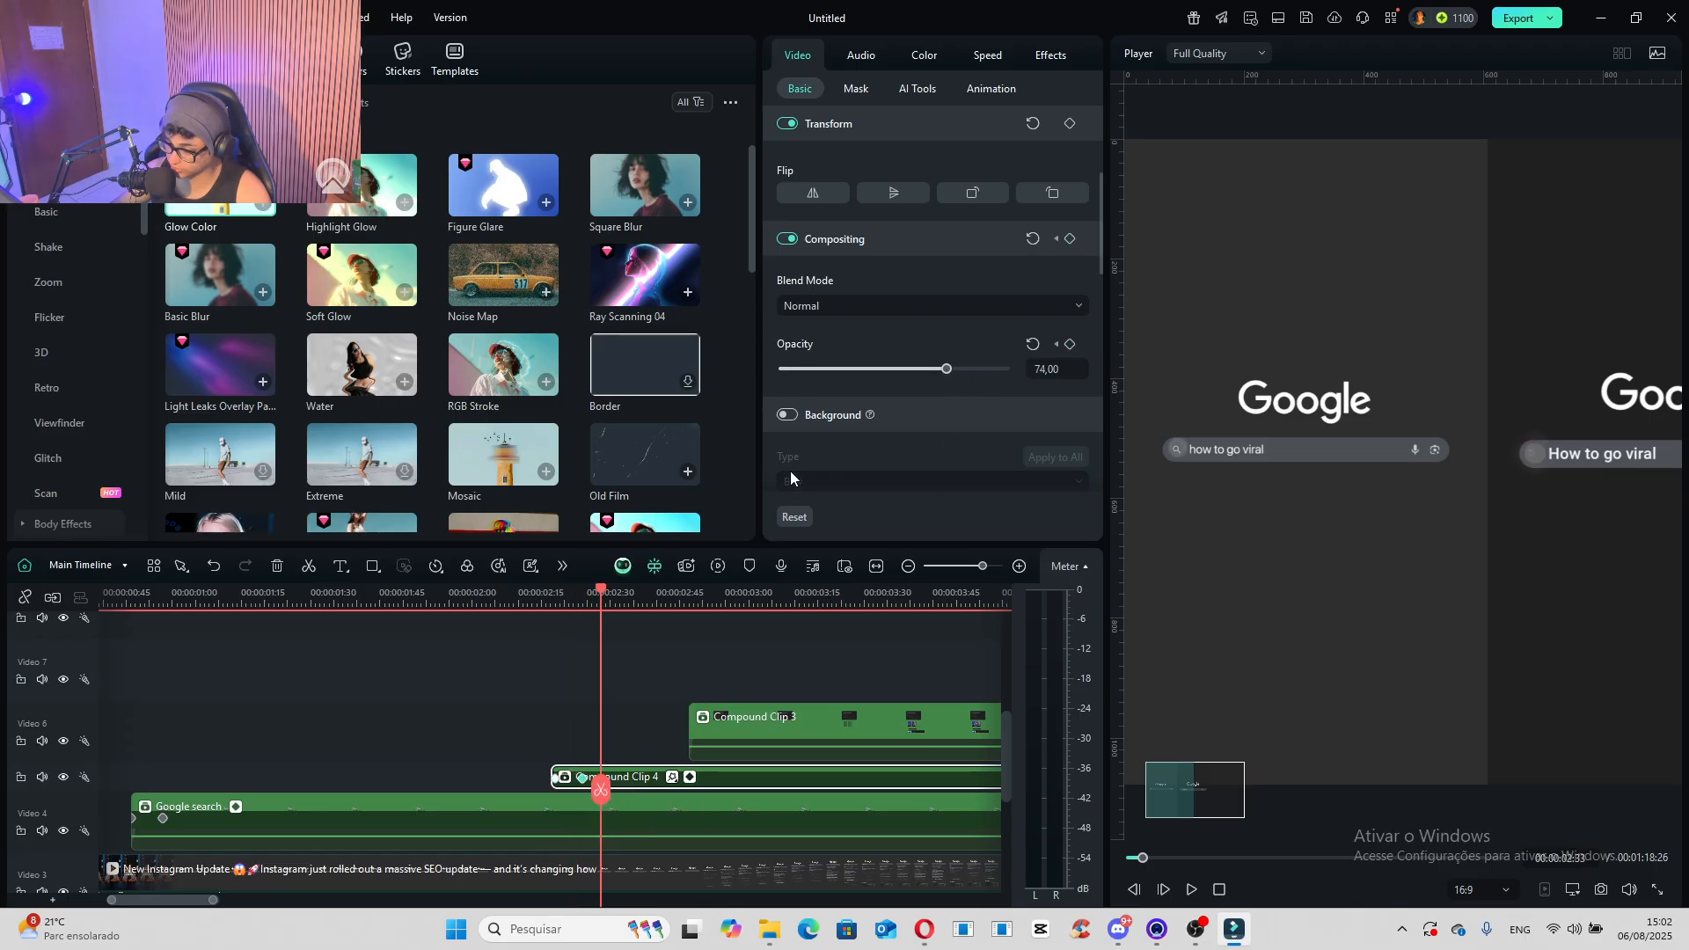
{"action": "left_click_drag", "start_coordinate": [861, 376], "coordinate": [757, 382]}
- Play the scene from the start of Compound Clip 4 to check the circle's flash on the search bar
{"action": "left_click", "coordinate": [552, 600]}
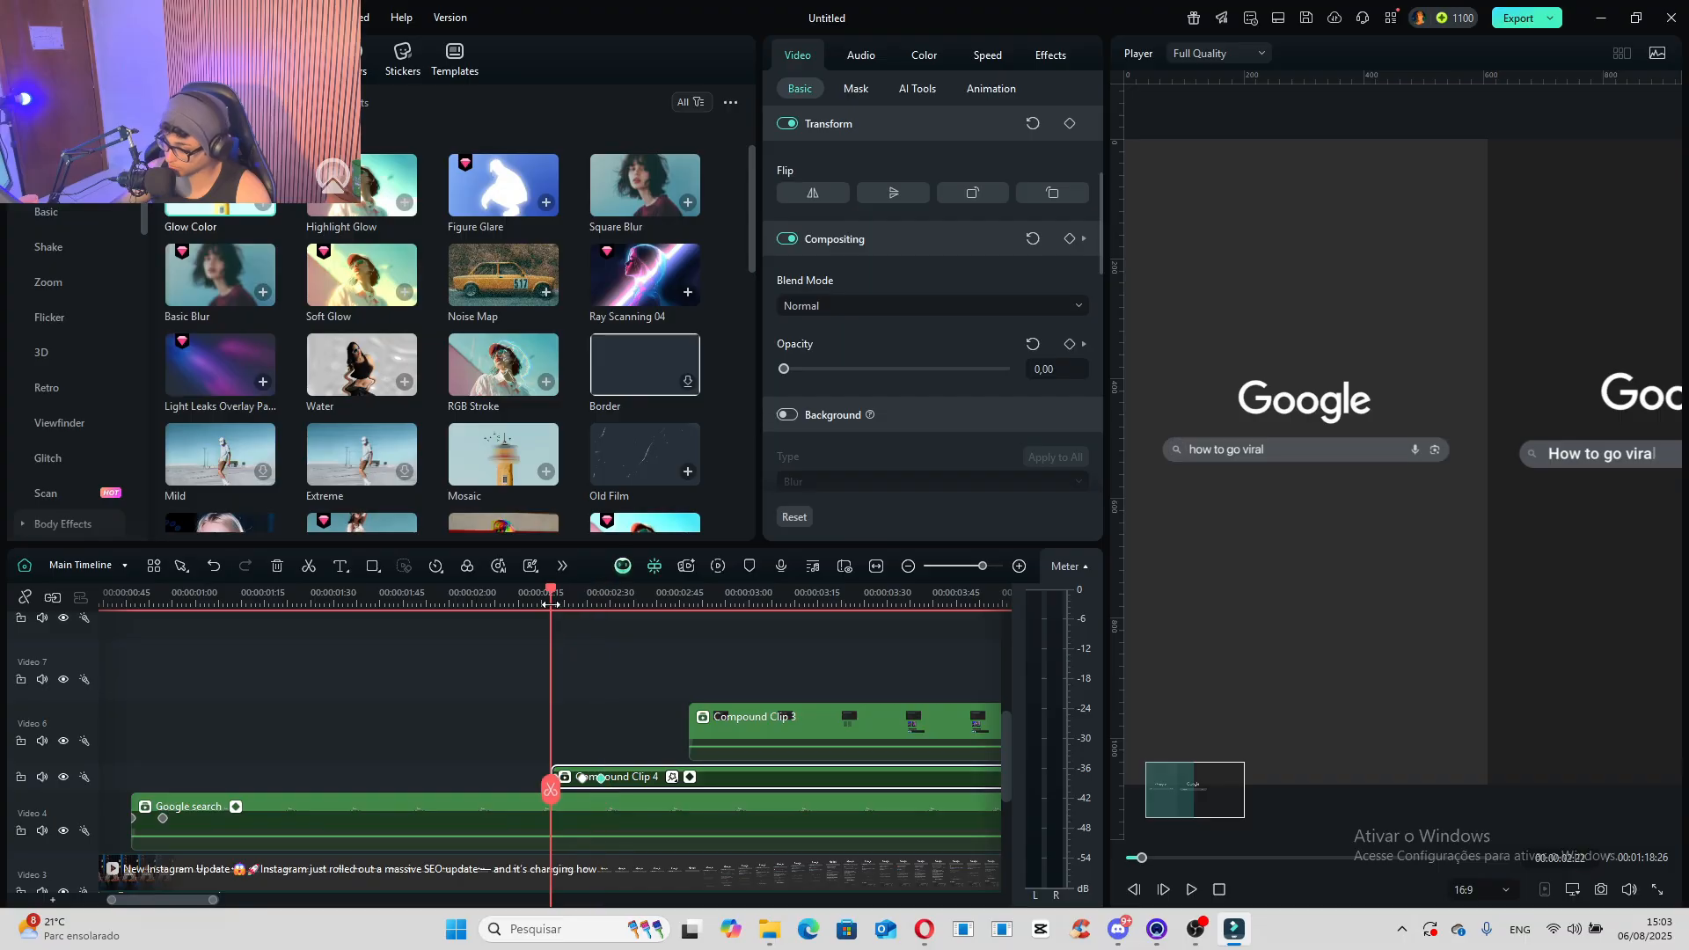
{"action": "key", "text": "space"}
{"action": "key", "text": "space"}
{"action": "left_click", "coordinate": [547, 596]}
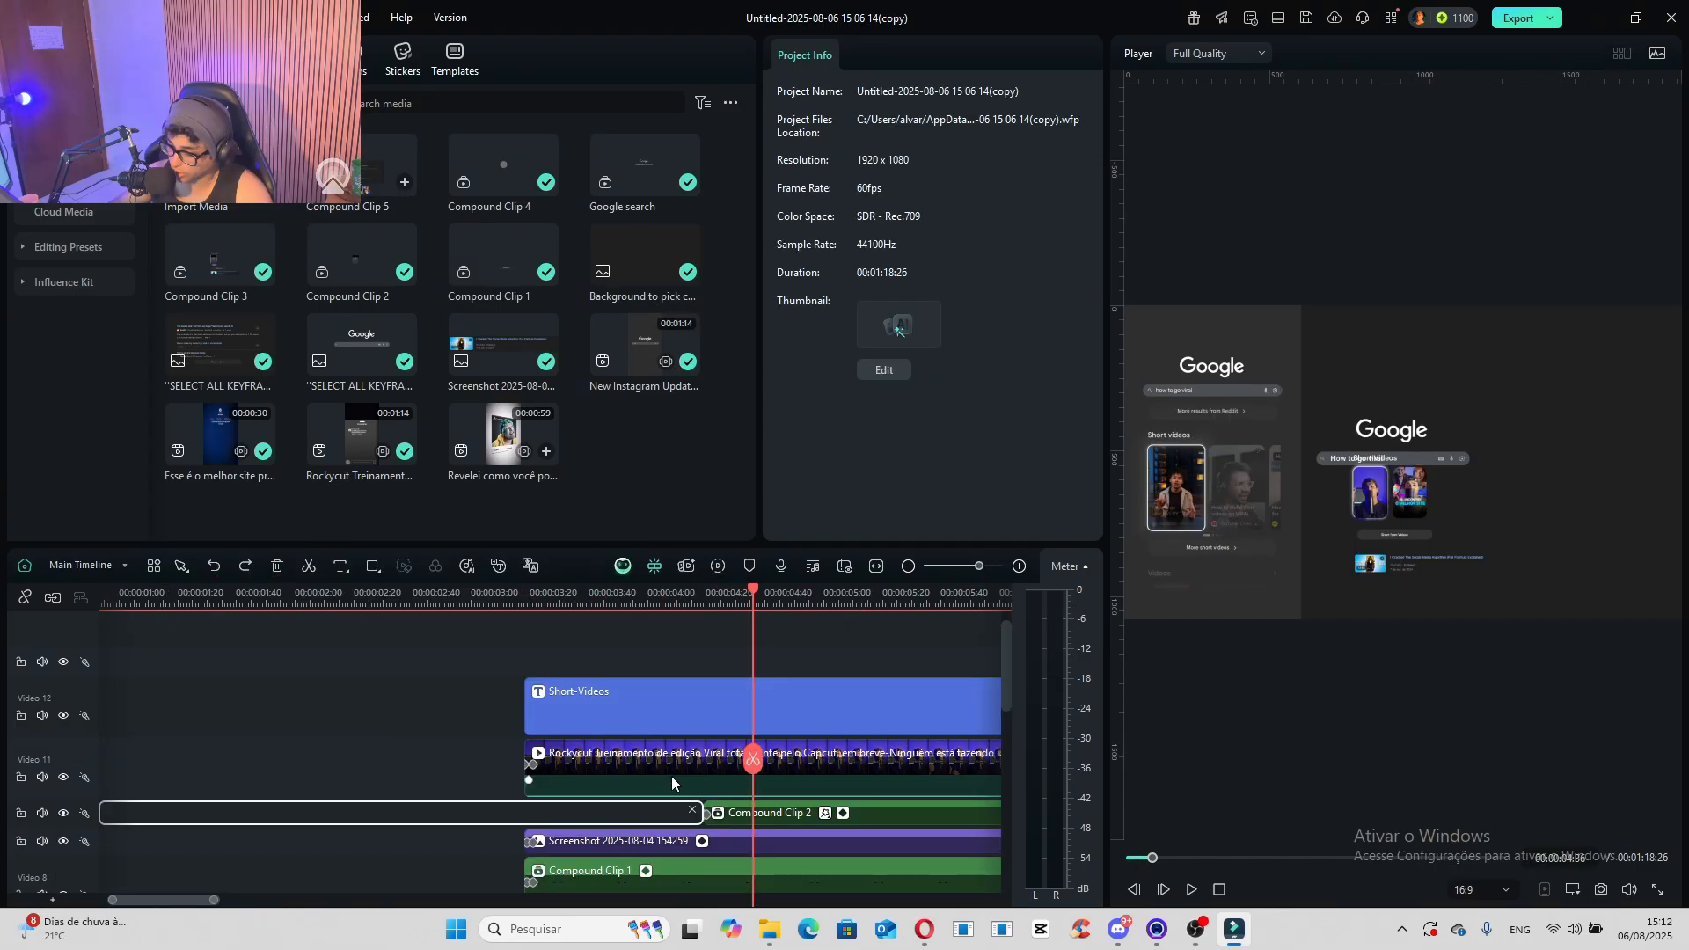
- Combine the Rockycut clip and Compound Clip 1 into a compound clip named "hight light video" at 4096x2160 (DCI 4k)
{"action": "left_click", "coordinate": [672, 774]}
{"action": "scroll", "coordinate": [673, 778], "scroll_direction": "down", "scroll_amount": 1}
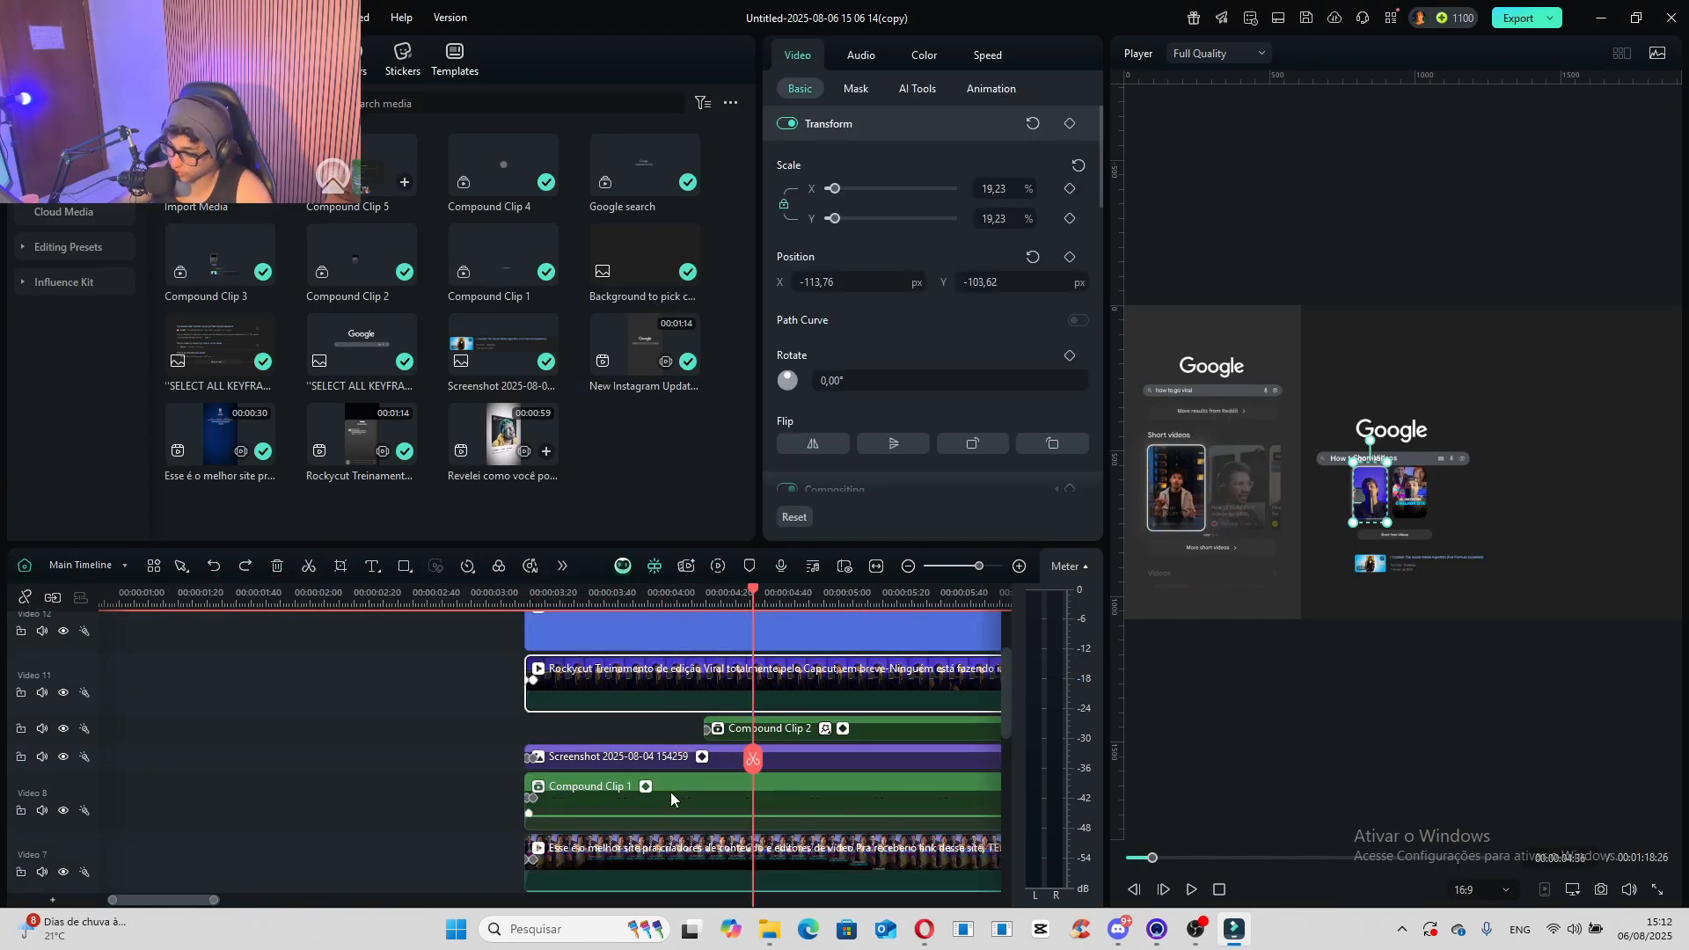
{"action": "left_click", "coordinate": [653, 807], "text": "ctrl"}
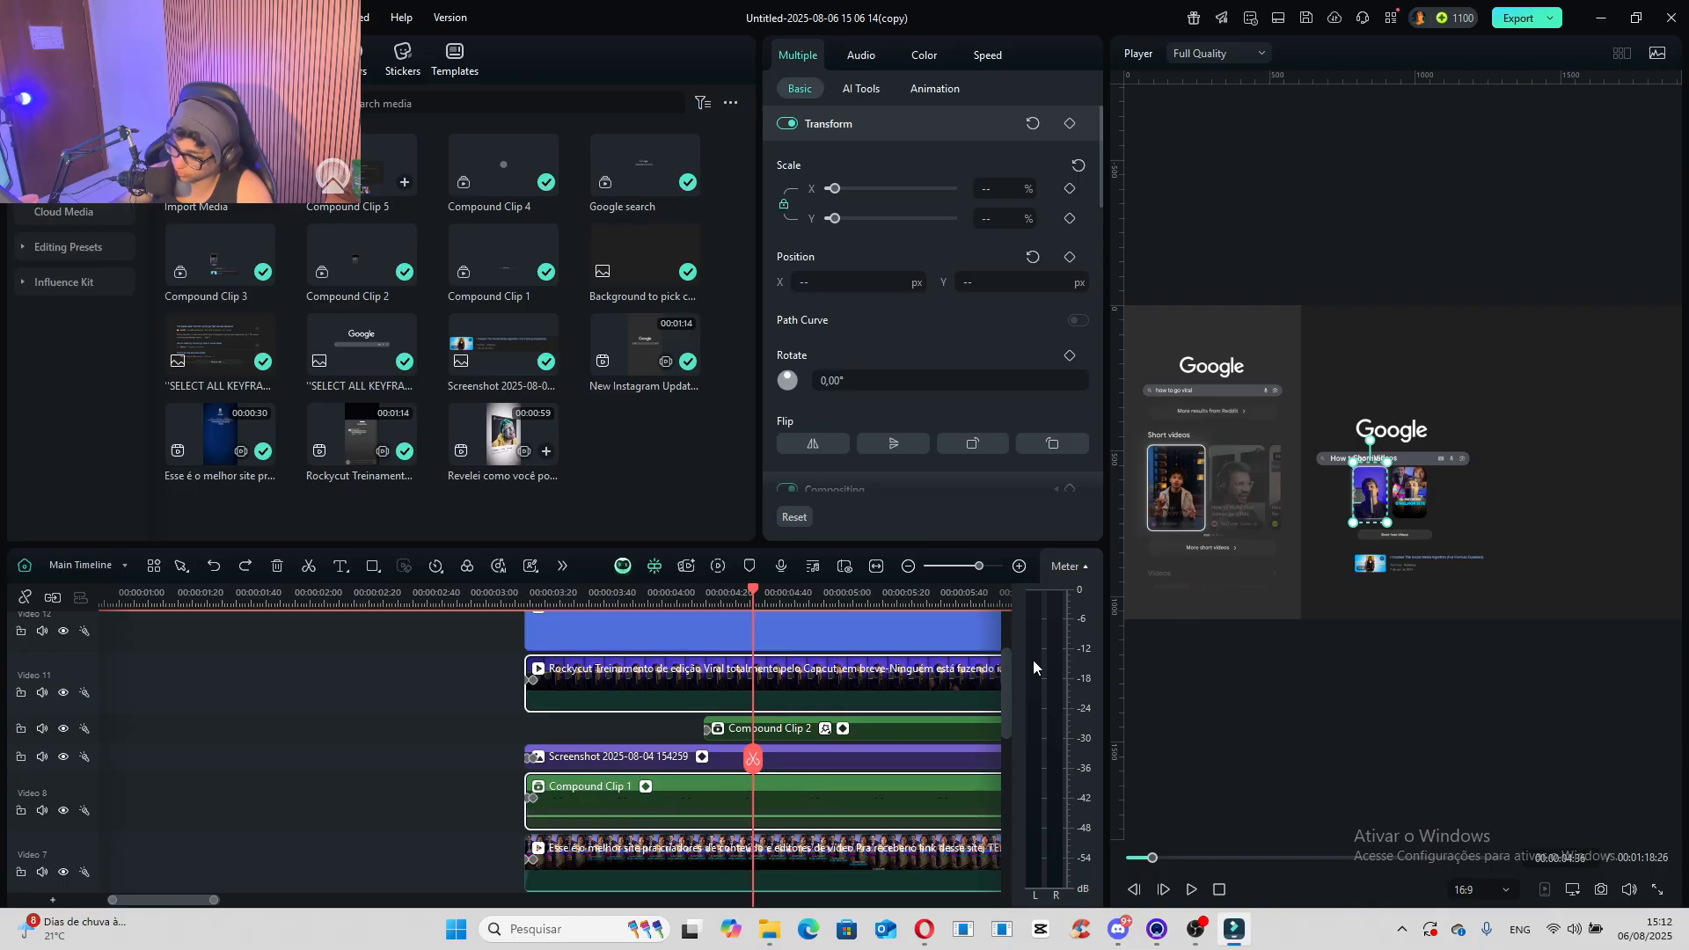
{"action": "right_click", "coordinate": [776, 691]}
{"action": "left_click", "coordinate": [864, 452]}
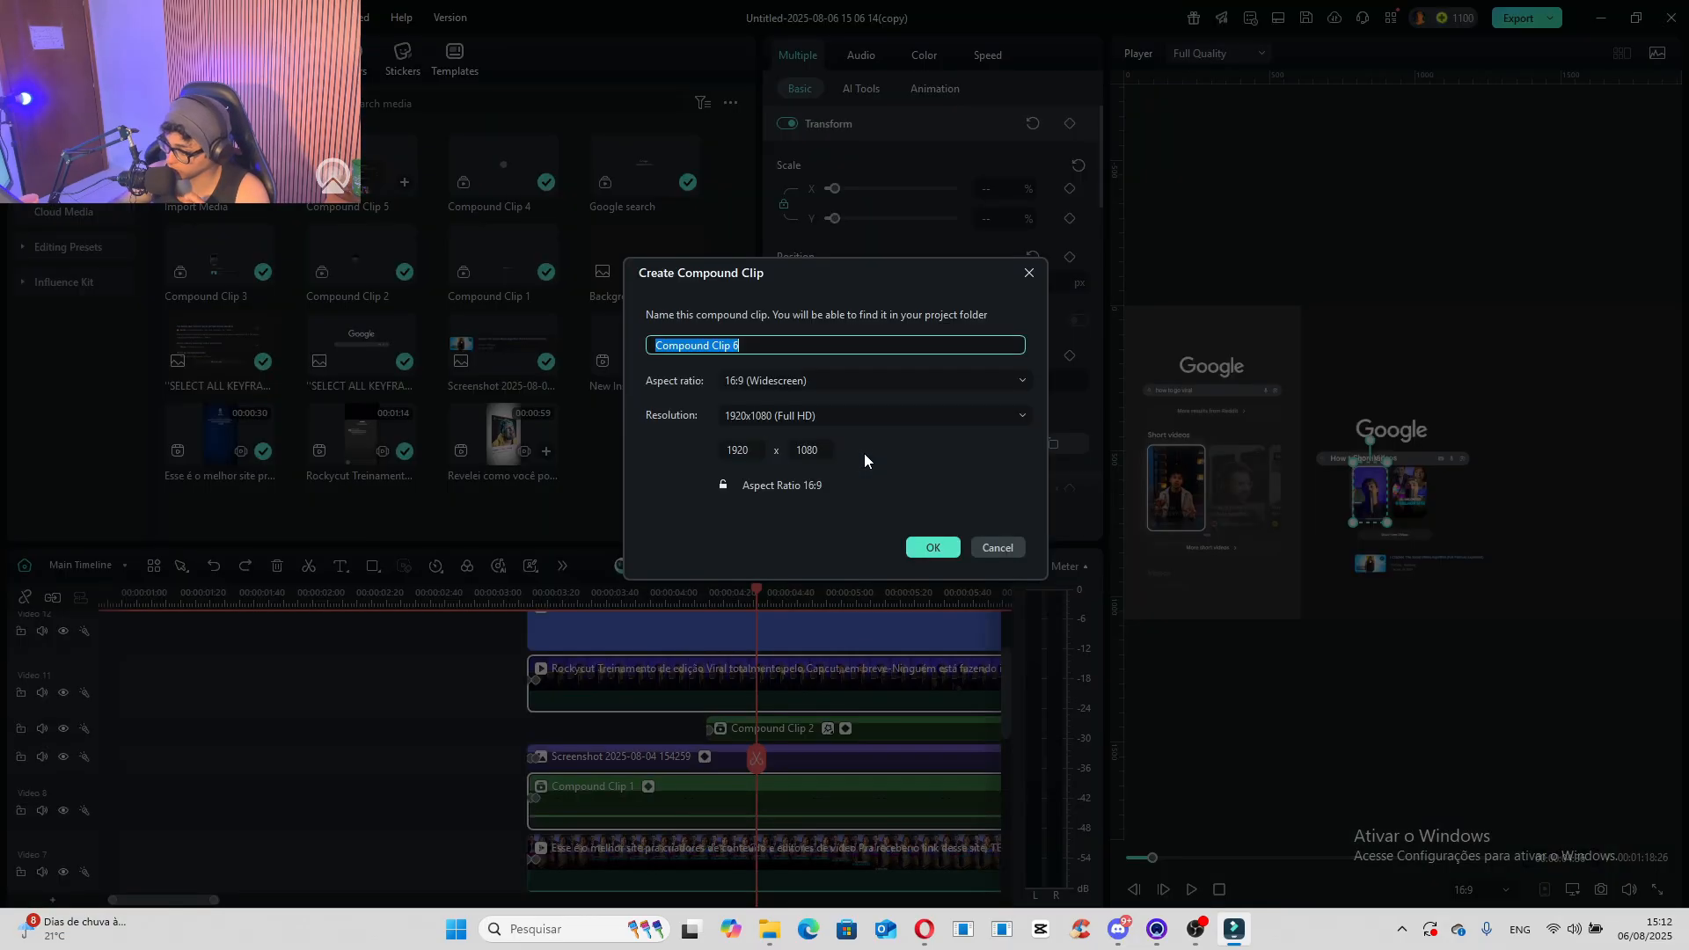
{"action": "left_click", "coordinate": [790, 423]}
{"action": "left_click", "coordinate": [789, 540]}
{"action": "left_click", "coordinate": [744, 344]}
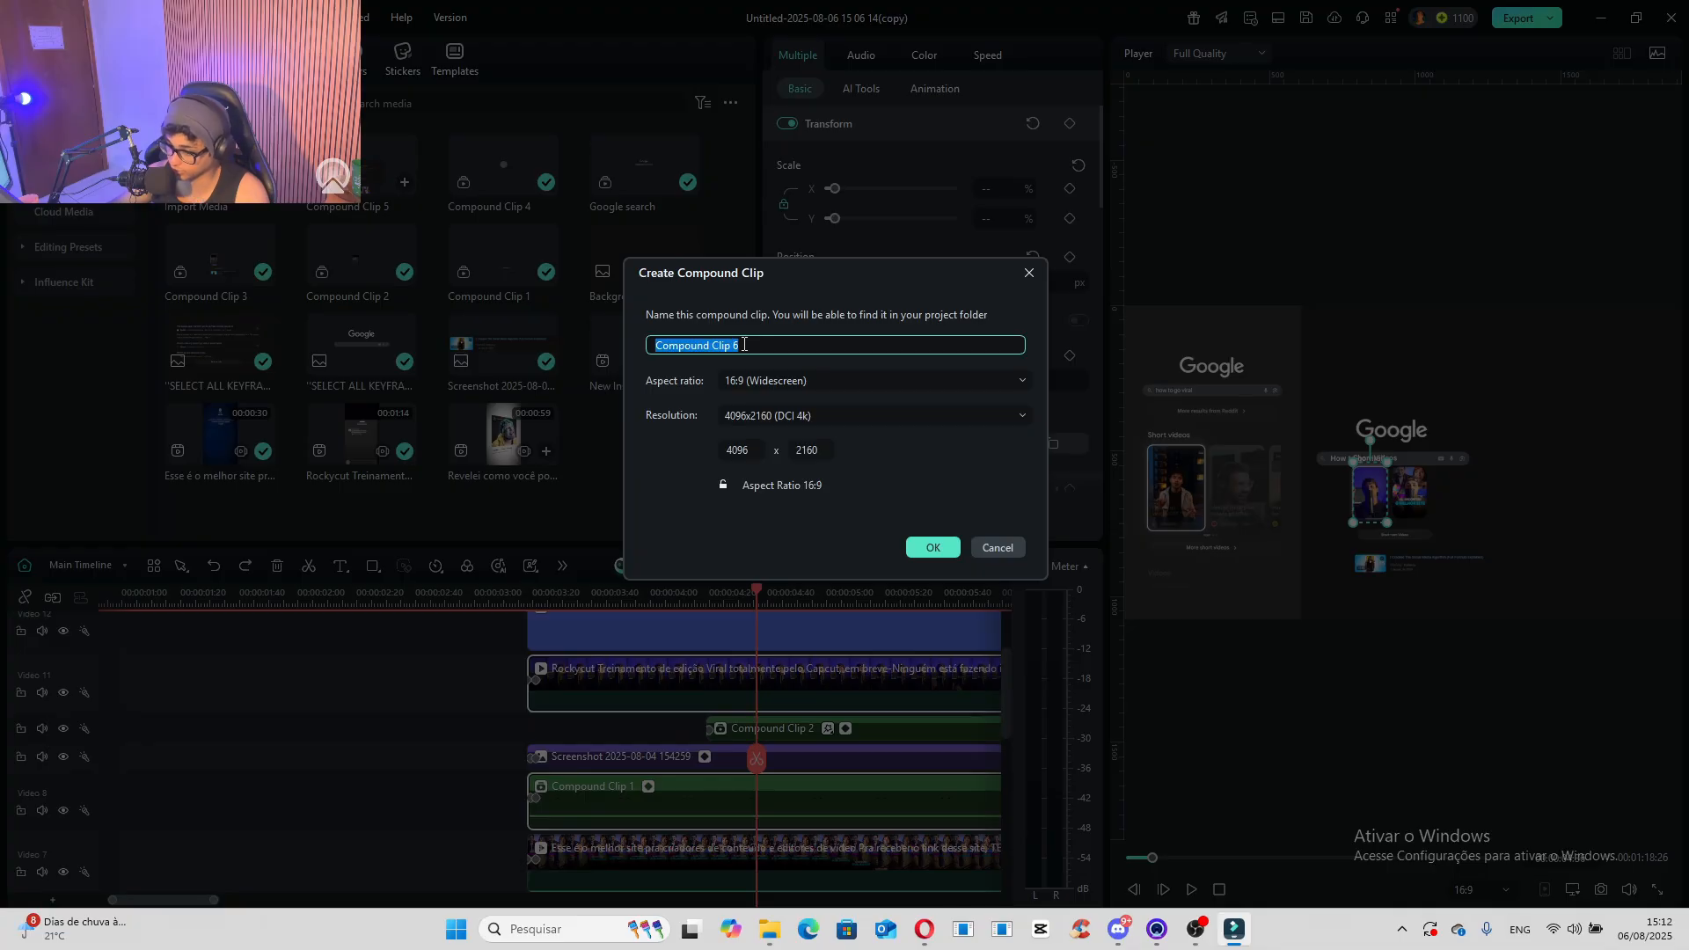
{"action": "type", "text": "hight light video"}
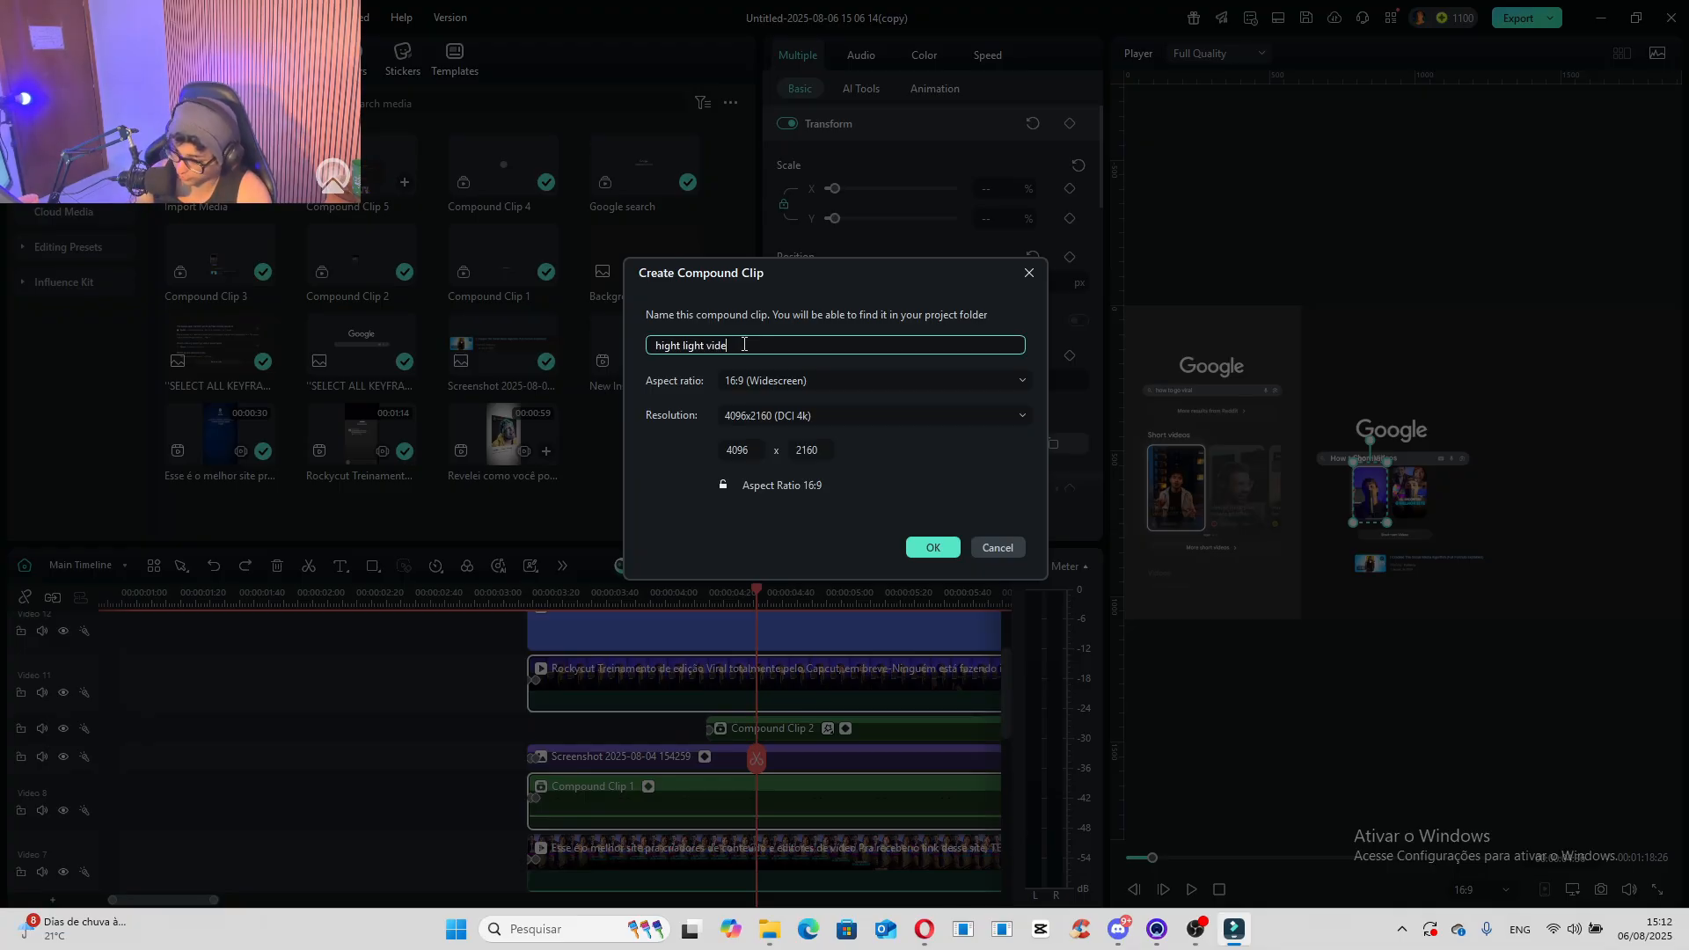
{"action": "key", "text": "Return"}
- Mark the "hight light video" compound clip with the pink colour label
{"action": "scroll", "coordinate": [758, 699], "scroll_direction": "down", "scroll_amount": 1}
{"action": "right_click", "coordinate": [716, 750]}
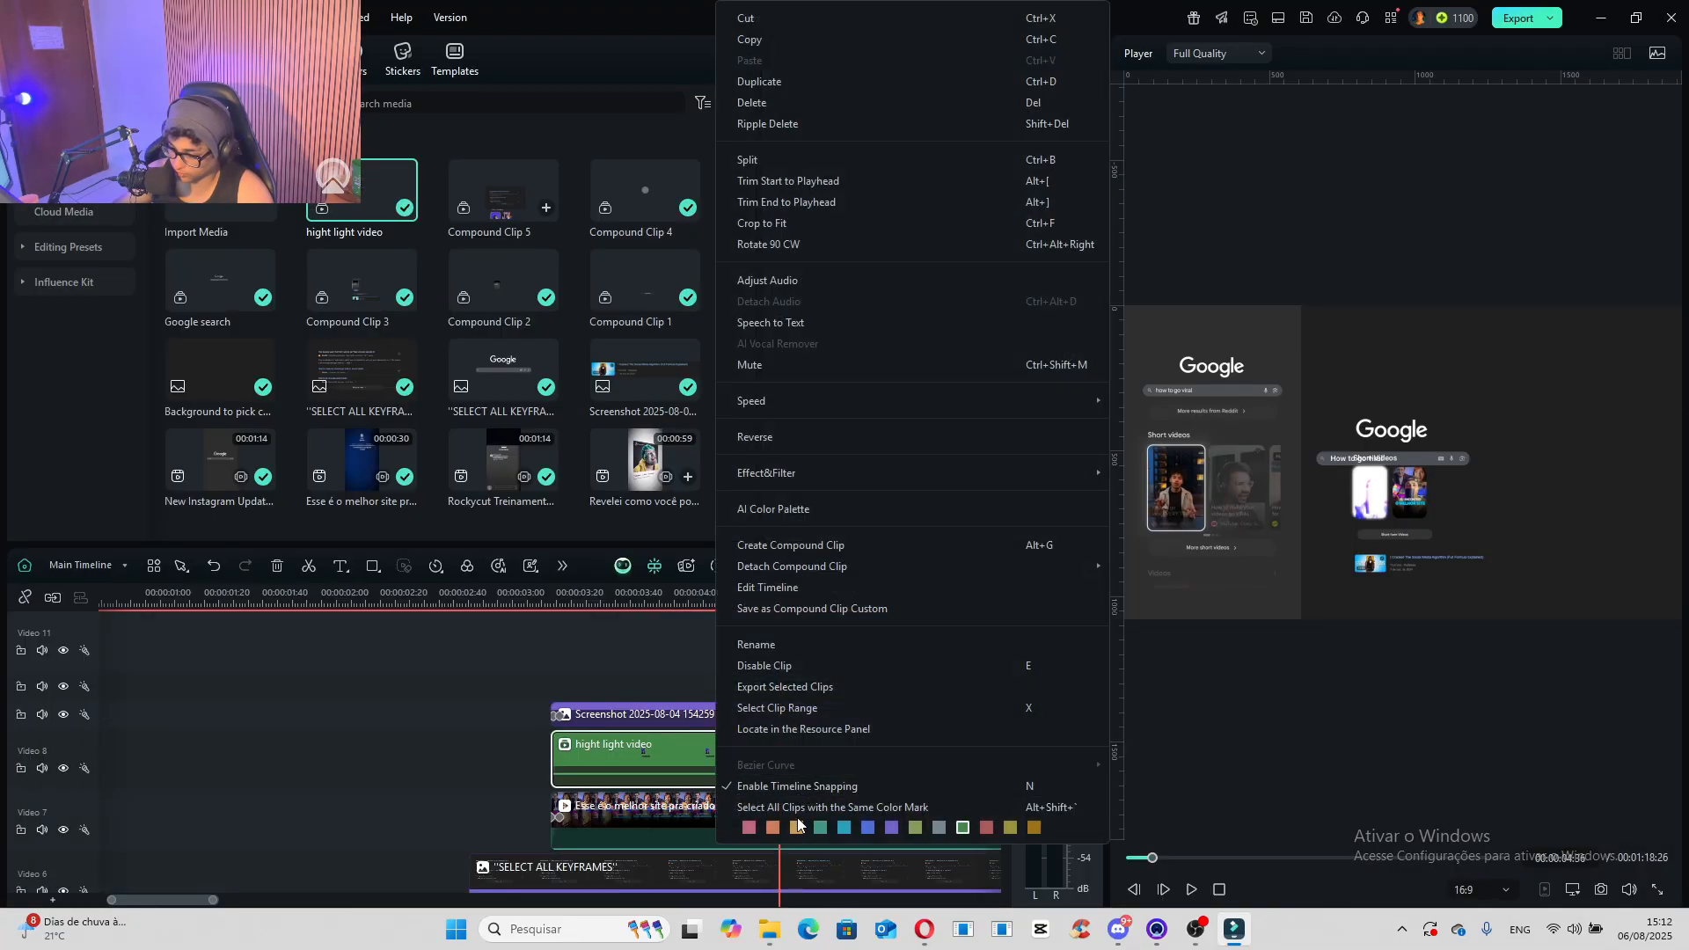
{"action": "left_click", "coordinate": [747, 831]}
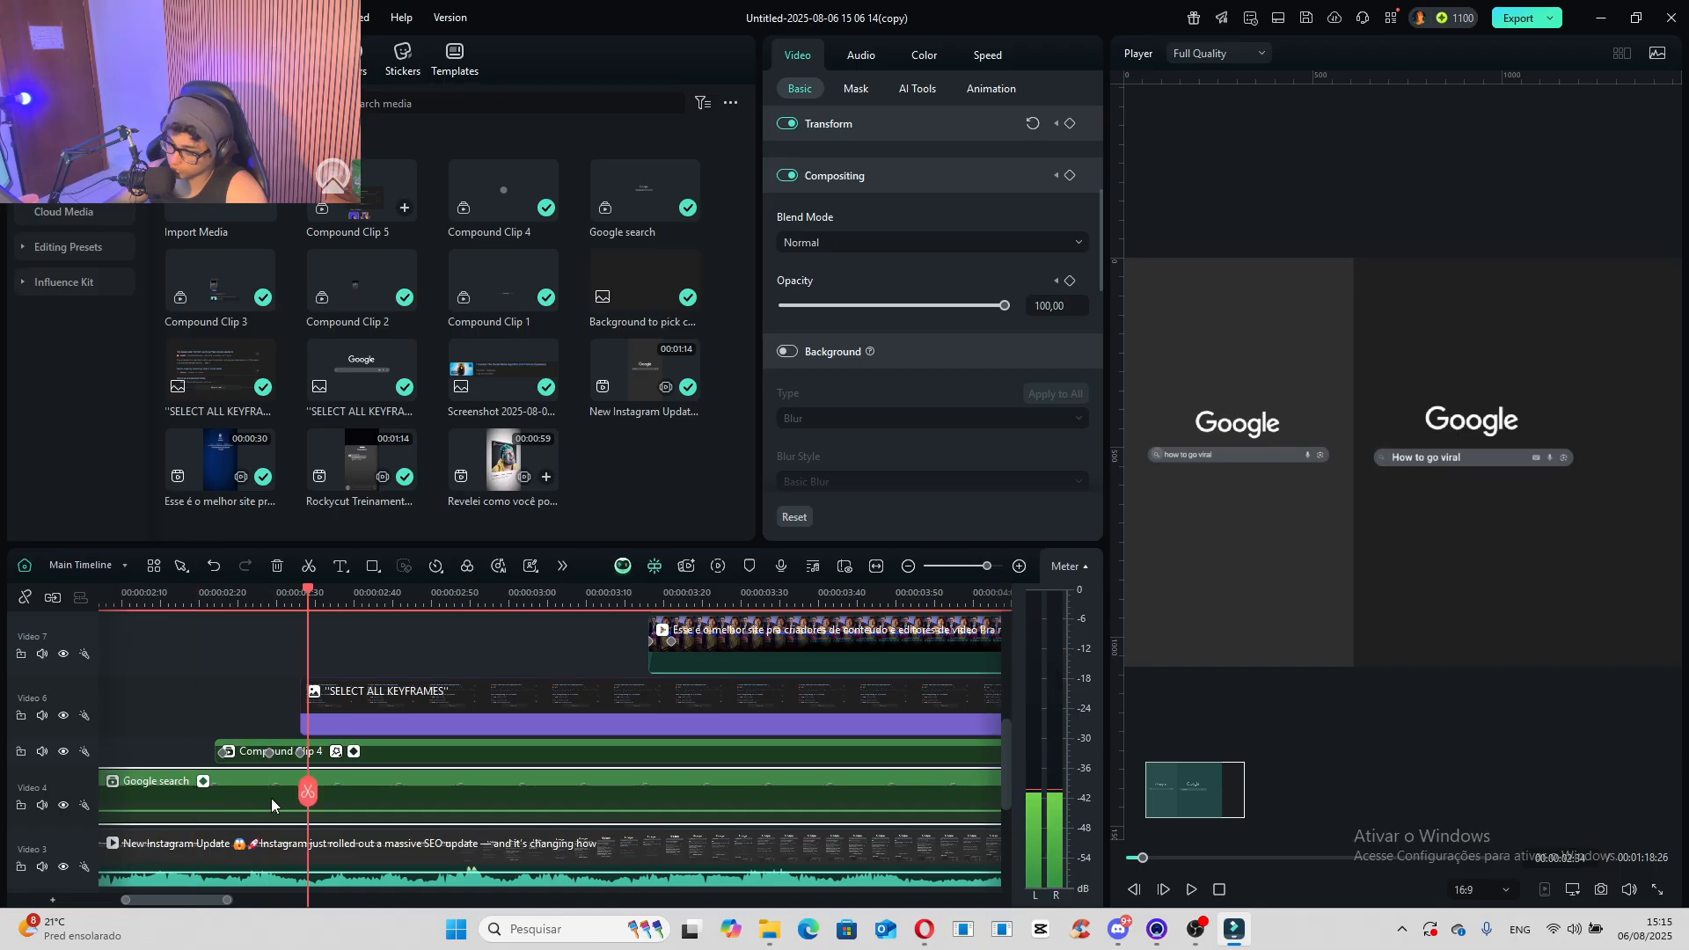
- Keyframe the Google search clip's transform at 00:00:02:35 and raise its position to Y 239 px at 00:00:03:25
{"action": "mouse_move", "coordinate": [308, 793]}
{"action": "left_mouse_down"}
{"action": "mouse_move", "coordinate": [333, 814]}
{"action": "mouse_move", "coordinate": [315, 806]}
{"action": "left_mouse_up"}
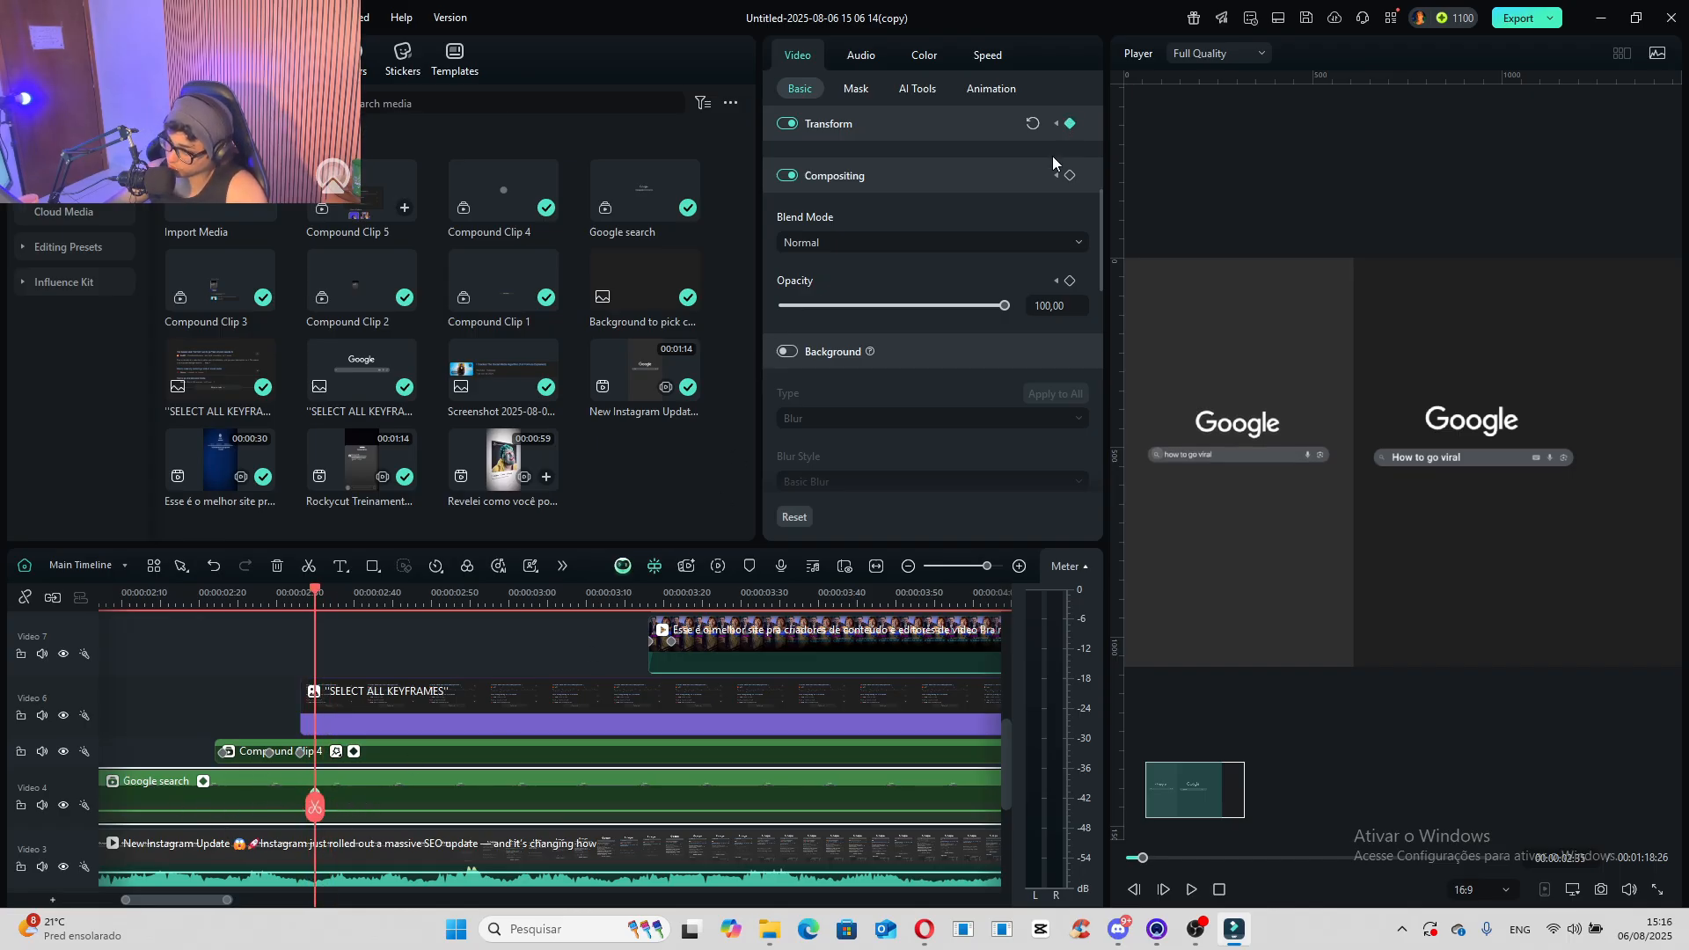
{"action": "scroll", "coordinate": [1053, 162], "scroll_direction": "up", "scroll_amount": 3}
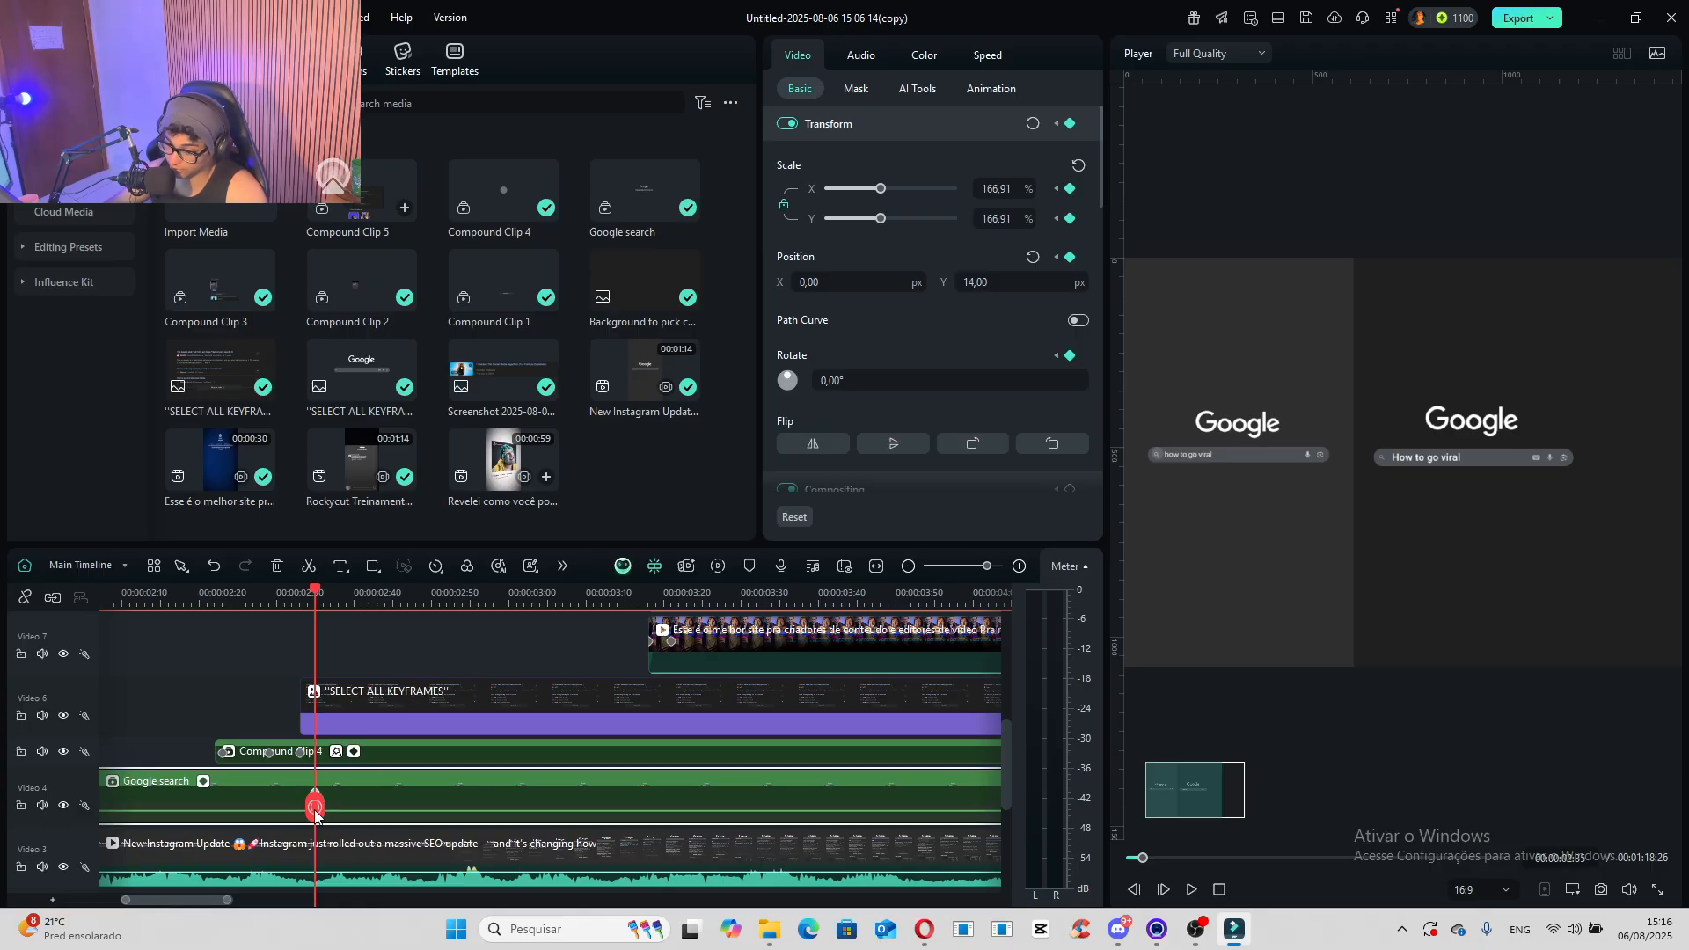
{"action": "left_click_drag", "start_coordinate": [315, 813], "coordinate": [697, 823]}
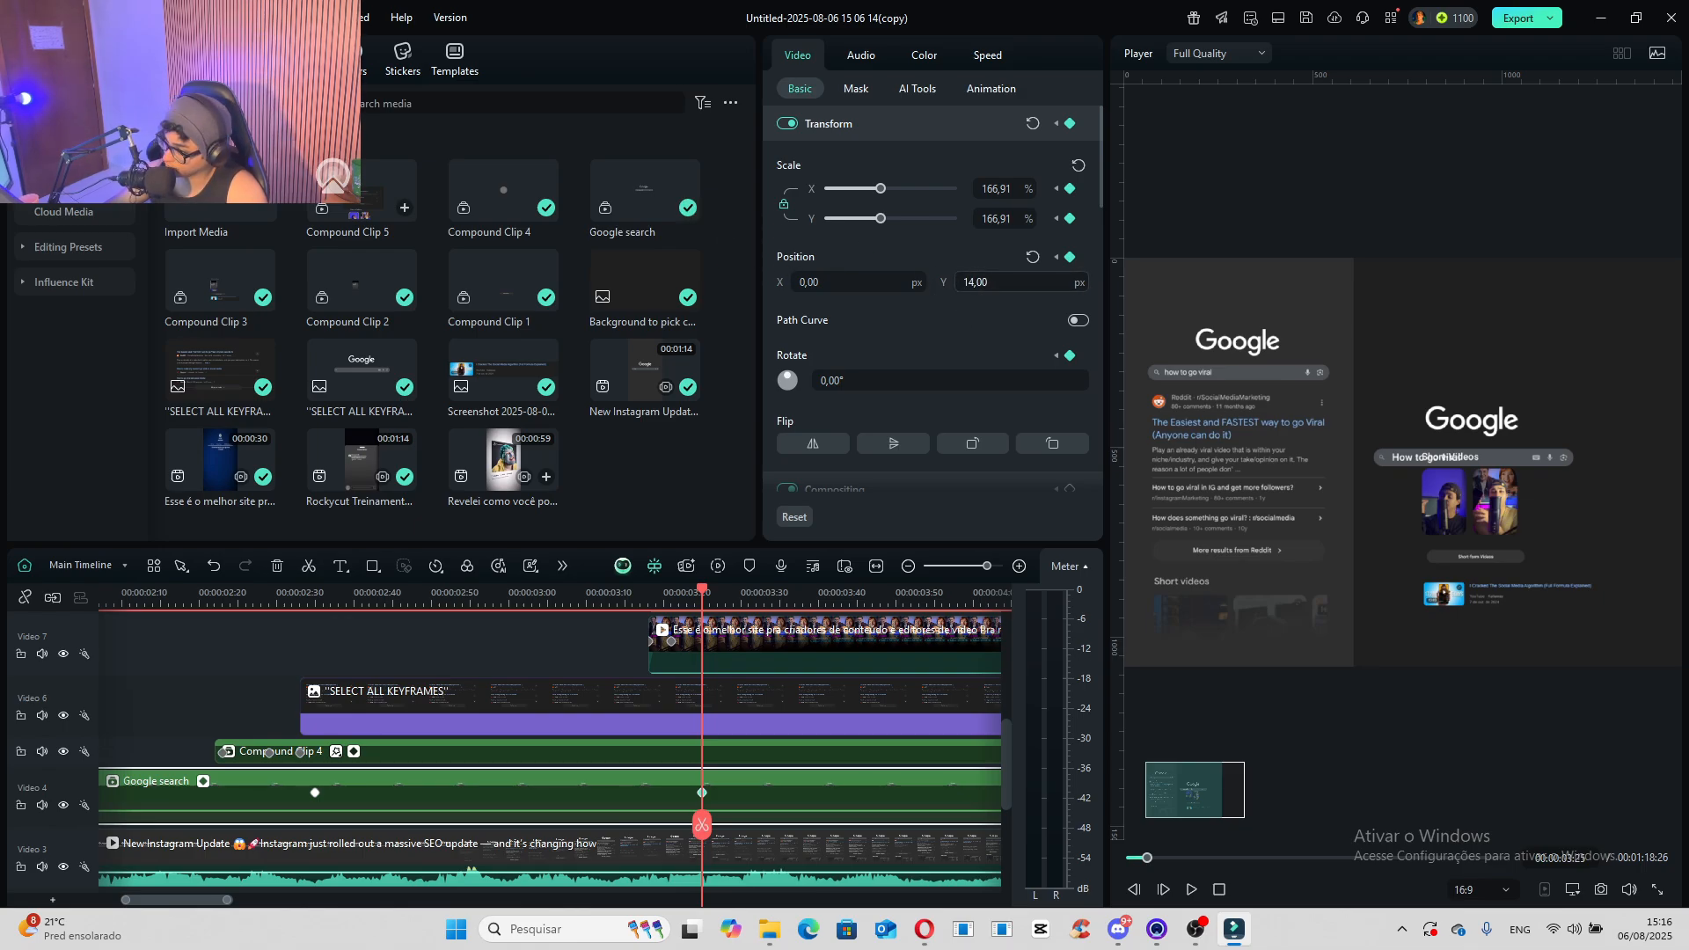
{"action": "left_click_drag", "start_coordinate": [989, 283], "coordinate": [1187, 283]}
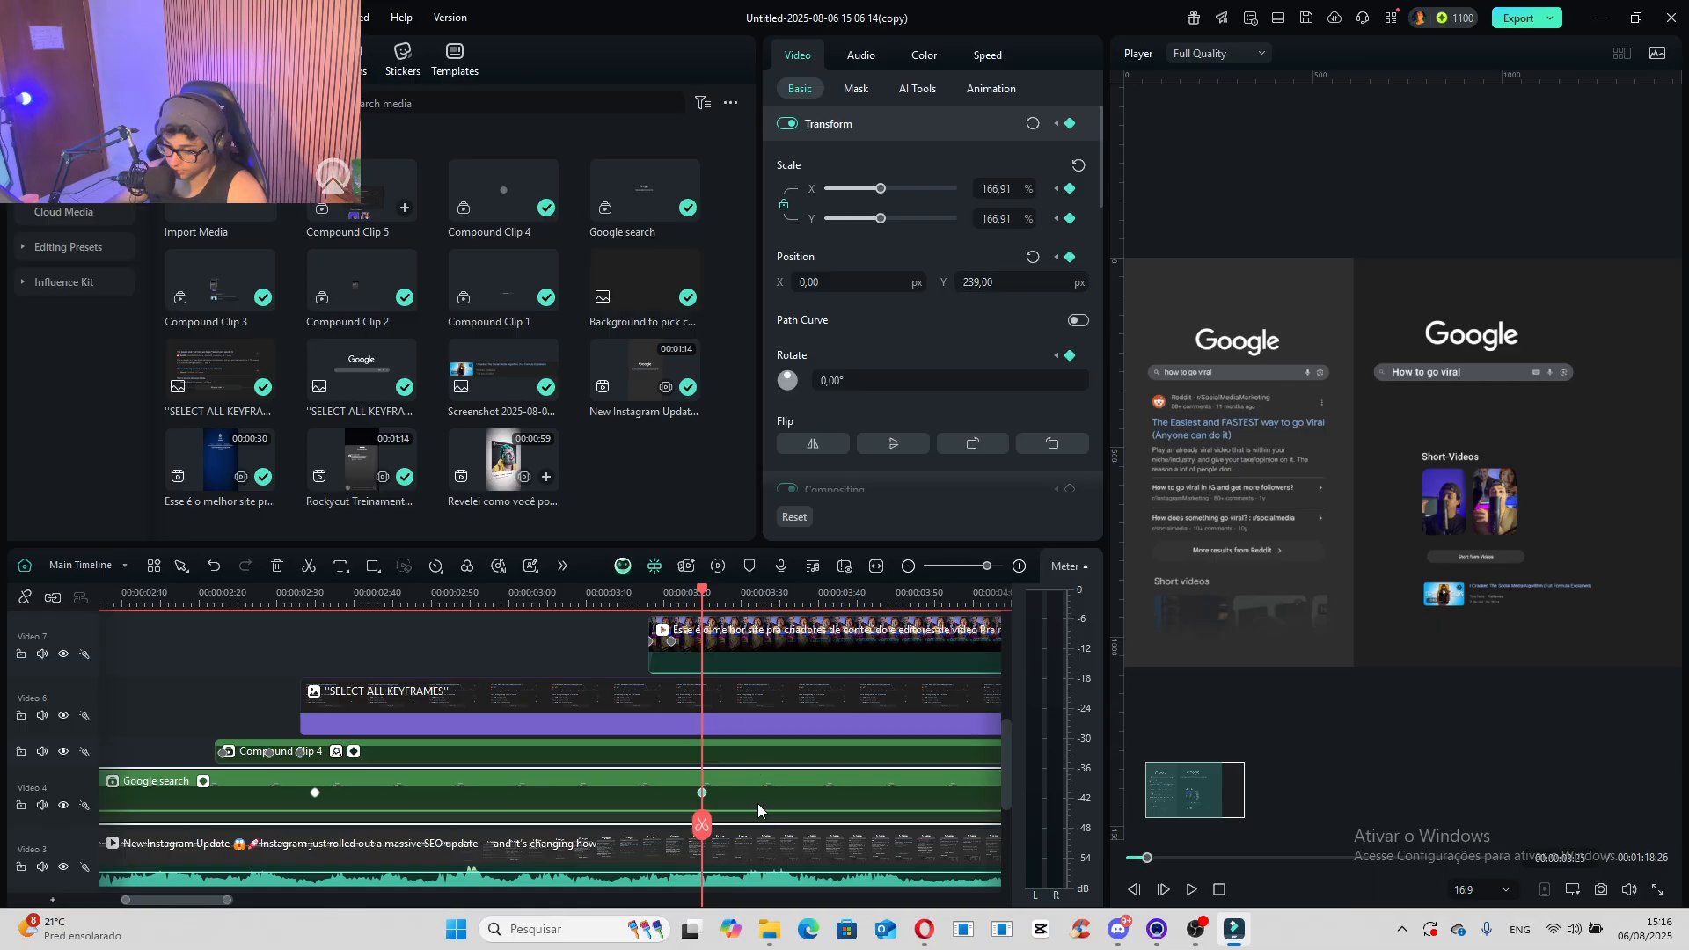
- Select all keyframes of the Google search clip, show their keyframe animation and apply Bezier Curve easing to them
{"action": "right_click", "coordinate": [700, 795]}
{"action": "left_click", "coordinate": [830, 879]}
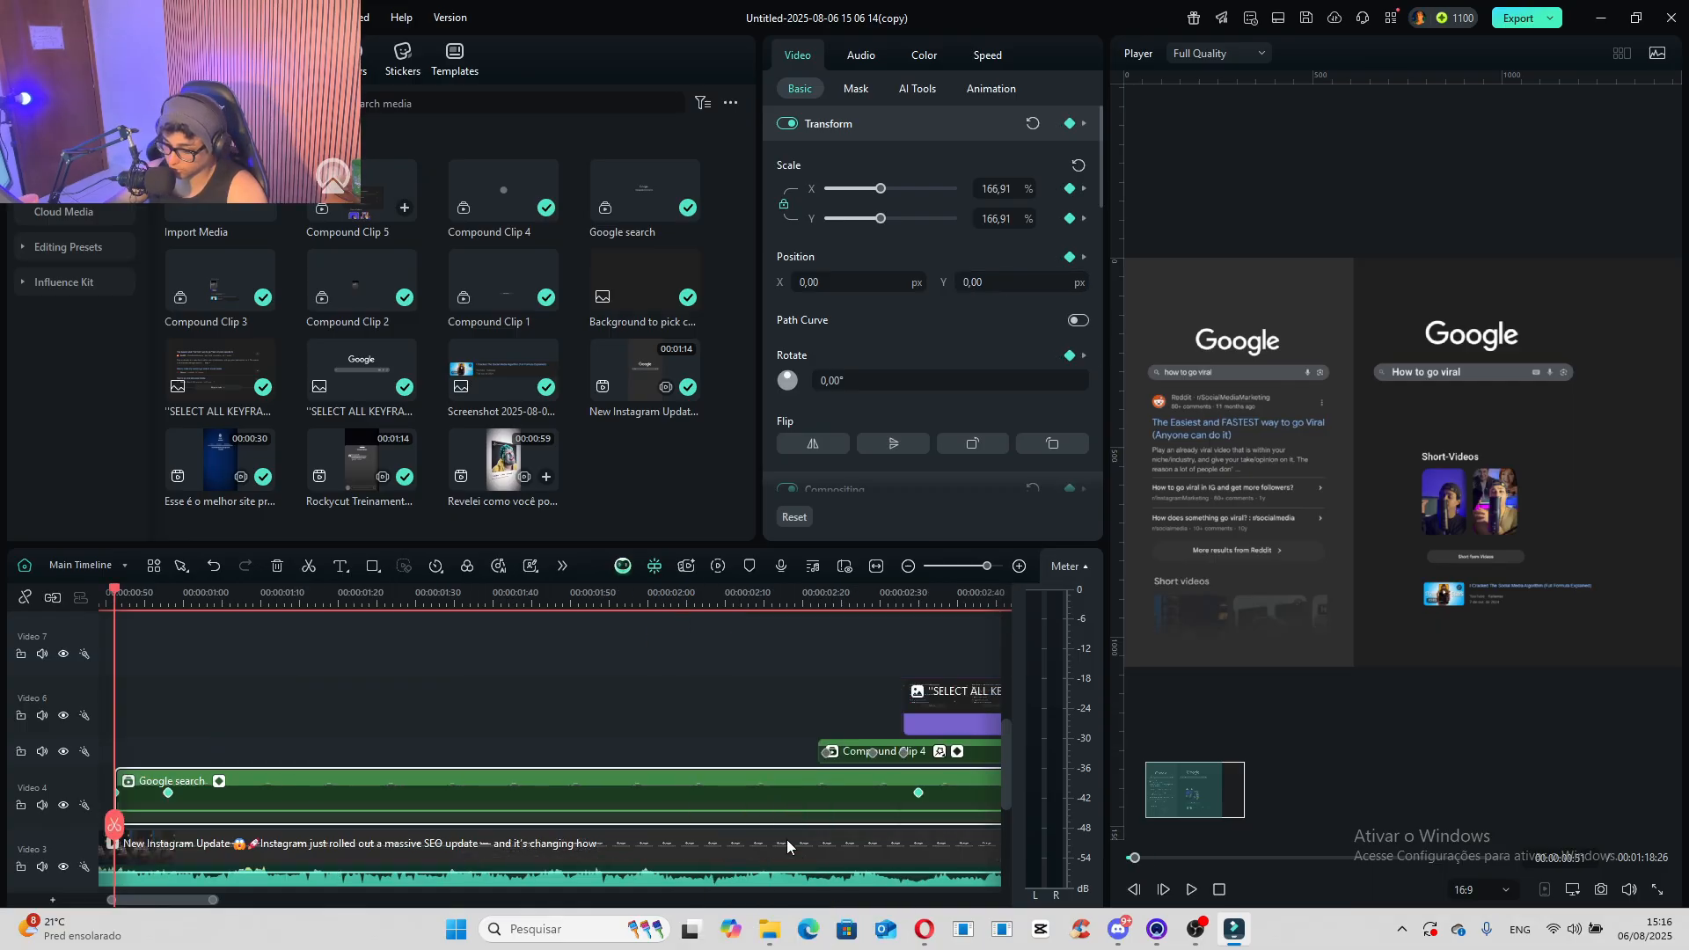
{"action": "right_click", "coordinate": [918, 796]}
{"action": "mouse_move", "coordinate": [994, 899]}
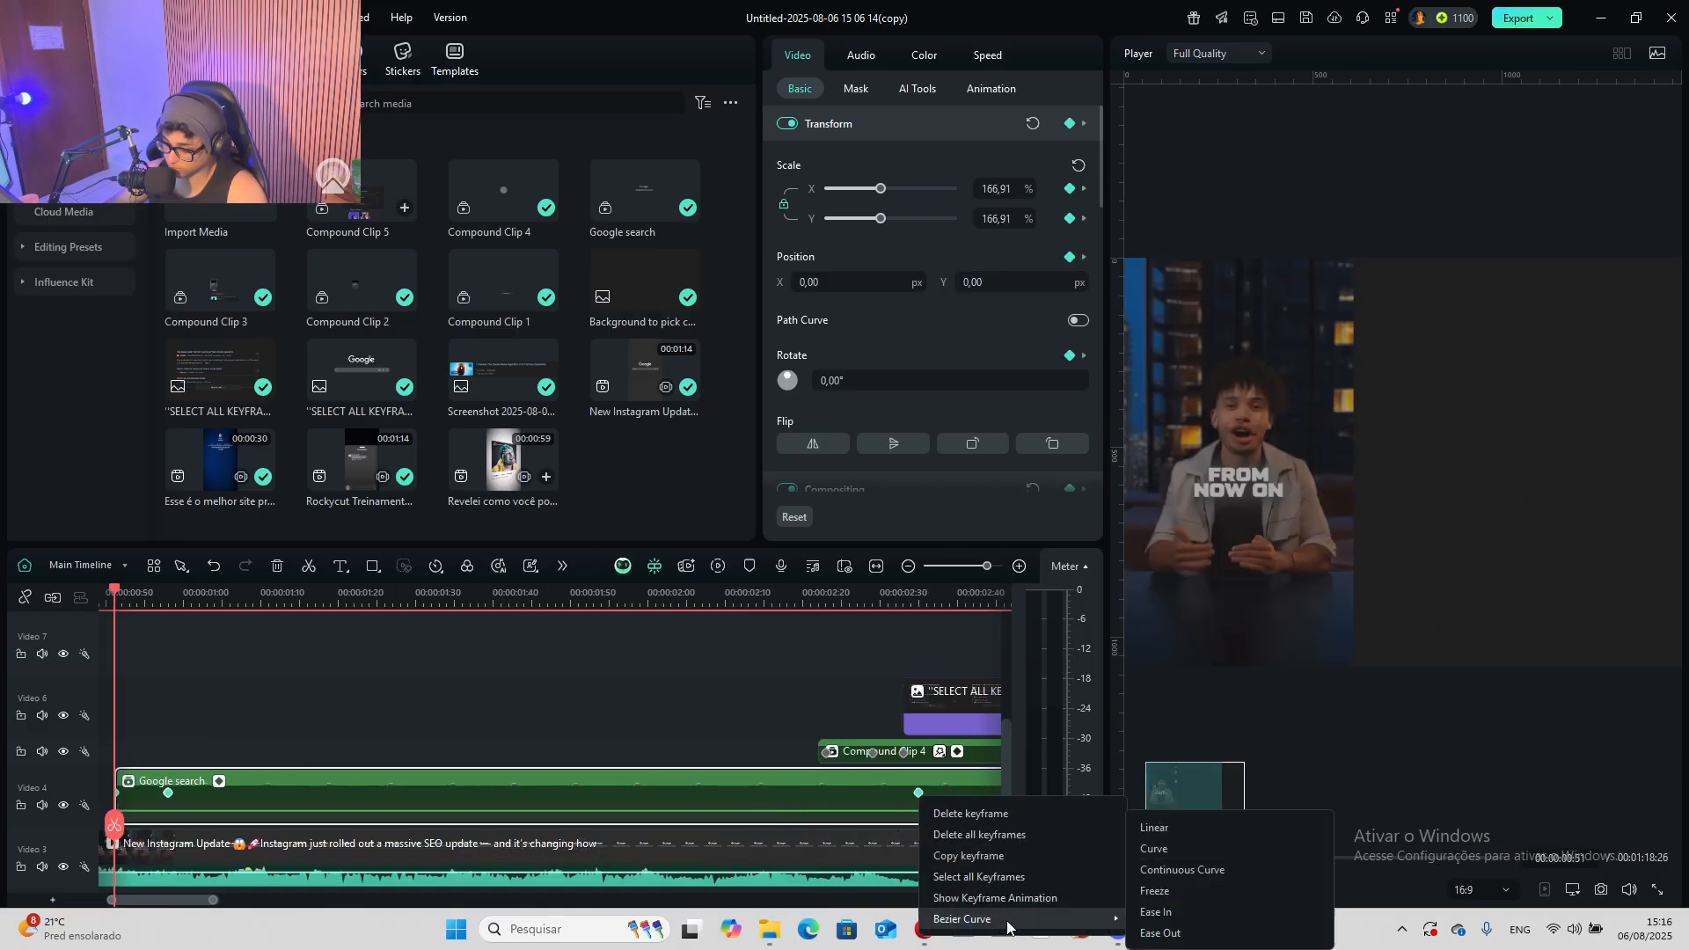
{"action": "left_click", "coordinate": [1160, 918]}
{"action": "scroll", "coordinate": [220, 760], "scroll_direction": "down", "scroll_amount": 5}
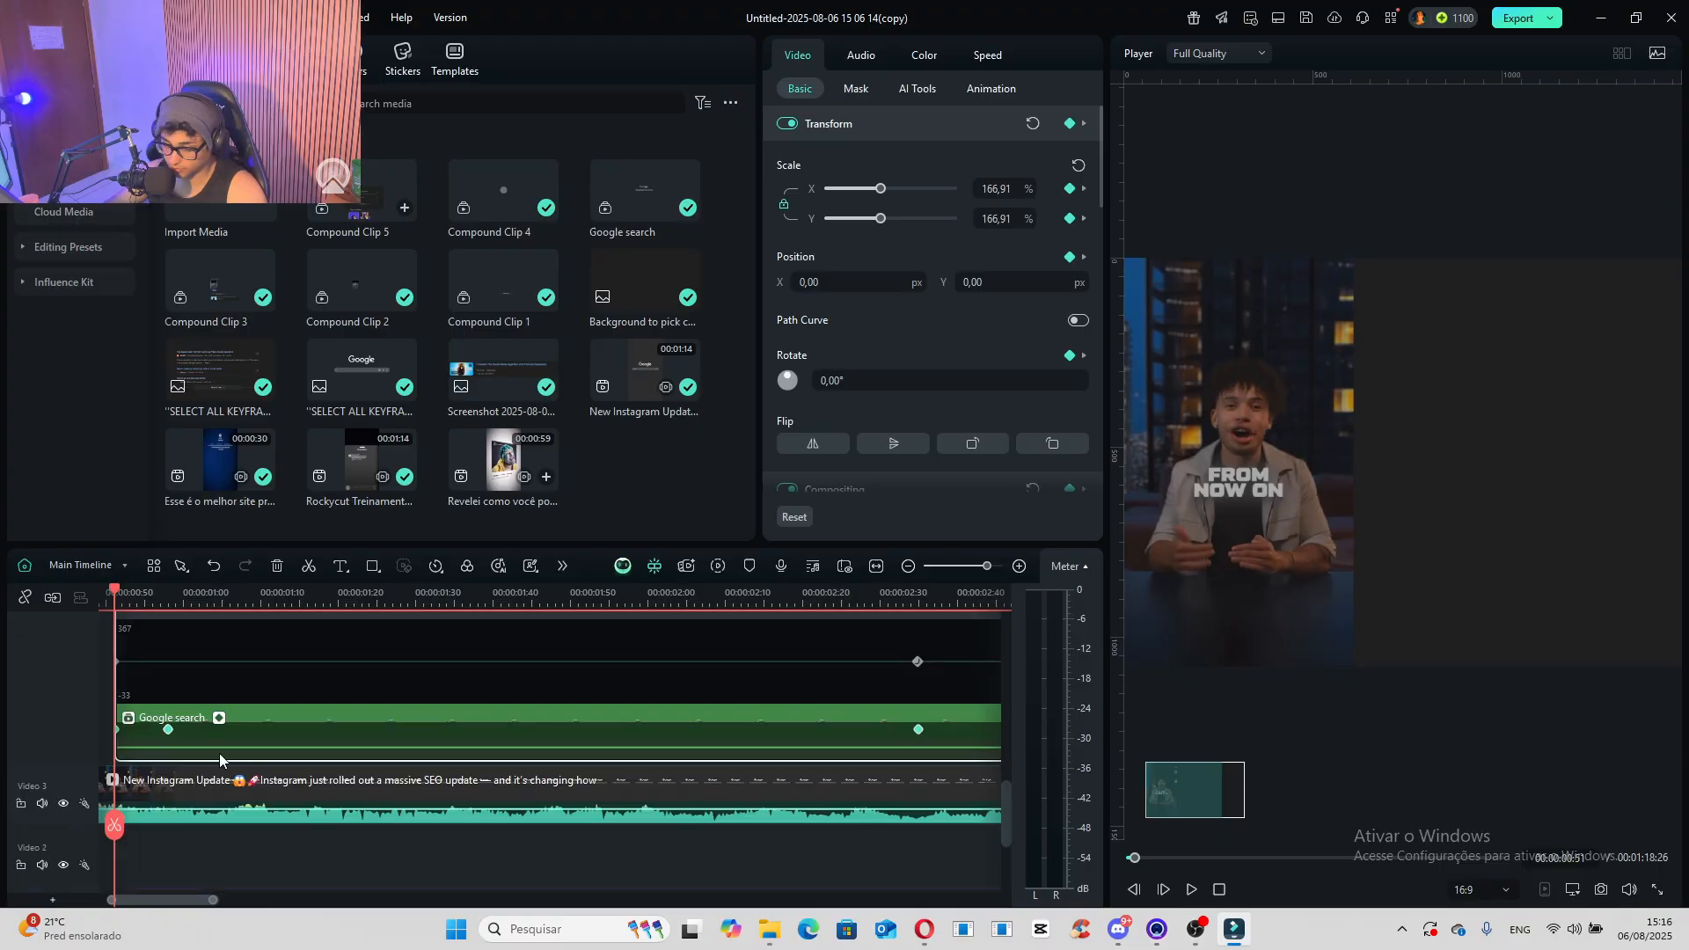
{"action": "right_click", "coordinate": [167, 731]}
{"action": "mouse_move", "coordinate": [336, 855]}
{"action": "left_click", "coordinate": [403, 912]}
{"action": "right_click", "coordinate": [169, 729]}
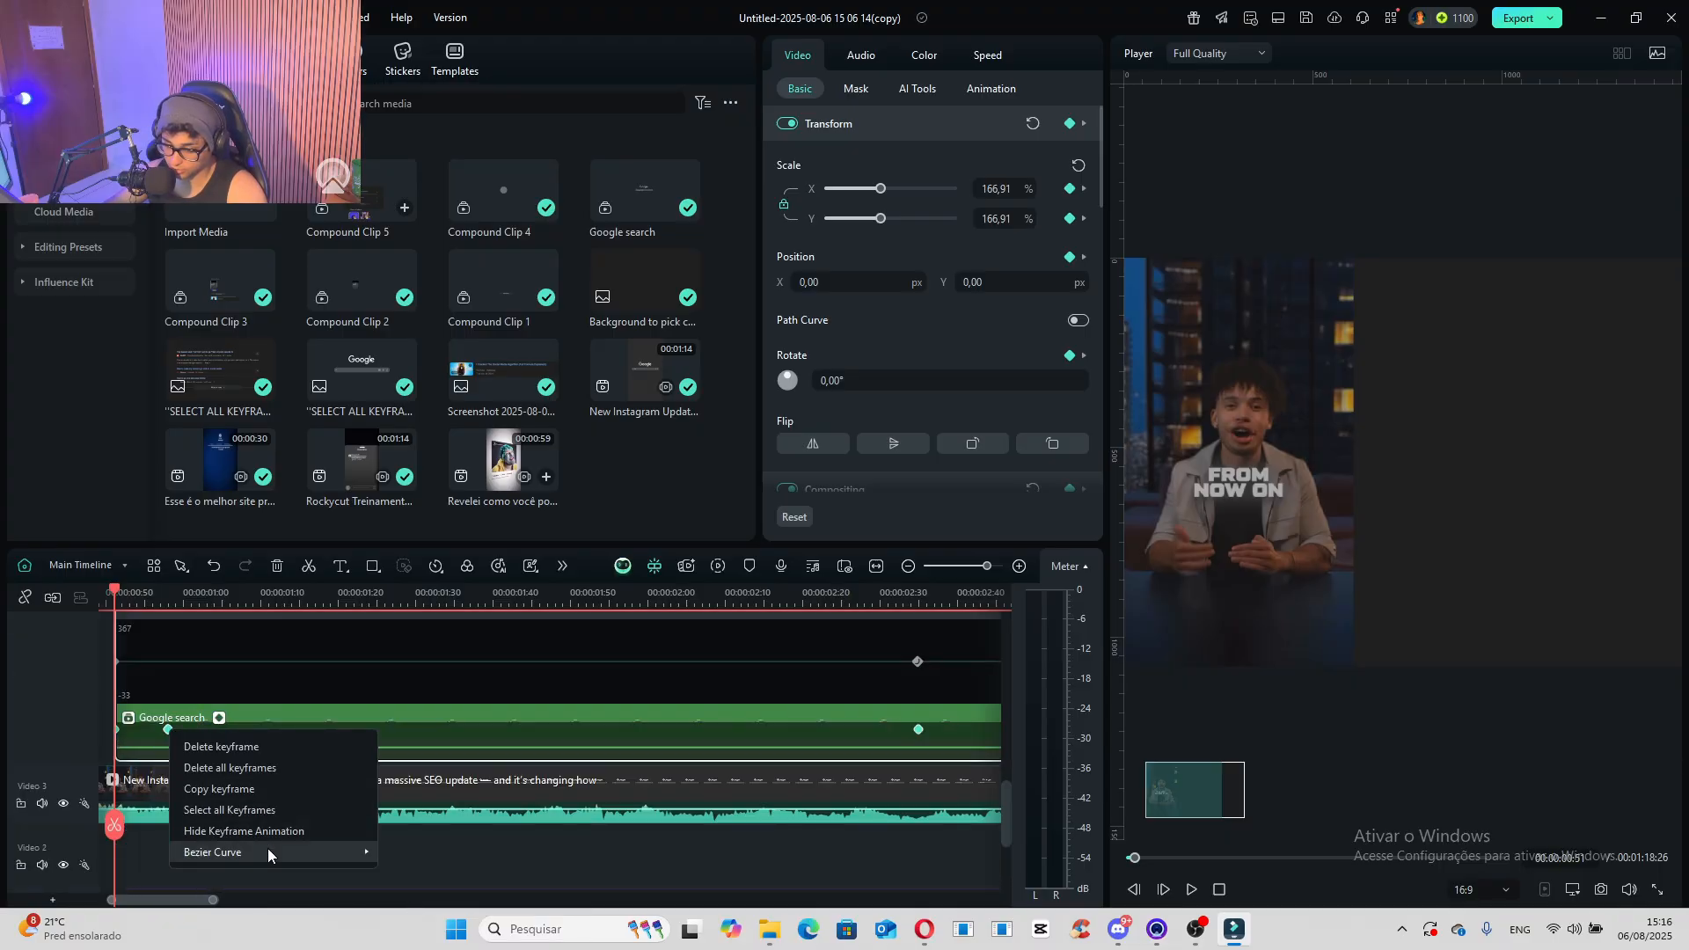
{"action": "mouse_move", "coordinate": [269, 852]}
{"action": "left_click", "coordinate": [551, 835]}
- Play the scene from the start of the Google search clip to compare its upward movement with the reference
{"action": "key", "text": "space"}
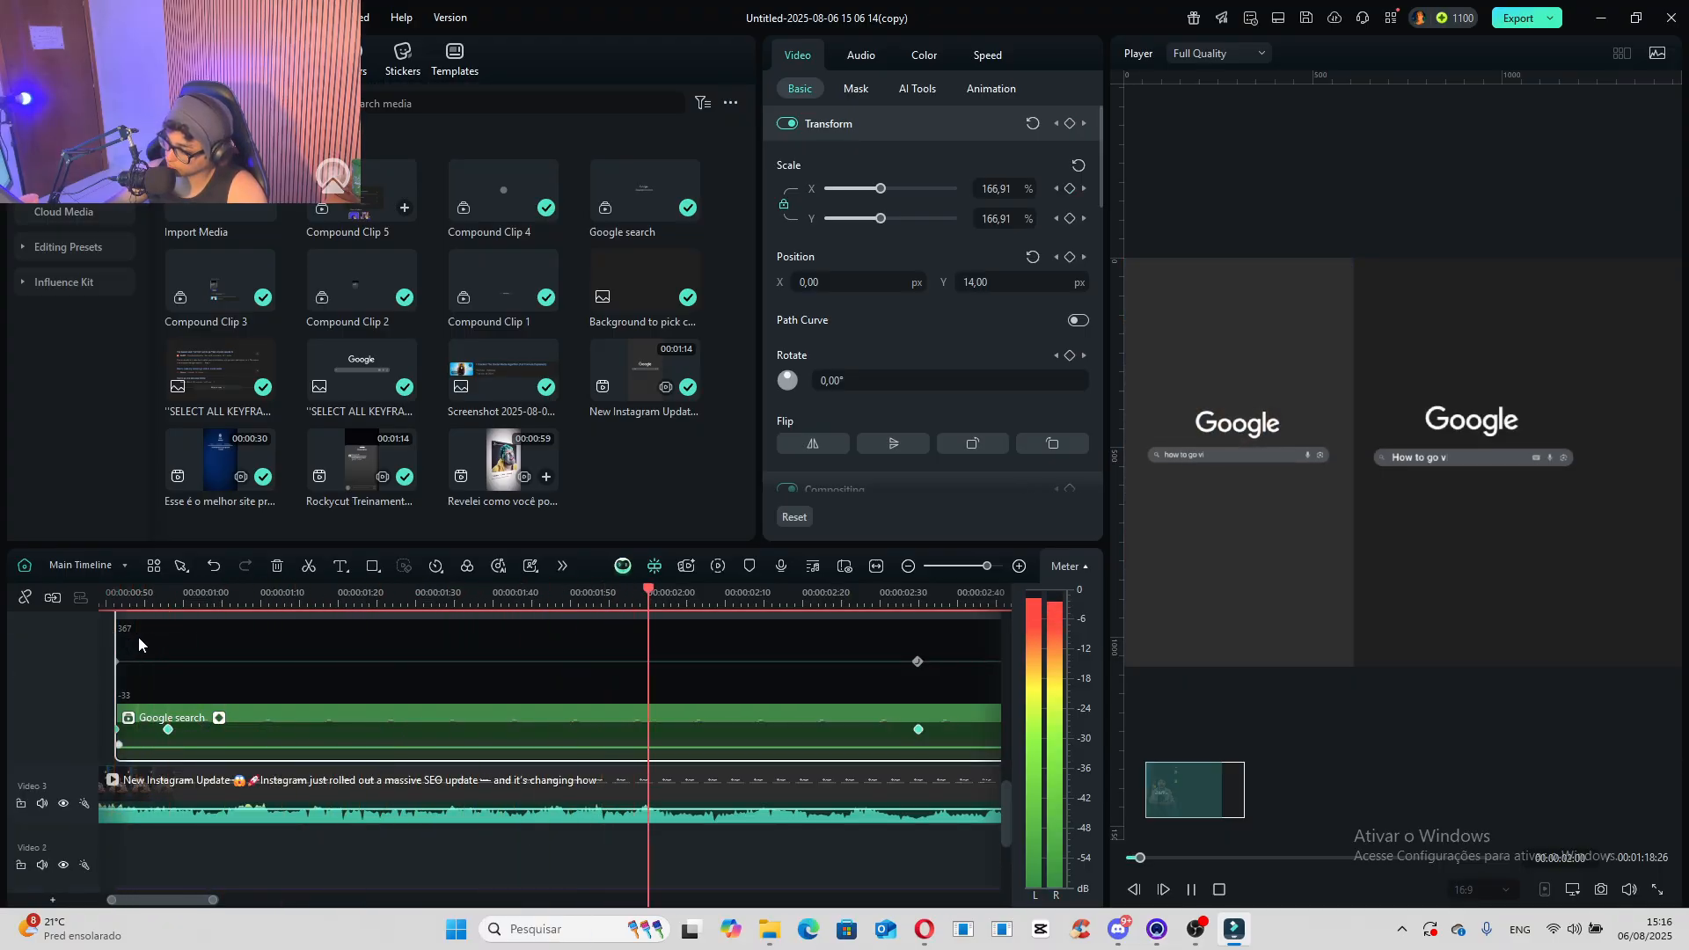
{"action": "key", "text": "space"}
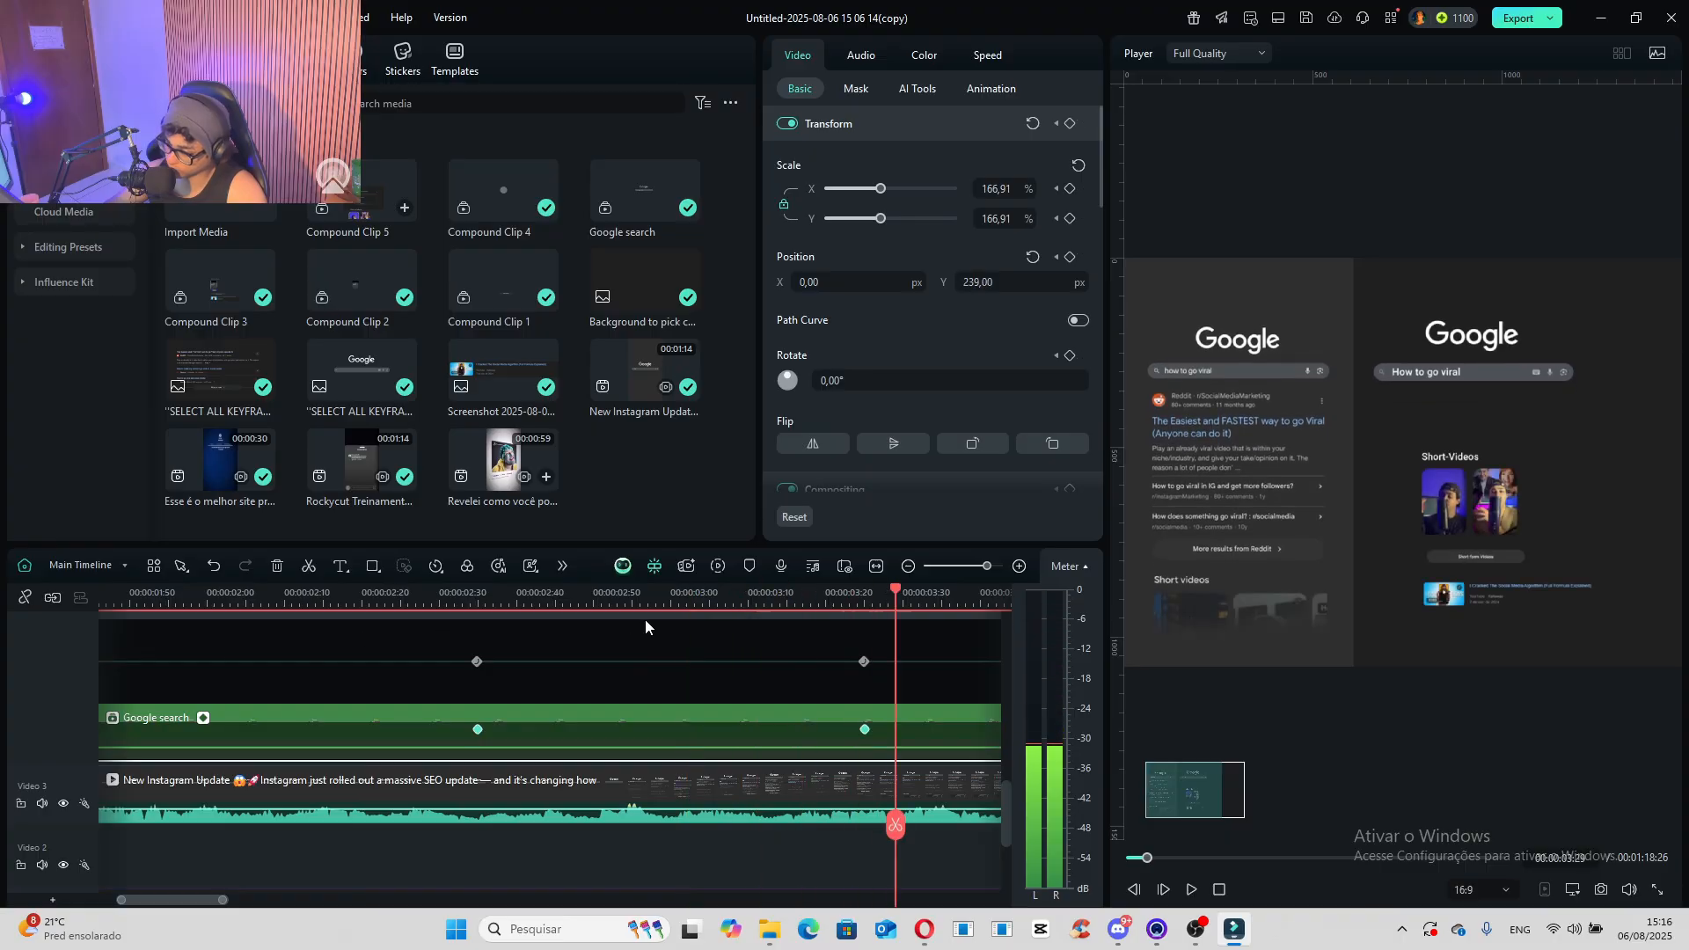
{"action": "scroll", "coordinate": [244, 725], "scroll_direction": "down", "scroll_amount": 1}
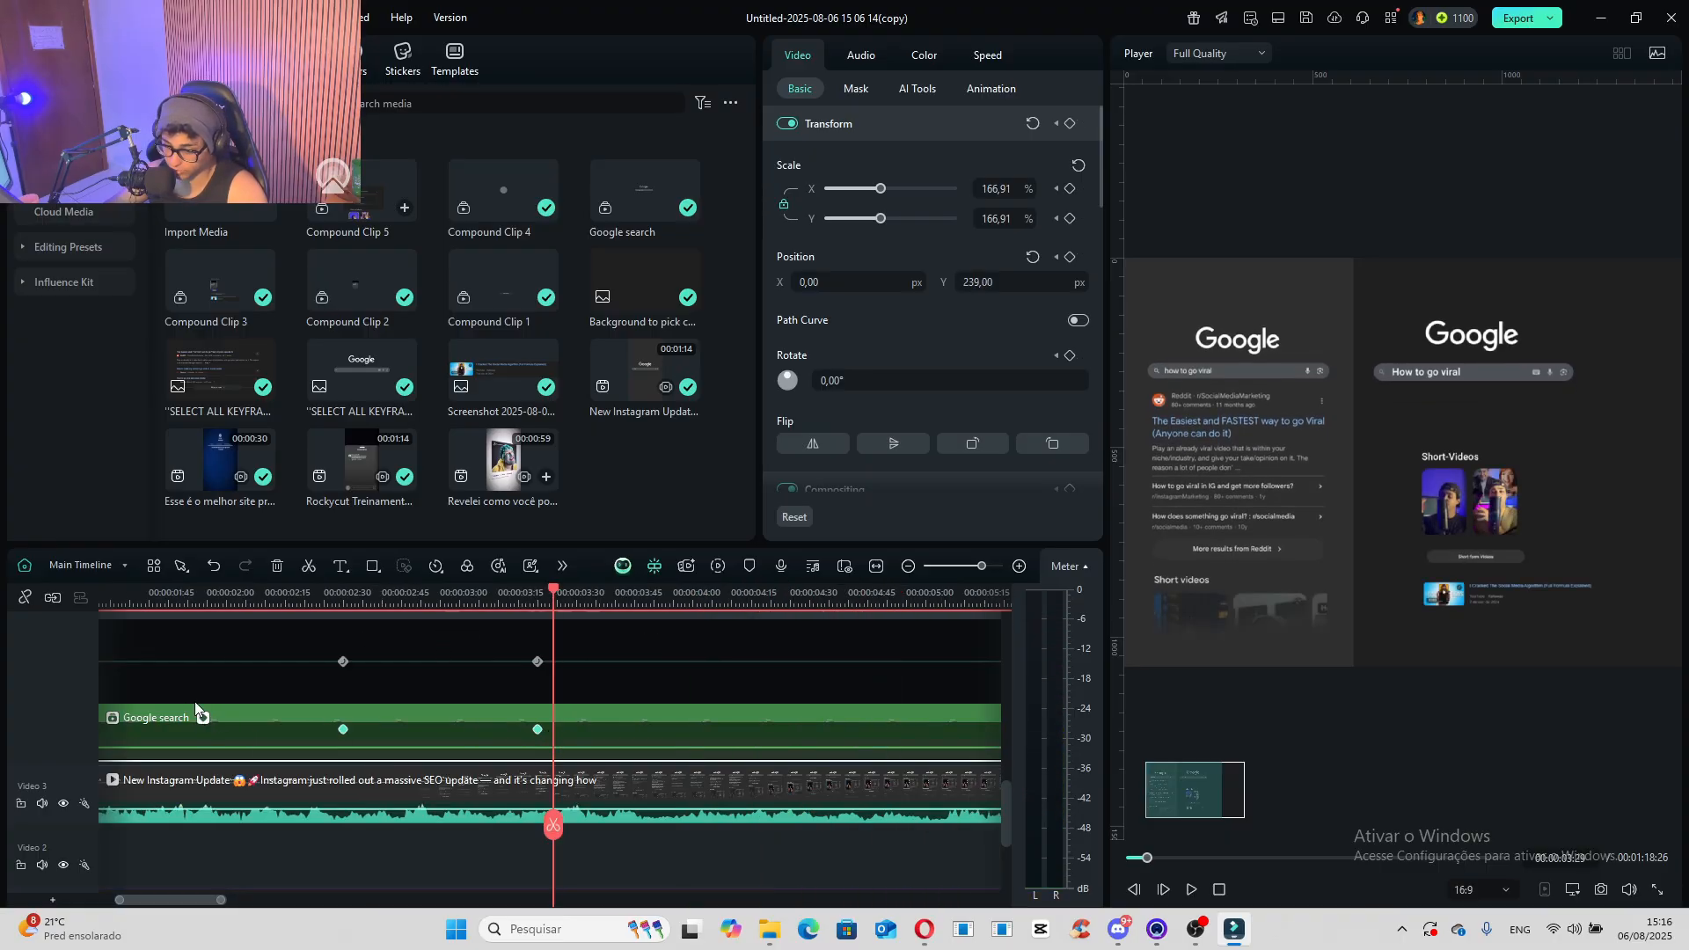
- Keyframe the "SELECT ALL KEYFRAMES" image's transform at 00:00:02:35 and raise its position to Y -47.60 px at 00:00:03:25
{"action": "scroll", "coordinate": [202, 722], "scroll_direction": "down", "scroll_amount": 3}
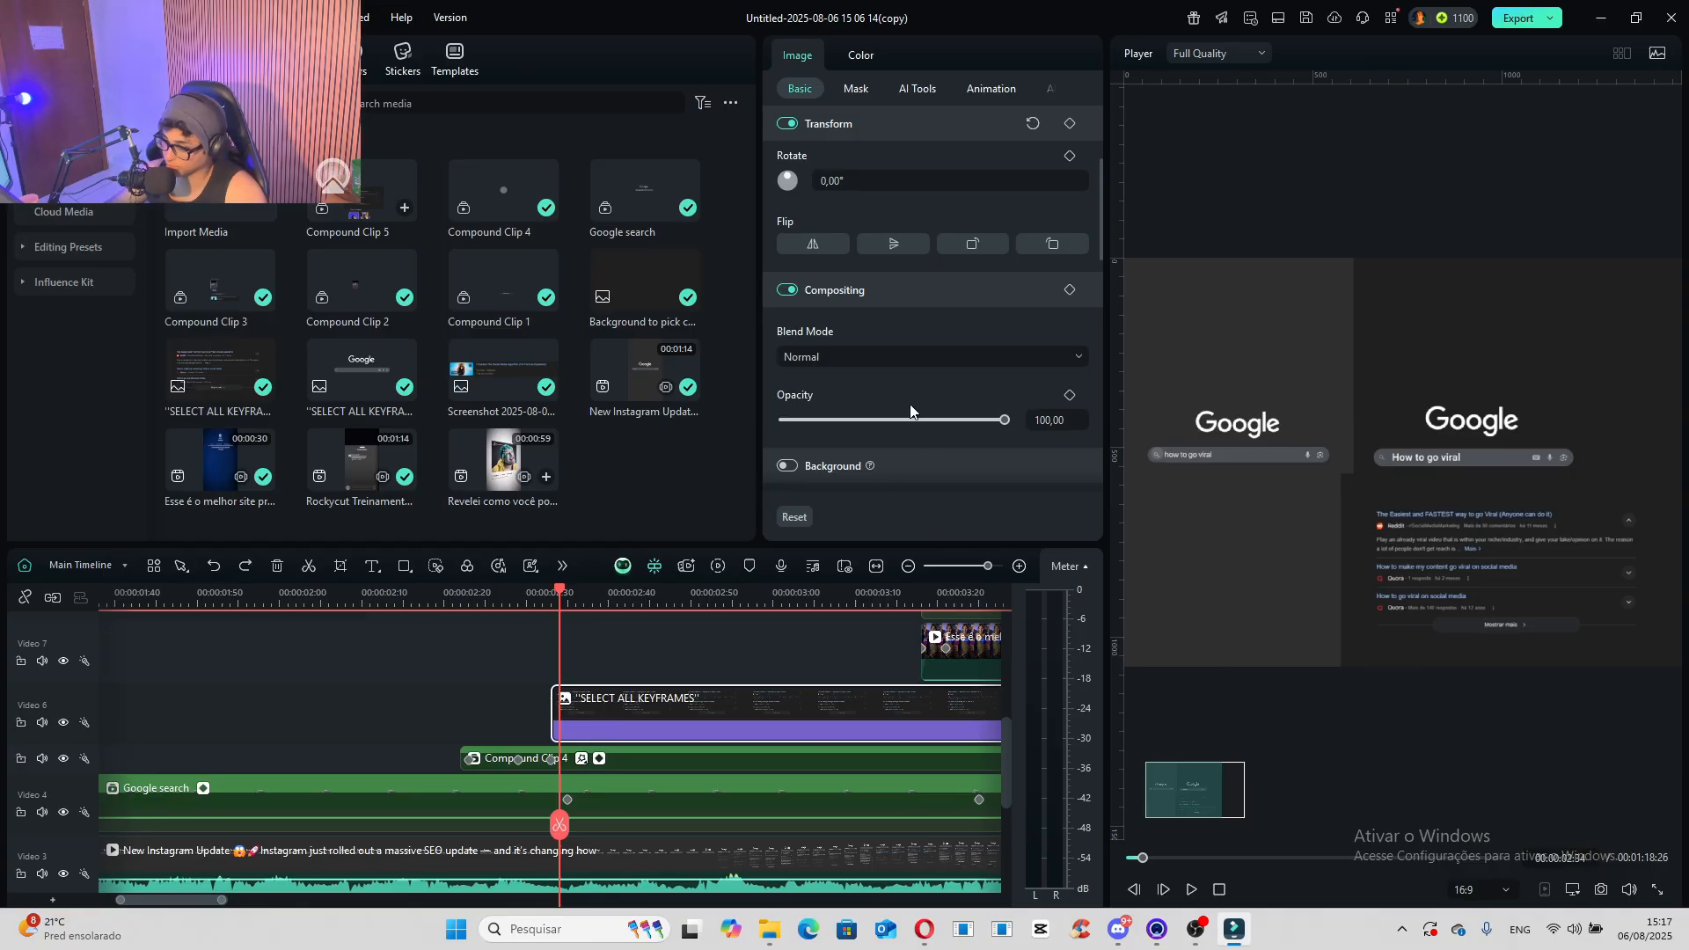
{"action": "left_click_drag", "start_coordinate": [560, 599], "coordinate": [567, 598]}
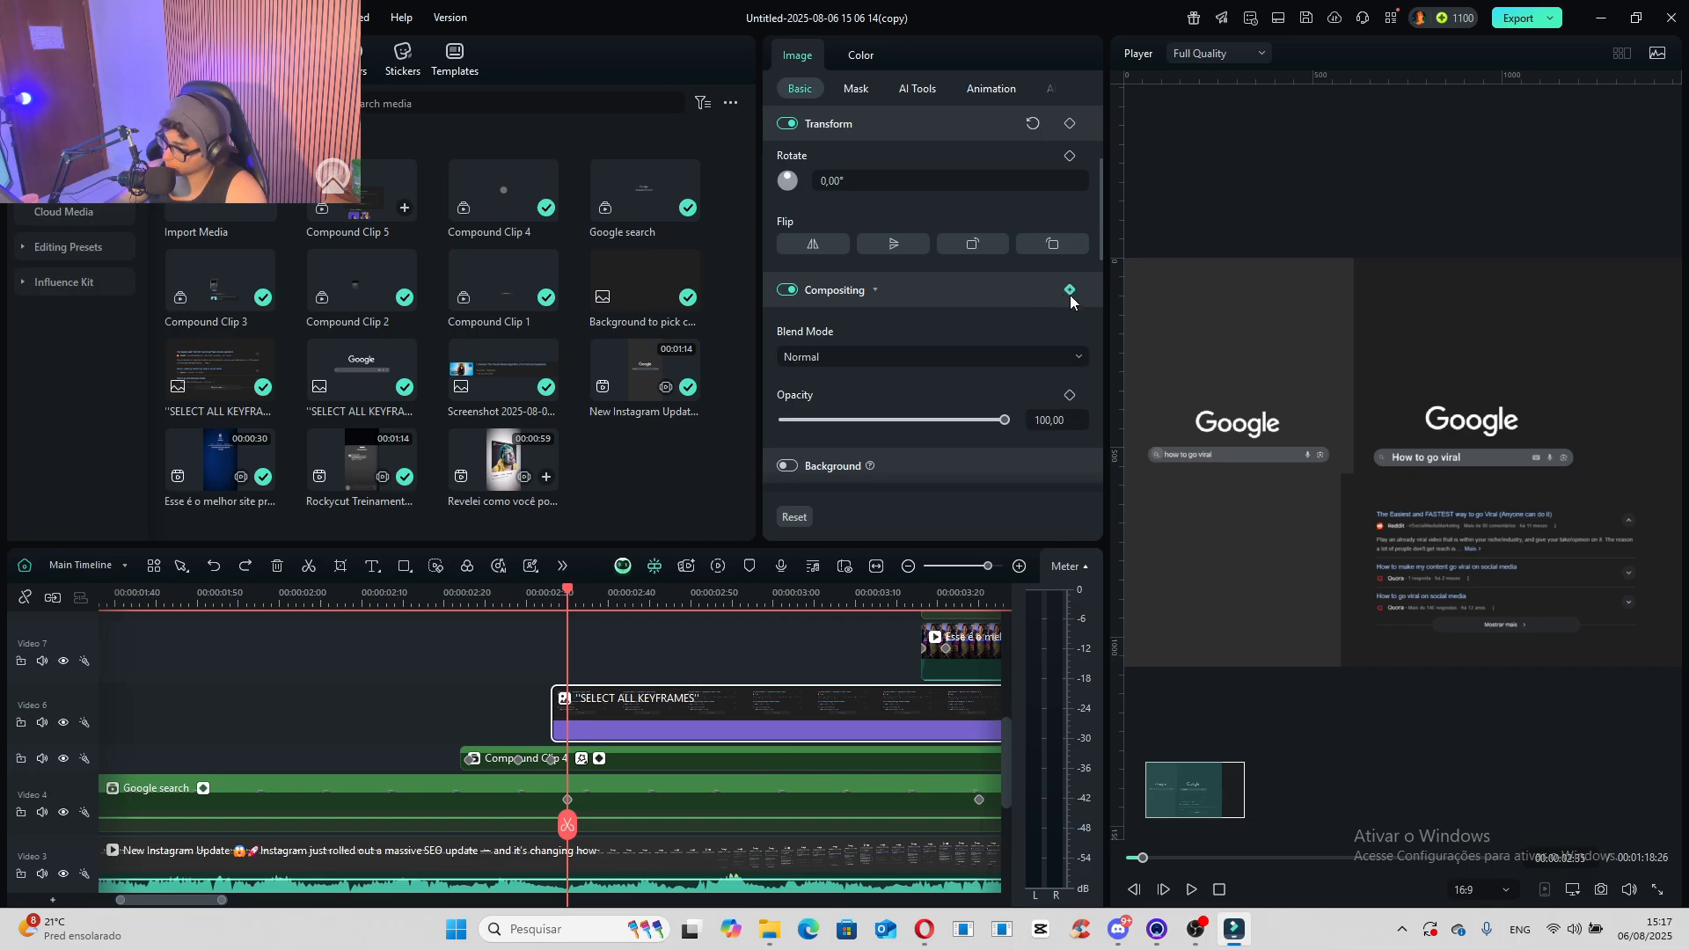
{"action": "left_click", "coordinate": [1071, 125]}
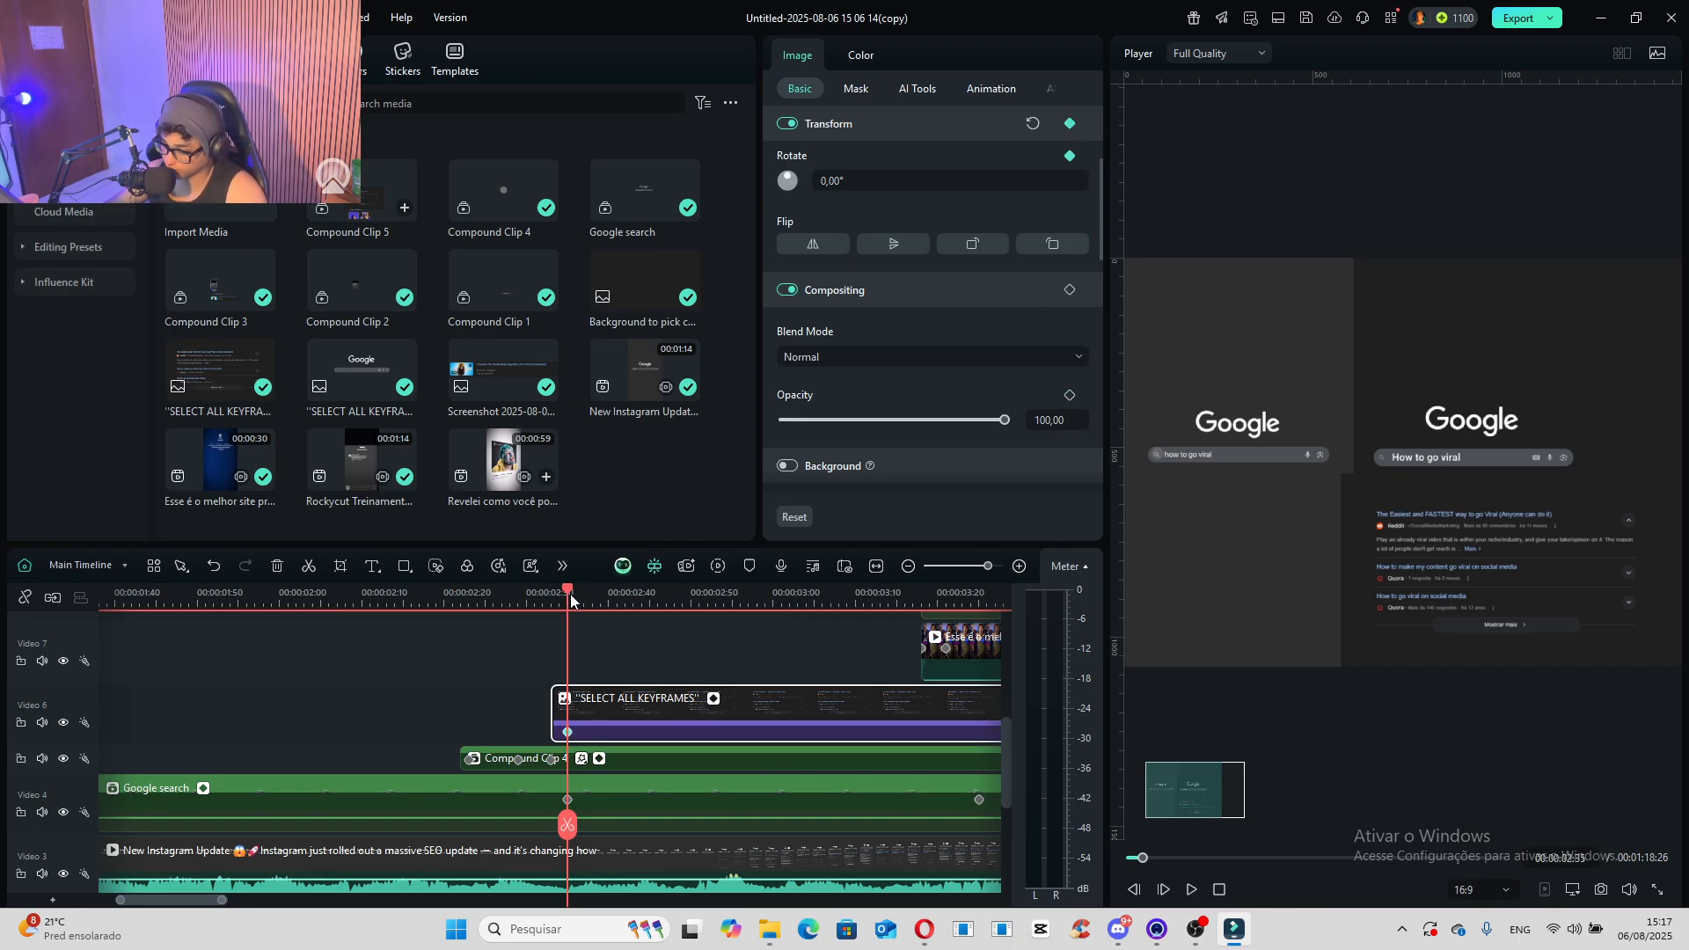
{"action": "left_click_drag", "start_coordinate": [570, 600], "coordinate": [979, 689]}
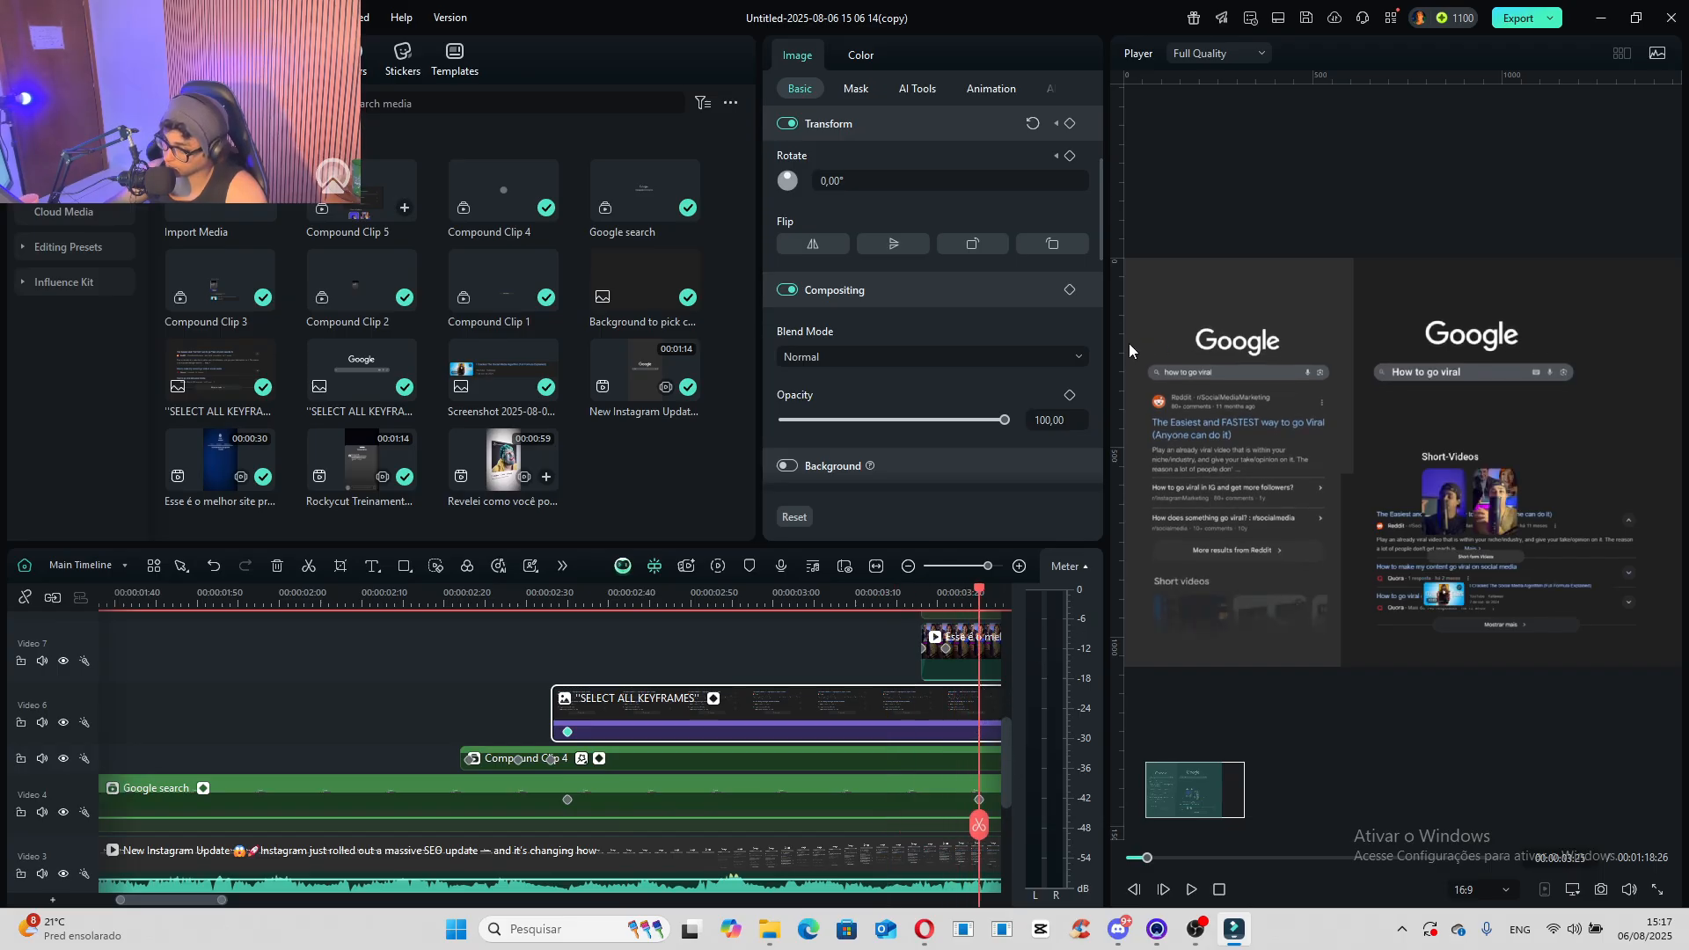
{"action": "scroll", "coordinate": [957, 275], "scroll_direction": "up", "scroll_amount": 3}
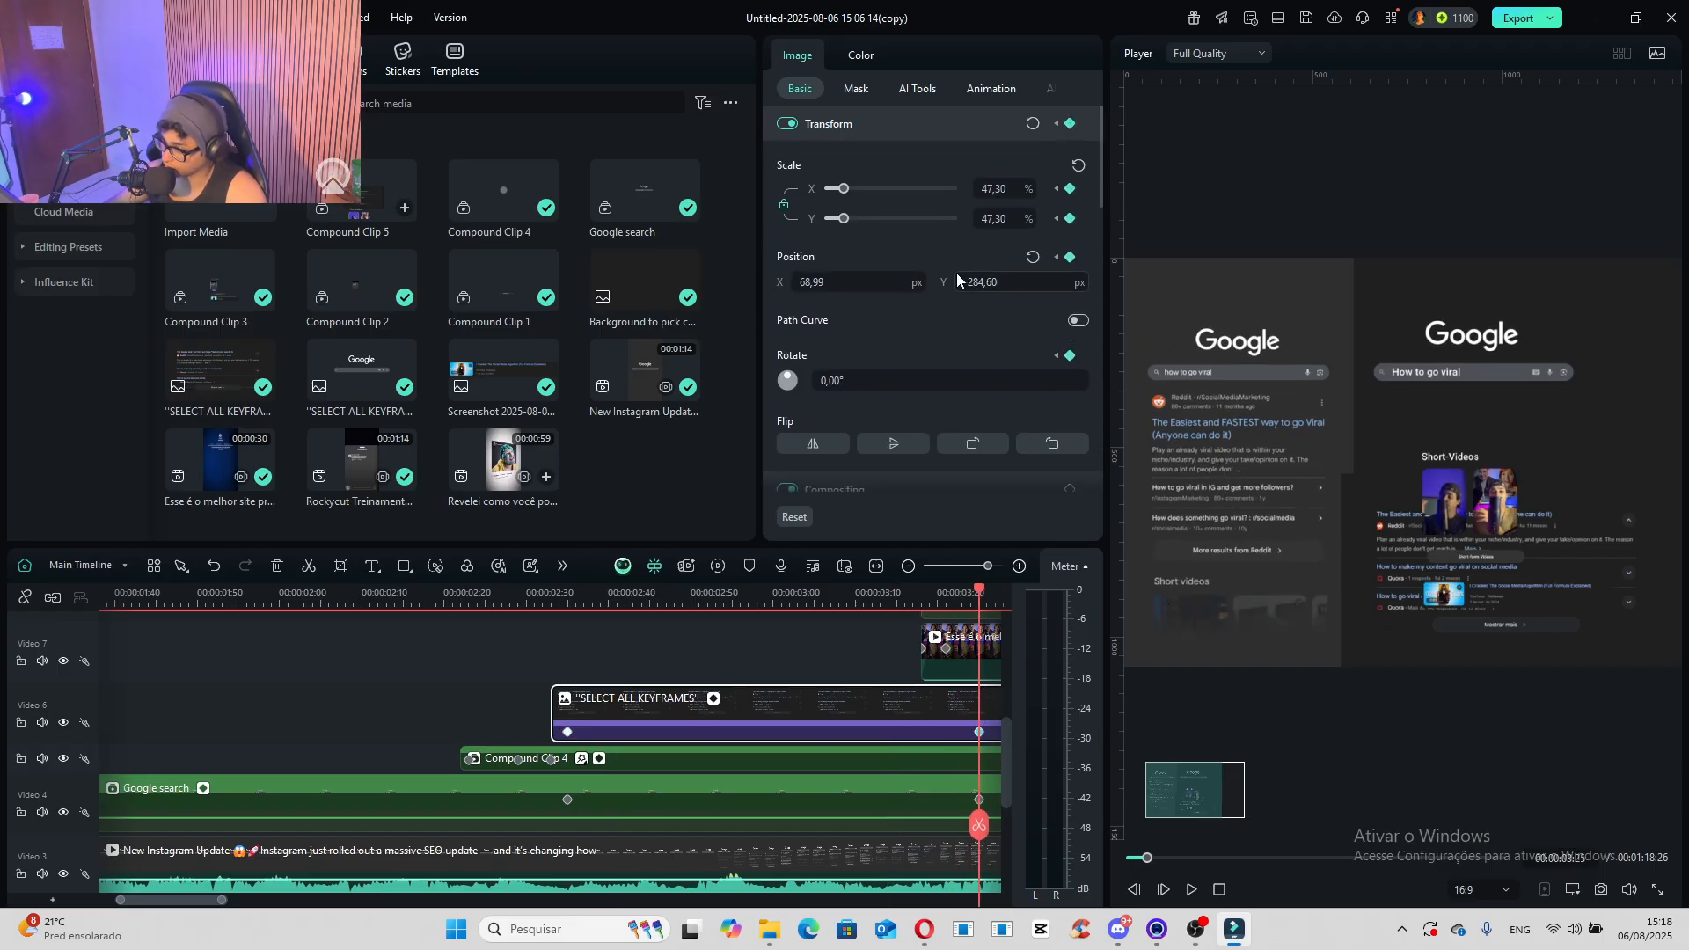
{"action": "left_click_drag", "start_coordinate": [980, 282], "coordinate": [1189, 281]}
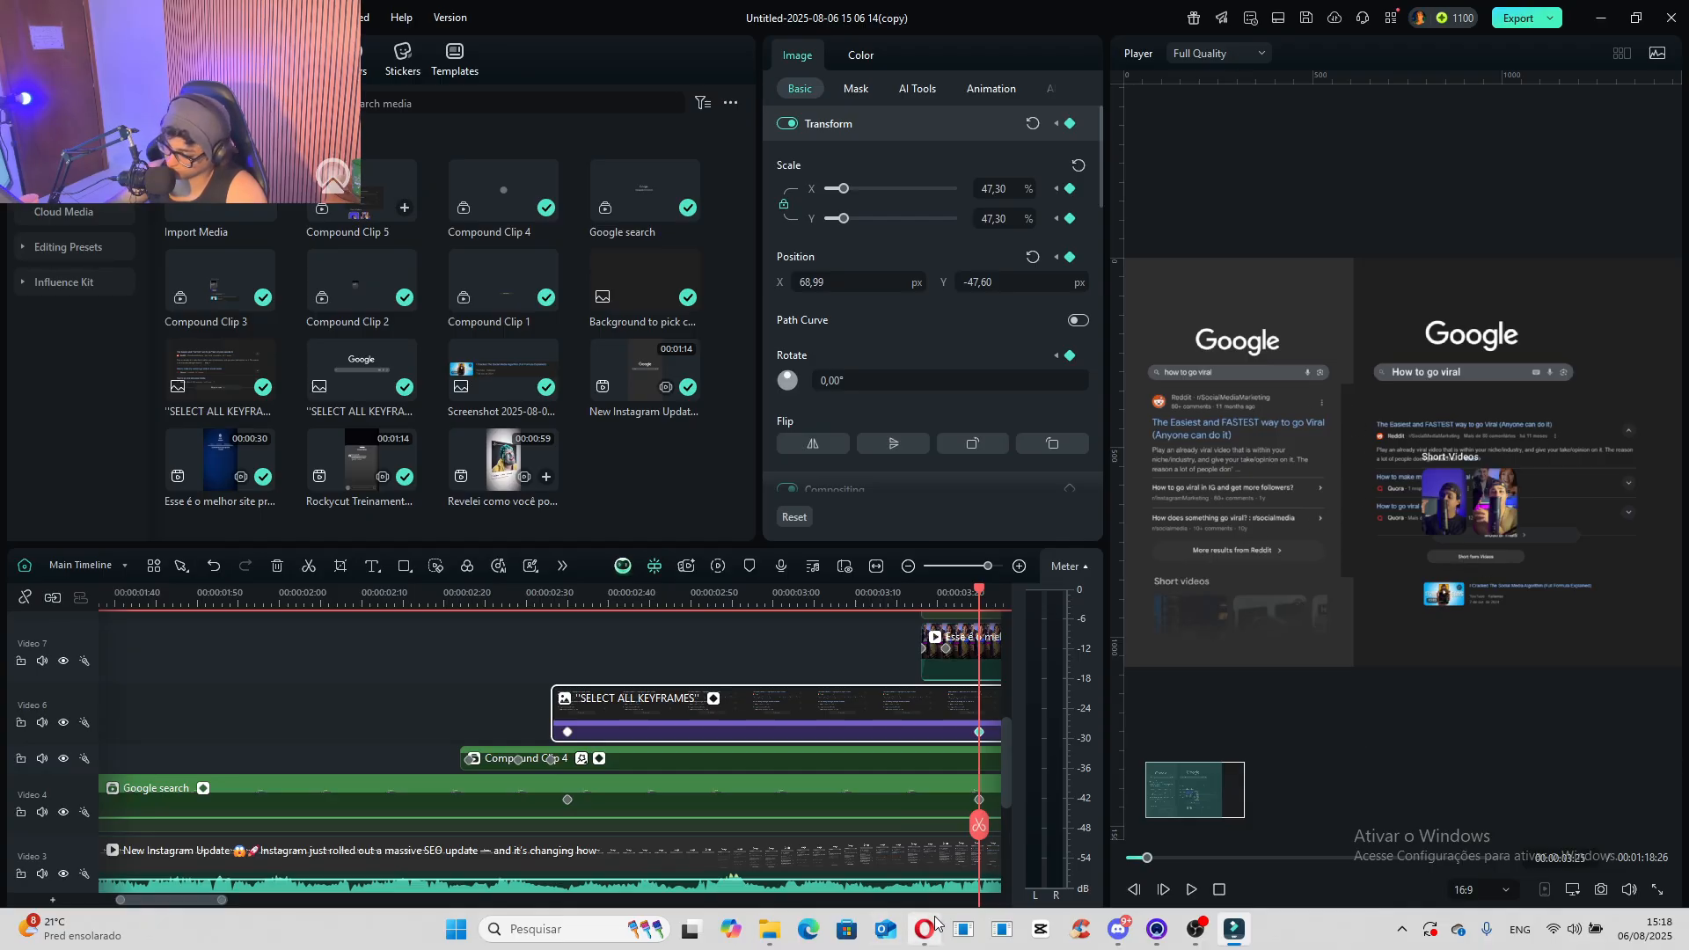
- Select all keyframes of the "SELECT ALL KEYFRAMES" image and show their keyframe animation
{"action": "left_click", "coordinate": [568, 732]}
{"action": "right_click", "coordinate": [567, 732]}
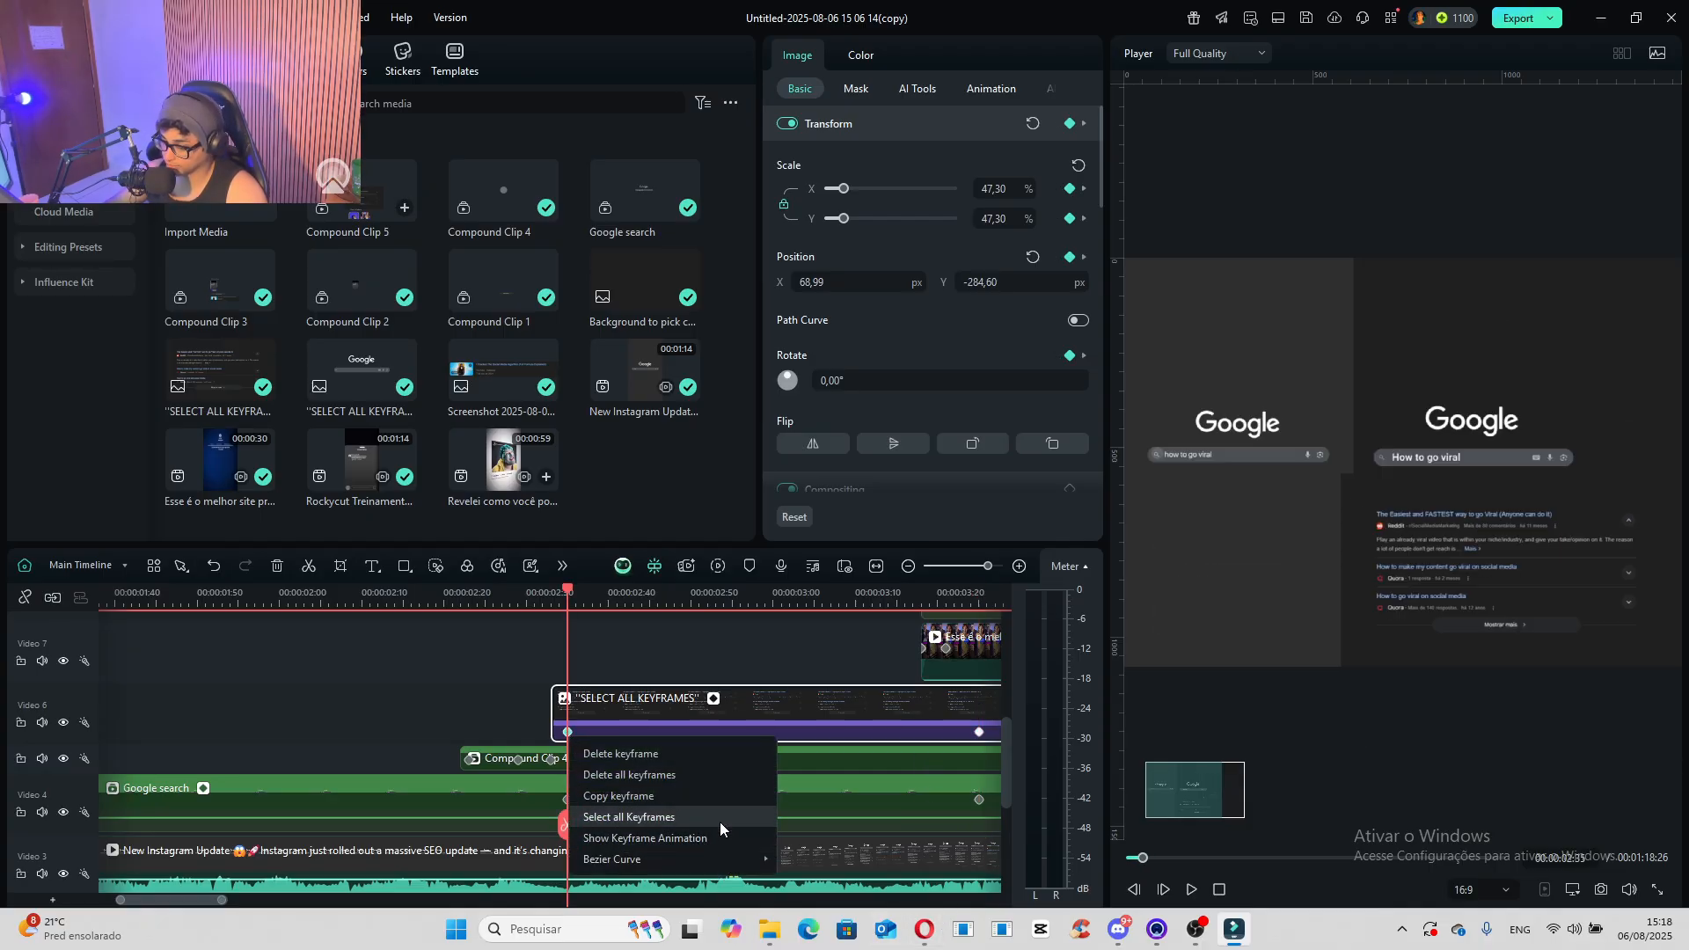
{"action": "left_click", "coordinate": [567, 738]}
{"action": "right_click", "coordinate": [568, 738]}
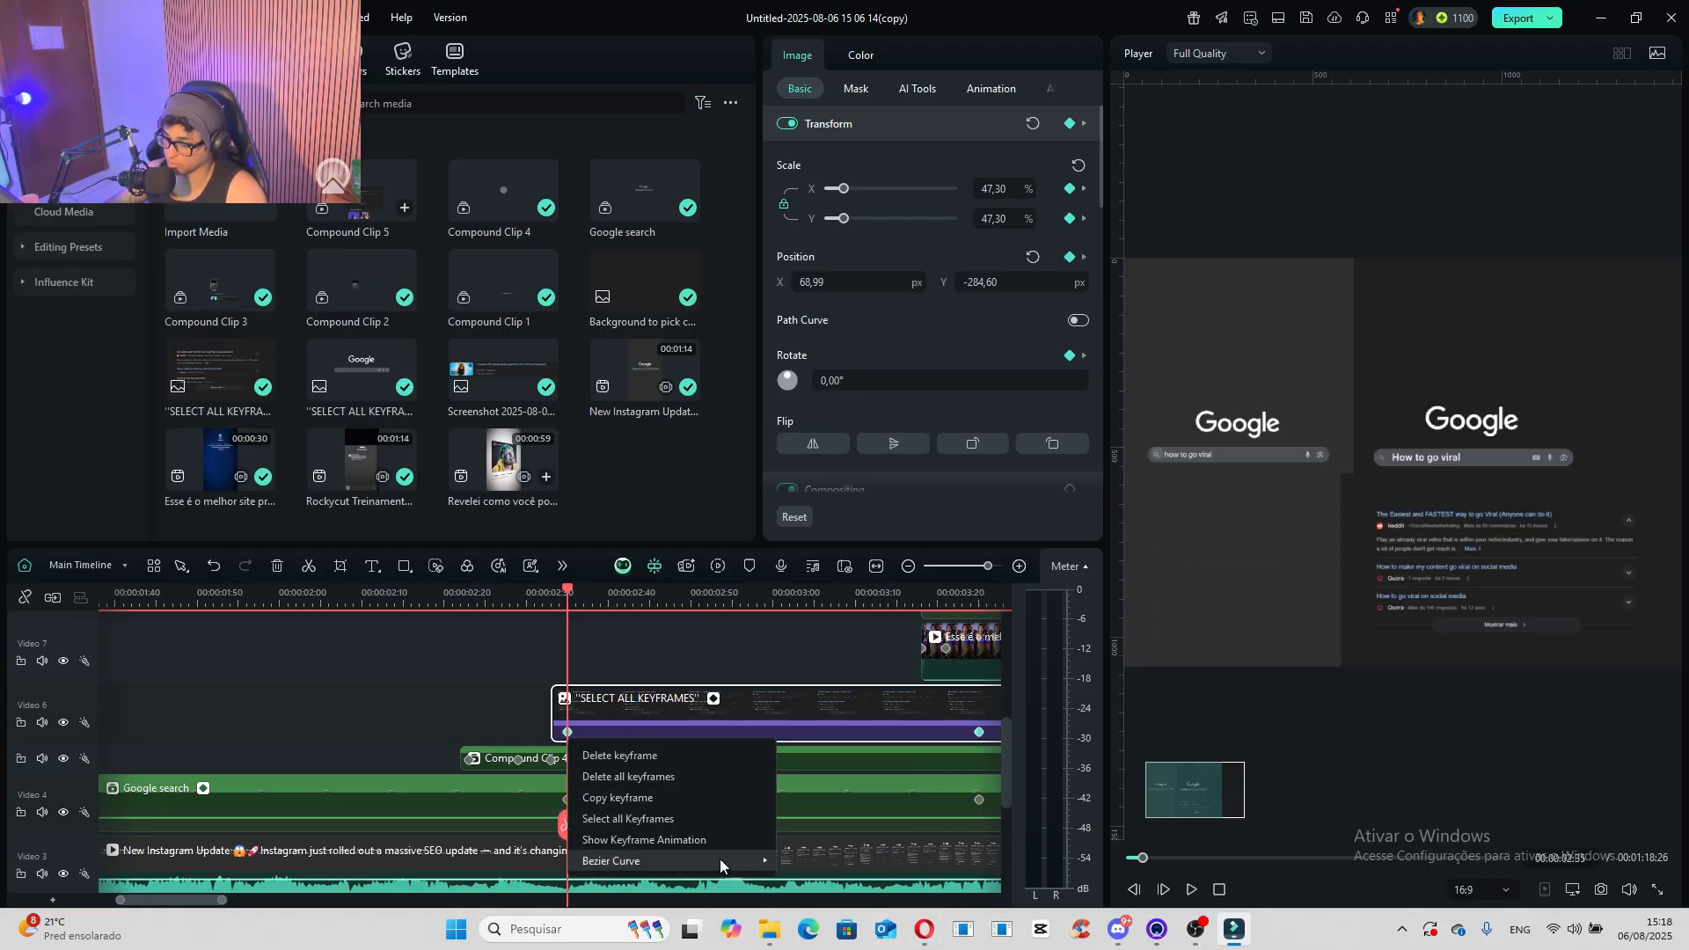
{"action": "left_click", "coordinate": [678, 840]}
{"action": "scroll", "coordinate": [571, 778], "scroll_direction": "down", "scroll_amount": 3}
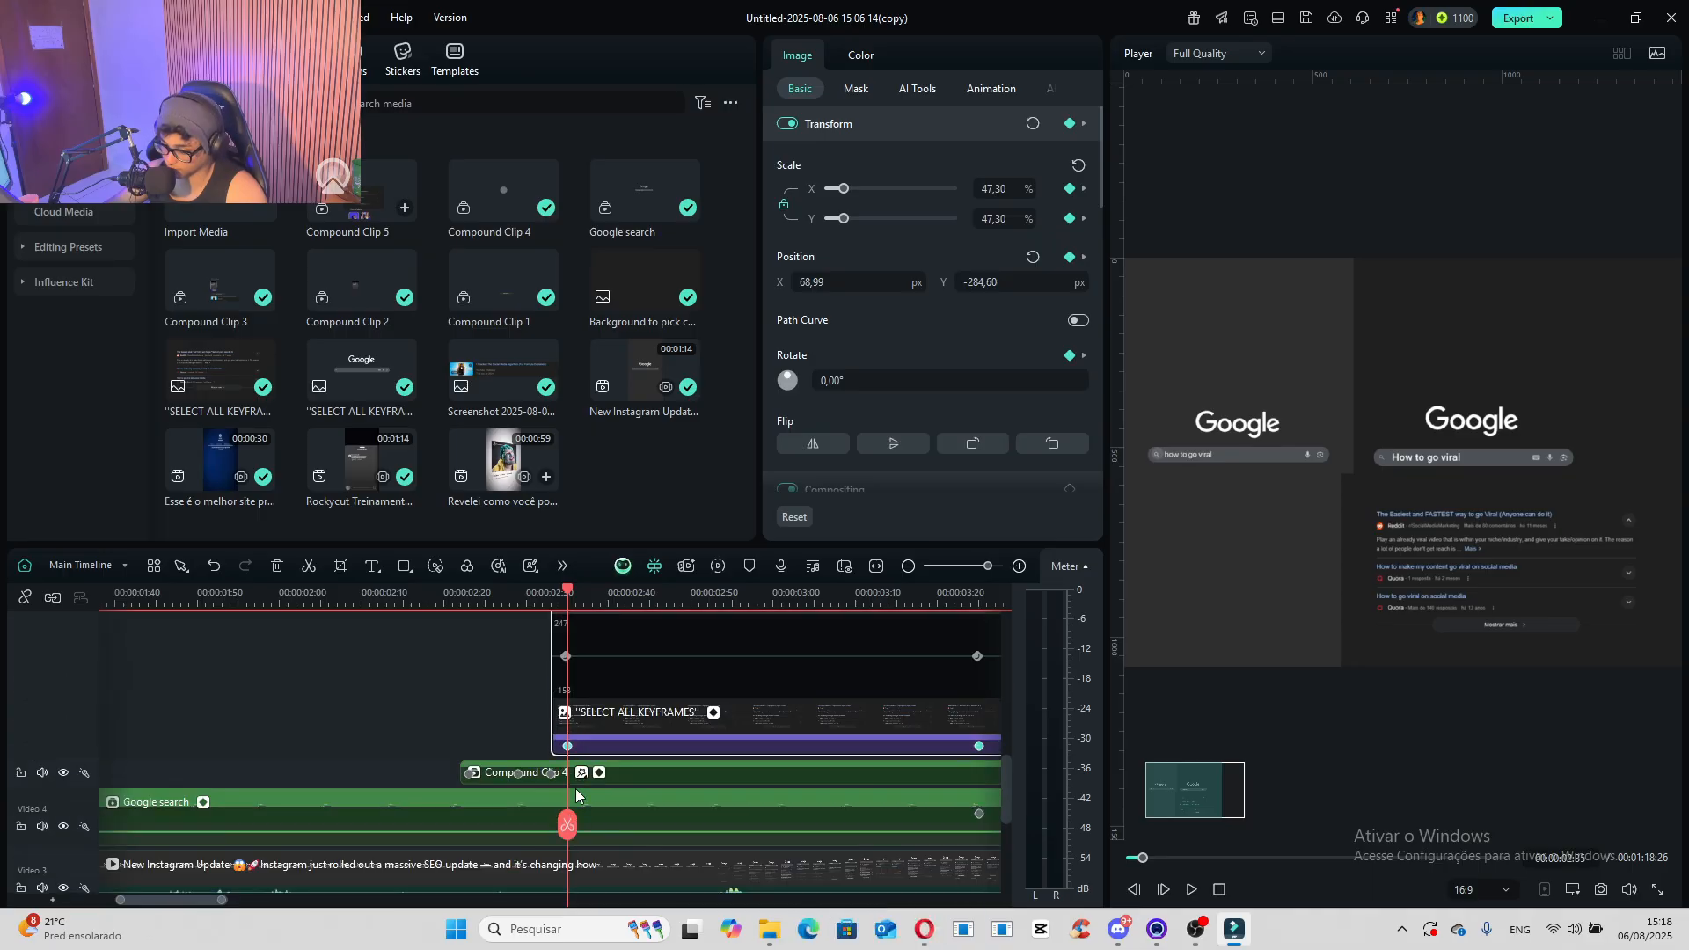
- Apply Bezier Curve easing to the "SELECT ALL KEYFRAMES" image's selected keyframes and hide its keyframe animation graph
{"action": "right_click", "coordinate": [567, 746]}
{"action": "mouse_move", "coordinate": [750, 865]}
{"action": "left_click", "coordinate": [827, 935]}
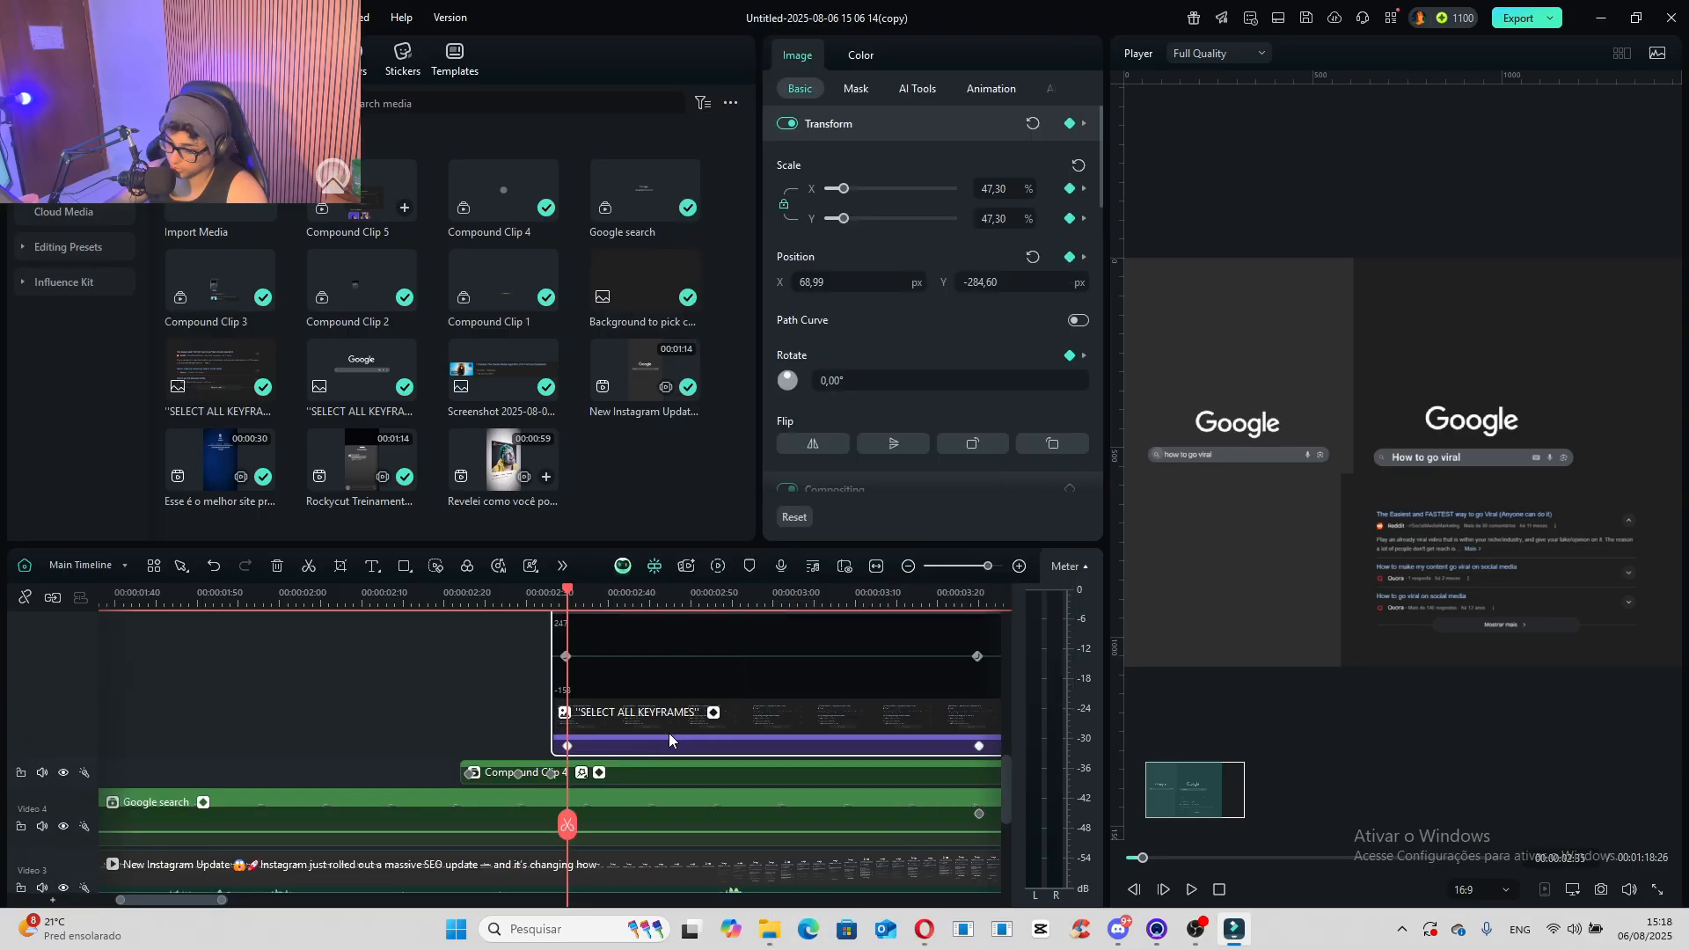
{"action": "left_click", "coordinate": [714, 718]}
{"action": "scroll", "coordinate": [673, 739], "scroll_direction": "up", "scroll_amount": 3}
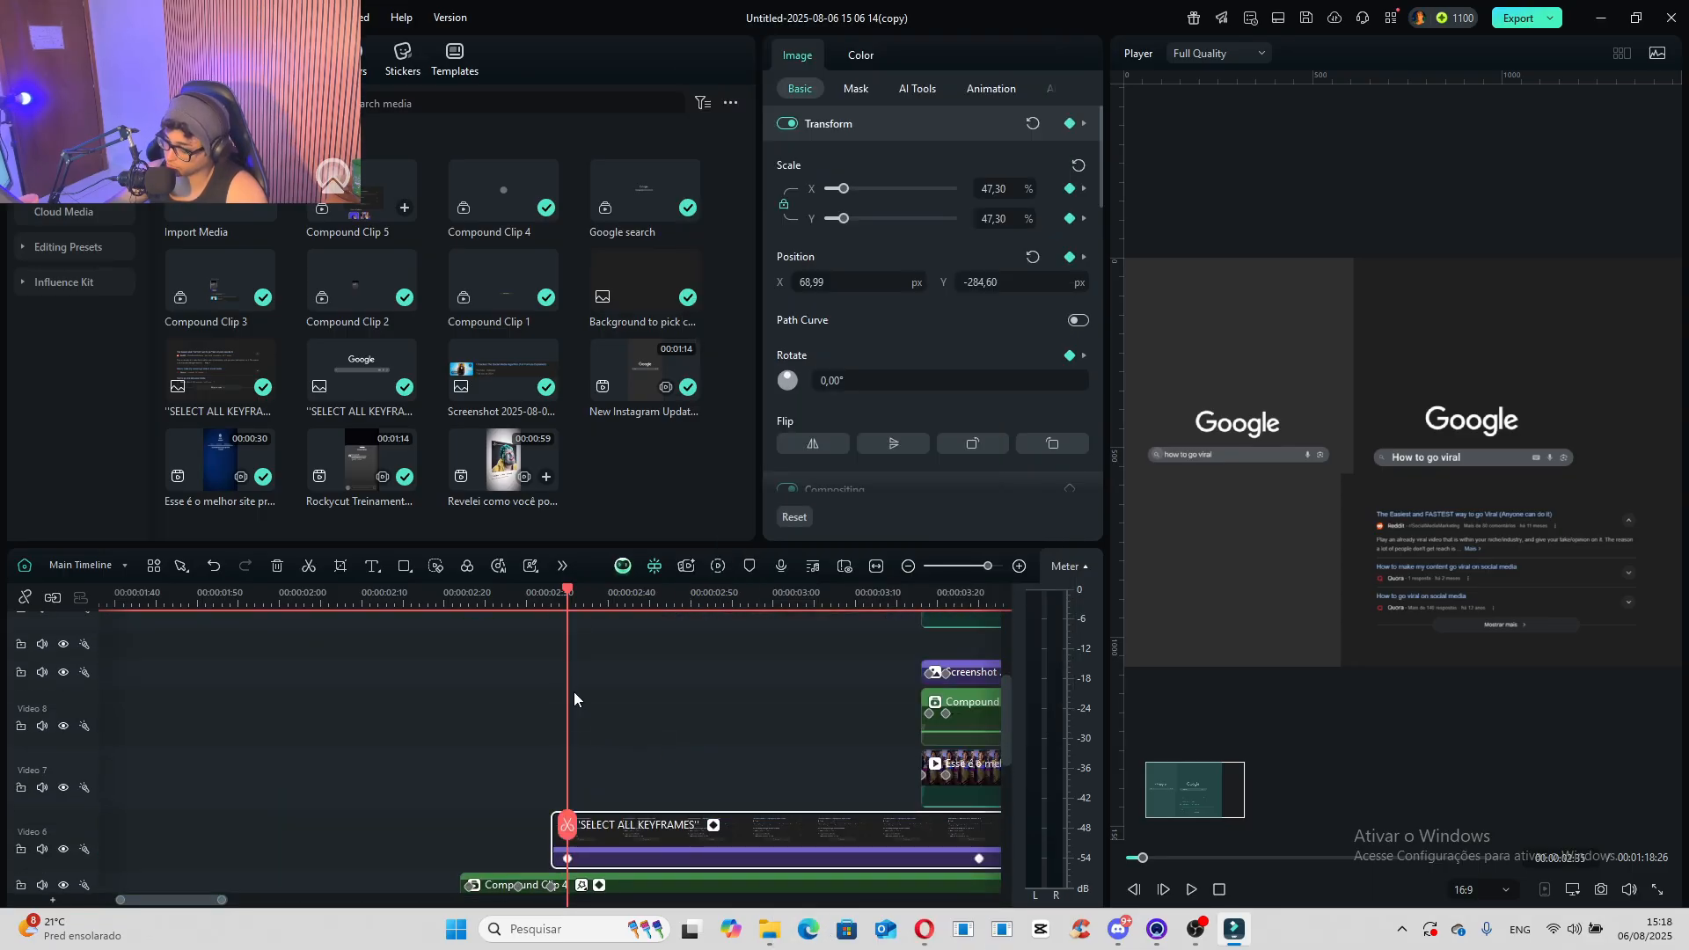
- Play the scene from 00:00:02:35 to check the "SELECT ALL KEYFRAMES" image's upward movement against the reference
{"action": "key", "text": "space"}
{"action": "key", "text": "space"}
{"action": "scroll", "coordinate": [510, 701], "scroll_direction": "up", "scroll_amount": 2}
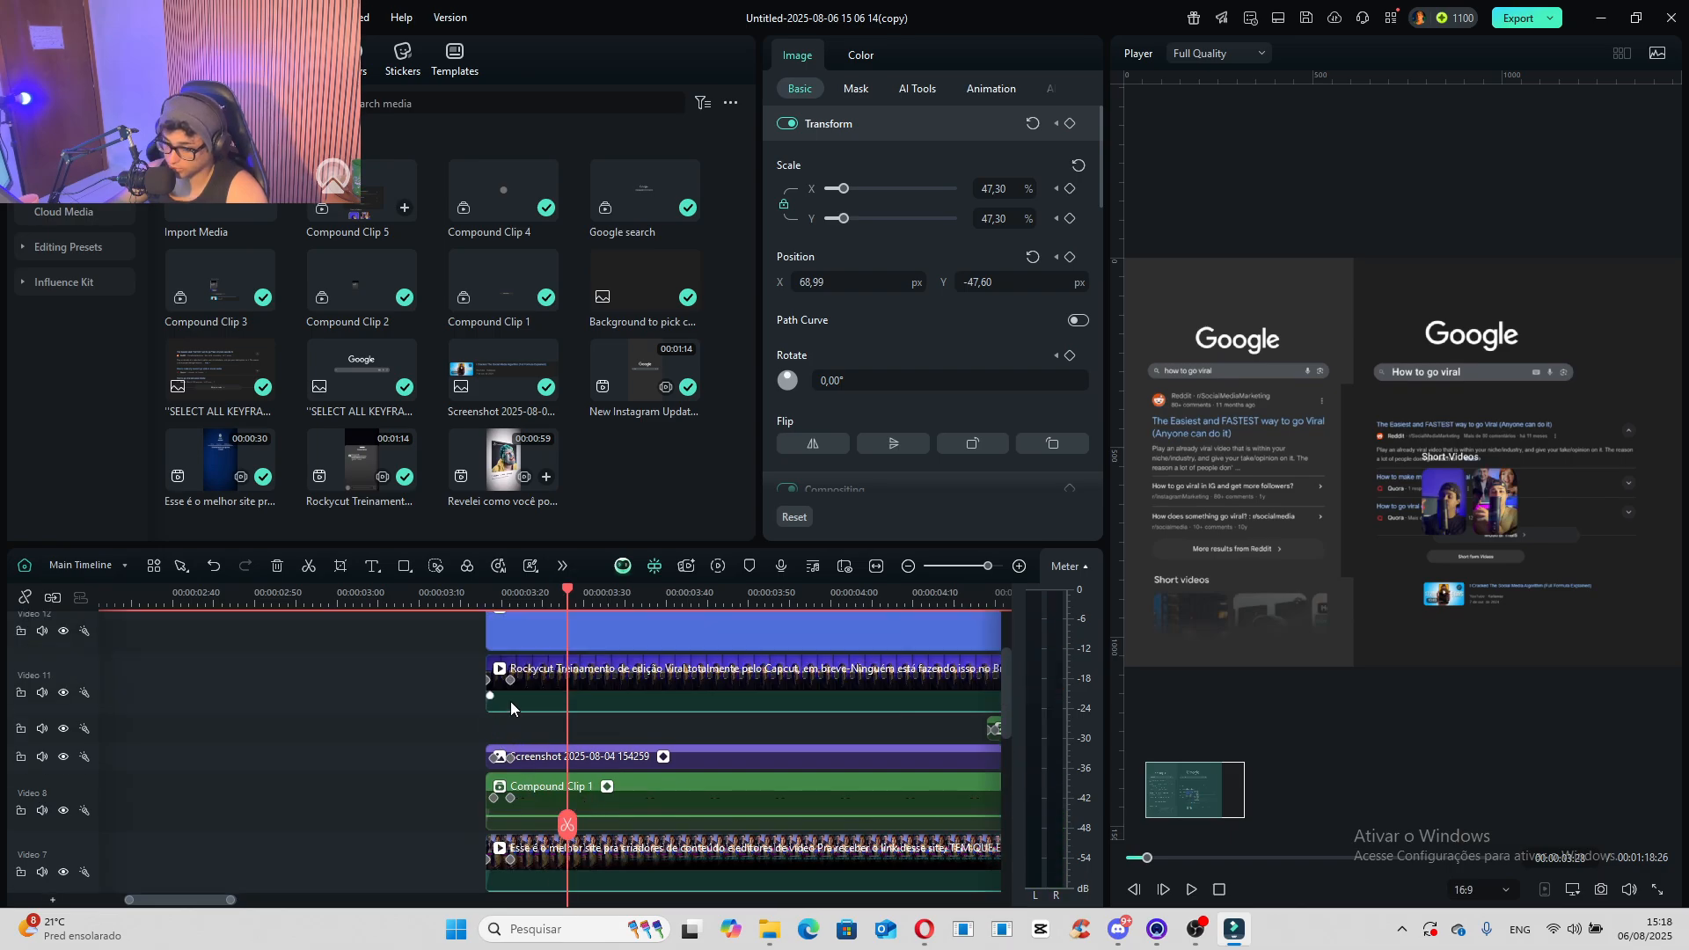
- Fade in the "SELECT ALL KEYFRAMES" image by keyframing its opacity at 0 at 00:00:02:50, raising it to full slightly further along, and preview it
{"action": "scroll", "coordinate": [529, 749], "scroll_direction": "down", "scroll_amount": 3}
{"action": "left_click_drag", "start_coordinate": [135, 588], "coordinate": [252, 648]}
{"action": "scroll", "coordinate": [853, 413], "scroll_direction": "down", "scroll_amount": 4}
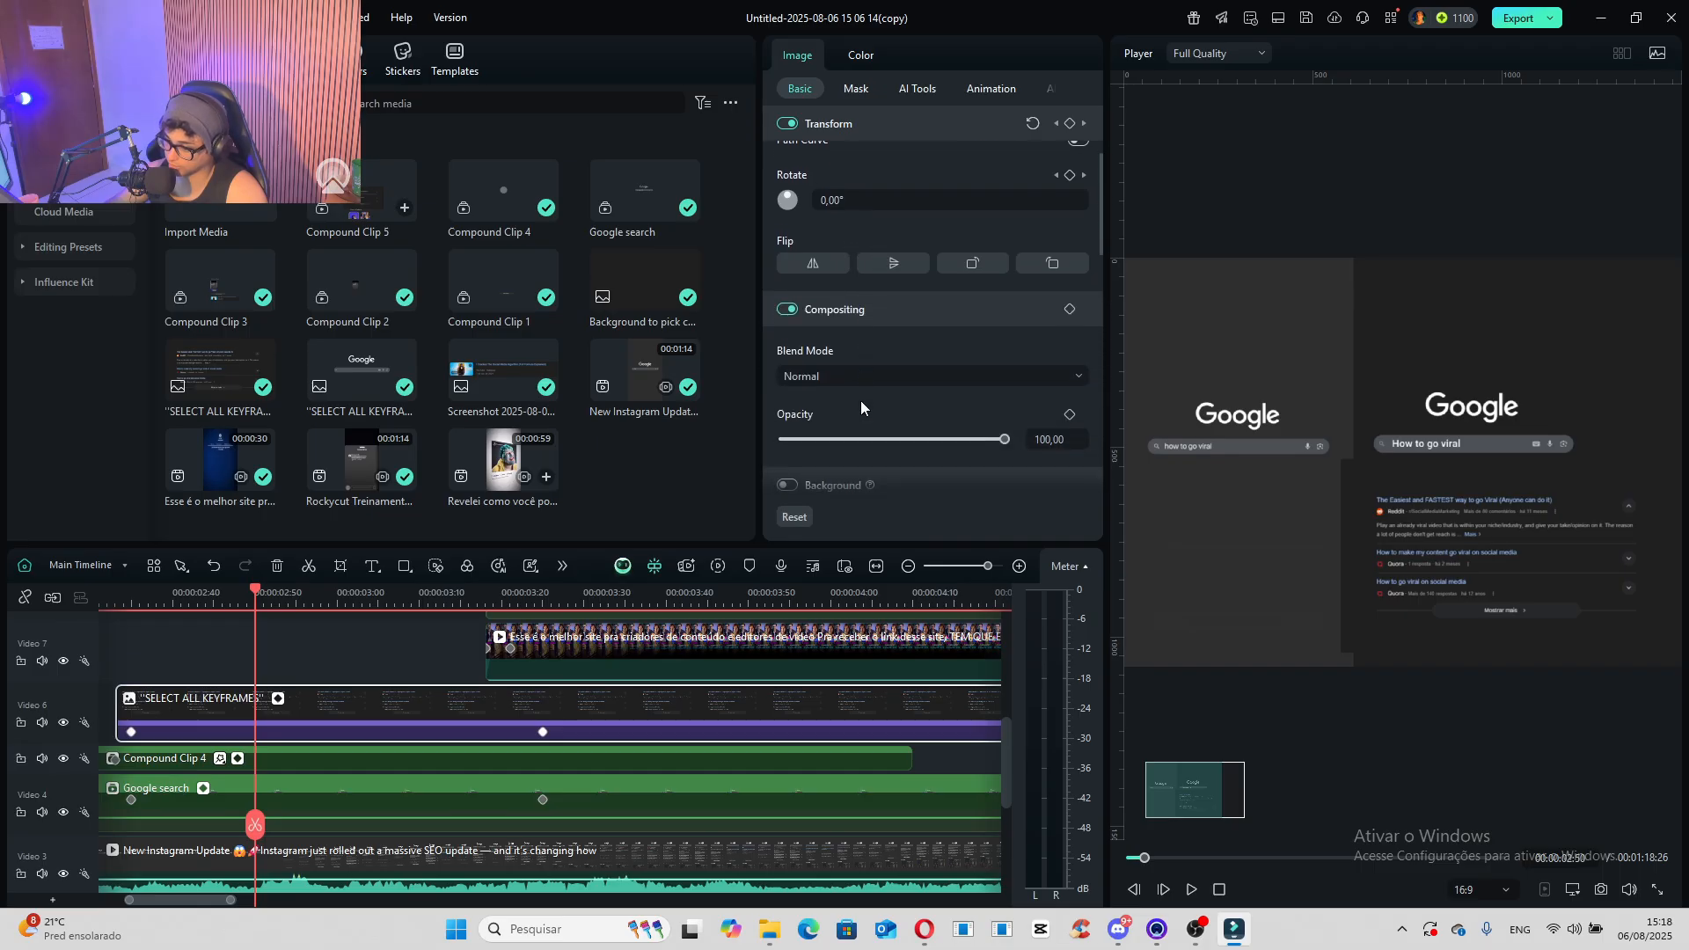
{"action": "left_click", "coordinate": [782, 434]}
{"action": "left_click", "coordinate": [1070, 303]}
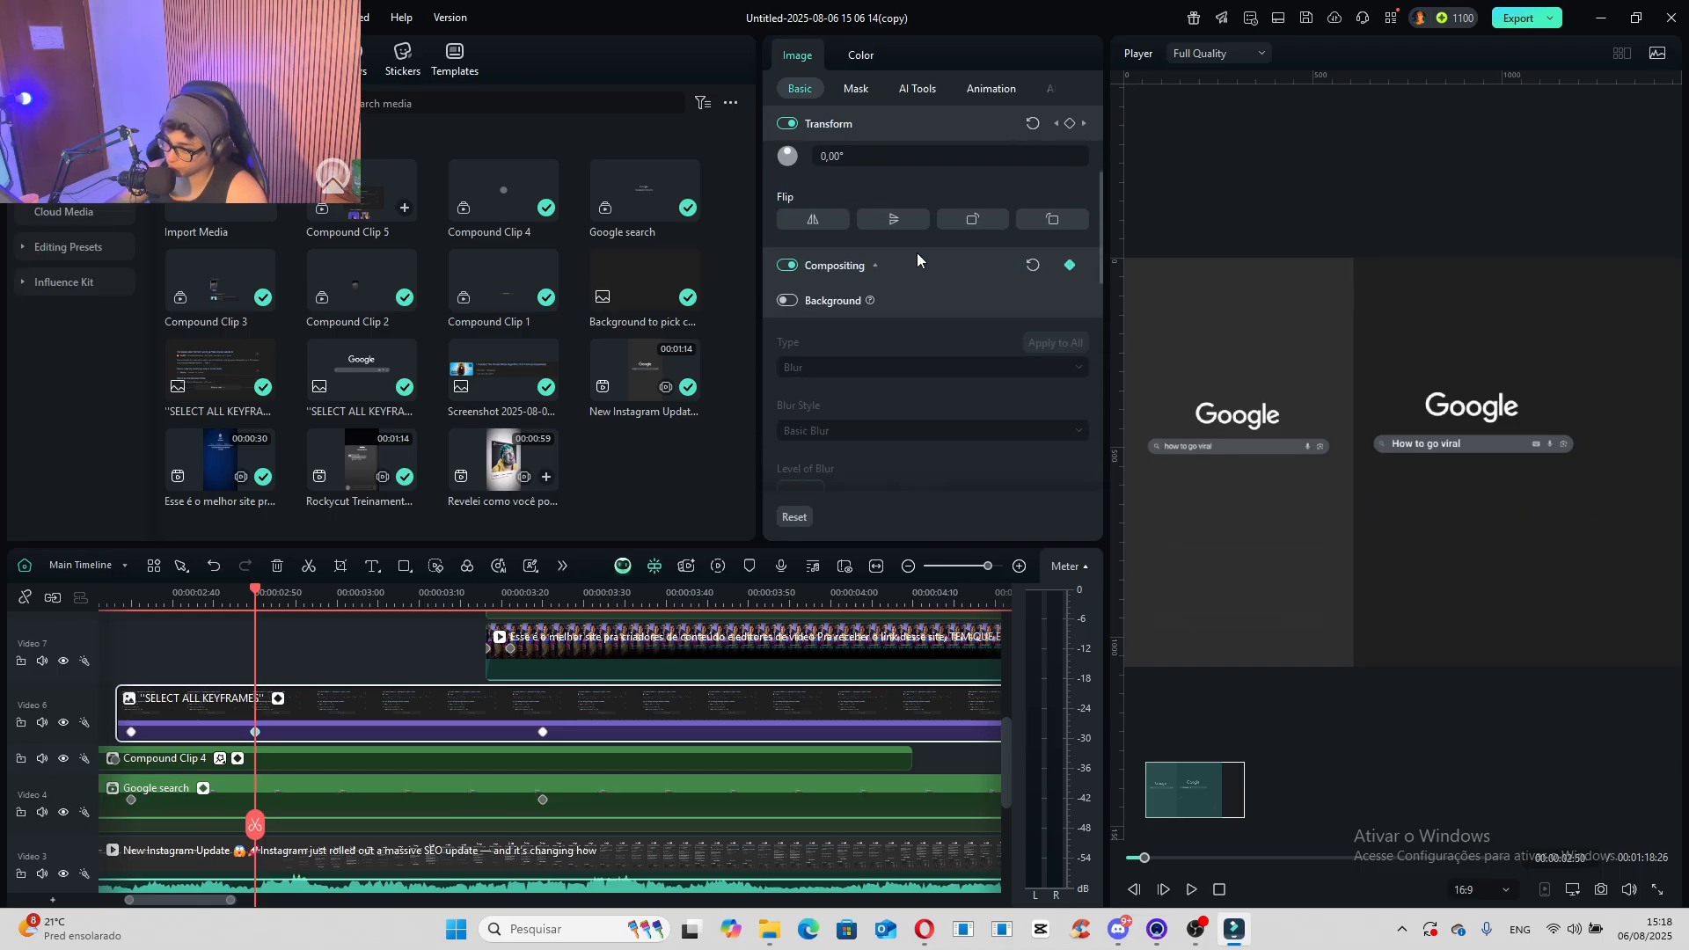
{"action": "left_click", "coordinate": [875, 267]}
{"action": "left_click_drag", "start_coordinate": [251, 834], "coordinate": [369, 846]}
{"action": "left_click_drag", "start_coordinate": [847, 397], "coordinate": [1203, 479]}
{"action": "left_click_drag", "start_coordinate": [231, 606], "coordinate": [129, 614]}
{"action": "key", "text": "space"}
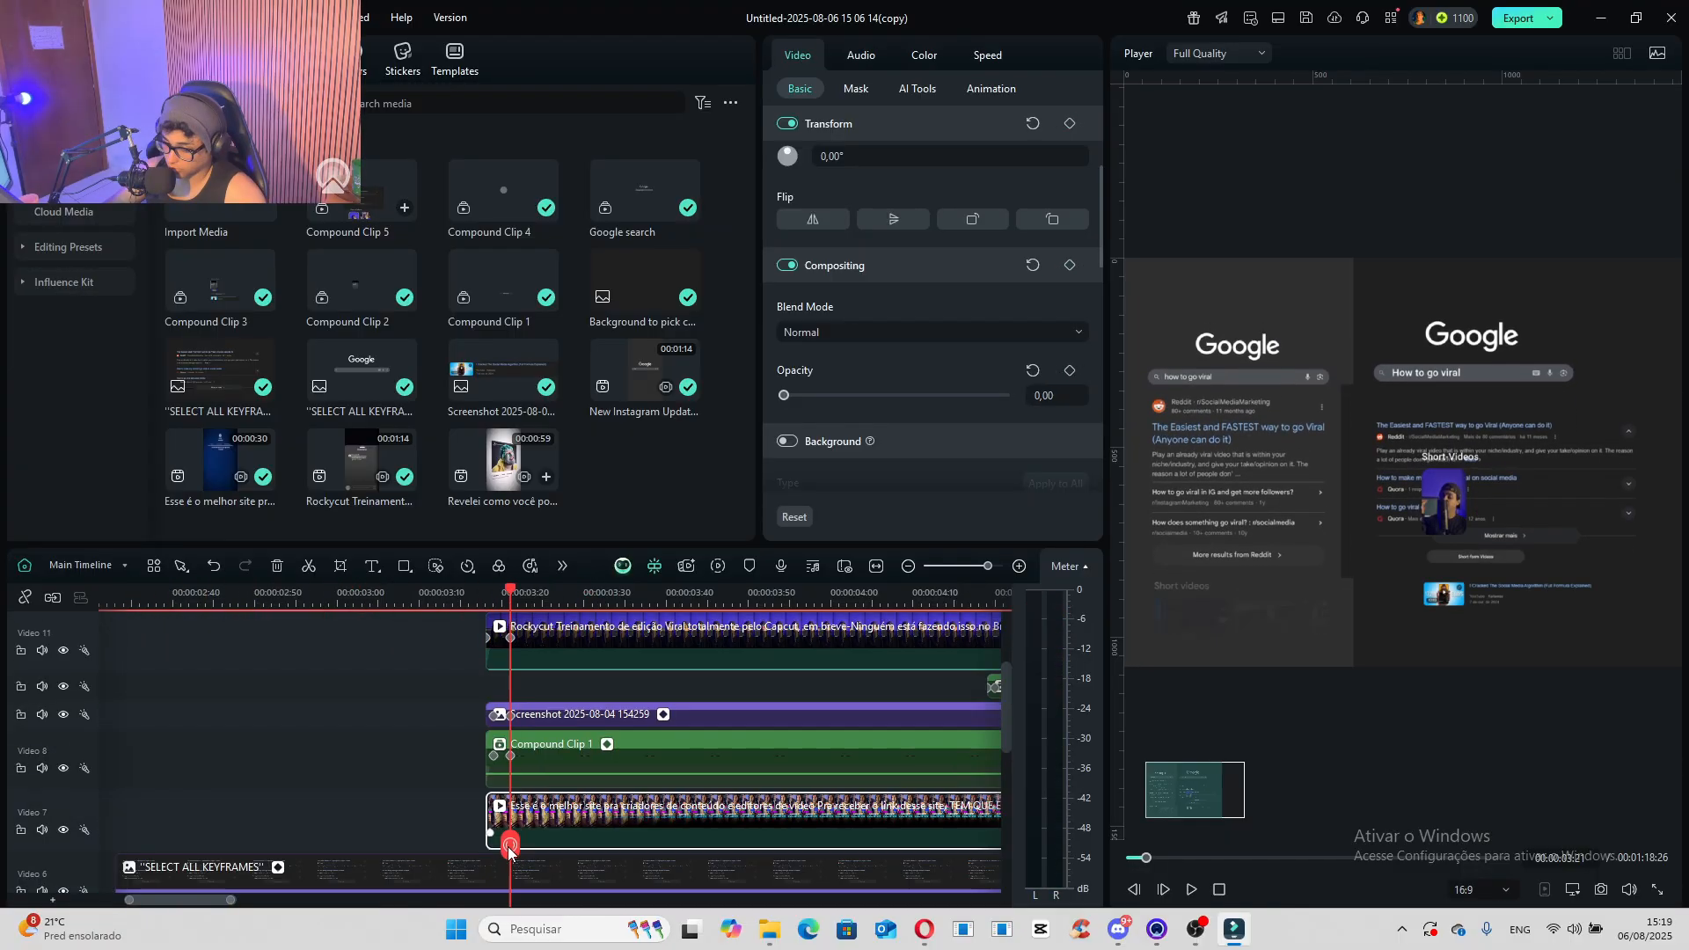
- Raise the opacity of the short video clip on Video 7 to about 46 at 00:00:03:22
{"action": "left_click_drag", "start_coordinate": [504, 846], "coordinate": [517, 847]}
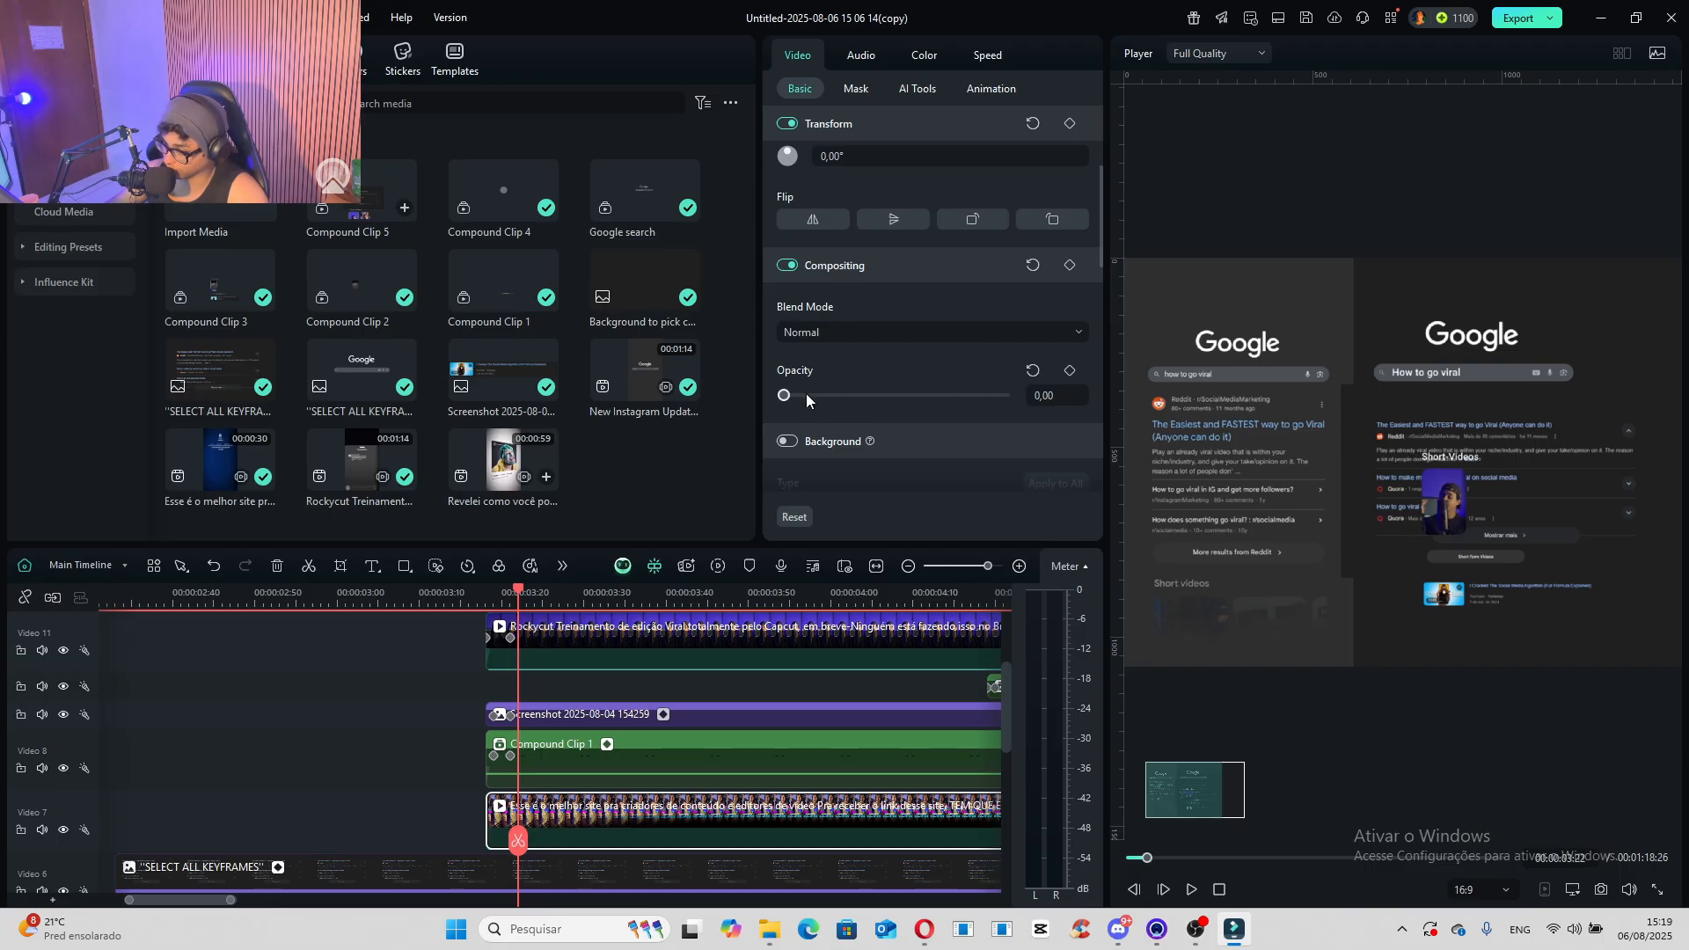
{"action": "left_click_drag", "start_coordinate": [806, 393], "coordinate": [867, 401]}
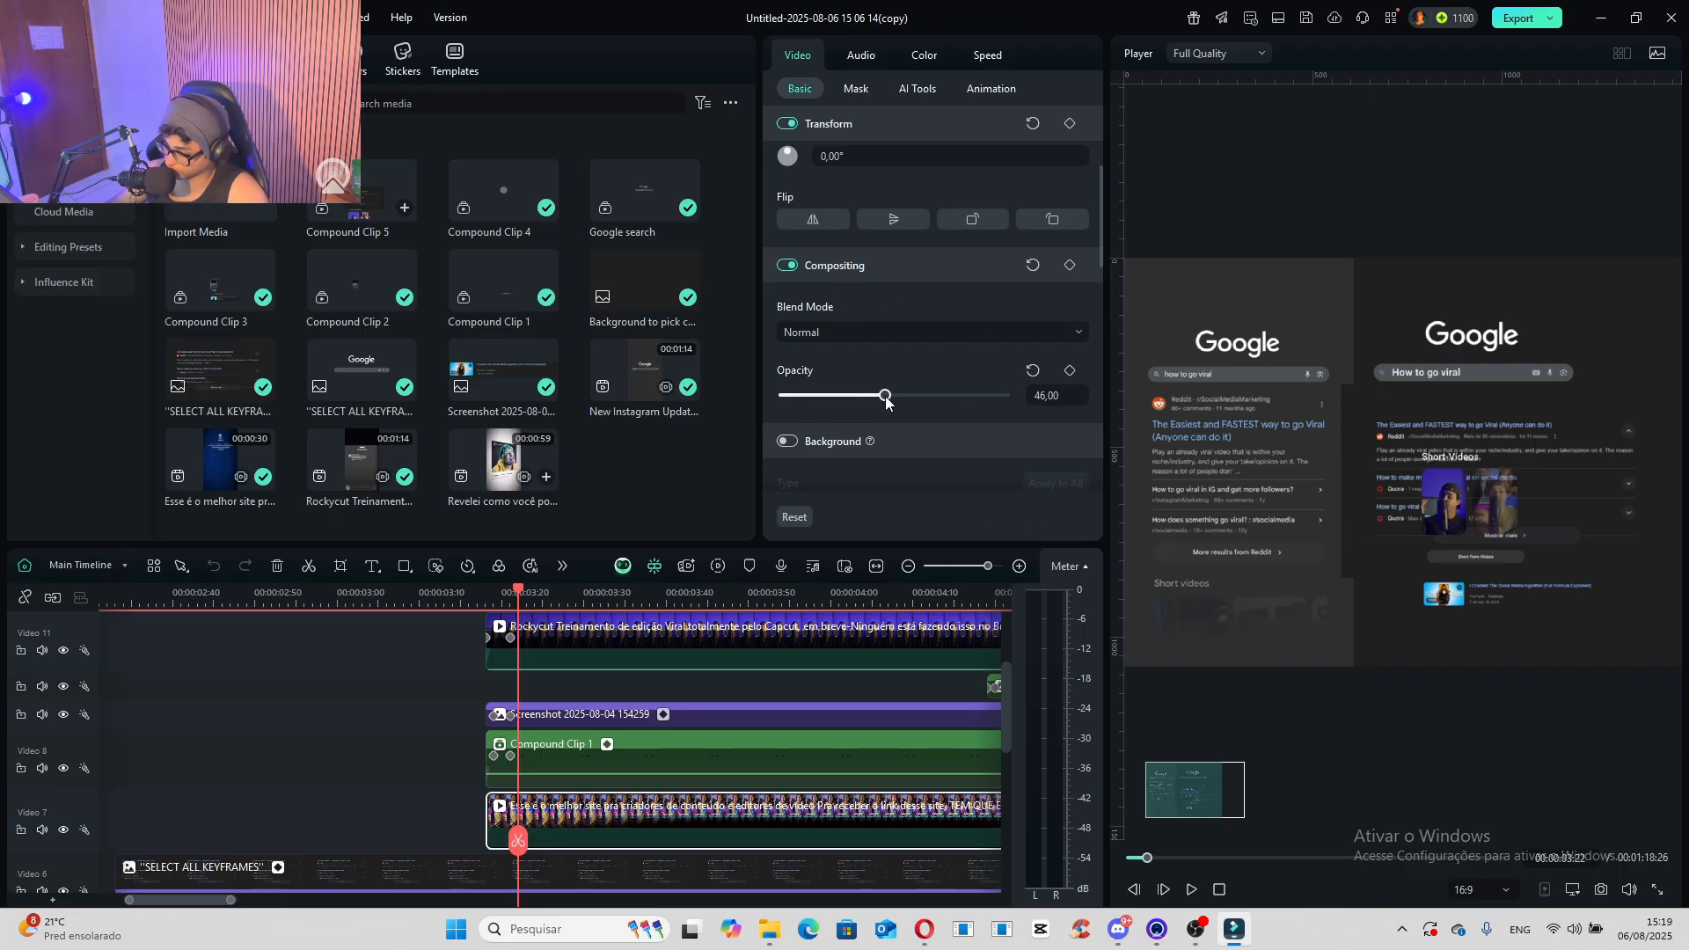
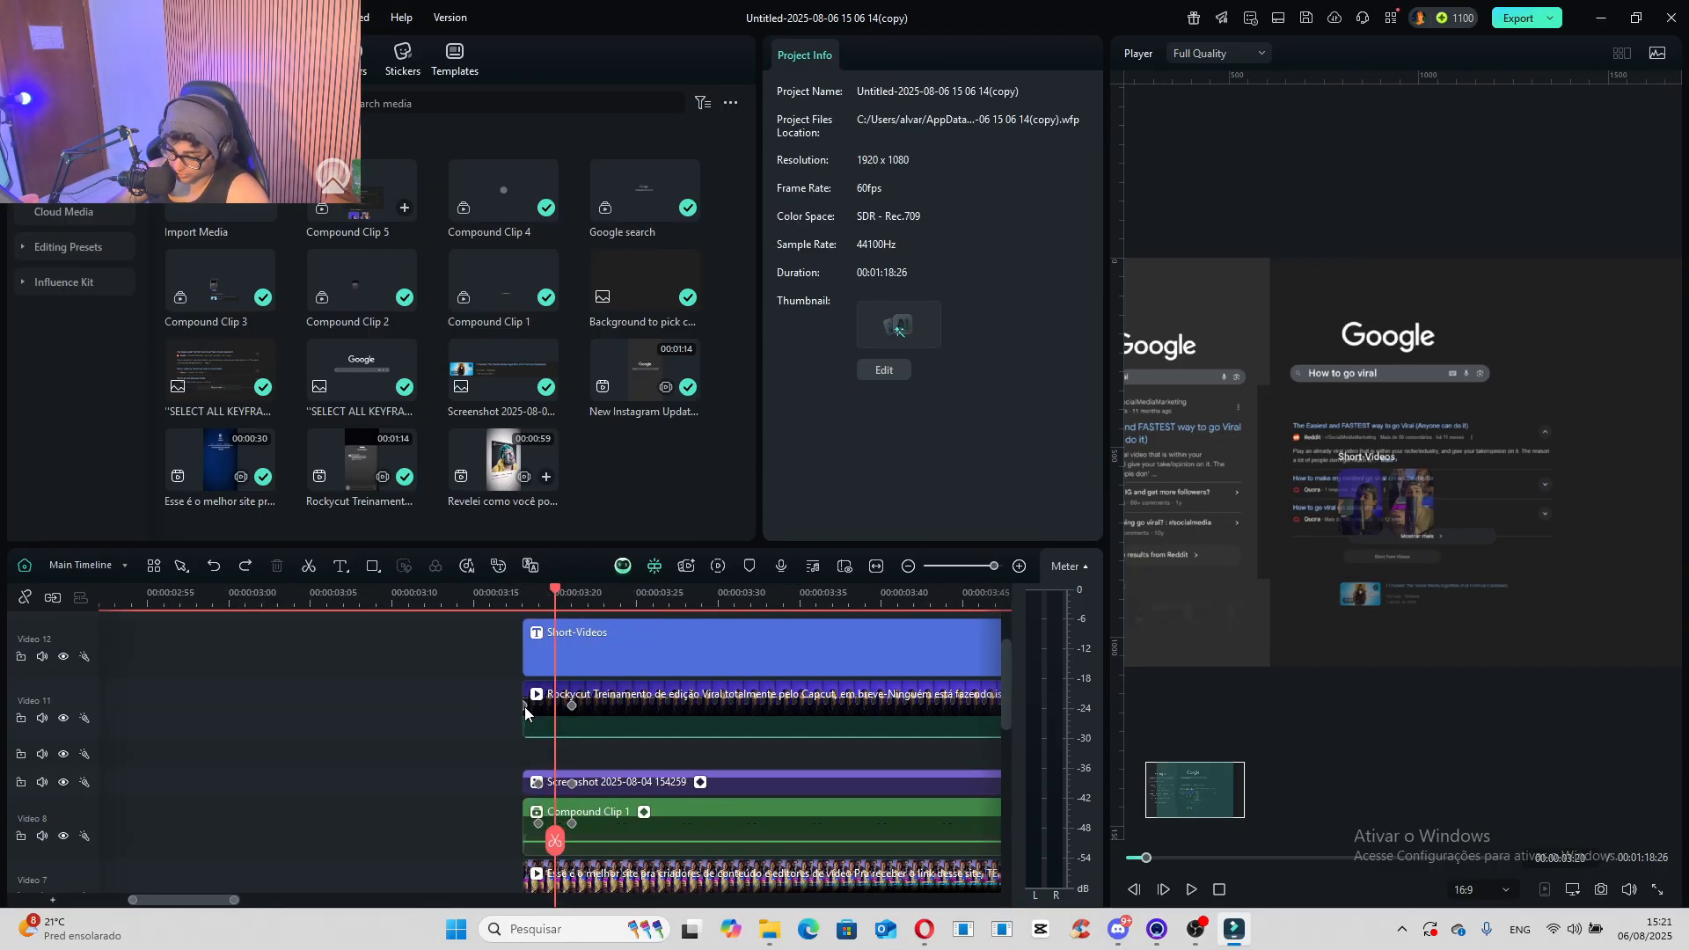
- Shift the first keyframe of the Rockycut clip on Video 11 slightly right to 00:00:03:19
{"action": "left_click", "coordinate": [524, 706]}
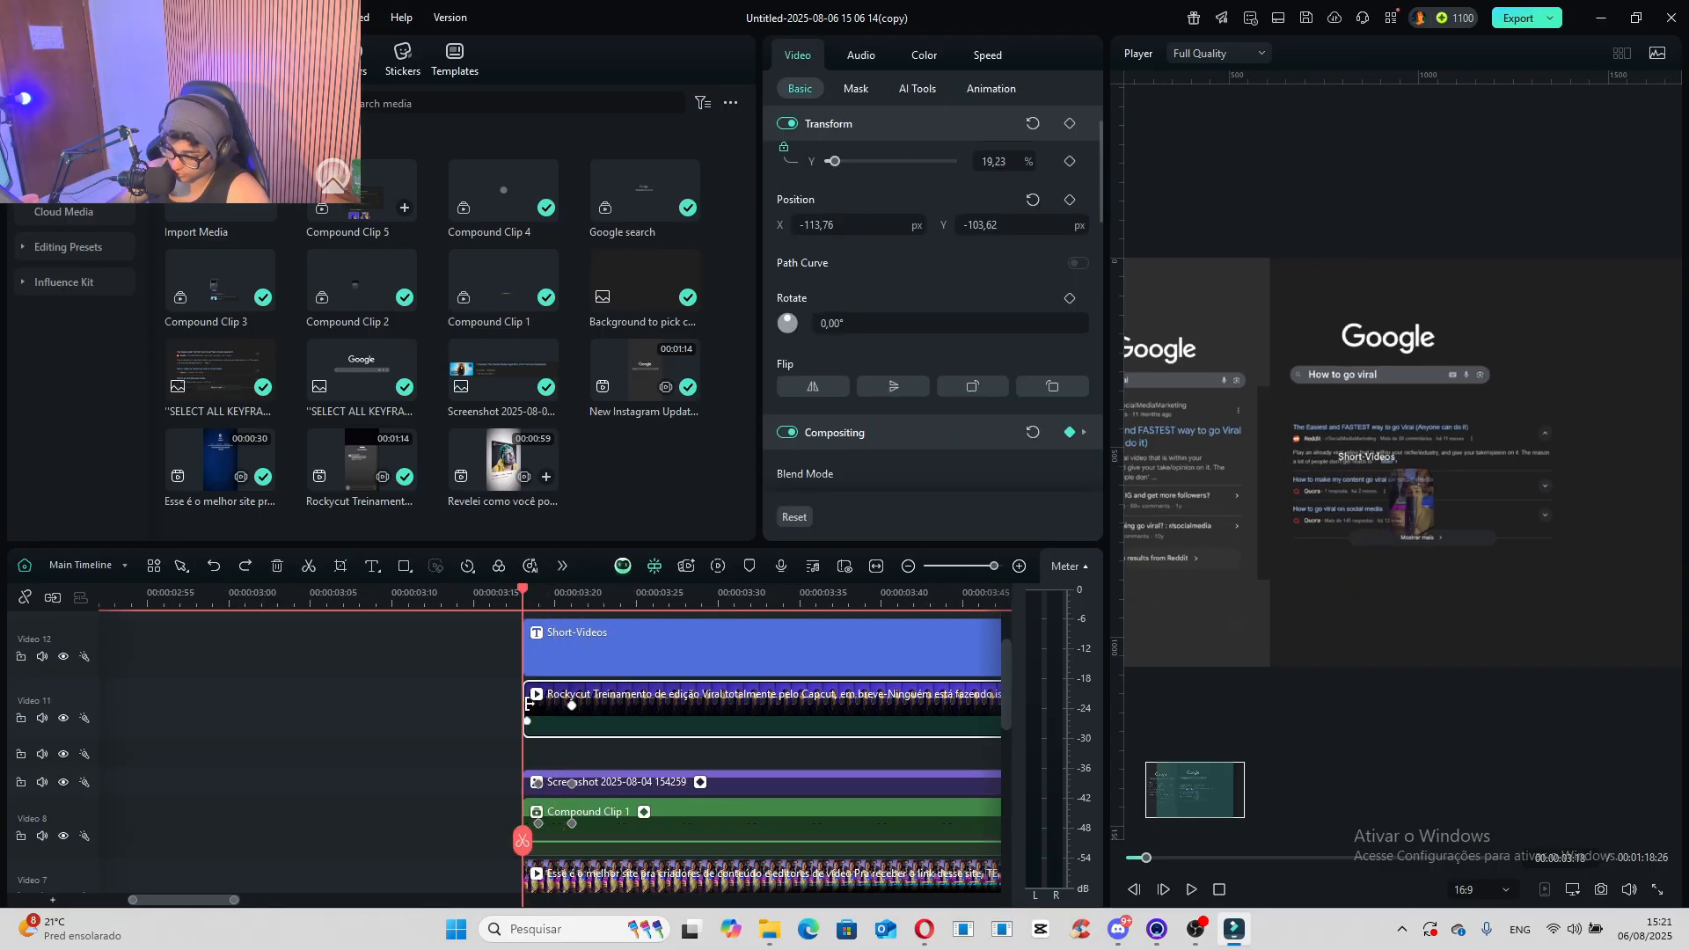
{"action": "left_click_drag", "start_coordinate": [529, 704], "coordinate": [538, 706]}
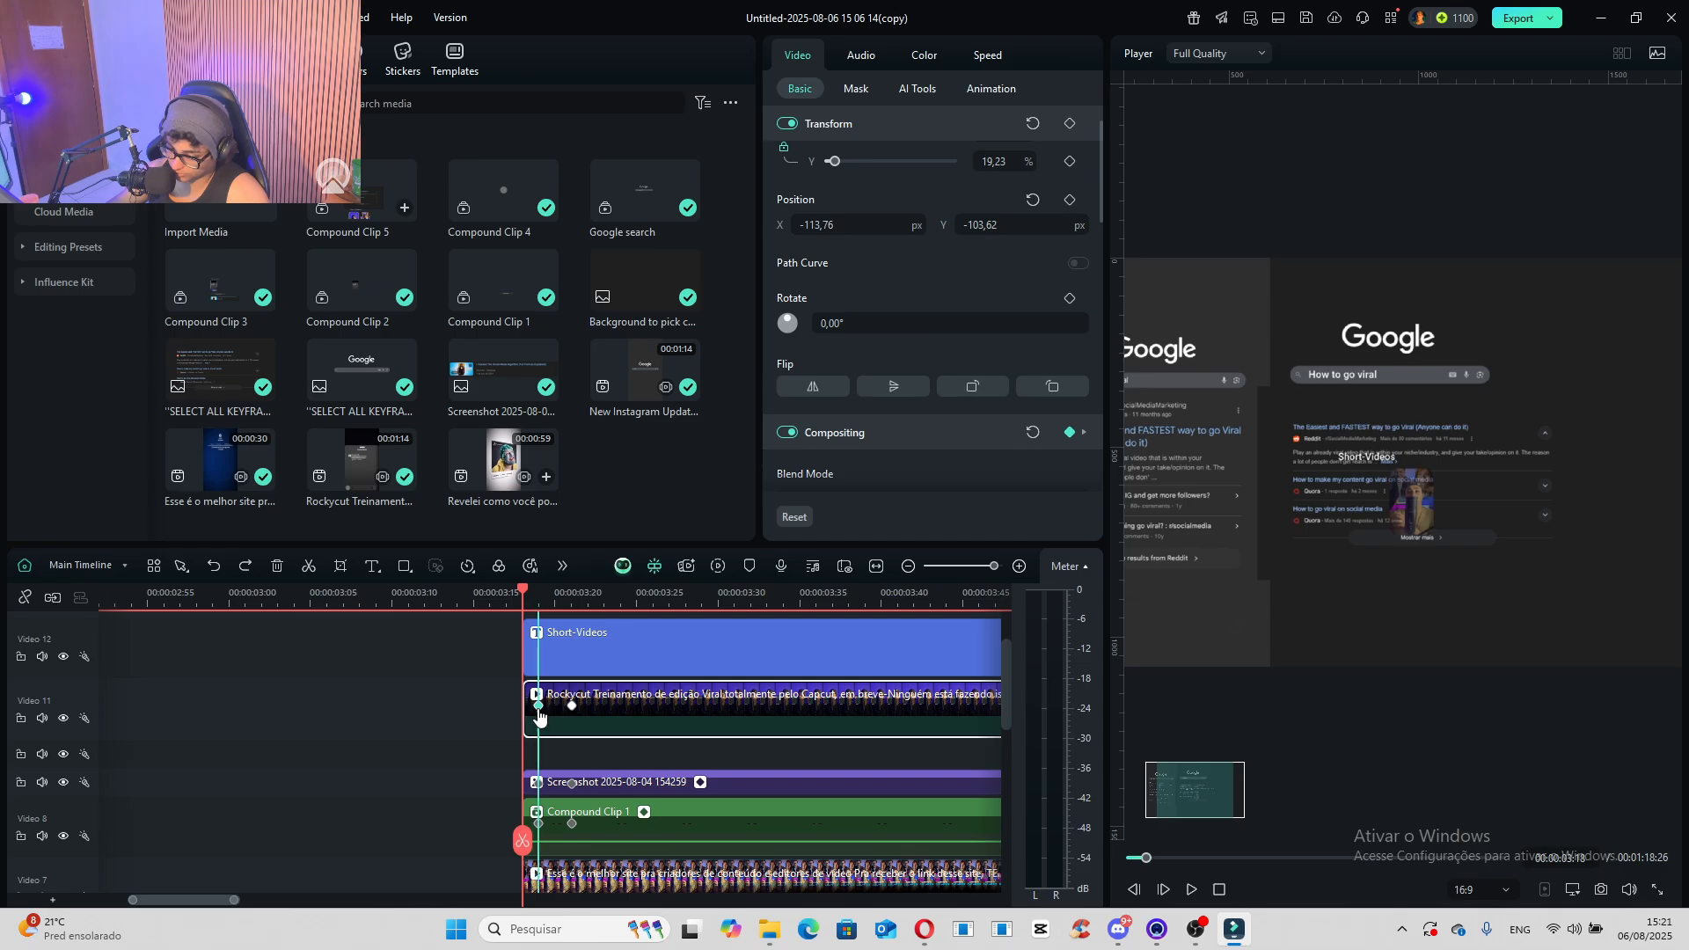
- Fade in the "Short-Videos" title by keyframing its opacity at 0 at 00:00:03:19 and 100 at 00:00:03:21
{"action": "left_click", "coordinate": [572, 652]}
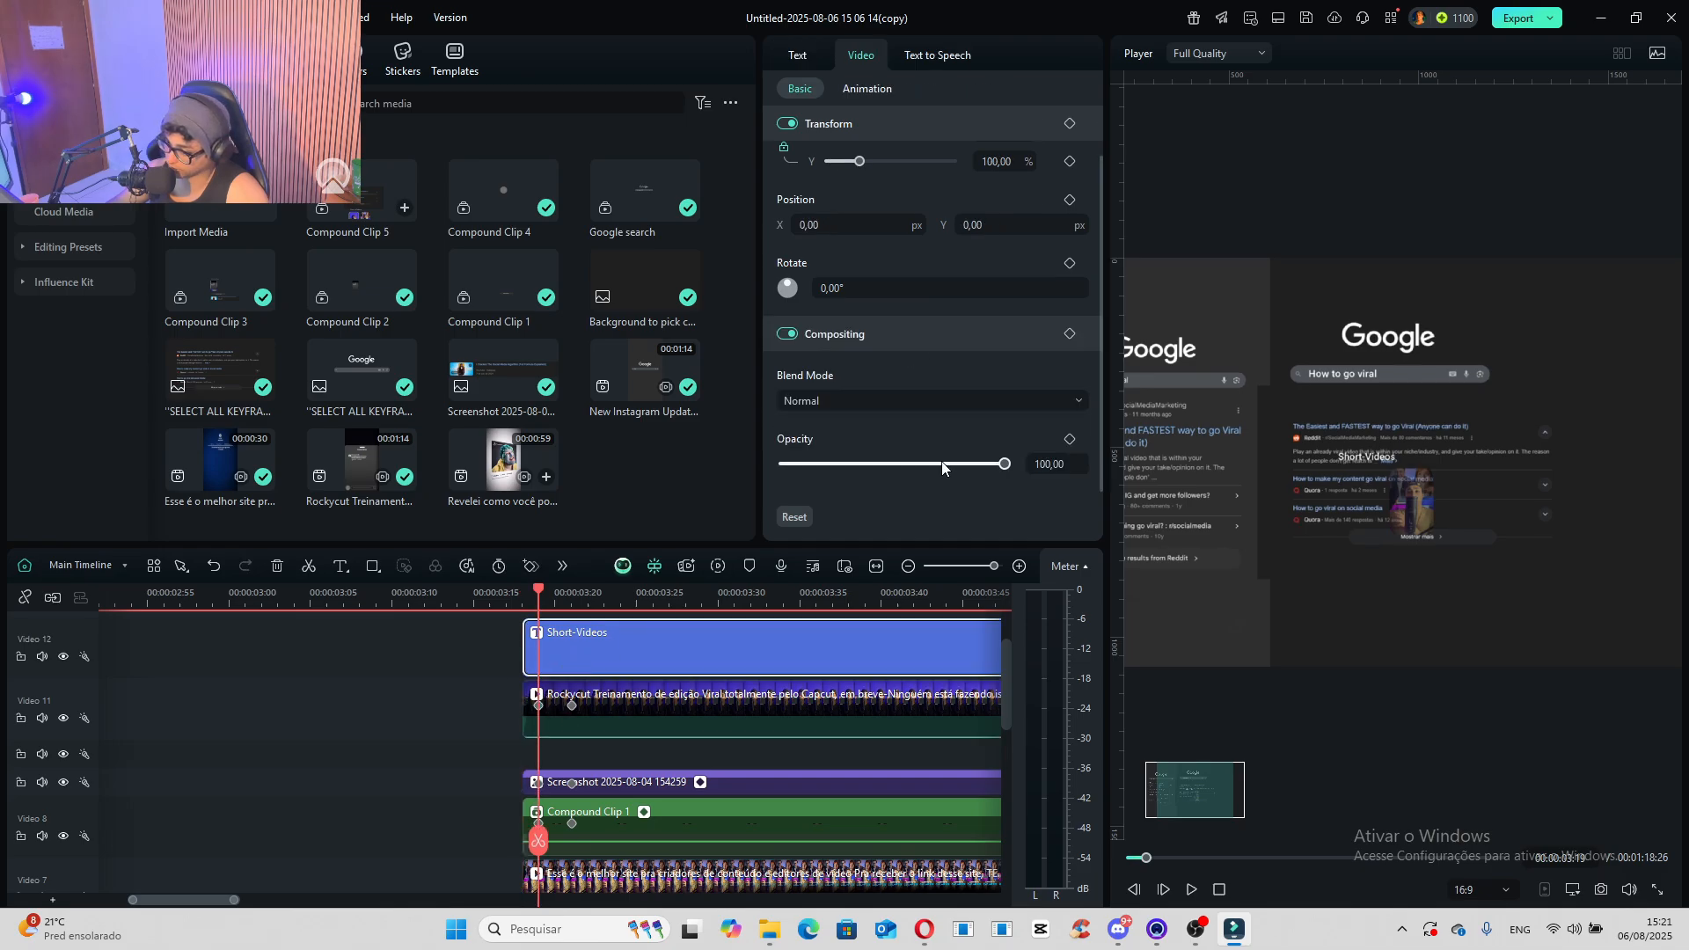
{"action": "left_click_drag", "start_coordinate": [1005, 464], "coordinate": [672, 466]}
{"action": "left_click", "coordinate": [1070, 334]}
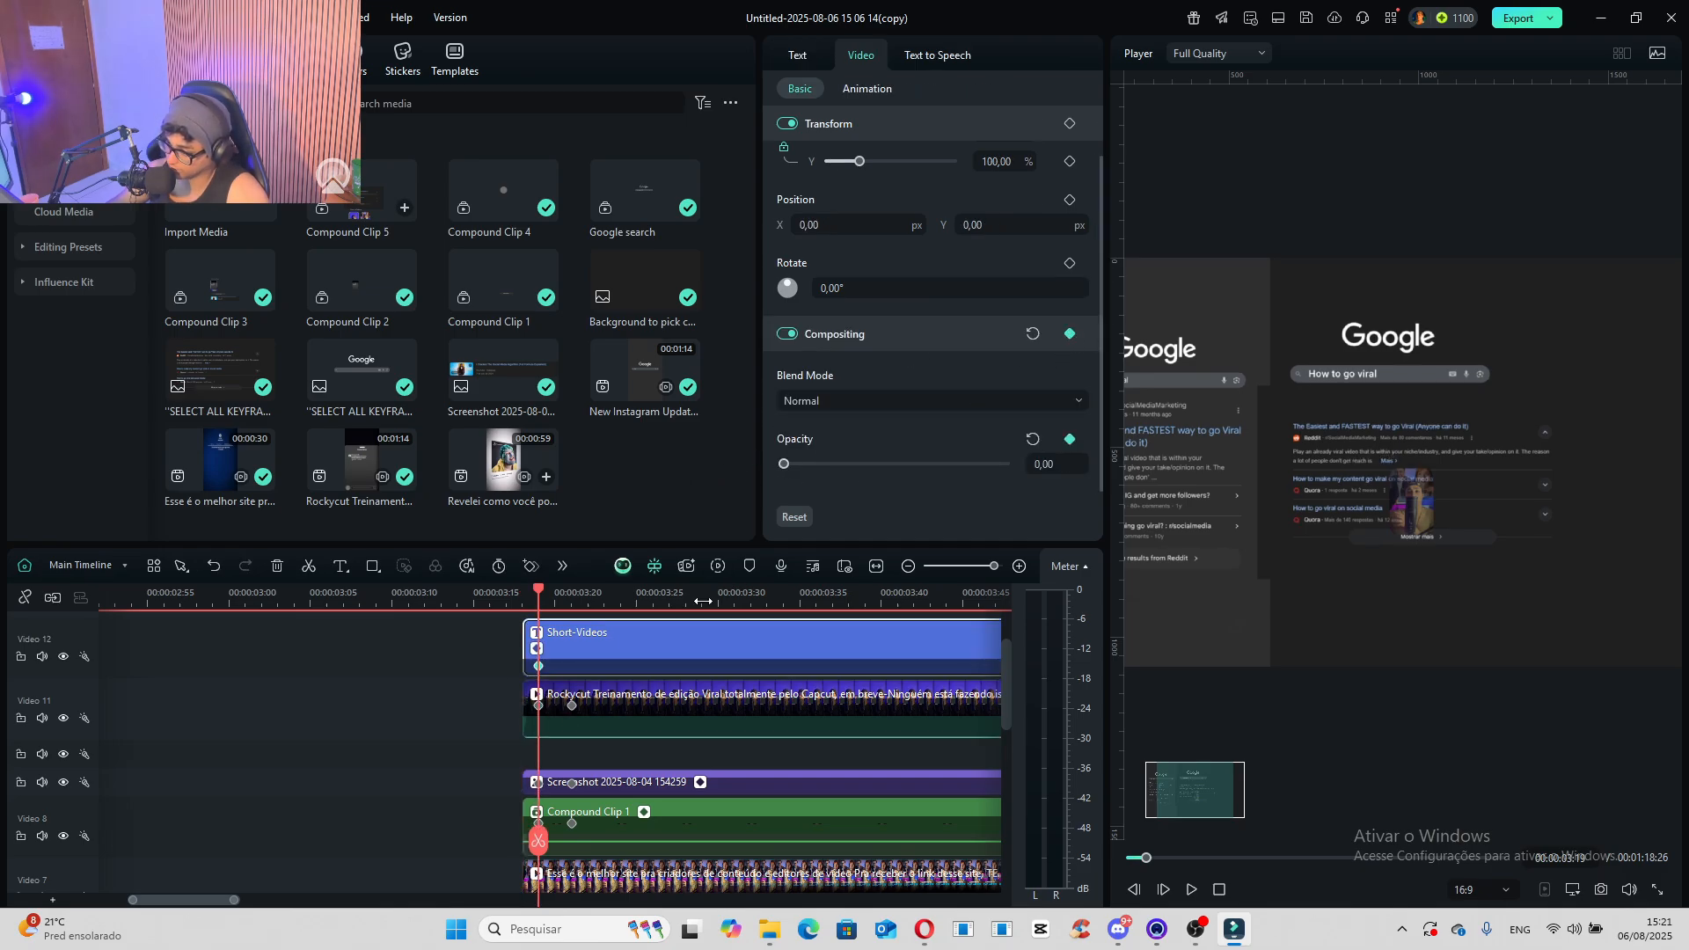
{"action": "left_click_drag", "start_coordinate": [540, 601], "coordinate": [568, 601]}
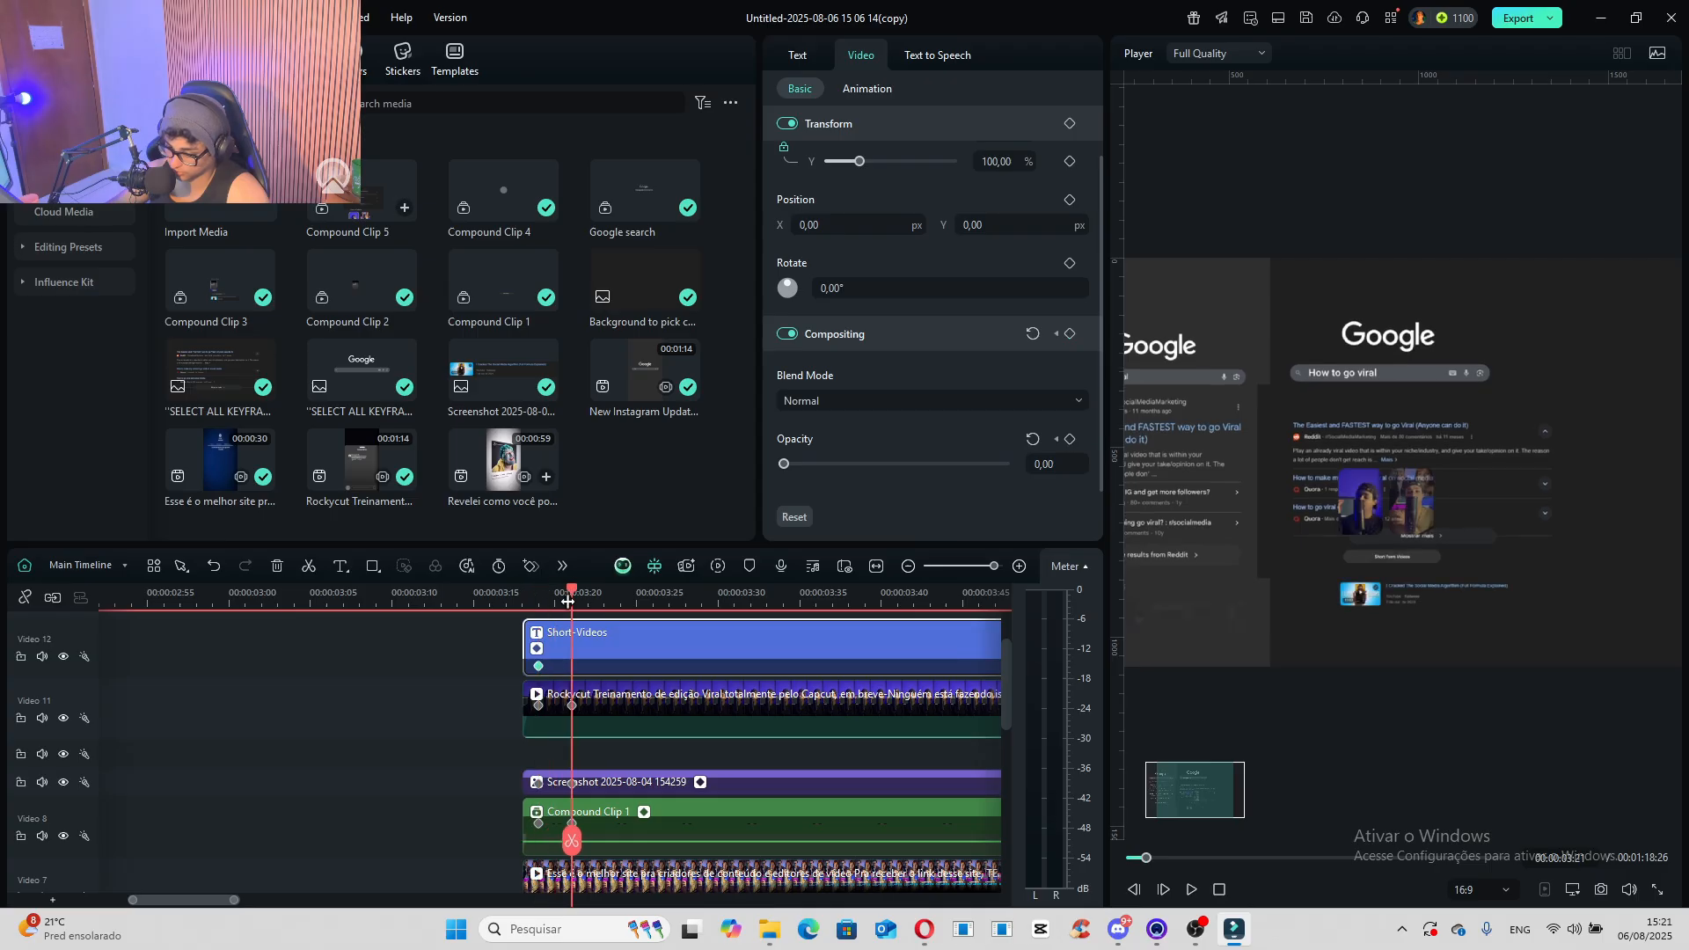
{"action": "left_click_drag", "start_coordinate": [784, 464], "coordinate": [1007, 464]}
- Combine the "Short-Videos" title and the clips on Video 7 and above into a 4096x2160 (DCI 4k) compound clip named "2cond clip"
{"action": "scroll", "coordinate": [574, 676], "scroll_direction": "up", "scroll_amount": 1}
{"action": "scroll", "coordinate": [601, 737], "scroll_direction": "down", "scroll_amount": 5}
{"action": "scroll", "coordinate": [571, 713], "scroll_direction": "up", "scroll_amount": 2}
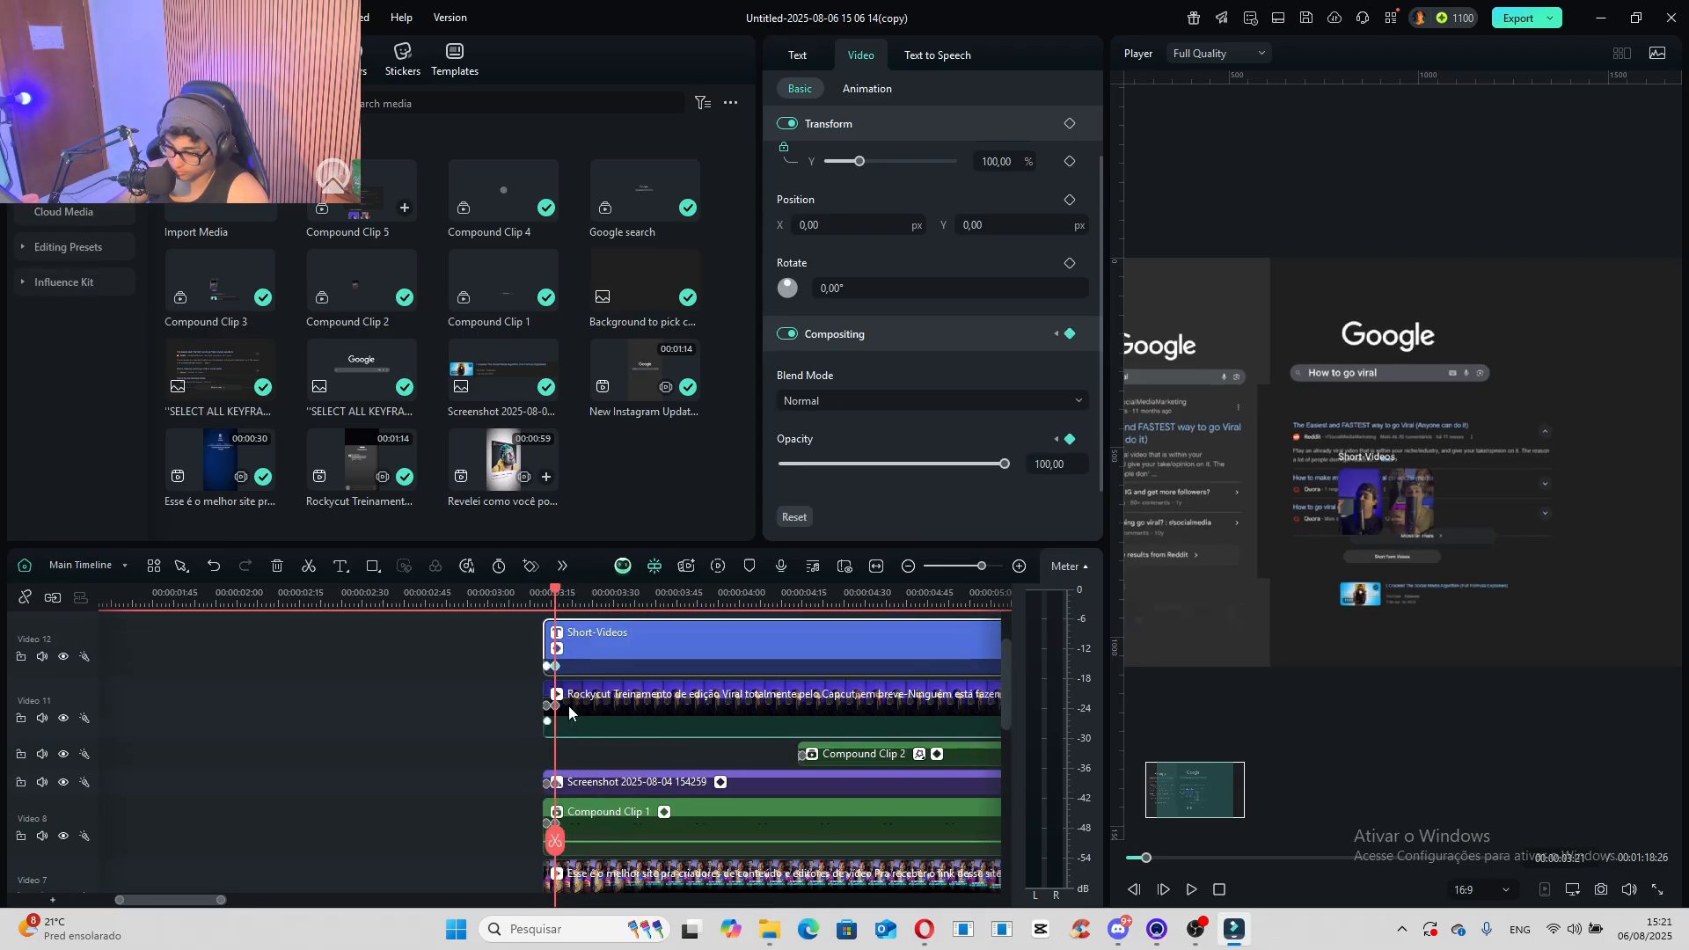
{"action": "left_click_drag", "start_coordinate": [663, 672], "coordinate": [831, 813]}
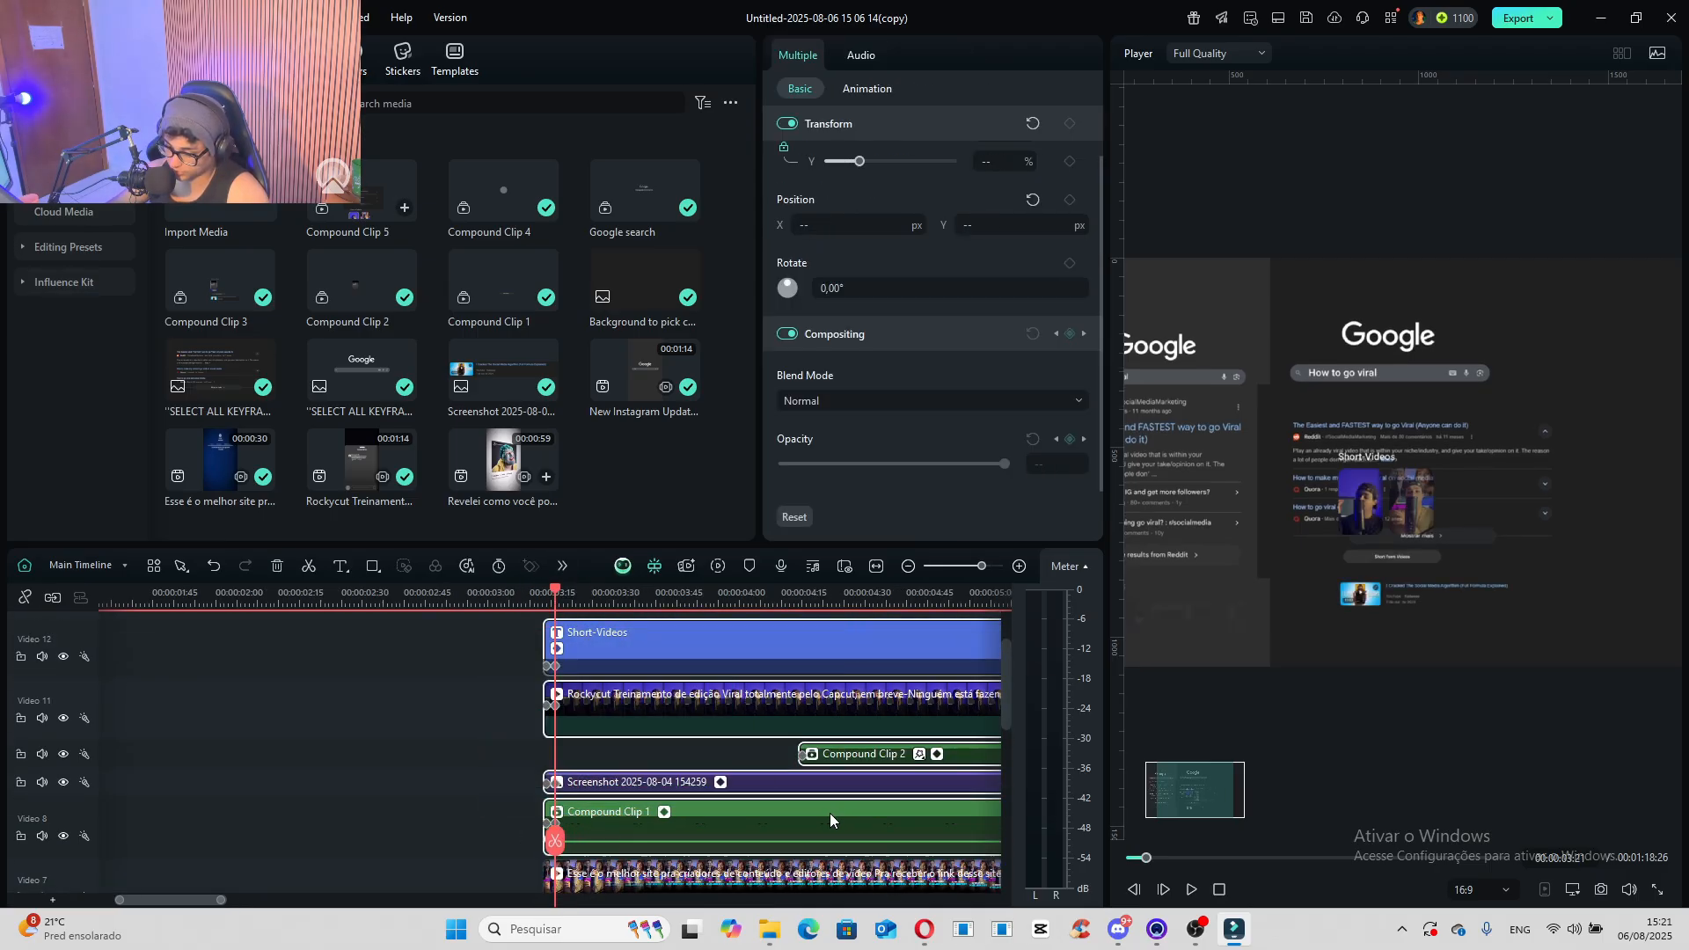
{"action": "scroll", "coordinate": [669, 762], "scroll_direction": "down", "scroll_amount": 3}
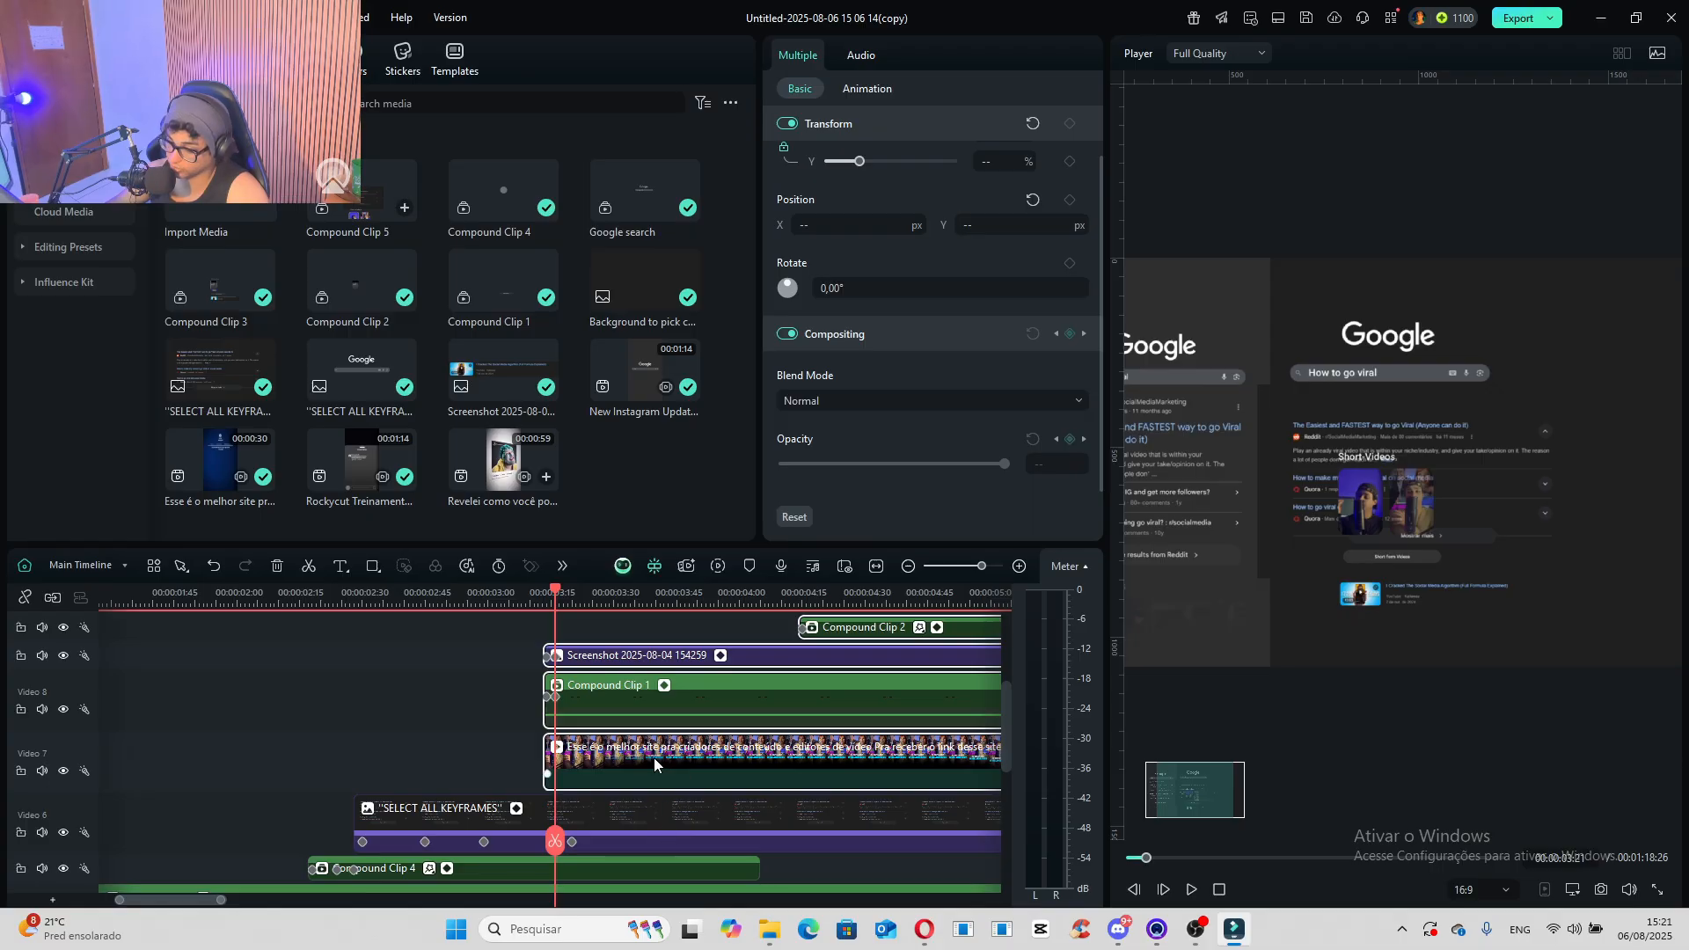
{"action": "right_click", "coordinate": [653, 757]}
{"action": "left_click", "coordinate": [778, 449]}
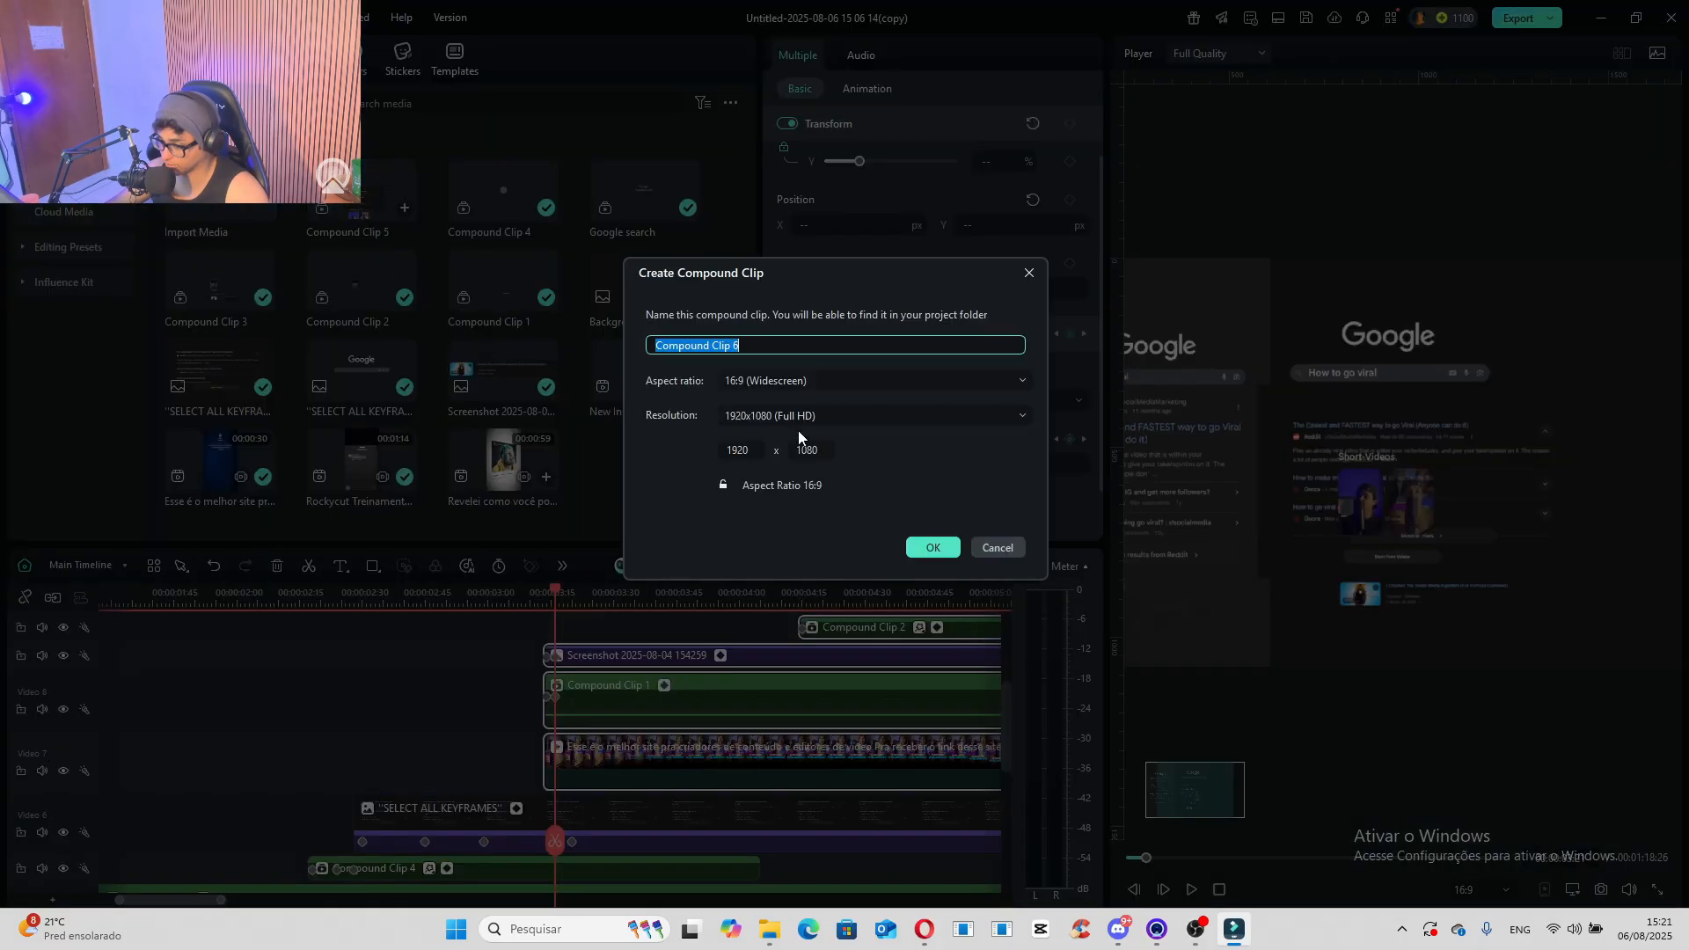
{"action": "type", "text": "2cond clip"}
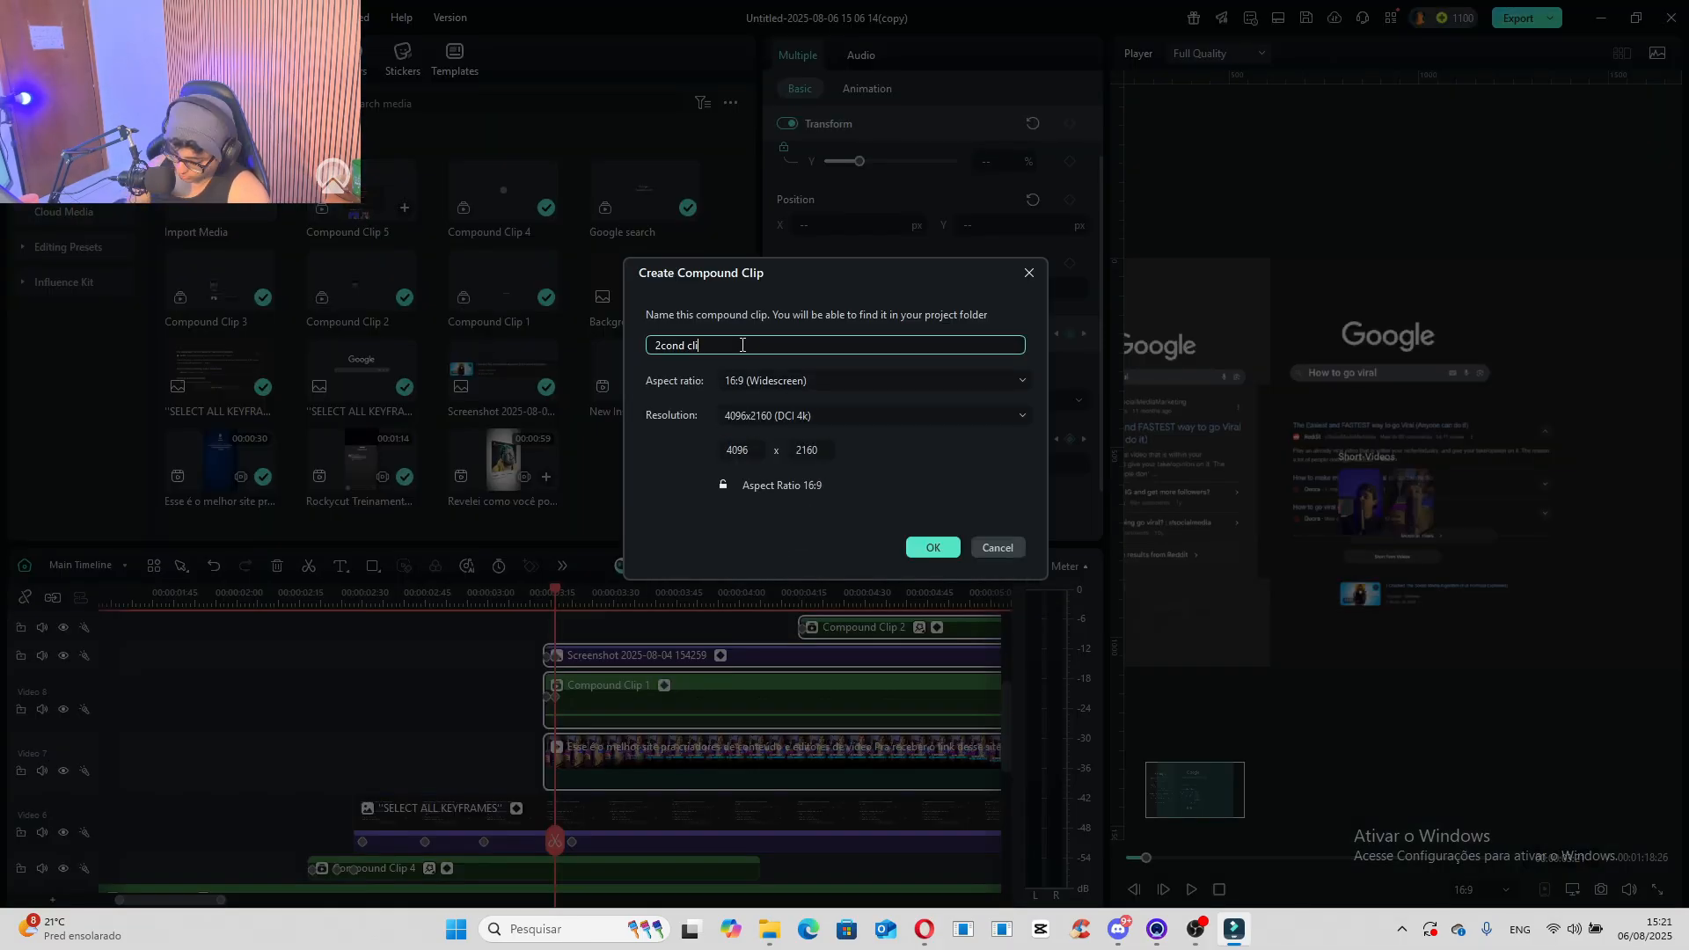
{"action": "left_click", "coordinate": [933, 547]}
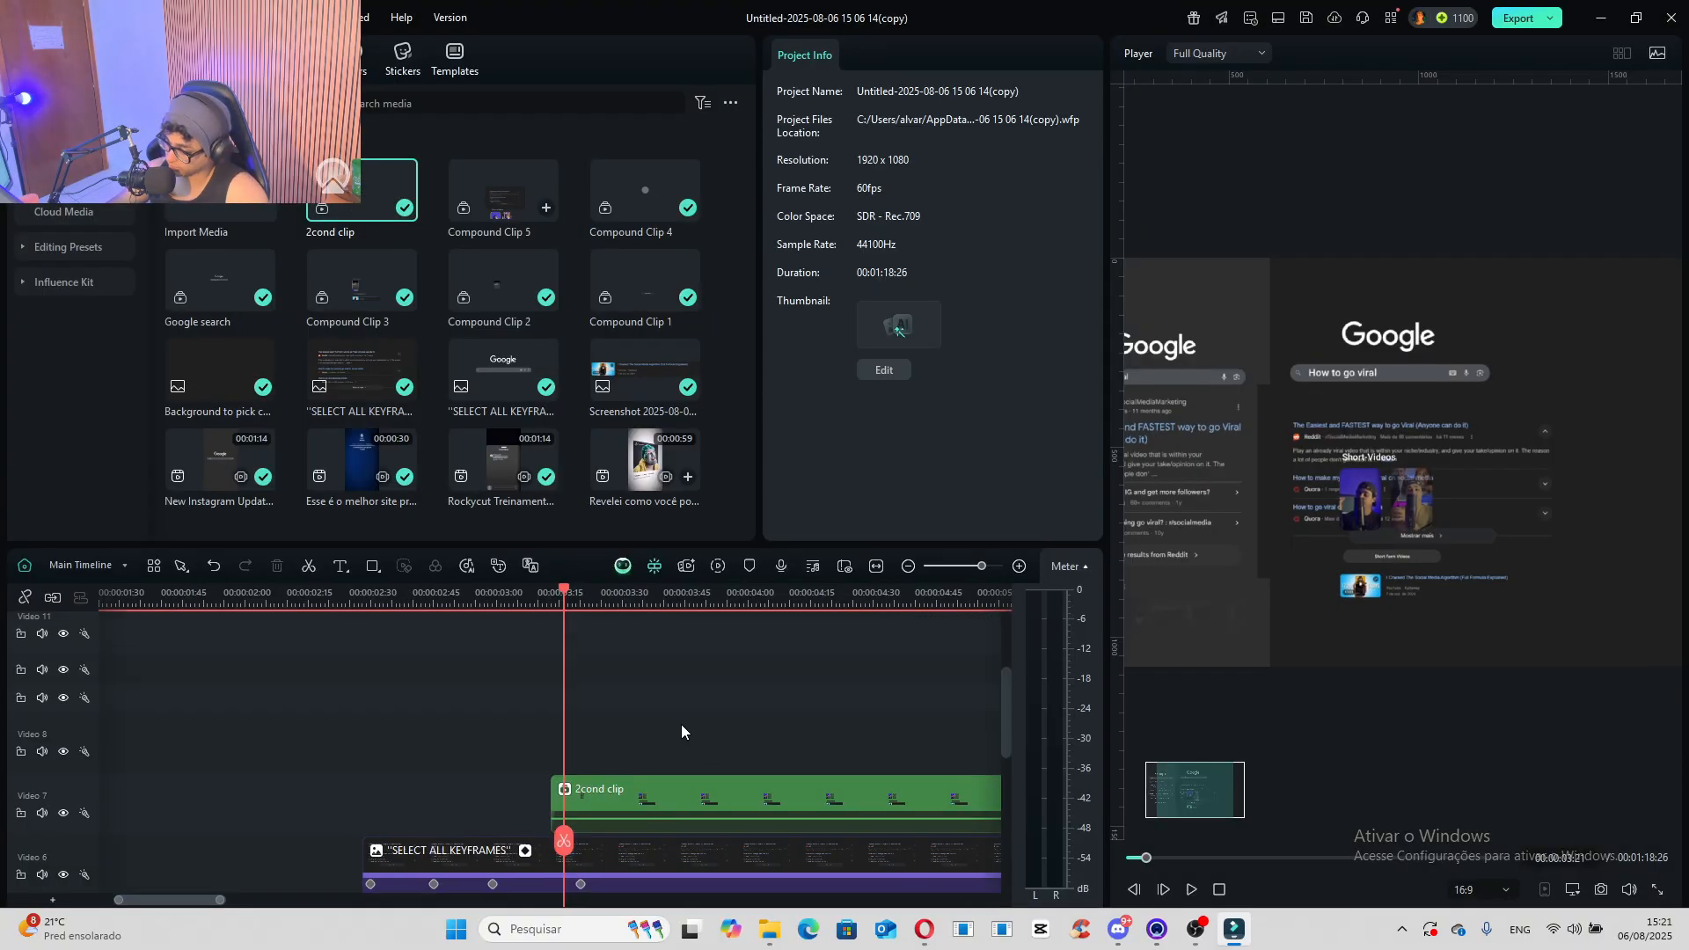
- Scale the "2cond clip" to 192.81% and move it below the search results to X 31.78, Y -303.00
{"action": "left_click", "coordinate": [723, 713]}
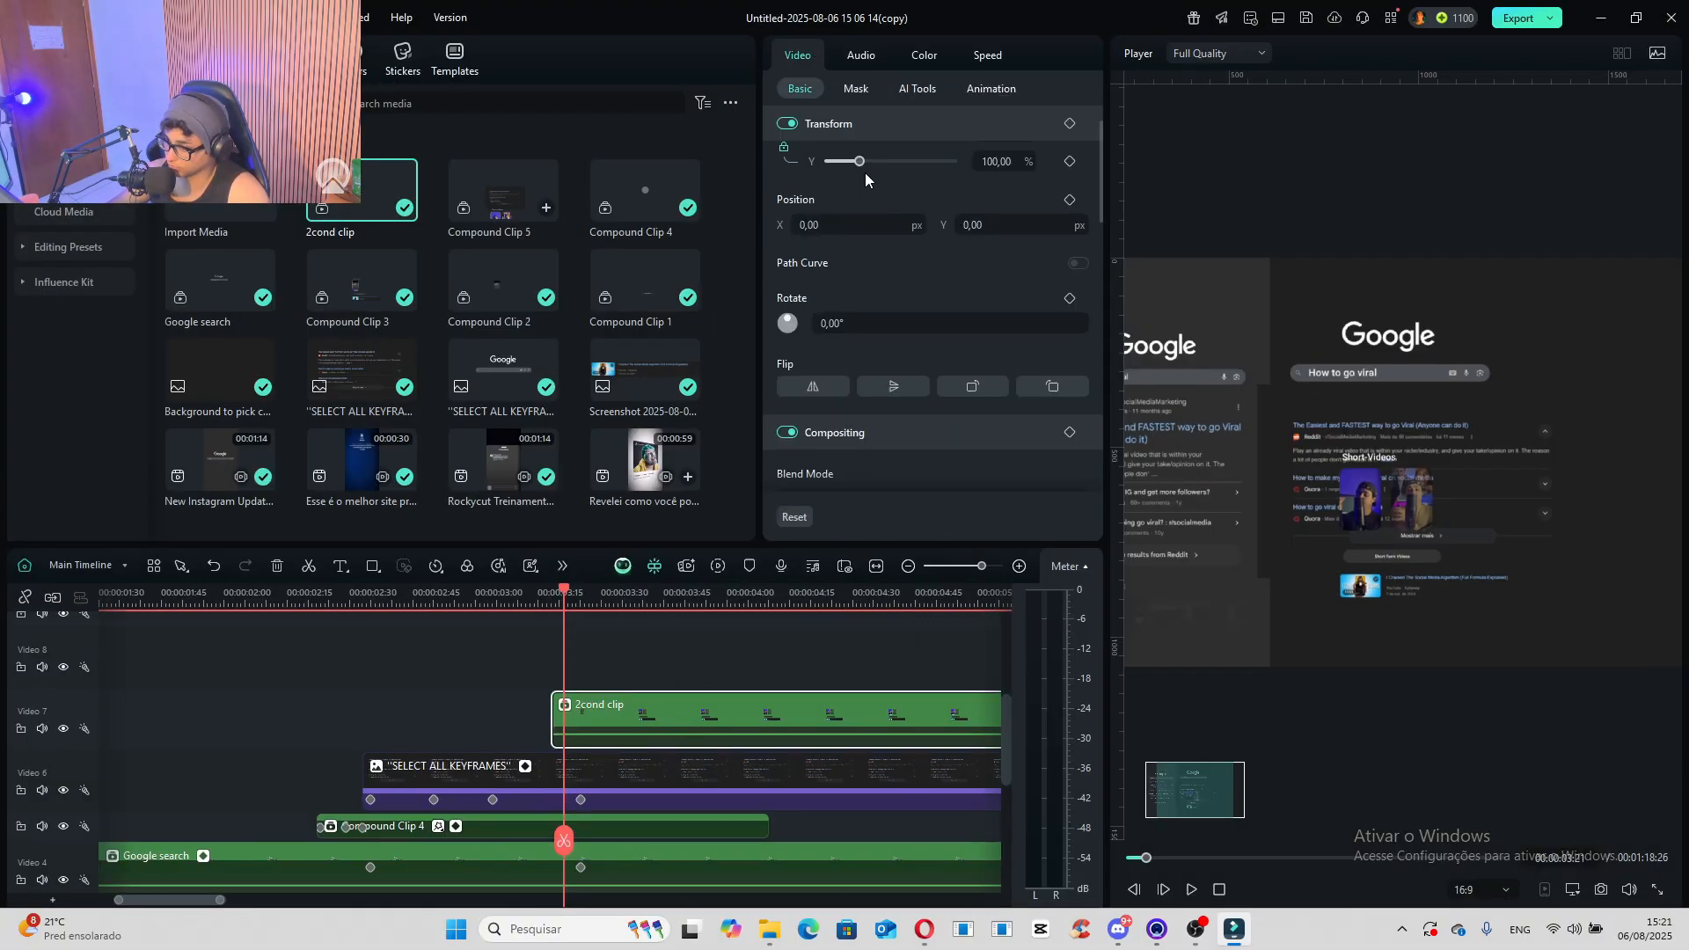
{"action": "scroll", "coordinate": [866, 179], "scroll_direction": "up", "scroll_amount": 1}
{"action": "left_click_drag", "start_coordinate": [860, 189], "coordinate": [889, 190]}
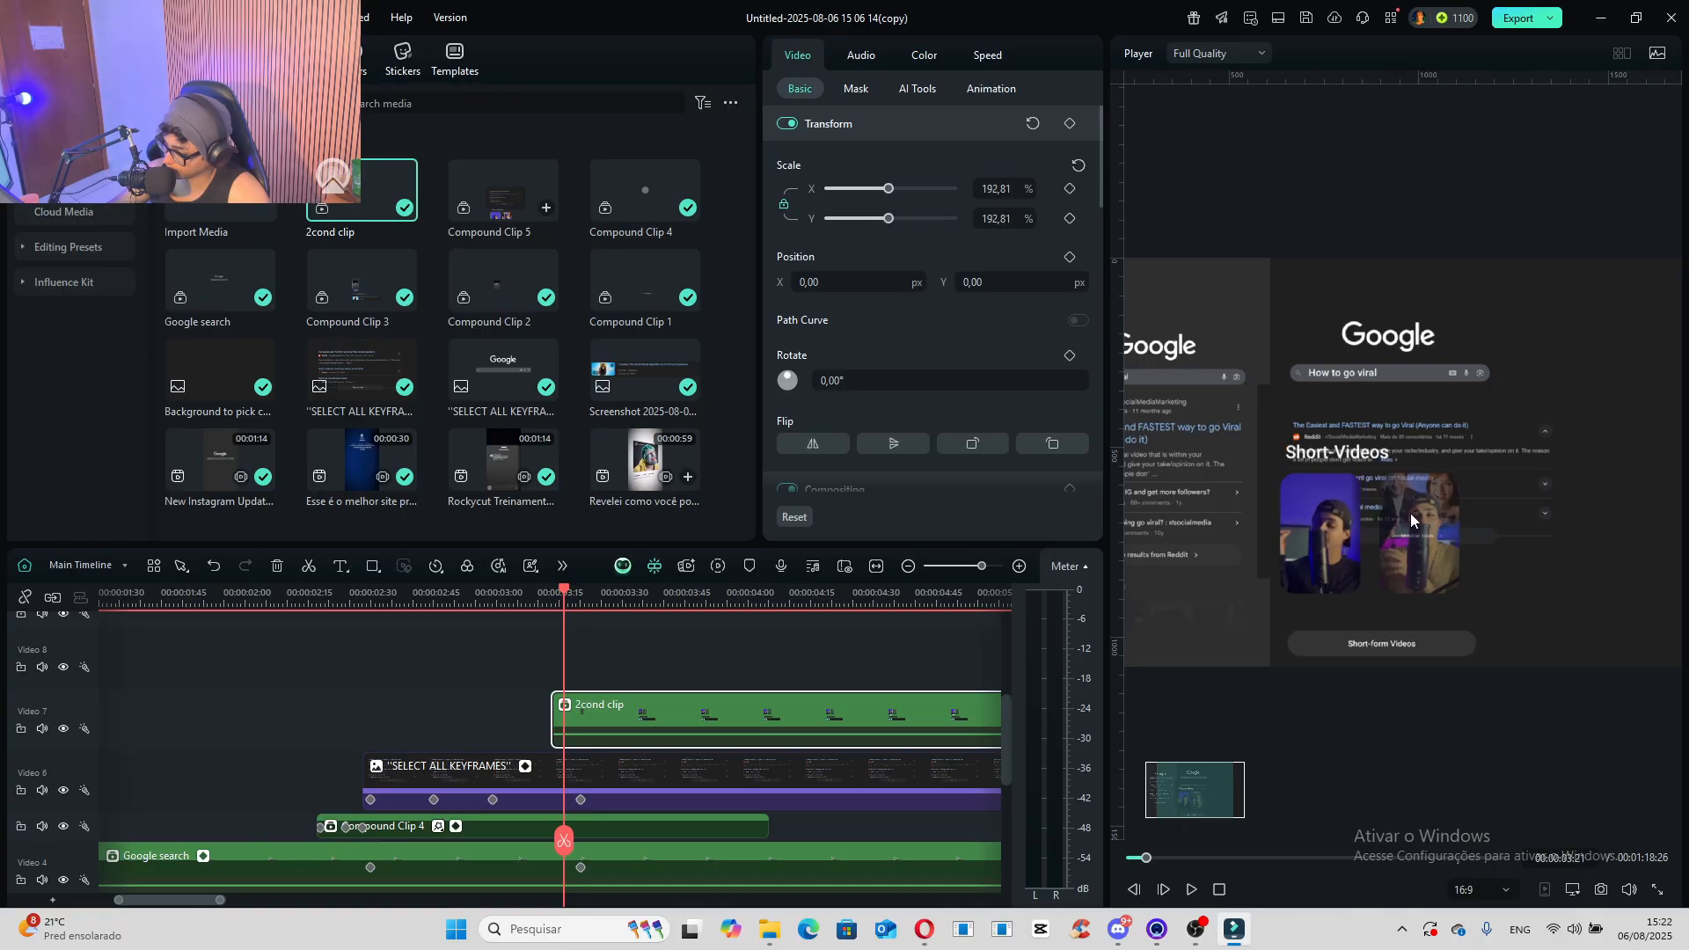
{"action": "left_click_drag", "start_coordinate": [1411, 519], "coordinate": [1442, 625]}
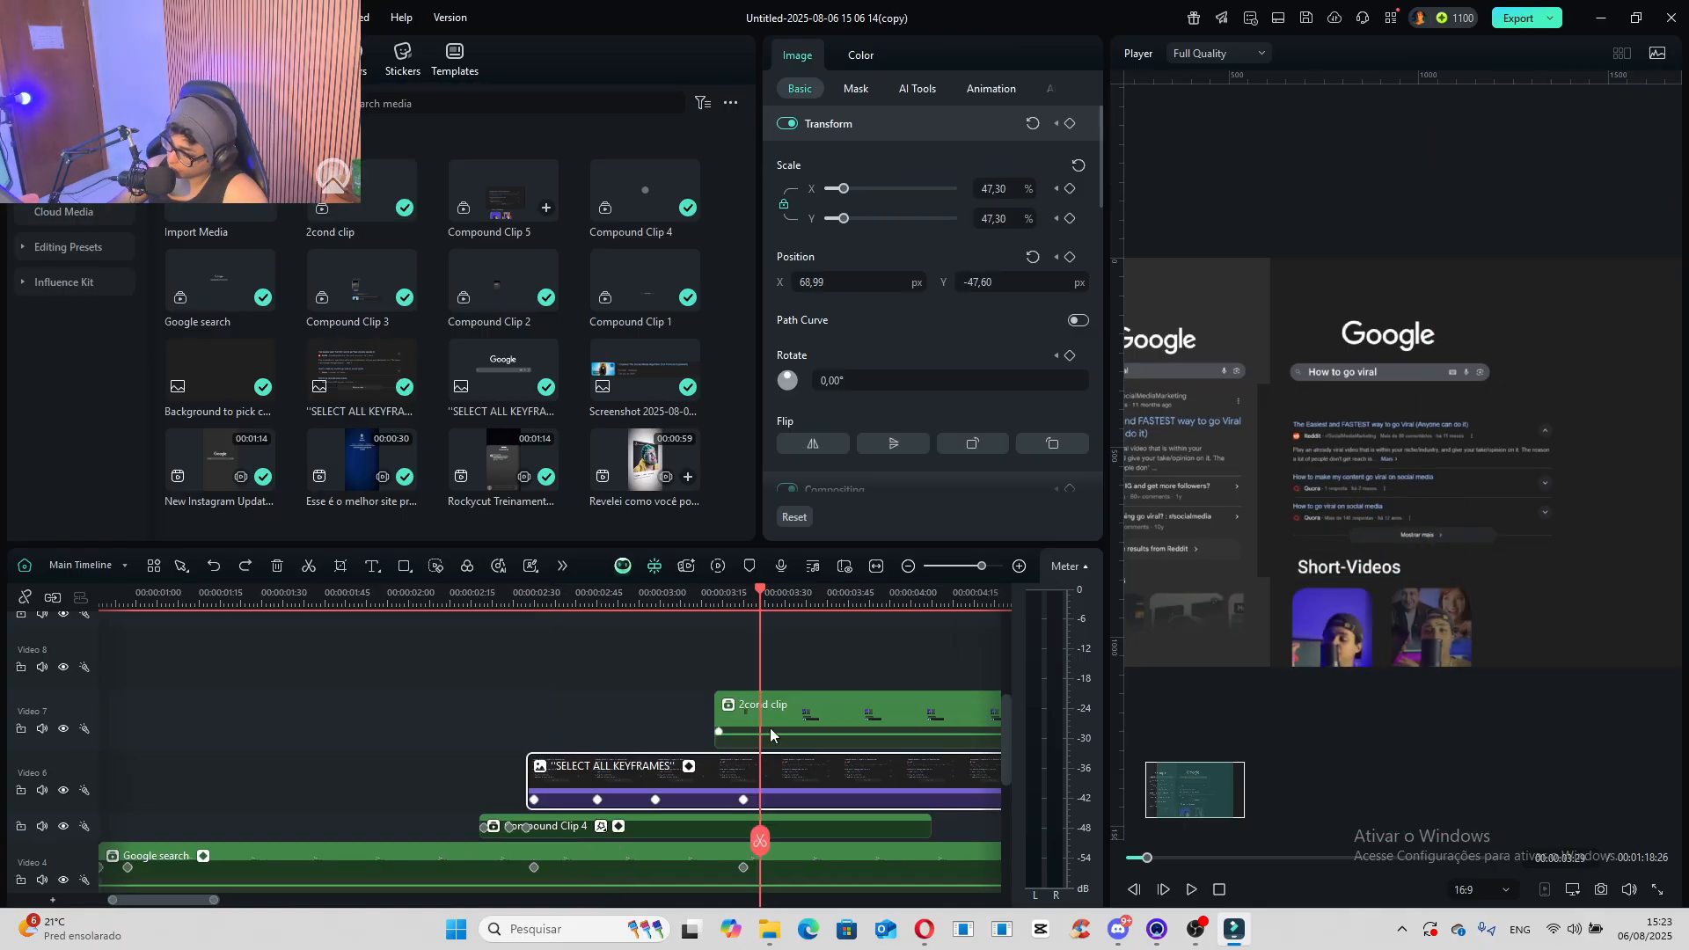
- Add a transform keyframe to the "SELECT ALL KEYFRAMES" image at 00:00:03:26, and raise its Y position to 546.40 at 00:00:04:55
{"action": "mouse_move", "coordinate": [758, 598]}
{"action": "left_mouse_down"}
{"action": "mouse_move", "coordinate": [802, 607]}
{"action": "mouse_move", "coordinate": [740, 614]}
{"action": "left_mouse_up"}
{"action": "left_click", "coordinate": [747, 600]}
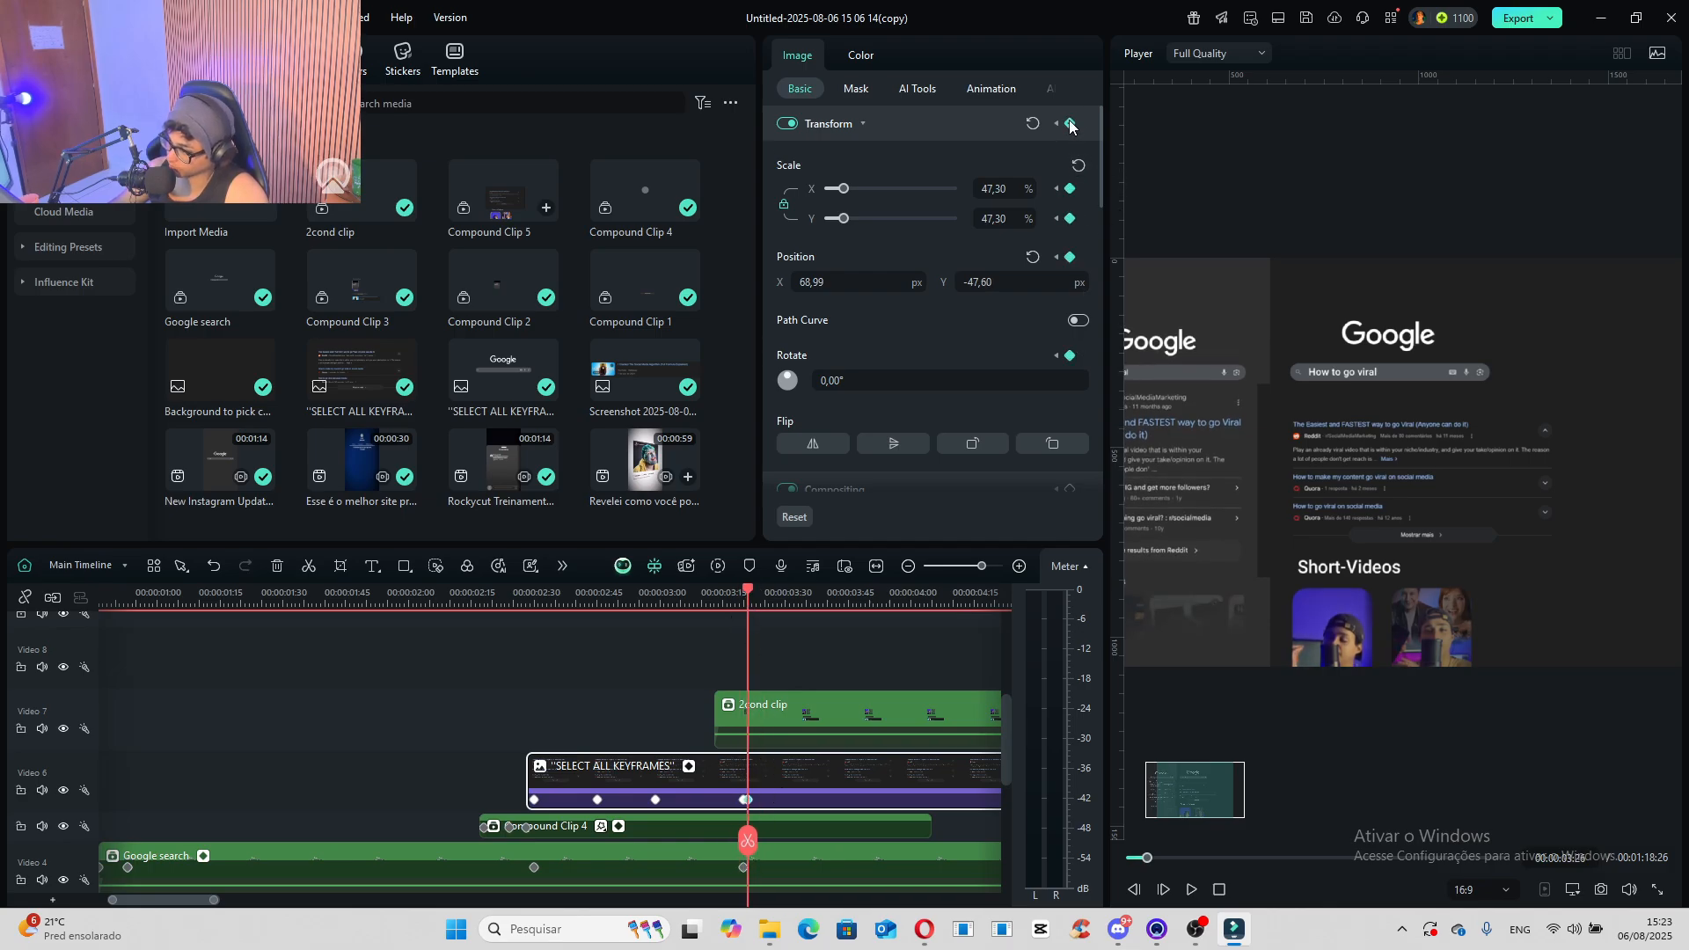
{"action": "left_click_drag", "start_coordinate": [749, 599], "coordinate": [943, 641]}
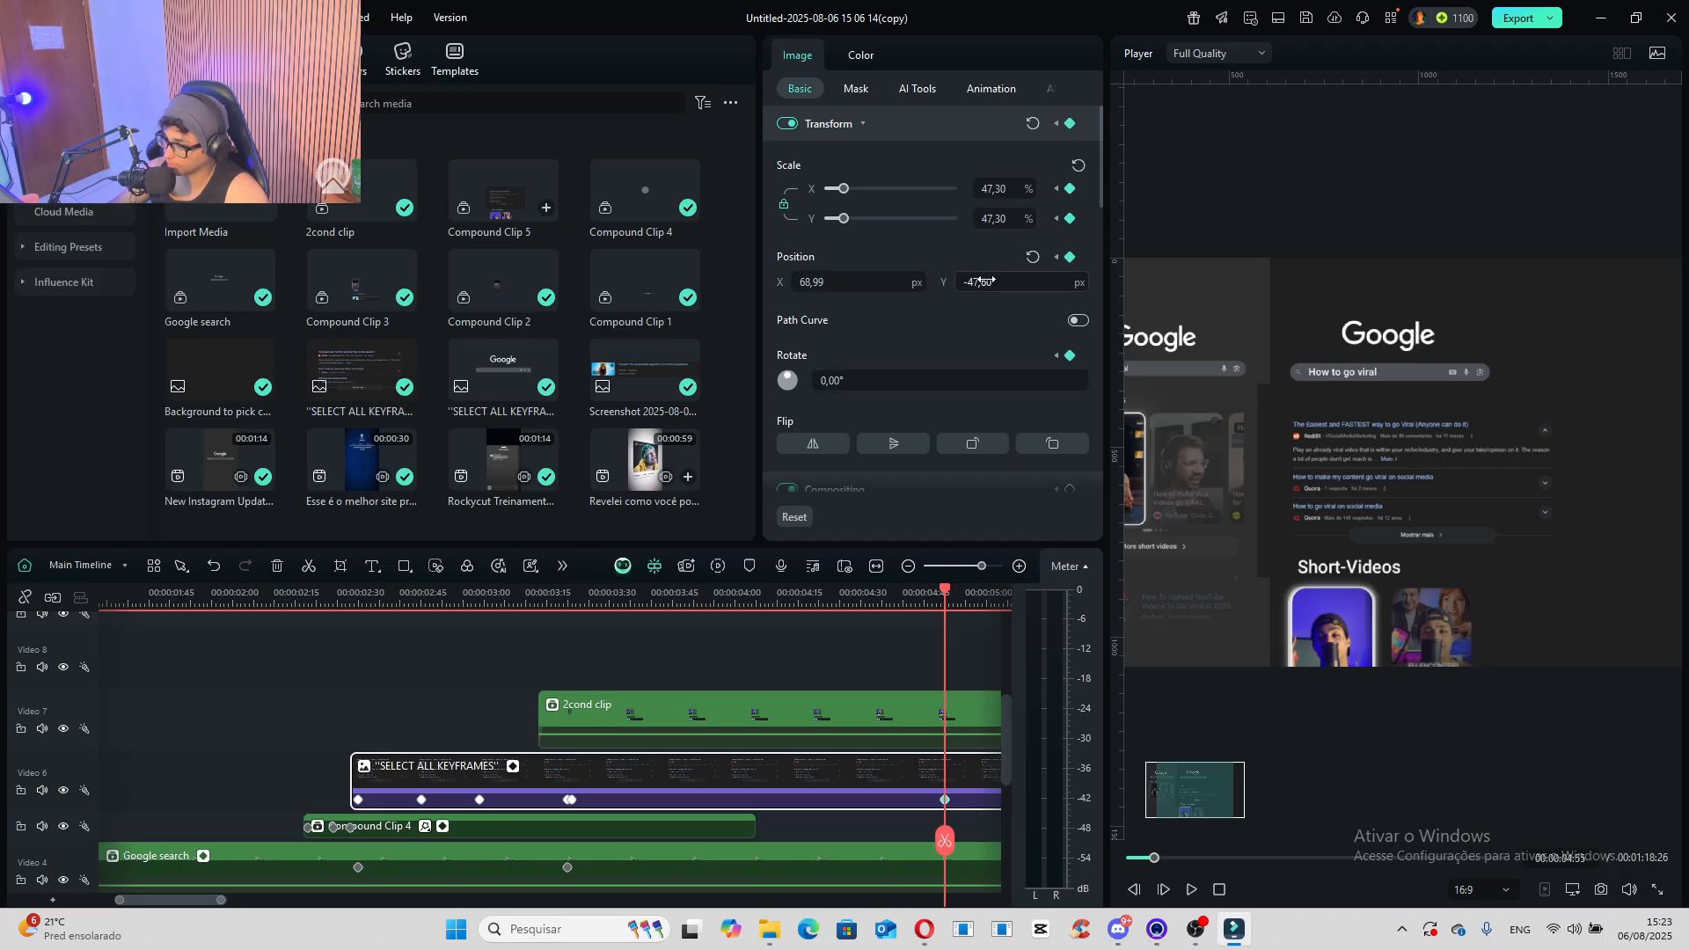
{"action": "left_click_drag", "start_coordinate": [986, 280], "coordinate": [1509, 279]}
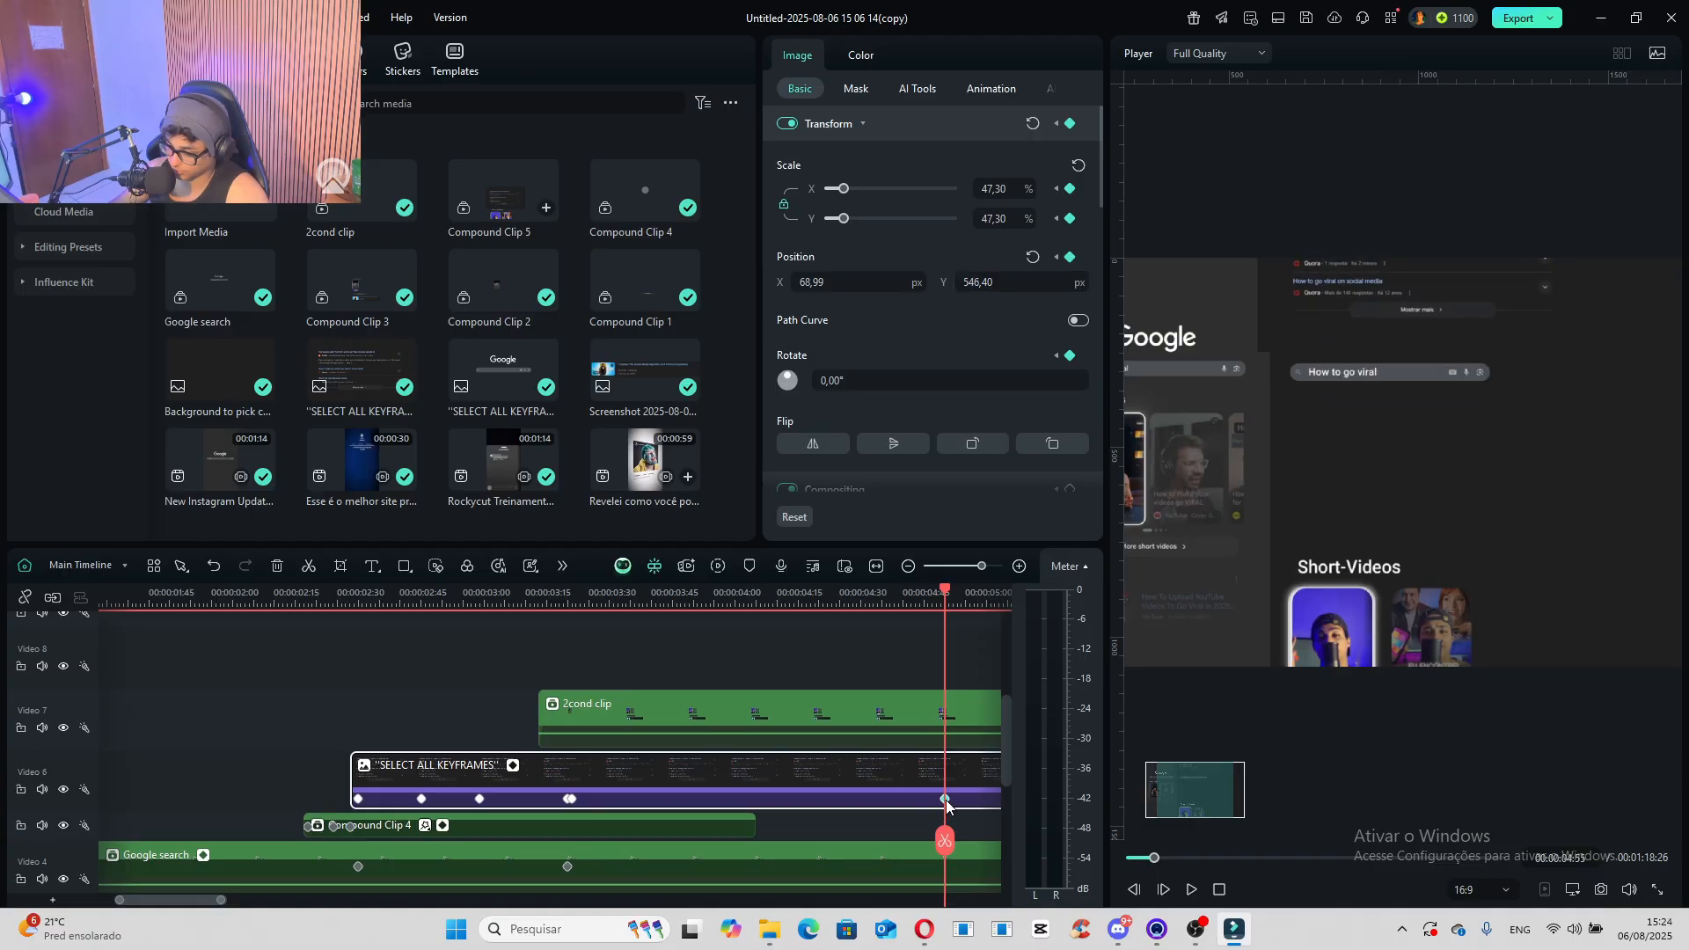
- Apply Ease In and Ease Out to all keyframes of the "SELECT ALL KEYFRAMES" image and hide its keyframe animation graph
{"action": "right_click", "coordinate": [946, 805]}
{"action": "left_click", "coordinate": [996, 880]}
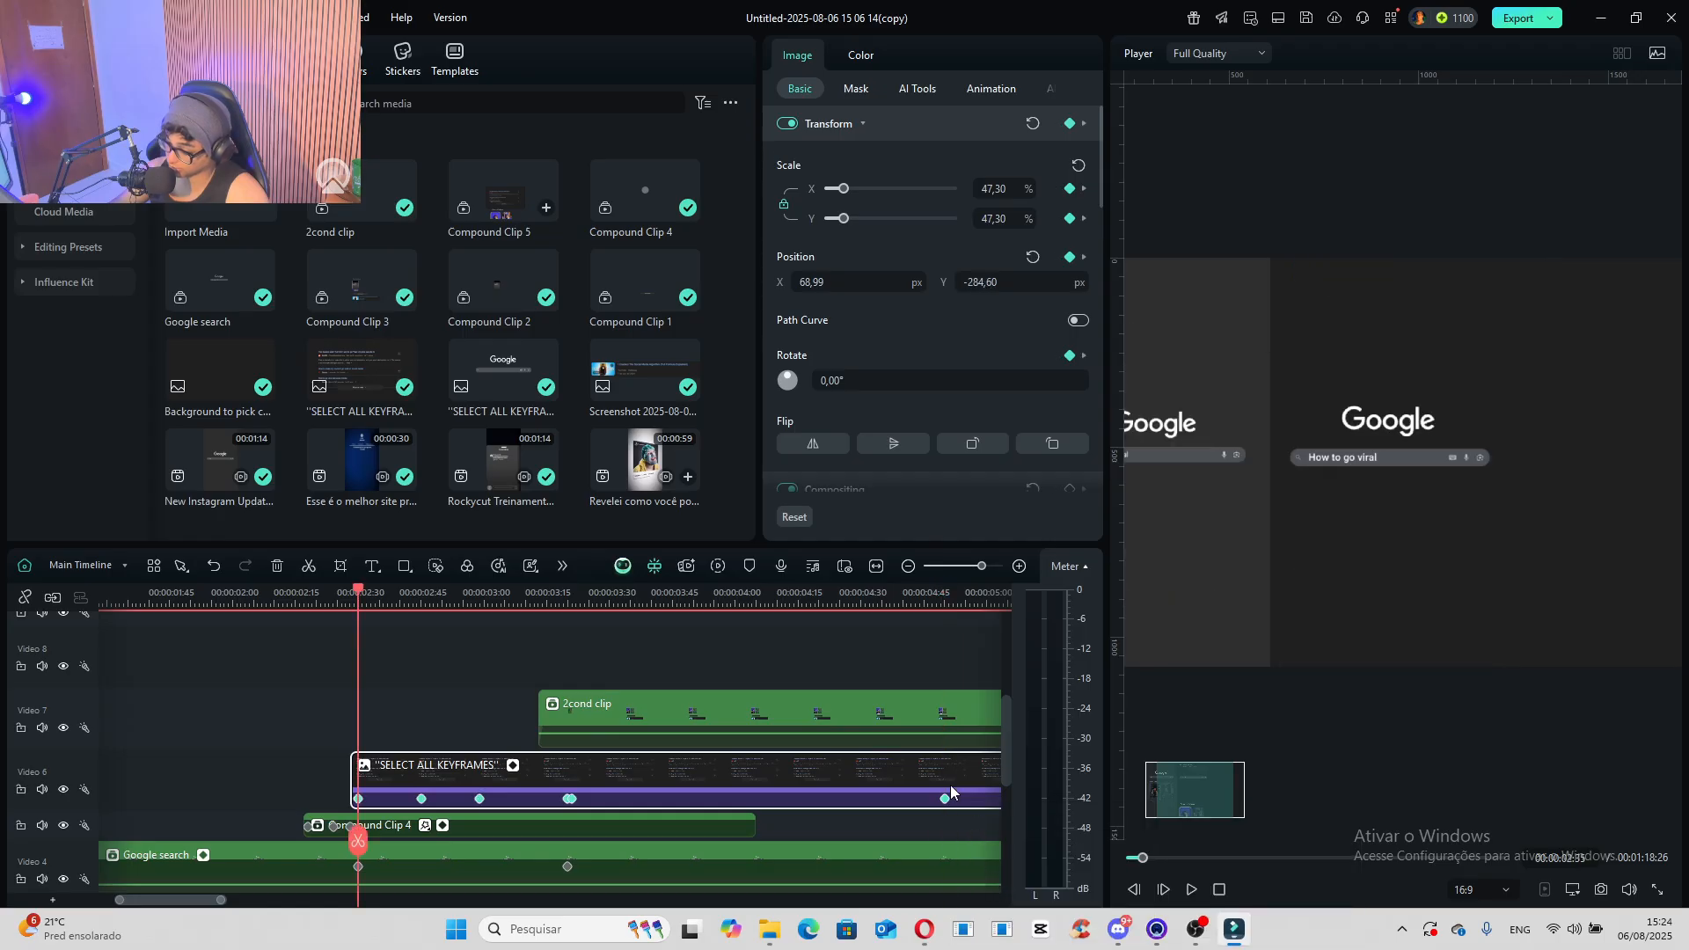
{"action": "right_click", "coordinate": [947, 798]}
{"action": "mouse_move", "coordinate": [1056, 924]}
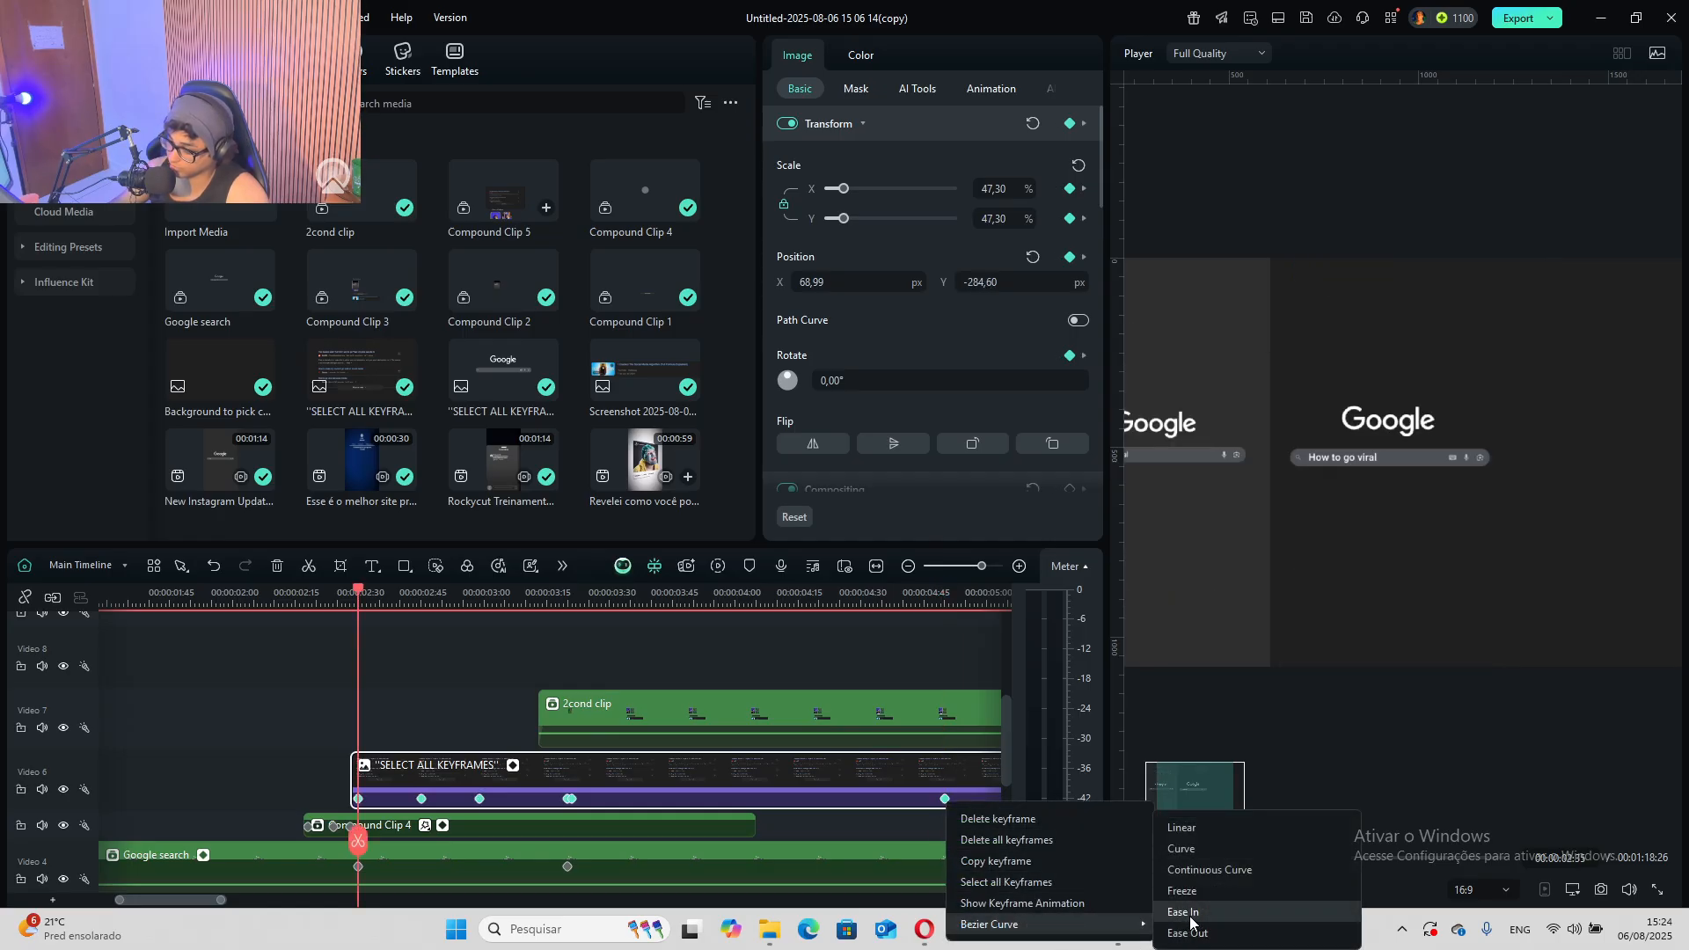
{"action": "left_click", "coordinate": [1191, 912]}
{"action": "right_click", "coordinate": [947, 791]}
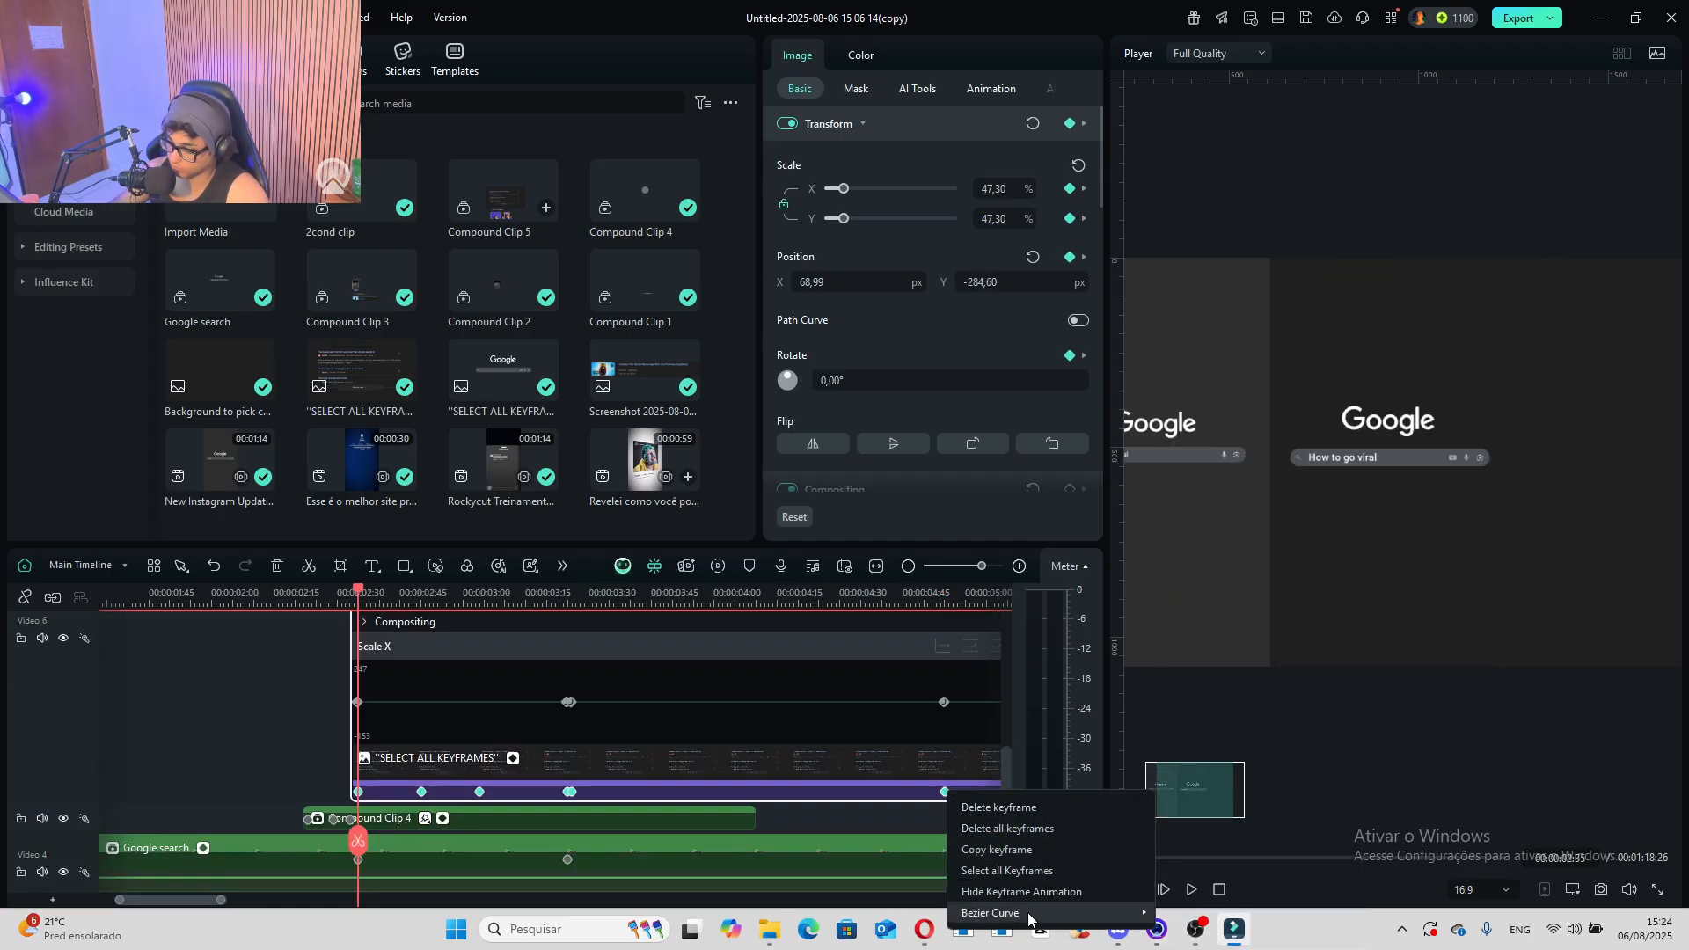
{"action": "mouse_move", "coordinate": [1029, 915]}
{"action": "left_click", "coordinate": [1209, 932]}
{"action": "left_click", "coordinate": [513, 759]}
{"action": "scroll", "coordinate": [642, 758], "scroll_direction": "up", "scroll_amount": 4}
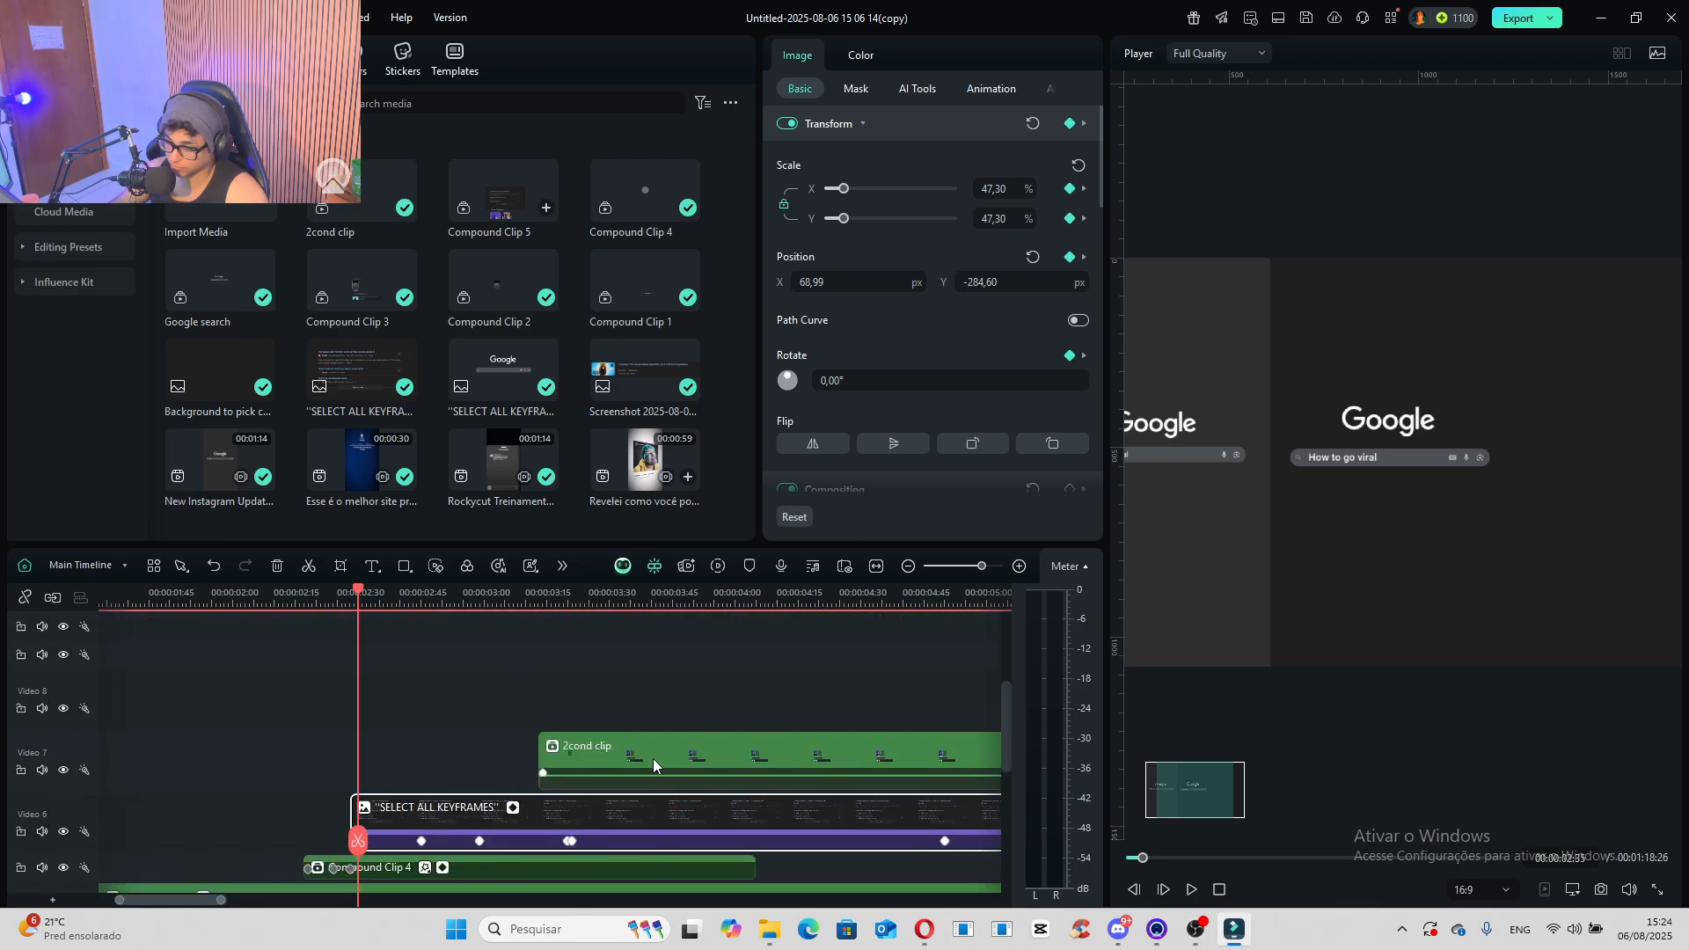
- Nudge the "2cond clip" to X position 36.43 and add a transform keyframe at 00:00:03:26
{"action": "scroll", "coordinate": [651, 764], "scroll_direction": "up", "scroll_amount": 1}
{"action": "scroll", "coordinate": [556, 822], "scroll_direction": "down", "scroll_amount": 2}
{"action": "left_click_drag", "start_coordinate": [568, 600], "coordinate": [573, 654]}
{"action": "scroll", "coordinate": [581, 739], "scroll_direction": "down", "scroll_amount": 1}
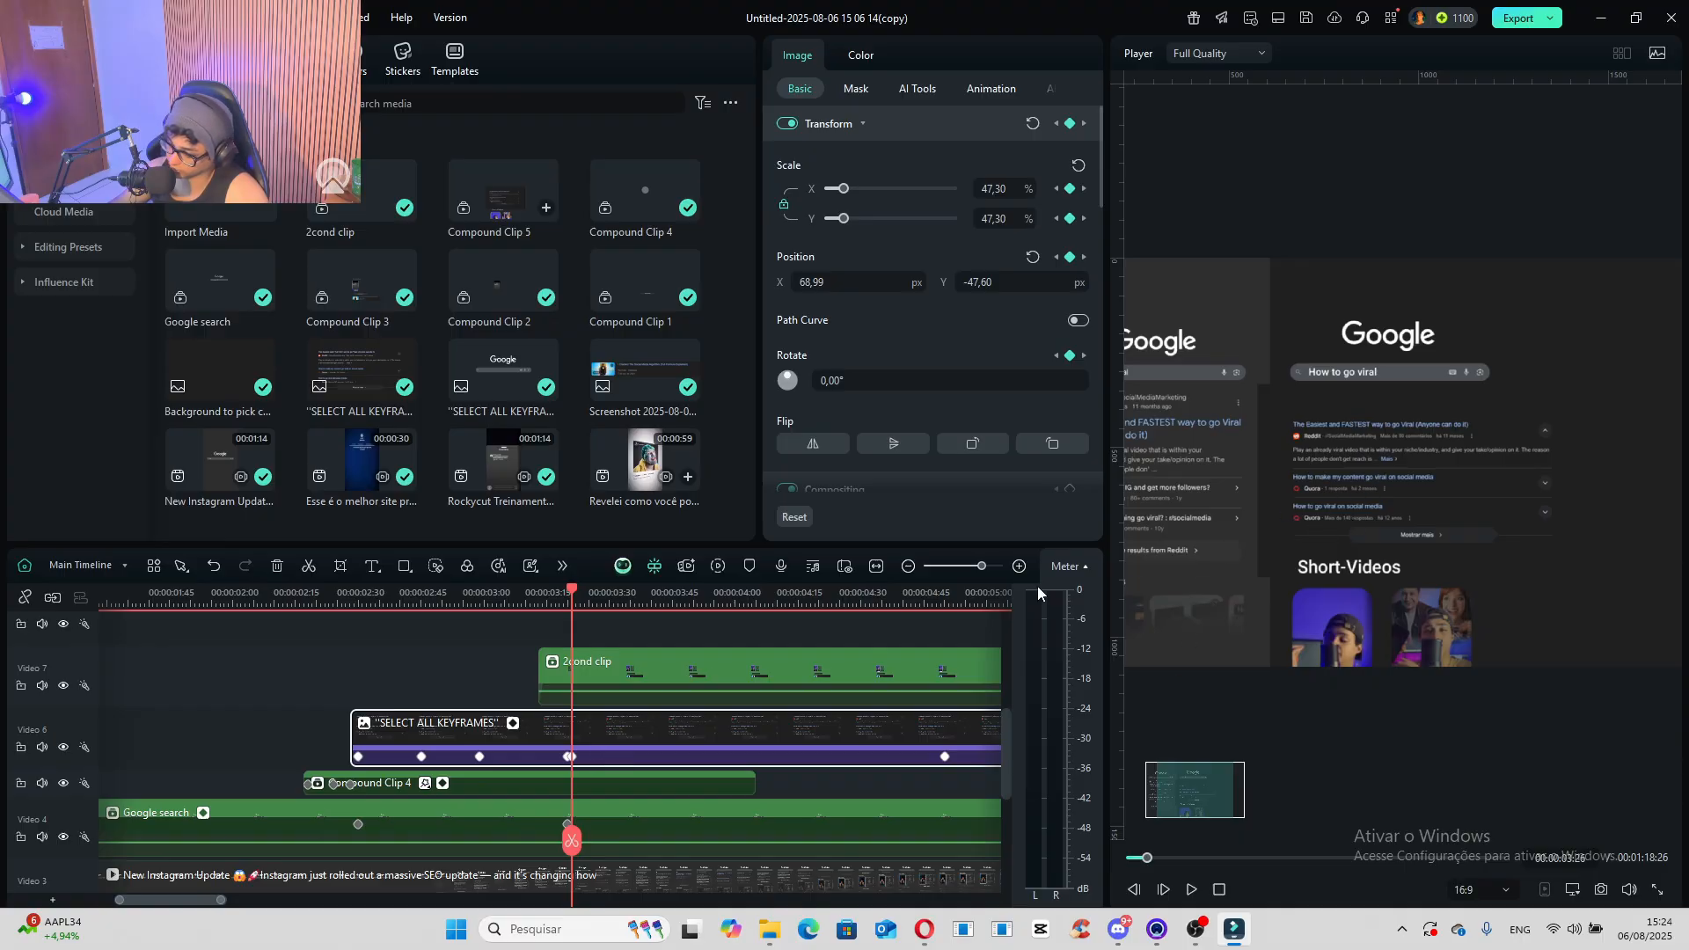
{"action": "left_click", "coordinate": [619, 674]}
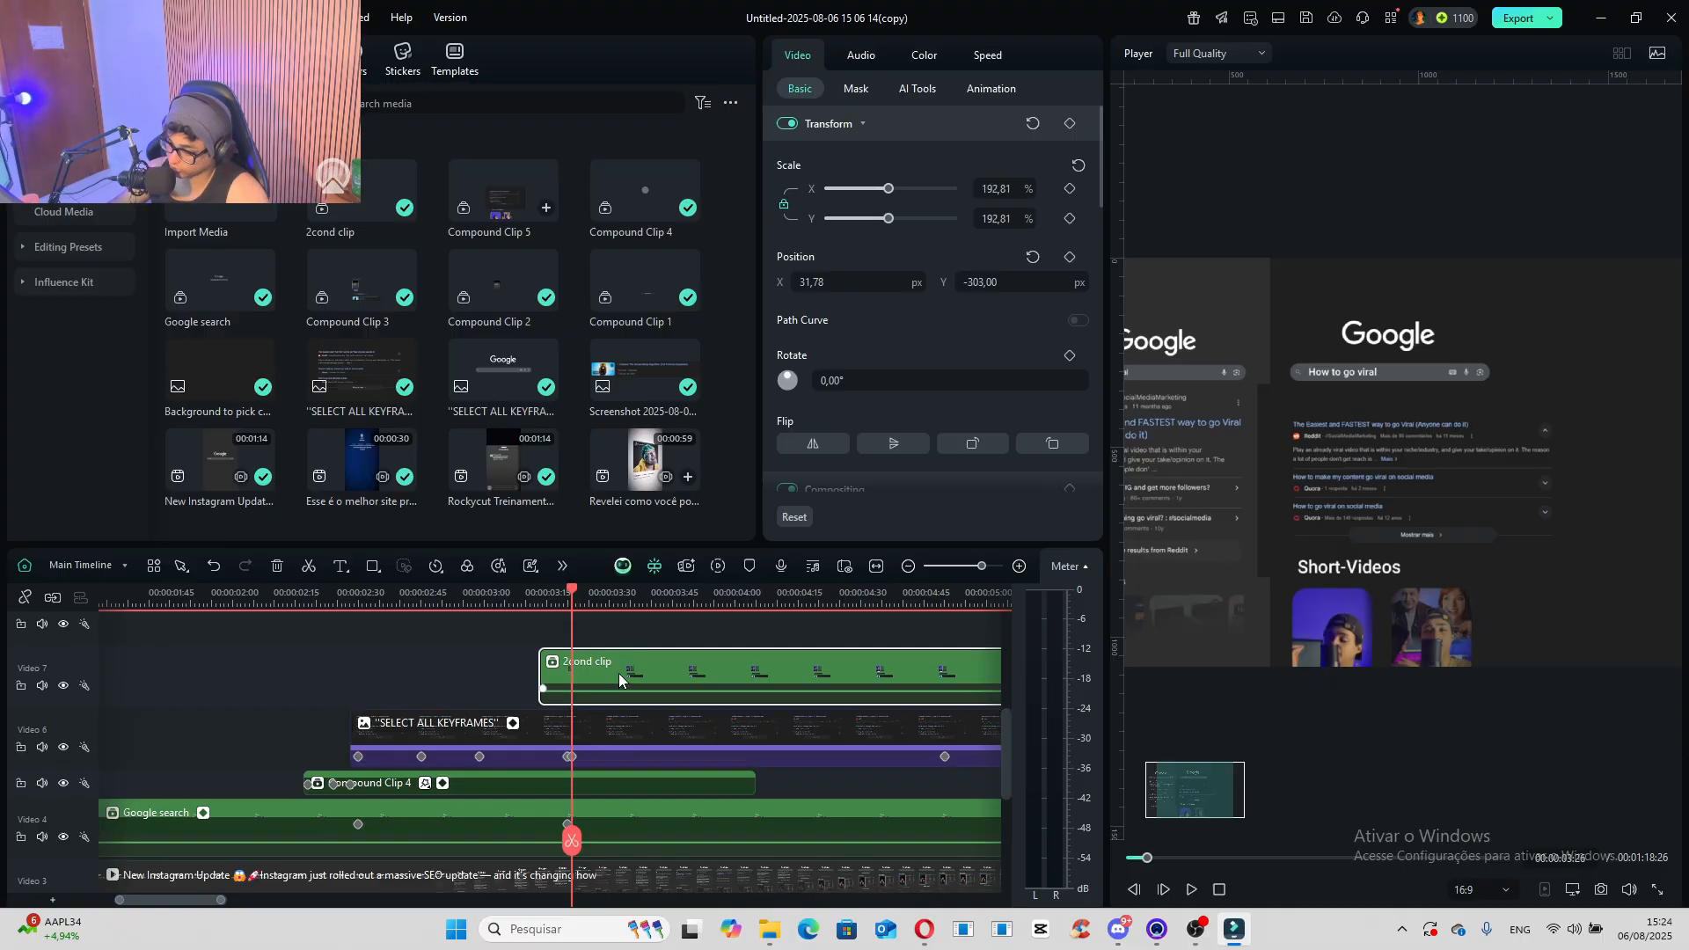
{"action": "mouse_move", "coordinate": [1463, 657]}
{"action": "left_mouse_down"}
{"action": "mouse_move", "coordinate": [1463, 695]}
{"action": "mouse_move", "coordinate": [1456, 637]}
{"action": "mouse_move", "coordinate": [1464, 657]}
{"action": "left_mouse_up"}
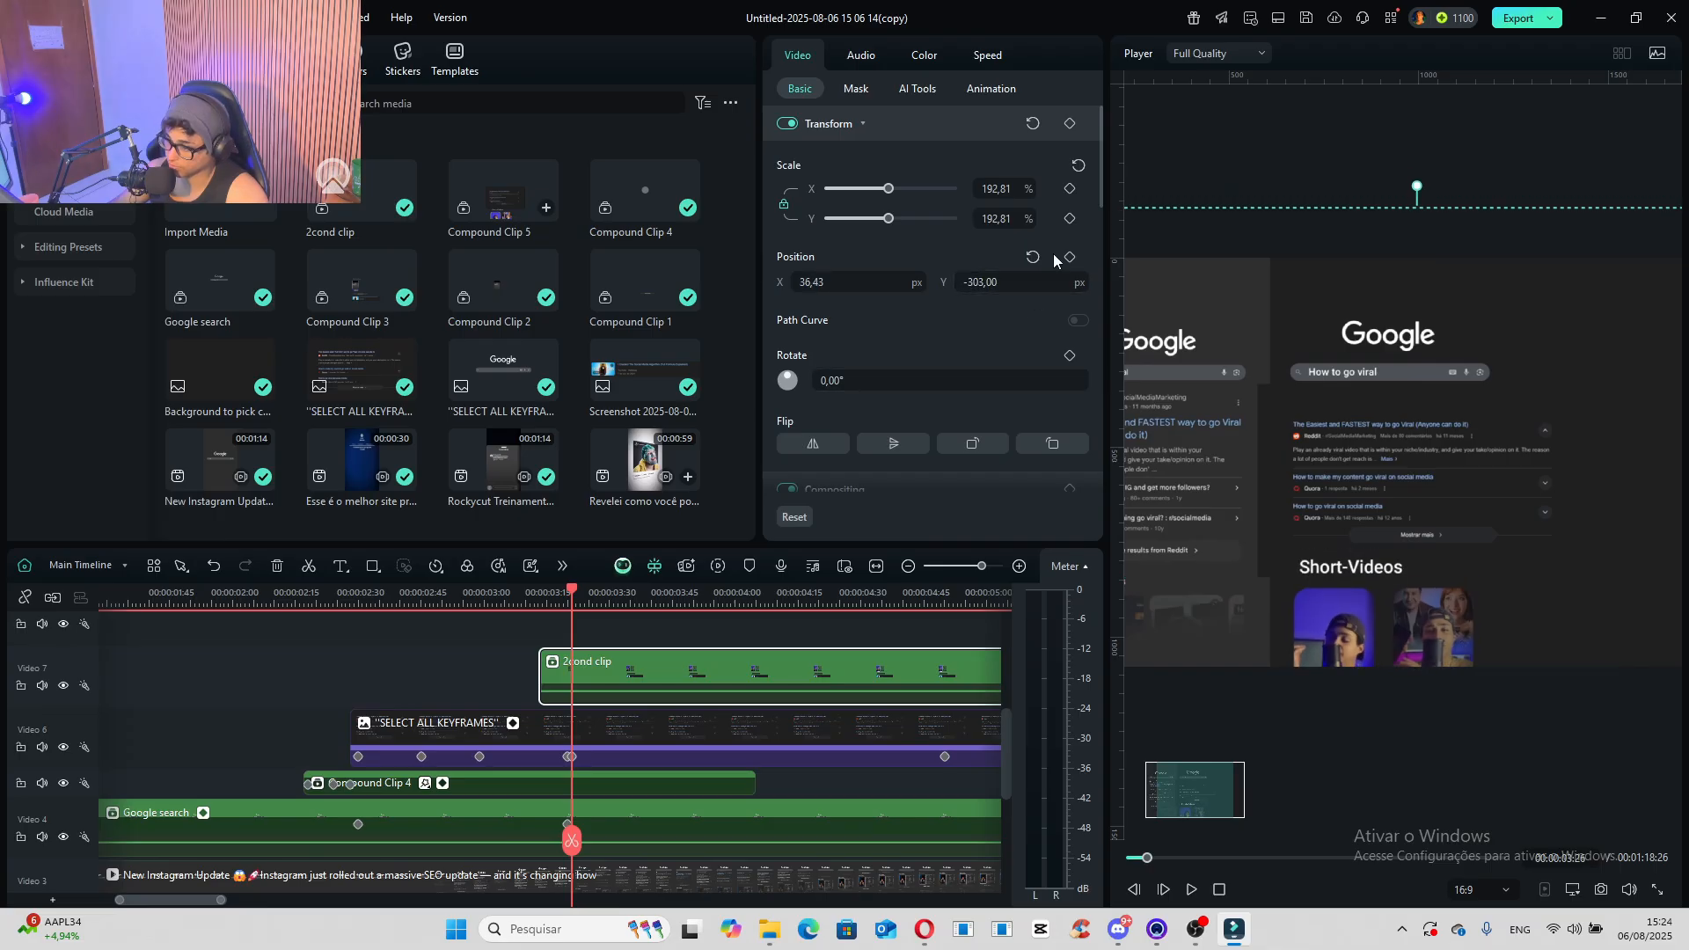
{"action": "left_click", "coordinate": [1071, 124]}
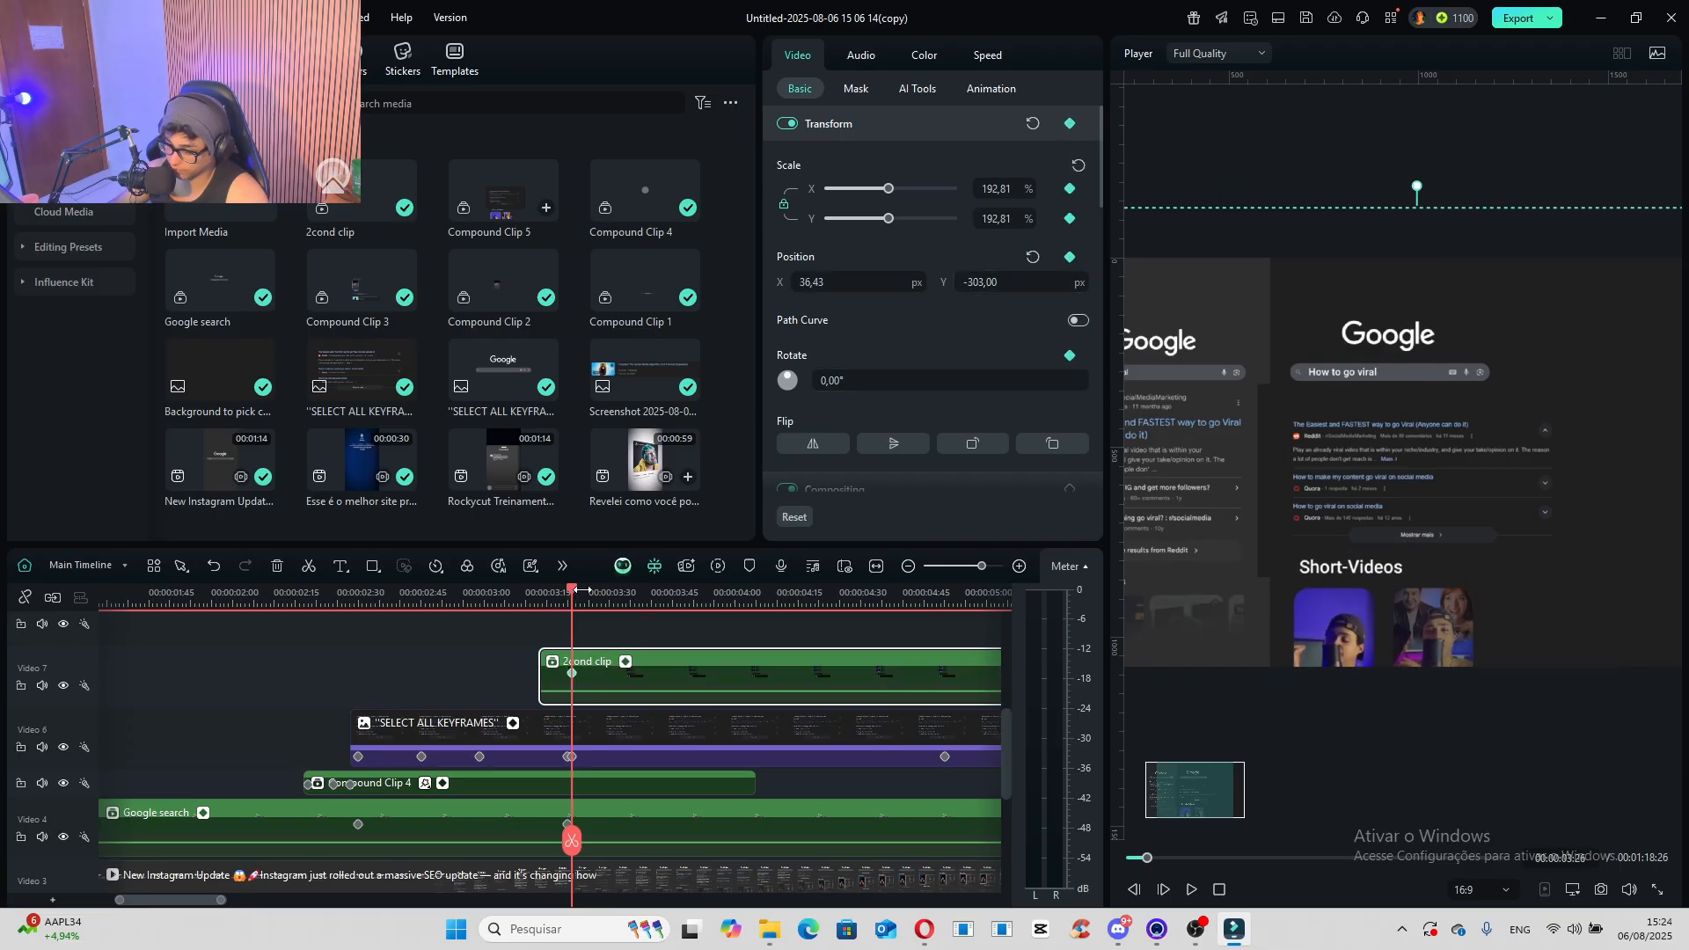
- Move the "2cond clip" up to Y position 142.00 with a keyframe at 00:00:04:55
{"action": "left_click_drag", "start_coordinate": [580, 591], "coordinate": [943, 670]}
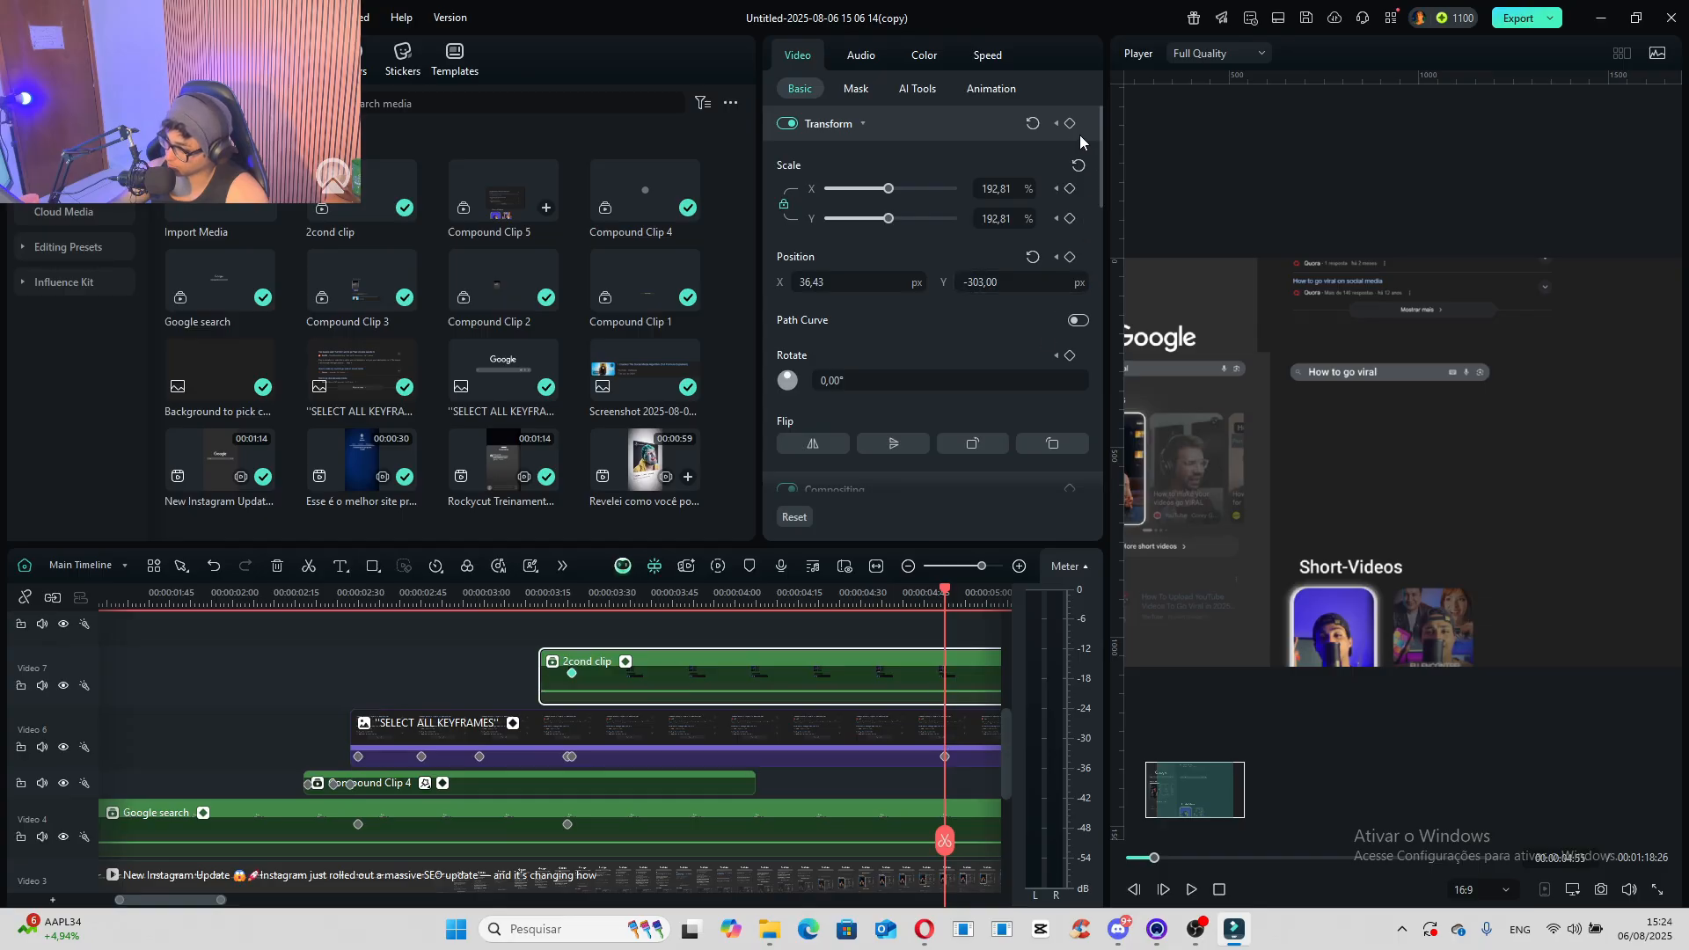
{"action": "left_click_drag", "start_coordinate": [981, 283], "coordinate": [1321, 283]}
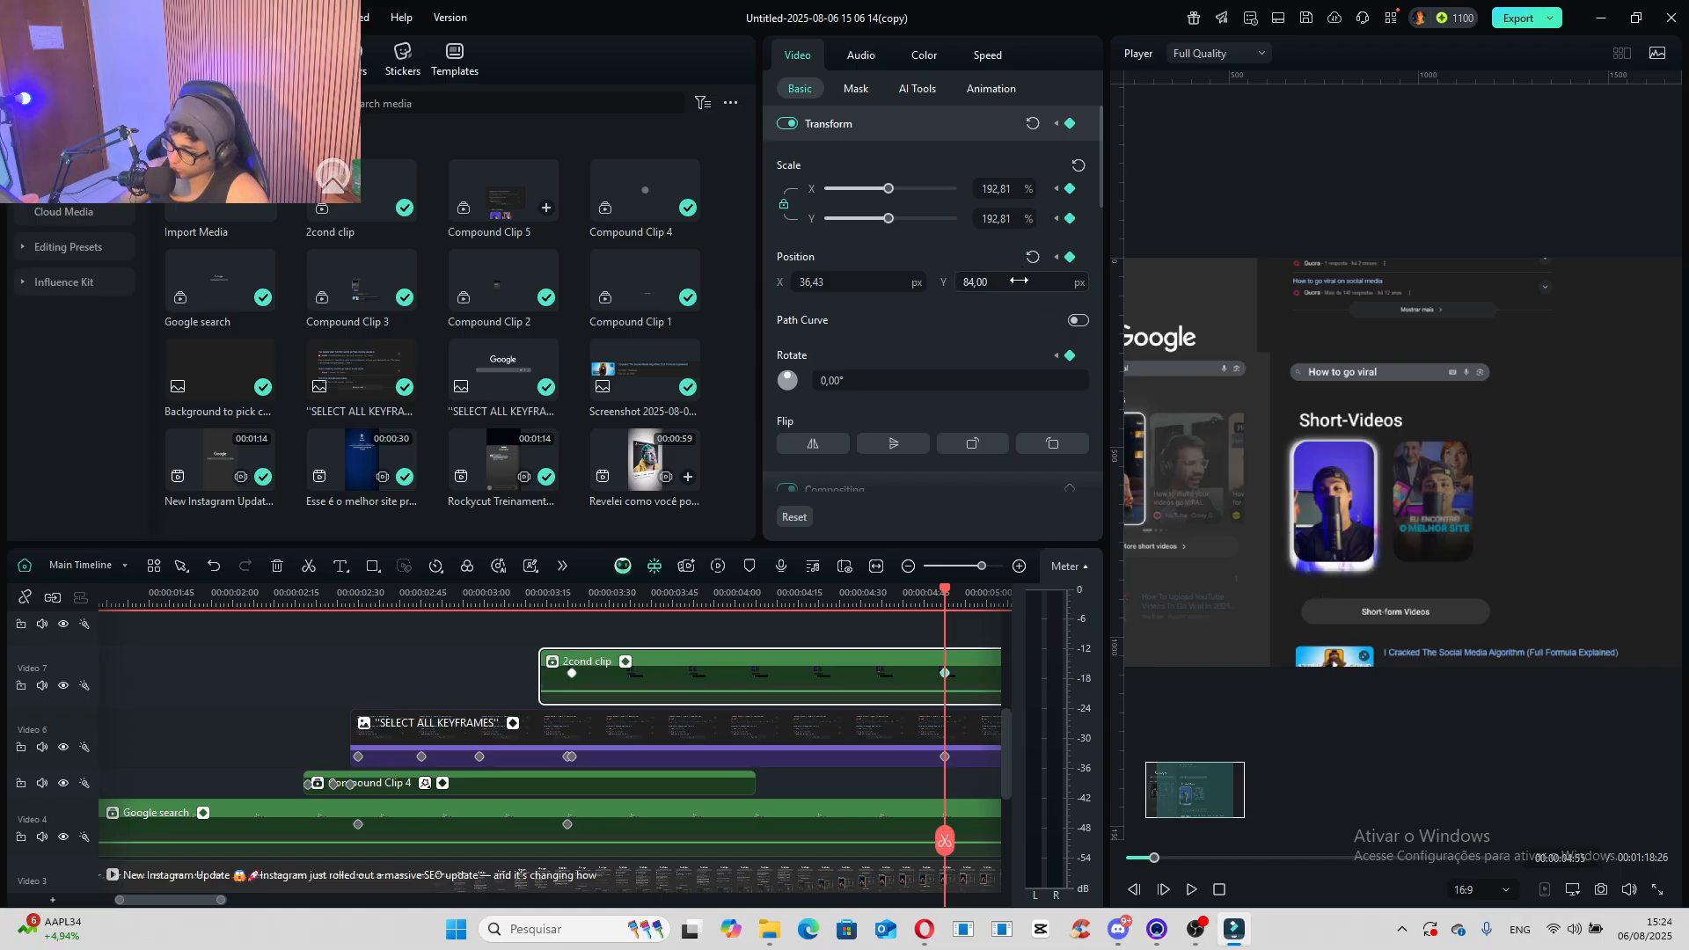
{"action": "left_click_drag", "start_coordinate": [1018, 280], "coordinate": [1069, 280]}
- Apply Bezier Curve Ease In easing to all keyframes of the "2cond clip"
{"action": "right_click", "coordinate": [946, 675]}
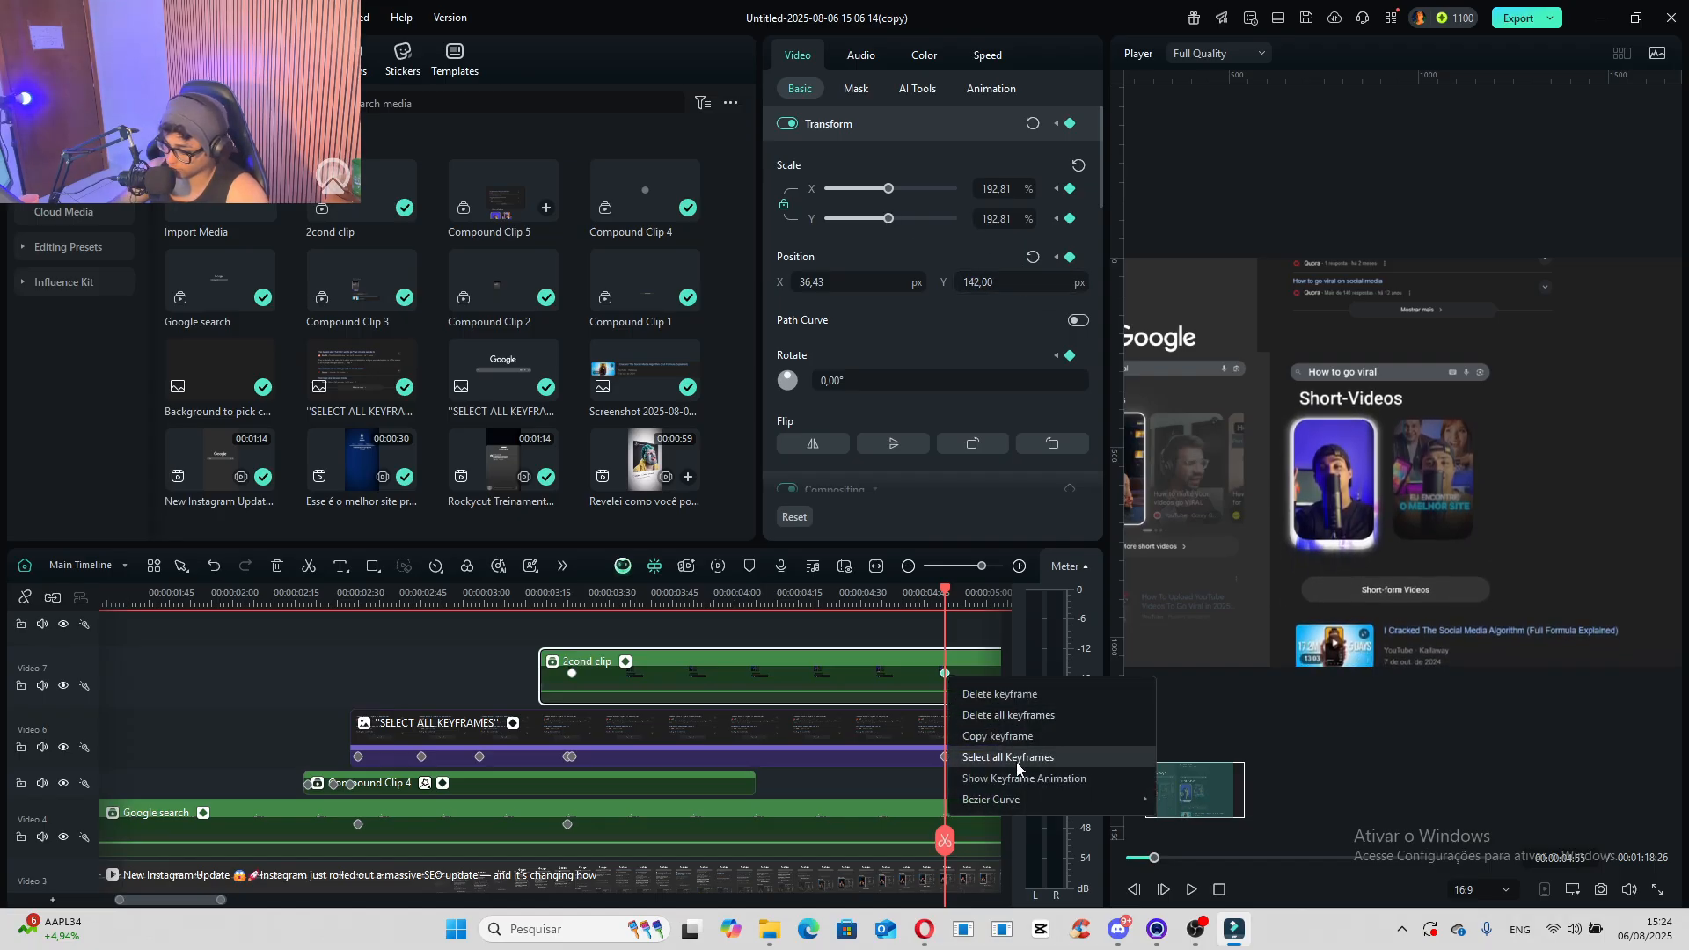
{"action": "left_click", "coordinate": [1016, 762]}
{"action": "right_click", "coordinate": [946, 676]}
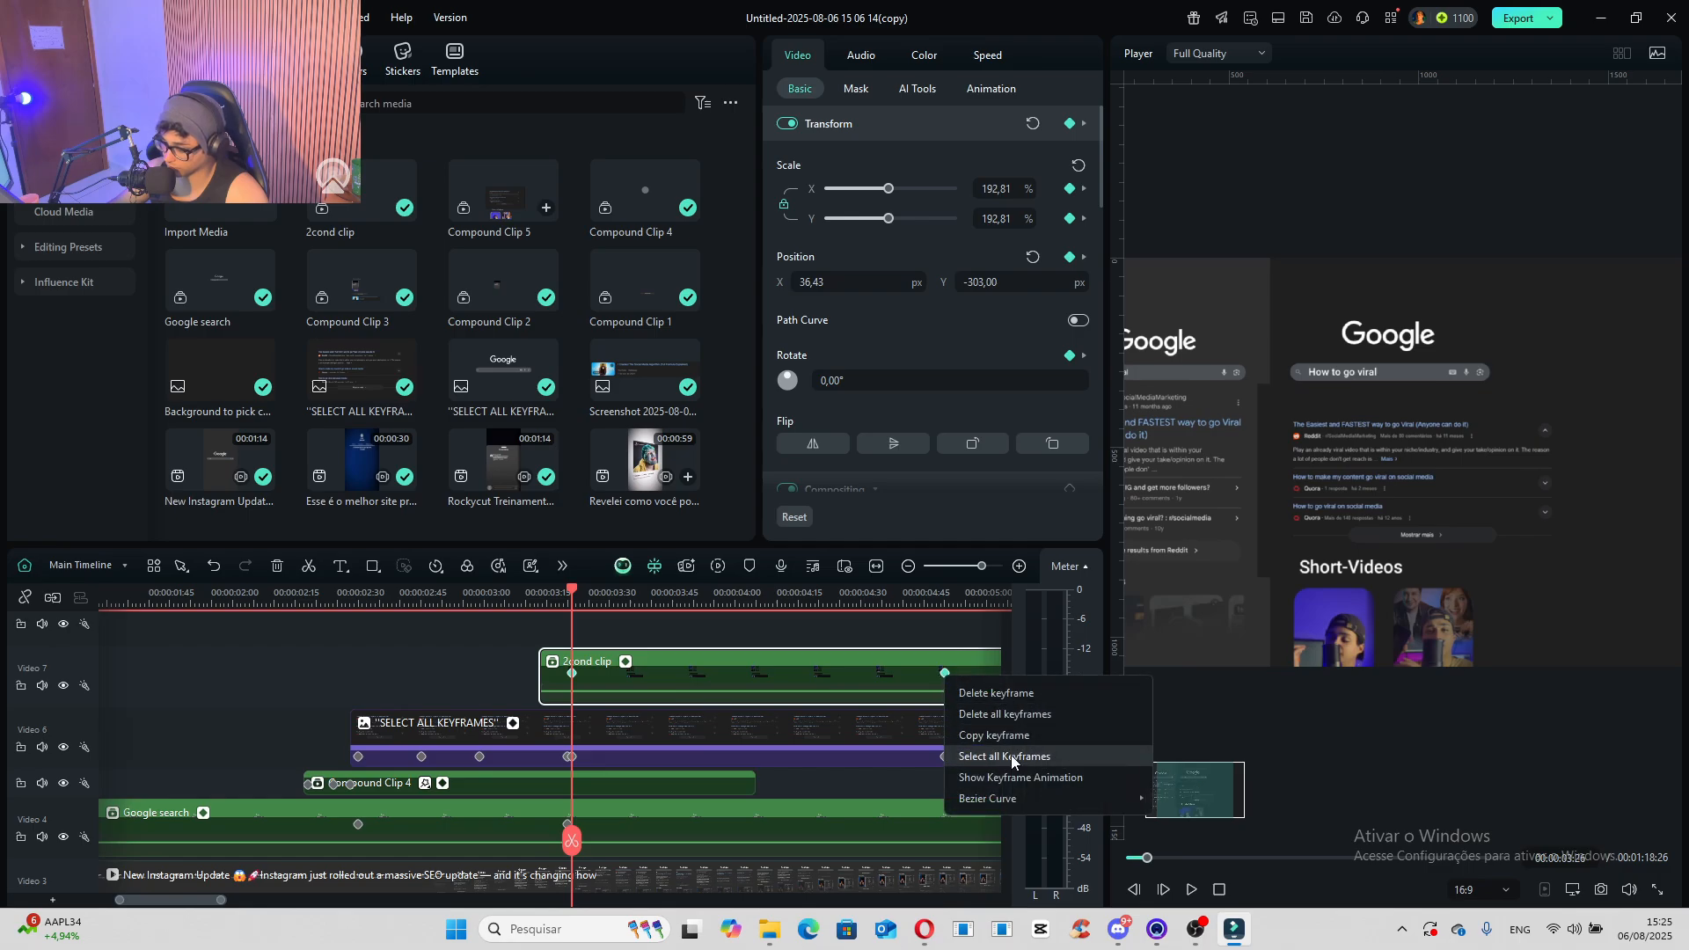
{"action": "mouse_move", "coordinate": [1064, 804]}
{"action": "left_click", "coordinate": [1198, 878]}
{"action": "scroll", "coordinate": [946, 686], "scroll_direction": "down", "scroll_amount": 3}
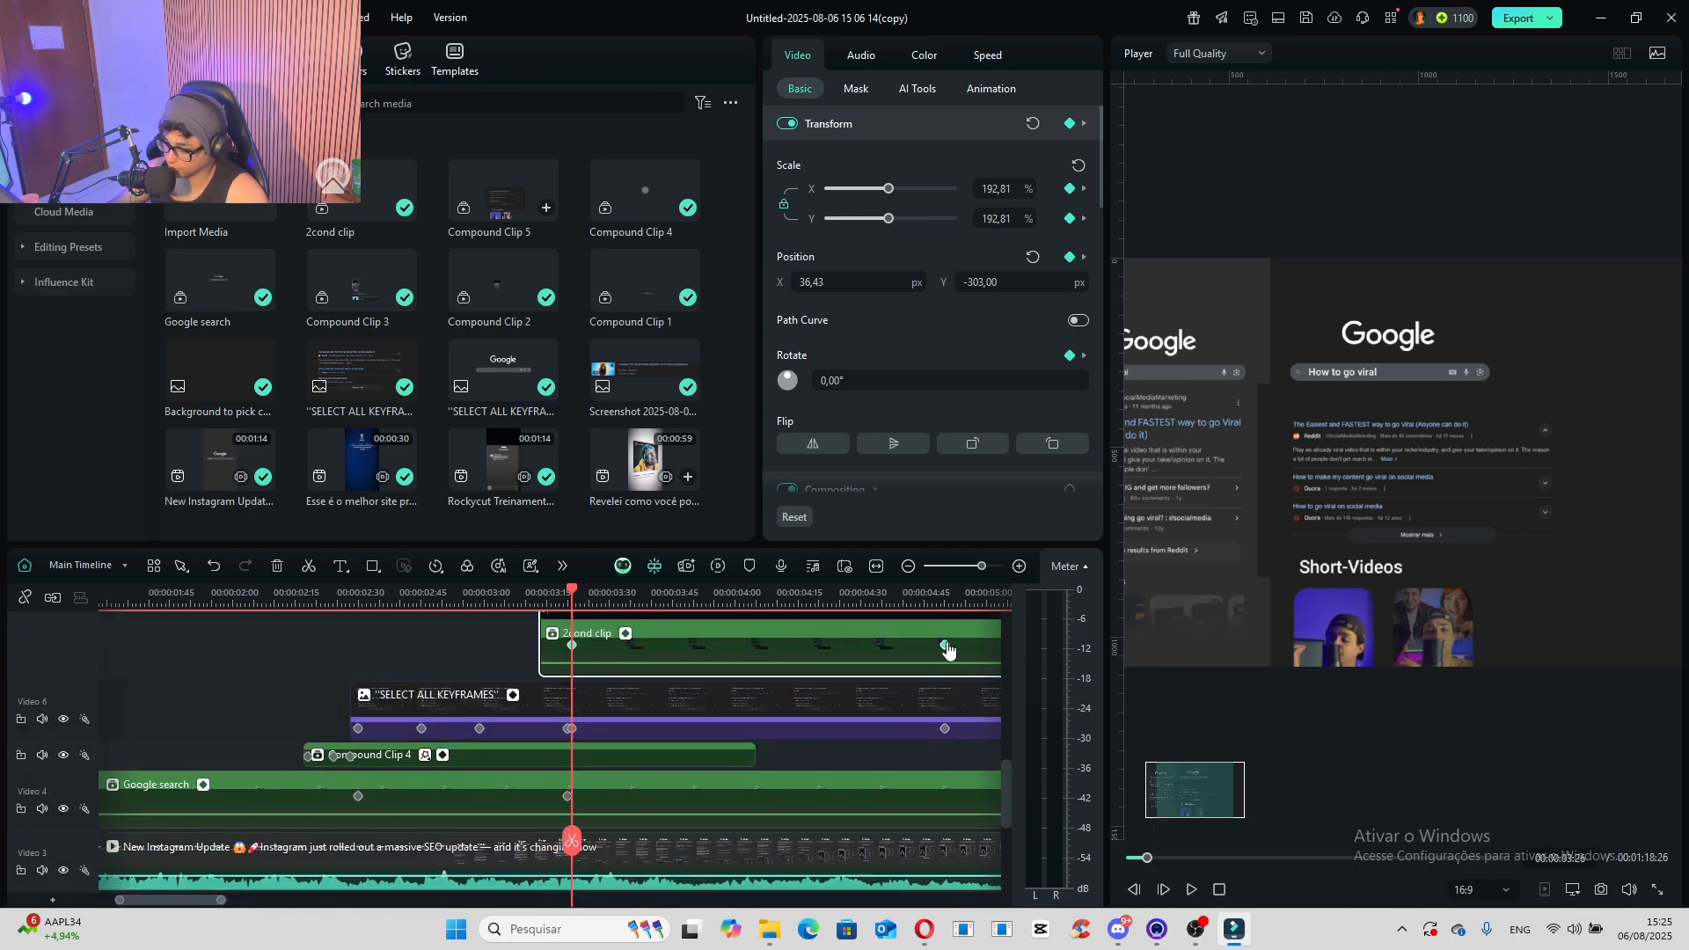
{"action": "right_click", "coordinate": [947, 647]}
{"action": "mouse_move", "coordinate": [1050, 765]}
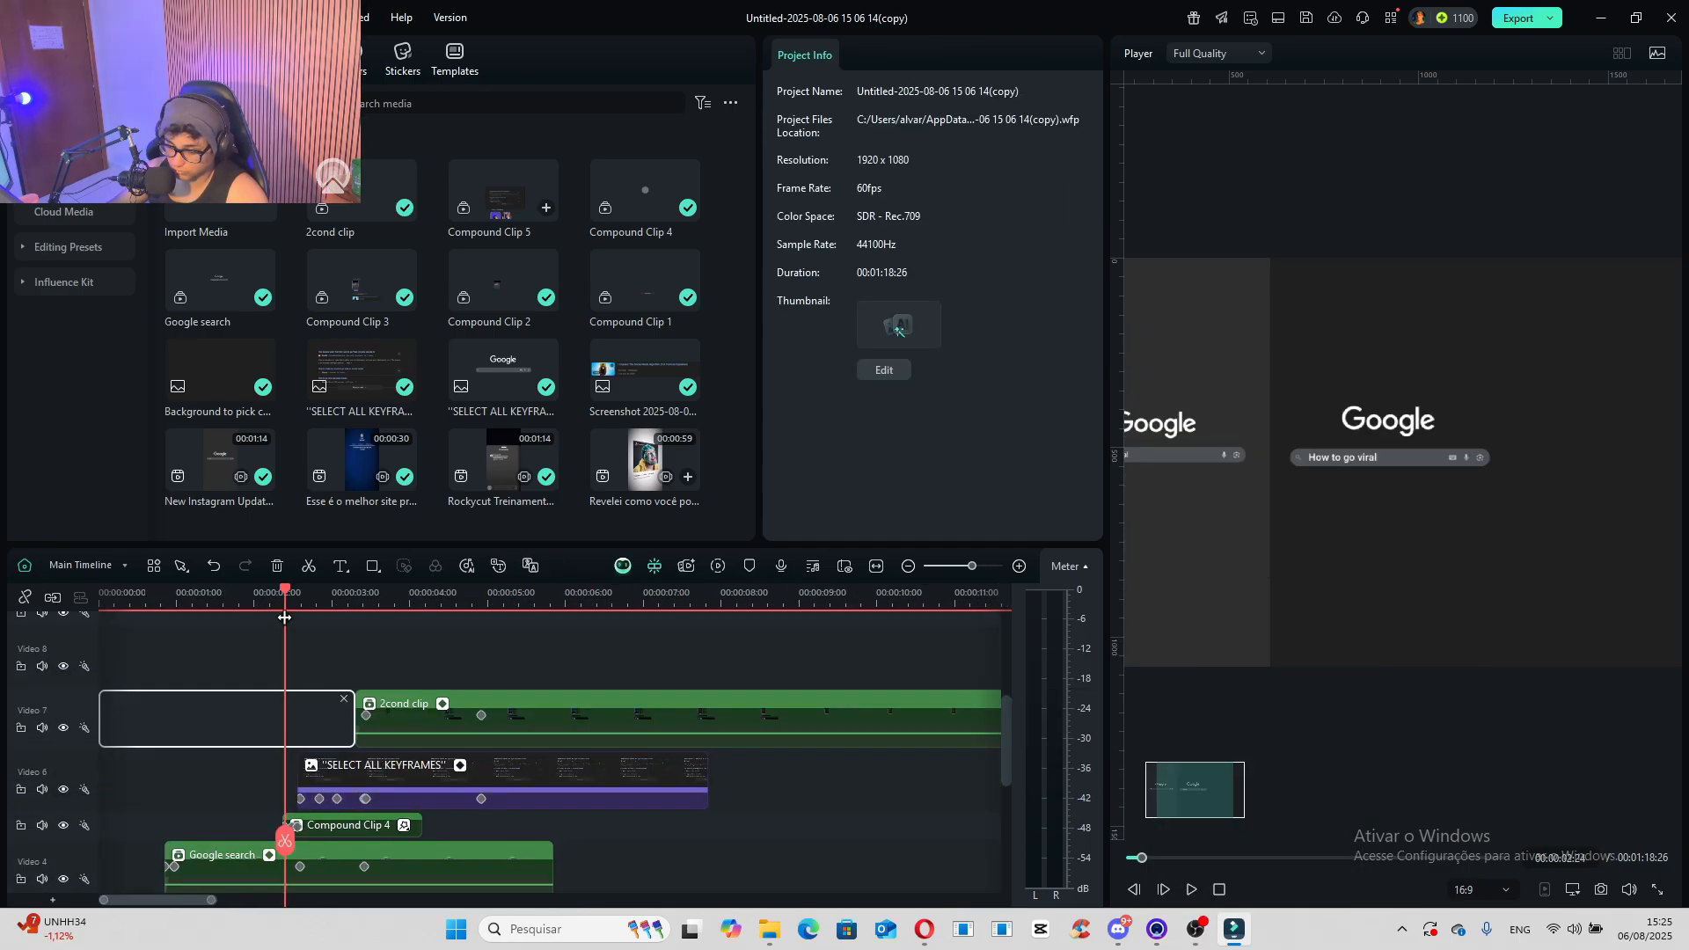
- Combine the "2cond clip" and the "SELECT ALL KEYFRAMES" image into a 4096x2160 (DCI 4k) compound clip named "3ANIM"
{"action": "left_click_drag", "start_coordinate": [284, 618], "coordinate": [313, 617]}
{"action": "left_click_drag", "start_coordinate": [515, 658], "coordinate": [430, 787]}
{"action": "right_click", "coordinate": [426, 772]}
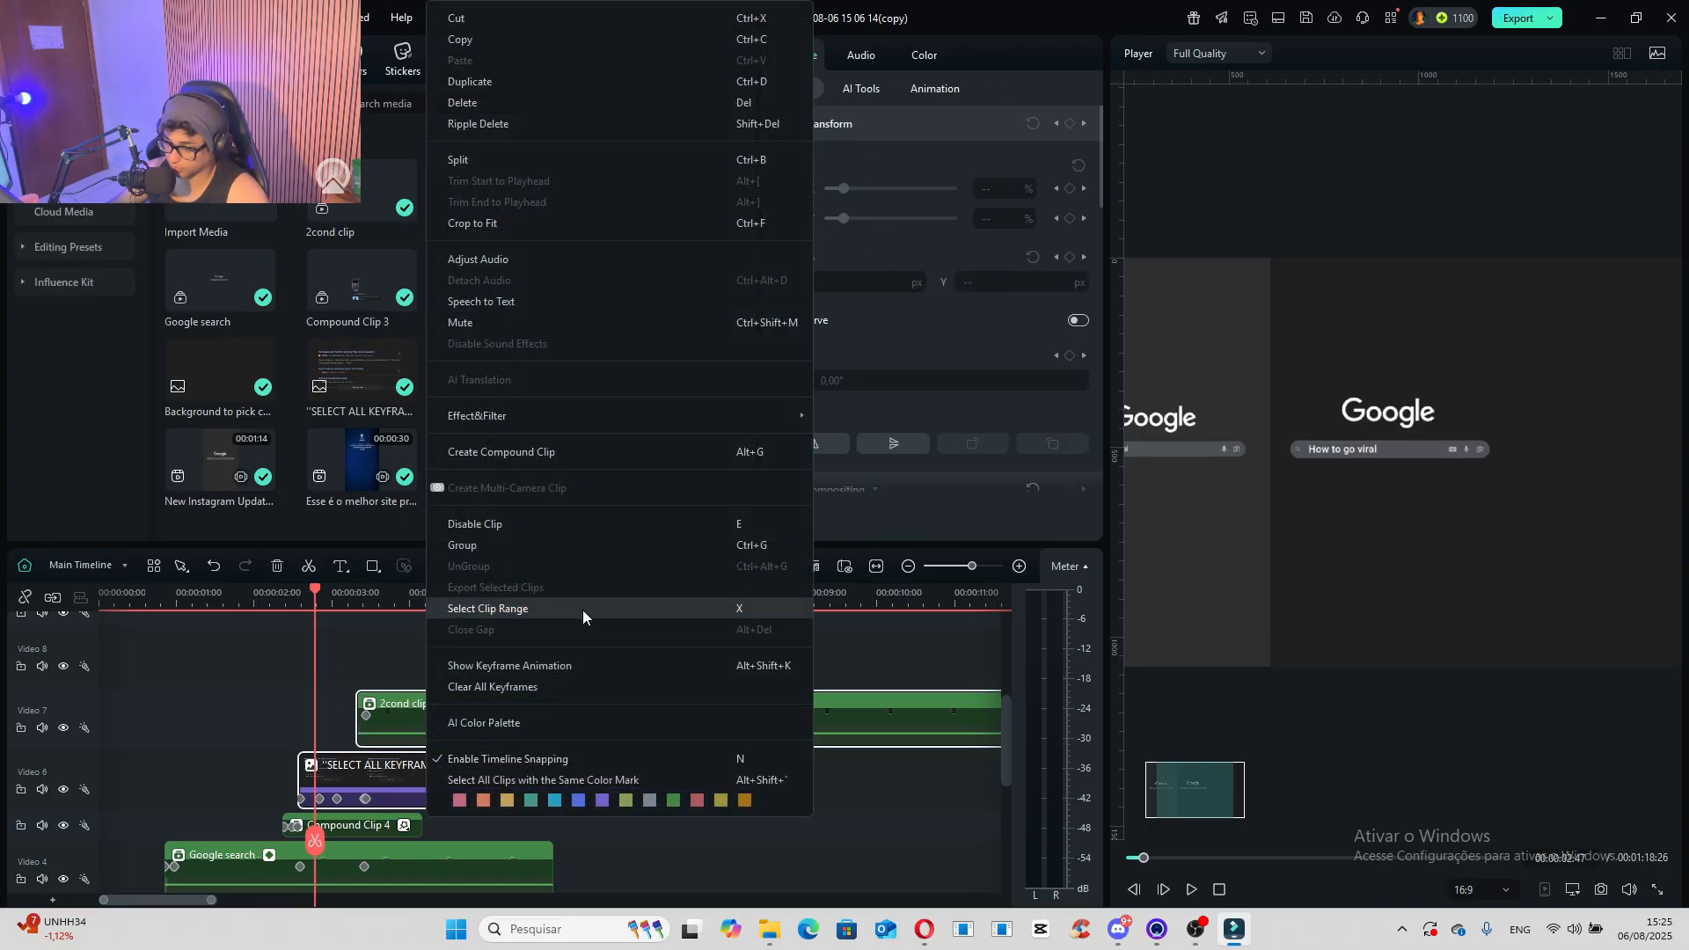
{"action": "left_click", "coordinate": [583, 450]}
{"action": "left_click", "coordinate": [785, 417]}
{"action": "left_click", "coordinate": [792, 533]}
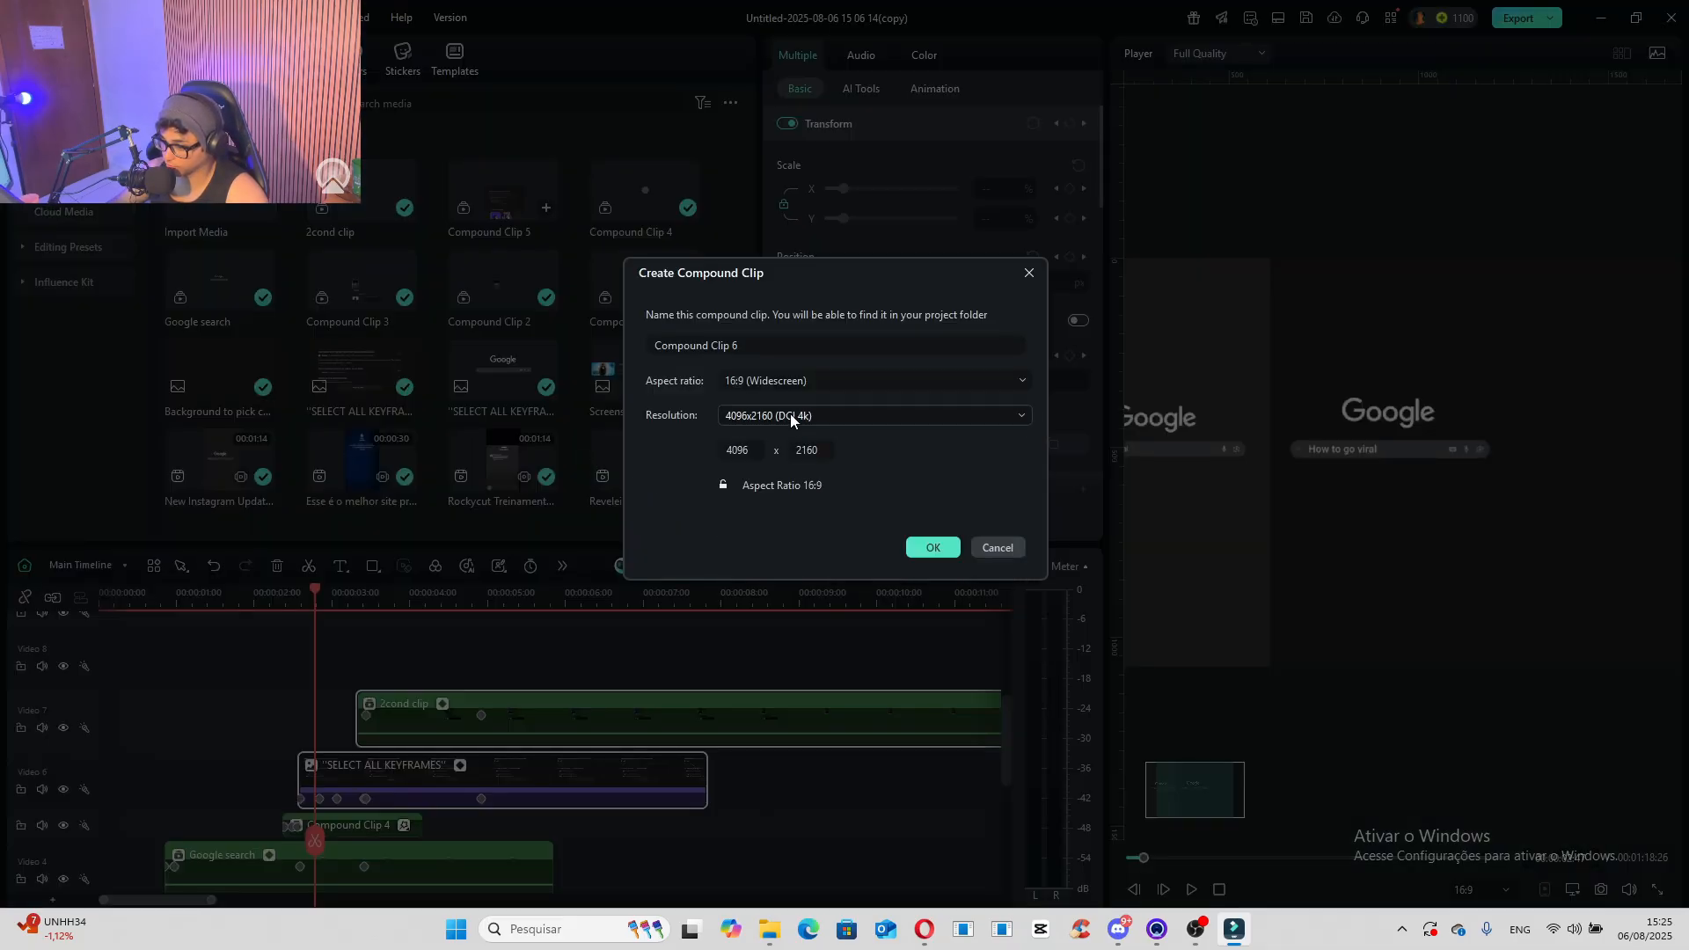
{"action": "left_click", "coordinate": [751, 348]}
{"action": "key", "text": "BackSpace"}
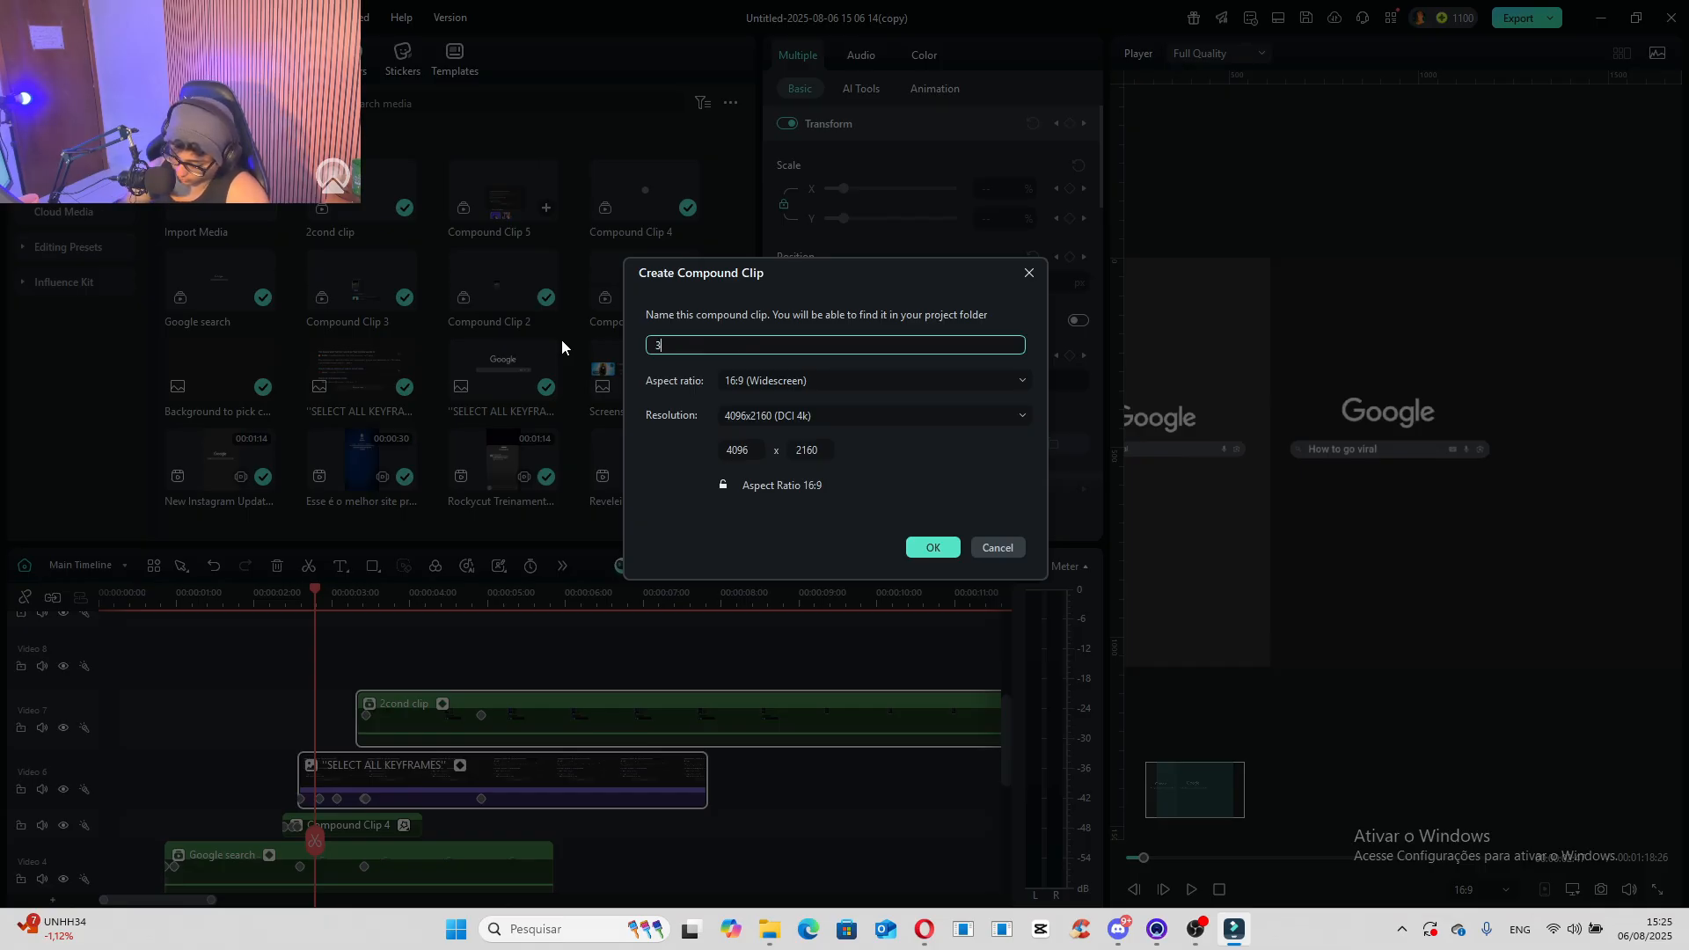
{"action": "type", "text": "3ANIM"}
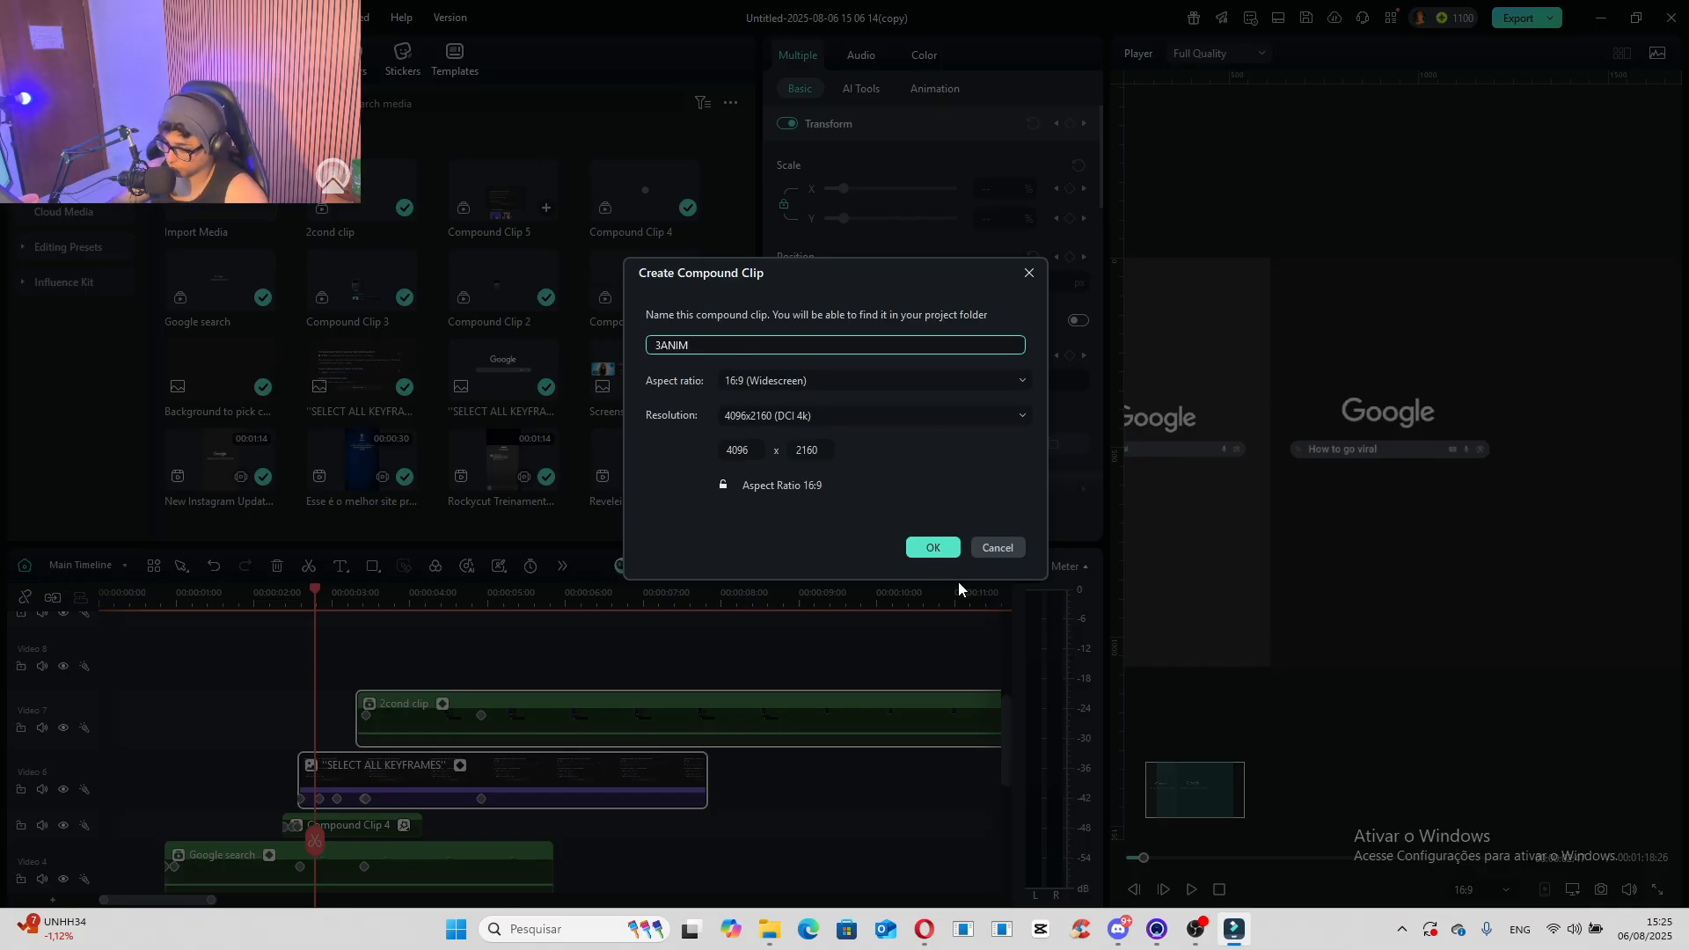
{"action": "left_click", "coordinate": [932, 547]}
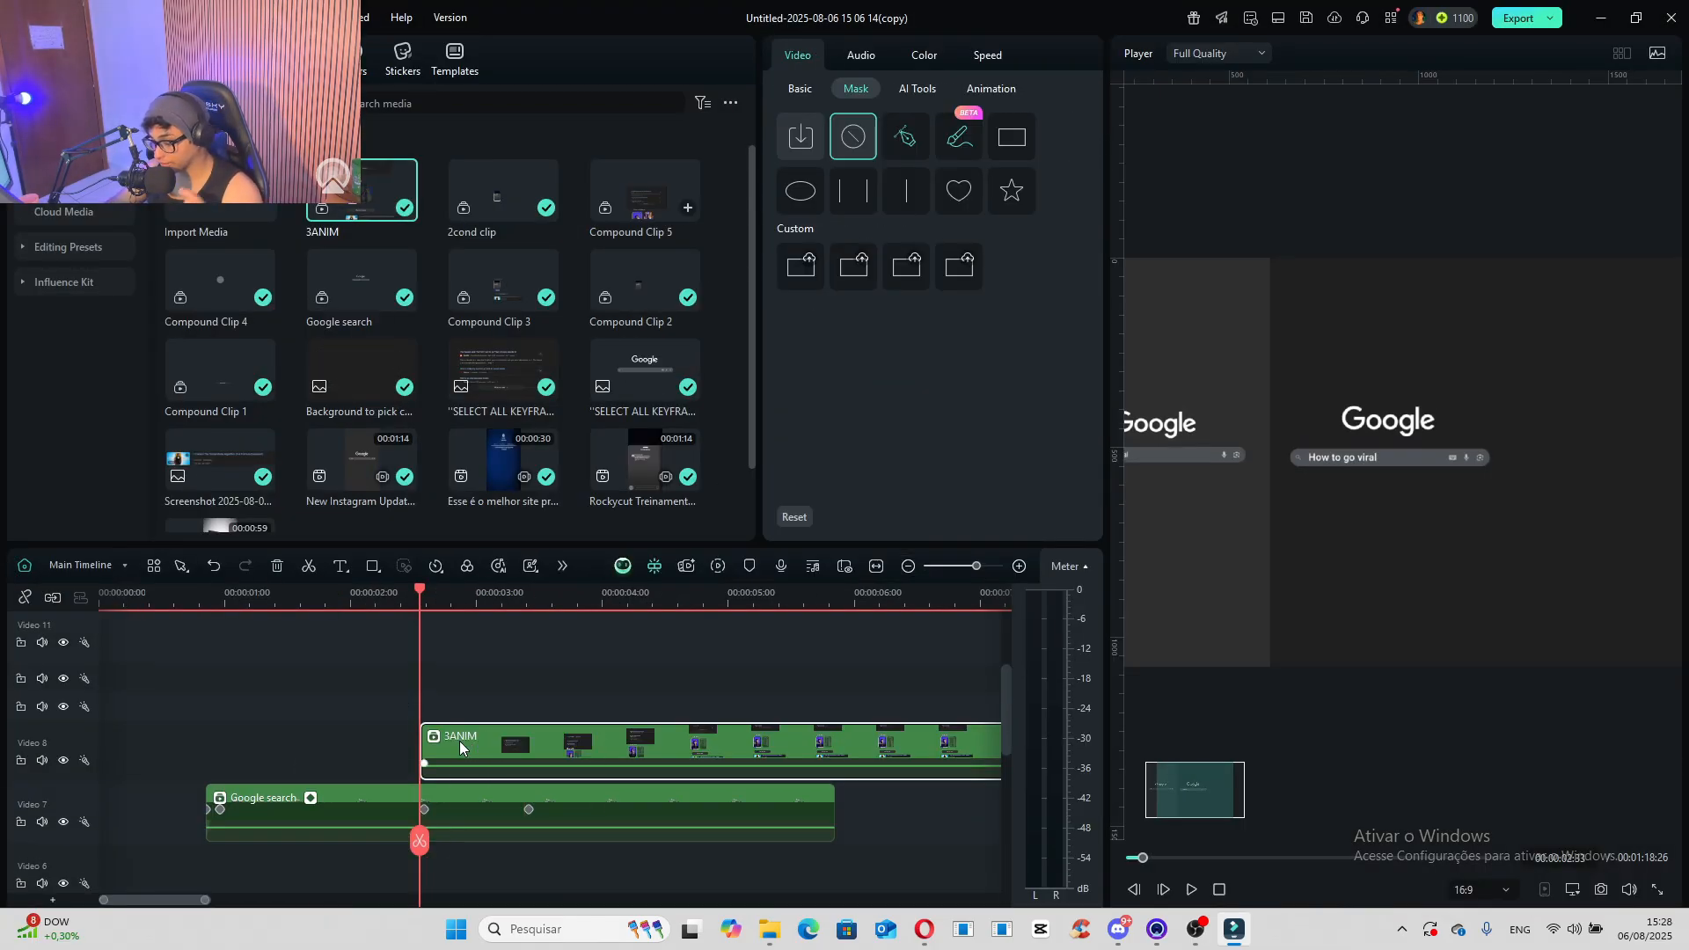
- Mark the "3ANIM" clip with the pink color and add a rectangle mask to it
{"action": "right_click", "coordinate": [472, 763]}
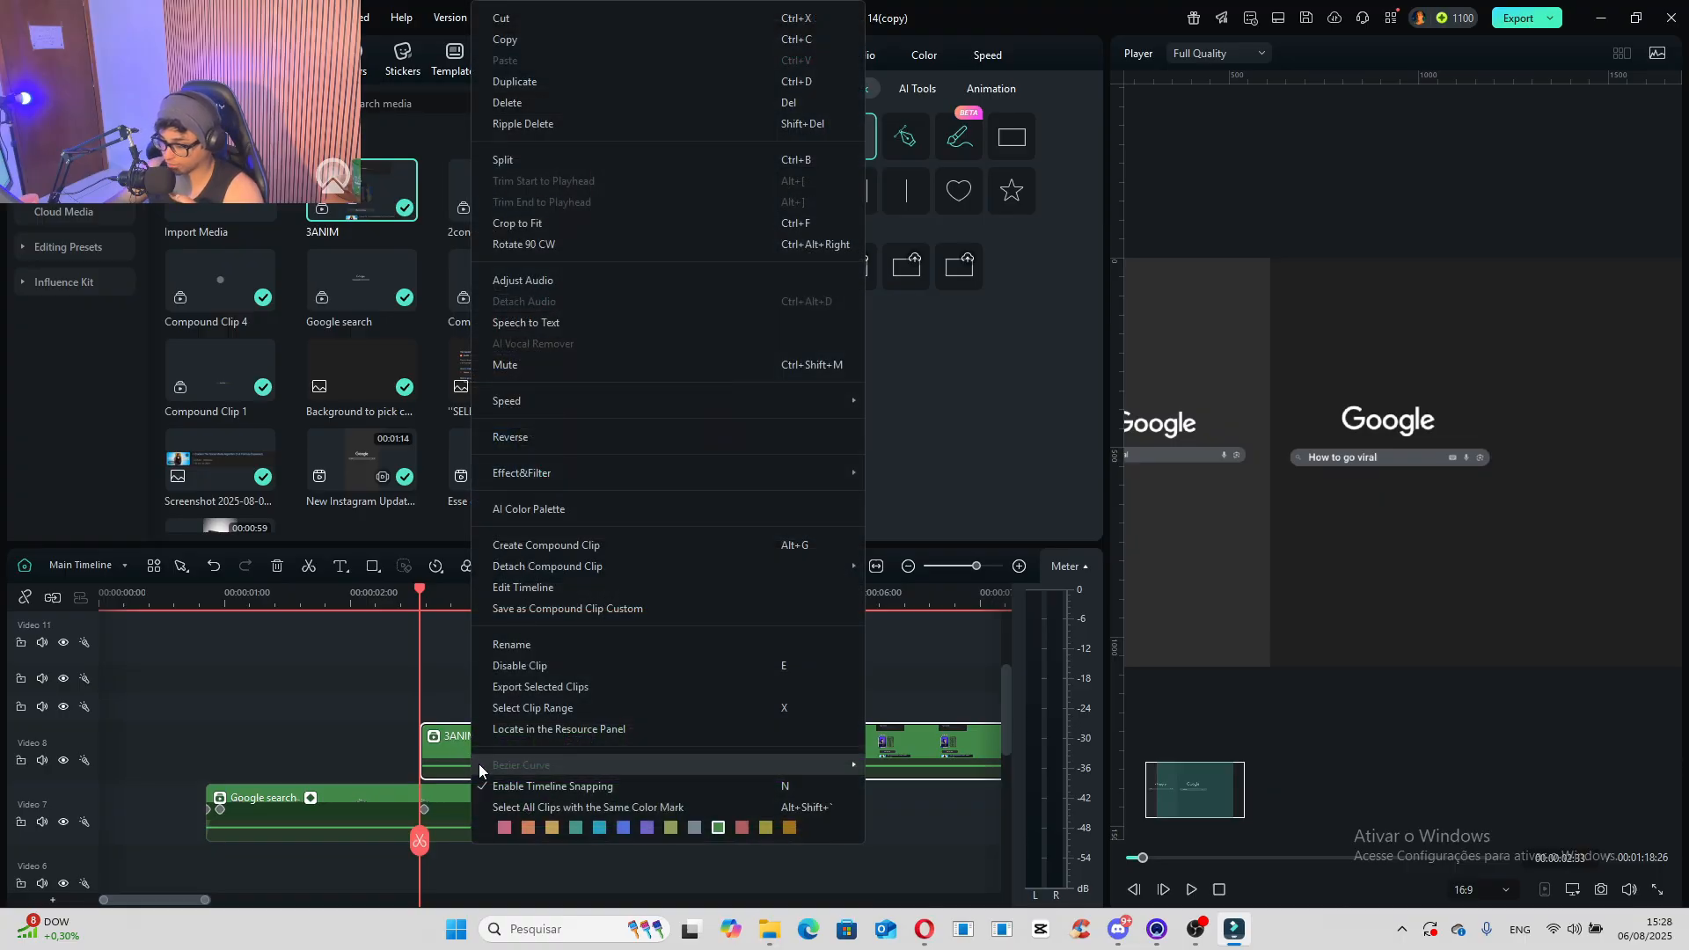
{"action": "left_click", "coordinate": [511, 831]}
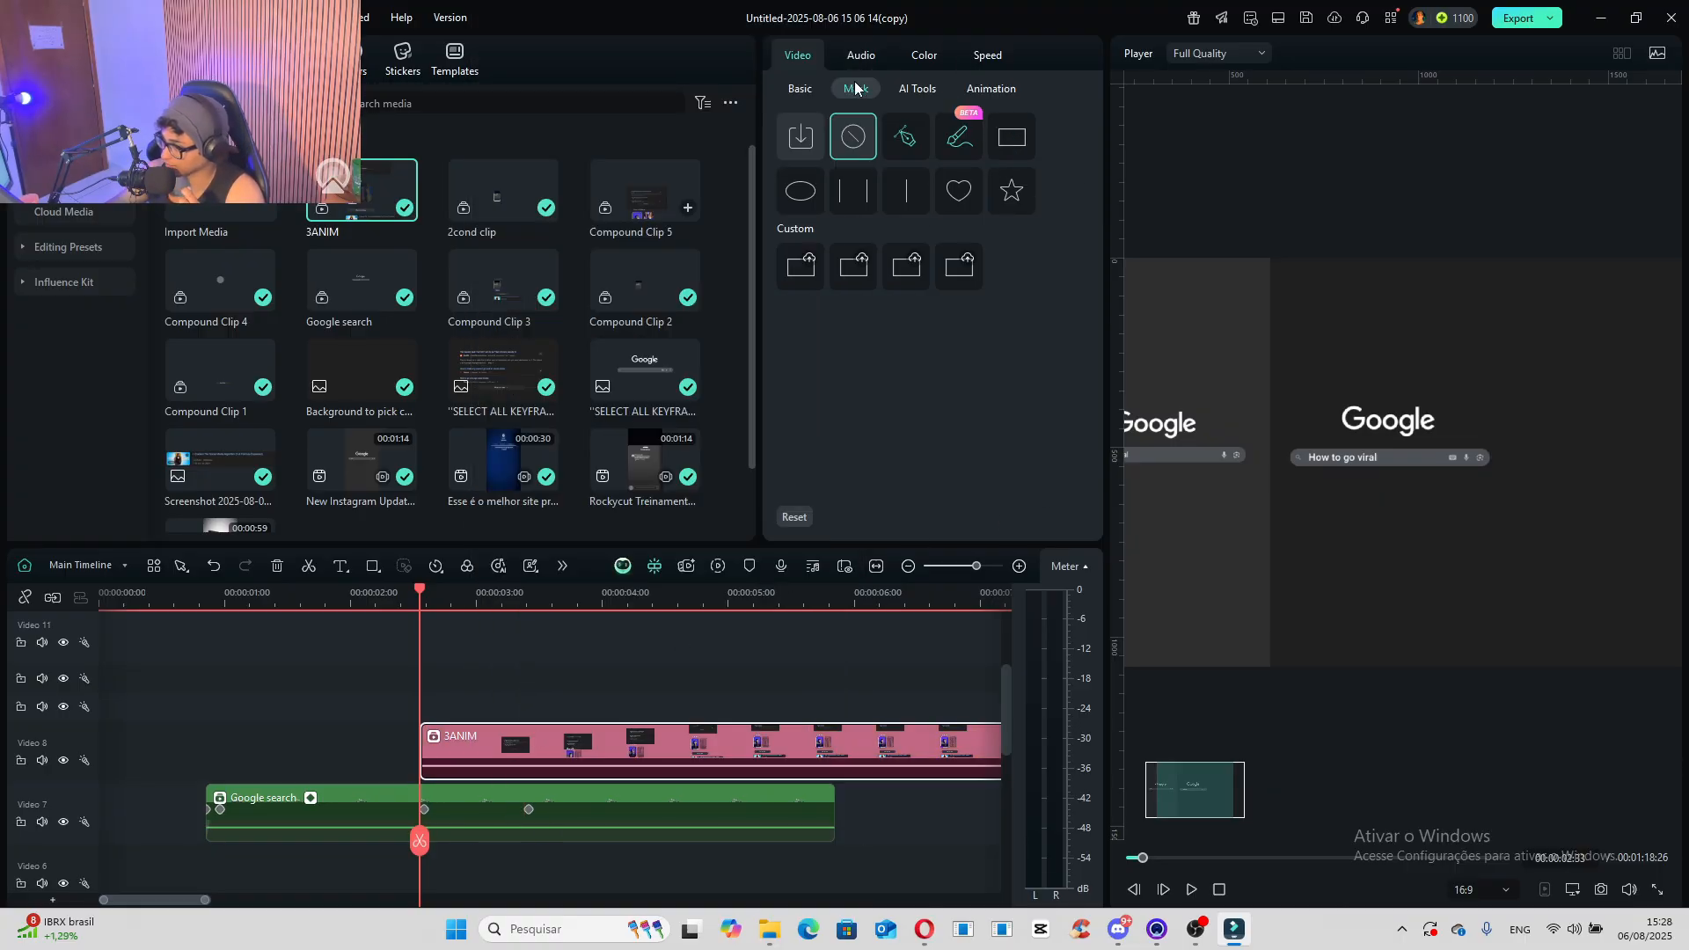
{"action": "left_click", "coordinate": [1004, 138]}
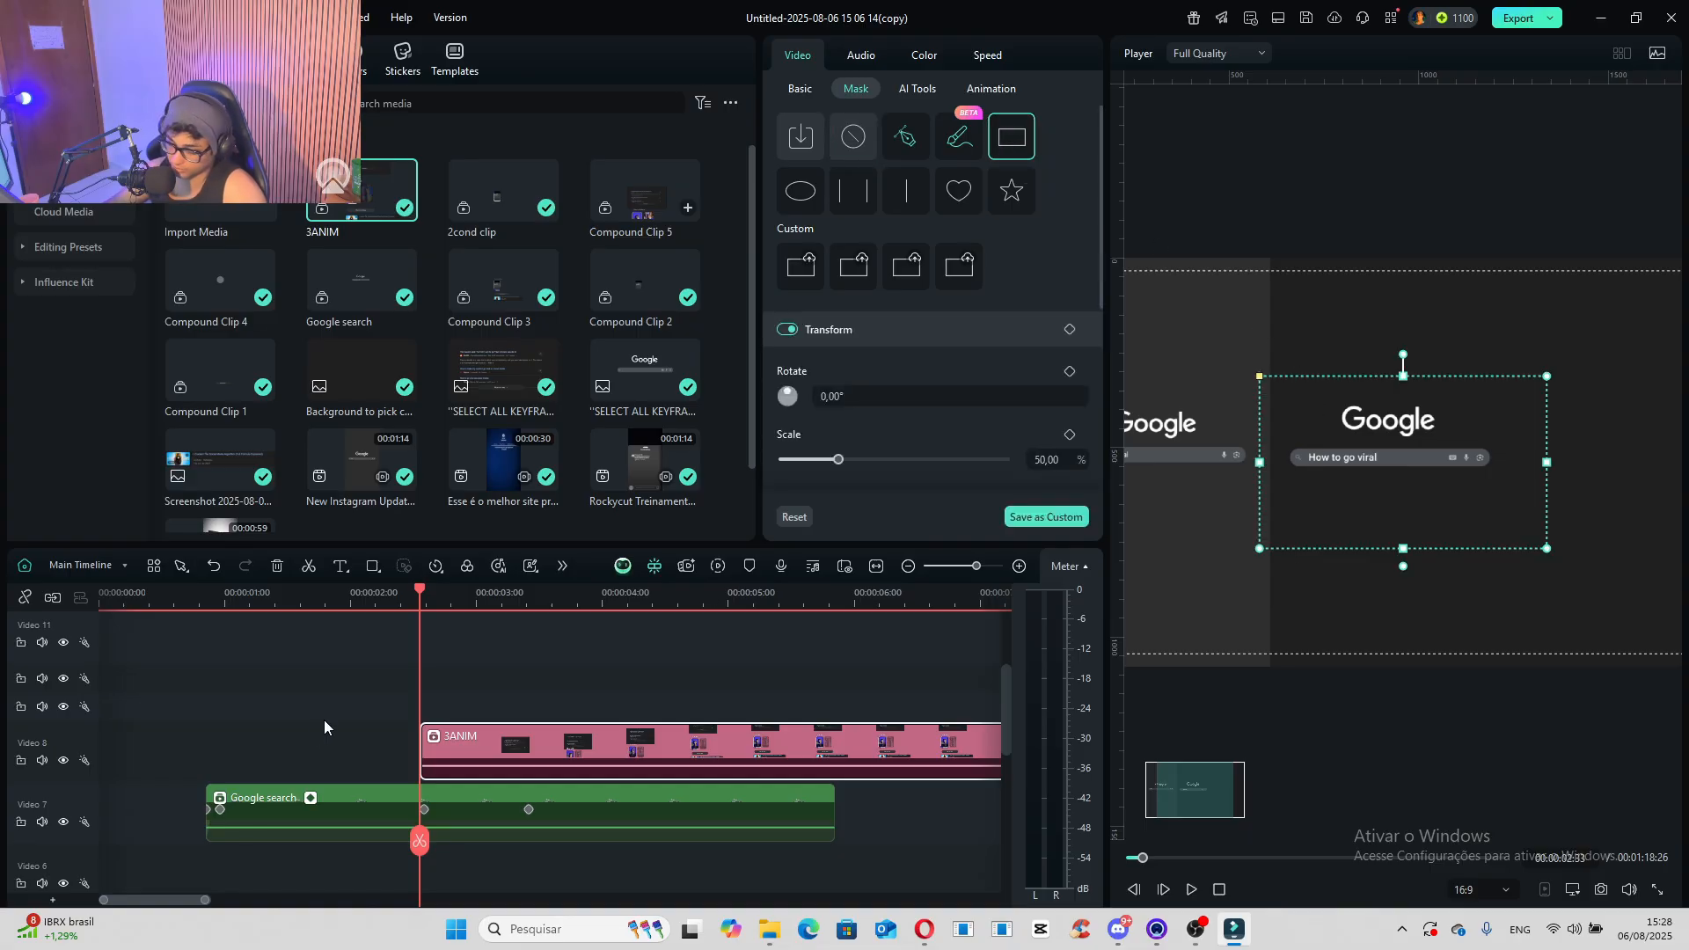
- Fit the "3ANIM" mask around the search results below the search bar, with width 43.88% and position X 27.19, Y -135.93
{"action": "left_click_drag", "start_coordinate": [420, 602], "coordinate": [491, 607]}
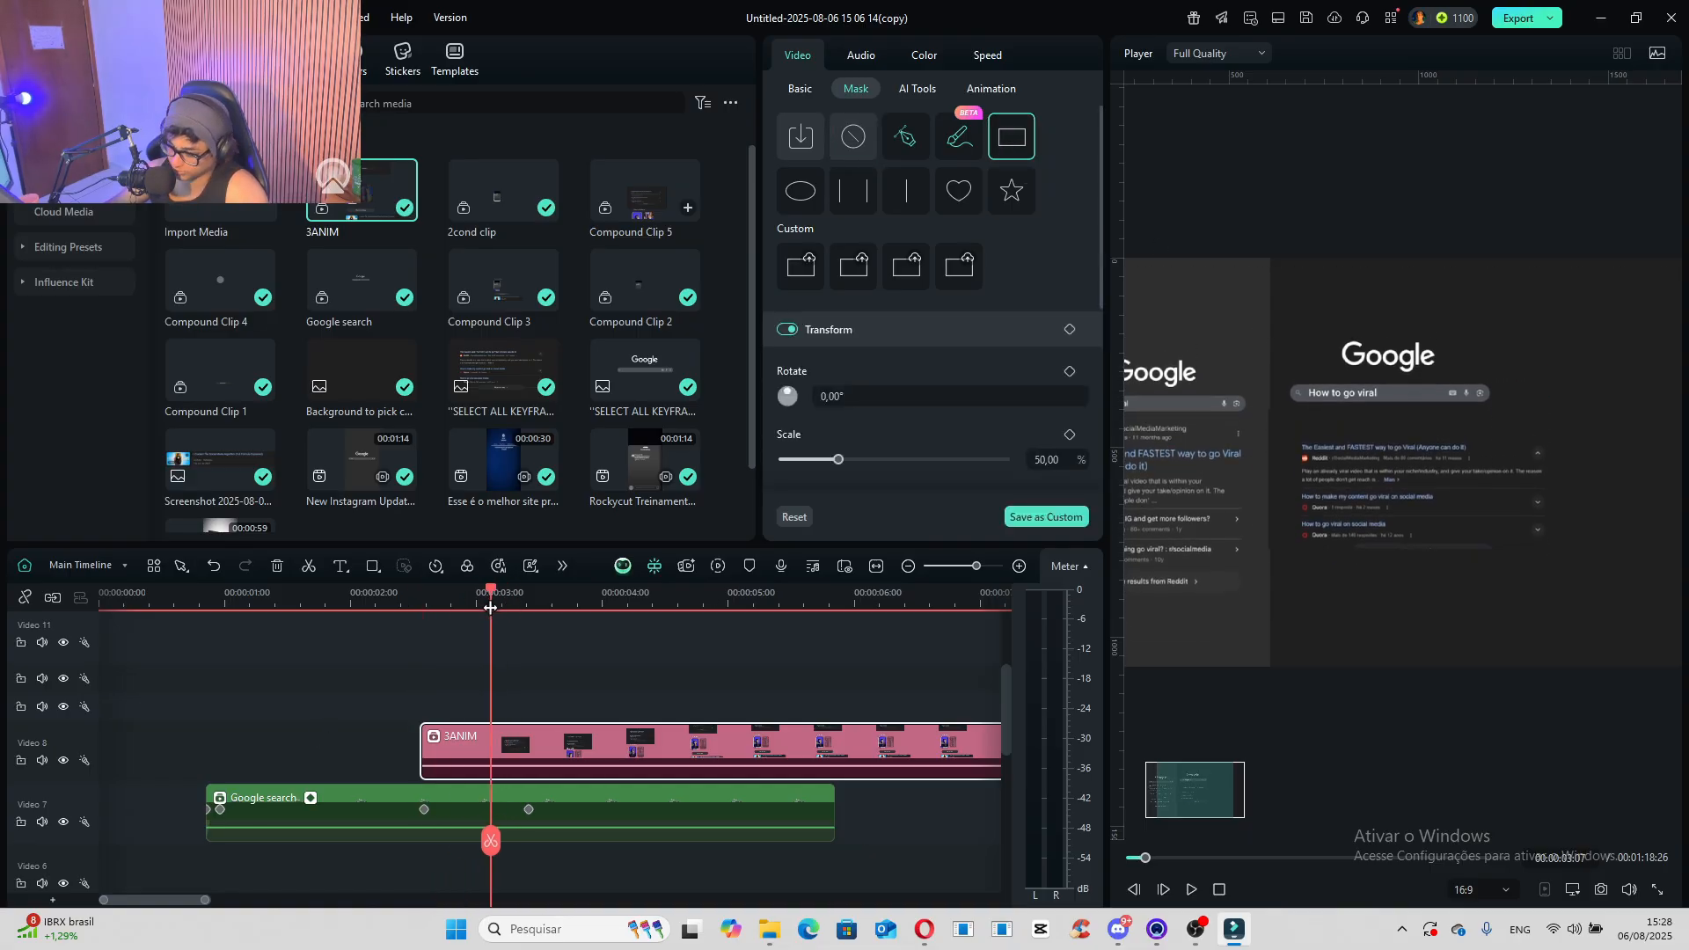
{"action": "left_click_drag", "start_coordinate": [1426, 464], "coordinate": [1428, 494]}
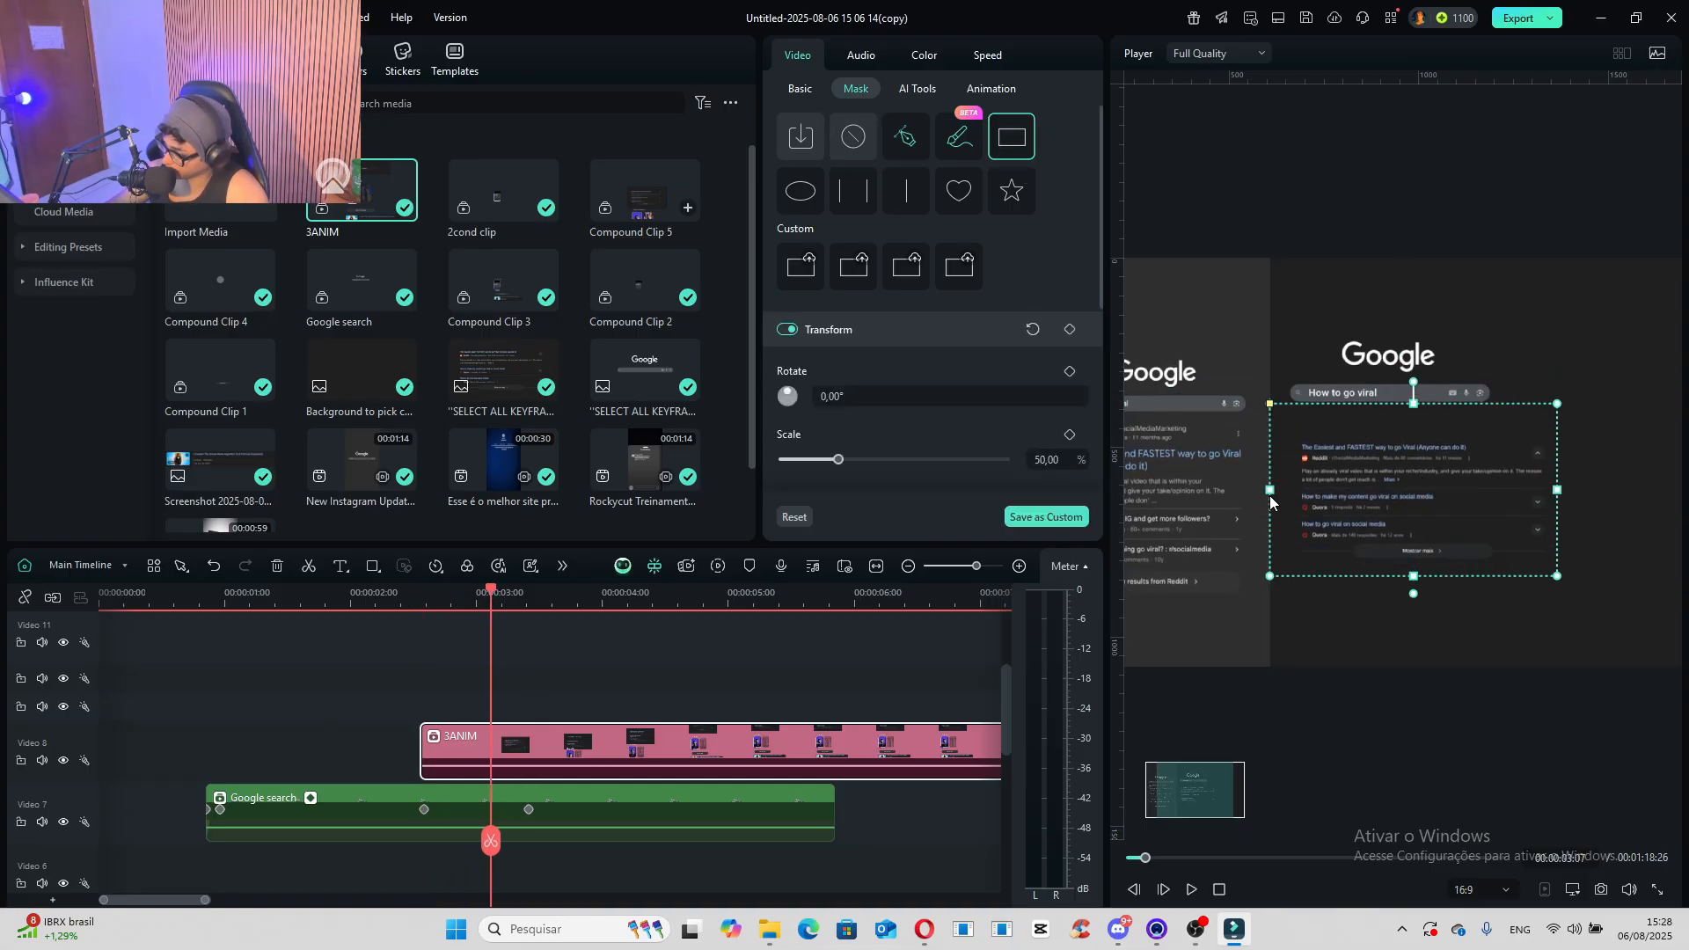
{"action": "left_click_drag", "start_coordinate": [1270, 489], "coordinate": [1287, 490]}
{"action": "left_click_drag", "start_coordinate": [1402, 490], "coordinate": [1403, 513]}
- Set the "3ANIM" mask's blur strength to 25% and scrub through the scroll to the Short-Videos section to check the edges
{"action": "scroll", "coordinate": [867, 389], "scroll_direction": "down", "scroll_amount": 5}
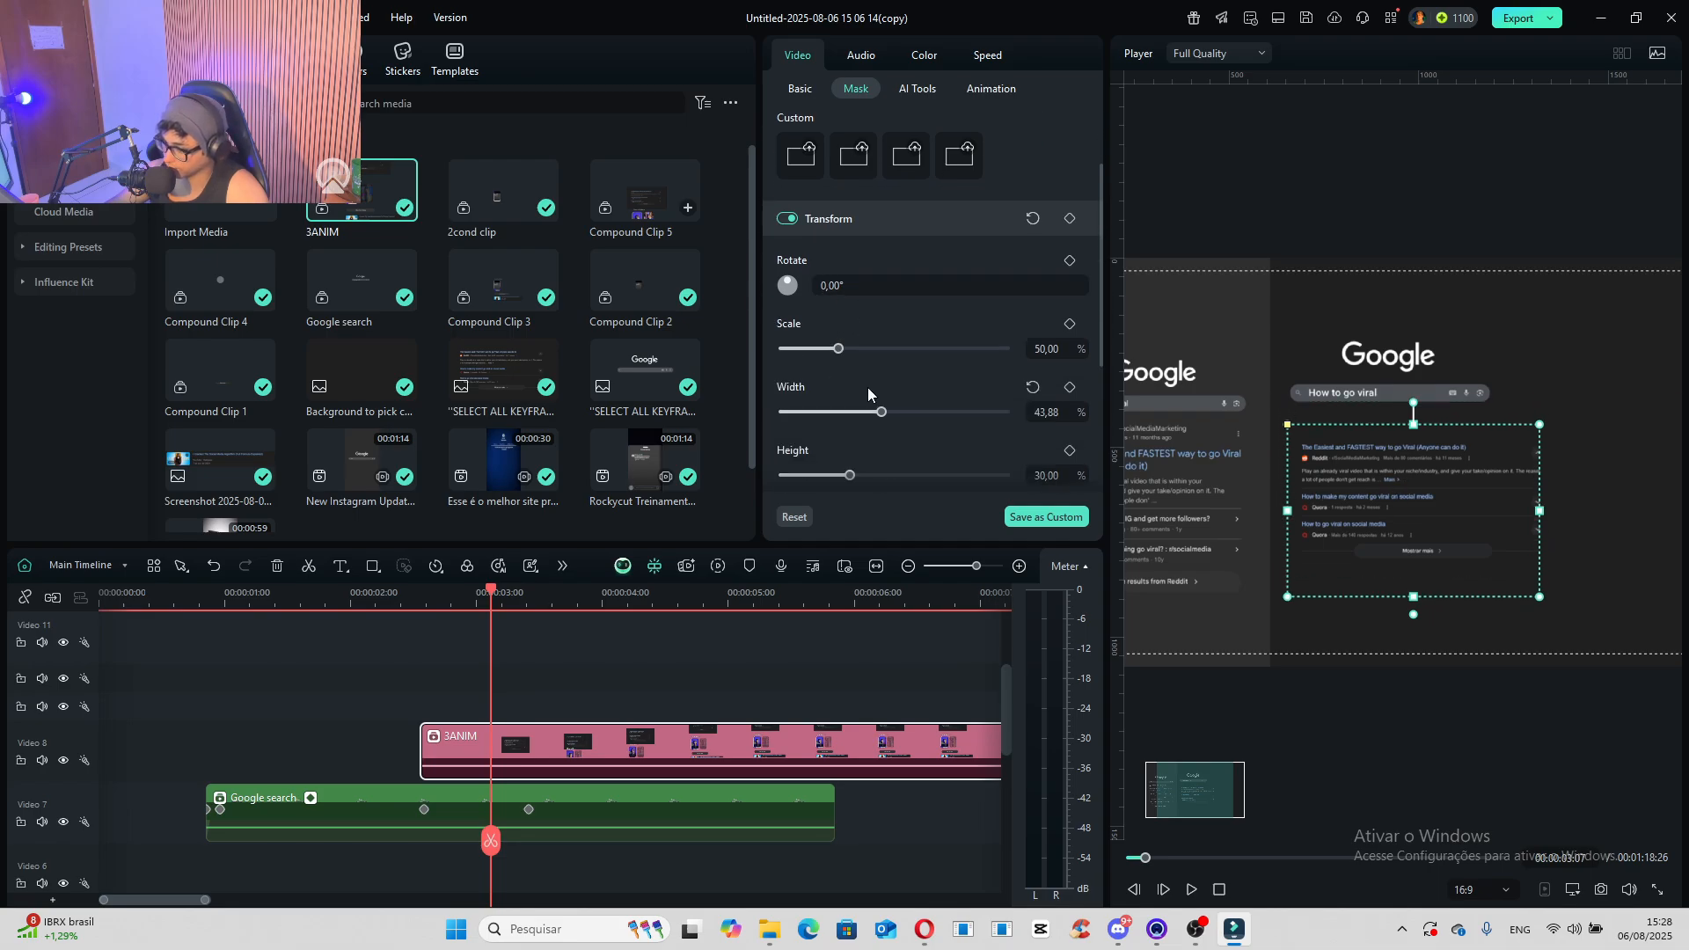
{"action": "scroll", "coordinate": [879, 380], "scroll_direction": "down", "scroll_amount": 1}
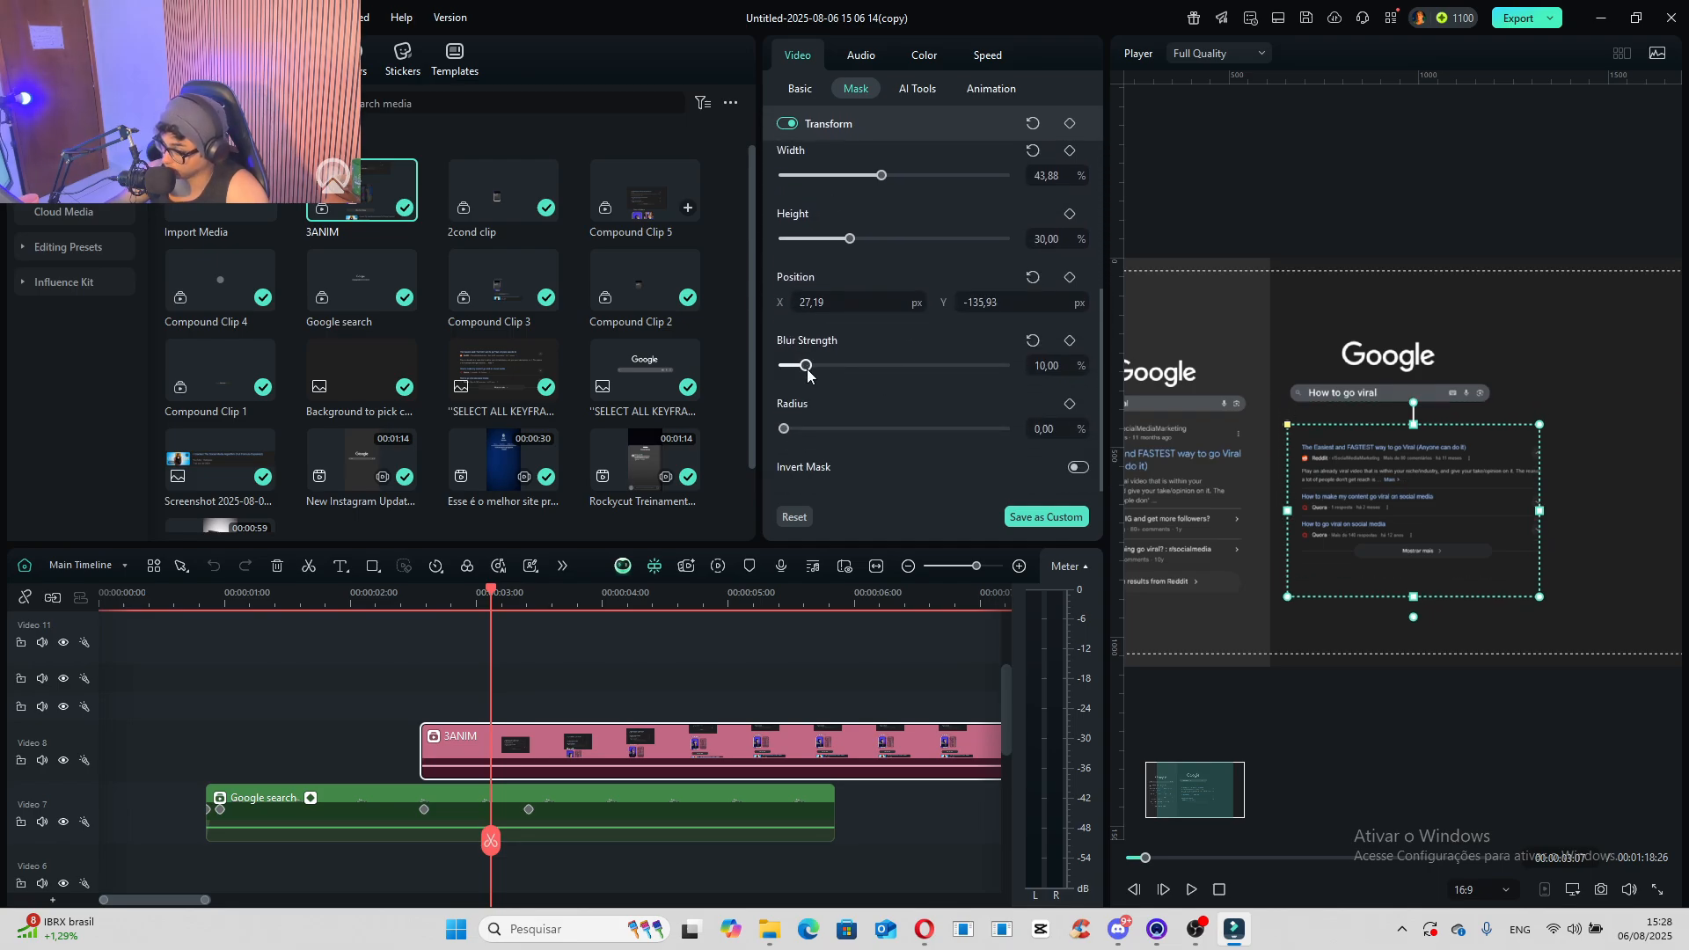
{"action": "left_click_drag", "start_coordinate": [807, 375], "coordinate": [836, 376]}
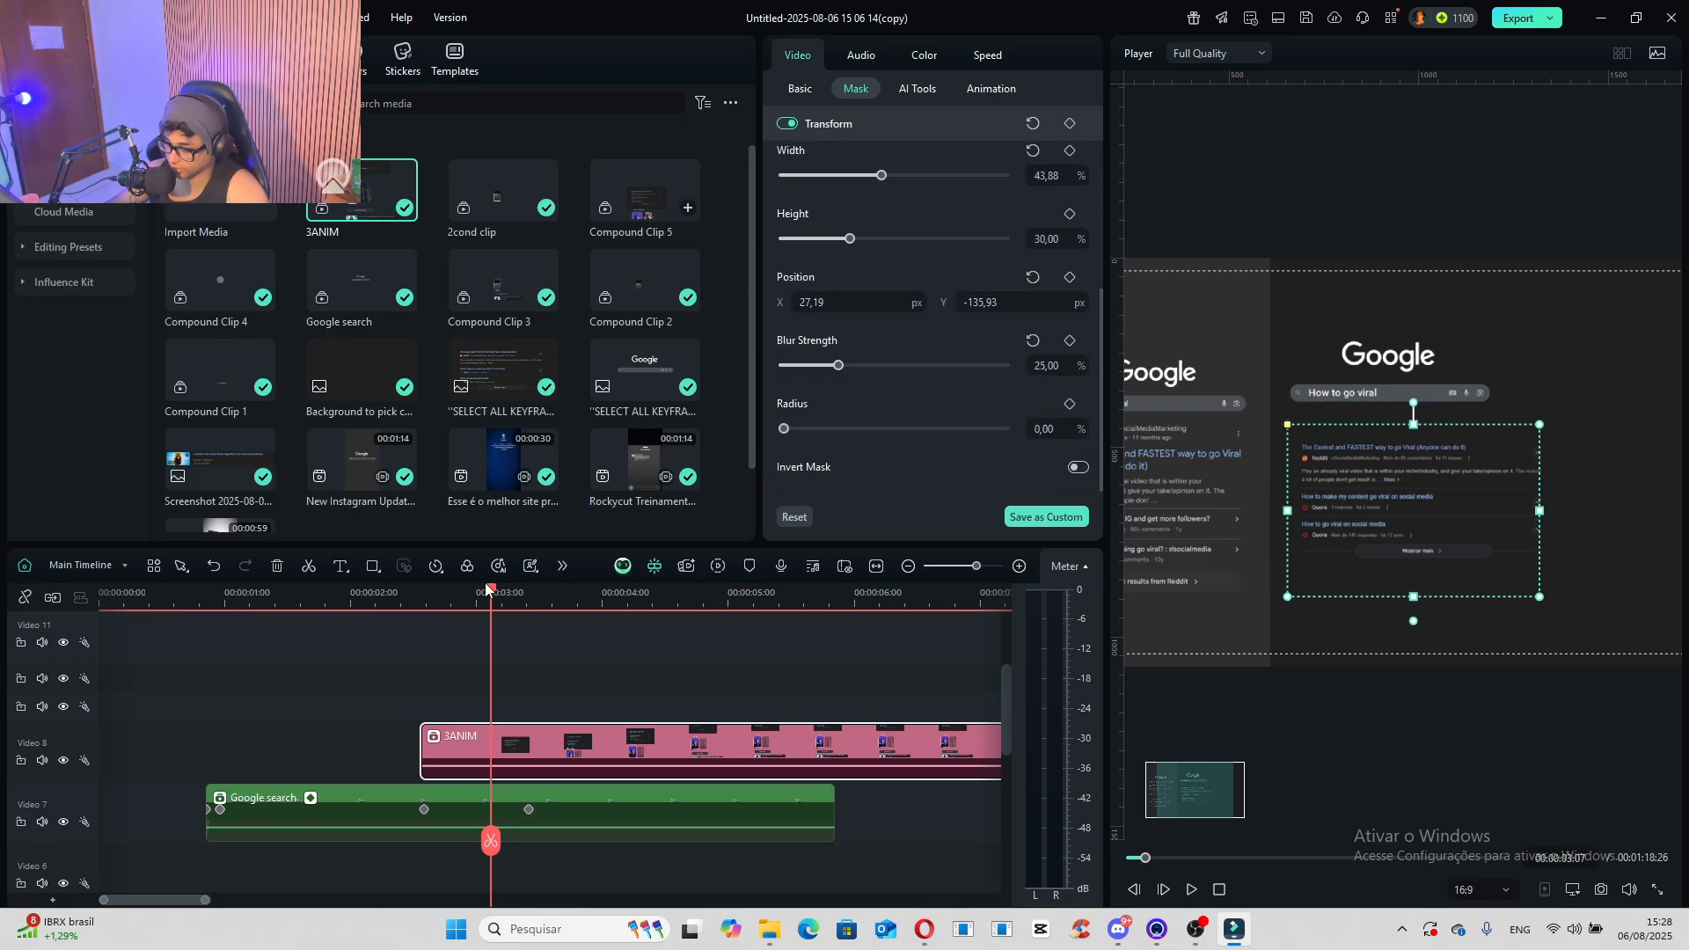
{"action": "left_click_drag", "start_coordinate": [490, 592], "coordinate": [736, 597]}
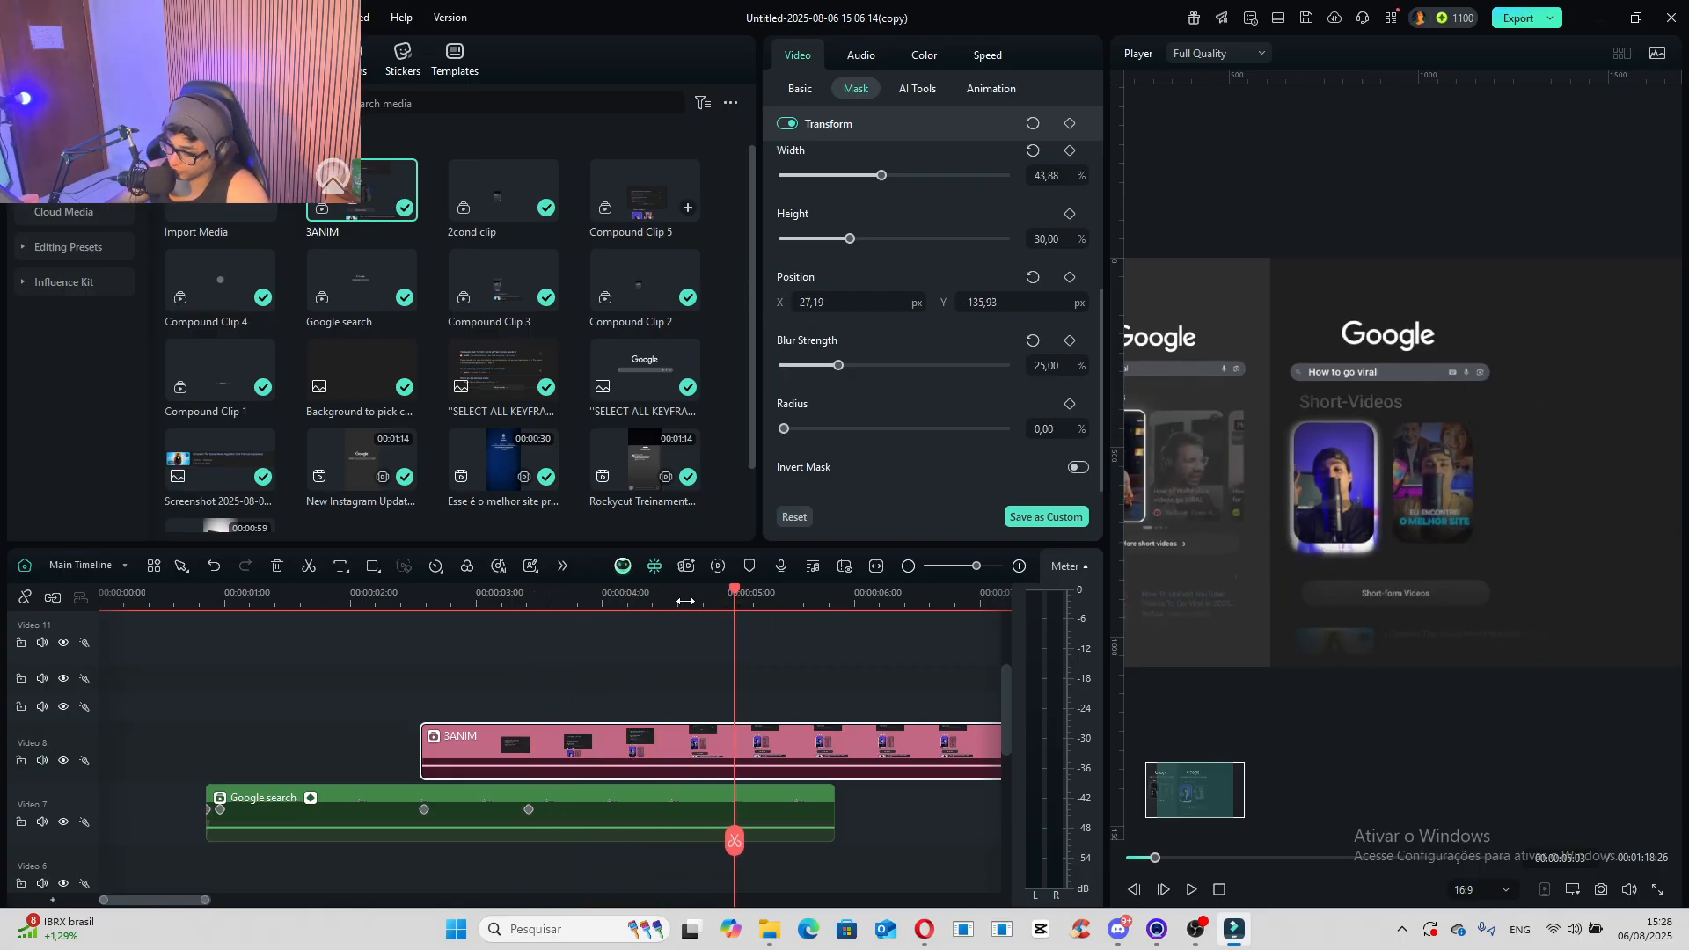
{"action": "left_click_drag", "start_coordinate": [622, 603], "coordinate": [774, 641]}
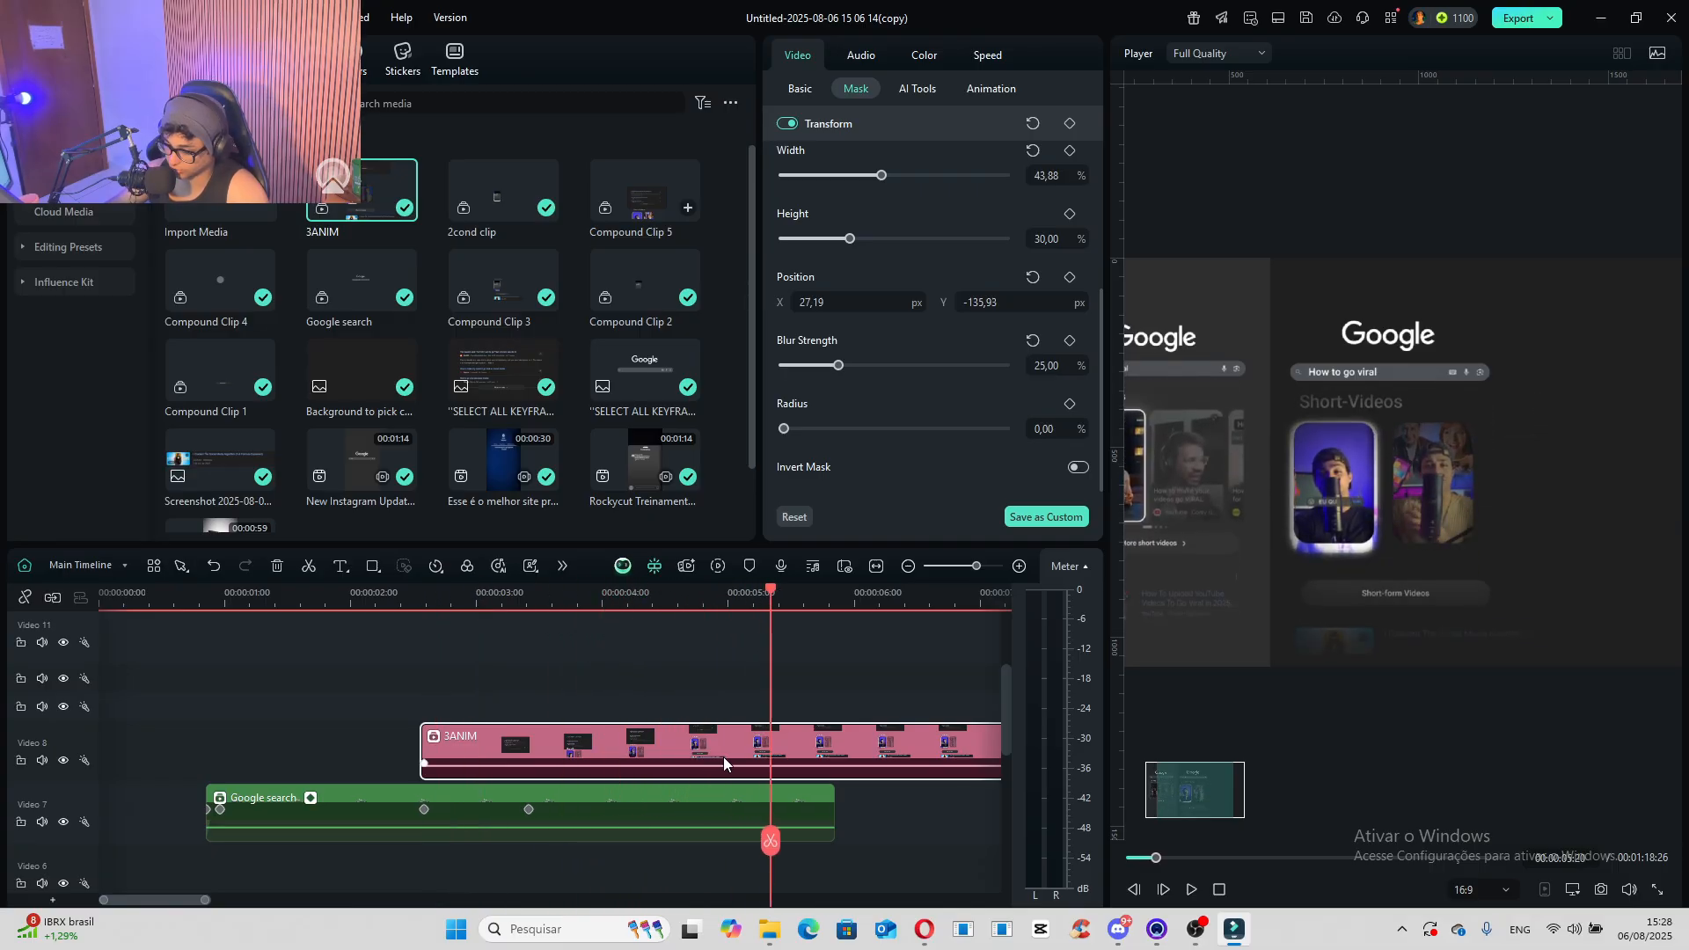
- Open the "2cond clip" timeline nested inside the "3ANIM" compound clip
{"action": "double_click", "coordinate": [723, 756]}
{"action": "key", "text": "Return"}
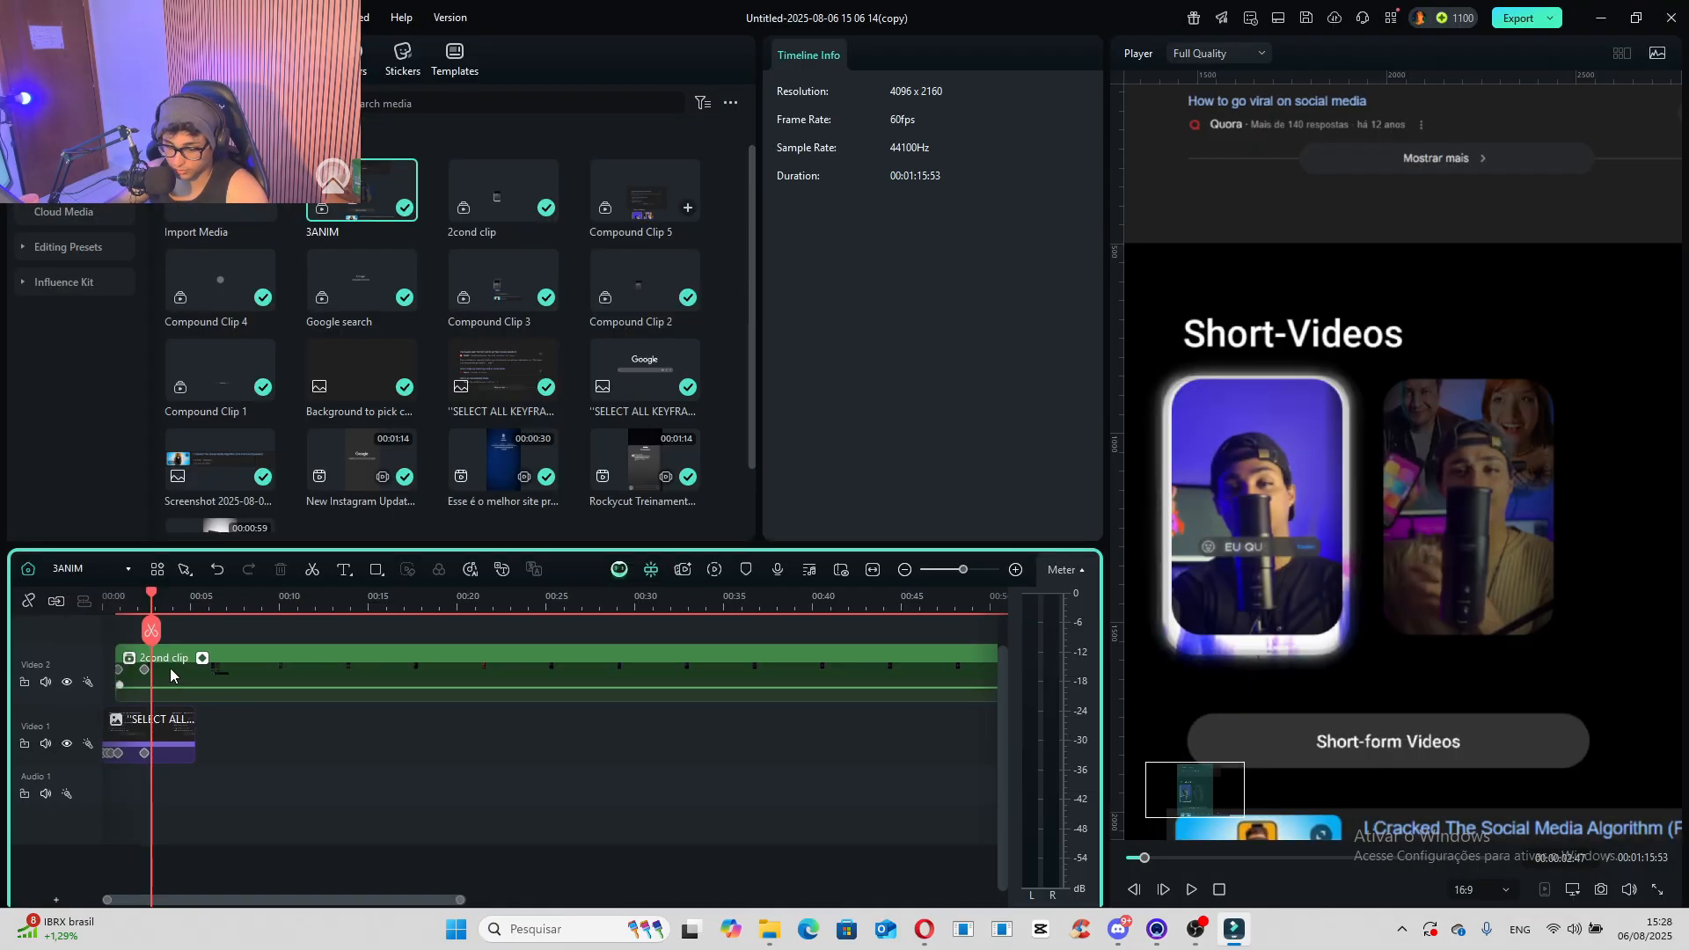
{"action": "double_click", "coordinate": [171, 676]}
{"action": "left_click", "coordinate": [996, 480]}
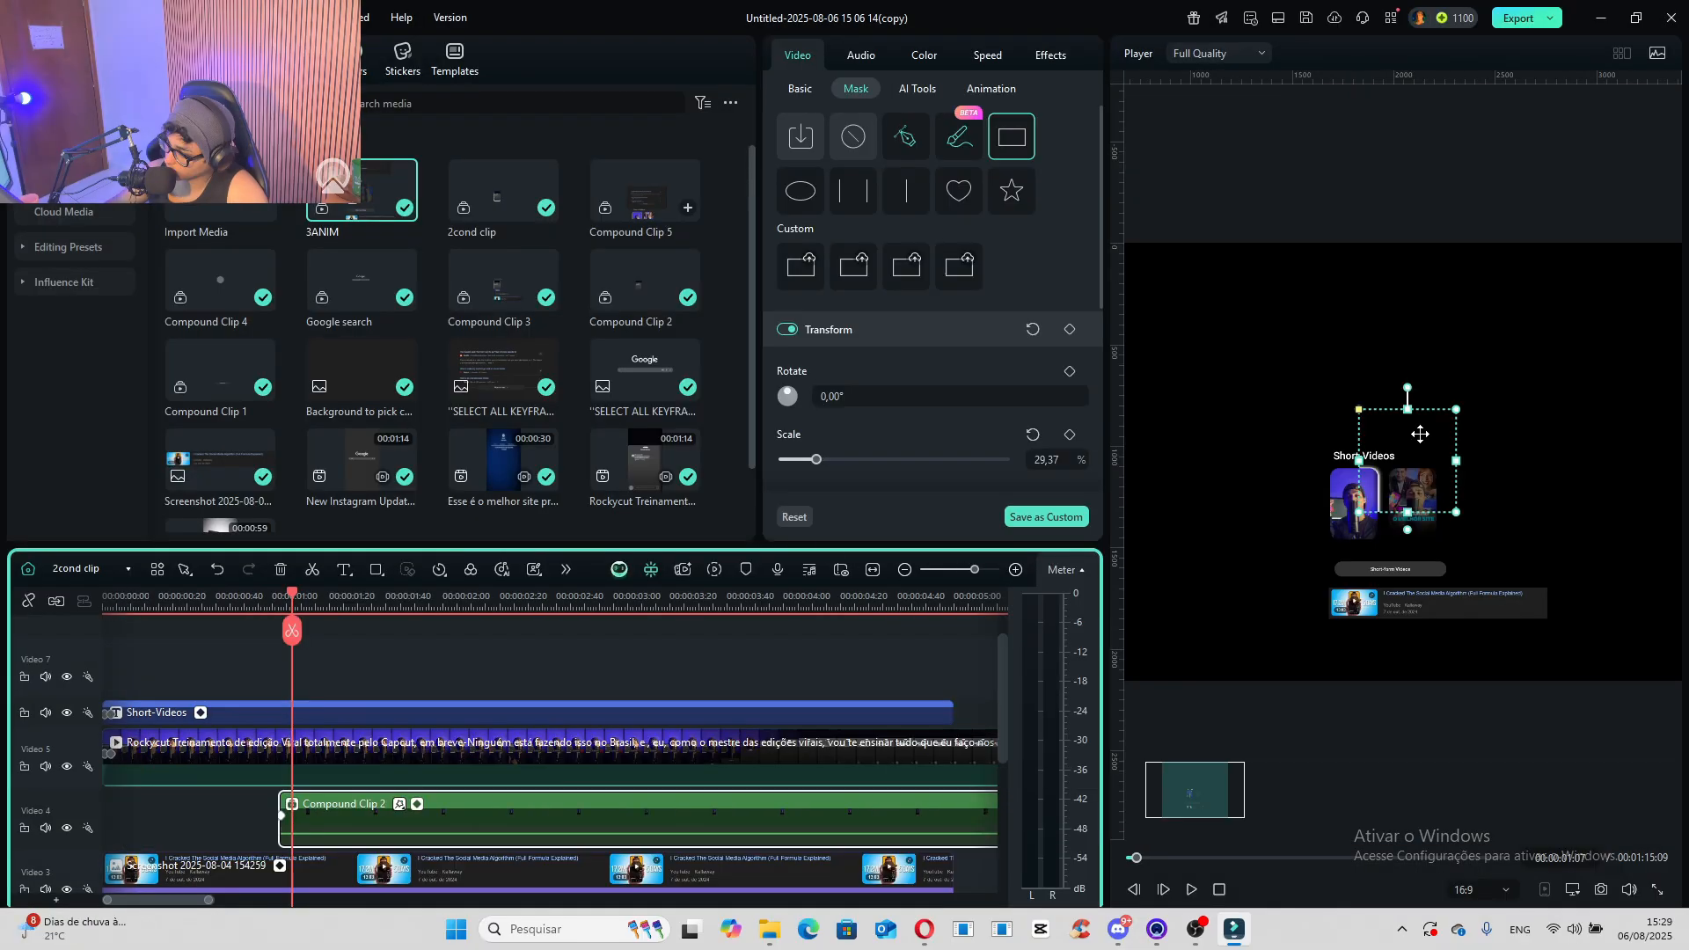
- Fit the rectangle mask of "Compound Clip 2" around the first short video's glowing frame, with scale 18.31%, width 20.56% and height 31.01%
{"action": "left_click_drag", "start_coordinate": [1420, 434], "coordinate": [1355, 540]}
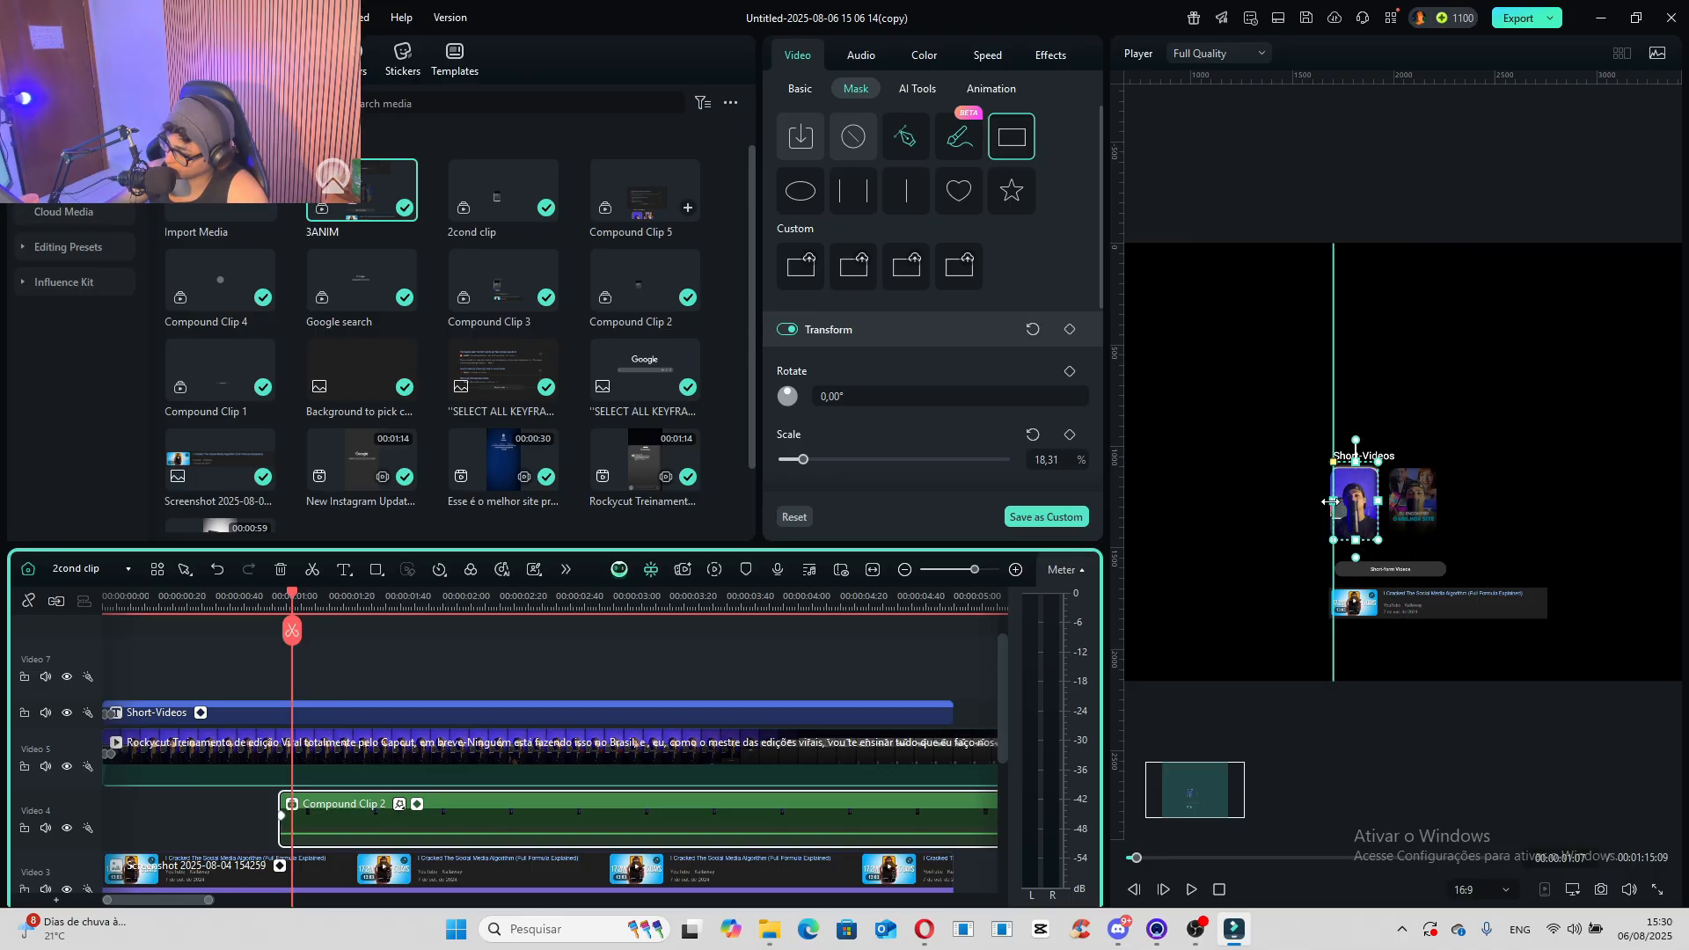
{"action": "scroll", "coordinate": [1333, 502], "scroll_direction": "up", "scroll_amount": 3}
{"action": "left_click_drag", "start_coordinate": [1261, 530], "coordinate": [1248, 529]}
{"action": "left_click_drag", "start_coordinate": [1318, 627], "coordinate": [1317, 632]}
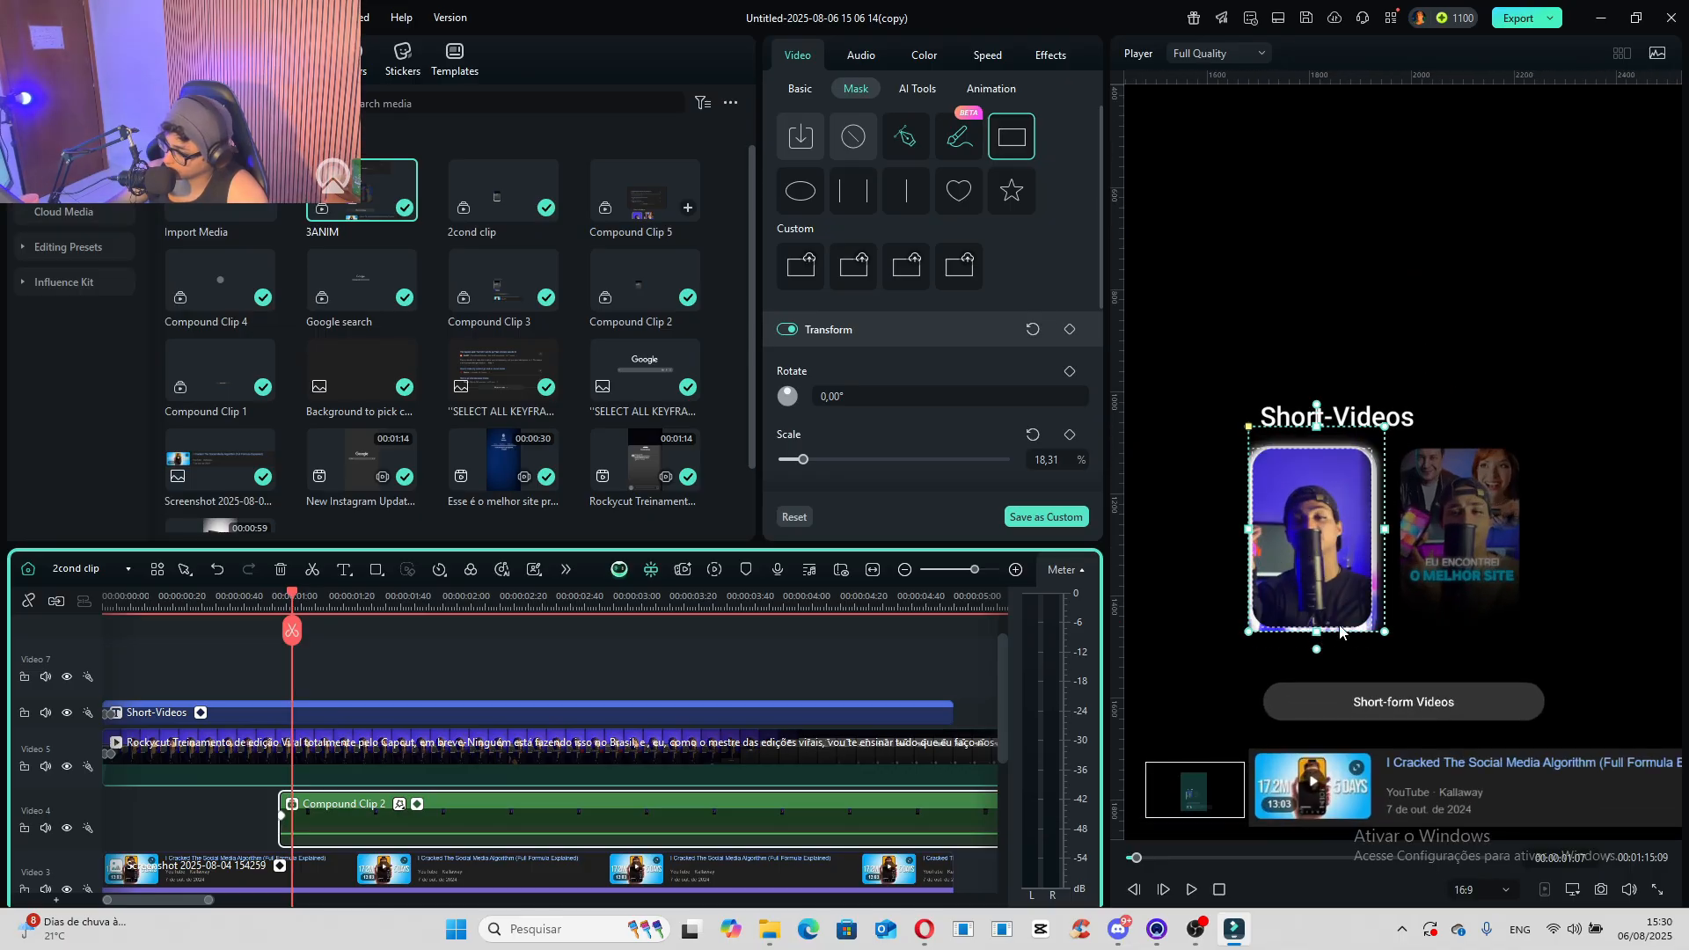
- Set the "Compound Clip 2" mask's radius to 10% and its blur strength to 1%
{"action": "scroll", "coordinate": [811, 478], "scroll_direction": "down", "scroll_amount": 1}
{"action": "scroll", "coordinate": [811, 477], "scroll_direction": "down", "scroll_amount": 2}
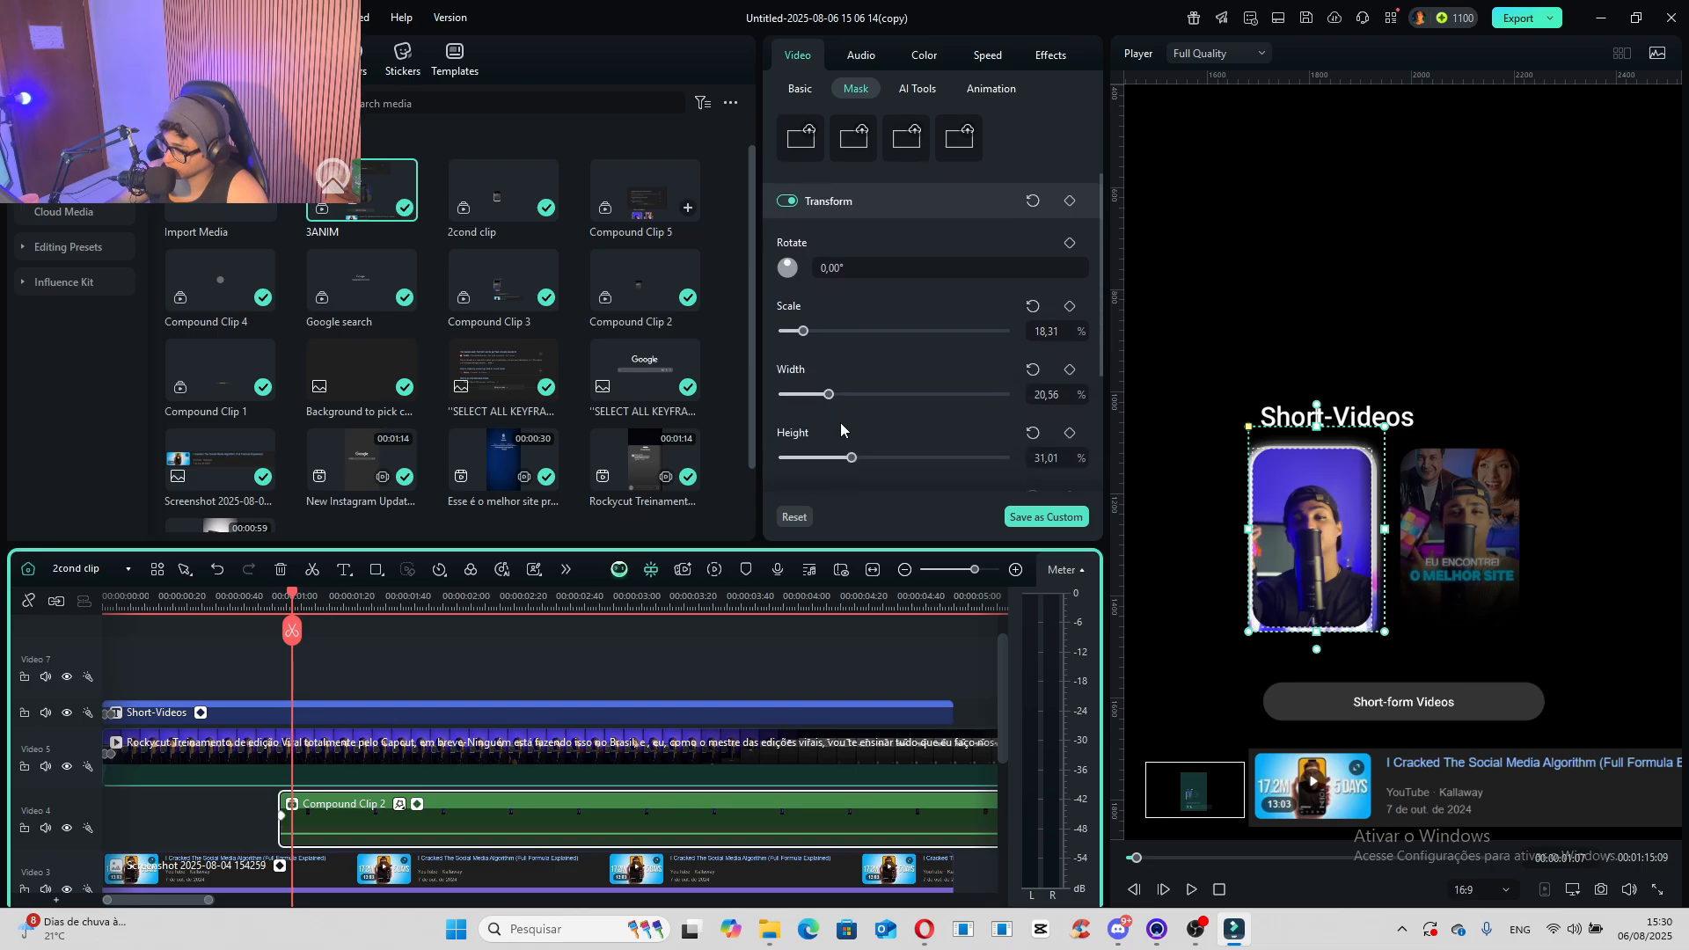
{"action": "scroll", "coordinate": [818, 428], "scroll_direction": "down", "scroll_amount": 4}
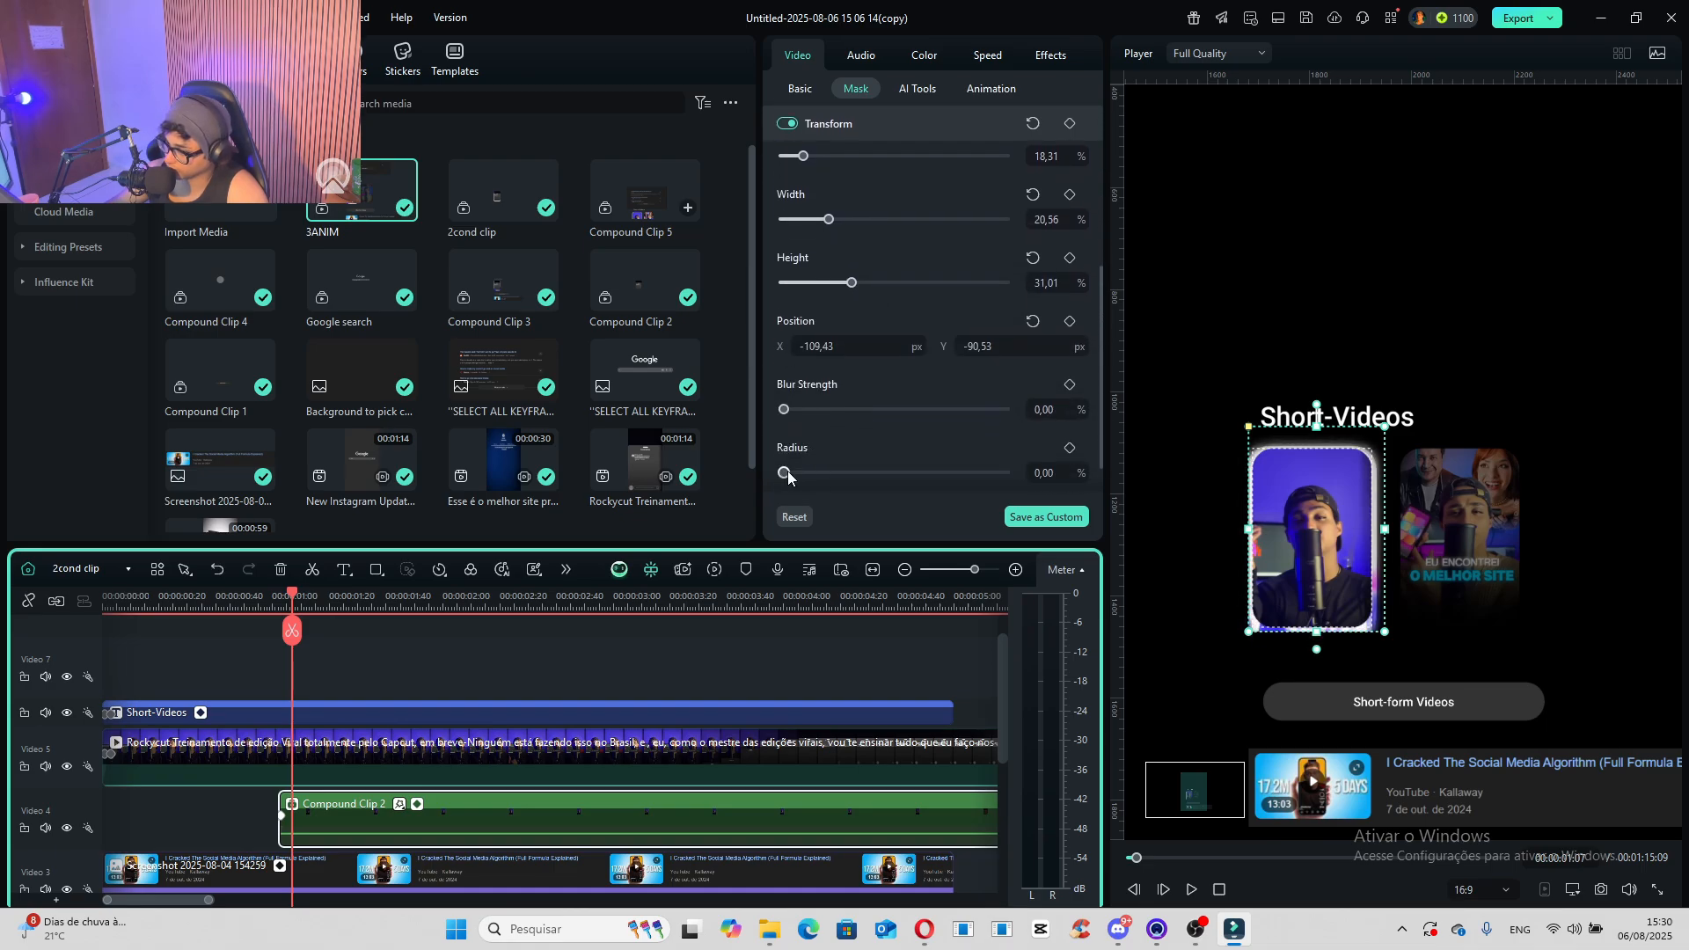
{"action": "left_click", "coordinate": [806, 473]}
{"action": "left_click", "coordinate": [785, 411]}
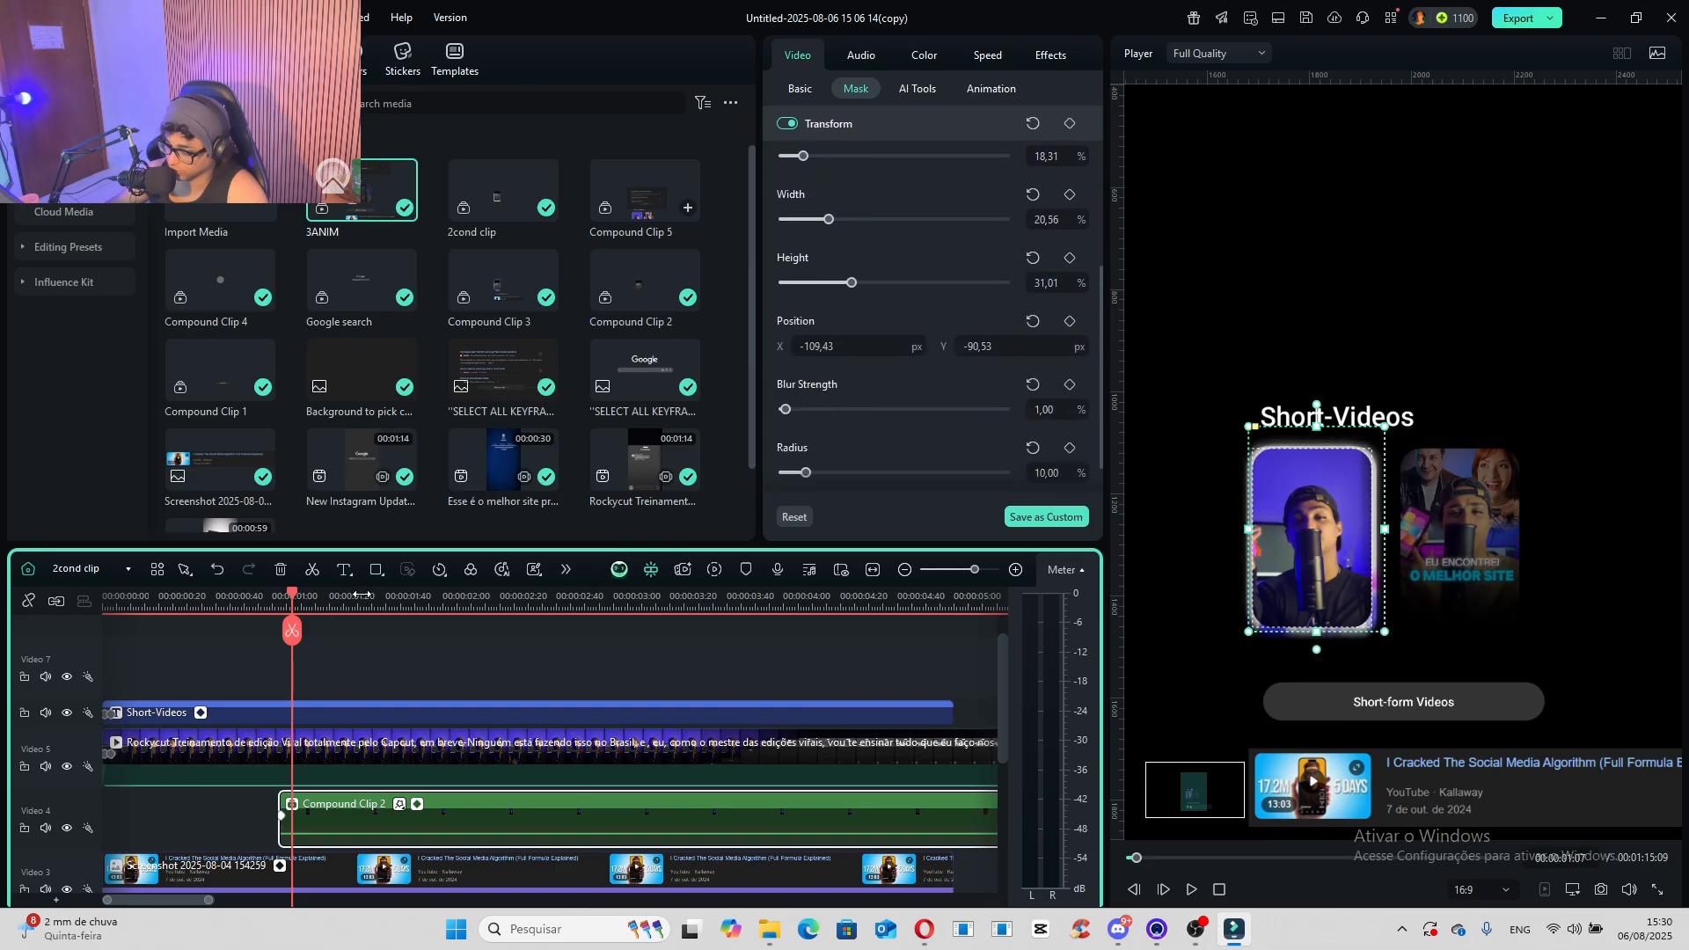
- Return to the Main Timeline and place the playhead near the start of the "Google search" clip for a preview
{"action": "left_click", "coordinate": [98, 569]}
{"action": "left_click", "coordinate": [105, 598]}
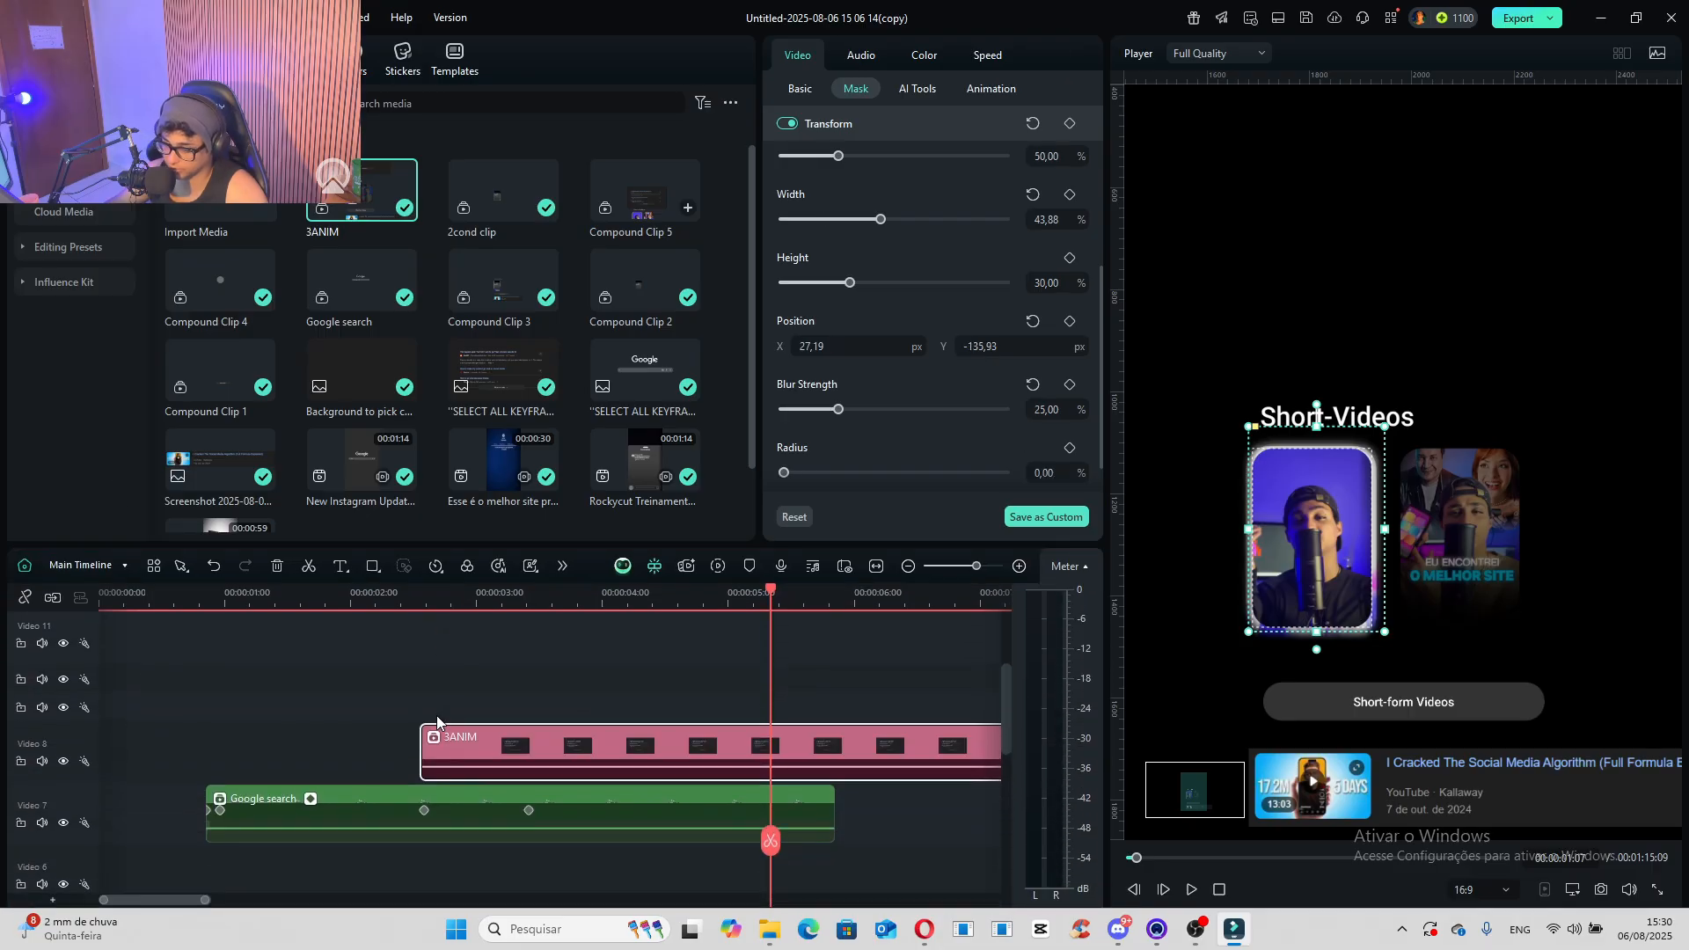
{"action": "scroll", "coordinate": [561, 731], "scroll_direction": "down", "scroll_amount": 2}
{"action": "left_click", "coordinate": [268, 604]}
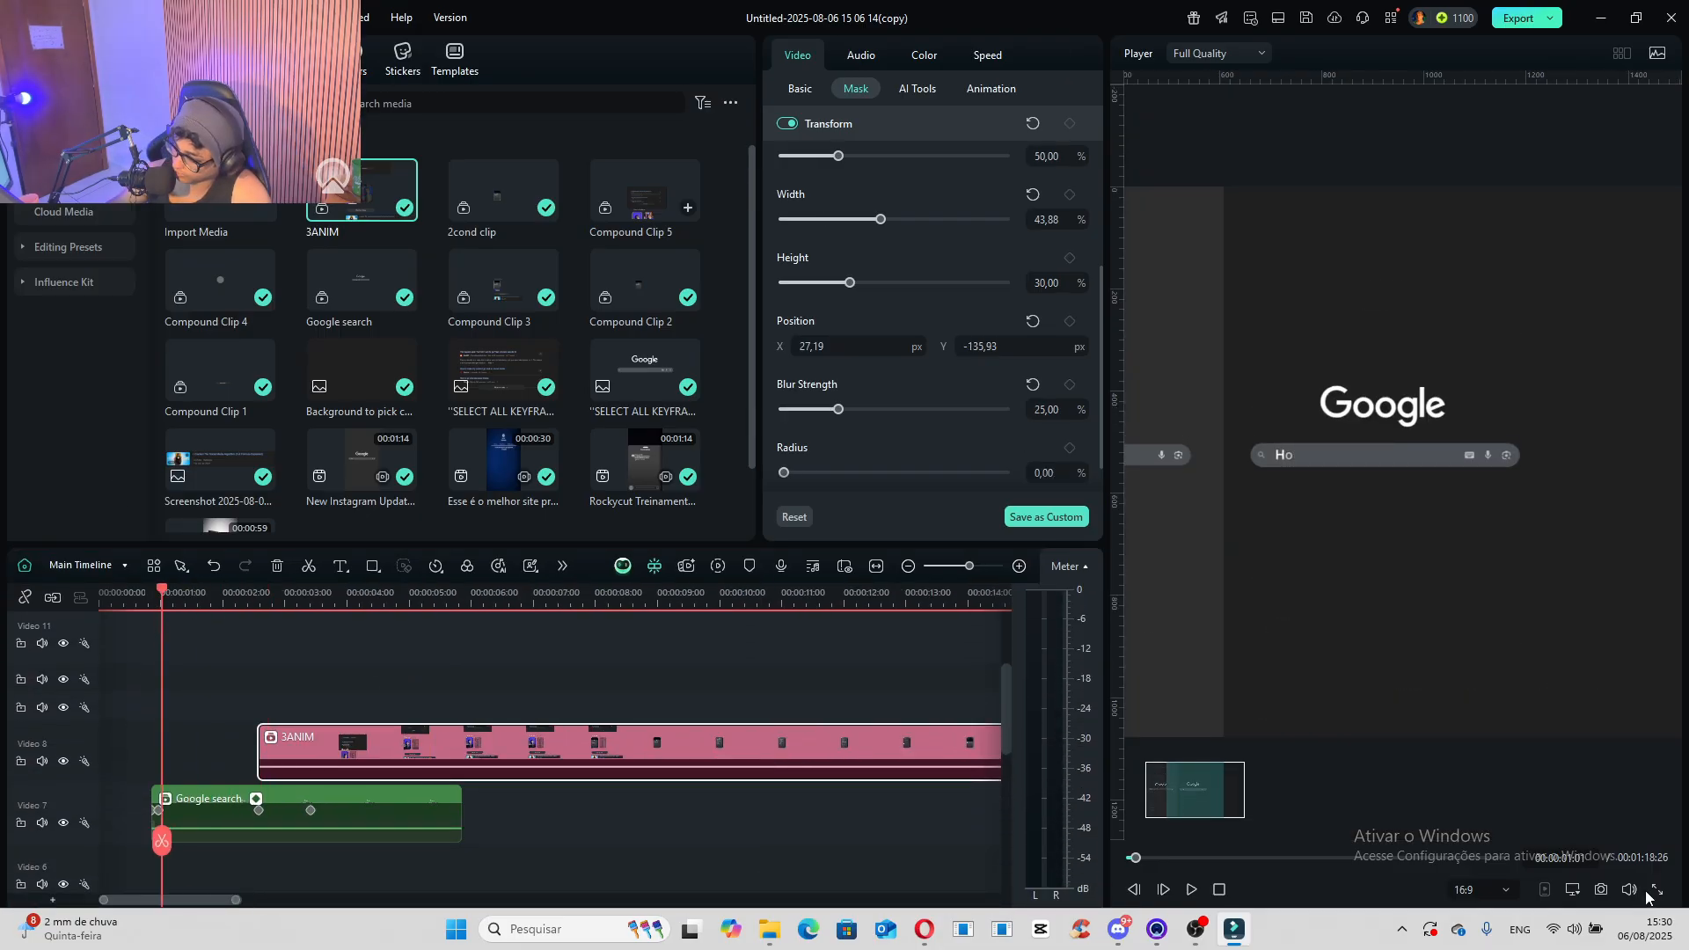